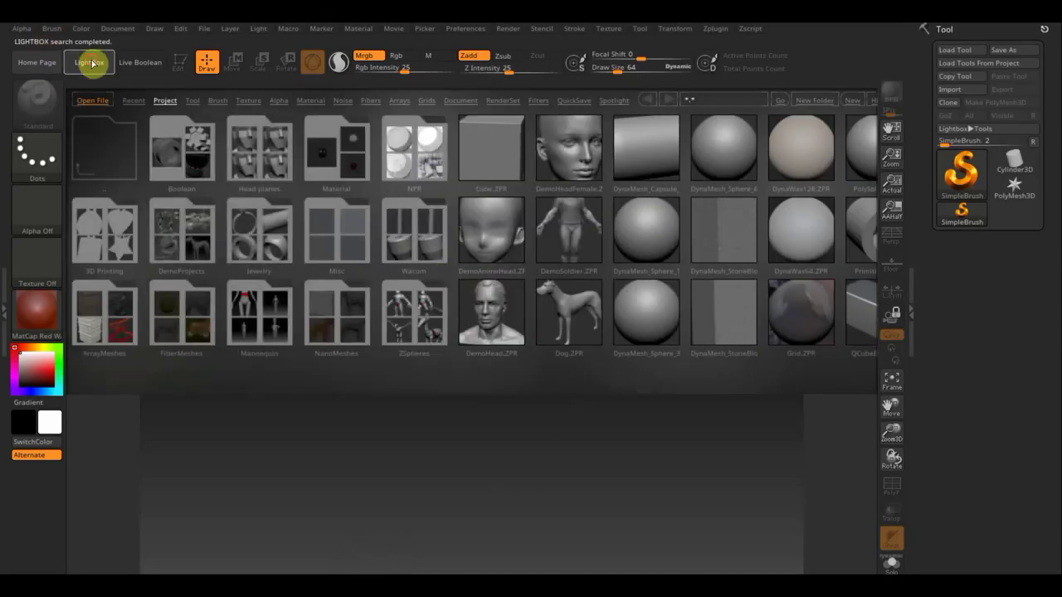
- Close LightBox, draw a Sphere3D on the canvas, enter Edit mode and convert it to PM3D_Sphere3D_1
{"action": "left_click", "coordinate": [91, 61]}
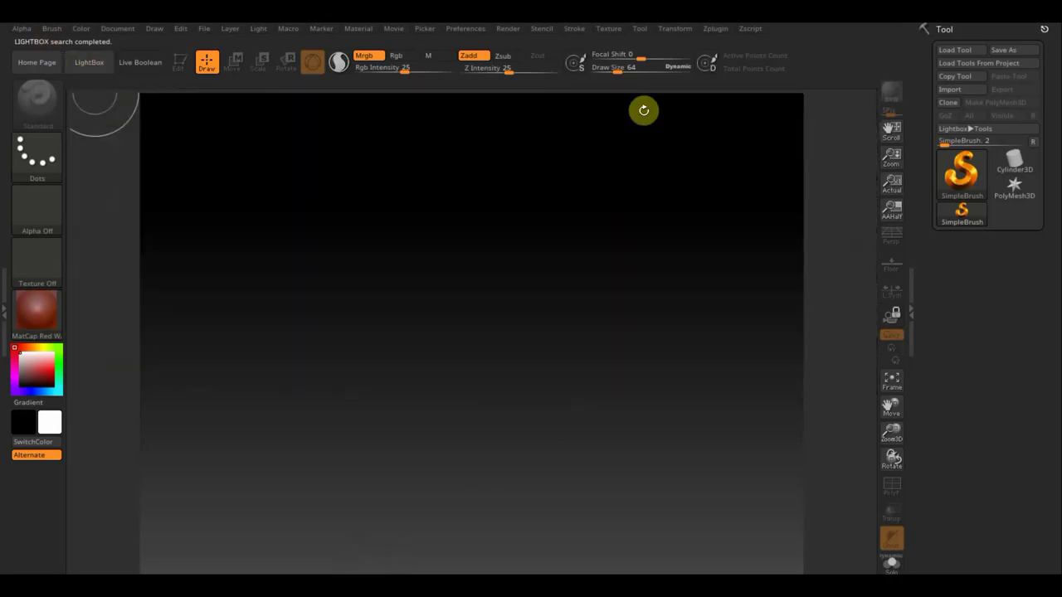
{"action": "left_click", "coordinate": [965, 172]}
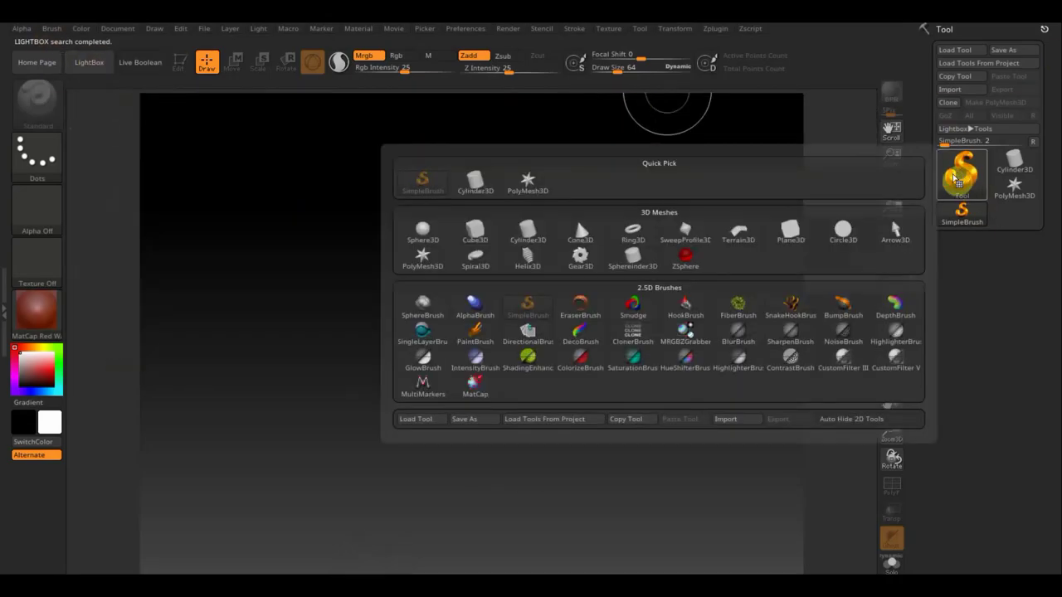
{"action": "left_click", "coordinate": [420, 233]}
{"action": "left_click_drag", "start_coordinate": [443, 324], "coordinate": [451, 470]}
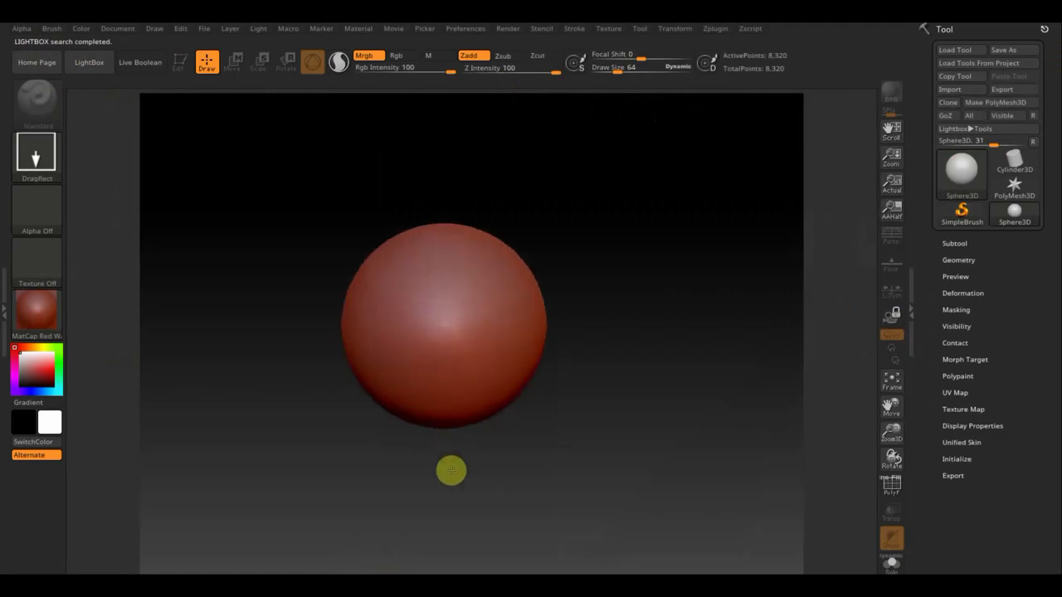
{"action": "left_click", "coordinate": [179, 62]}
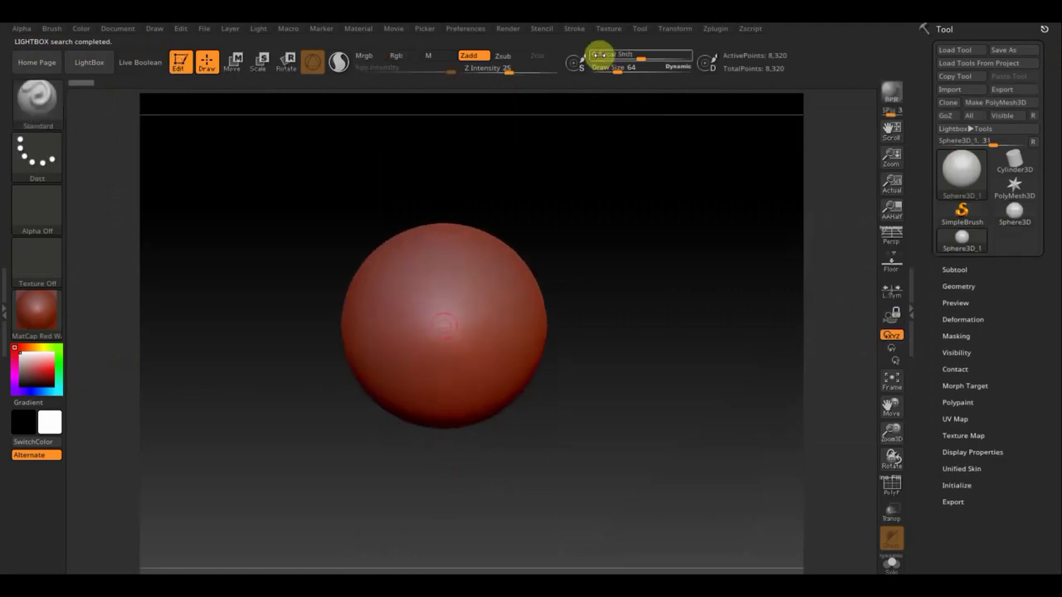
{"action": "left_click", "coordinate": [982, 103]}
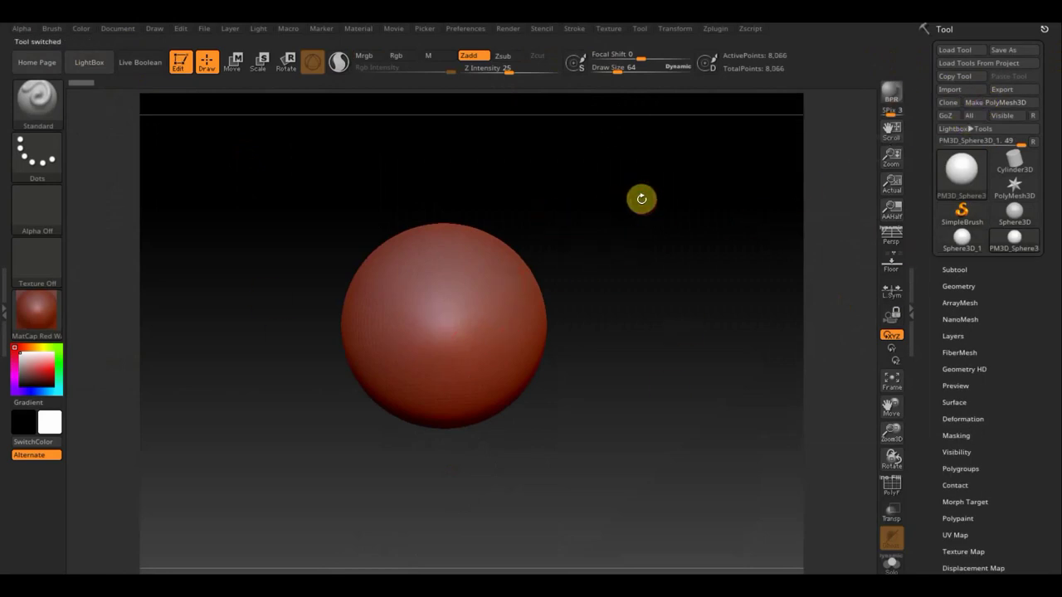
- Import the first seaplane screenshot from Desktop > самолет as a texture
{"action": "left_click", "coordinate": [609, 32]}
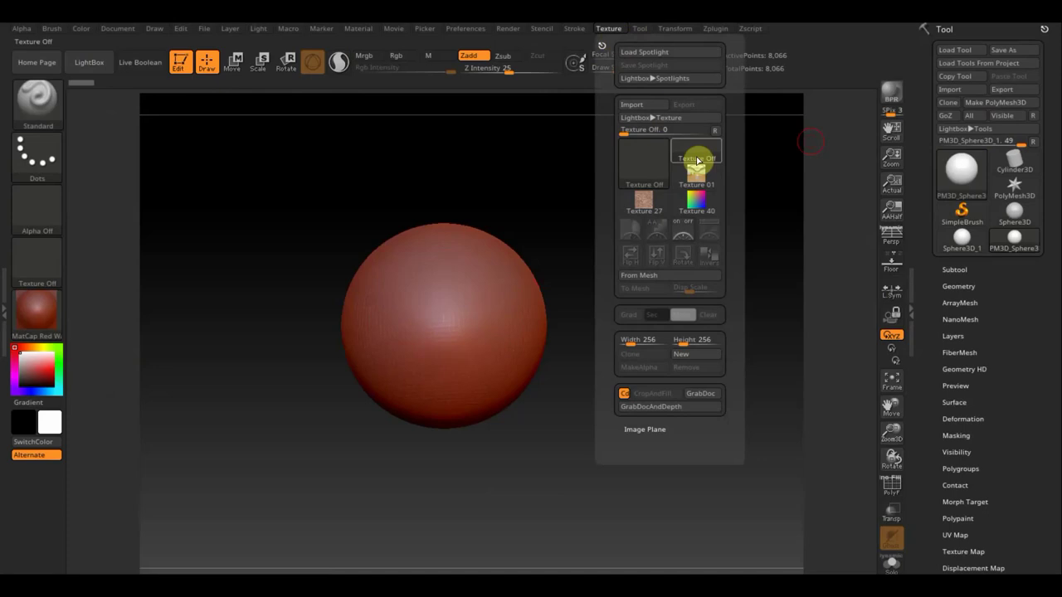
{"action": "left_click", "coordinate": [647, 105]}
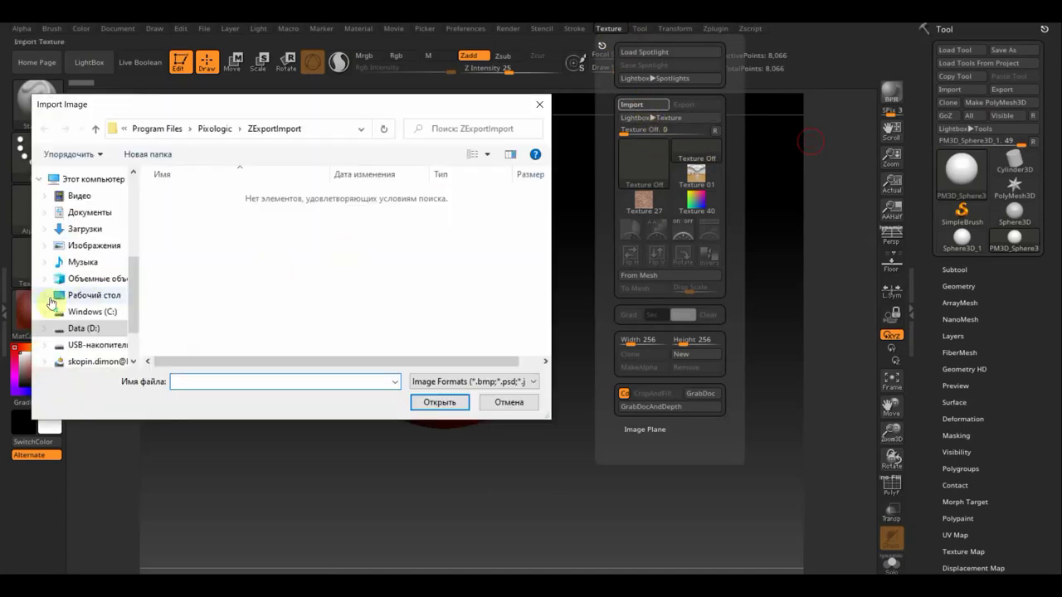
{"action": "left_click", "coordinate": [97, 297]}
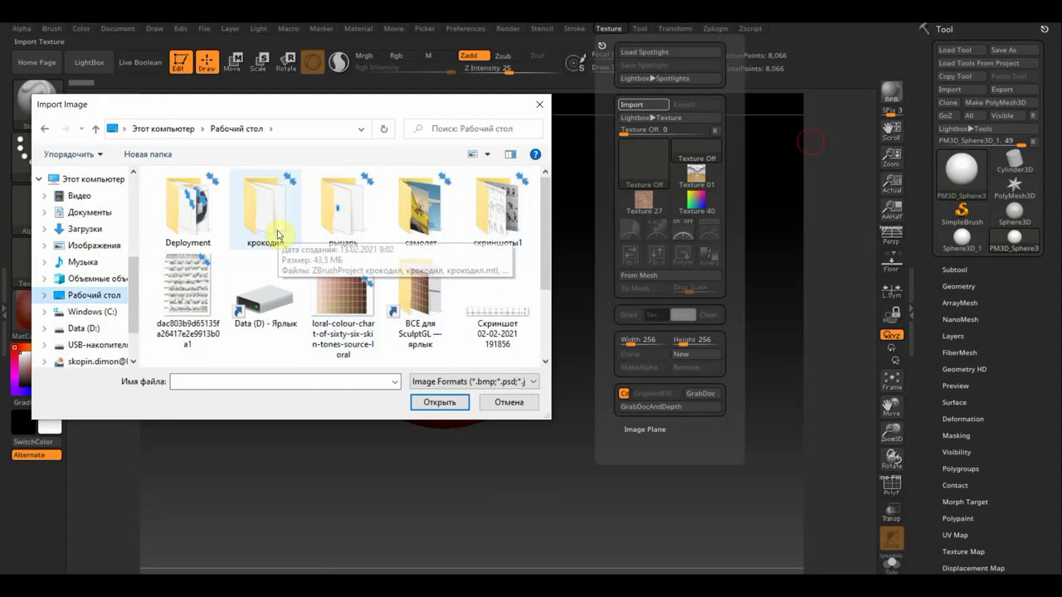
{"action": "left_click", "coordinate": [412, 222]}
{"action": "double_click", "coordinate": [413, 224]}
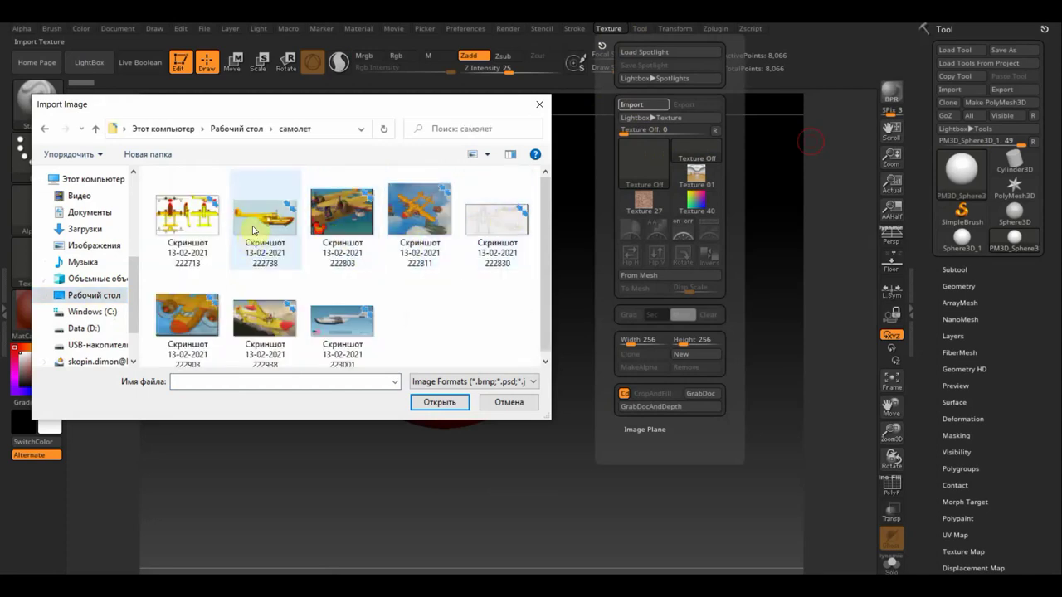
{"action": "mouse_move", "coordinate": [265, 220]}
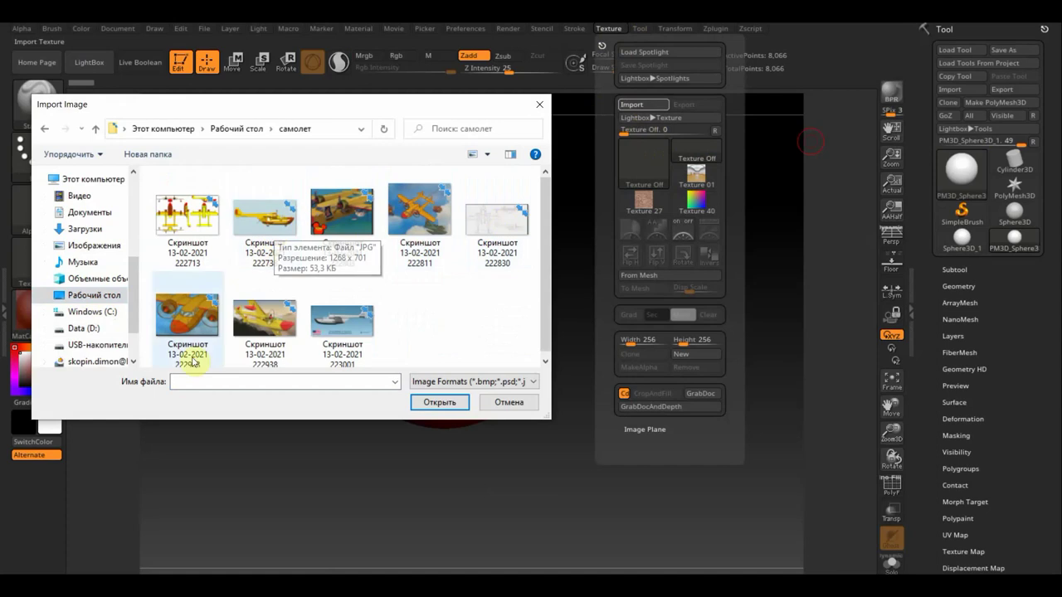
{"action": "left_click", "coordinate": [203, 217]}
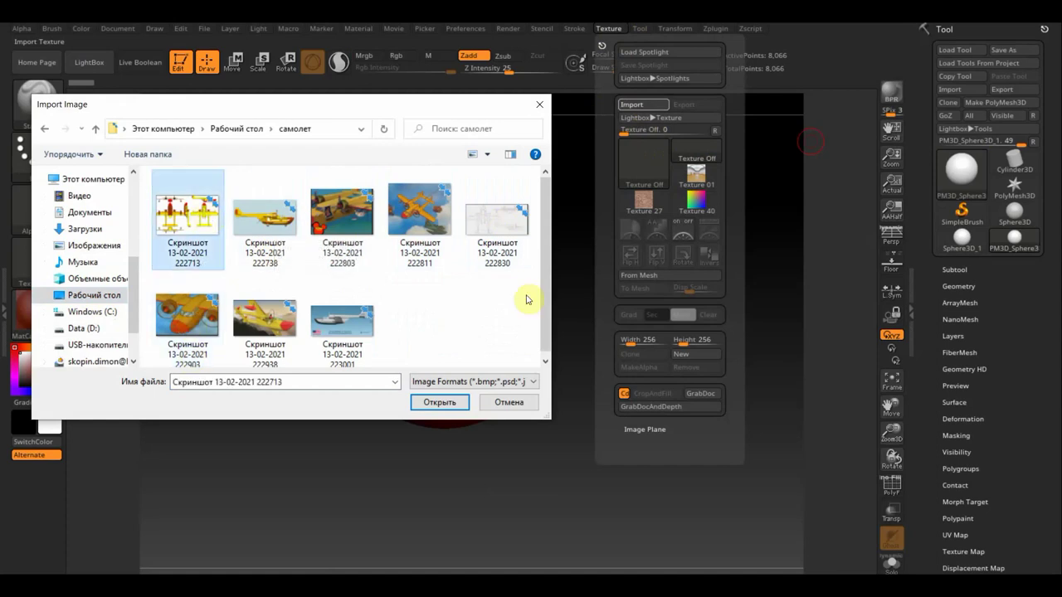
{"action": "left_click", "coordinate": [454, 403]}
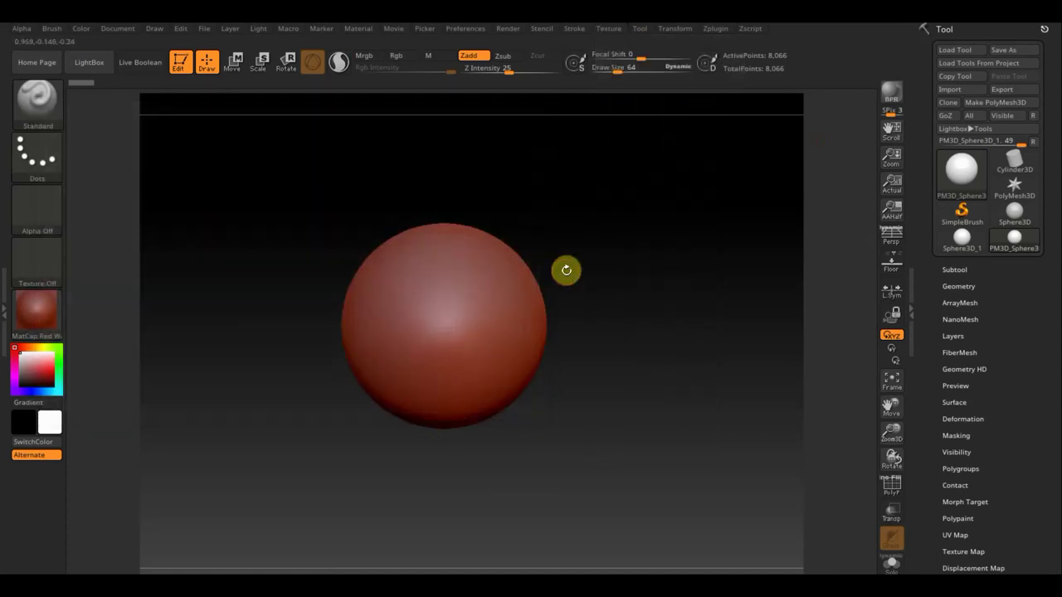
- Make the seaplane screenshot the current texture and add it to Spotlight
{"action": "left_click", "coordinate": [614, 29]}
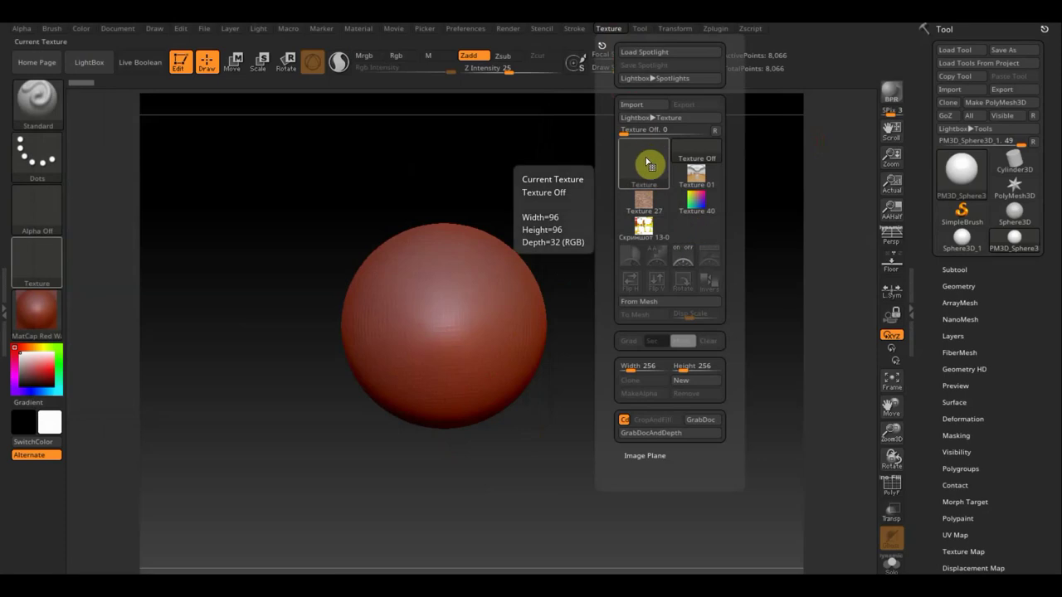
{"action": "left_click", "coordinate": [644, 227]}
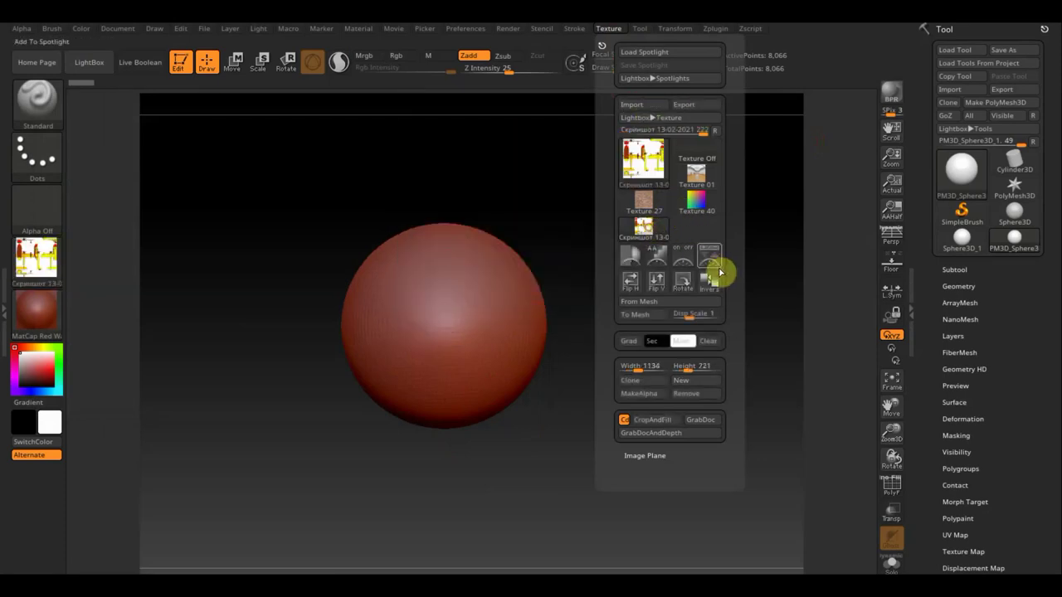
{"action": "left_click", "coordinate": [720, 270]}
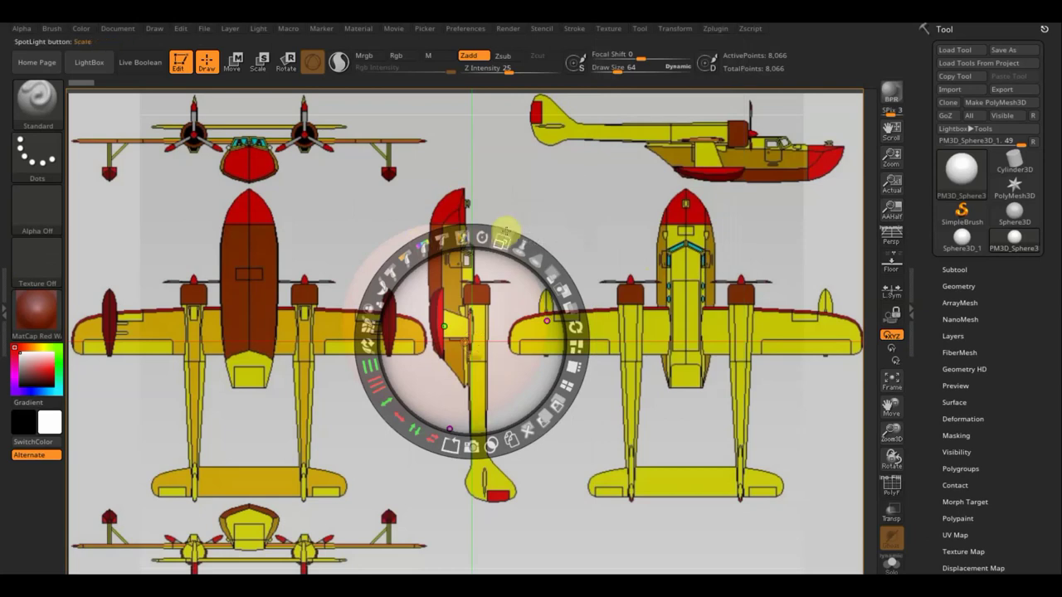
- Scale the seaplane Spotlight image down to fit the canvas, then hide Spotlight
{"action": "left_click_drag", "start_coordinate": [501, 234], "coordinate": [470, 218]}
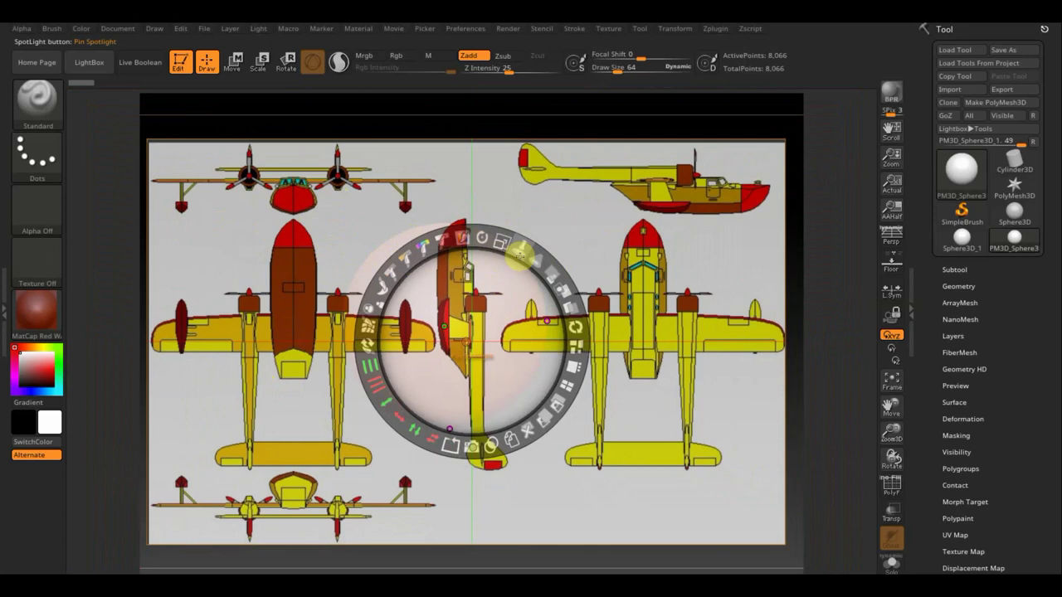
{"action": "key", "text": "shift+z"}
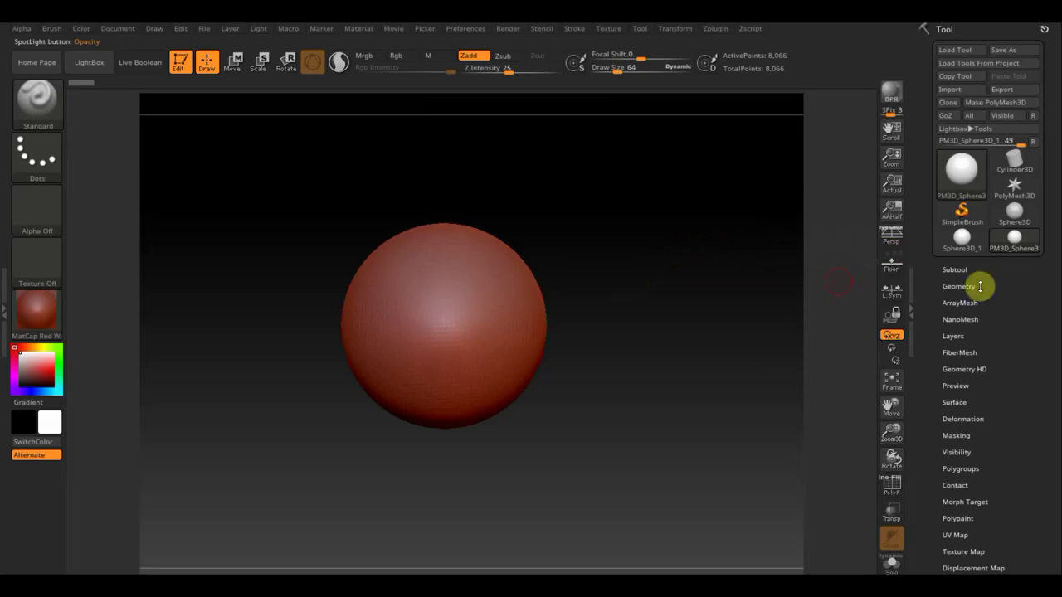
- Turn on the floor grid and bring the view back to a level front view
{"action": "left_click", "coordinate": [892, 264]}
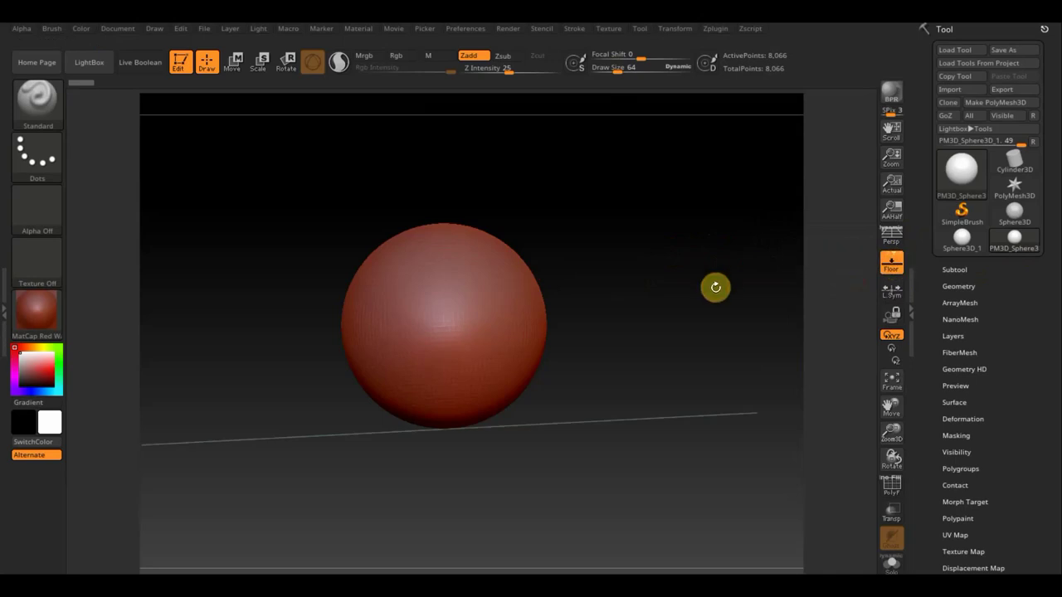
{"action": "left_click_drag", "start_coordinate": [714, 285], "coordinate": [730, 298], "text": "shift"}
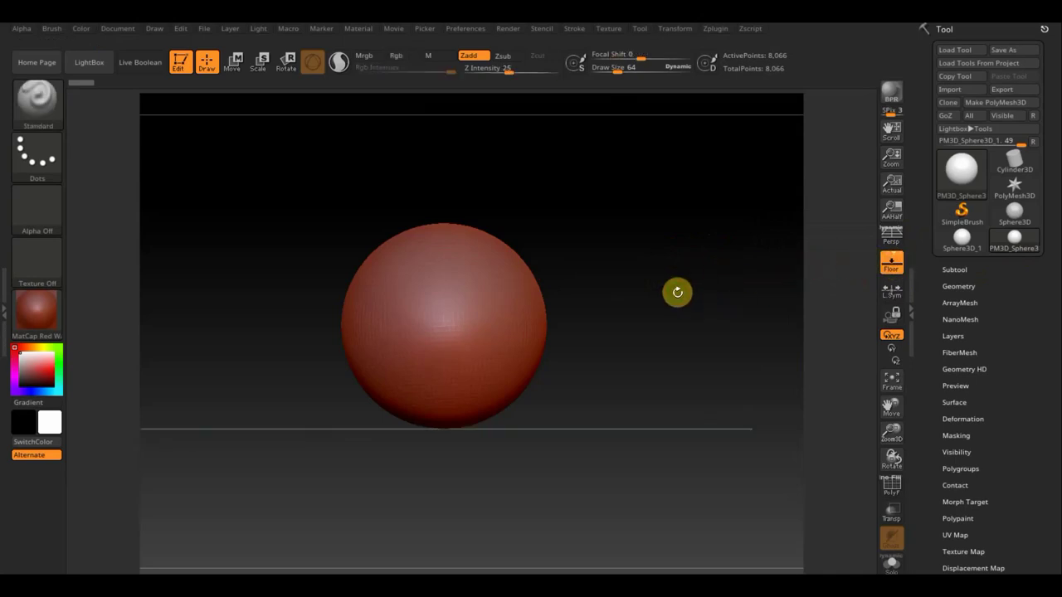
{"action": "mouse_move", "coordinate": [691, 294]}
{"action": "left_mouse_down"}
{"action": "mouse_move", "coordinate": [614, 299]}
{"action": "mouse_move", "coordinate": [636, 316]}
{"action": "left_mouse_up"}
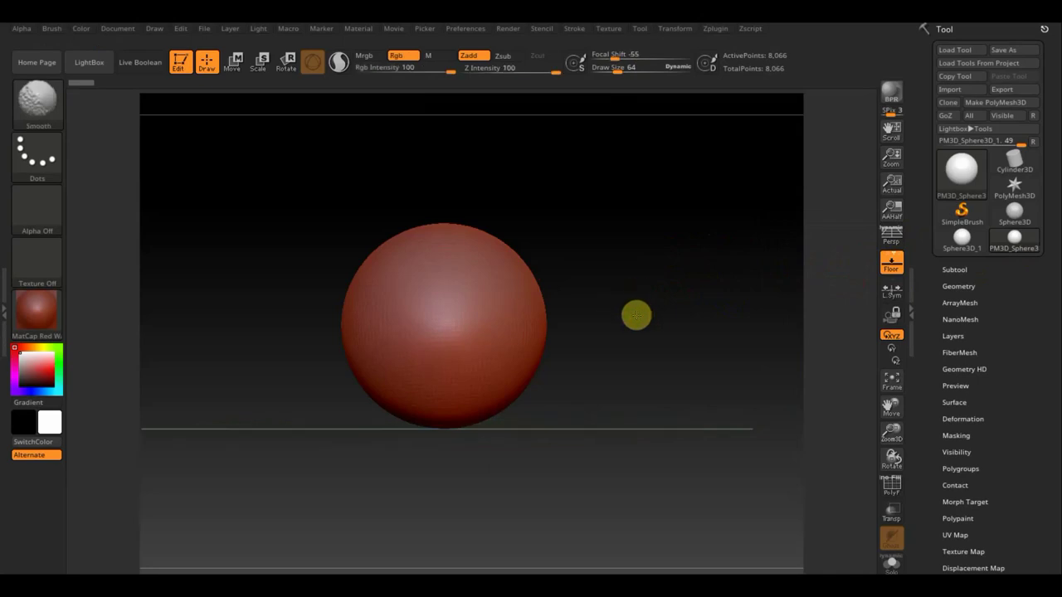
{"action": "left_click", "coordinate": [232, 63]}
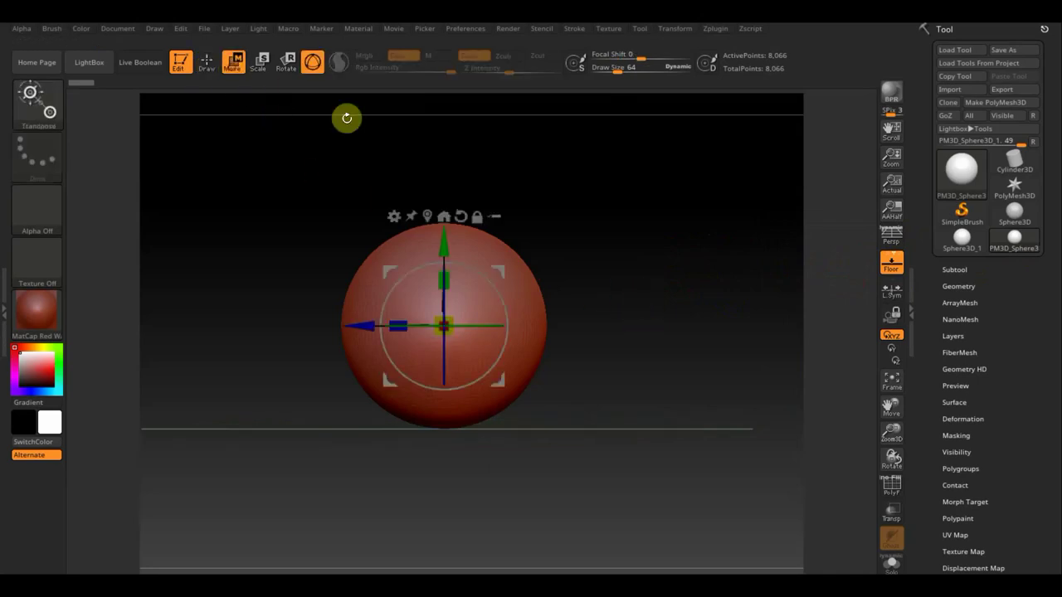
{"action": "left_click", "coordinate": [207, 62]}
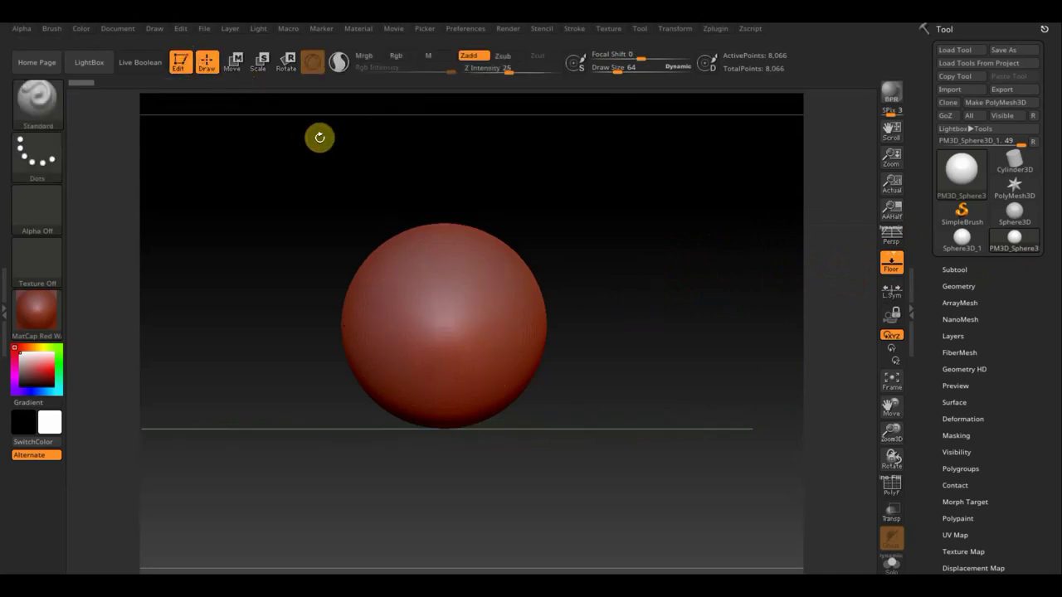
- DynaMesh the sphere at resolution 128, raising it to 43,612 points
{"action": "left_click", "coordinate": [961, 286]}
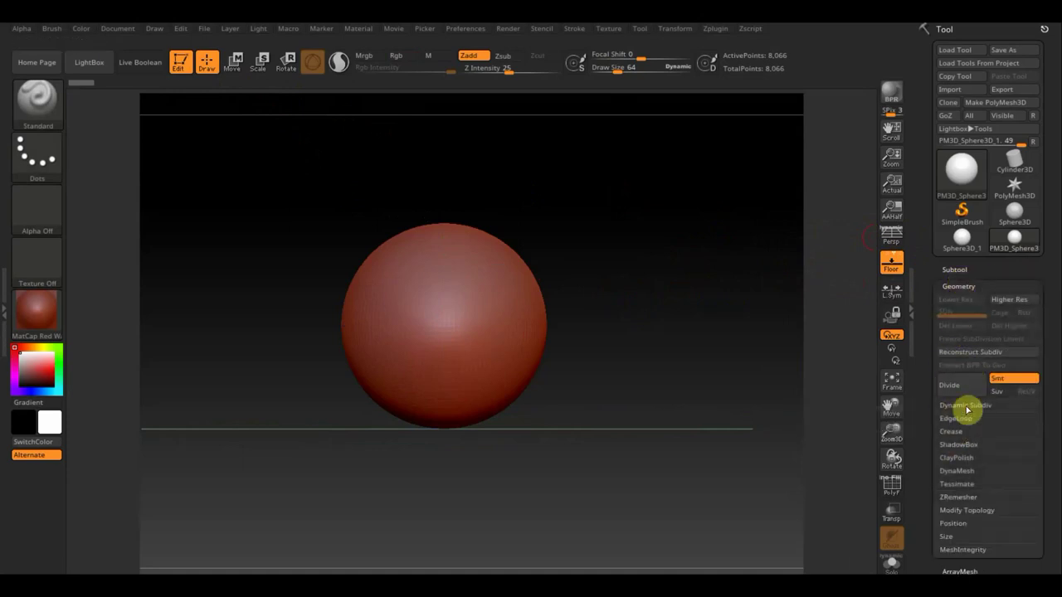
{"action": "left_click", "coordinate": [956, 470]}
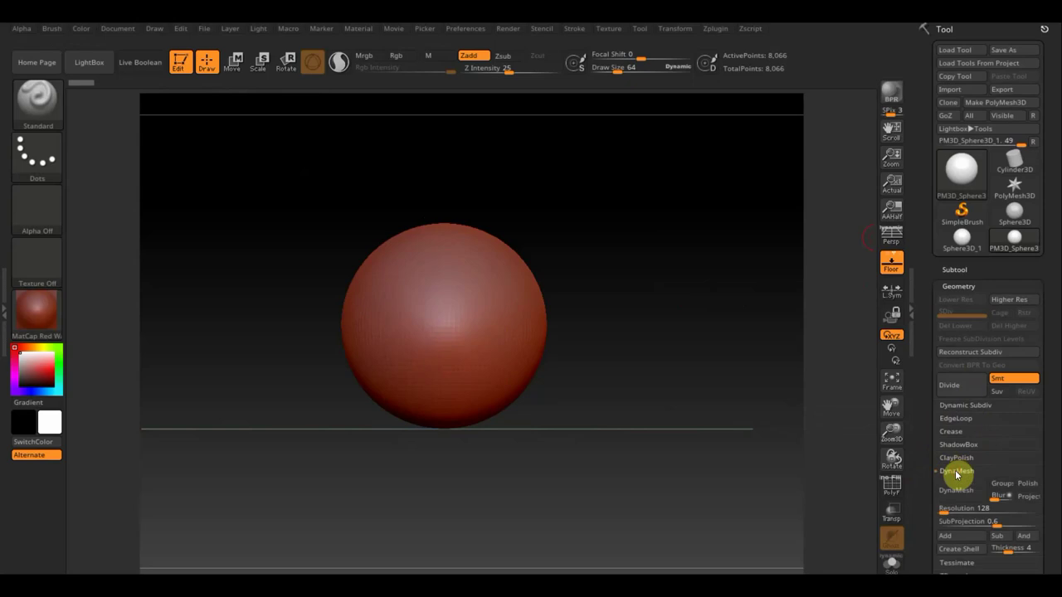
{"action": "left_click", "coordinate": [961, 490]}
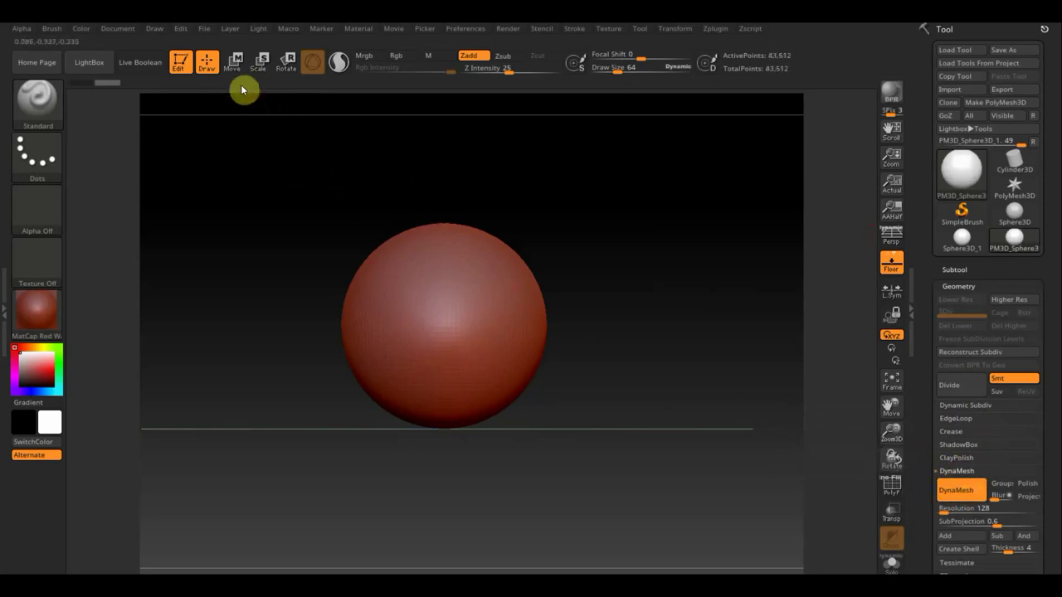
- Scale the sphere down to a small ball with the gizmo and zoom in on it
{"action": "left_click", "coordinate": [234, 61]}
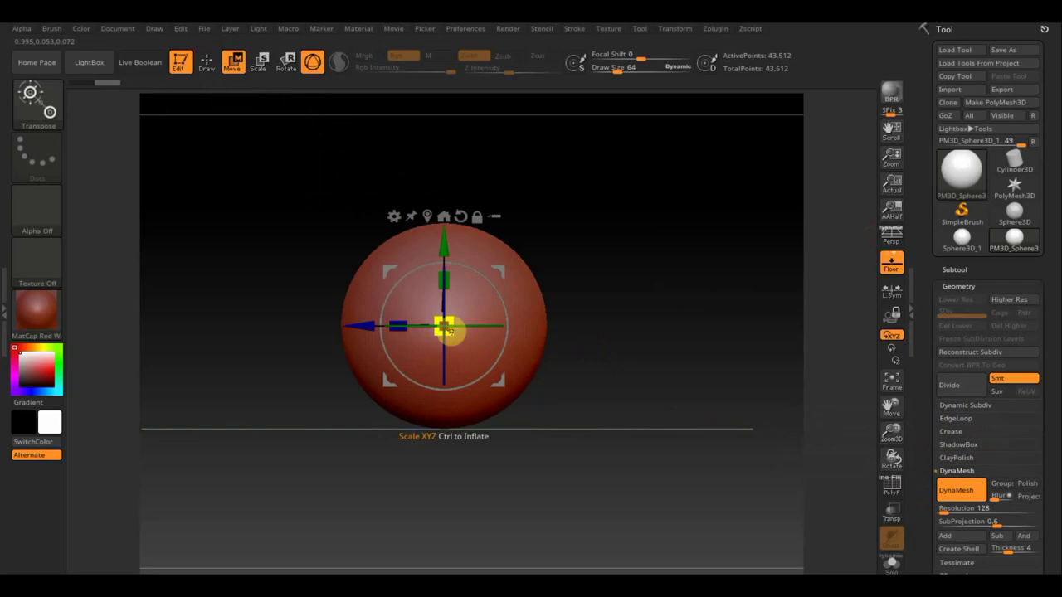
{"action": "left_click_drag", "start_coordinate": [449, 332], "coordinate": [380, 286]}
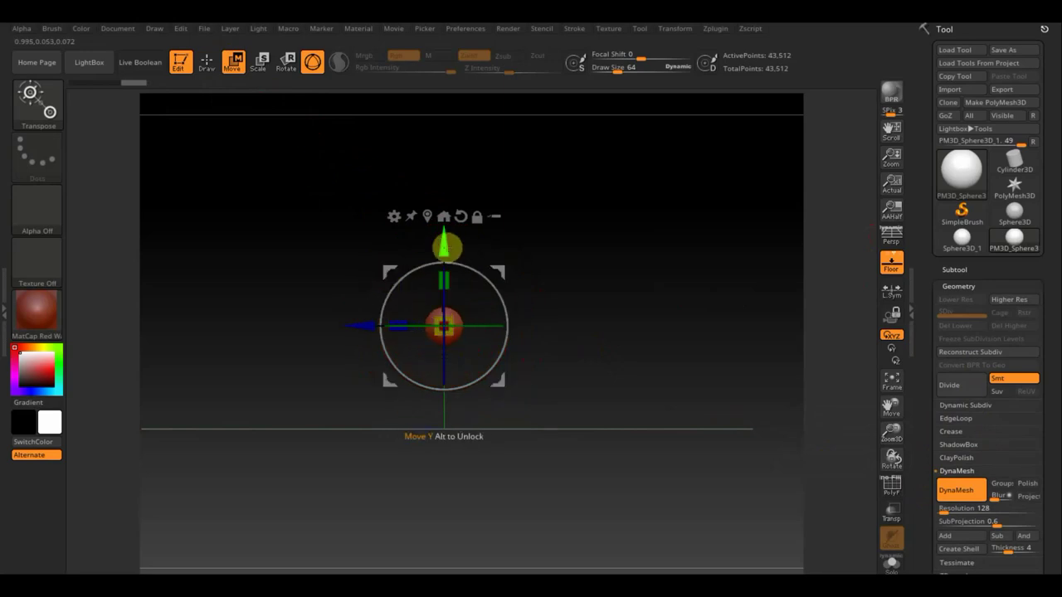
{"action": "left_click_drag", "start_coordinate": [626, 273], "coordinate": [642, 533]}
{"action": "left_click", "coordinate": [207, 62]}
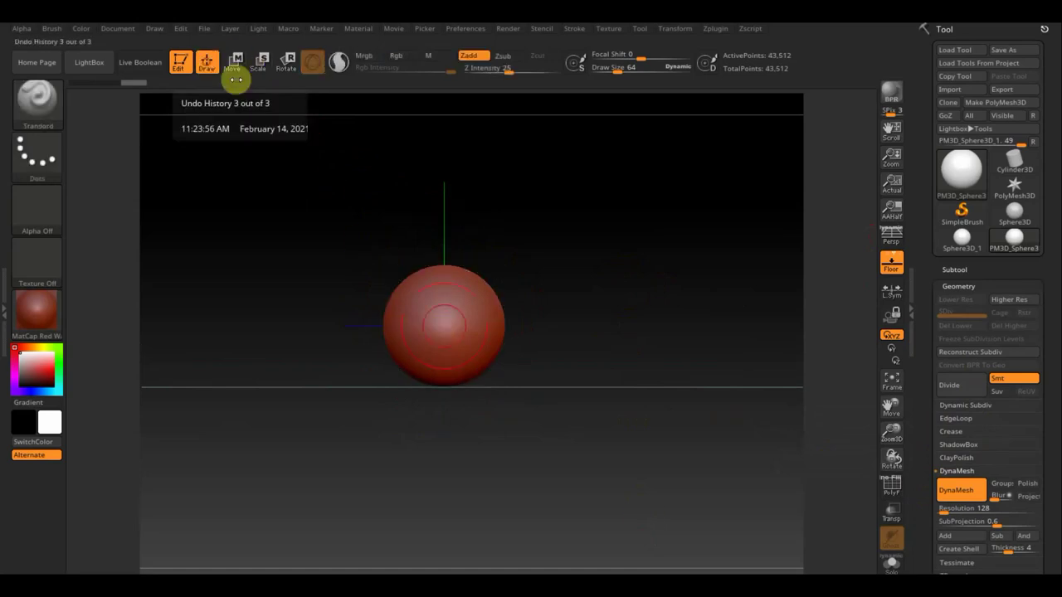
- Mask half of the sphere and invert the mask
{"action": "left_click_drag", "start_coordinate": [237, 140], "coordinate": [441, 413], "text": "ctrl"}
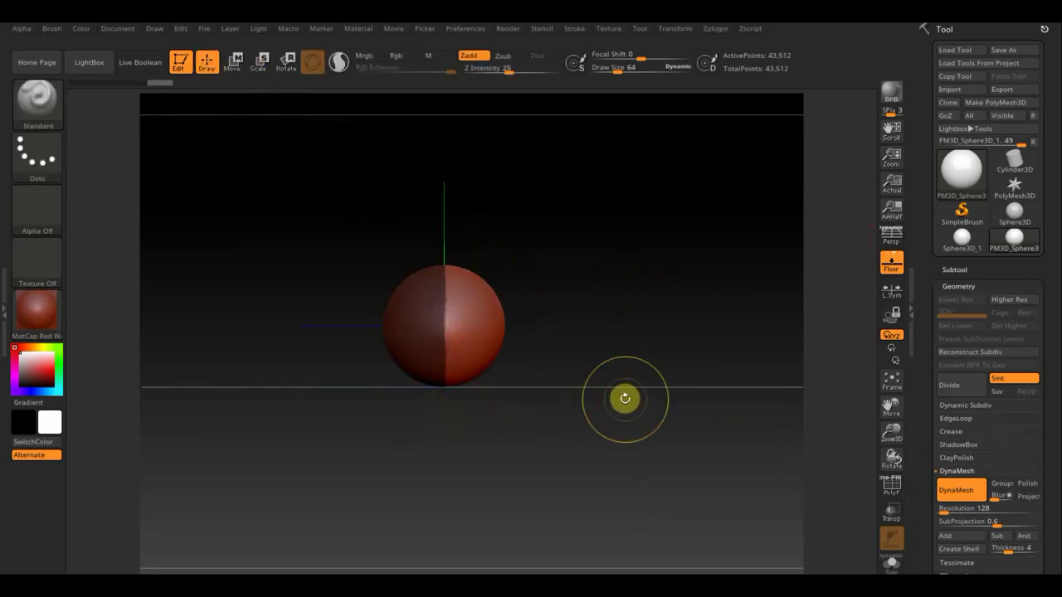
{"action": "left_click_drag", "start_coordinate": [628, 407], "coordinate": [617, 479], "text": "ctrl"}
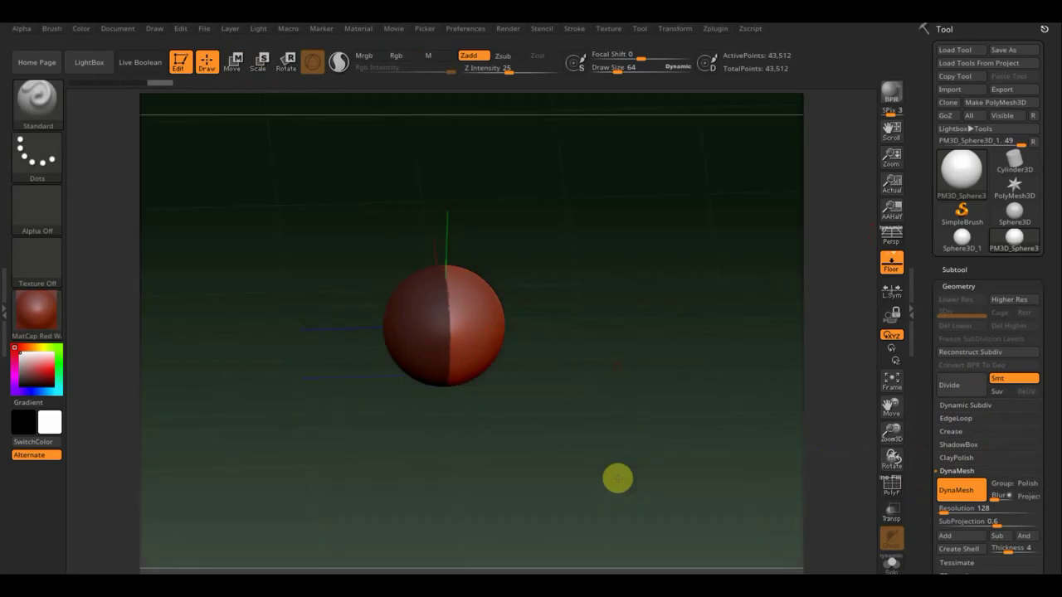
{"action": "left_click", "coordinate": [626, 469], "text": "ctrl"}
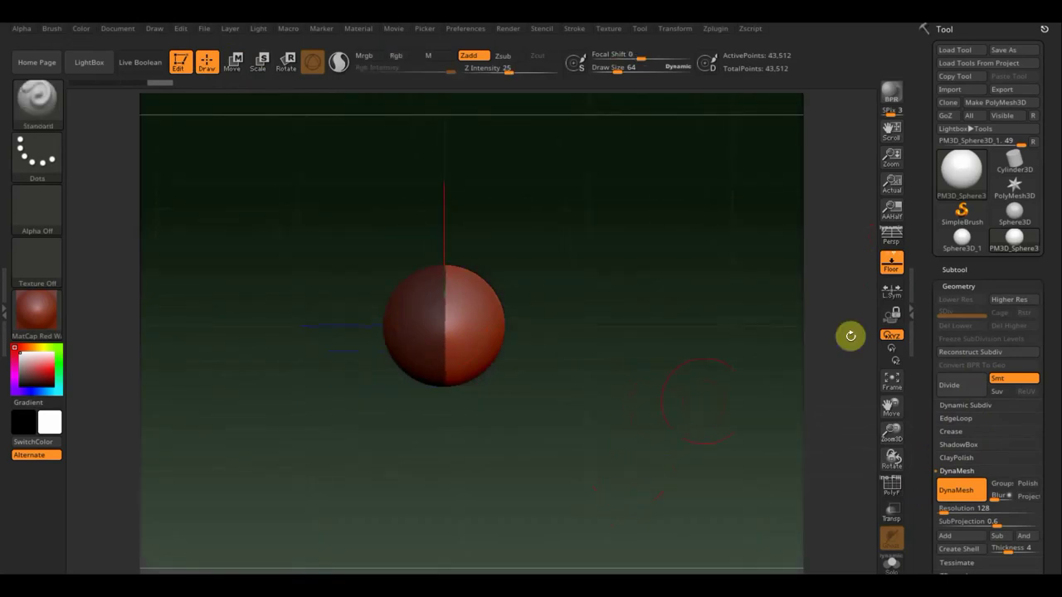
- Toggle the floor grid and orbit to a level front view of the sphere
{"action": "left_click", "coordinate": [892, 256]}
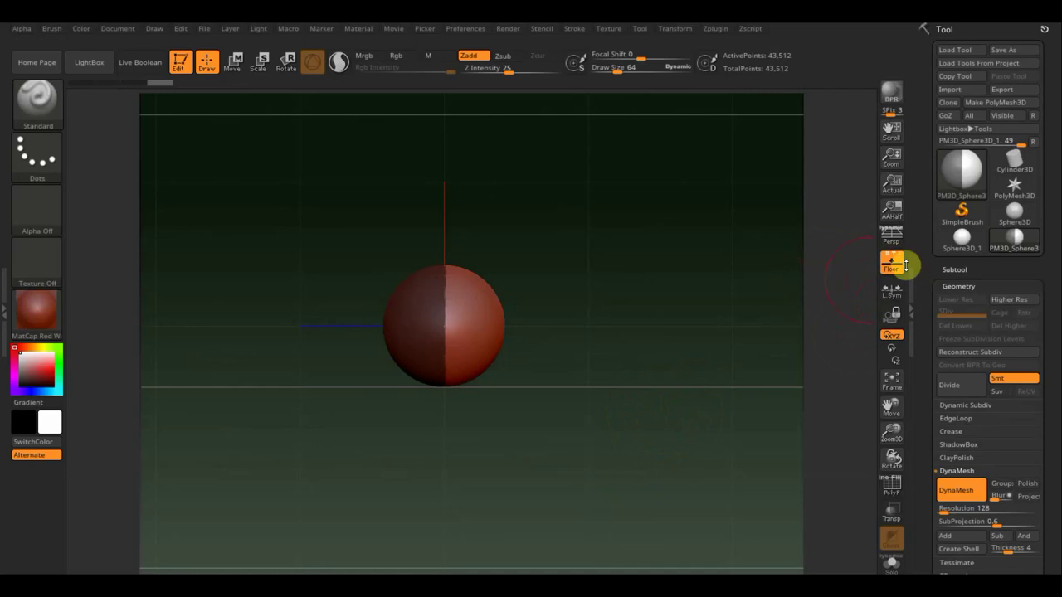
{"action": "left_click", "coordinate": [892, 257]}
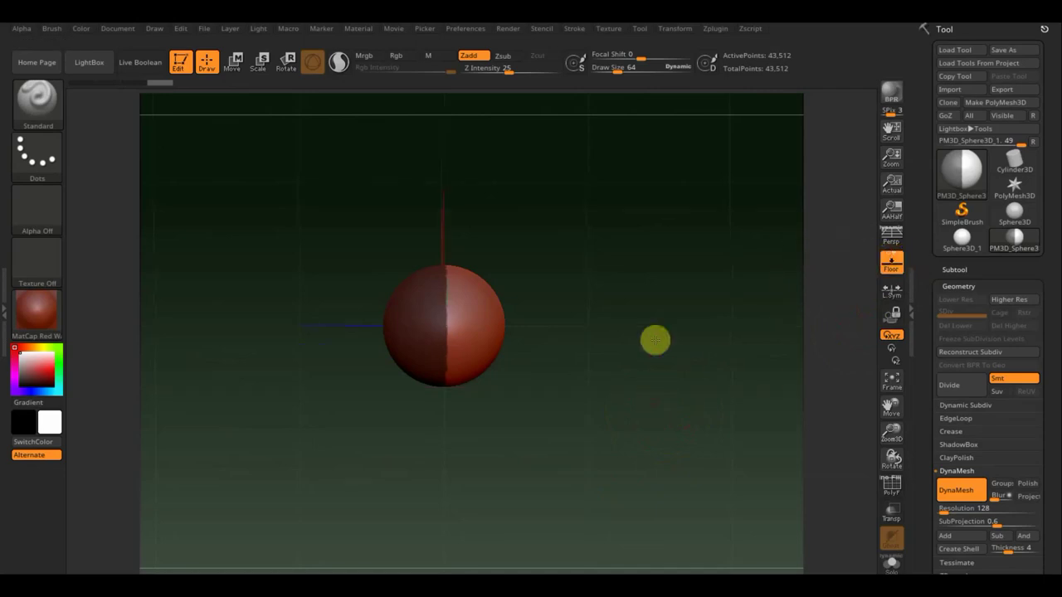
{"action": "mouse_move", "coordinate": [655, 339]}
{"action": "left_mouse_down"}
{"action": "mouse_move", "coordinate": [644, 235]}
{"action": "mouse_move", "coordinate": [661, 256]}
{"action": "left_mouse_up"}
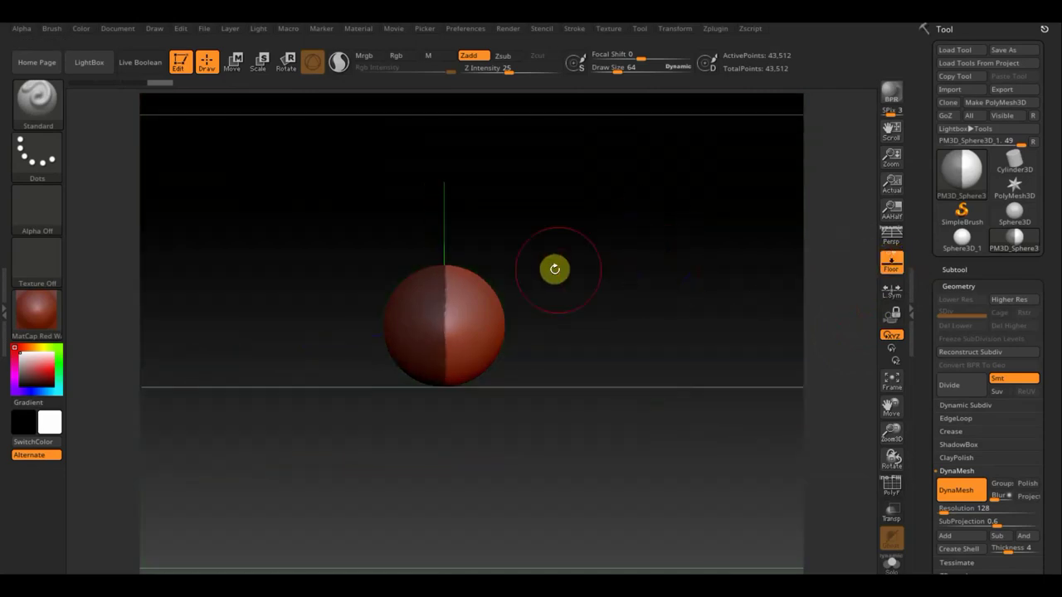
{"action": "key", "text": "ctrl"}
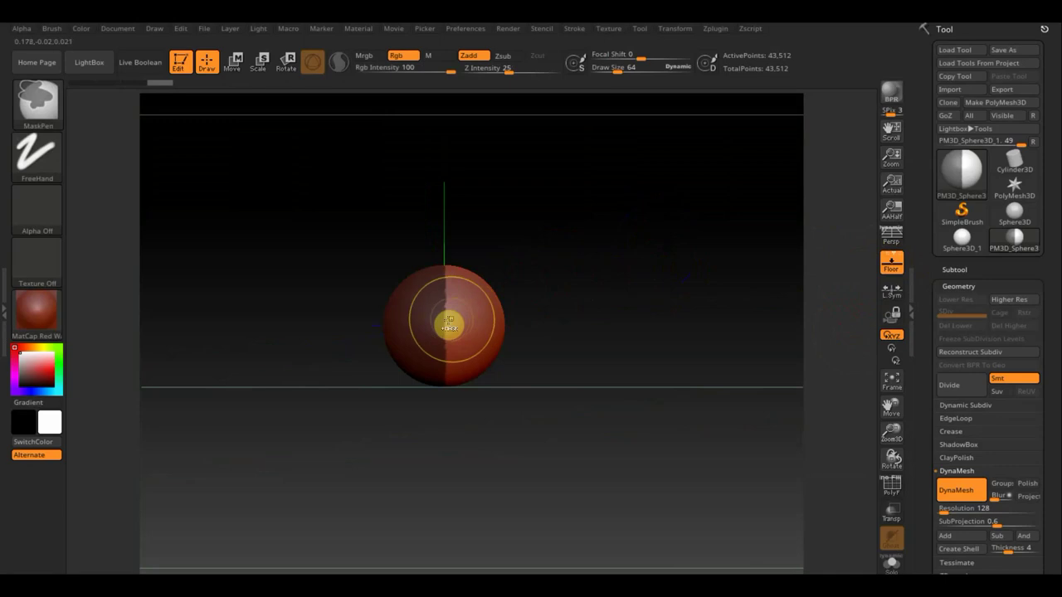
- Stretch the masked sphere sideways with the gizmo into a long capsule, then clear the mask
{"action": "left_click", "coordinate": [235, 67]}
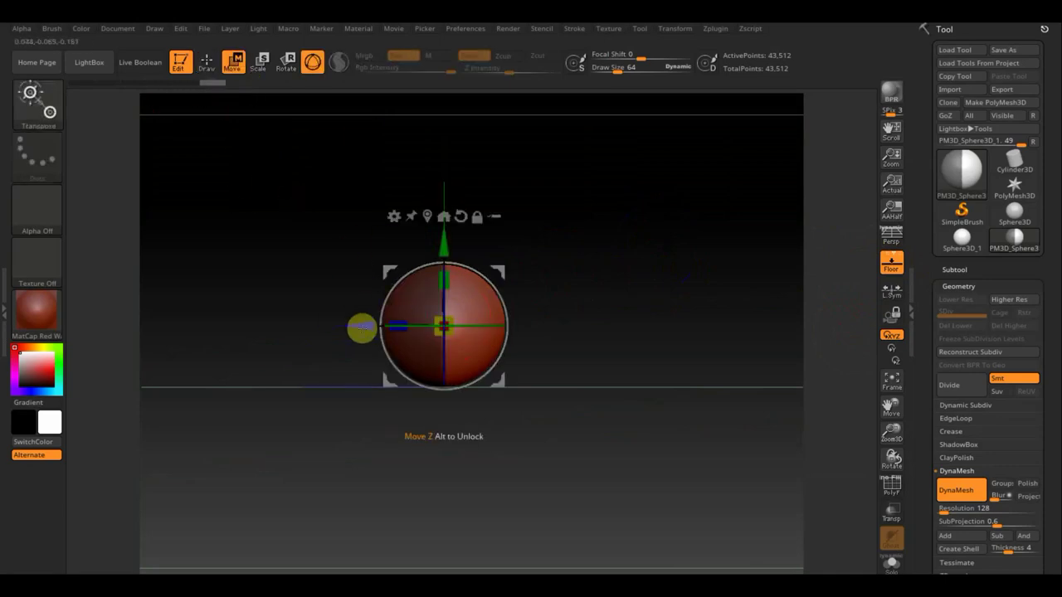
{"action": "left_click_drag", "start_coordinate": [362, 328], "coordinate": [694, 360]}
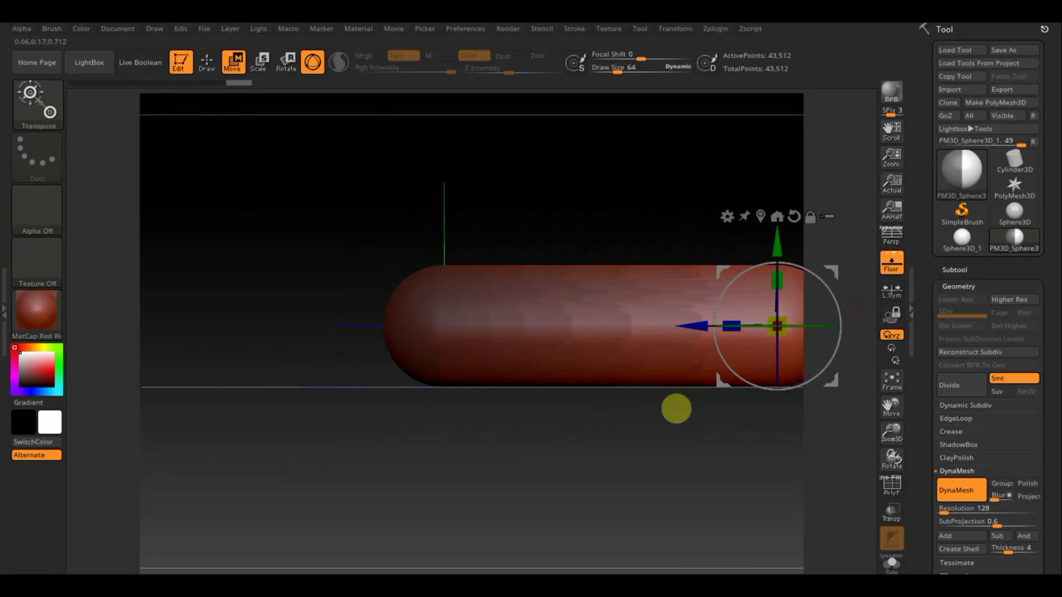
{"action": "left_click_drag", "start_coordinate": [664, 484], "coordinate": [483, 528], "text": "alt"}
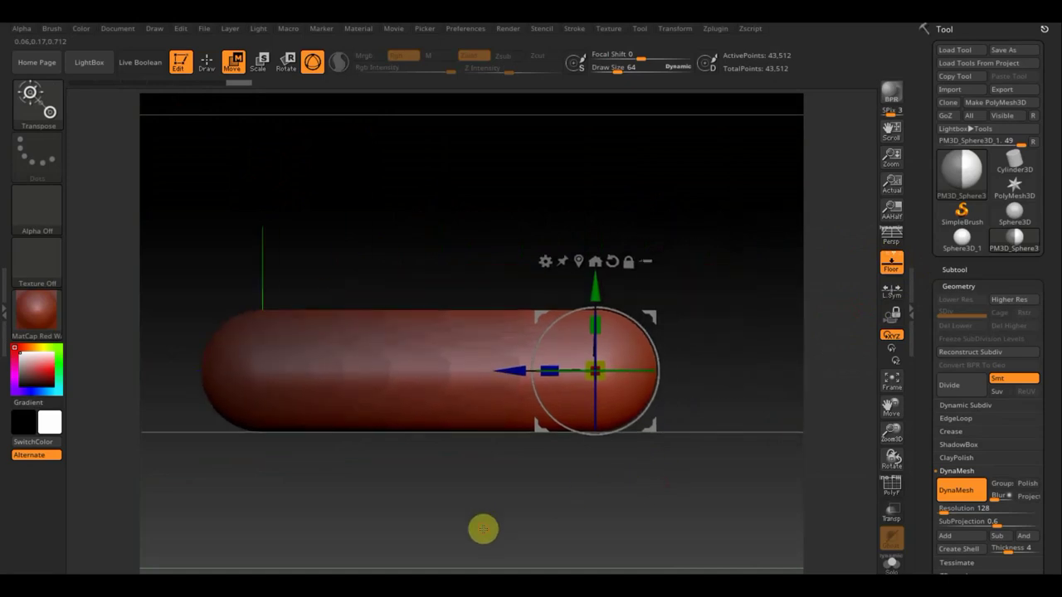
{"action": "mouse_move", "coordinate": [505, 528]}
{"action": "left_mouse_down", "text": "alt"}
{"action": "mouse_move", "coordinate": [511, 390]}
{"action": "mouse_move", "coordinate": [543, 371]}
{"action": "mouse_move", "coordinate": [581, 372]}
{"action": "left_mouse_up", "text": "alt"}
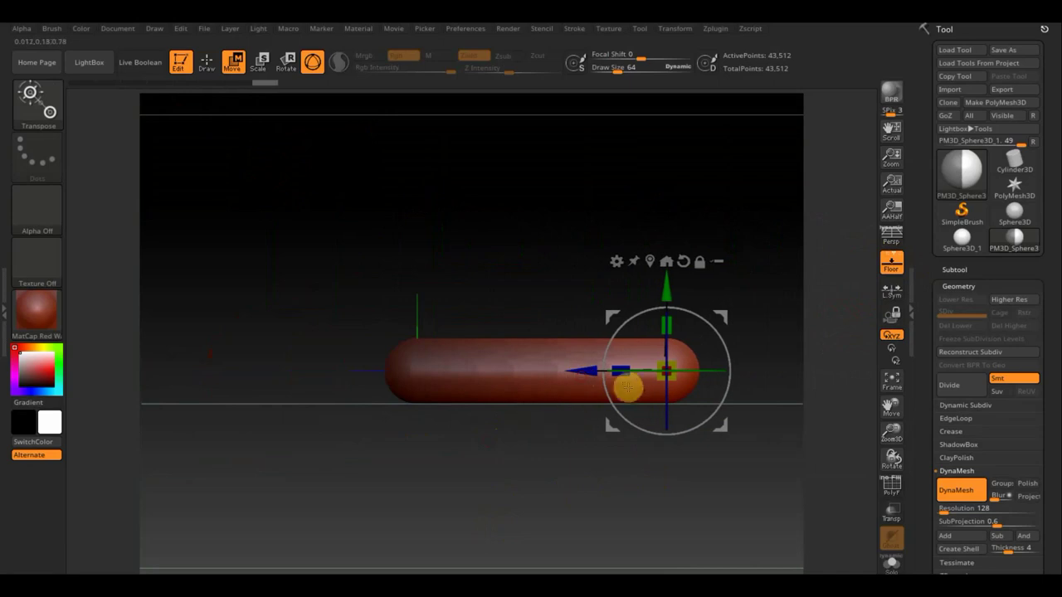
{"action": "left_click", "coordinate": [207, 61]}
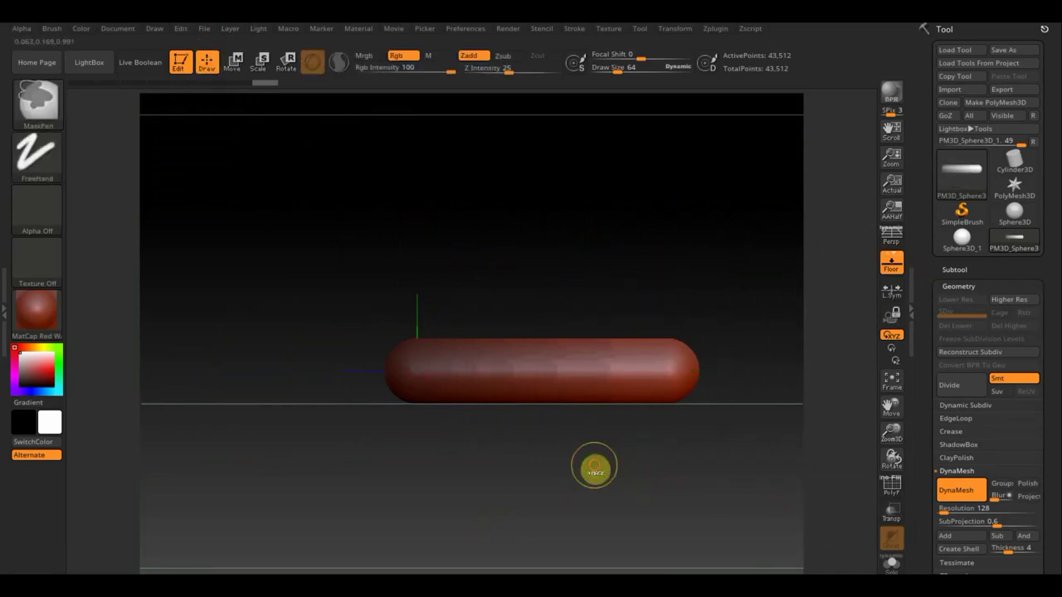
{"action": "left_click_drag", "start_coordinate": [594, 463], "coordinate": [612, 484], "text": "ctrl"}
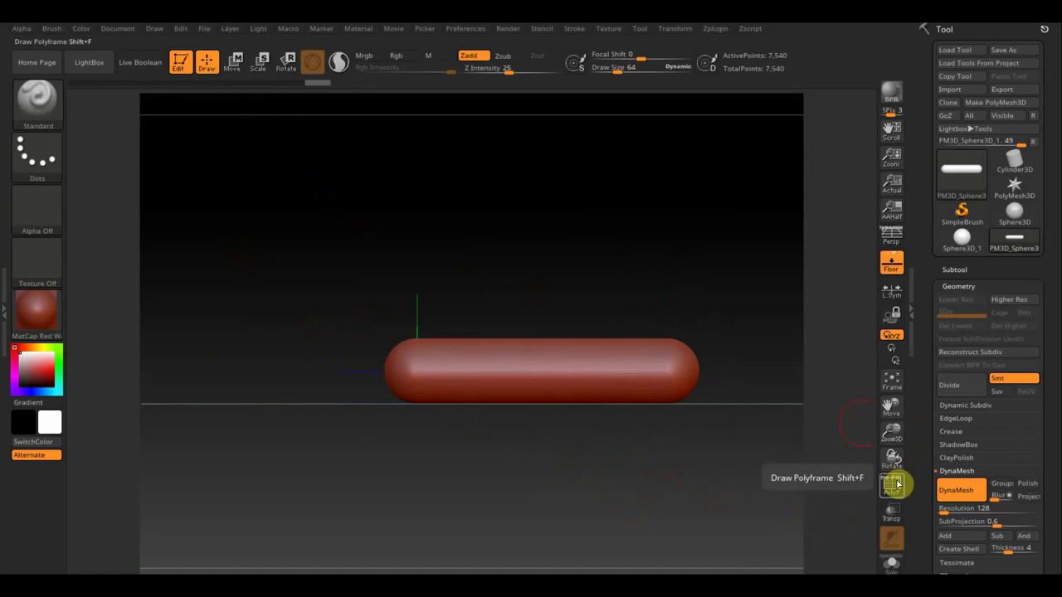
- Divide the capsule once with Ctrl+D to reach 30,234 points at level 2
{"action": "left_click", "coordinate": [896, 493]}
{"action": "left_click", "coordinate": [895, 492]}
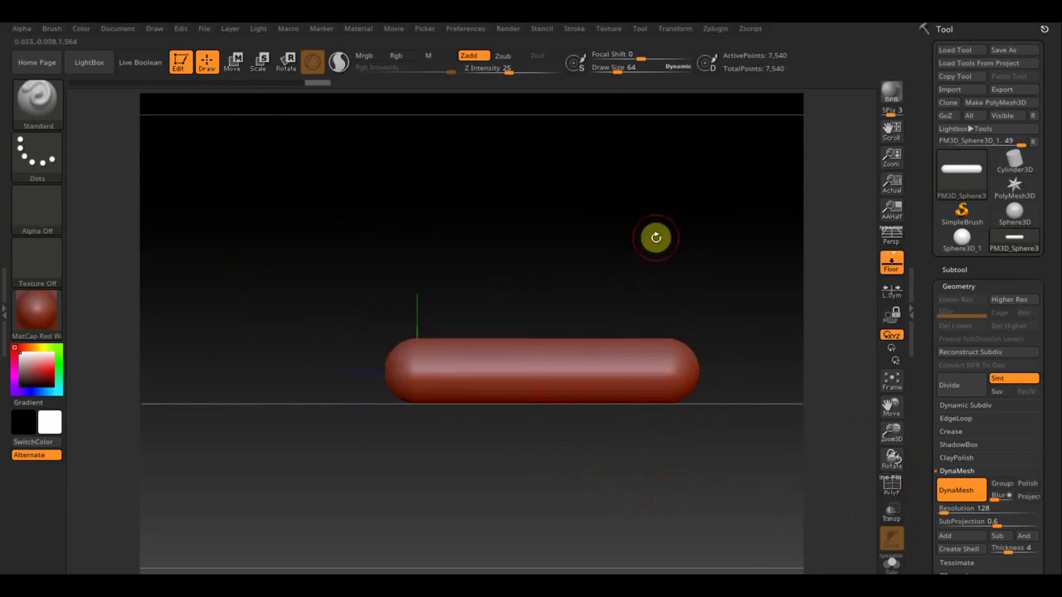
{"action": "key", "text": "ctrl+d"}
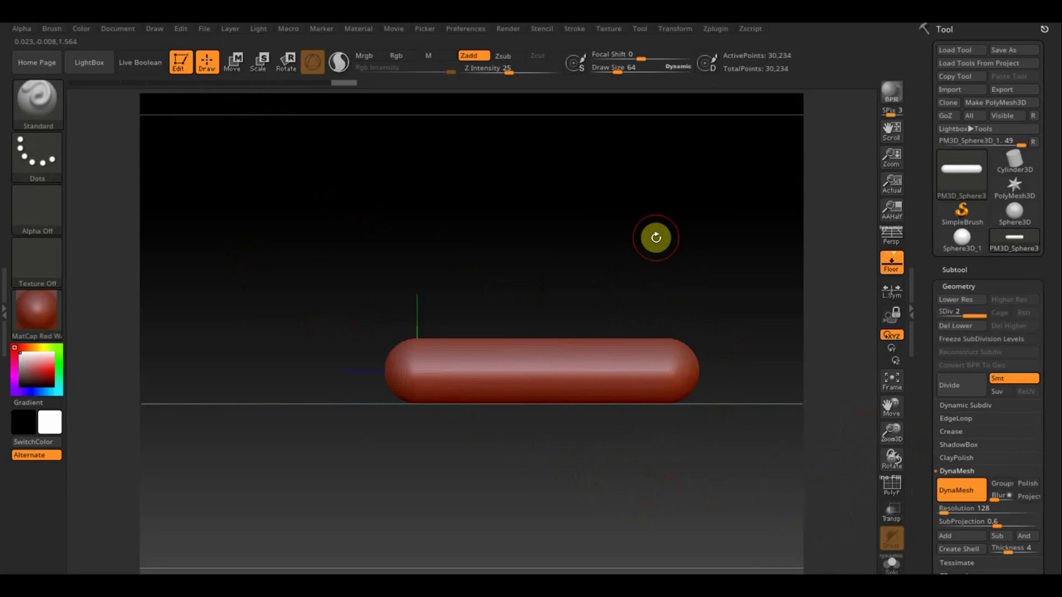
{"action": "mouse_move", "coordinate": [700, 247]}
{"action": "left_mouse_down", "text": "alt"}
{"action": "mouse_move", "coordinate": [606, 257]}
{"action": "mouse_move", "coordinate": [696, 293]}
{"action": "mouse_move", "coordinate": [633, 289]}
{"action": "mouse_move", "coordinate": [727, 301]}
{"action": "mouse_move", "coordinate": [750, 282]}
{"action": "left_mouse_up", "text": "alt"}
{"action": "left_click_drag", "start_coordinate": [760, 289], "coordinate": [661, 280], "text": "alt"}
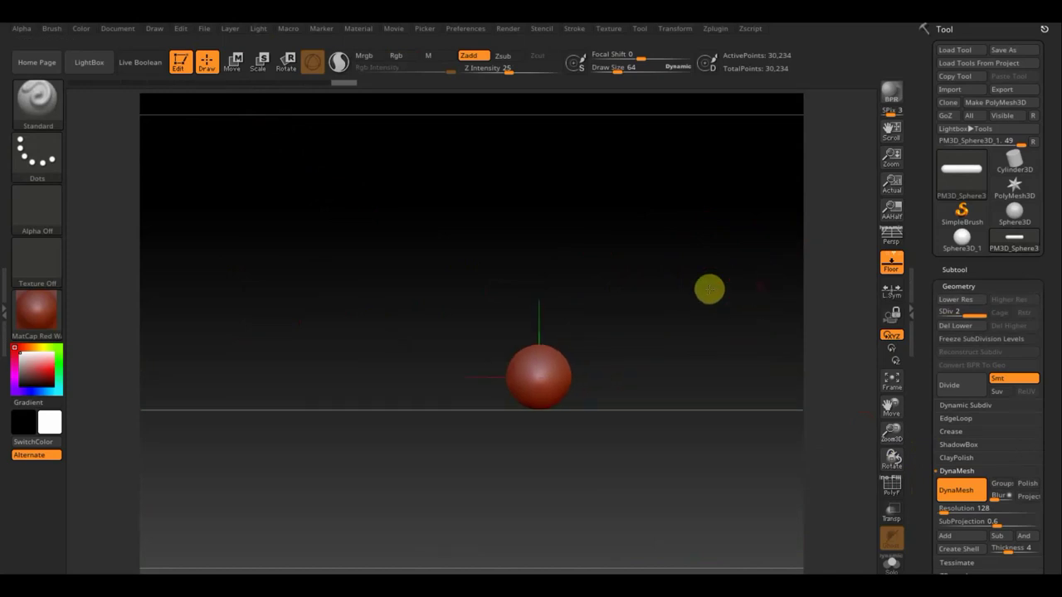
- Delete lower subdivision levels and slice the hull's top flat with TrimCurve
{"action": "left_click", "coordinate": [38, 106], "text": "ctrl+shift"}
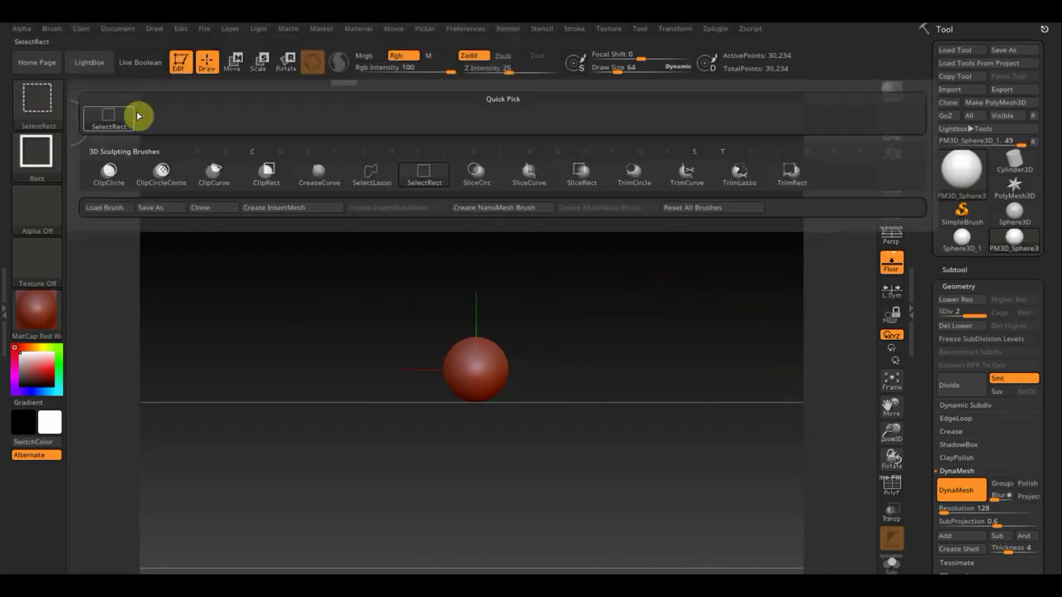
{"action": "left_click", "coordinate": [686, 174]}
{"action": "mouse_move", "coordinate": [382, 358]}
{"action": "left_mouse_down", "text": "ctrl+shift"}
{"action": "mouse_move", "coordinate": [511, 335]}
{"action": "mouse_move", "coordinate": [516, 324]}
{"action": "left_mouse_up", "text": "ctrl+shift"}
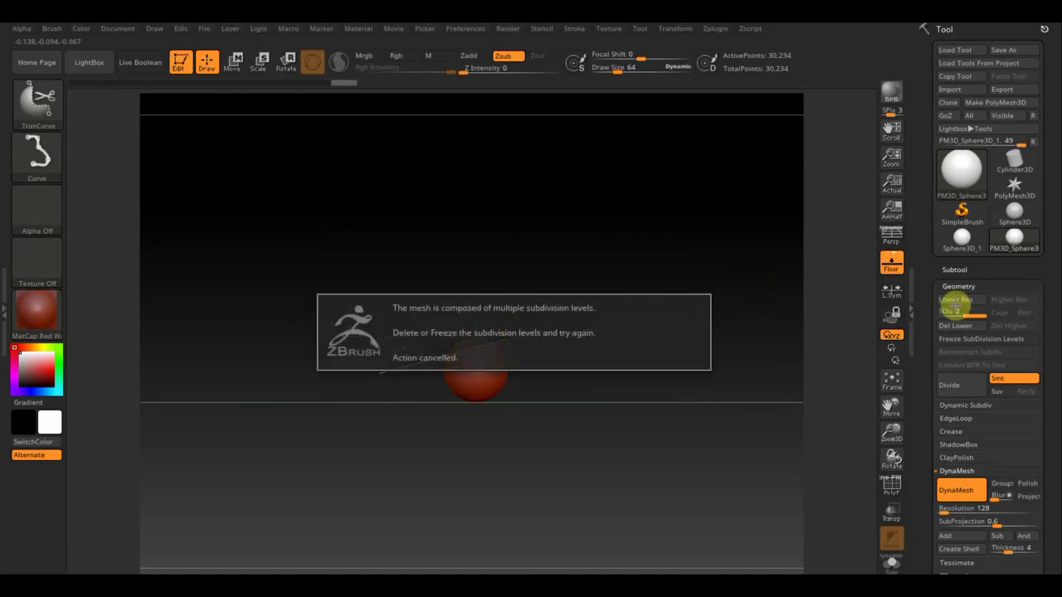
{"action": "left_click", "coordinate": [957, 326]}
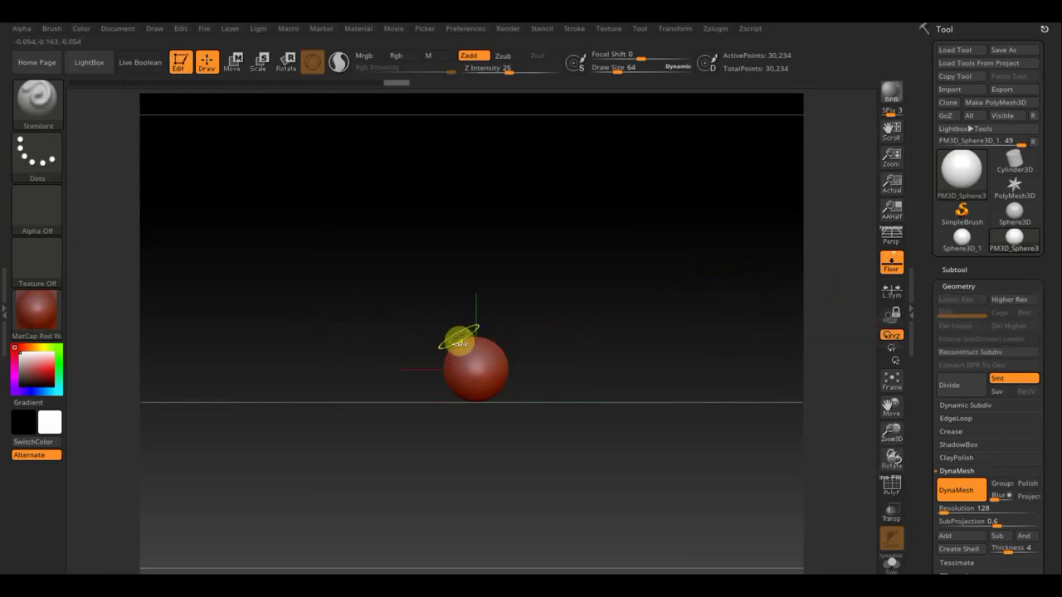
{"action": "mouse_move", "coordinate": [398, 361]}
{"action": "left_mouse_down", "text": "ctrl+shift"}
{"action": "mouse_move", "coordinate": [528, 337]}
{"action": "mouse_move", "coordinate": [509, 343]}
{"action": "mouse_move", "coordinate": [518, 332]}
{"action": "mouse_move", "coordinate": [503, 354]}
{"action": "mouse_move", "coordinate": [524, 335]}
{"action": "left_mouse_up", "text": "ctrl+shift"}
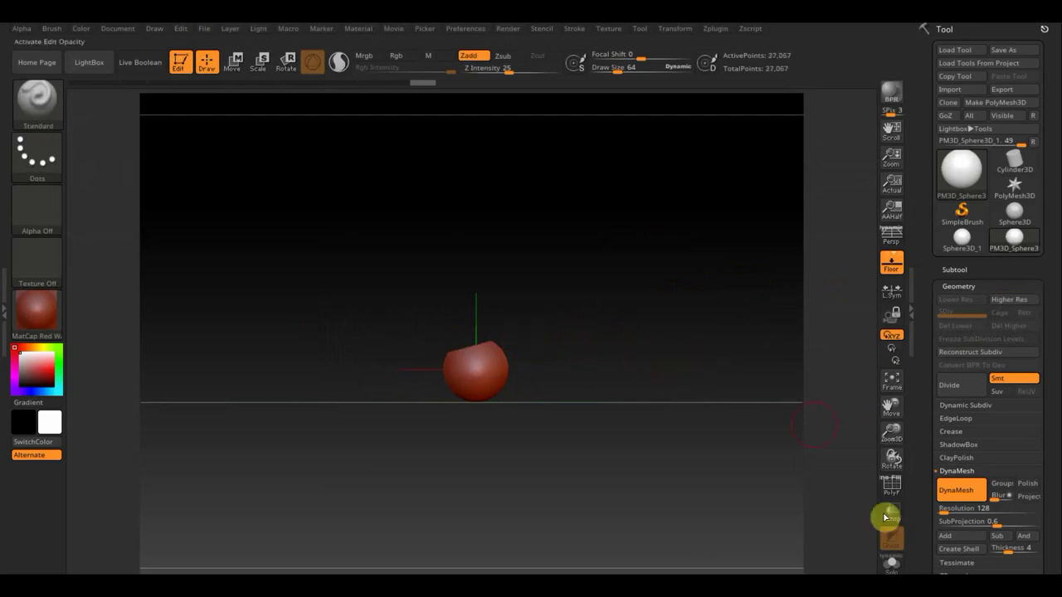
{"action": "left_click_drag", "start_coordinate": [1054, 512], "coordinate": [1056, 428]}
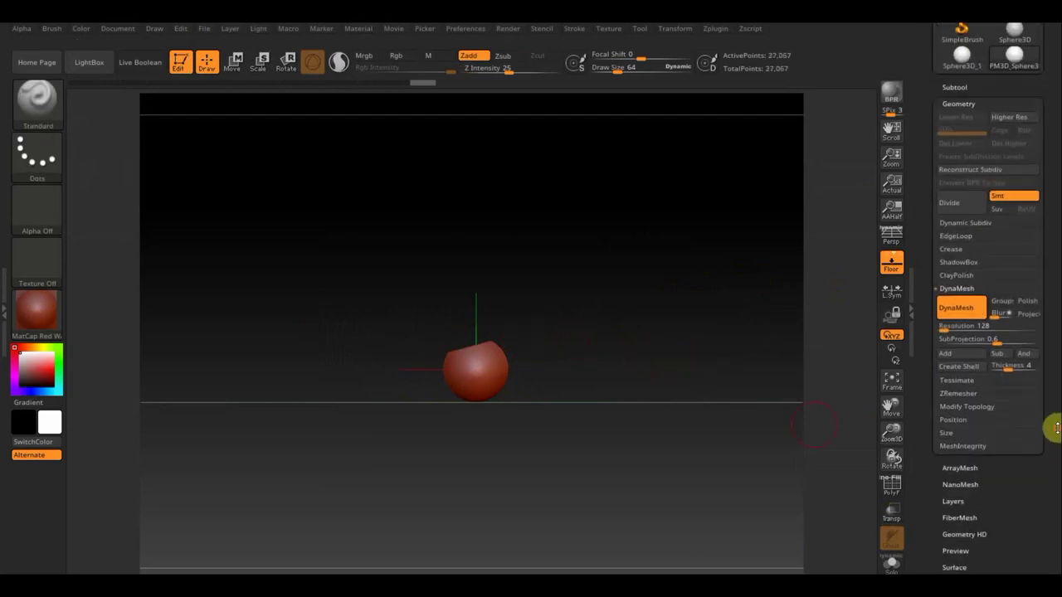
- Trim one side of the hull and Mirror And Weld so both sides match
{"action": "left_click", "coordinate": [948, 407]}
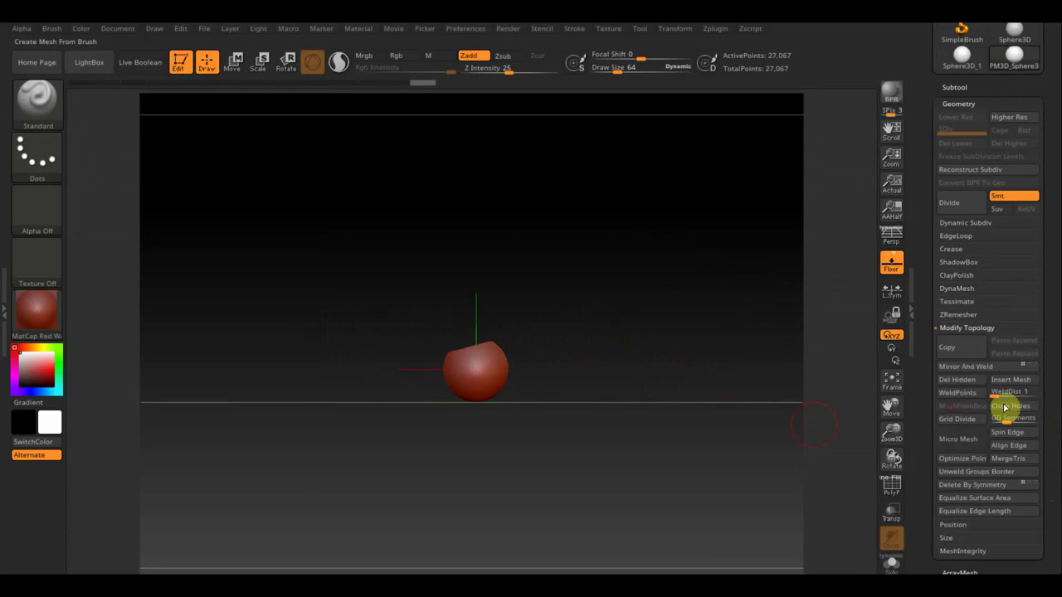
{"action": "left_click", "coordinate": [960, 370]}
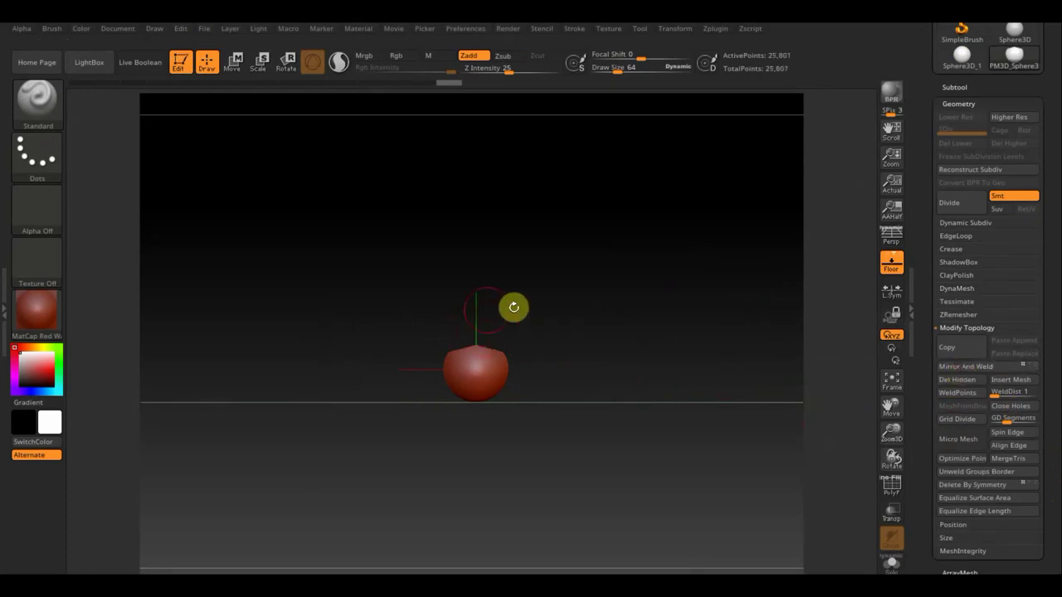
{"action": "left_click_drag", "start_coordinate": [510, 310], "coordinate": [558, 316], "text": "shift"}
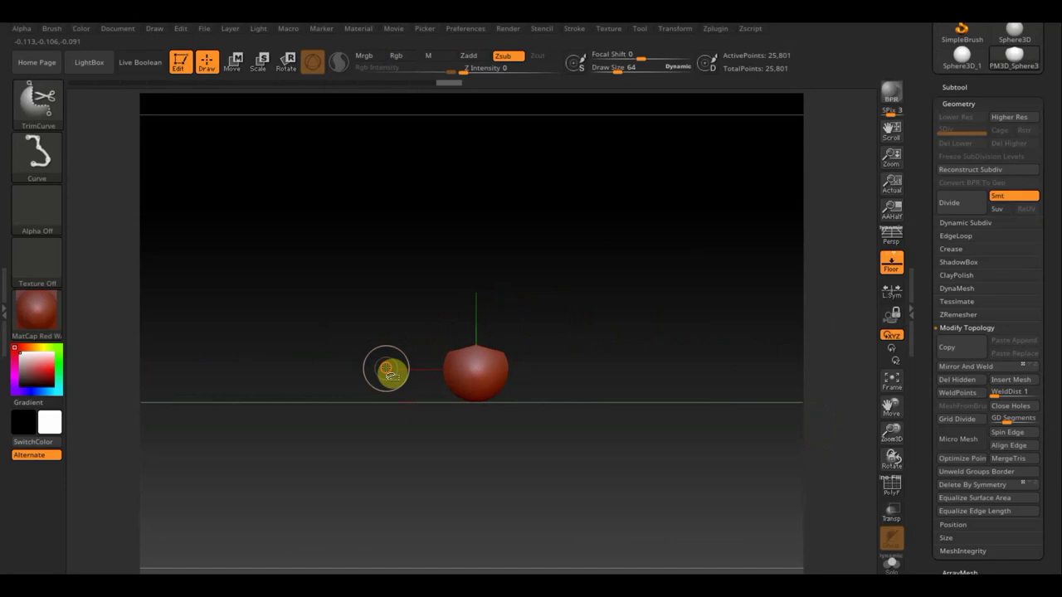
{"action": "mouse_move", "coordinate": [385, 366]}
{"action": "left_mouse_down", "text": "ctrl+shift"}
{"action": "mouse_move", "coordinate": [519, 341]}
{"action": "mouse_move", "coordinate": [504, 356]}
{"action": "mouse_move", "coordinate": [506, 340]}
{"action": "left_mouse_up", "text": "ctrl+shift"}
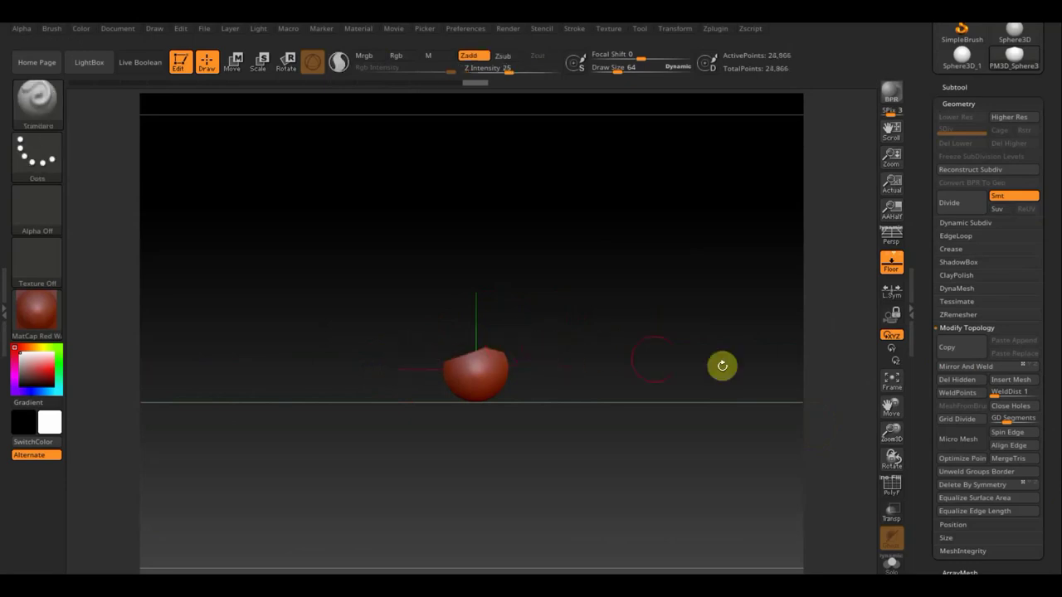
{"action": "left_click", "coordinate": [965, 368]}
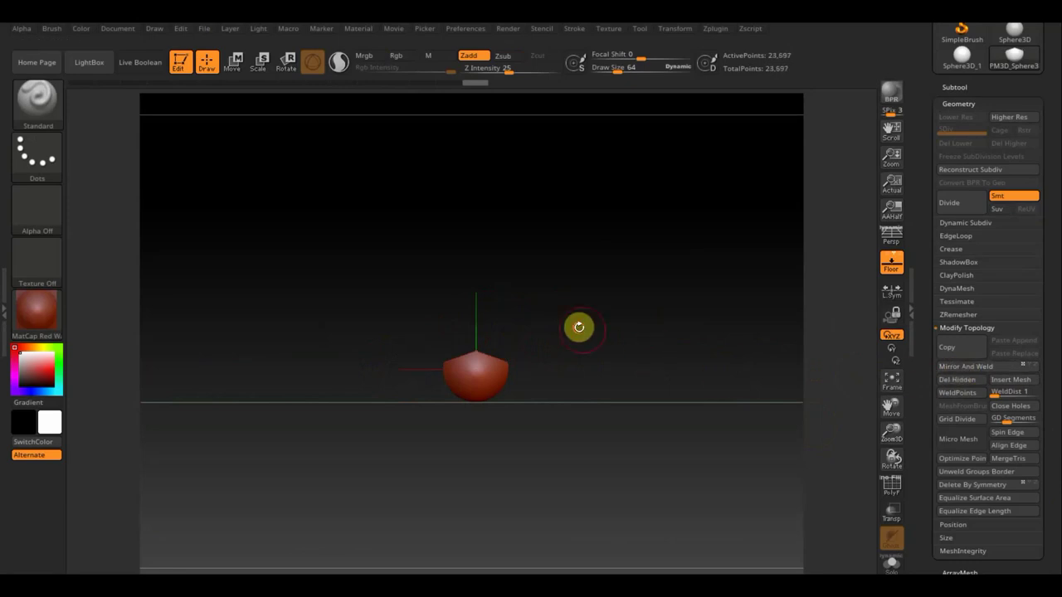
{"action": "mouse_move", "coordinate": [578, 325]}
{"action": "left_mouse_down"}
{"action": "mouse_move", "coordinate": [586, 336]}
{"action": "mouse_move", "coordinate": [677, 351]}
{"action": "left_mouse_up"}
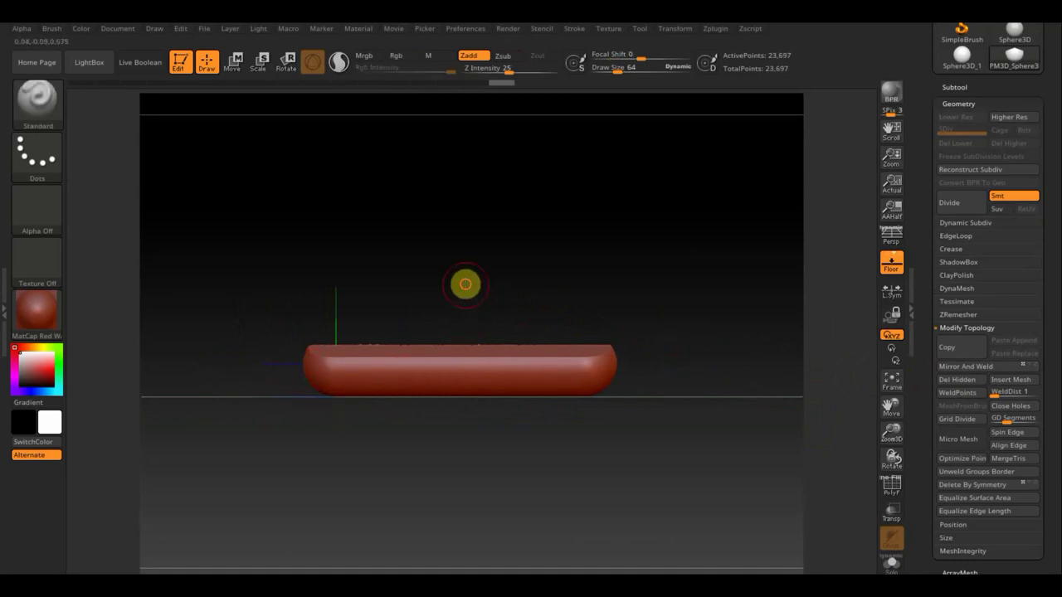
{"action": "left_click_drag", "start_coordinate": [466, 284], "coordinate": [469, 431], "text": "shift"}
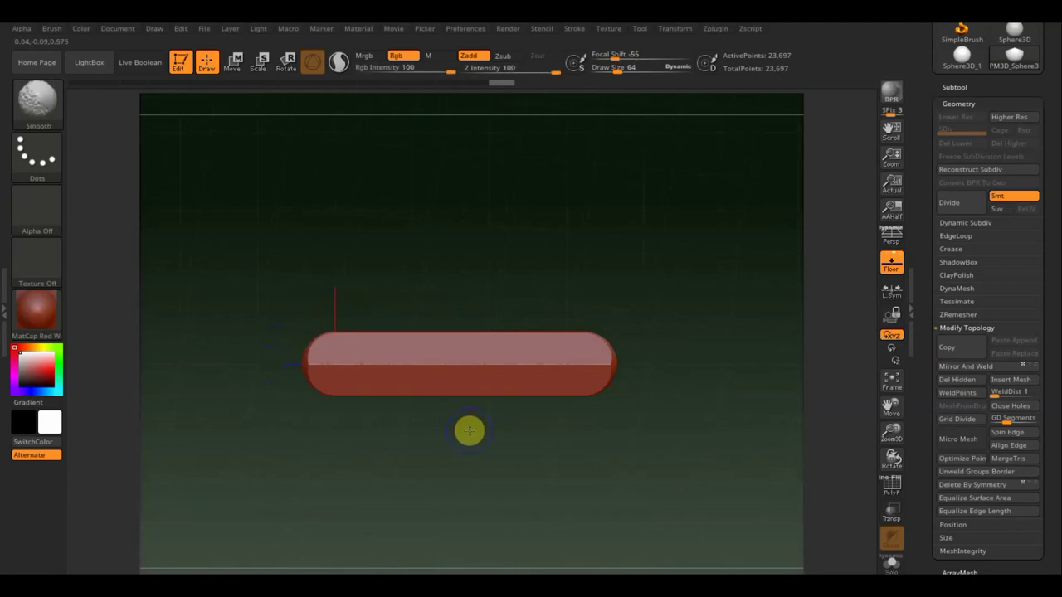
- Pick the Move Elastic brush at size 208 and pull the hull's left end outward
{"action": "left_click", "coordinate": [40, 102]}
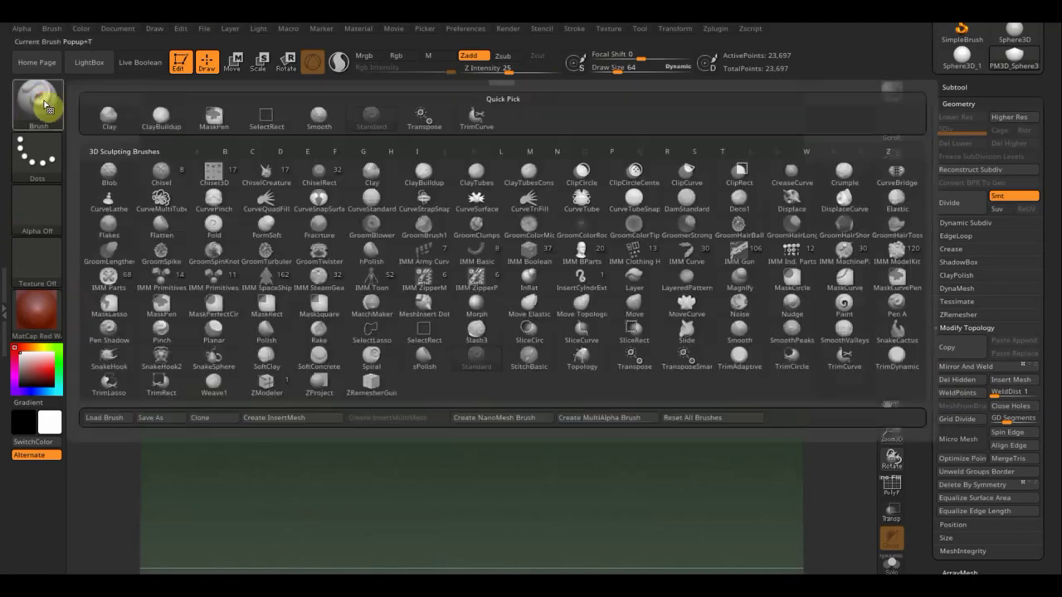
{"action": "left_click", "coordinate": [538, 308]}
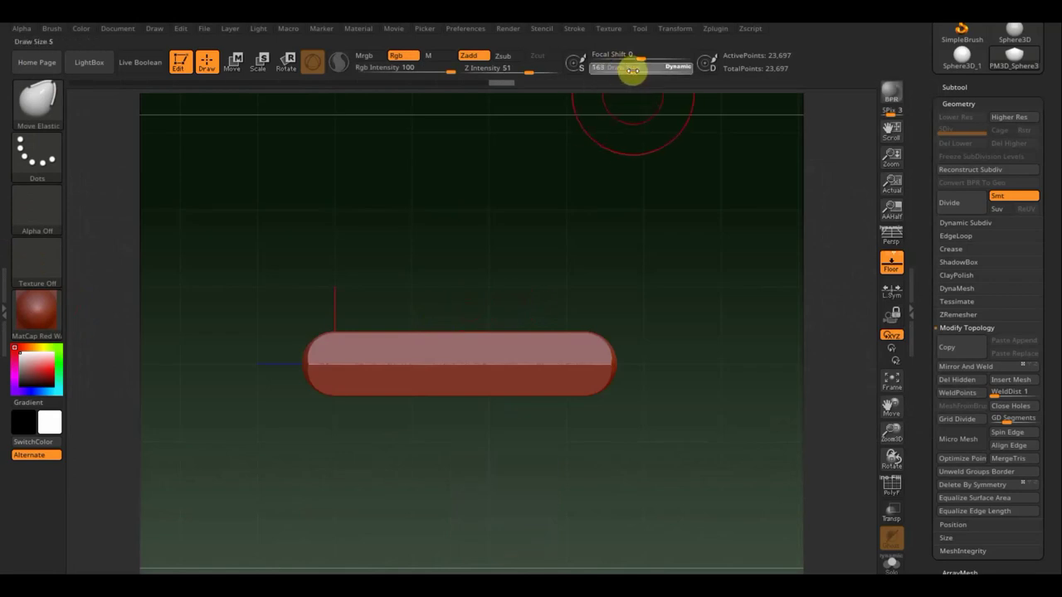
{"action": "left_click_drag", "start_coordinate": [636, 71], "coordinate": [636, 71]}
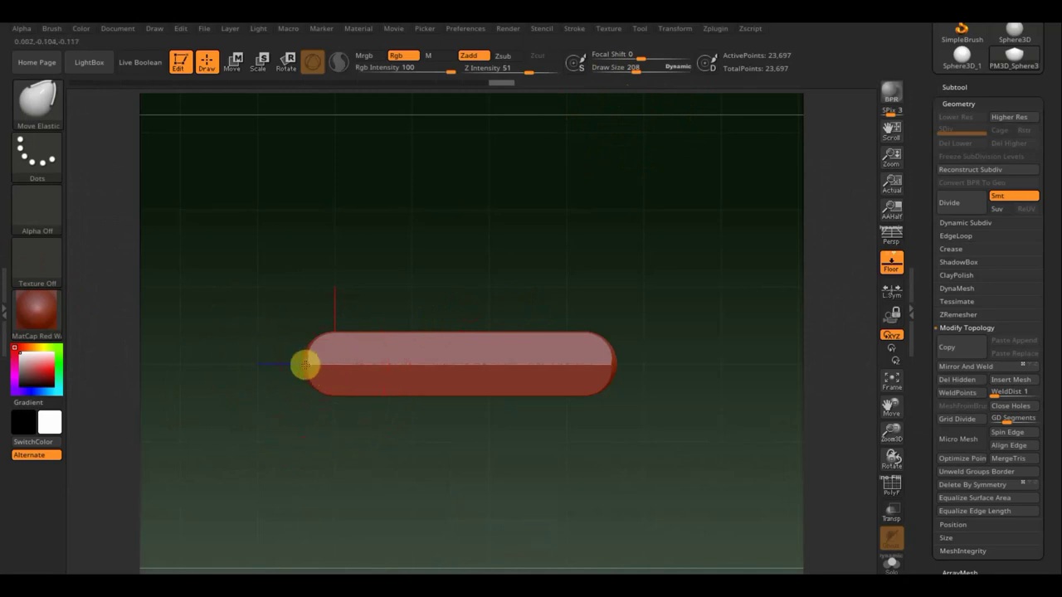
{"action": "left_click_drag", "start_coordinate": [306, 365], "coordinate": [267, 365]}
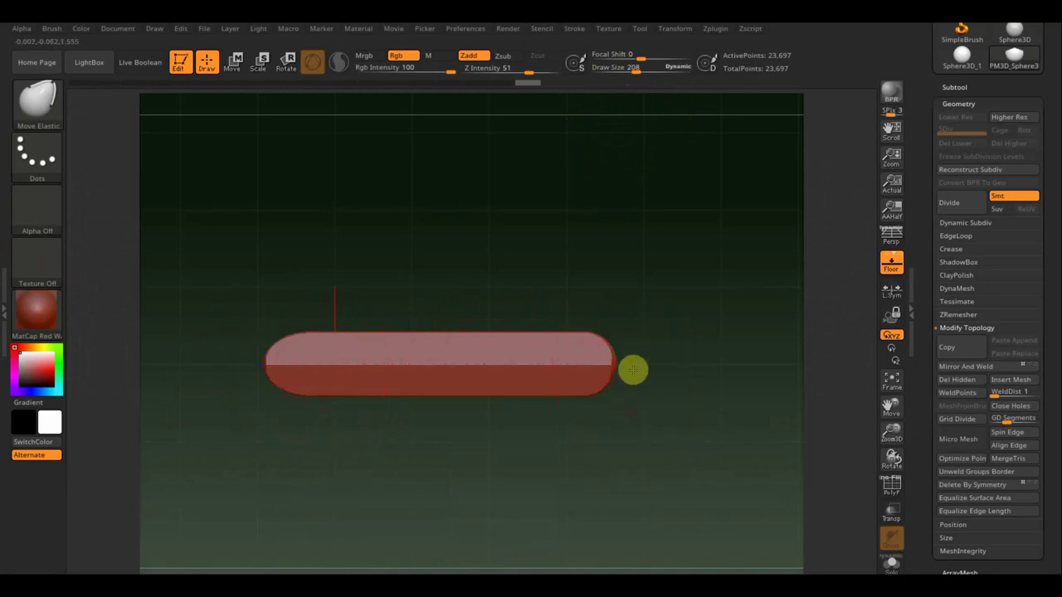
- With a smaller brush, reshape the hull's rounded front end
{"action": "left_click_drag", "start_coordinate": [629, 368], "coordinate": [631, 238]}
{"action": "left_click_drag", "start_coordinate": [641, 288], "coordinate": [639, 277]}
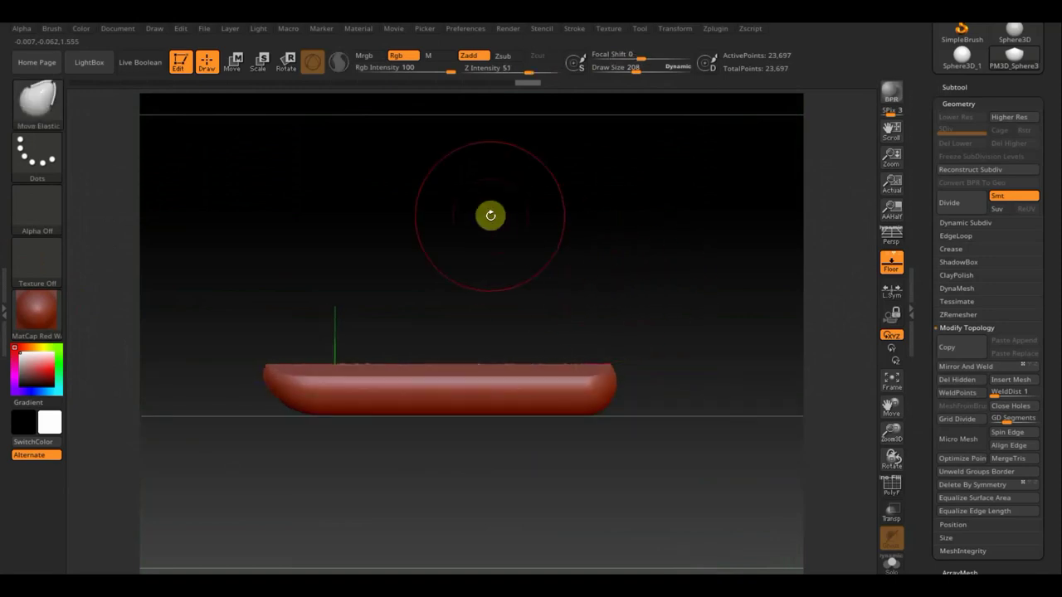
{"action": "mouse_move", "coordinate": [490, 215]}
{"action": "left_mouse_down", "text": "alt"}
{"action": "mouse_move", "coordinate": [538, 299]}
{"action": "mouse_move", "coordinate": [569, 215]}
{"action": "left_mouse_up", "text": "alt"}
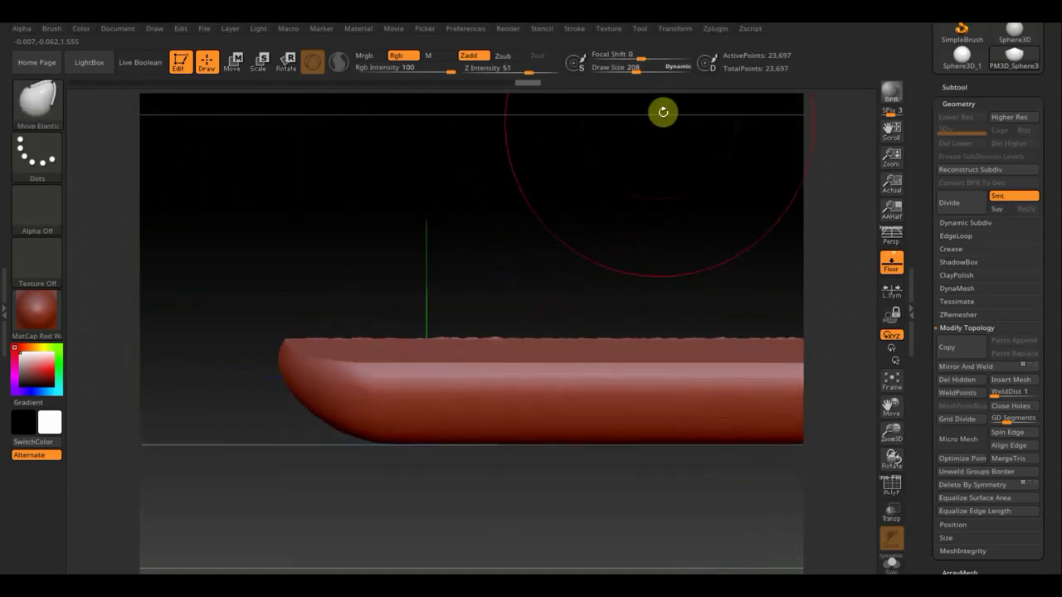
{"action": "left_click_drag", "start_coordinate": [633, 68], "coordinate": [625, 68]}
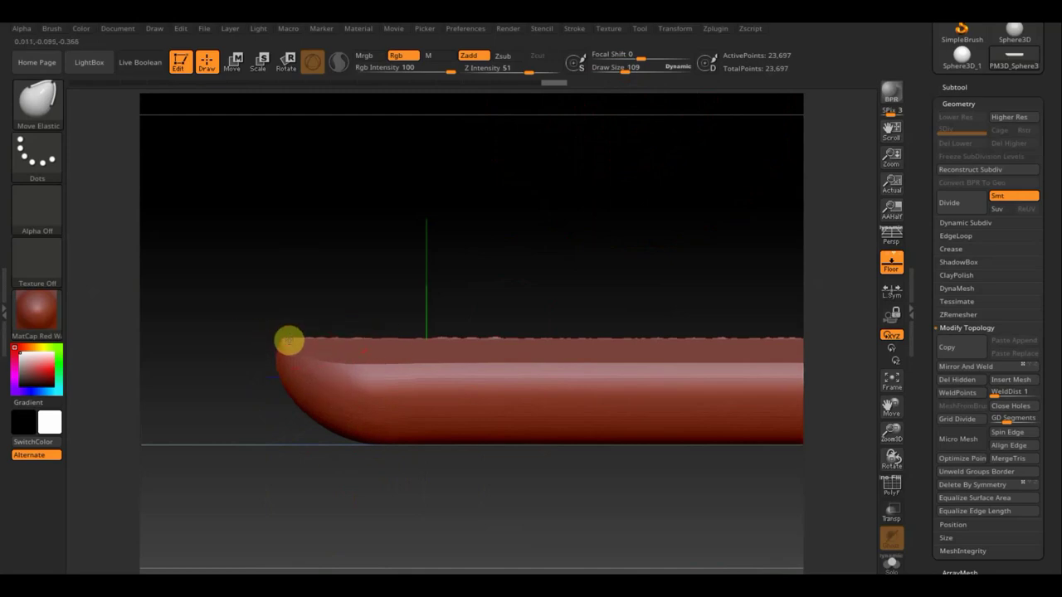
{"action": "mouse_move", "coordinate": [393, 230]}
{"action": "left_mouse_down"}
{"action": "mouse_move", "coordinate": [453, 268]}
{"action": "mouse_move", "coordinate": [428, 346]}
{"action": "mouse_move", "coordinate": [368, 334]}
{"action": "left_mouse_up"}
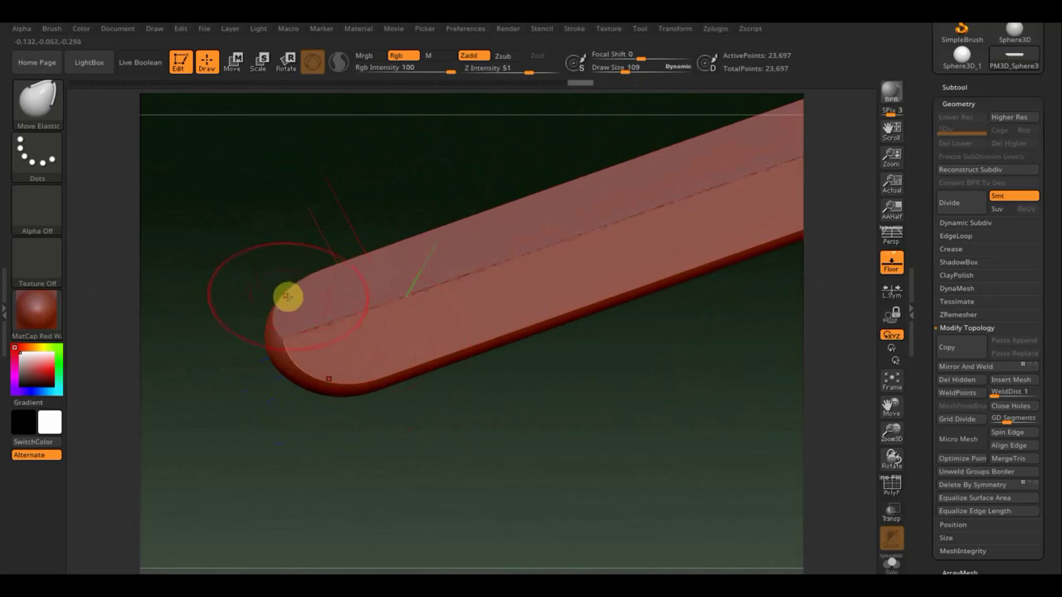
{"action": "left_click_drag", "start_coordinate": [289, 297], "coordinate": [295, 302]}
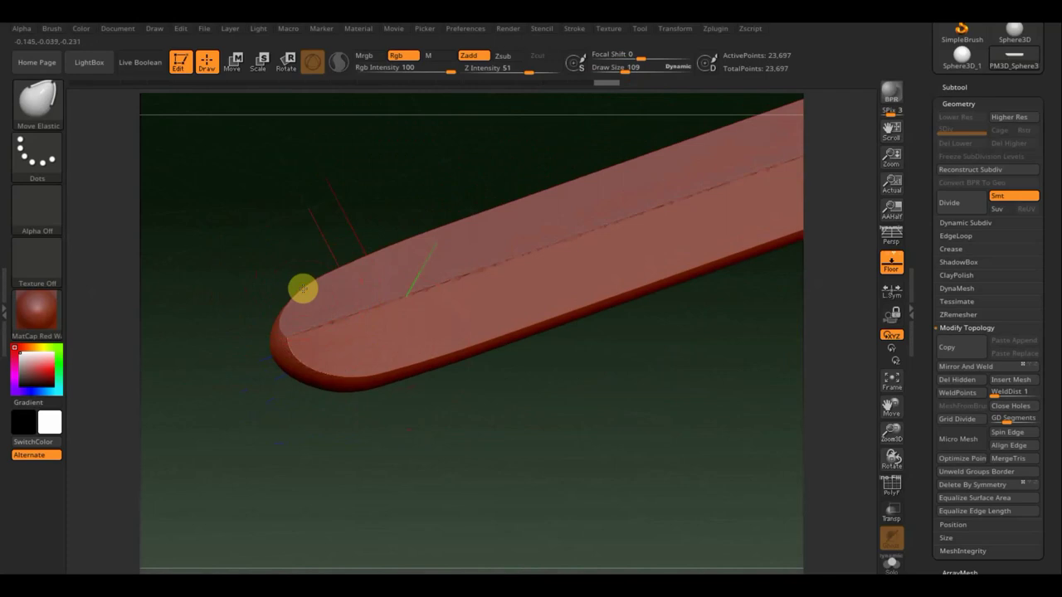
- Pull the capsule's left end further outward and check it from several angles
{"action": "mouse_move", "coordinate": [429, 391]}
{"action": "left_mouse_down"}
{"action": "mouse_move", "coordinate": [401, 290]}
{"action": "mouse_move", "coordinate": [429, 147]}
{"action": "mouse_move", "coordinate": [417, 107]}
{"action": "left_mouse_up"}
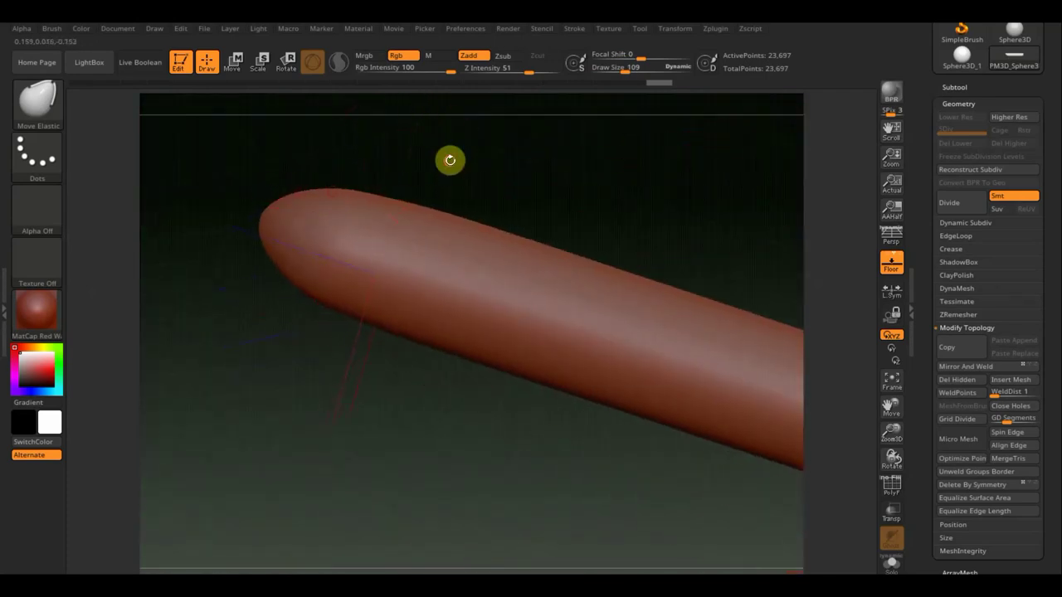
{"action": "mouse_move", "coordinate": [451, 159]}
{"action": "left_mouse_down"}
{"action": "mouse_move", "coordinate": [445, 207]}
{"action": "mouse_move", "coordinate": [490, 313]}
{"action": "mouse_move", "coordinate": [455, 289]}
{"action": "mouse_move", "coordinate": [445, 360]}
{"action": "left_mouse_up"}
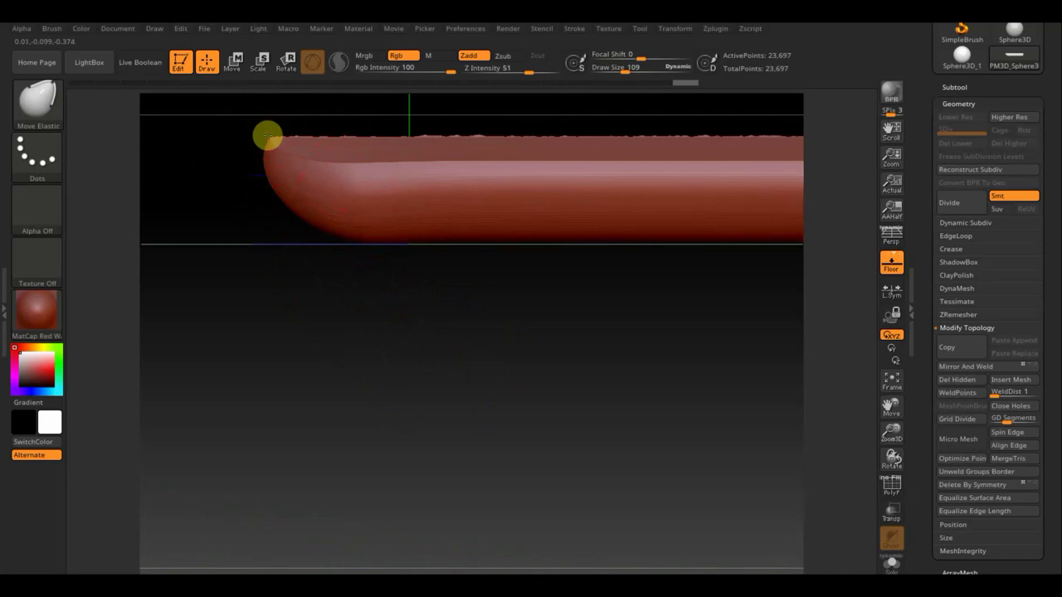
{"action": "left_click_drag", "start_coordinate": [268, 135], "coordinate": [256, 136]}
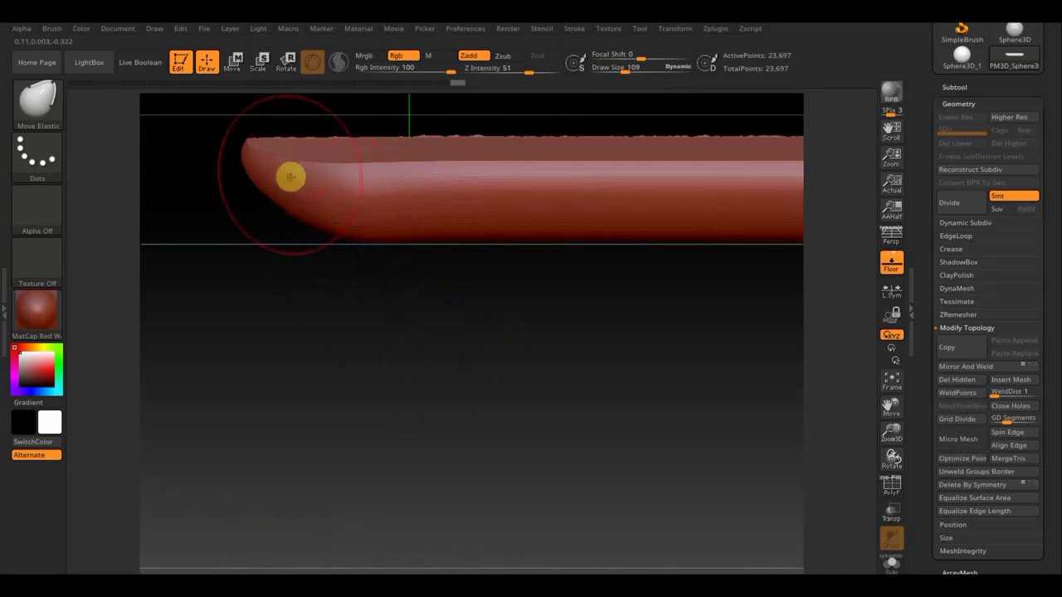
{"action": "mouse_move", "coordinate": [277, 266]}
{"action": "left_mouse_down"}
{"action": "mouse_move", "coordinate": [557, 313]}
{"action": "mouse_move", "coordinate": [381, 335]}
{"action": "mouse_move", "coordinate": [373, 351]}
{"action": "left_mouse_up"}
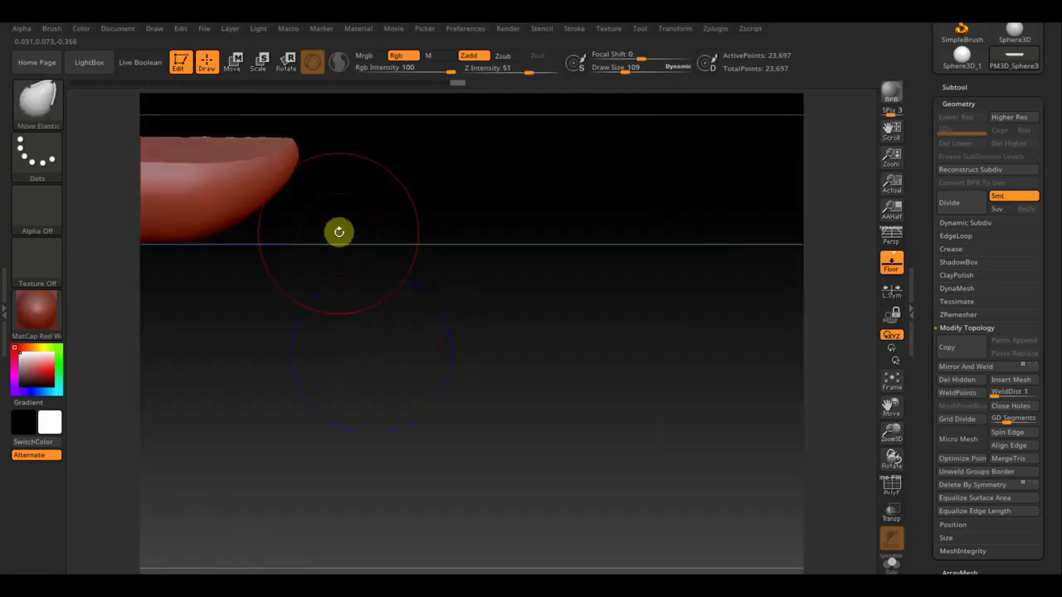
{"action": "left_click_drag", "start_coordinate": [422, 254], "coordinate": [631, 278]}
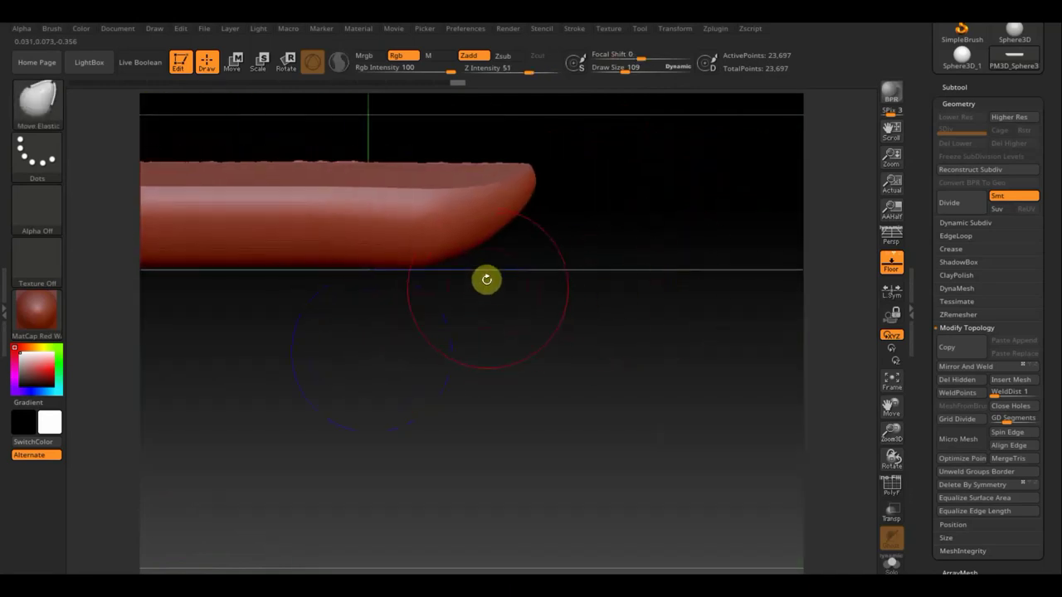
{"action": "mouse_move", "coordinate": [547, 301]}
{"action": "left_mouse_down"}
{"action": "mouse_move", "coordinate": [481, 299]}
{"action": "mouse_move", "coordinate": [586, 308]}
{"action": "mouse_move", "coordinate": [478, 265]}
{"action": "left_mouse_up"}
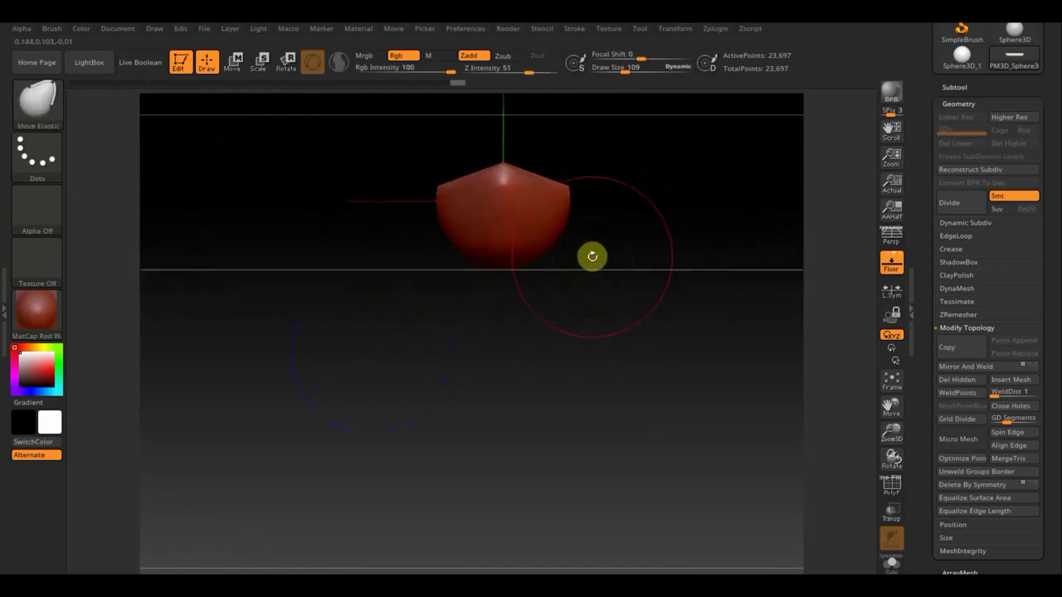
{"action": "mouse_move", "coordinate": [636, 356]}
{"action": "left_mouse_down", "text": "alt"}
{"action": "mouse_move", "coordinate": [562, 417]}
{"action": "mouse_move", "coordinate": [543, 327]}
{"action": "mouse_move", "coordinate": [577, 377]}
{"action": "left_mouse_up", "text": "alt"}
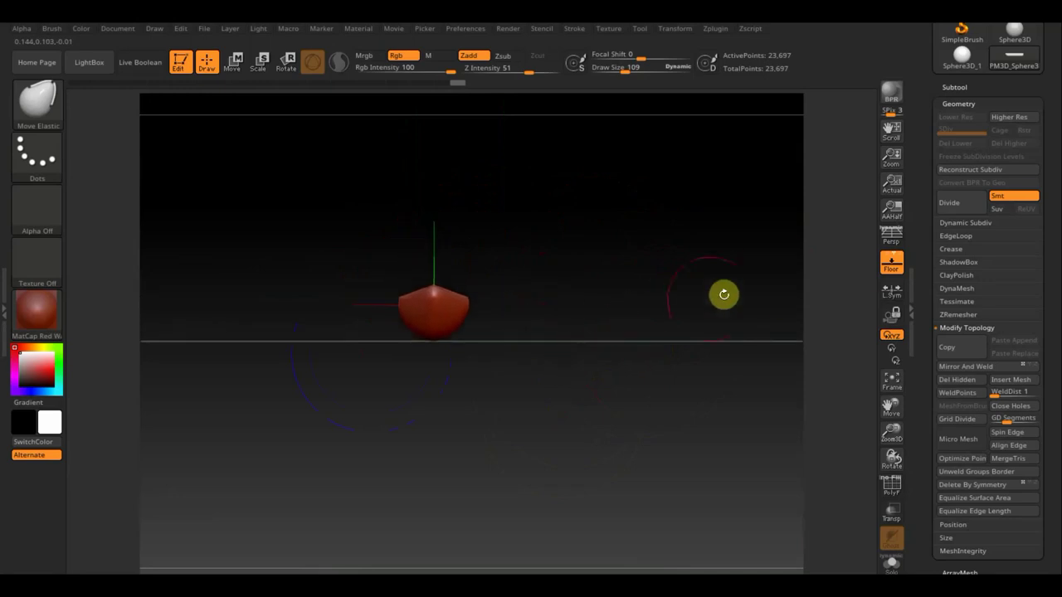
- Turn off the floor grid and orbit to inspect the hull's sloping side profile
{"action": "left_click", "coordinate": [896, 276]}
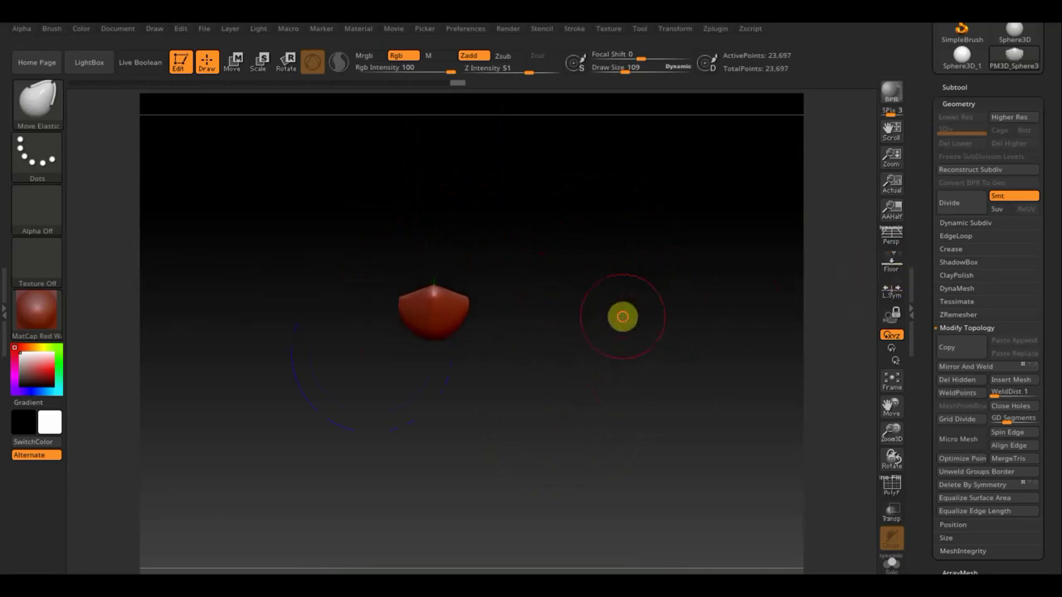
{"action": "left_click_drag", "start_coordinate": [622, 316], "coordinate": [581, 313]}
{"action": "mouse_move", "coordinate": [675, 421]}
{"action": "left_mouse_down"}
{"action": "mouse_move", "coordinate": [664, 431]}
{"action": "mouse_move", "coordinate": [453, 448]}
{"action": "left_mouse_up"}
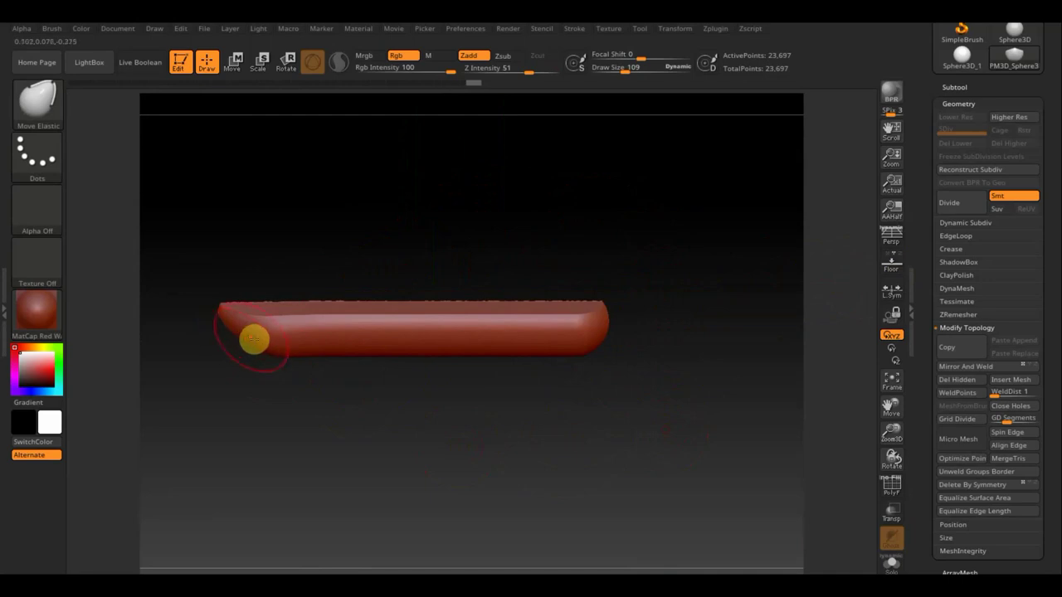
{"action": "mouse_move", "coordinate": [293, 369]}
{"action": "left_mouse_down"}
{"action": "mouse_move", "coordinate": [354, 393]}
{"action": "mouse_move", "coordinate": [308, 451]}
{"action": "mouse_move", "coordinate": [323, 461]}
{"action": "left_mouse_up"}
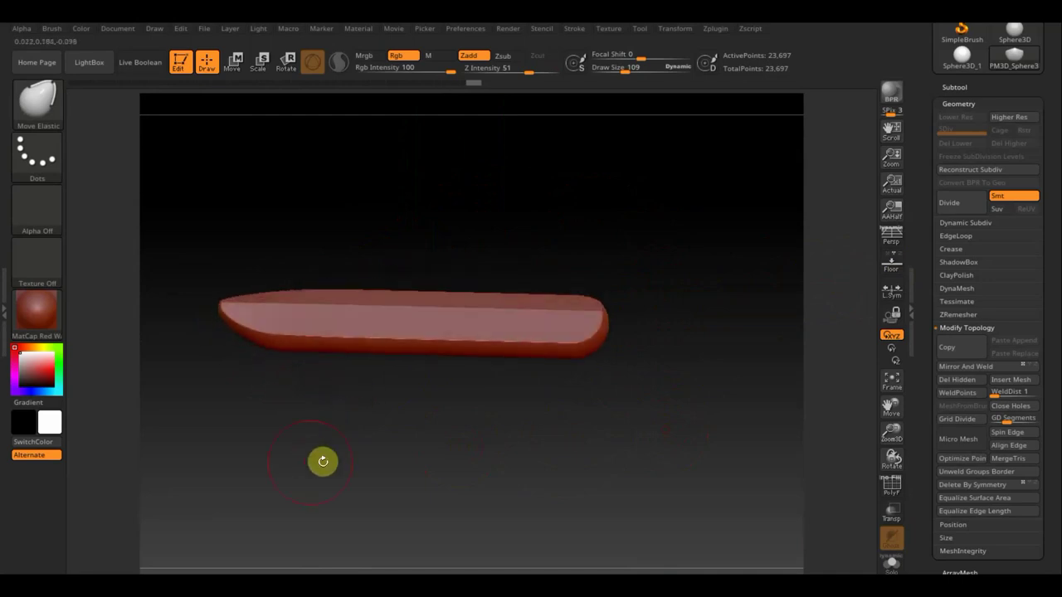
{"action": "mouse_move", "coordinate": [464, 498]}
{"action": "left_mouse_down"}
{"action": "mouse_move", "coordinate": [466, 509]}
{"action": "mouse_move", "coordinate": [489, 496]}
{"action": "left_mouse_up"}
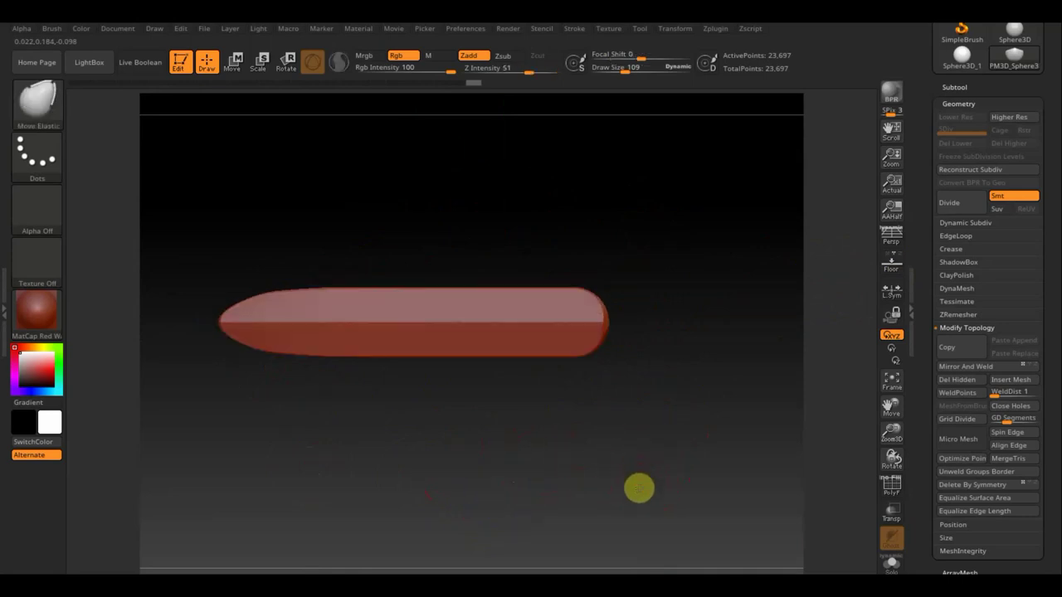
{"action": "mouse_move", "coordinate": [691, 435]}
{"action": "left_mouse_down"}
{"action": "mouse_move", "coordinate": [700, 526]}
{"action": "mouse_move", "coordinate": [671, 271]}
{"action": "mouse_move", "coordinate": [690, 287]}
{"action": "left_mouse_up"}
{"action": "mouse_move", "coordinate": [714, 420]}
{"action": "left_mouse_down"}
{"action": "mouse_move", "coordinate": [702, 252]}
{"action": "mouse_move", "coordinate": [711, 246]}
{"action": "mouse_move", "coordinate": [730, 294]}
{"action": "left_mouse_up"}
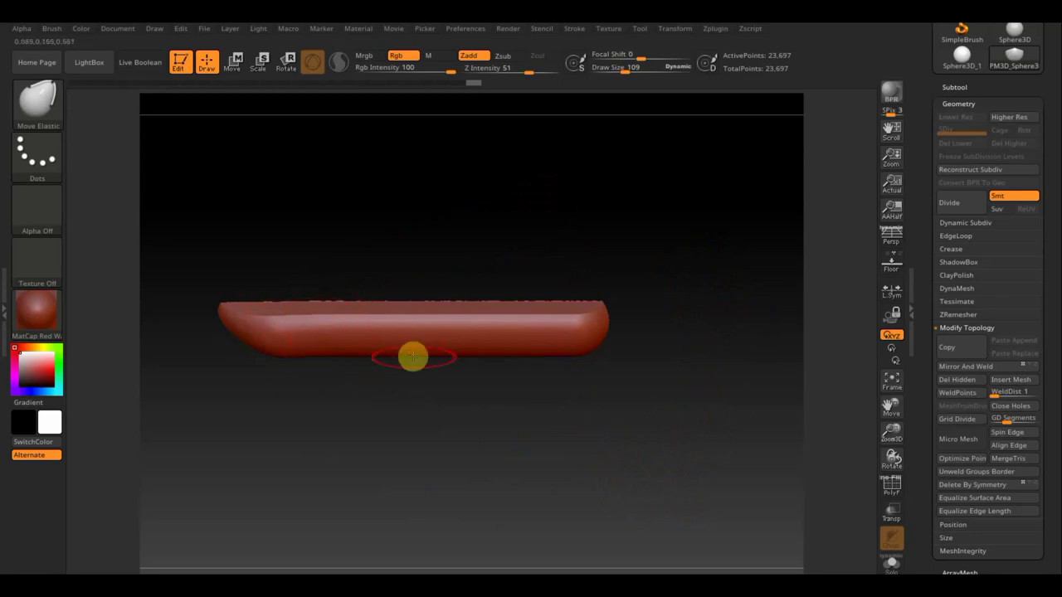
- Slice off the hull's right end with a slanted TrimCurve cut, leaving a flat stern
{"action": "key", "text": "ctrl+shift"}
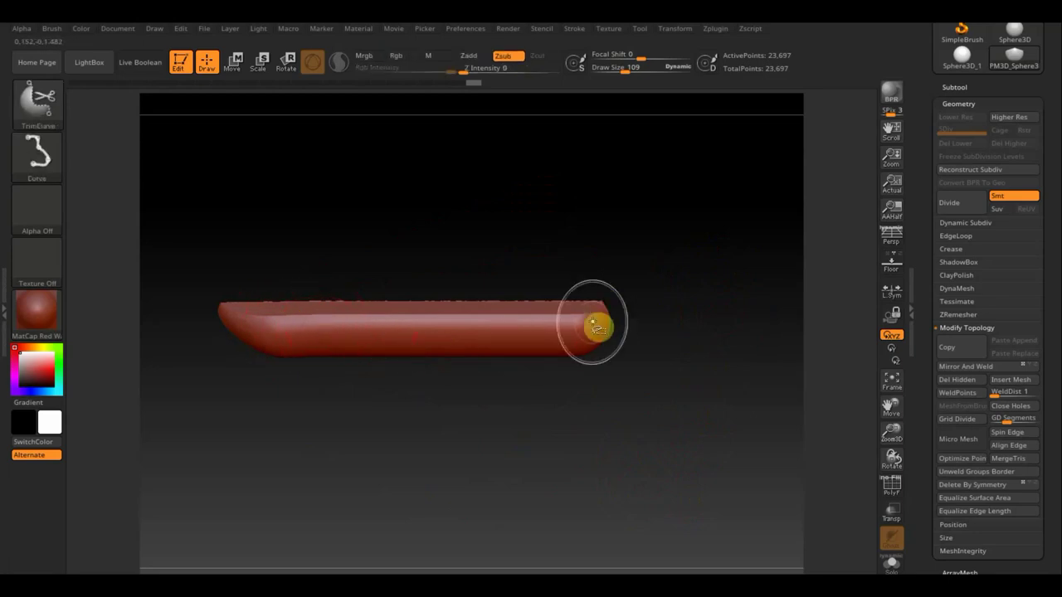
{"action": "mouse_move", "coordinate": [685, 218]}
{"action": "left_mouse_down", "text": "ctrl+shift"}
{"action": "mouse_move", "coordinate": [515, 496]}
{"action": "mouse_move", "coordinate": [453, 474]}
{"action": "left_mouse_up", "text": "ctrl+shift"}
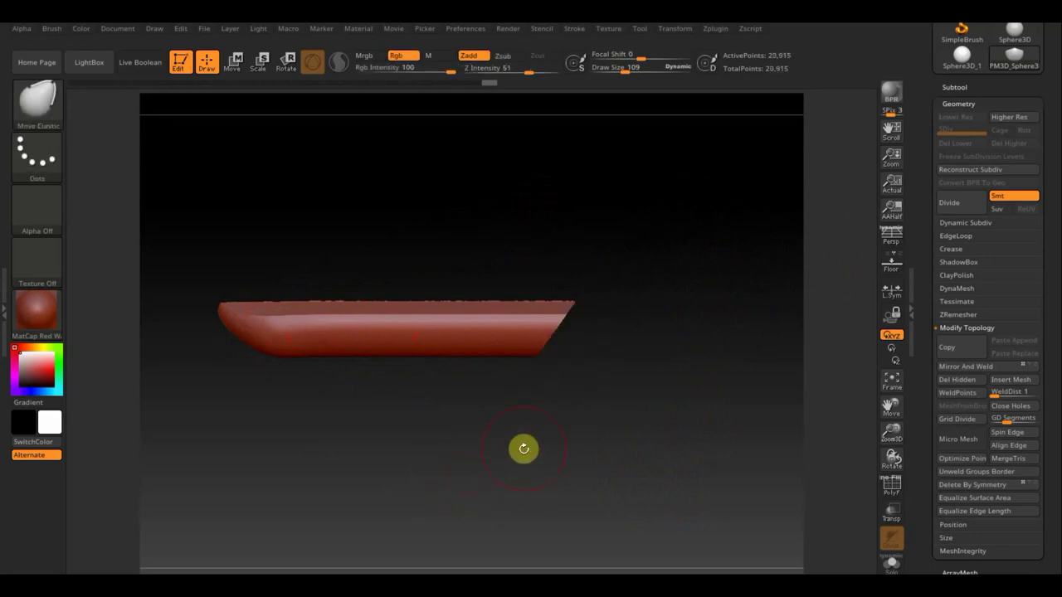
{"action": "left_click_drag", "start_coordinate": [564, 421], "coordinate": [519, 423]}
- Orbit and Shift-snap the view to a level side view of the hull
{"action": "mouse_move", "coordinate": [569, 398]}
{"action": "left_mouse_down"}
{"action": "mouse_move", "coordinate": [616, 351]}
{"action": "mouse_move", "coordinate": [595, 429]}
{"action": "mouse_move", "coordinate": [650, 304]}
{"action": "left_mouse_up"}
{"action": "key", "text": "shift"}
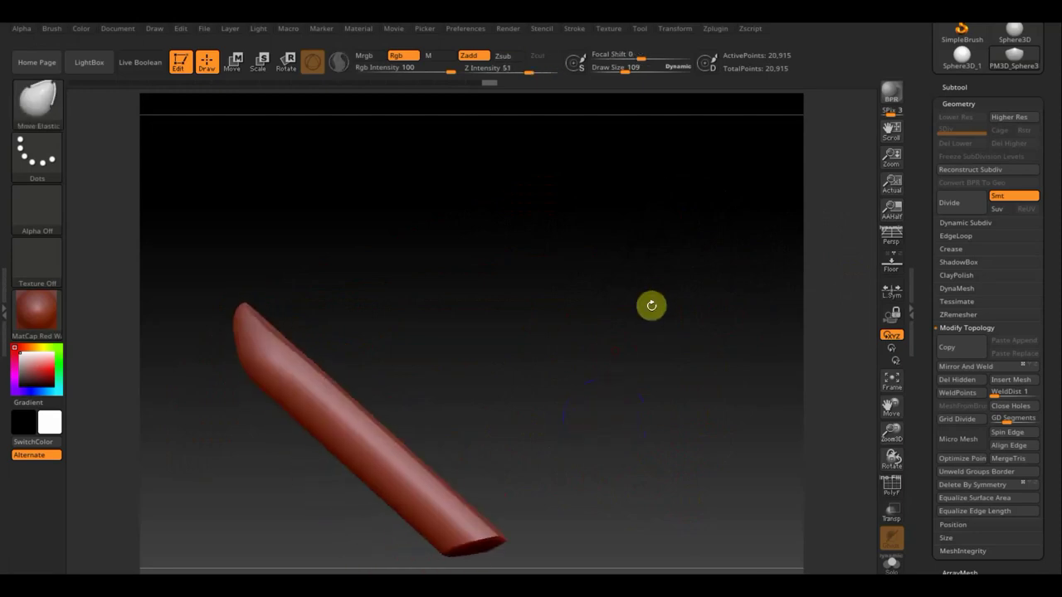
{"action": "left_click_drag", "start_coordinate": [668, 410], "coordinate": [660, 351], "text": "shift"}
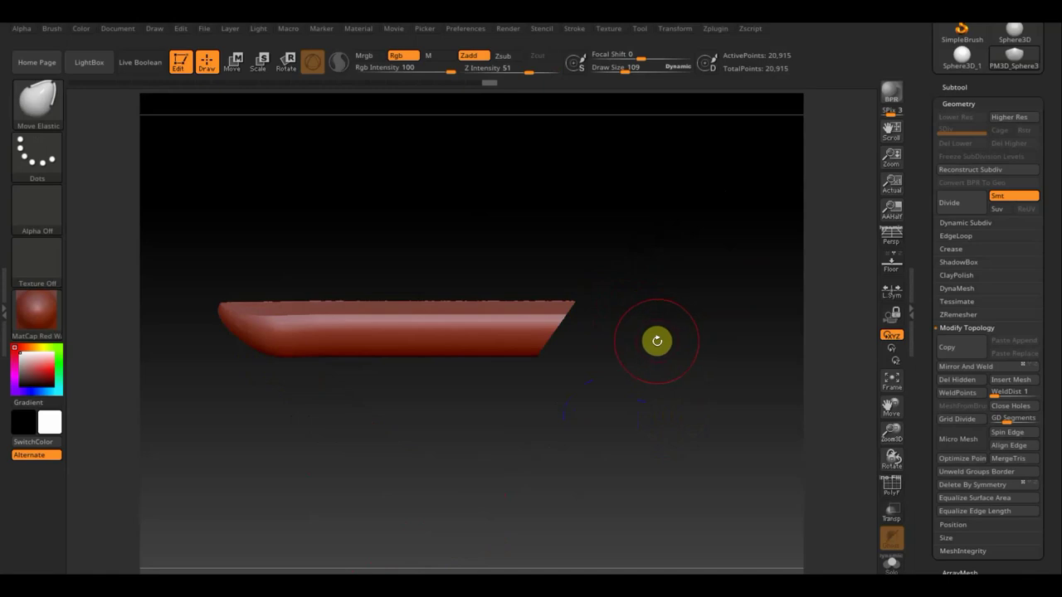
{"action": "left_click_drag", "start_coordinate": [658, 308], "coordinate": [656, 506]}
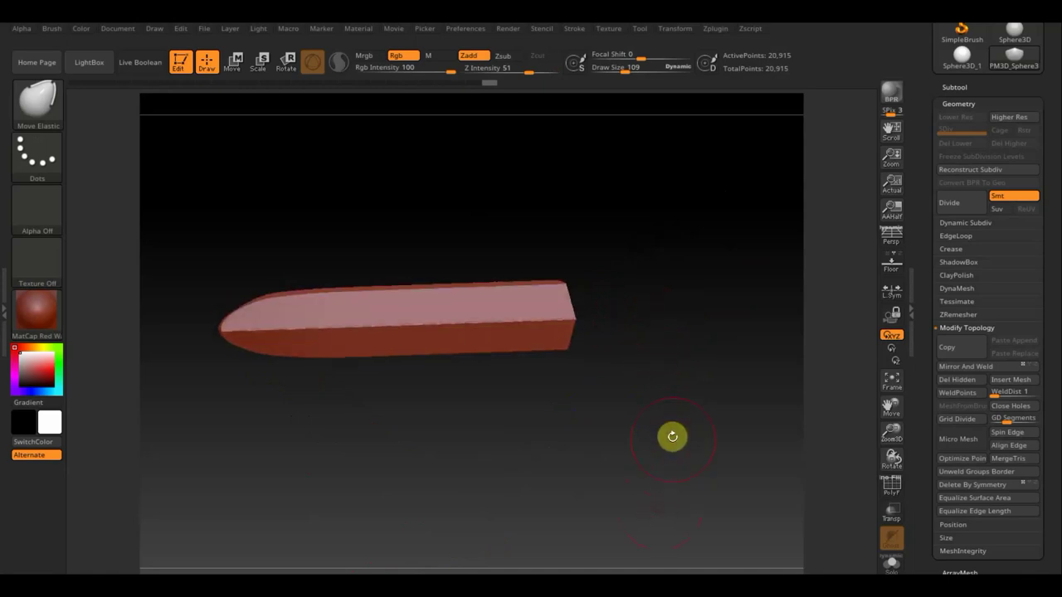
{"action": "left_click_drag", "start_coordinate": [672, 436], "coordinate": [669, 450], "text": "shift"}
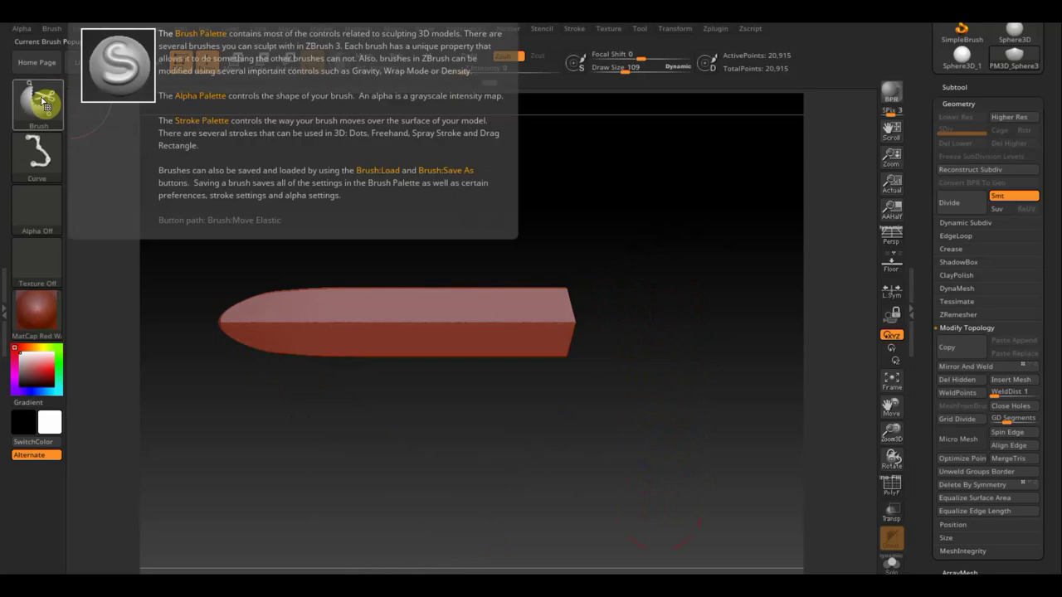
{"action": "left_click", "coordinate": [33, 107], "text": "ctrl+shift"}
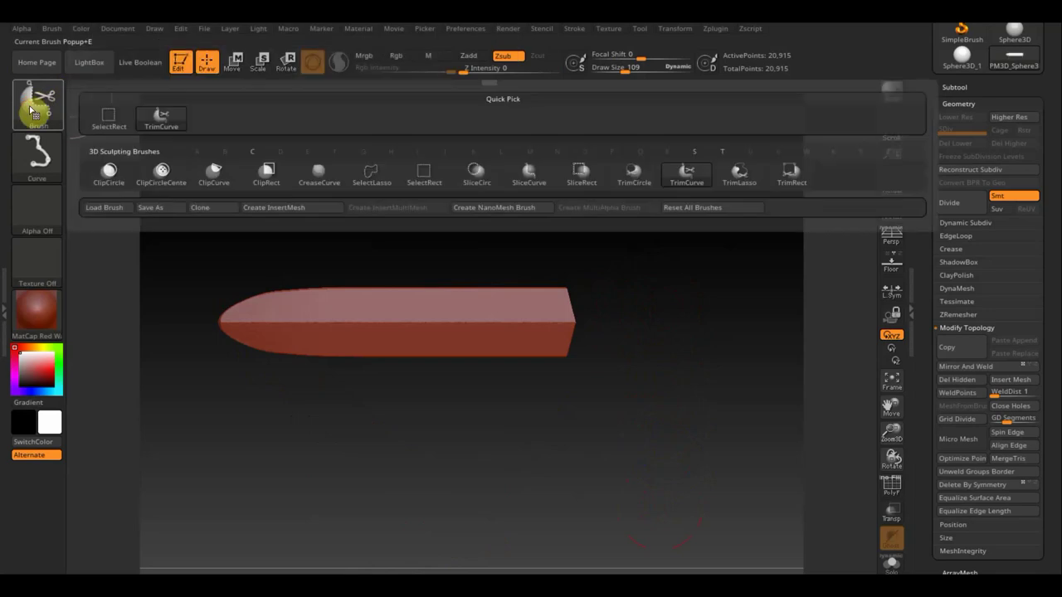
{"action": "left_click", "coordinate": [804, 173]}
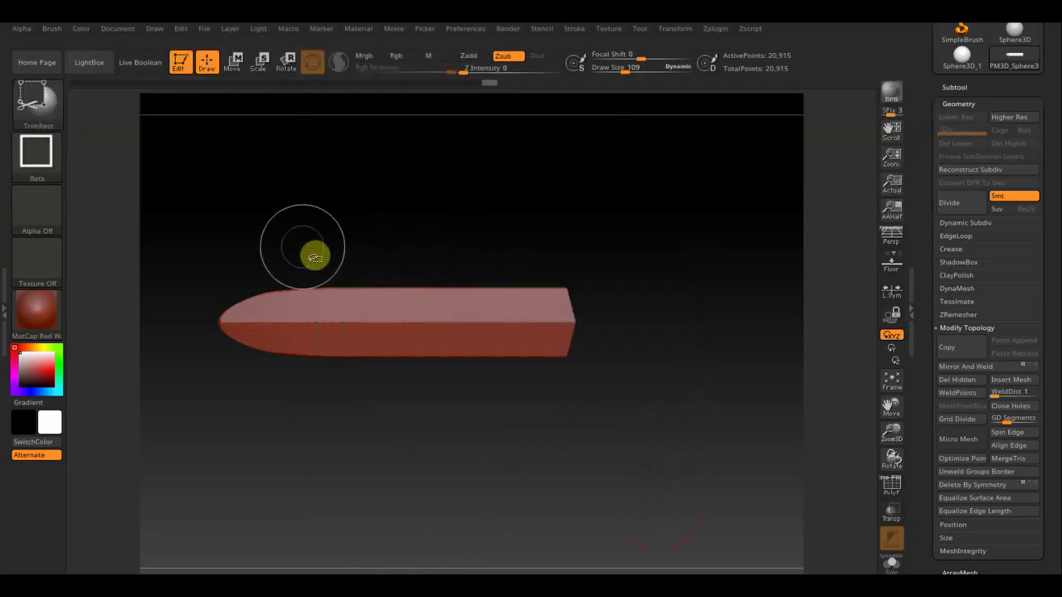
{"action": "mouse_move", "coordinate": [312, 252]}
{"action": "left_mouse_down", "text": "ctrl+shift"}
{"action": "mouse_move", "coordinate": [443, 296]}
{"action": "mouse_move", "coordinate": [567, 293]}
{"action": "mouse_move", "coordinate": [609, 310]}
{"action": "mouse_move", "coordinate": [597, 401]}
{"action": "mouse_move", "coordinate": [572, 380]}
{"action": "mouse_move", "coordinate": [565, 417]}
{"action": "mouse_move", "coordinate": [593, 374]}
{"action": "mouse_move", "coordinate": [593, 249]}
{"action": "mouse_move", "coordinate": [610, 233]}
{"action": "left_mouse_up", "text": "ctrl+shift"}
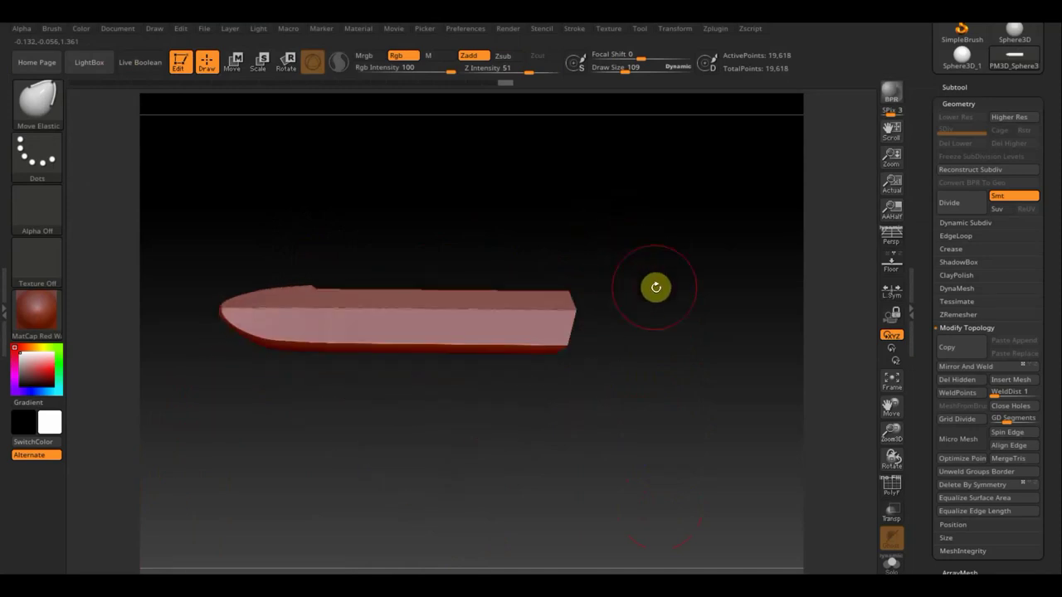
{"action": "mouse_move", "coordinate": [654, 287]}
{"action": "left_mouse_down"}
{"action": "mouse_move", "coordinate": [729, 336]}
{"action": "mouse_move", "coordinate": [694, 391]}
{"action": "mouse_move", "coordinate": [588, 314]}
{"action": "mouse_move", "coordinate": [506, 405]}
{"action": "mouse_move", "coordinate": [514, 377]}
{"action": "left_mouse_up"}
{"action": "left_click_drag", "start_coordinate": [460, 274], "coordinate": [608, 337], "text": "alt"}
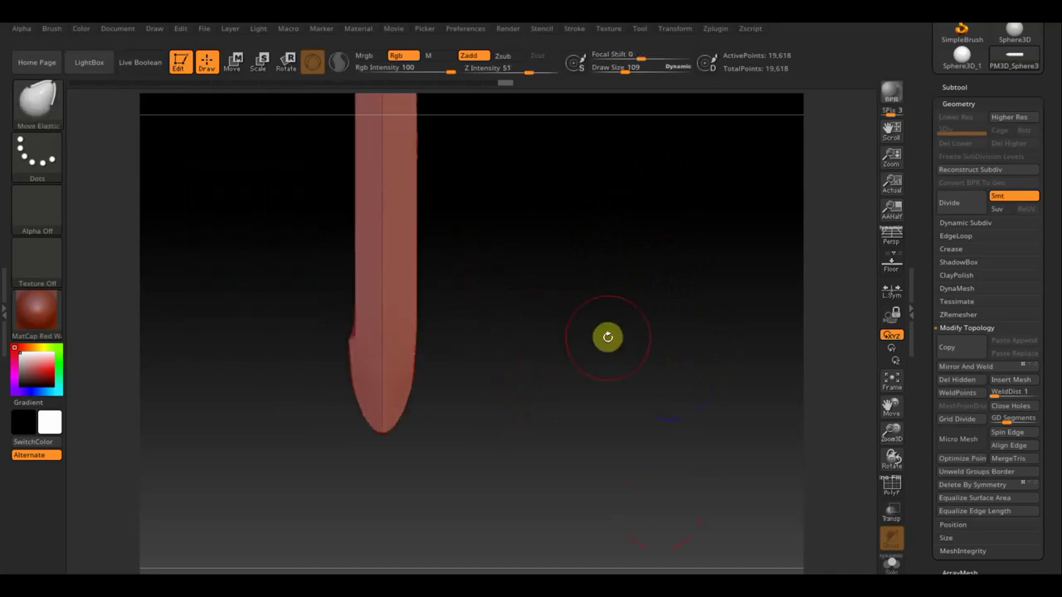
{"action": "key", "text": "ctrl+z"}
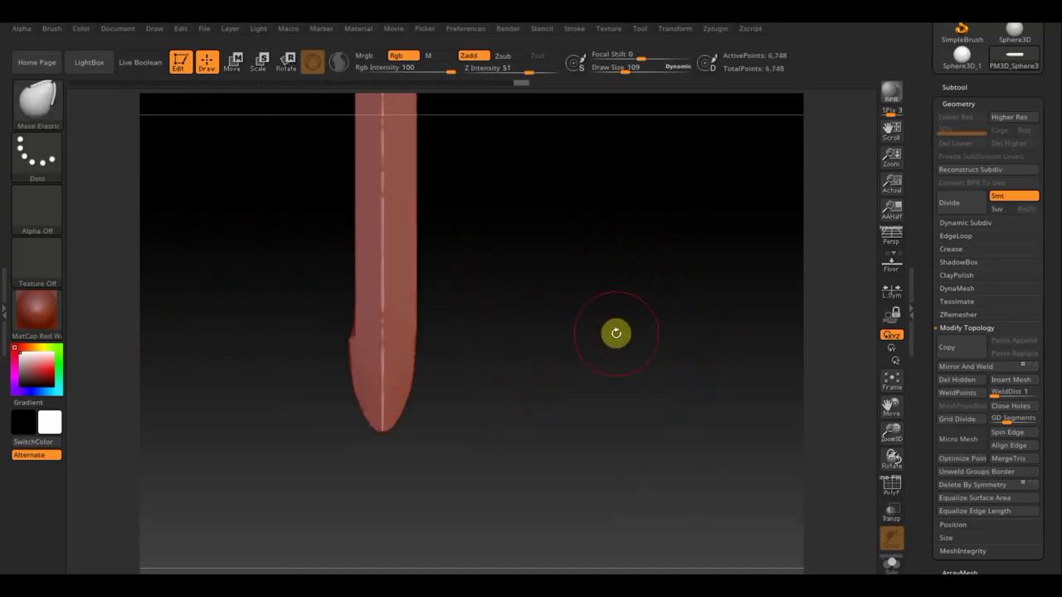
{"action": "key", "text": "ctrl+shift+z"}
{"action": "key", "text": "ctrl+z"}
{"action": "key", "text": "ctrl+shift+z"}
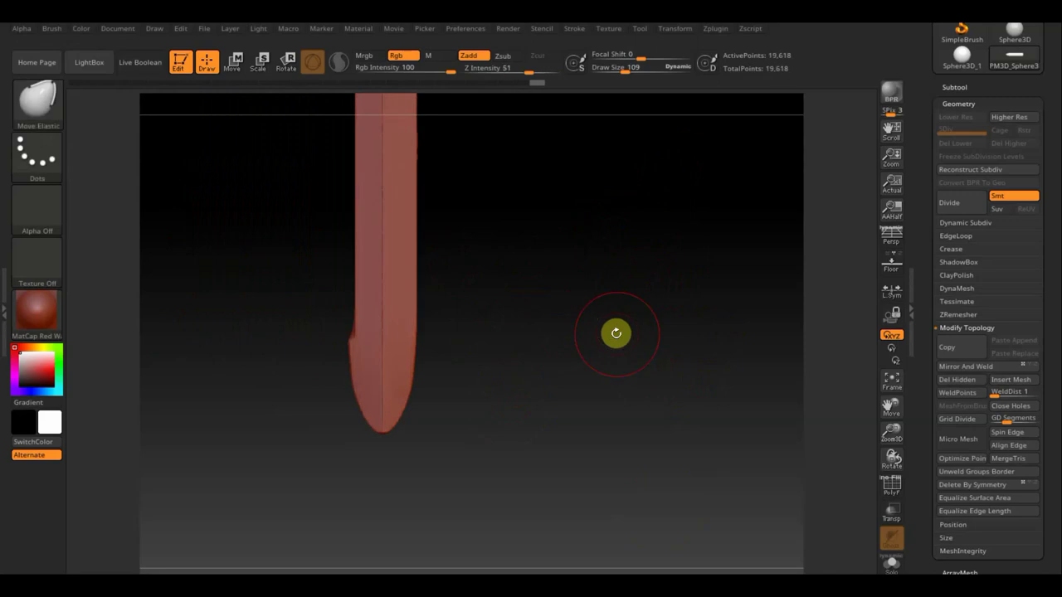
{"action": "key", "text": "ctrl+z"}
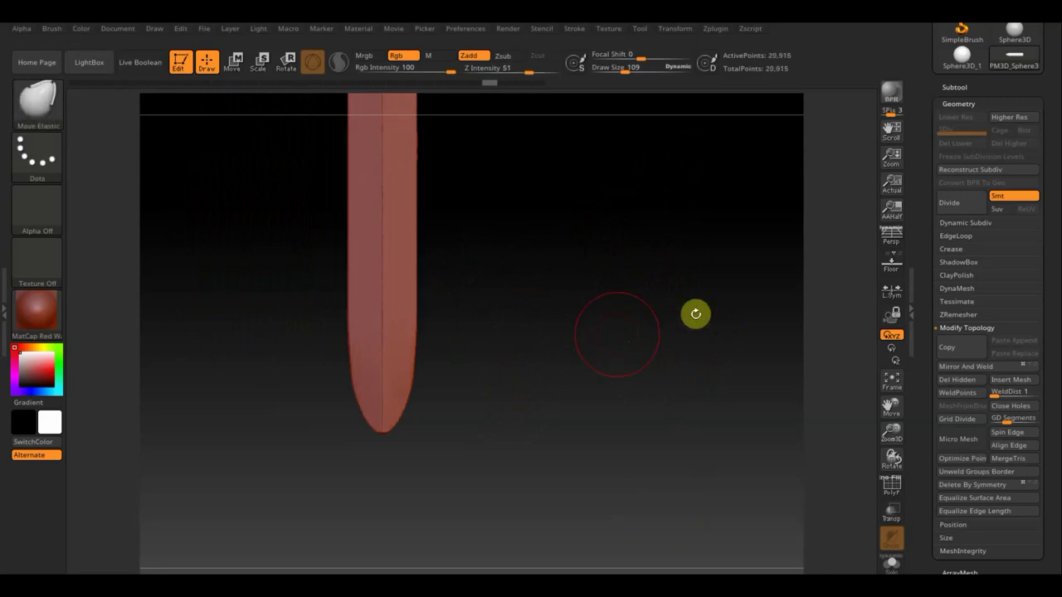
{"action": "left_click", "coordinate": [956, 288]}
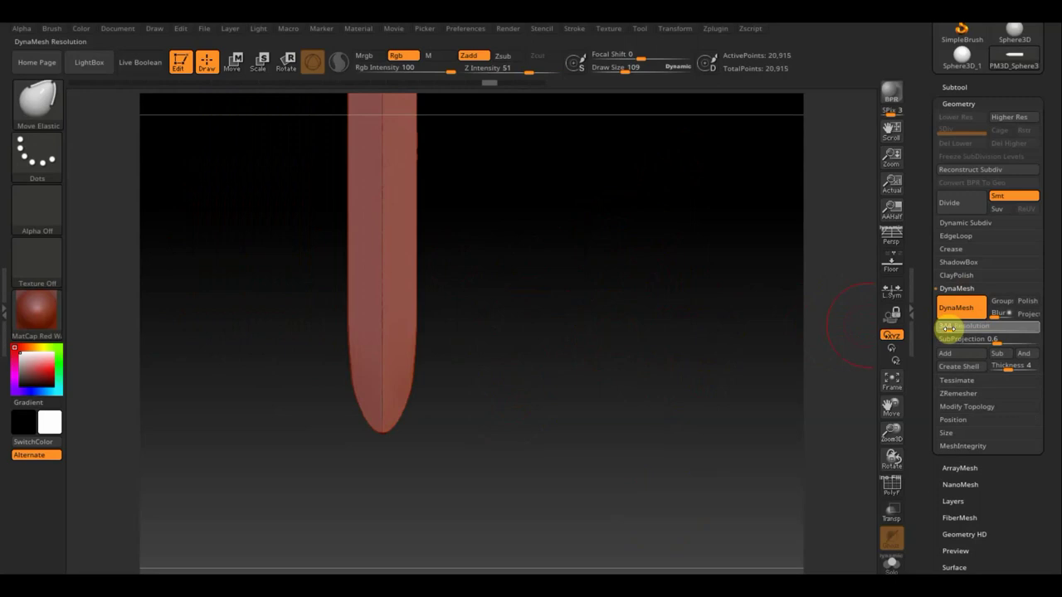
{"action": "left_click_drag", "start_coordinate": [613, 293], "coordinate": [713, 382], "text": "ctrl"}
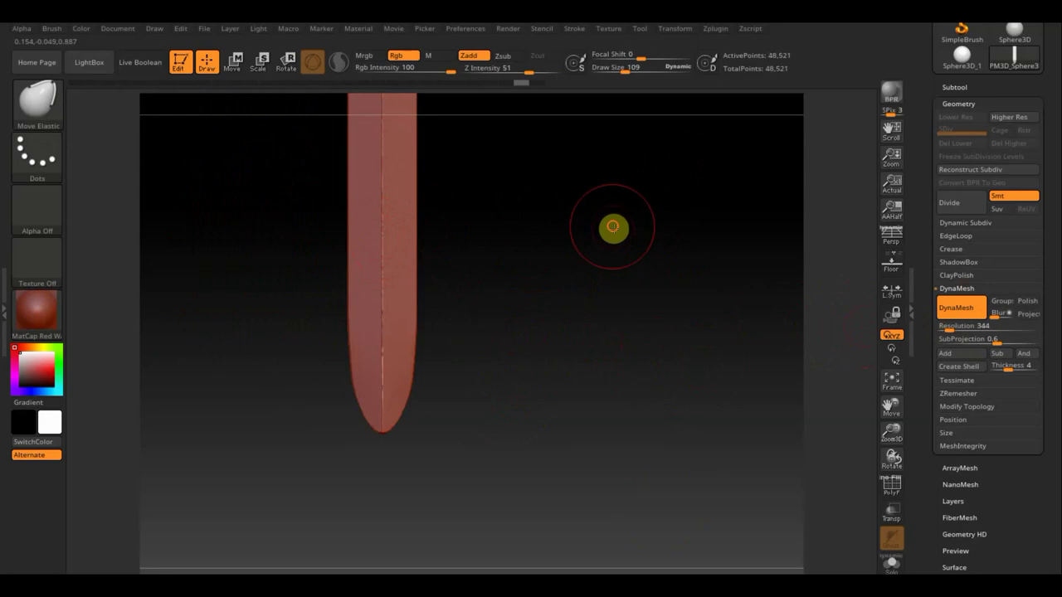
{"action": "left_click_drag", "start_coordinate": [613, 227], "coordinate": [659, 306]}
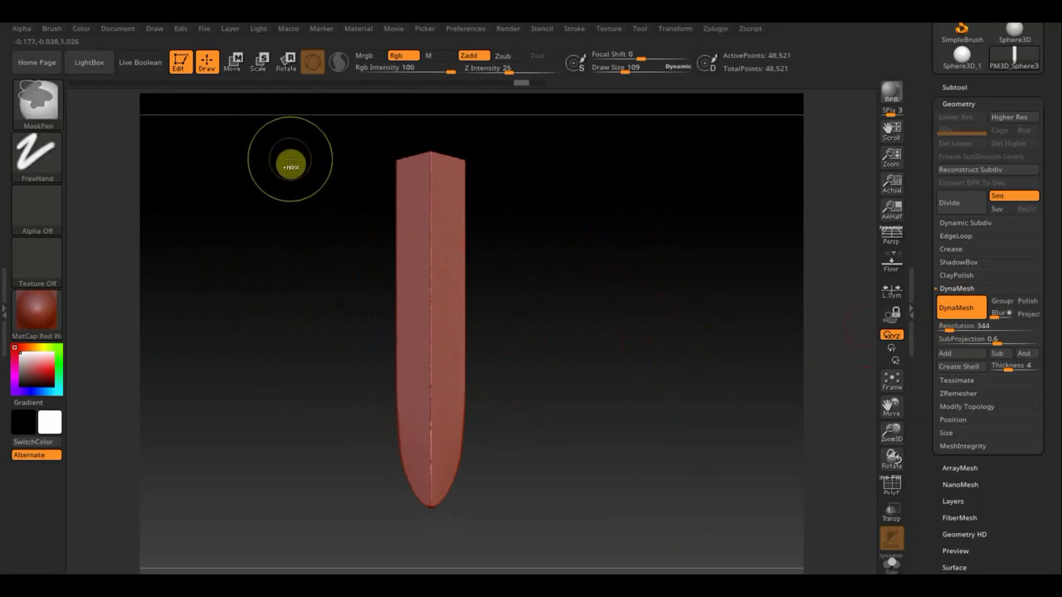
{"action": "left_click_drag", "start_coordinate": [337, 132], "coordinate": [401, 430], "text": "ctrl+shift"}
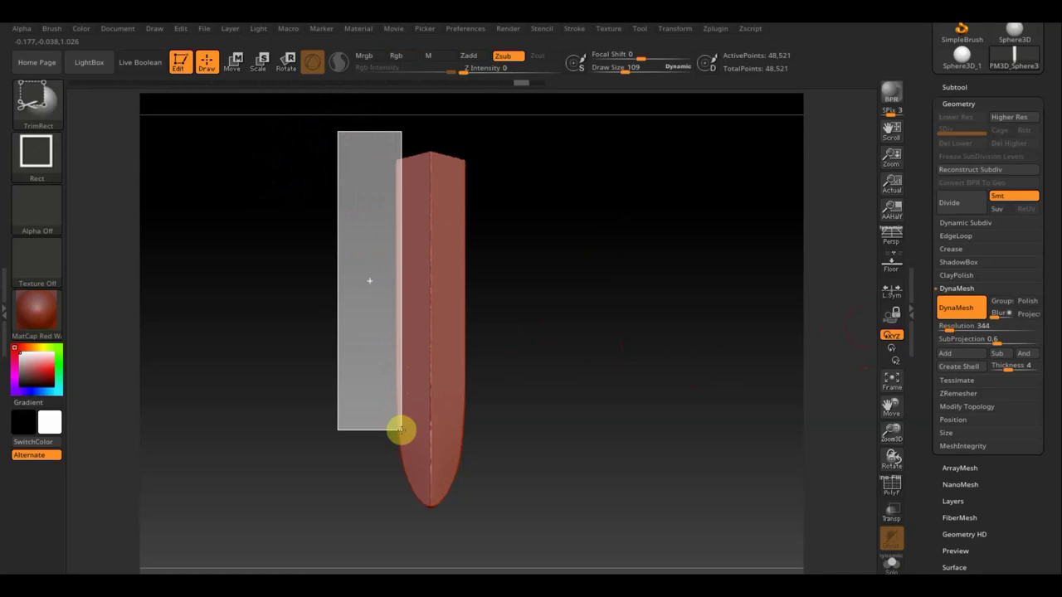
{"action": "left_click_drag", "start_coordinate": [400, 429], "coordinate": [402, 430], "text": "ctrl+shift"}
{"action": "mouse_move", "coordinate": [550, 427]}
{"action": "left_mouse_down"}
{"action": "mouse_move", "coordinate": [581, 422]}
{"action": "mouse_move", "coordinate": [597, 363]}
{"action": "mouse_move", "coordinate": [614, 351]}
{"action": "mouse_move", "coordinate": [590, 362]}
{"action": "mouse_move", "coordinate": [550, 357]}
{"action": "mouse_move", "coordinate": [588, 368]}
{"action": "left_mouse_up"}
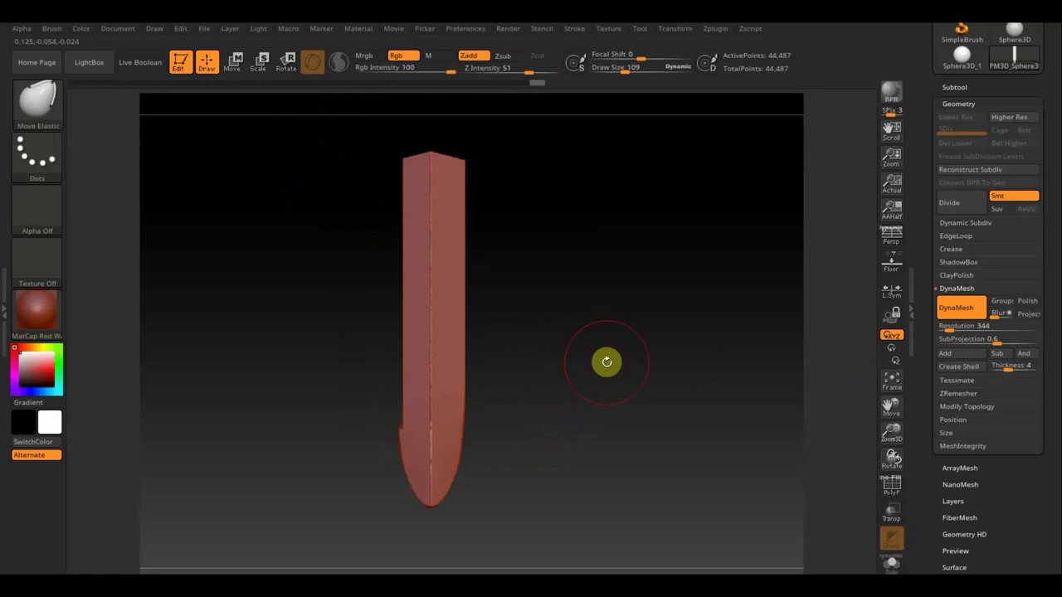
{"action": "left_click", "coordinate": [607, 362], "text": "ctrl"}
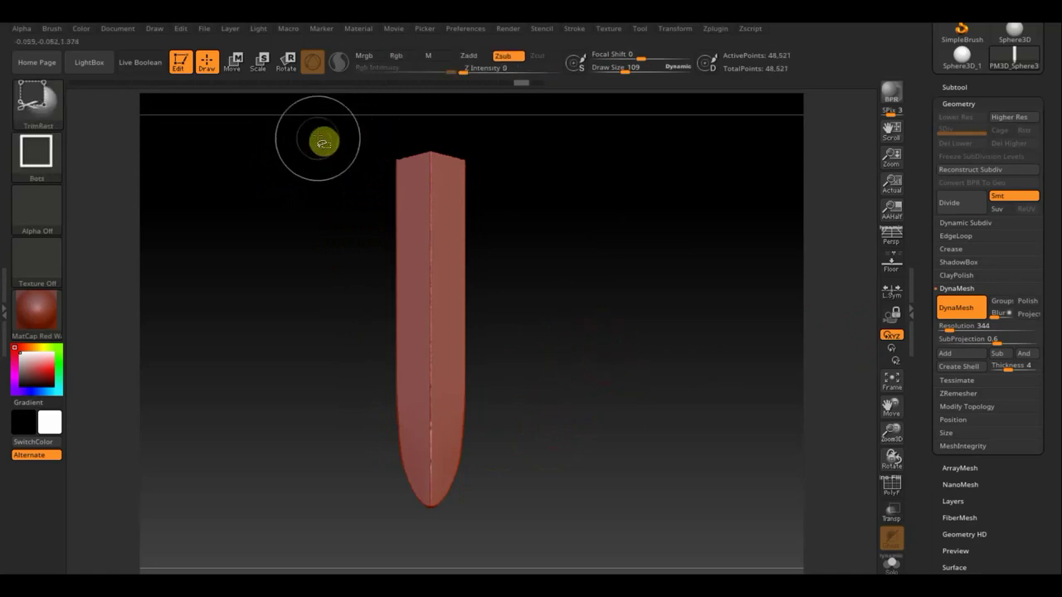
{"action": "mouse_move", "coordinate": [331, 124]}
{"action": "left_mouse_down", "text": "ctrl+shift"}
{"action": "mouse_move", "coordinate": [374, 286]}
{"action": "mouse_move", "coordinate": [379, 422]}
{"action": "mouse_move", "coordinate": [401, 422]}
{"action": "left_mouse_up", "text": "ctrl+shift"}
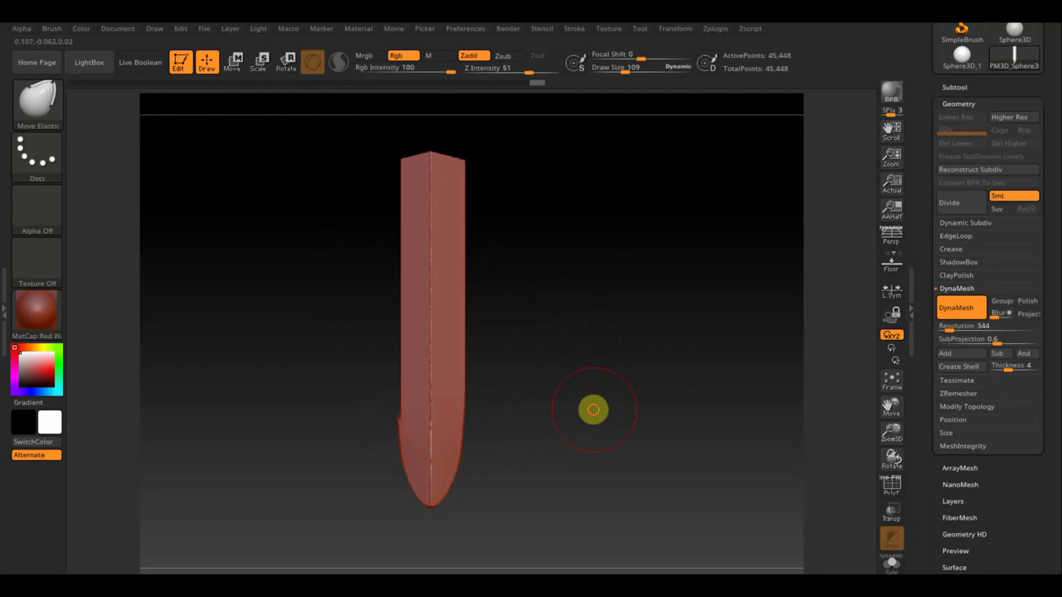
{"action": "mouse_move", "coordinate": [593, 410]}
{"action": "left_mouse_down"}
{"action": "mouse_move", "coordinate": [669, 403]}
{"action": "mouse_move", "coordinate": [597, 394]}
{"action": "left_mouse_up"}
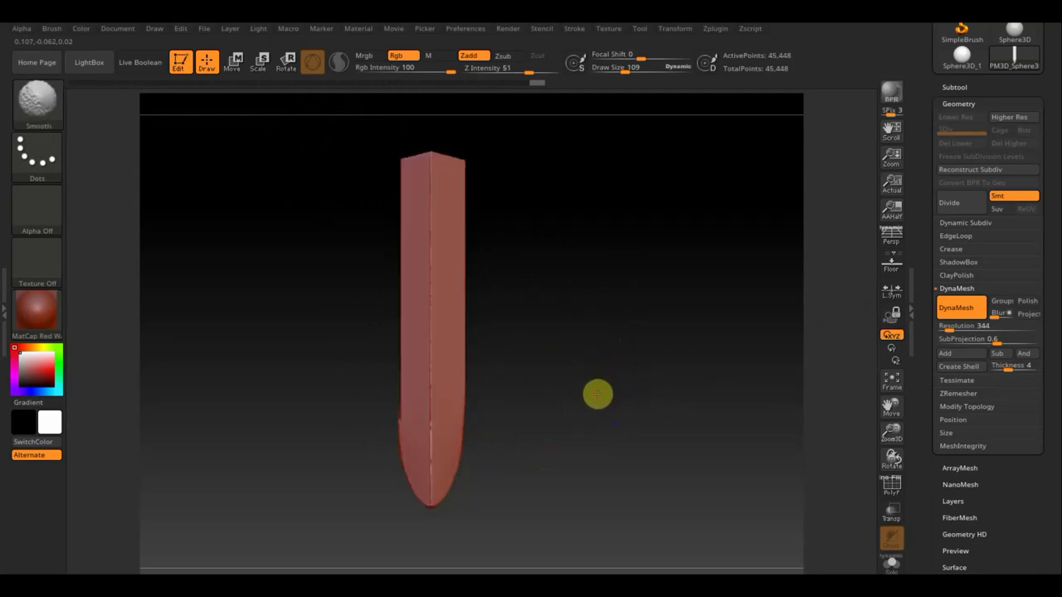
- Mirror And Weld the hull, then TrimCurve its top end at an angle and mirror the cut
{"action": "left_click", "coordinate": [994, 410]}
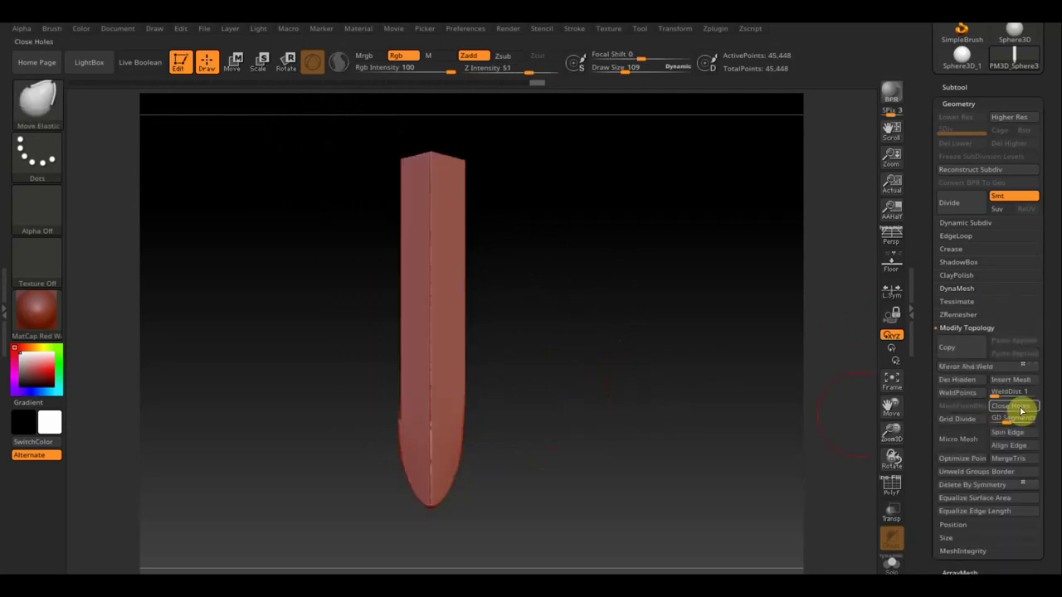
{"action": "left_click", "coordinate": [976, 371]}
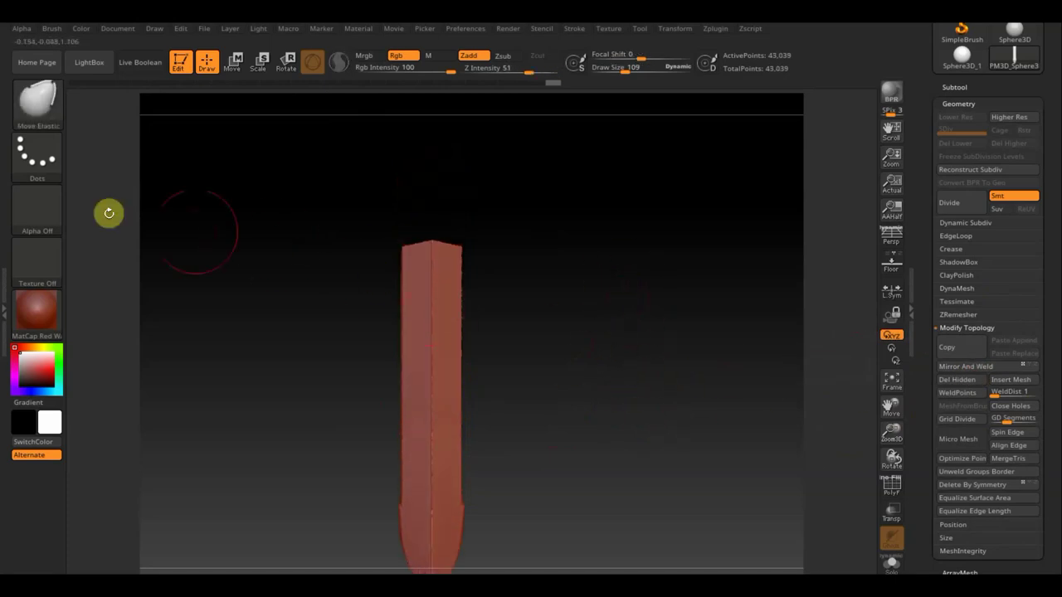
{"action": "left_click", "coordinate": [50, 108], "text": "ctrl+shift"}
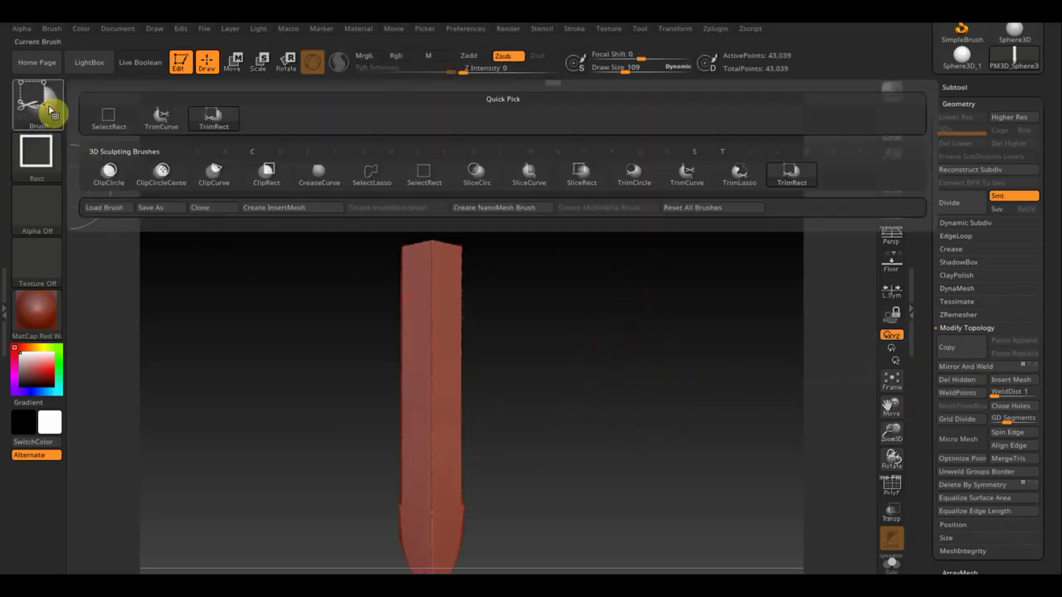
{"action": "left_click", "coordinate": [166, 117]}
{"action": "mouse_move", "coordinate": [362, 307]}
{"action": "left_mouse_down", "text": "ctrl+shift"}
{"action": "mouse_move", "coordinate": [421, 193]}
{"action": "mouse_move", "coordinate": [434, 218]}
{"action": "mouse_move", "coordinate": [412, 202]}
{"action": "mouse_move", "coordinate": [425, 208]}
{"action": "left_mouse_up", "text": "ctrl+shift"}
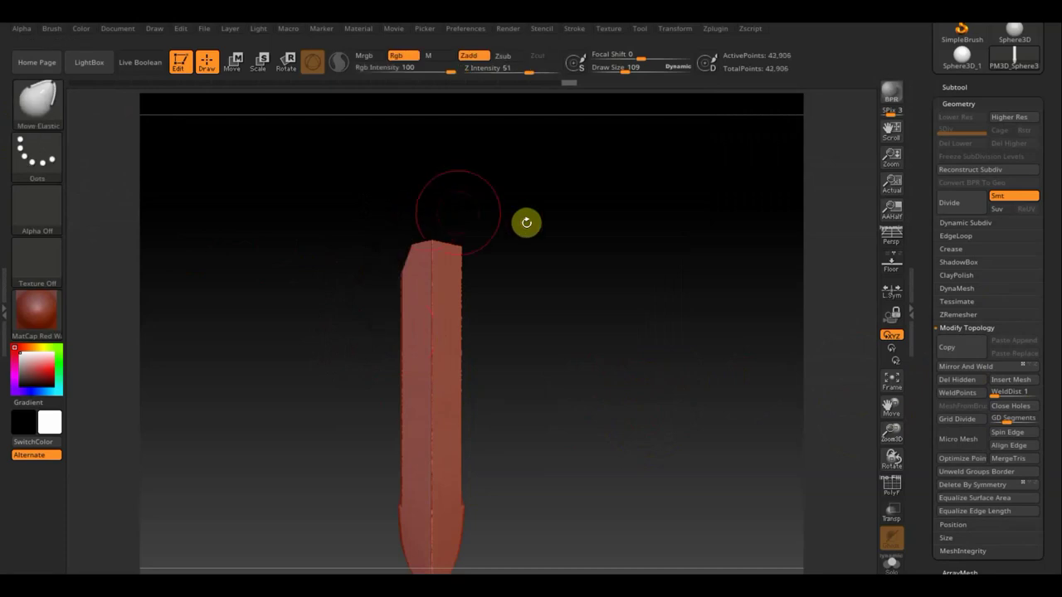
{"action": "left_click", "coordinate": [979, 367]}
- Orbit the hull to inspect the trimmed end from a front view
{"action": "mouse_move", "coordinate": [614, 373]}
{"action": "left_mouse_down"}
{"action": "mouse_move", "coordinate": [662, 419]}
{"action": "mouse_move", "coordinate": [512, 211]}
{"action": "mouse_move", "coordinate": [481, 337]}
{"action": "mouse_move", "coordinate": [517, 294]}
{"action": "mouse_move", "coordinate": [539, 303]}
{"action": "mouse_move", "coordinate": [512, 218]}
{"action": "mouse_move", "coordinate": [614, 313]}
{"action": "mouse_move", "coordinate": [600, 352]}
{"action": "mouse_move", "coordinate": [670, 379]}
{"action": "left_mouse_up"}
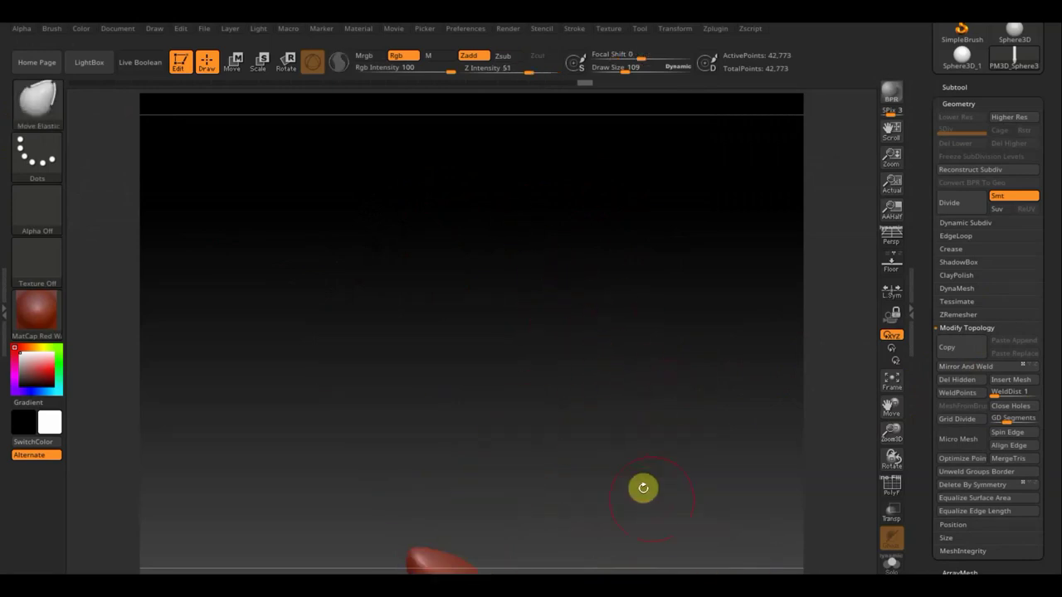
{"action": "mouse_move", "coordinate": [643, 488]}
{"action": "left_mouse_down"}
{"action": "mouse_move", "coordinate": [592, 297]}
{"action": "mouse_move", "coordinate": [597, 266]}
{"action": "mouse_move", "coordinate": [591, 349]}
{"action": "mouse_move", "coordinate": [546, 360]}
{"action": "mouse_move", "coordinate": [572, 462]}
{"action": "mouse_move", "coordinate": [625, 459]}
{"action": "mouse_move", "coordinate": [559, 474]}
{"action": "left_mouse_up"}
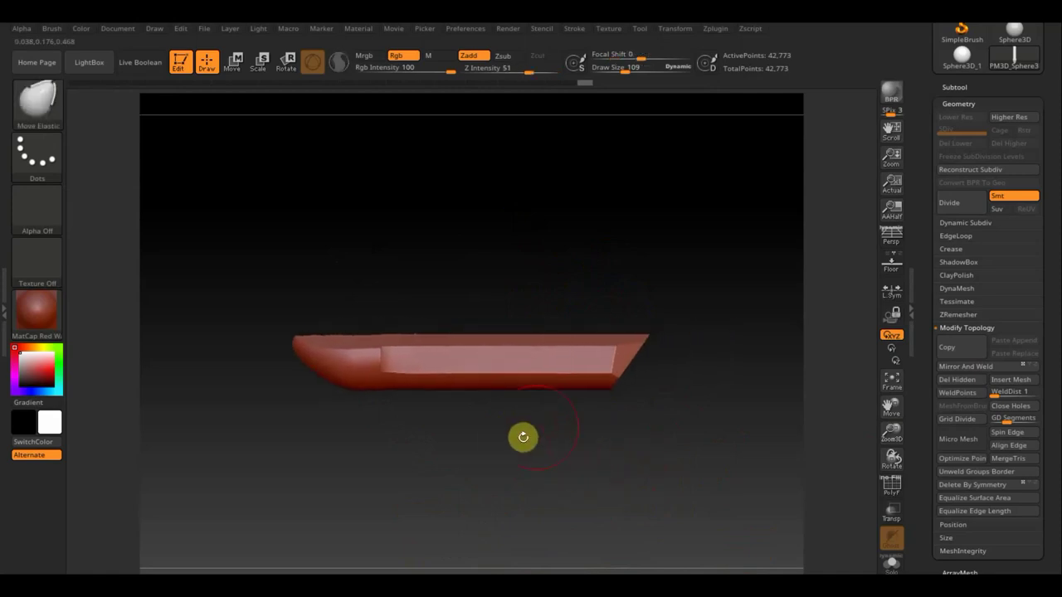
{"action": "mouse_move", "coordinate": [568, 494]}
{"action": "left_mouse_down"}
{"action": "mouse_move", "coordinate": [659, 493]}
{"action": "mouse_move", "coordinate": [581, 471]}
{"action": "mouse_move", "coordinate": [664, 456]}
{"action": "left_mouse_up"}
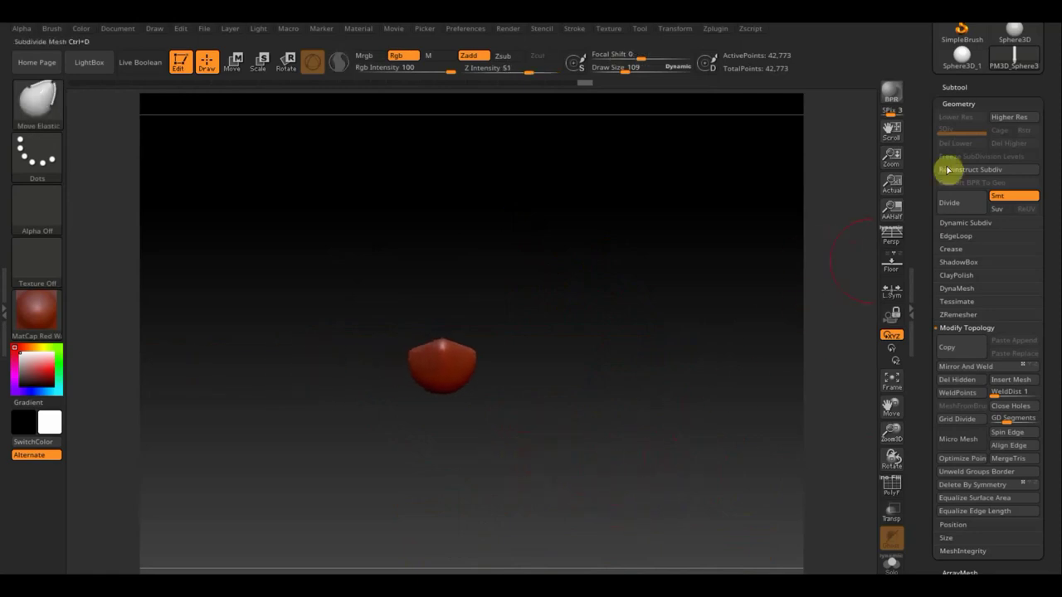
- Append a Cube3D subtool and select the new PM3D_Cube3D1 part
{"action": "left_click", "coordinate": [955, 88]}
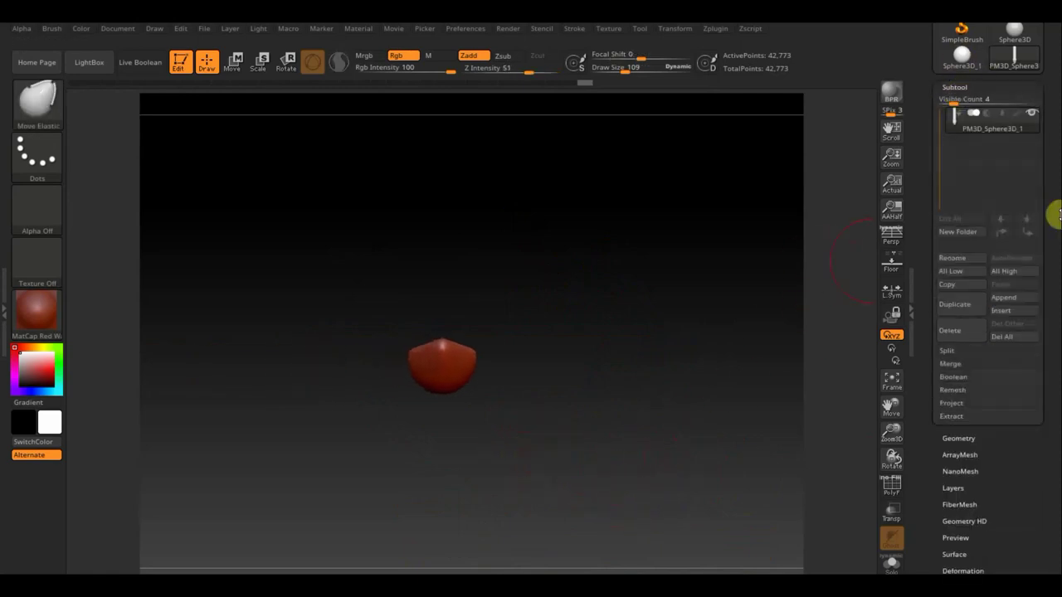
{"action": "left_click", "coordinate": [1008, 300]}
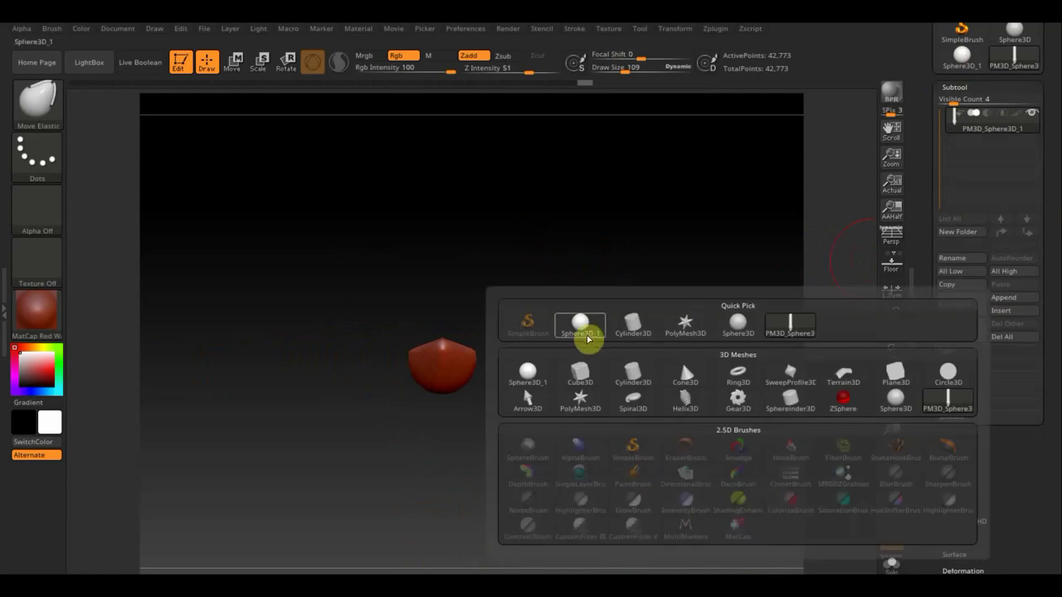
{"action": "left_click", "coordinate": [579, 373]}
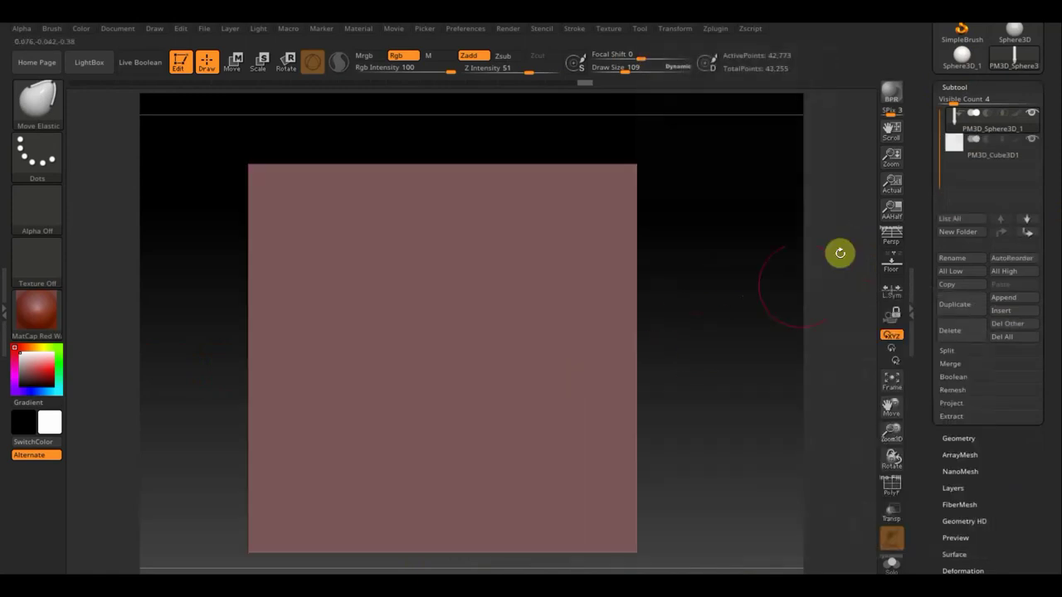
{"action": "left_click", "coordinate": [962, 165]}
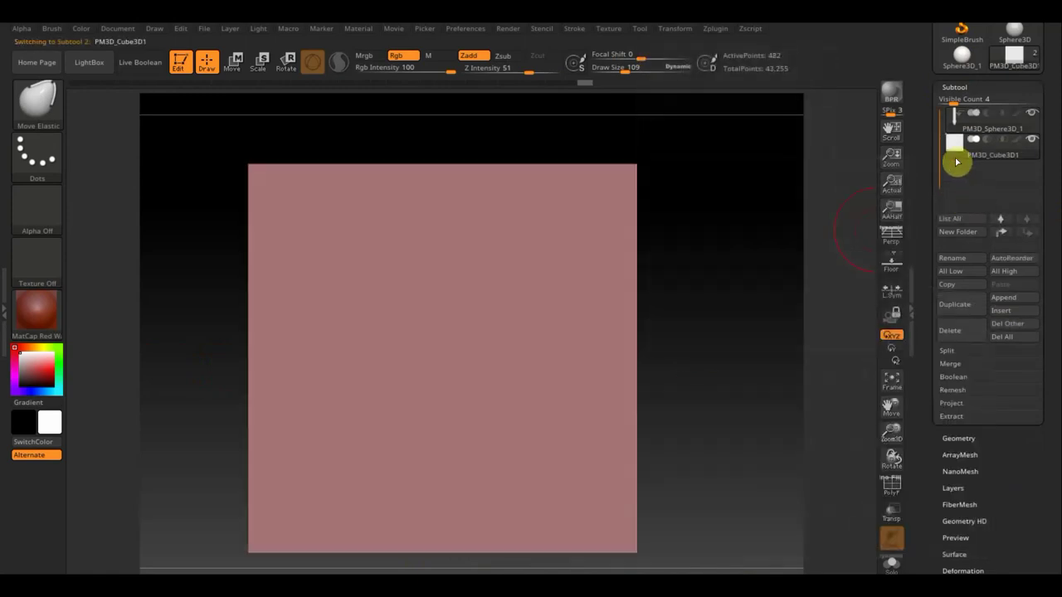
- Scale the cube down, raise it above the hull, and stretch it lengthwise into a long box
{"action": "left_click", "coordinate": [232, 62]}
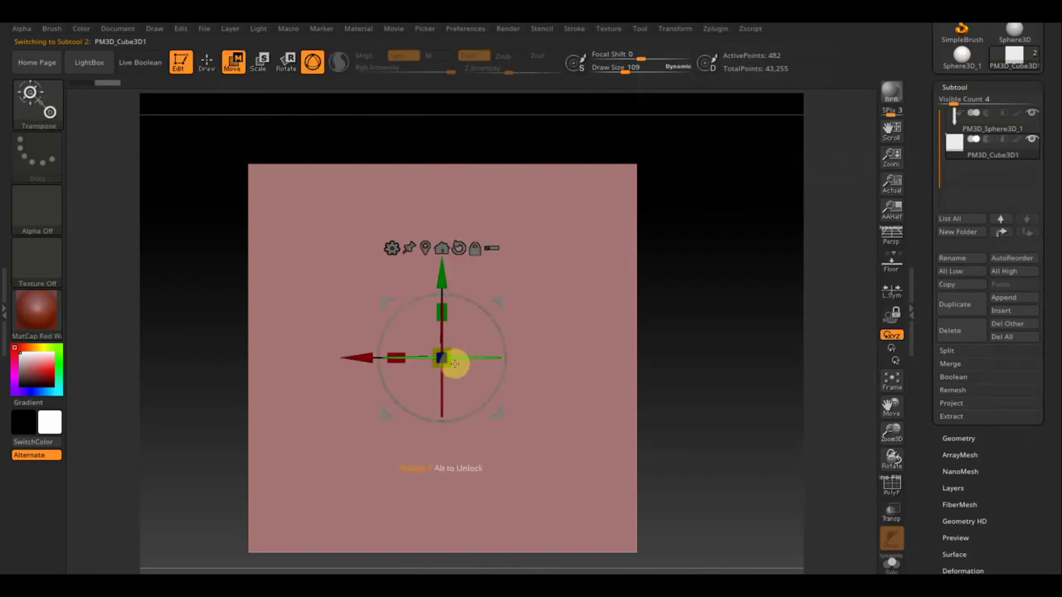
{"action": "left_click_drag", "start_coordinate": [446, 363], "coordinate": [261, 253]}
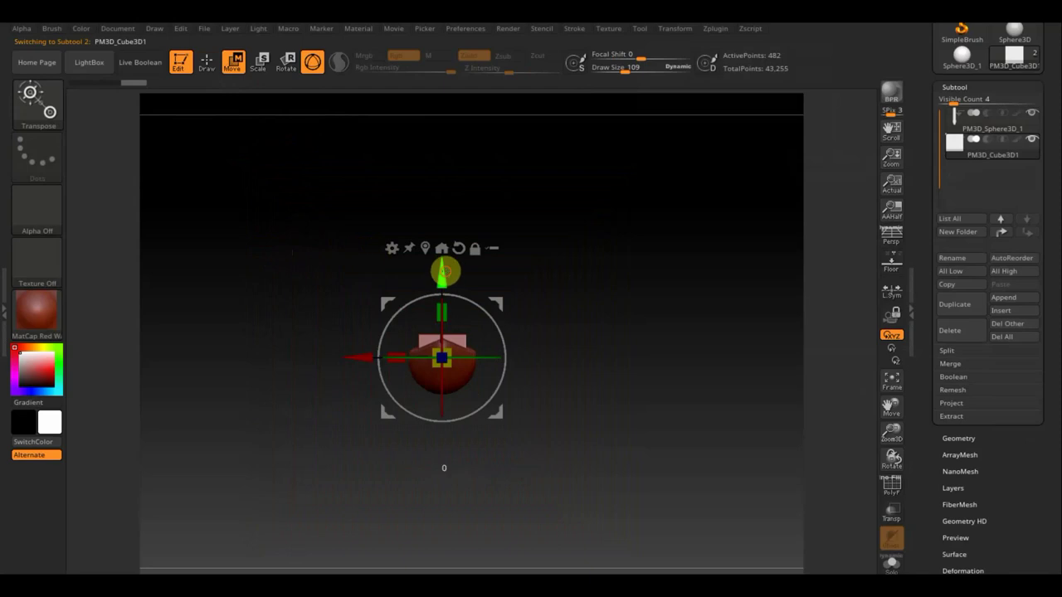
{"action": "left_click_drag", "start_coordinate": [446, 271], "coordinate": [444, 252]}
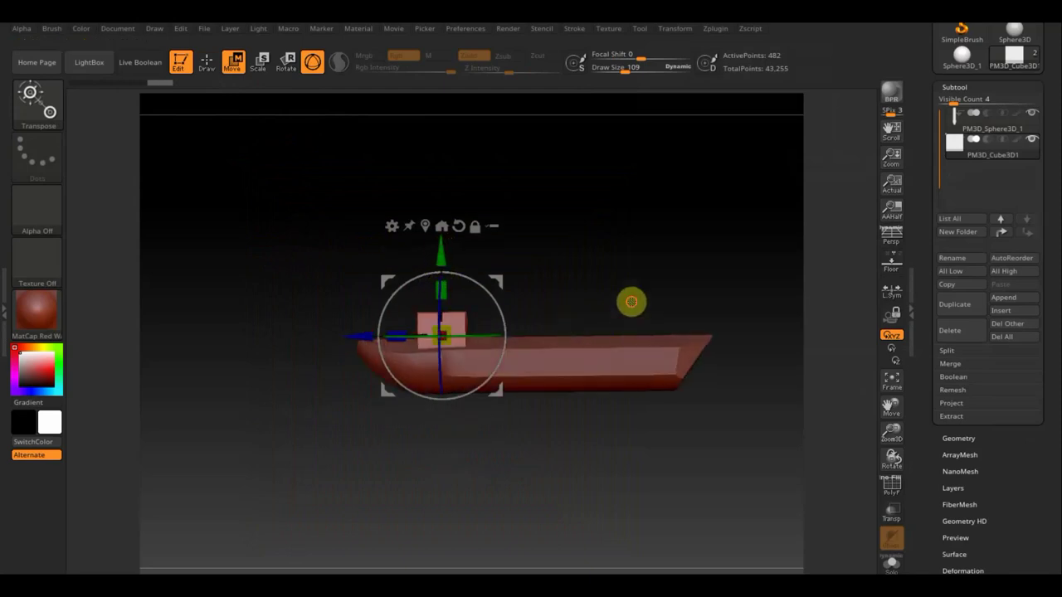
{"action": "left_click_drag", "start_coordinate": [444, 258], "coordinate": [446, 247]}
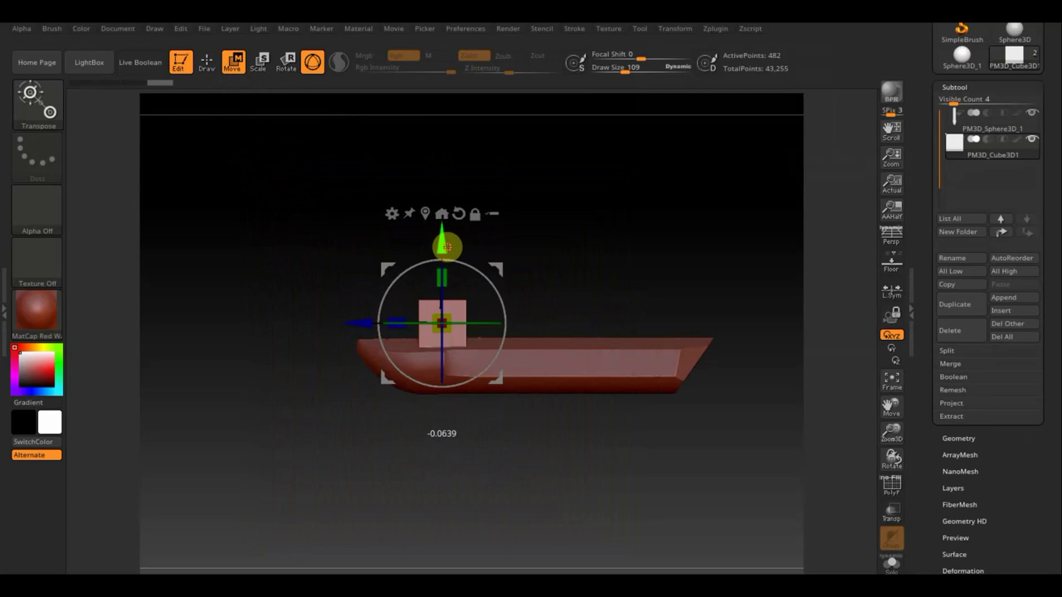
{"action": "left_click_drag", "start_coordinate": [397, 317], "coordinate": [216, 323]}
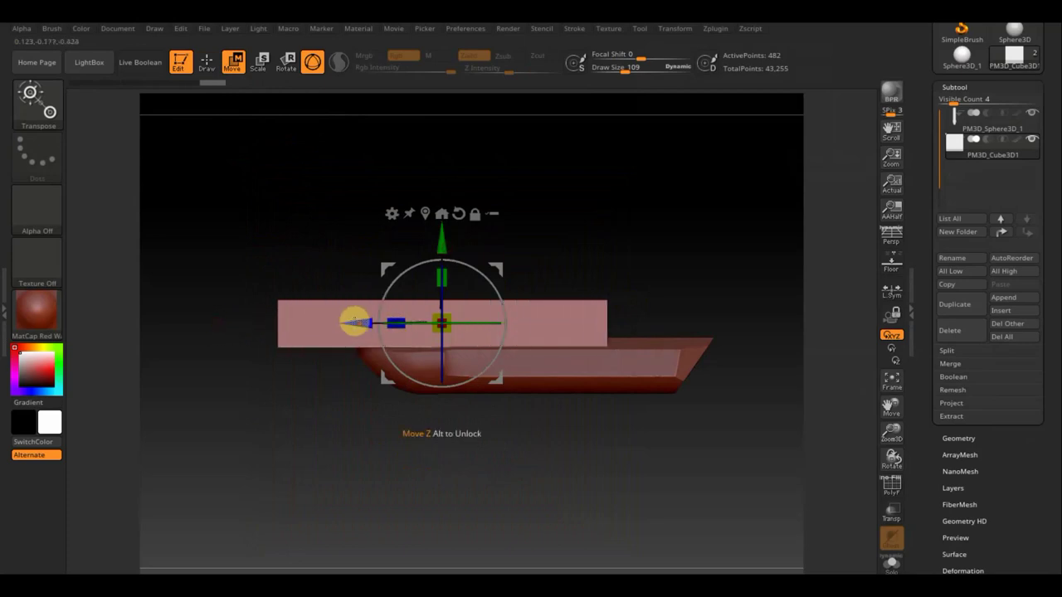
{"action": "left_click_drag", "start_coordinate": [351, 322], "coordinate": [504, 329]}
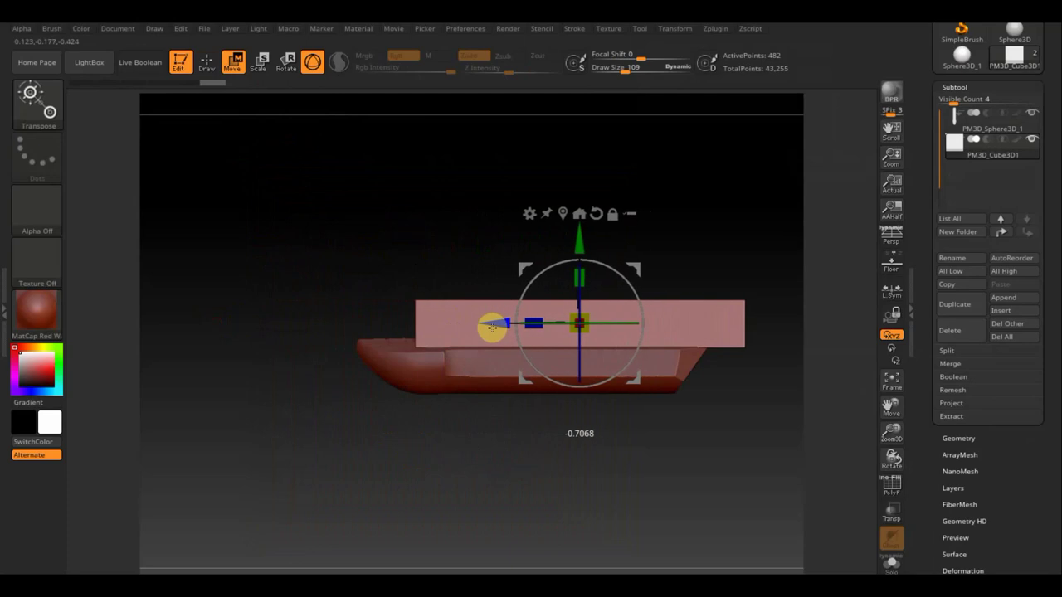
- Nudge the box along the hull and check it from a straight front view
{"action": "left_click_drag", "start_coordinate": [303, 356], "coordinate": [318, 372]}
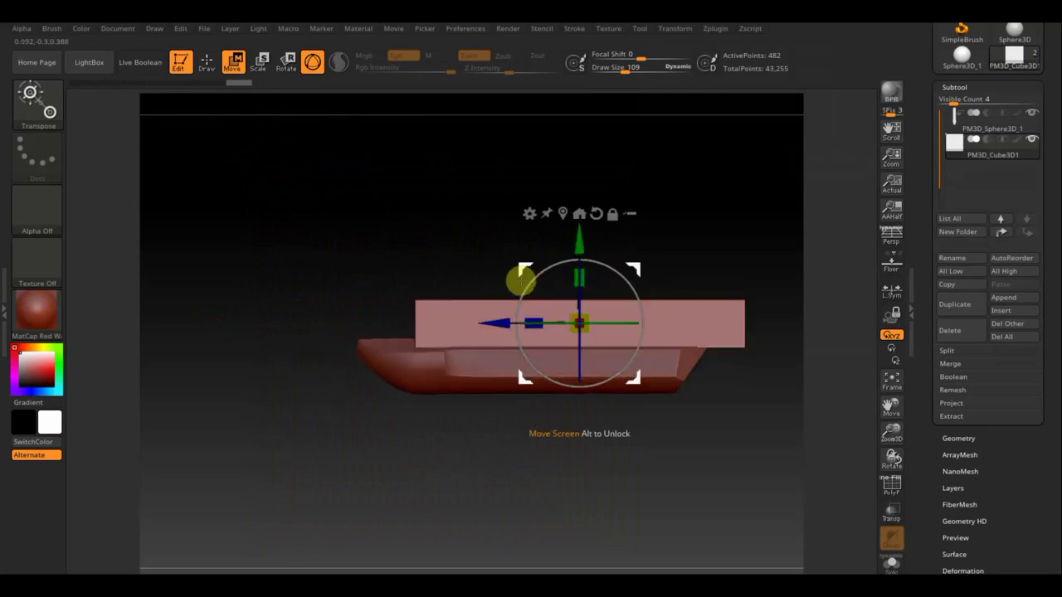
{"action": "left_click_drag", "start_coordinate": [481, 325], "coordinate": [489, 322]}
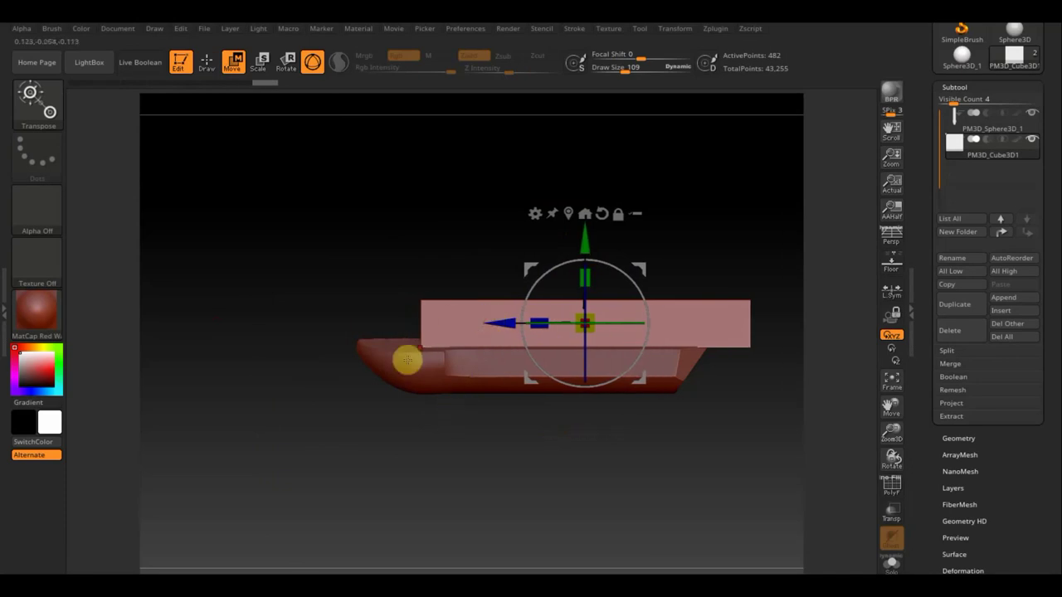
{"action": "left_click_drag", "start_coordinate": [462, 446], "coordinate": [548, 461]}
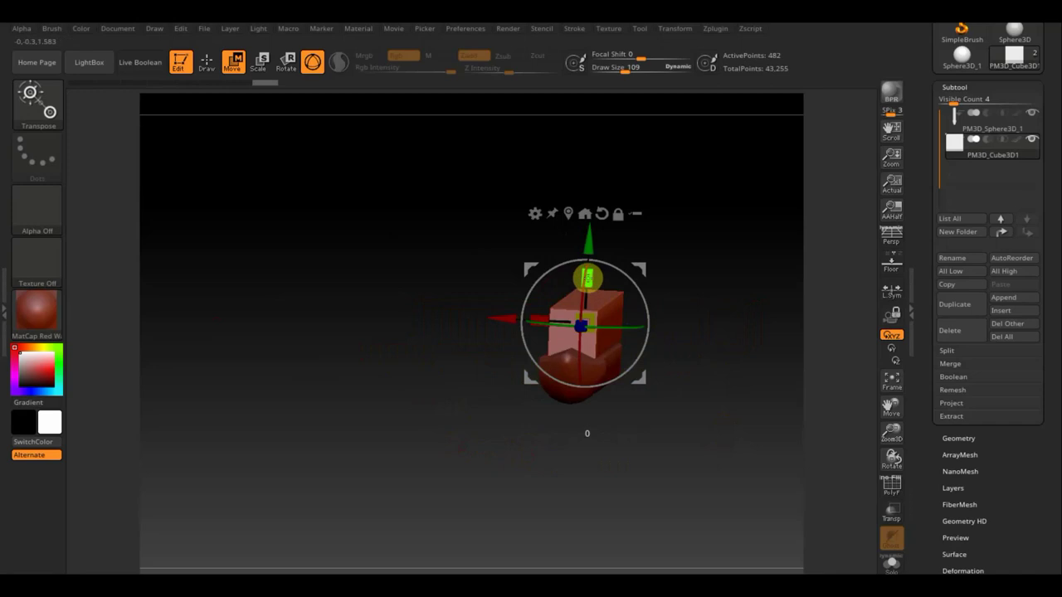
{"action": "mouse_move", "coordinate": [789, 315]}
{"action": "left_mouse_down"}
{"action": "mouse_move", "coordinate": [770, 333]}
{"action": "mouse_move", "coordinate": [680, 357]}
{"action": "mouse_move", "coordinate": [720, 467]}
{"action": "left_mouse_up"}
{"action": "left_click", "coordinate": [958, 431]}
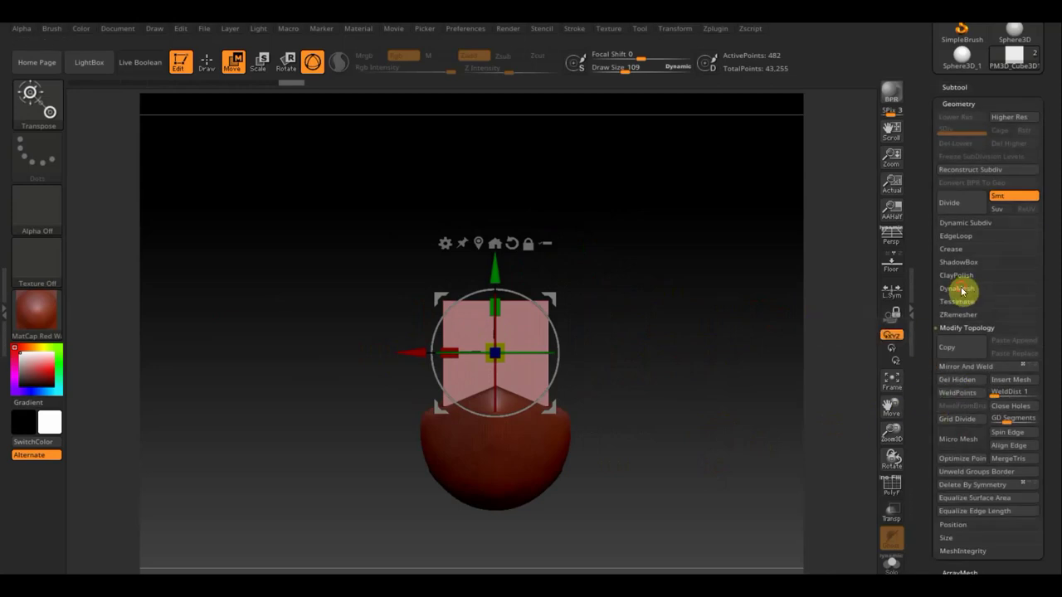
- DynaMesh the cabin box at resolution 312
{"action": "left_click", "coordinate": [956, 289]}
{"action": "left_click_drag", "start_coordinate": [945, 327], "coordinate": [949, 327]}
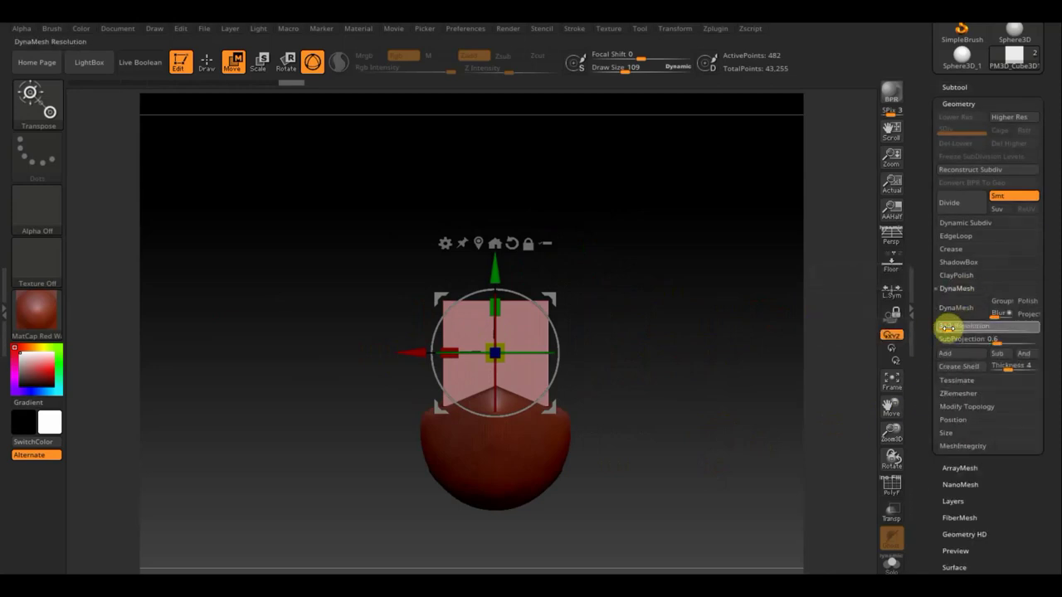
{"action": "left_click", "coordinate": [953, 305]}
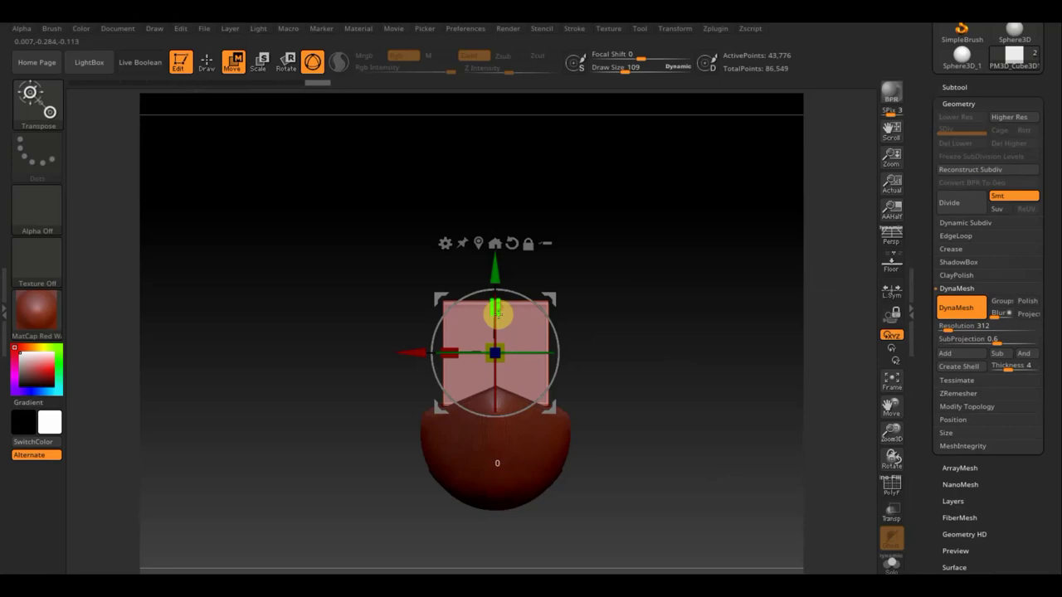
- Flatten the box, lower it onto the hull, and widen it across the hull
{"action": "left_click_drag", "start_coordinate": [498, 330], "coordinate": [494, 375]}
{"action": "left_click_drag", "start_coordinate": [493, 268], "coordinate": [494, 293]}
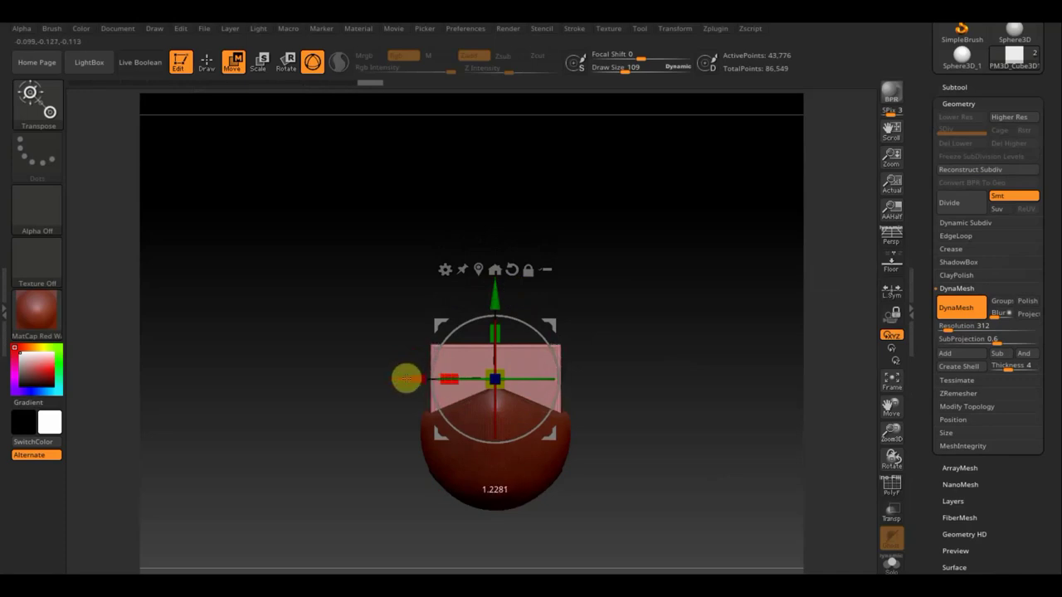
{"action": "left_click_drag", "start_coordinate": [406, 379], "coordinate": [406, 379]}
- Set Draw Size to 45 and trim the cabin's sides into a mirrored taper
{"action": "left_click", "coordinate": [208, 66]}
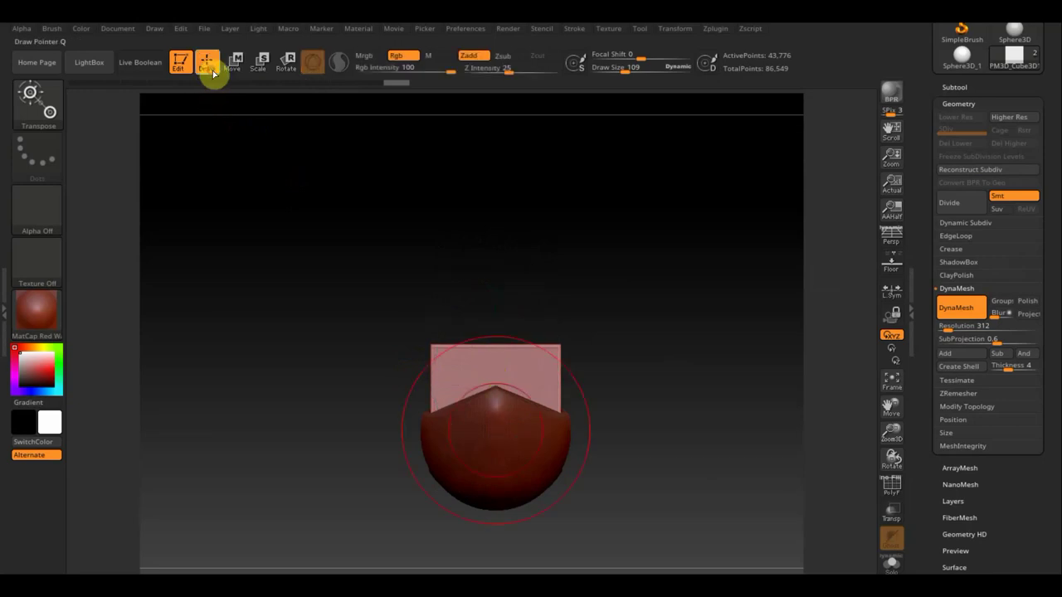
{"action": "left_click_drag", "start_coordinate": [716, 429], "coordinate": [658, 103], "text": "alt"}
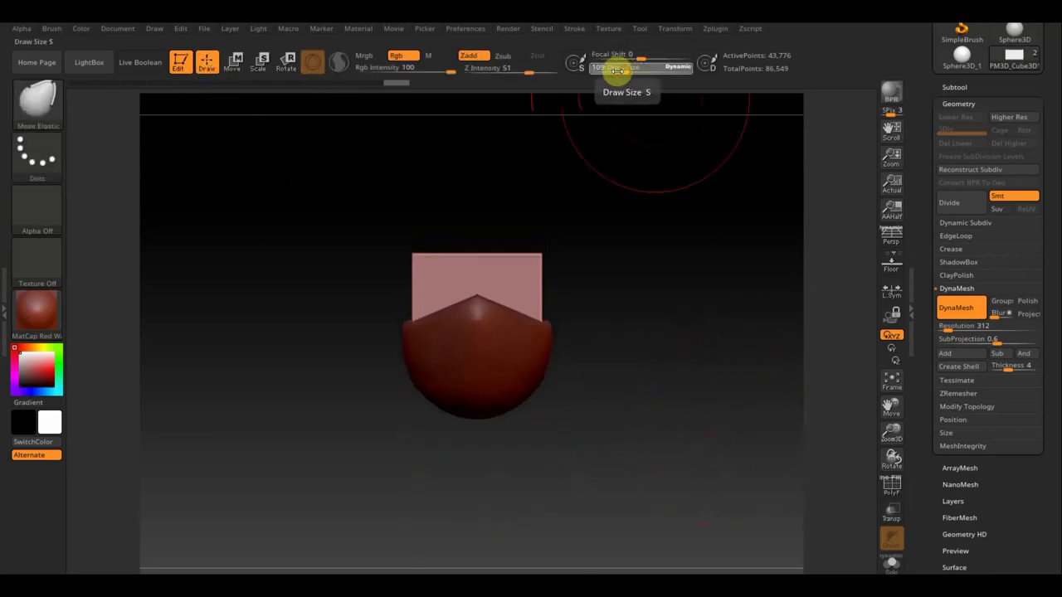
{"action": "left_click_drag", "start_coordinate": [624, 71], "coordinate": [613, 72]}
{"action": "mouse_move", "coordinate": [334, 424]}
{"action": "left_mouse_down", "text": "ctrl+shift"}
{"action": "mouse_move", "coordinate": [453, 174]}
{"action": "mouse_move", "coordinate": [467, 185]}
{"action": "mouse_move", "coordinate": [453, 163]}
{"action": "mouse_move", "coordinate": [468, 176]}
{"action": "left_mouse_up", "text": "ctrl+shift"}
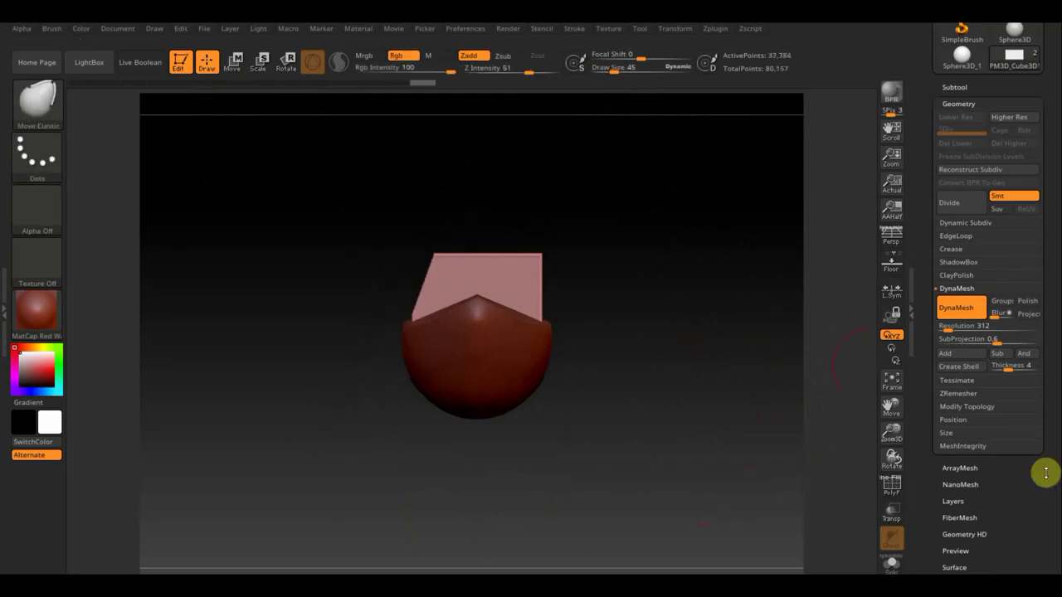
{"action": "left_click", "coordinate": [991, 407]}
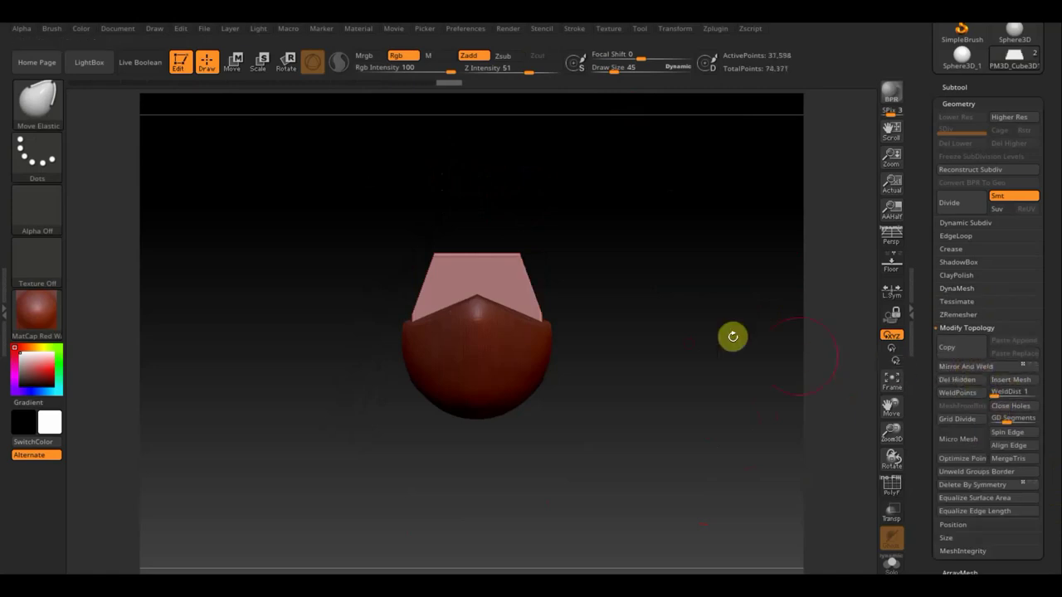
- From a side view, cut the cabin's front end diagonally and Mirror And Weld it
{"action": "mouse_move", "coordinate": [603, 337]}
{"action": "left_mouse_down"}
{"action": "mouse_move", "coordinate": [697, 457]}
{"action": "mouse_move", "coordinate": [711, 460]}
{"action": "left_mouse_up"}
{"action": "left_click_drag", "start_coordinate": [705, 379], "coordinate": [704, 204], "text": "alt"}
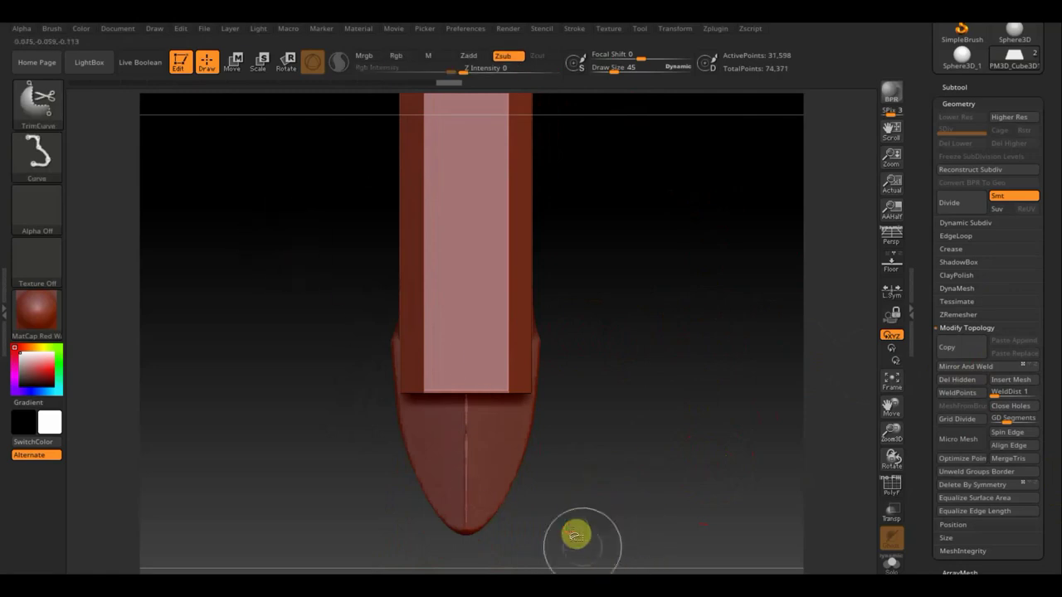
{"action": "mouse_move", "coordinate": [573, 527]}
{"action": "left_mouse_down"}
{"action": "mouse_move", "coordinate": [323, 363]}
{"action": "mouse_move", "coordinate": [307, 337]}
{"action": "mouse_move", "coordinate": [320, 283]}
{"action": "mouse_move", "coordinate": [279, 338]}
{"action": "mouse_move", "coordinate": [281, 313]}
{"action": "left_mouse_up"}
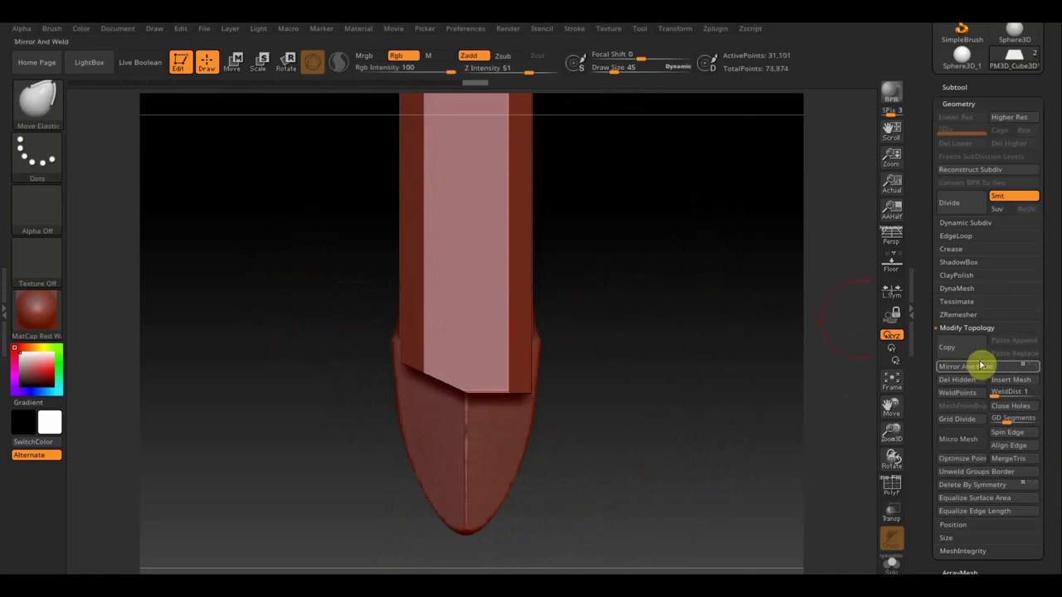
{"action": "left_click", "coordinate": [958, 367]}
{"action": "mouse_move", "coordinate": [683, 403]}
{"action": "left_mouse_down"}
{"action": "mouse_move", "coordinate": [690, 278]}
{"action": "mouse_move", "coordinate": [705, 290]}
{"action": "left_mouse_up"}
{"action": "left_click_drag", "start_coordinate": [708, 223], "coordinate": [655, 487]}
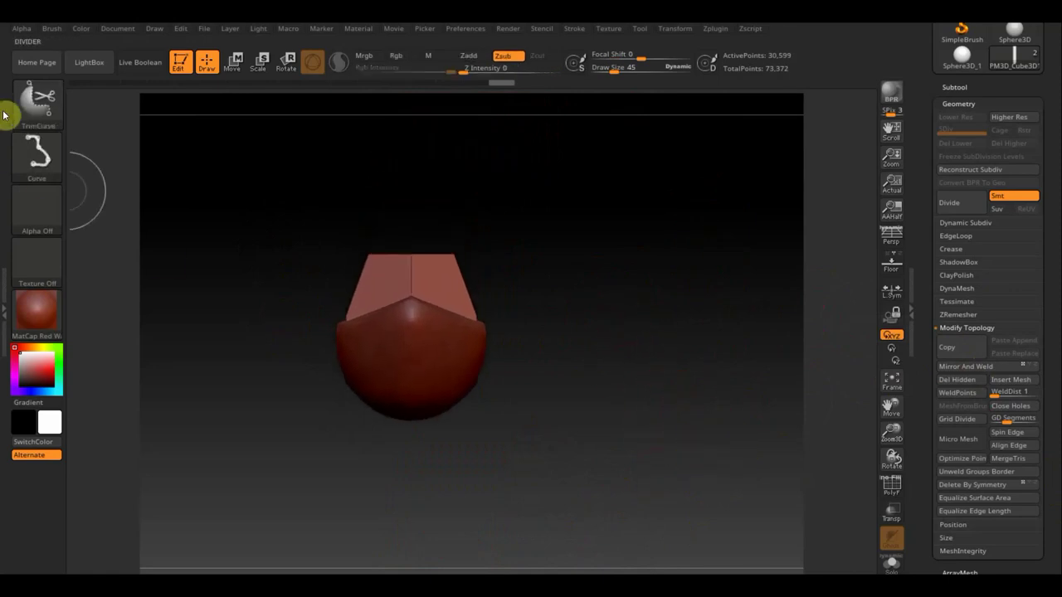
- Select the ClipCircle brush and arm it from a flat side view of the boat
{"action": "left_click", "coordinate": [41, 106], "text": "ctrl+shift"}
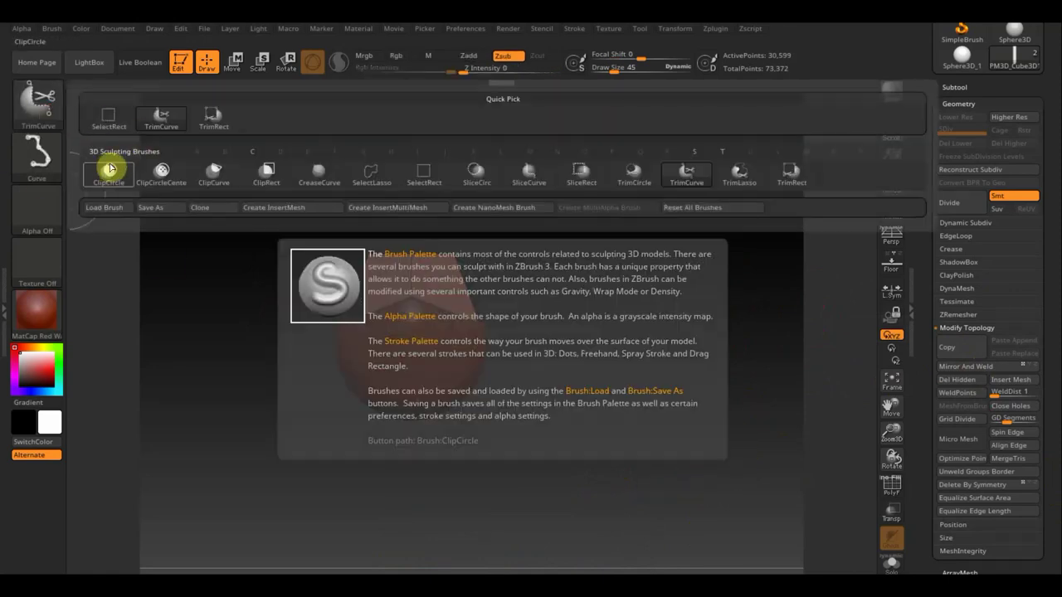
{"action": "mouse_move", "coordinate": [588, 456]}
{"action": "left_mouse_down", "text": "ctrl+shift"}
{"action": "mouse_move", "coordinate": [269, 256]}
{"action": "mouse_move", "coordinate": [259, 264]}
{"action": "left_mouse_up", "text": "ctrl+shift"}
{"action": "mouse_move", "coordinate": [605, 275]}
{"action": "left_mouse_down"}
{"action": "mouse_move", "coordinate": [645, 308]}
{"action": "mouse_move", "coordinate": [699, 329]}
{"action": "mouse_move", "coordinate": [702, 341]}
{"action": "left_mouse_up"}
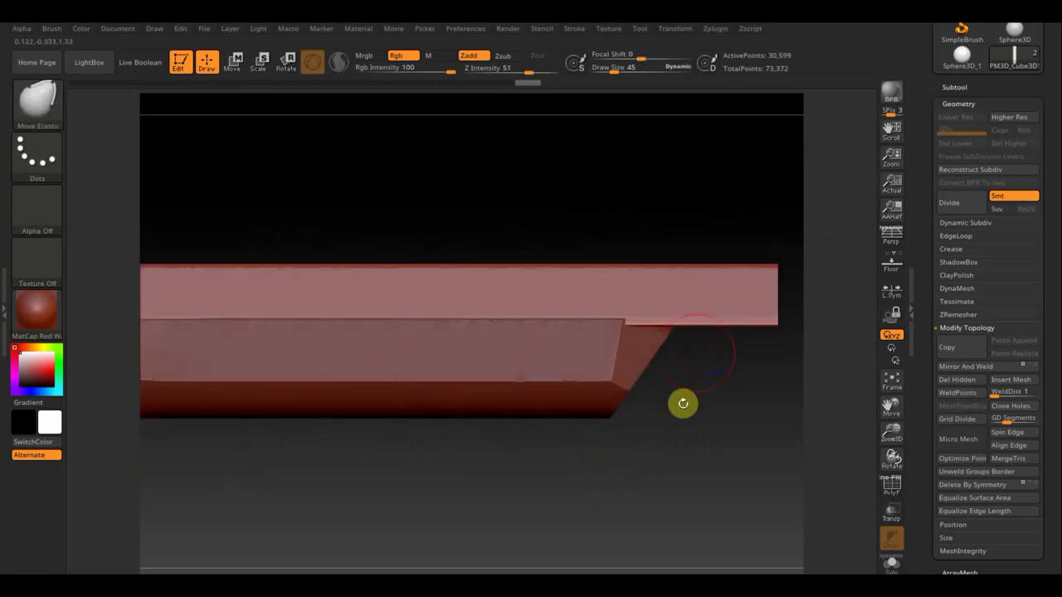
{"action": "mouse_move", "coordinate": [684, 446]}
{"action": "left_mouse_down", "text": "shift"}
{"action": "mouse_move", "coordinate": [683, 370]}
{"action": "mouse_move", "coordinate": [619, 280]}
{"action": "mouse_move", "coordinate": [654, 357]}
{"action": "left_mouse_up", "text": "shift"}
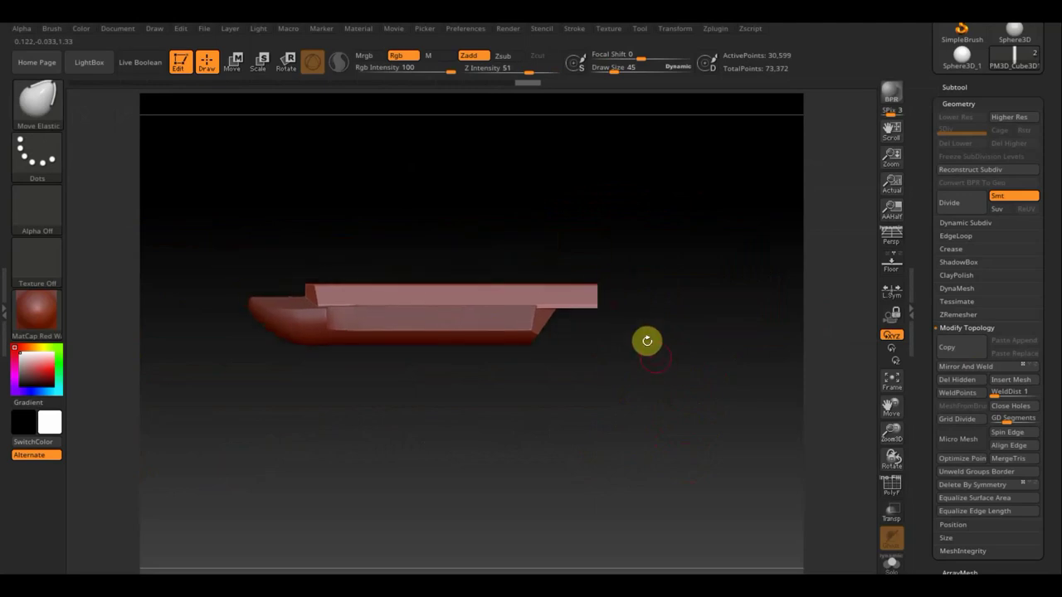
{"action": "key", "text": "ctrl+shift"}
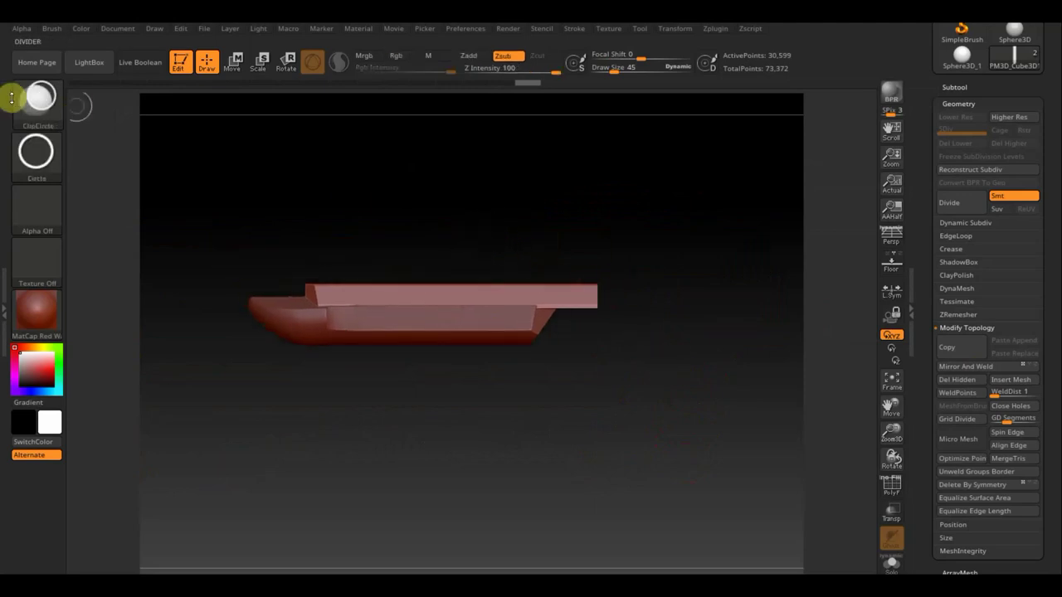
- Make TrimCurve the active clip brush, dismissing the selection-brush note
{"action": "left_click", "coordinate": [35, 96]}
{"action": "left_click", "coordinate": [219, 114]}
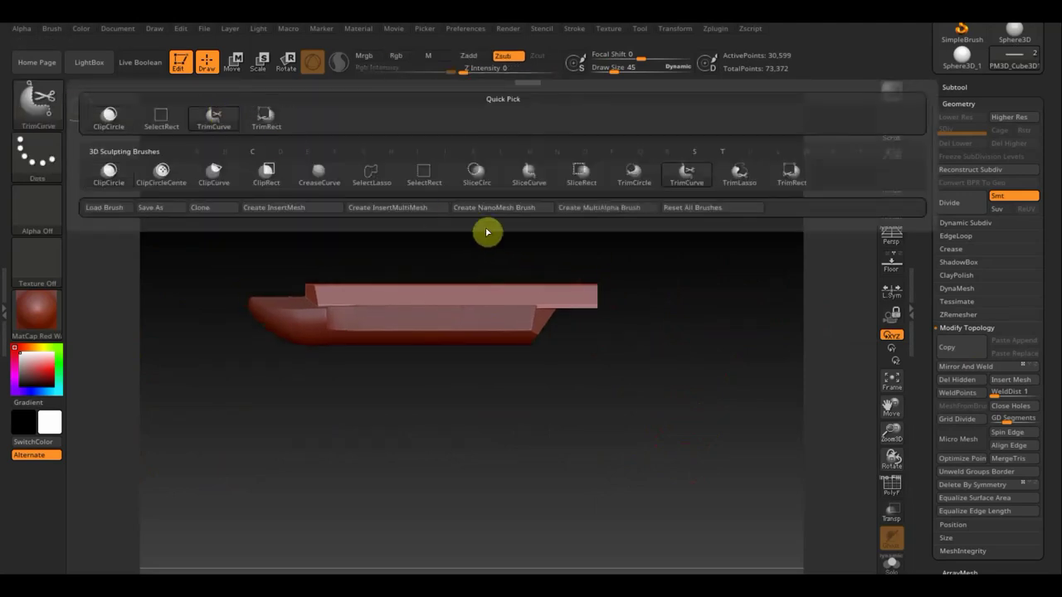
{"action": "left_click", "coordinate": [236, 132]}
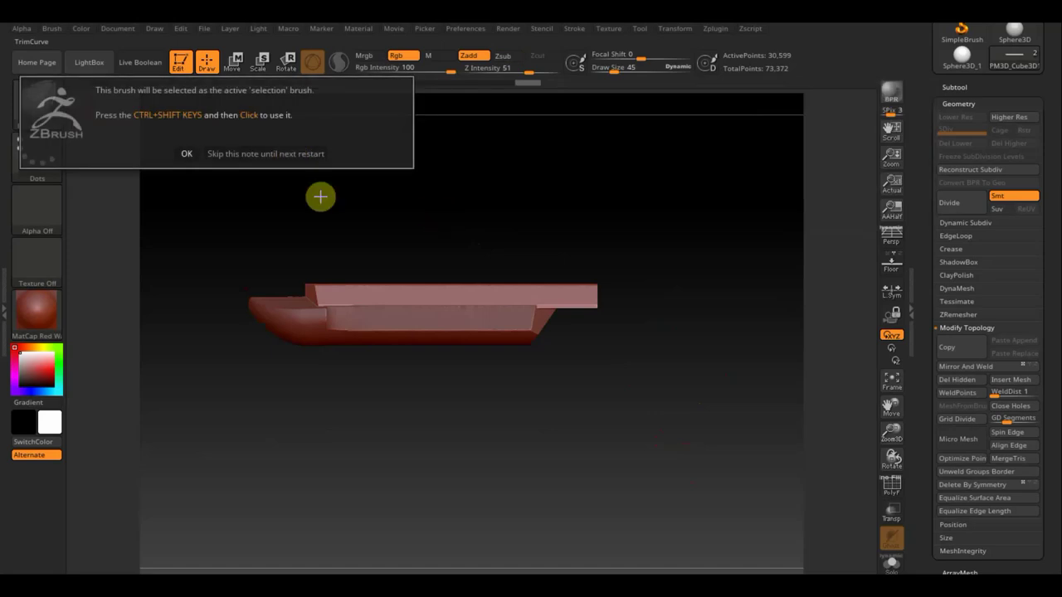
{"action": "left_click", "coordinate": [184, 155]}
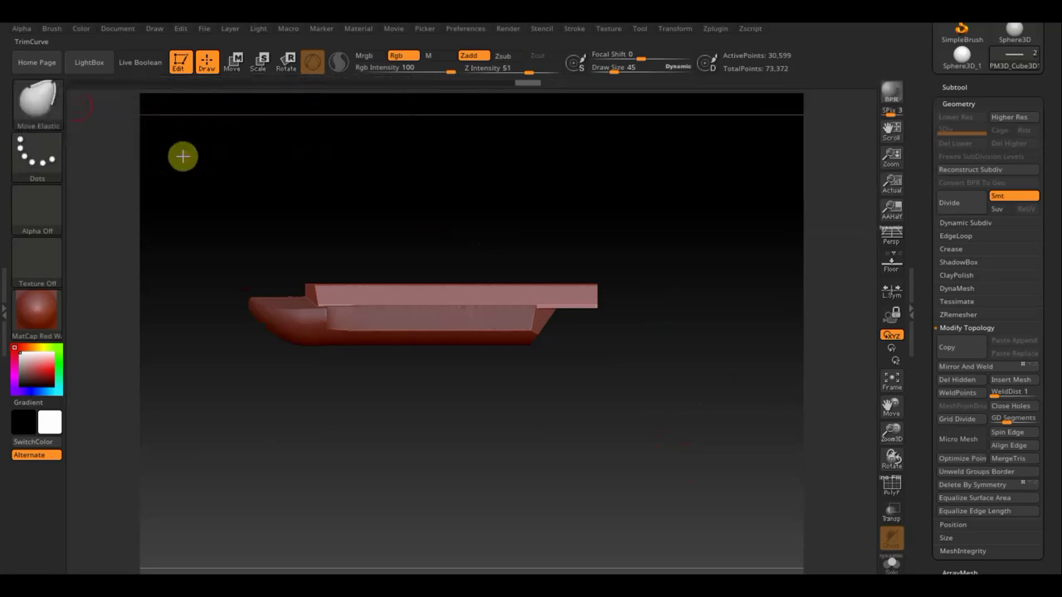
- Slice the cabin block's right end at a slant, then select the PM3D_Sphere3D_1 hull subtool
{"action": "left_click", "coordinate": [34, 101]}
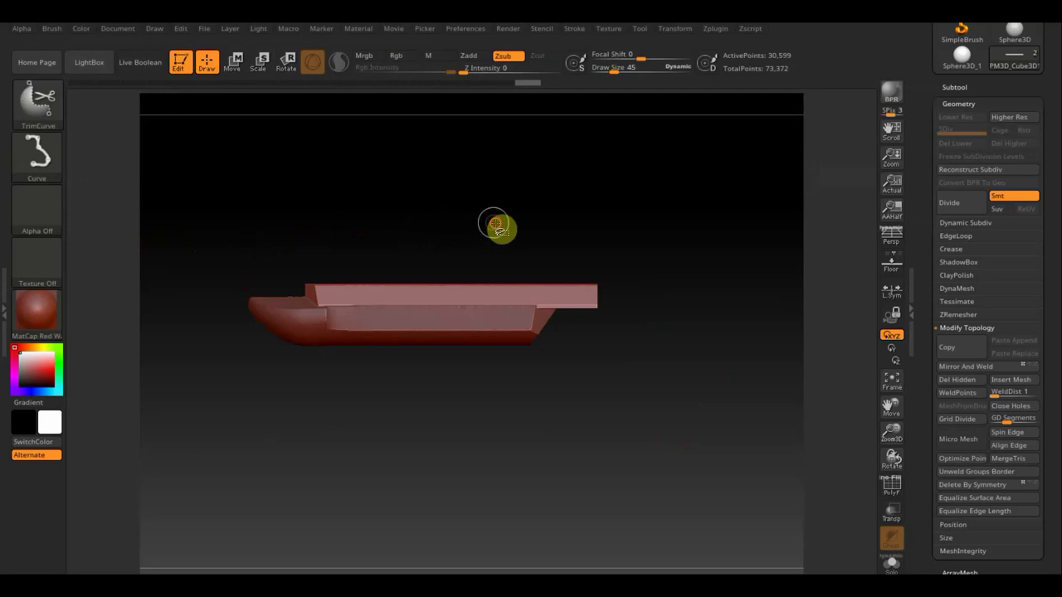
{"action": "left_click_drag", "start_coordinate": [496, 226], "coordinate": [575, 338], "text": "ctrl+shift"}
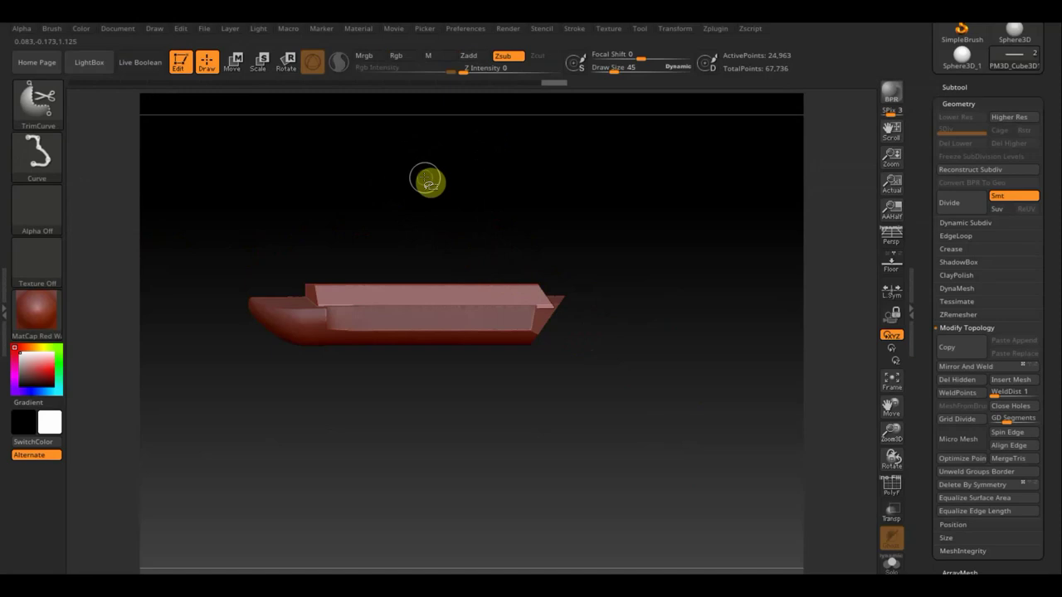
{"action": "mouse_move", "coordinate": [427, 182]}
{"action": "left_mouse_down", "text": "ctrl+shift"}
{"action": "mouse_move", "coordinate": [676, 406]}
{"action": "mouse_move", "coordinate": [668, 419]}
{"action": "left_mouse_up", "text": "ctrl+shift"}
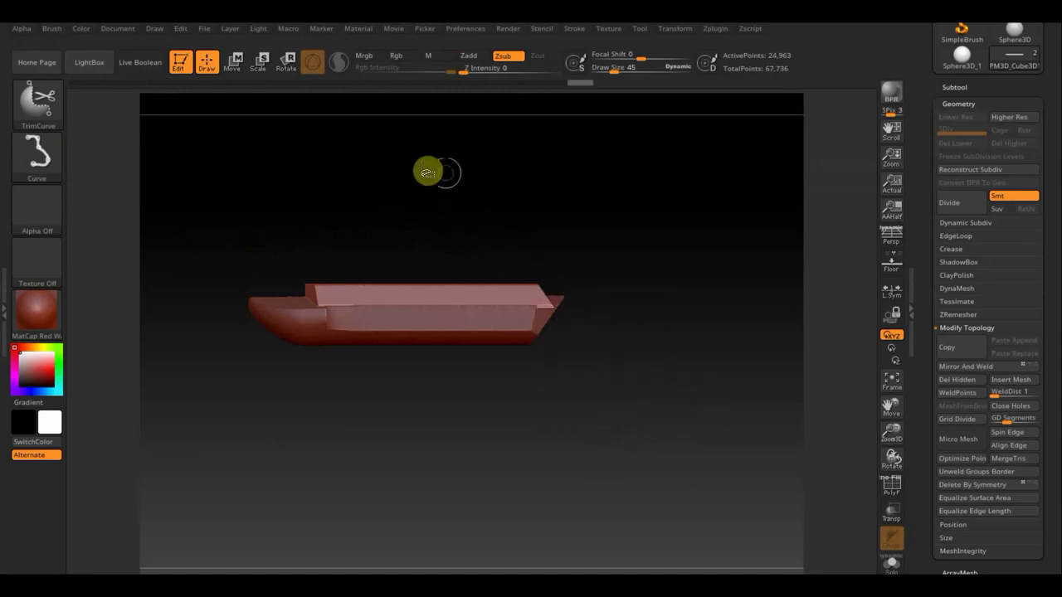
{"action": "mouse_move", "coordinate": [405, 164]}
{"action": "left_mouse_down", "text": "ctrl+shift"}
{"action": "mouse_move", "coordinate": [572, 358]}
{"action": "mouse_move", "coordinate": [595, 362]}
{"action": "mouse_move", "coordinate": [590, 370]}
{"action": "left_mouse_up", "text": "ctrl+shift"}
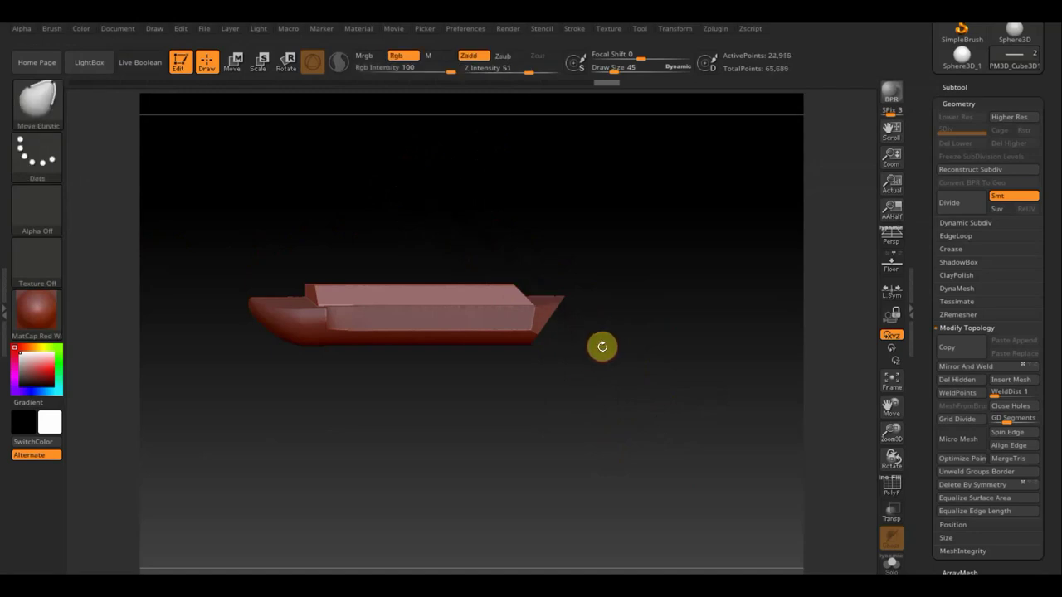
{"action": "left_click", "coordinate": [958, 87]}
{"action": "mouse_move", "coordinate": [993, 122]}
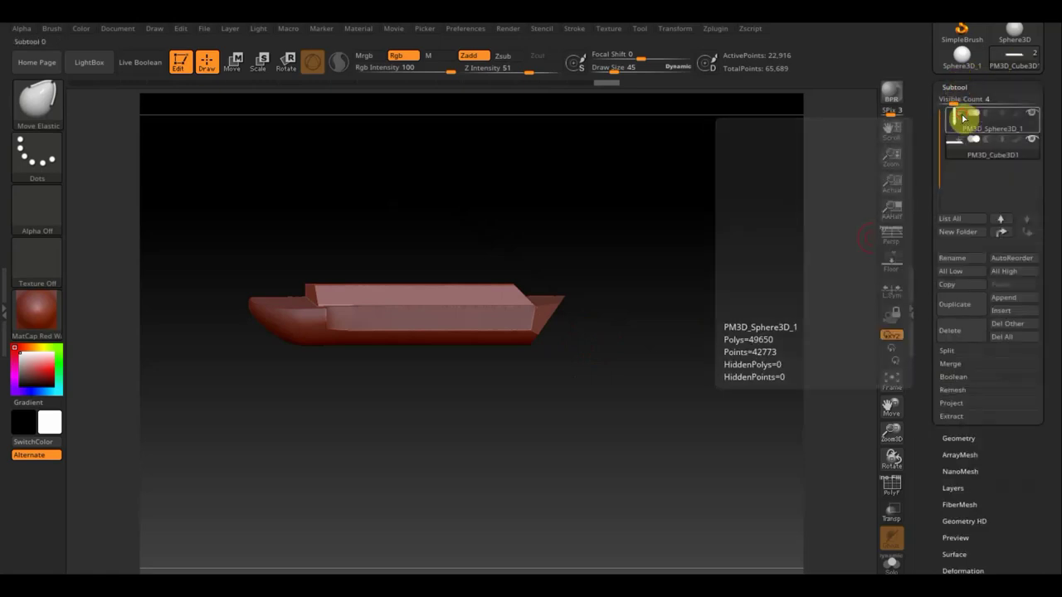
{"action": "left_click", "coordinate": [963, 118]}
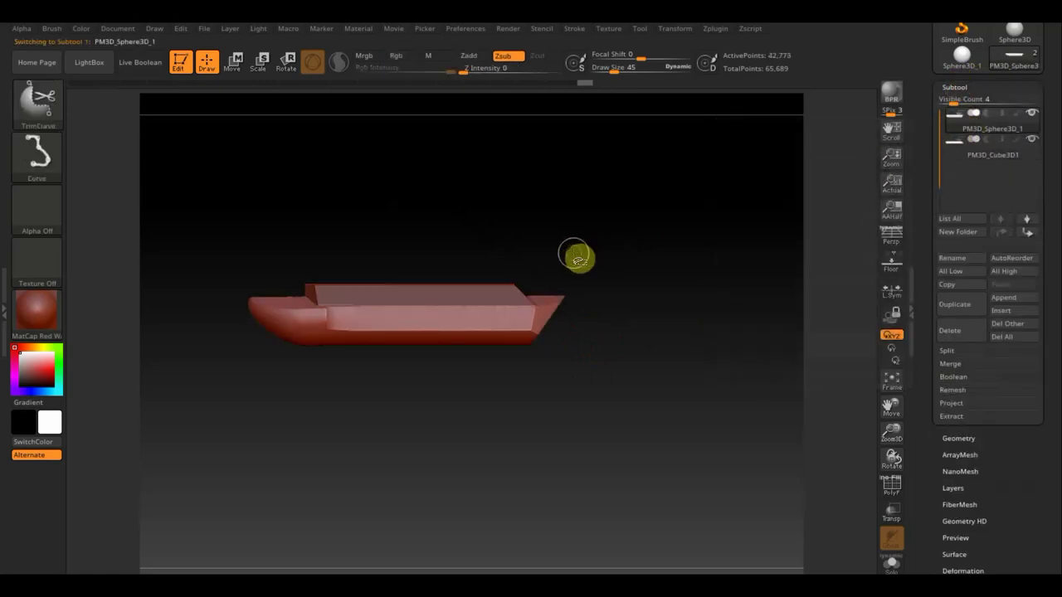
- Make two angled TrimCurve cuts across the hull's right end to match the cabin slope
{"action": "left_click_drag", "start_coordinate": [574, 254], "coordinate": [507, 363], "text": "ctrl+shift"}
{"action": "mouse_move", "coordinate": [503, 246]}
{"action": "left_mouse_down", "text": "ctrl+shift"}
{"action": "mouse_move", "coordinate": [568, 354]}
{"action": "mouse_move", "coordinate": [613, 360]}
{"action": "mouse_move", "coordinate": [606, 429]}
{"action": "mouse_move", "coordinate": [638, 430]}
{"action": "mouse_move", "coordinate": [616, 410]}
{"action": "mouse_move", "coordinate": [606, 456]}
{"action": "mouse_move", "coordinate": [597, 384]}
{"action": "mouse_move", "coordinate": [597, 398]}
{"action": "mouse_move", "coordinate": [560, 374]}
{"action": "left_mouse_up", "text": "ctrl+shift"}
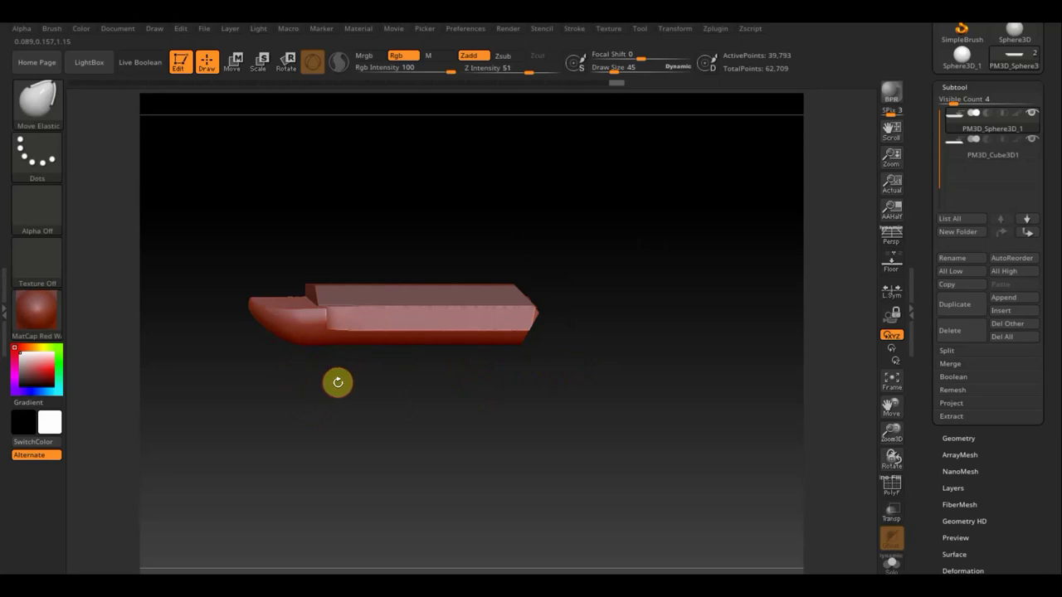
{"action": "mouse_move", "coordinate": [338, 381]}
{"action": "left_mouse_down"}
{"action": "mouse_move", "coordinate": [424, 384]}
{"action": "mouse_move", "coordinate": [387, 384]}
{"action": "mouse_move", "coordinate": [405, 387]}
{"action": "mouse_move", "coordinate": [381, 413]}
{"action": "mouse_move", "coordinate": [415, 410]}
{"action": "mouse_move", "coordinate": [387, 401]}
{"action": "mouse_move", "coordinate": [401, 399]}
{"action": "mouse_move", "coordinate": [369, 373]}
{"action": "mouse_move", "coordinate": [398, 396]}
{"action": "mouse_move", "coordinate": [387, 376]}
{"action": "mouse_move", "coordinate": [415, 378]}
{"action": "left_mouse_up"}
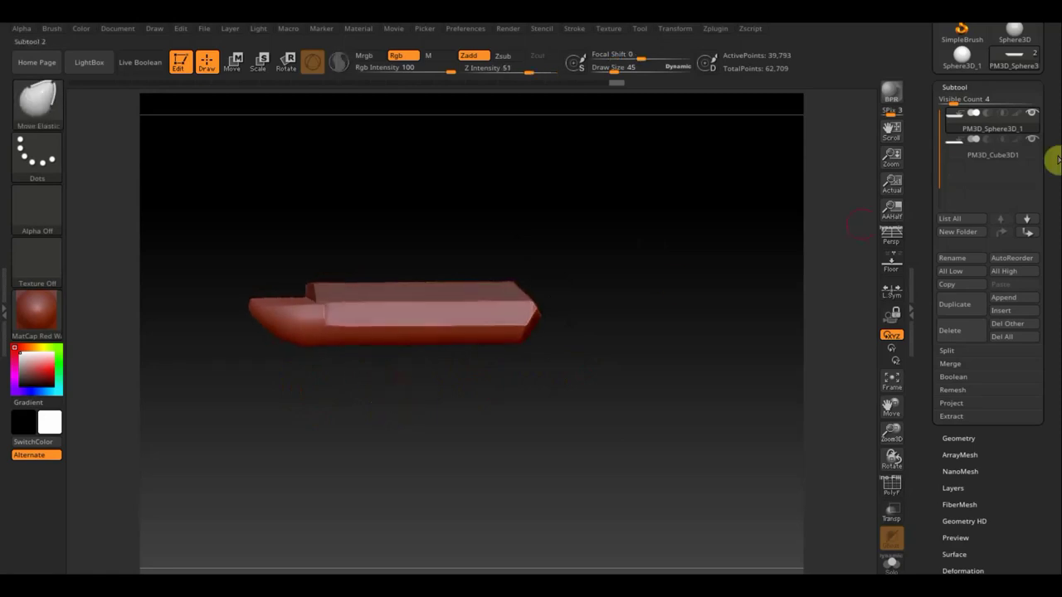
- Select PM3D_Cube3D1 and try a trim on its end, undoing the bad cut
{"action": "left_click", "coordinate": [942, 158]}
{"action": "mouse_move", "coordinate": [506, 372]}
{"action": "left_mouse_down"}
{"action": "mouse_move", "coordinate": [546, 389]}
{"action": "mouse_move", "coordinate": [616, 387]}
{"action": "mouse_move", "coordinate": [688, 403]}
{"action": "mouse_move", "coordinate": [701, 382]}
{"action": "mouse_move", "coordinate": [673, 406]}
{"action": "mouse_move", "coordinate": [686, 396]}
{"action": "mouse_move", "coordinate": [568, 261]}
{"action": "left_mouse_up"}
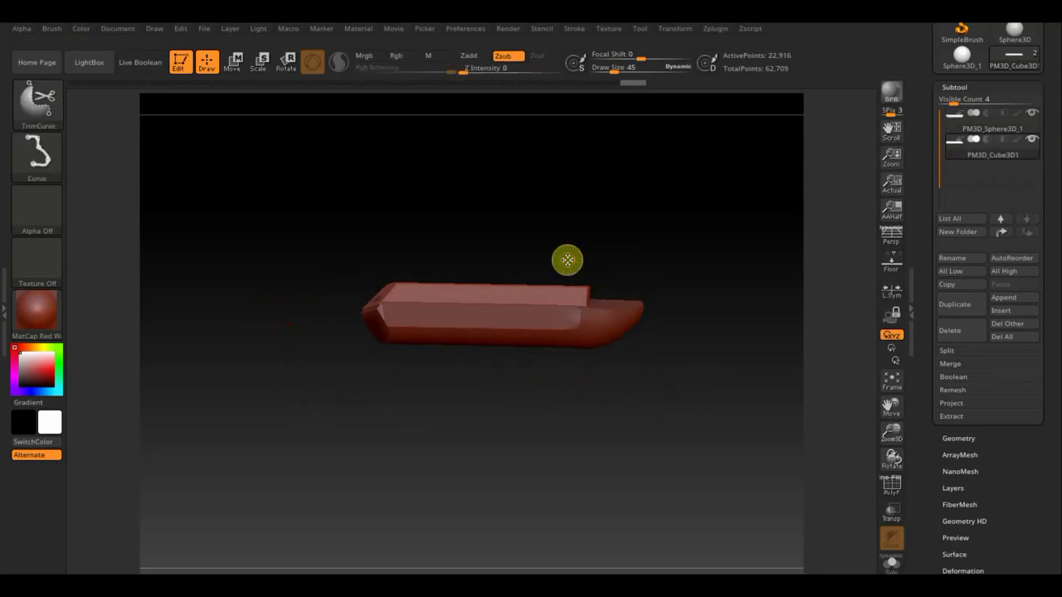
{"action": "mouse_move", "coordinate": [647, 365]}
{"action": "left_mouse_down", "text": "ctrl+shift"}
{"action": "mouse_move", "coordinate": [492, 177]}
{"action": "mouse_move", "coordinate": [507, 177]}
{"action": "mouse_move", "coordinate": [638, 351]}
{"action": "mouse_move", "coordinate": [627, 375]}
{"action": "mouse_move", "coordinate": [642, 351]}
{"action": "mouse_move", "coordinate": [641, 369]}
{"action": "mouse_move", "coordinate": [607, 403]}
{"action": "mouse_move", "coordinate": [563, 411]}
{"action": "mouse_move", "coordinate": [603, 401]}
{"action": "mouse_move", "coordinate": [602, 384]}
{"action": "mouse_move", "coordinate": [619, 471]}
{"action": "mouse_move", "coordinate": [629, 424]}
{"action": "mouse_move", "coordinate": [639, 456]}
{"action": "mouse_move", "coordinate": [625, 465]}
{"action": "left_mouse_up", "text": "ctrl+shift"}
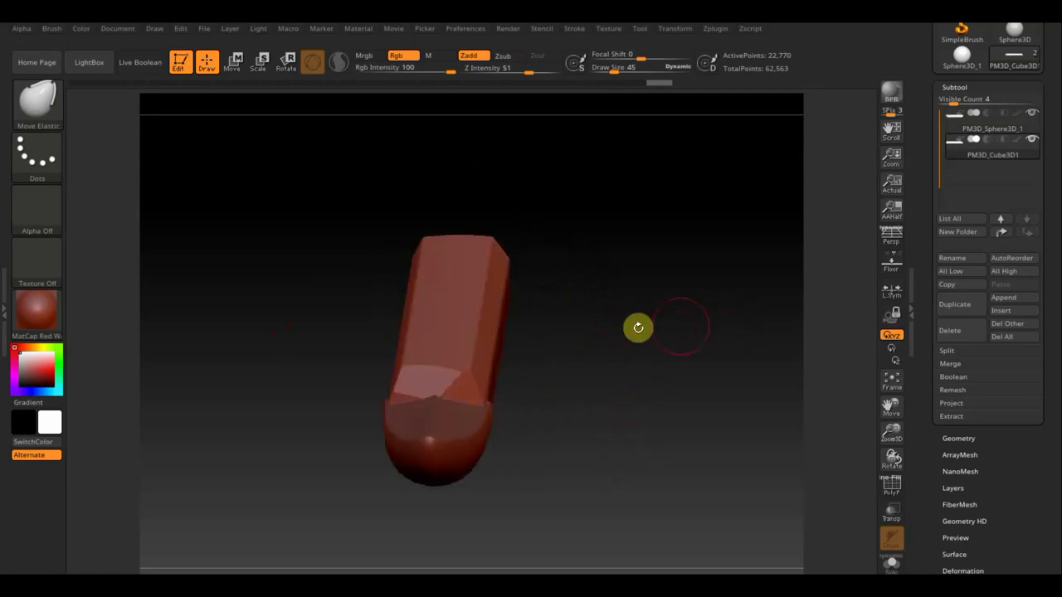
{"action": "mouse_move", "coordinate": [636, 327]}
{"action": "left_mouse_down"}
{"action": "mouse_move", "coordinate": [636, 404]}
{"action": "mouse_move", "coordinate": [616, 463]}
{"action": "mouse_move", "coordinate": [616, 437]}
{"action": "mouse_move", "coordinate": [598, 425]}
{"action": "left_mouse_up"}
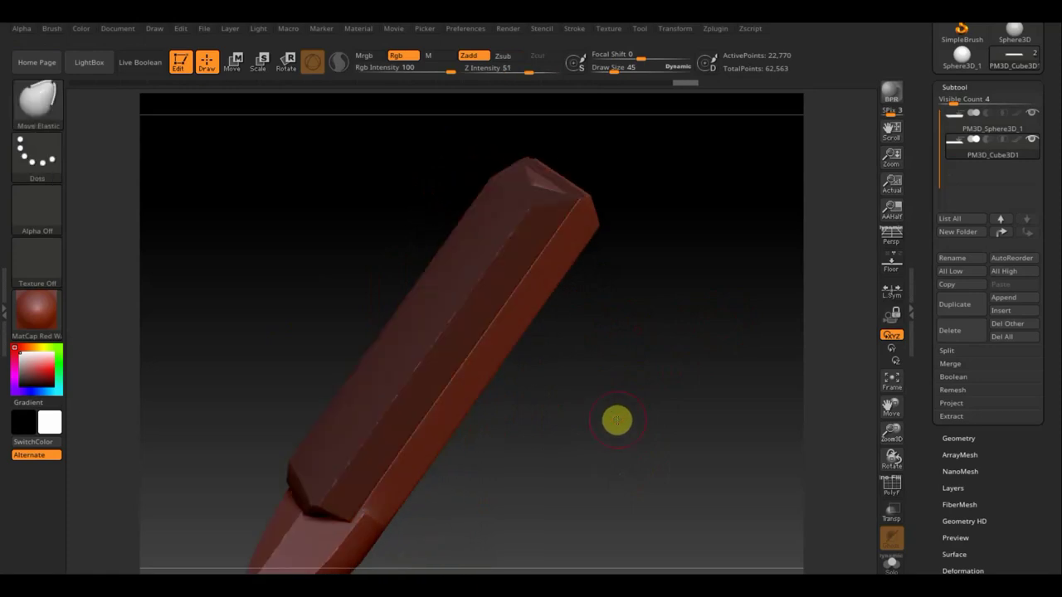
{"action": "key", "text": "ctrl+z"}
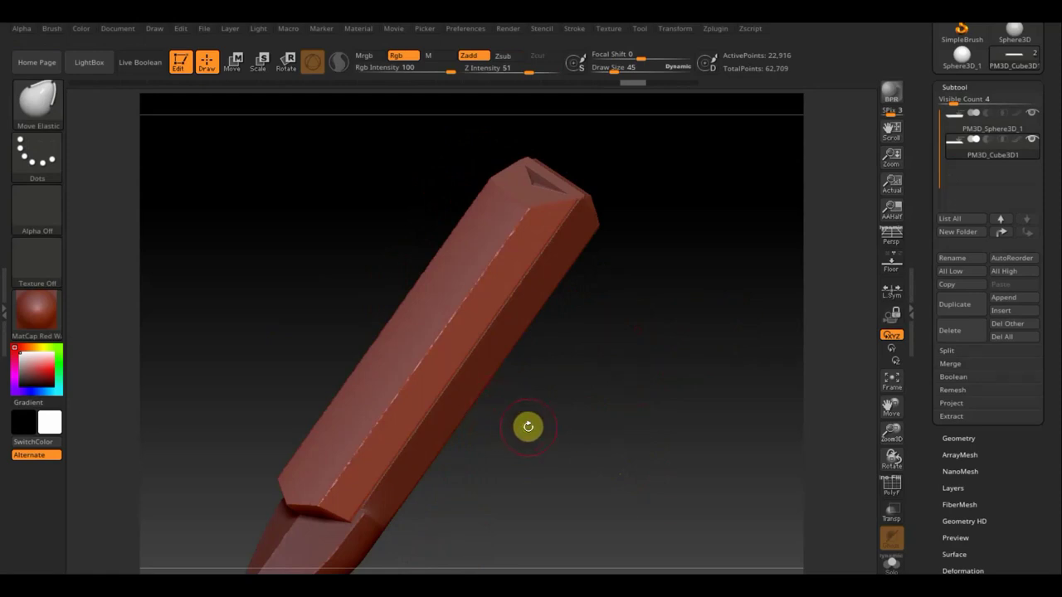
{"action": "mouse_move", "coordinate": [558, 446]}
{"action": "left_mouse_down"}
{"action": "mouse_move", "coordinate": [573, 470]}
{"action": "mouse_move", "coordinate": [538, 395]}
{"action": "left_mouse_up"}
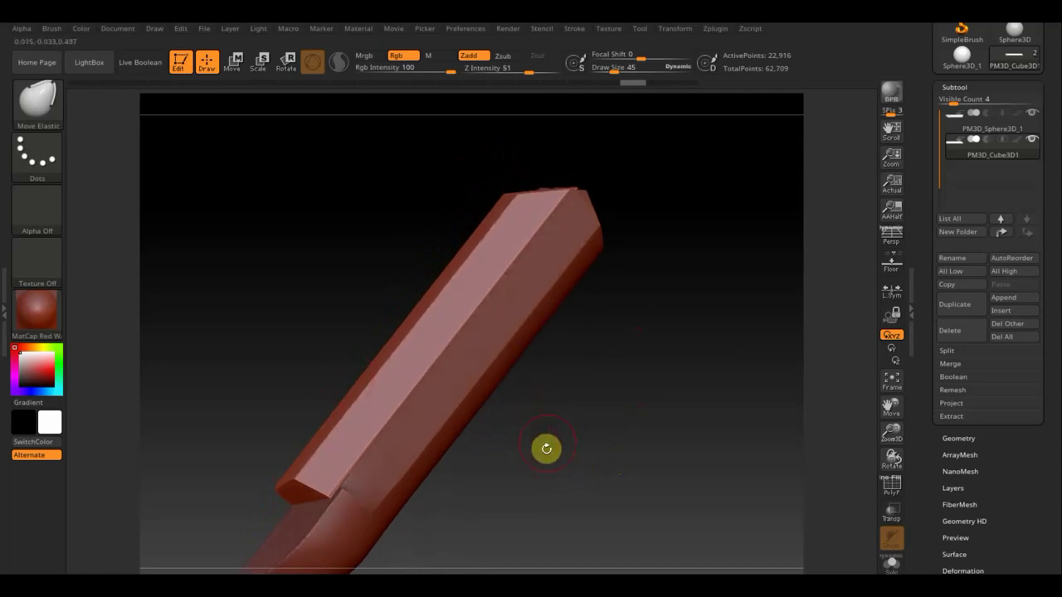
{"action": "mouse_move", "coordinate": [546, 449]}
{"action": "left_mouse_down"}
{"action": "mouse_move", "coordinate": [576, 367]}
{"action": "mouse_move", "coordinate": [545, 415]}
{"action": "mouse_move", "coordinate": [567, 363]}
{"action": "mouse_move", "coordinate": [499, 429]}
{"action": "left_mouse_up"}
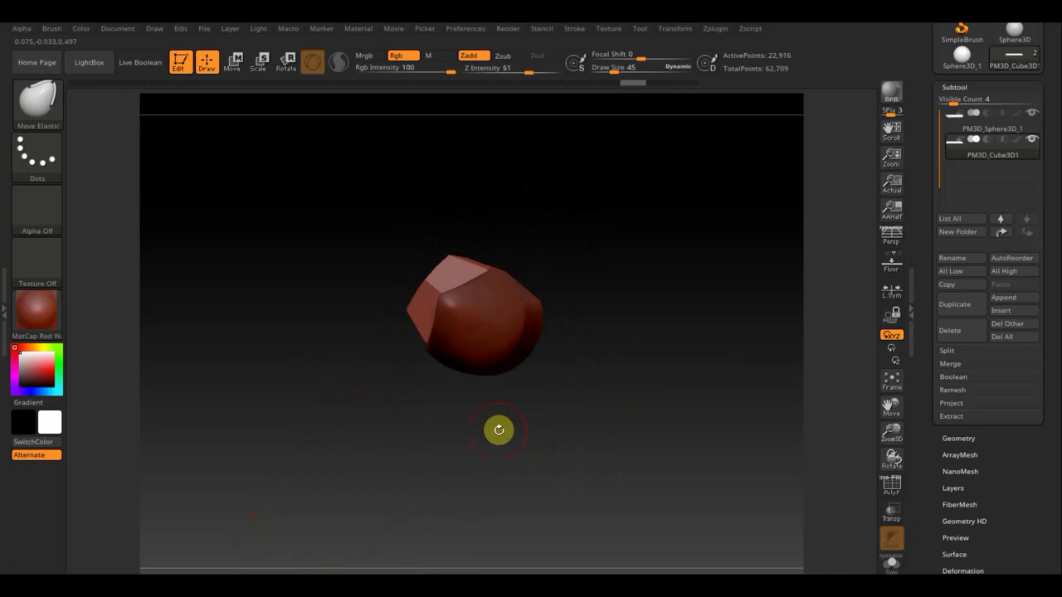
{"action": "mouse_move", "coordinate": [580, 443]}
{"action": "left_mouse_down"}
{"action": "mouse_move", "coordinate": [598, 348]}
{"action": "mouse_move", "coordinate": [572, 391]}
{"action": "mouse_move", "coordinate": [581, 423]}
{"action": "mouse_move", "coordinate": [550, 433]}
{"action": "mouse_move", "coordinate": [572, 450]}
{"action": "mouse_move", "coordinate": [579, 432]}
{"action": "left_mouse_up"}
- Slice a bevel off the cabin block's lower front end with TrimCurve
{"action": "key", "text": "ctrl+shift"}
{"action": "mouse_move", "coordinate": [304, 292]}
{"action": "left_mouse_down", "text": "ctrl+shift"}
{"action": "mouse_move", "coordinate": [377, 288]}
{"action": "mouse_move", "coordinate": [206, 177]}
{"action": "mouse_move", "coordinate": [292, 255]}
{"action": "mouse_move", "coordinate": [308, 327]}
{"action": "mouse_move", "coordinate": [310, 299]}
{"action": "left_mouse_up", "text": "ctrl+shift"}
{"action": "mouse_move", "coordinate": [503, 351]}
{"action": "left_mouse_down"}
{"action": "mouse_move", "coordinate": [621, 379]}
{"action": "mouse_move", "coordinate": [624, 360]}
{"action": "left_mouse_up"}
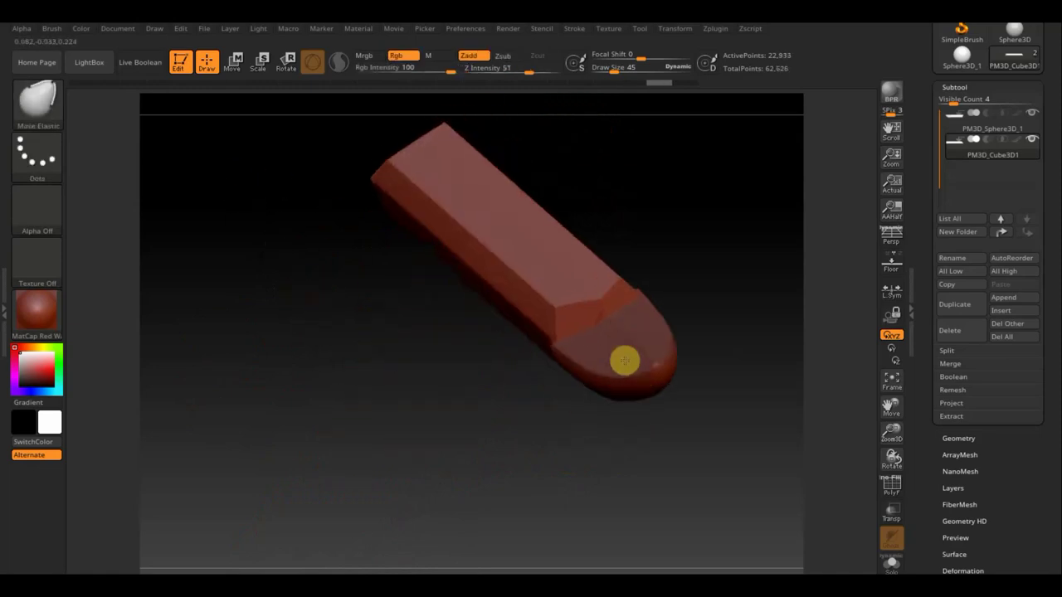
{"action": "left_click_drag", "start_coordinate": [534, 429], "coordinate": [584, 399], "text": "shift"}
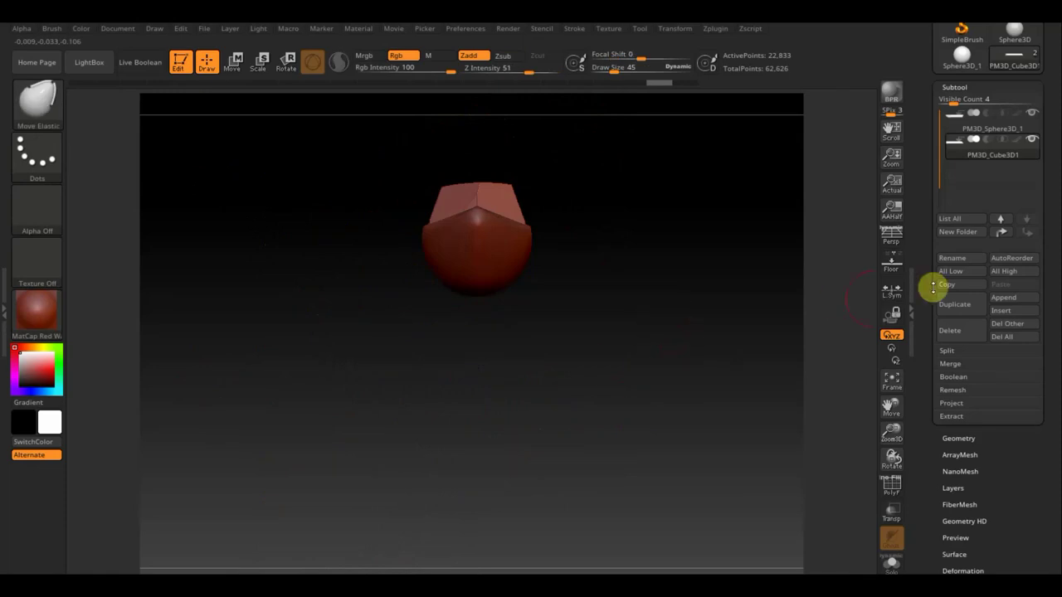
{"action": "left_click", "coordinate": [948, 440]}
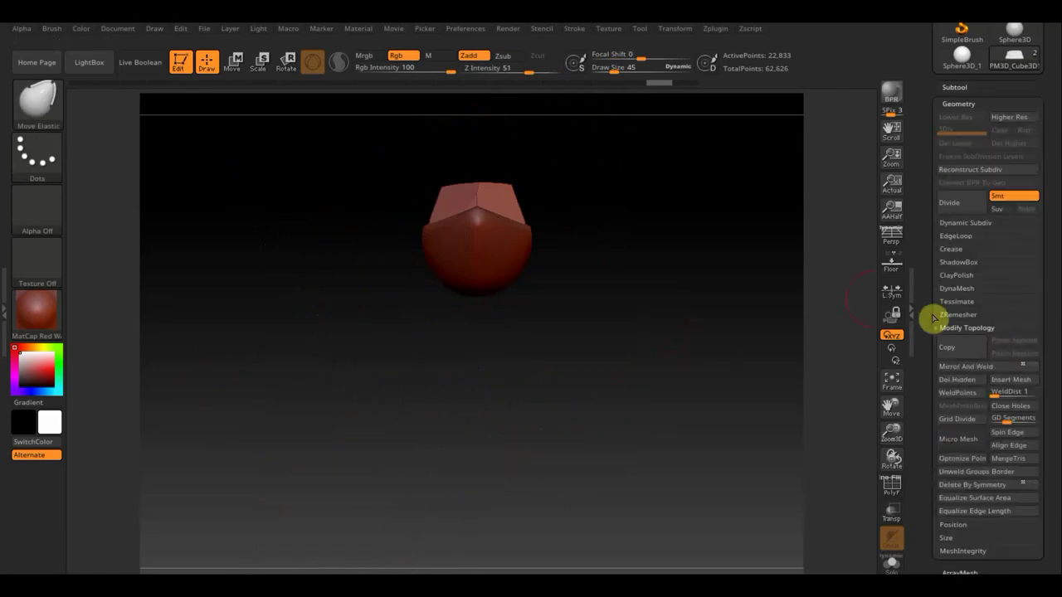
- Mirror and weld the cabin block's bevelled end, check both ends, and show the subtool list
{"action": "left_click", "coordinate": [987, 367]}
{"action": "mouse_move", "coordinate": [589, 366]}
{"action": "left_mouse_down"}
{"action": "mouse_move", "coordinate": [576, 393]}
{"action": "mouse_move", "coordinate": [519, 388]}
{"action": "mouse_move", "coordinate": [345, 327]}
{"action": "left_mouse_up"}
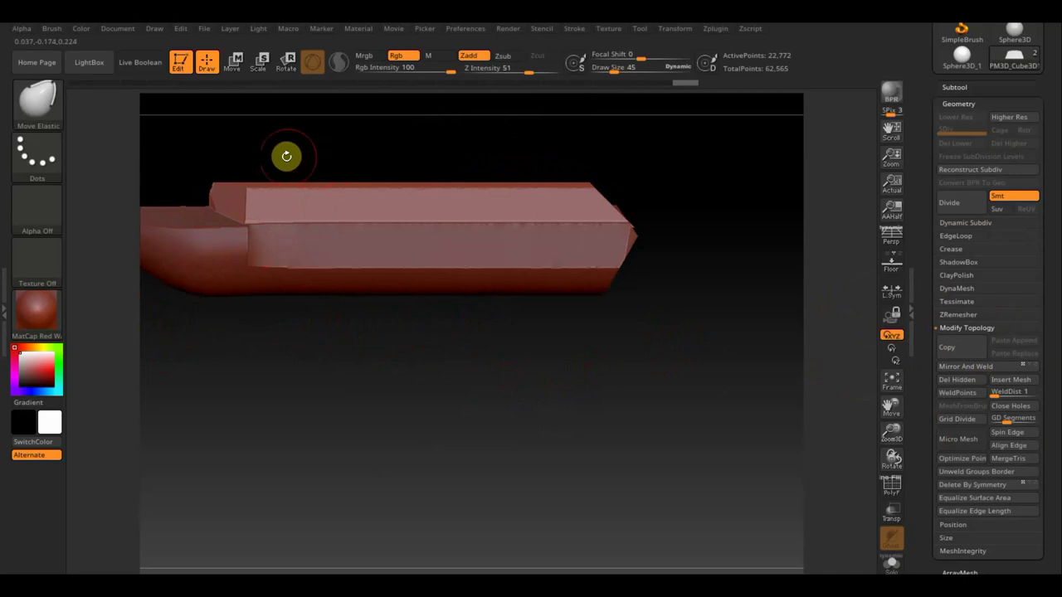
{"action": "mouse_move", "coordinate": [287, 154]}
{"action": "left_mouse_down"}
{"action": "mouse_move", "coordinate": [337, 233]}
{"action": "mouse_move", "coordinate": [364, 166]}
{"action": "mouse_move", "coordinate": [714, 297]}
{"action": "left_mouse_up"}
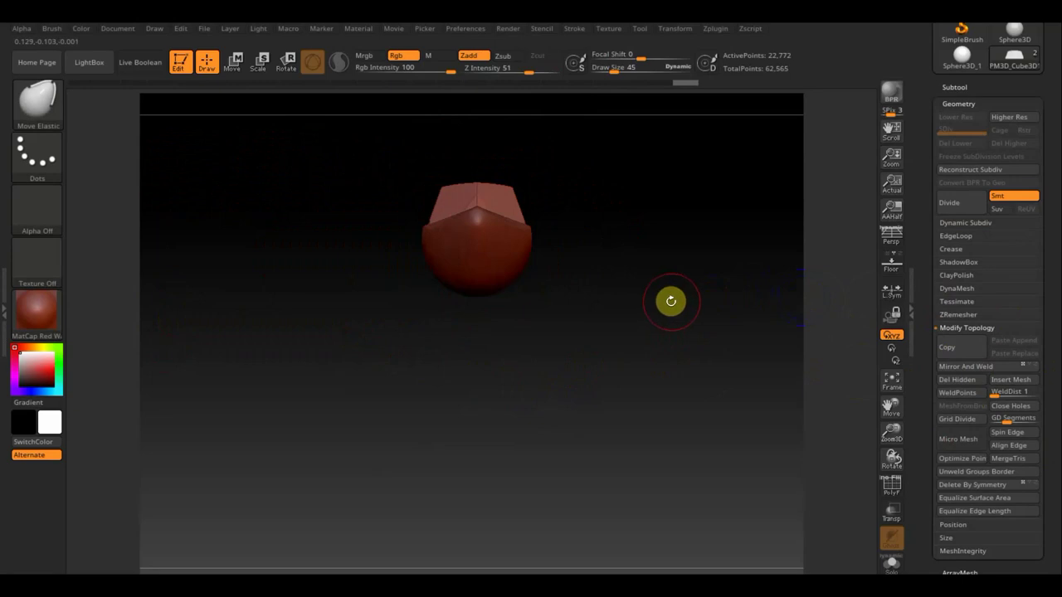
{"action": "mouse_move", "coordinate": [671, 301]}
{"action": "left_mouse_down"}
{"action": "mouse_move", "coordinate": [640, 399]}
{"action": "mouse_move", "coordinate": [639, 387]}
{"action": "left_mouse_up"}
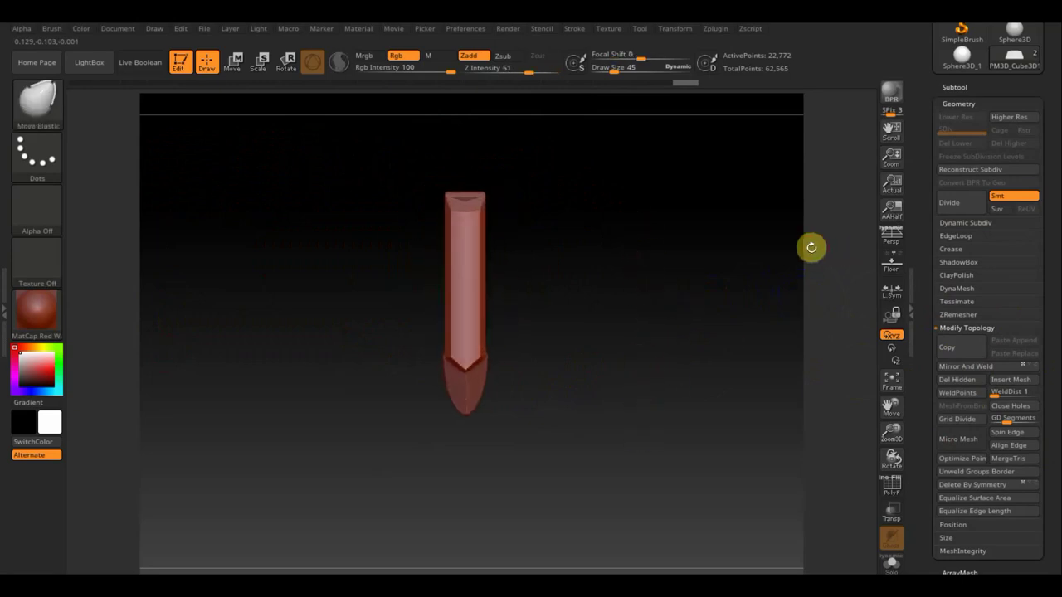
{"action": "left_click", "coordinate": [958, 86]}
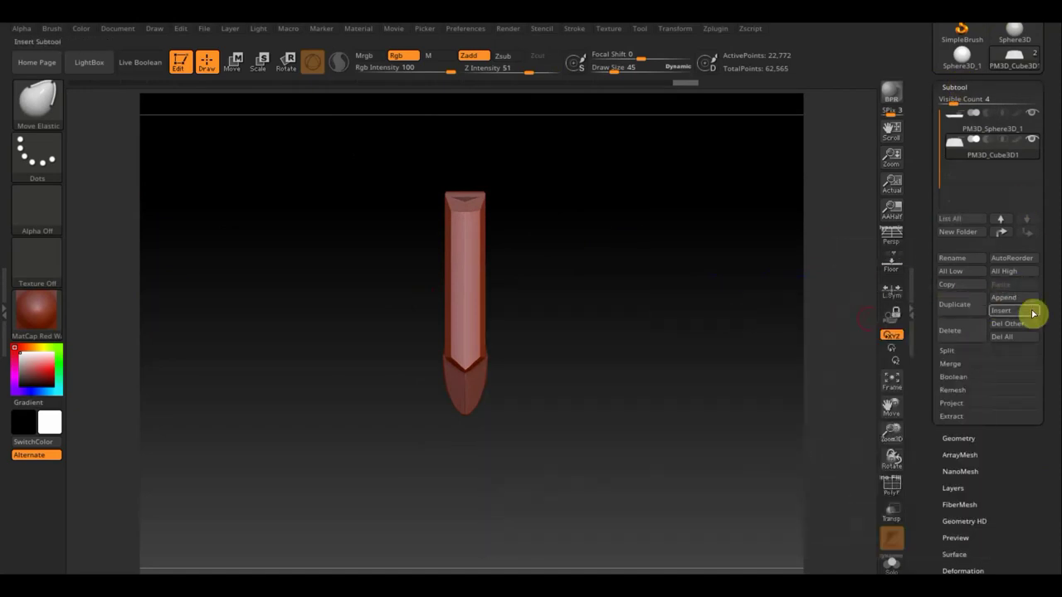
- Insert a new cube as a separate subtool and select it for transforming
{"action": "left_click", "coordinate": [1014, 303]}
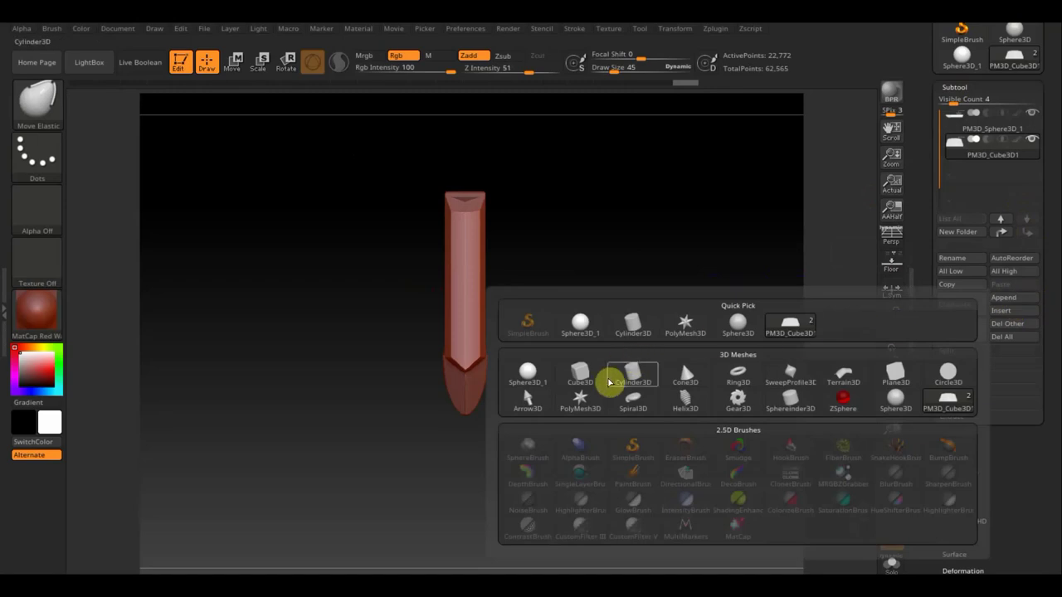
{"action": "left_click", "coordinate": [572, 376]}
{"action": "mouse_move", "coordinate": [988, 172]}
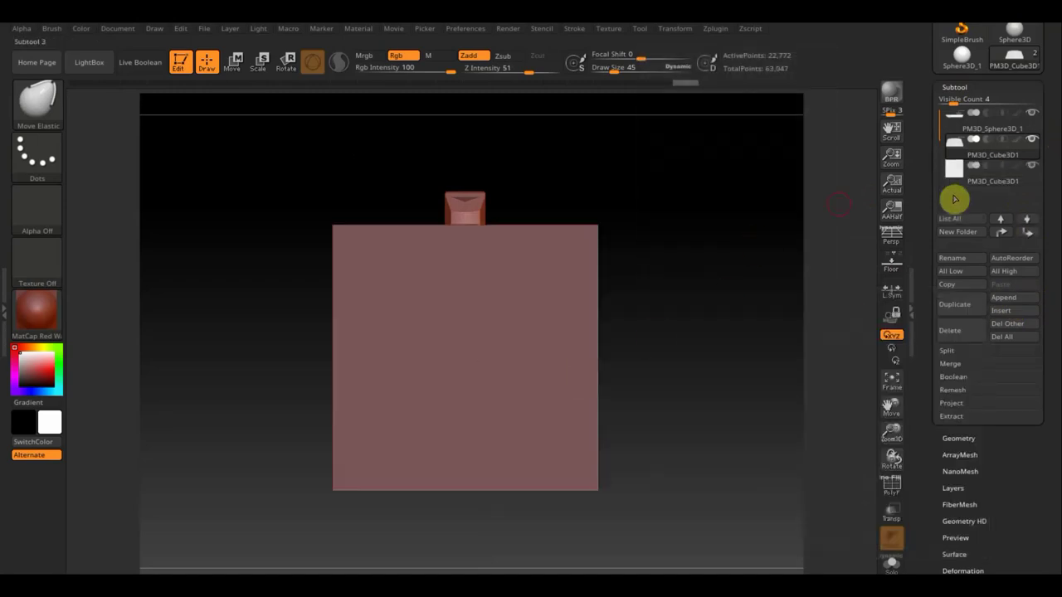
{"action": "left_click", "coordinate": [967, 184]}
{"action": "left_click", "coordinate": [234, 61]}
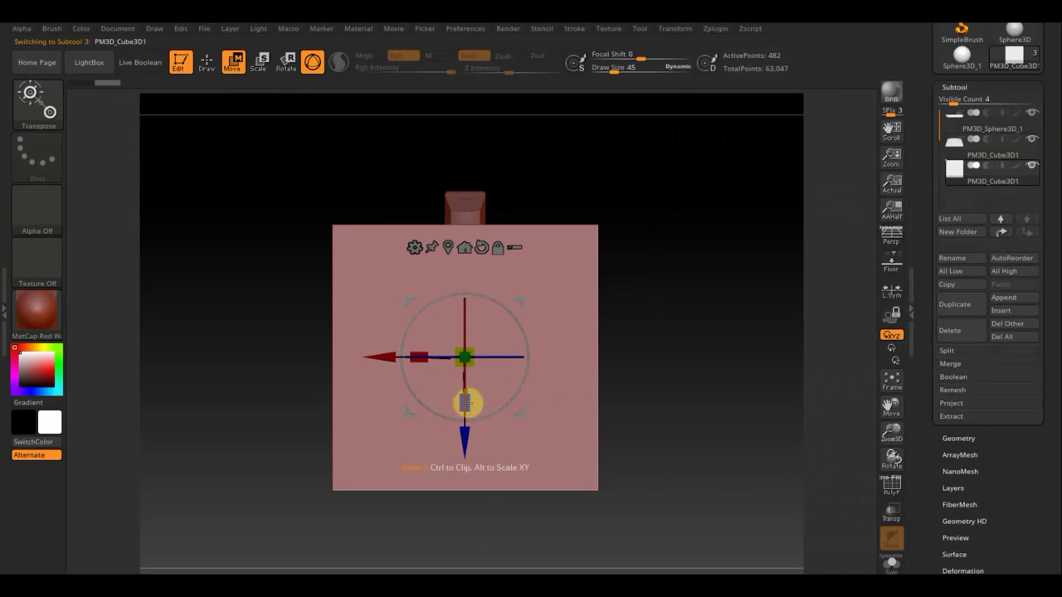
- Flatten the new cube with the Y scale handle into a thin plank
{"action": "mouse_move", "coordinate": [473, 405]}
{"action": "left_mouse_down"}
{"action": "mouse_move", "coordinate": [461, 223]}
{"action": "mouse_move", "coordinate": [457, 284]}
{"action": "mouse_move", "coordinate": [457, 270]}
{"action": "left_mouse_up"}
{"action": "mouse_move", "coordinate": [462, 457]}
{"action": "left_mouse_down"}
{"action": "mouse_move", "coordinate": [484, 349]}
{"action": "mouse_move", "coordinate": [490, 368]}
{"action": "left_mouse_up"}
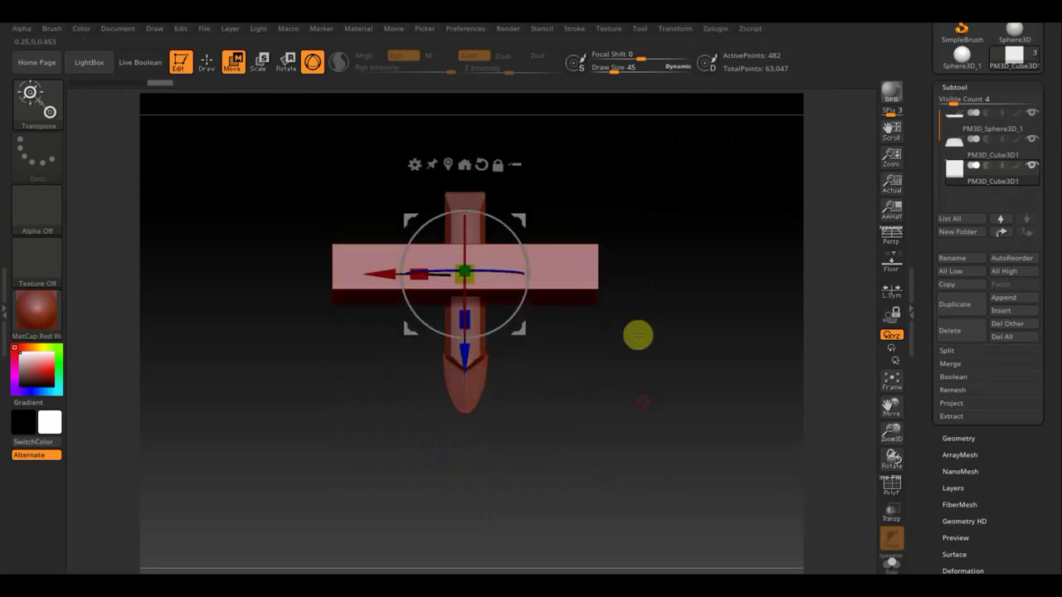
{"action": "mouse_move", "coordinate": [636, 334]}
{"action": "left_mouse_down"}
{"action": "mouse_move", "coordinate": [656, 274]}
{"action": "mouse_move", "coordinate": [562, 240]}
{"action": "left_mouse_up"}
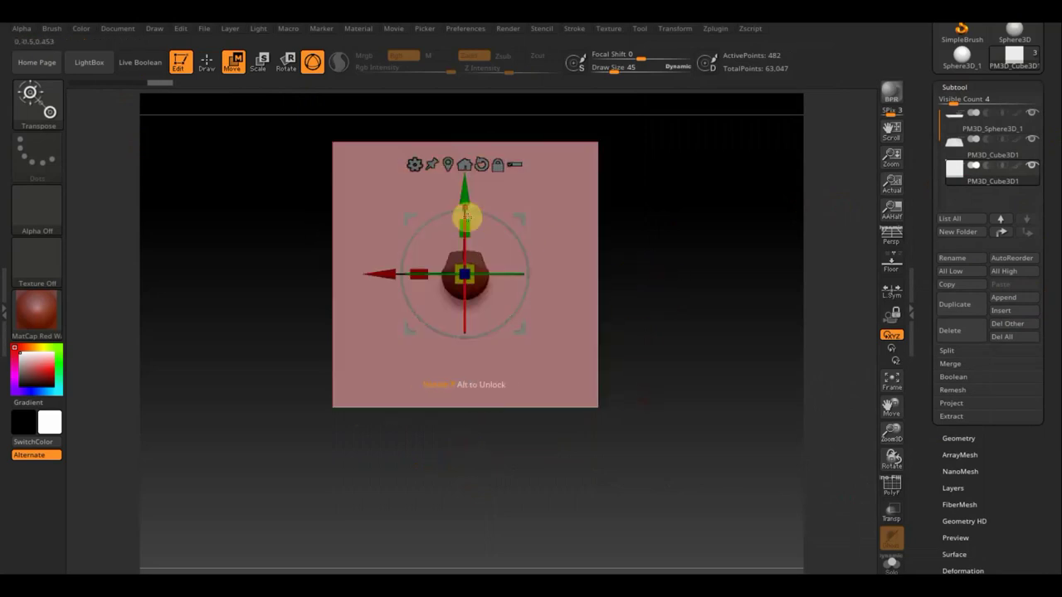
{"action": "left_click_drag", "start_coordinate": [467, 233], "coordinate": [468, 274]}
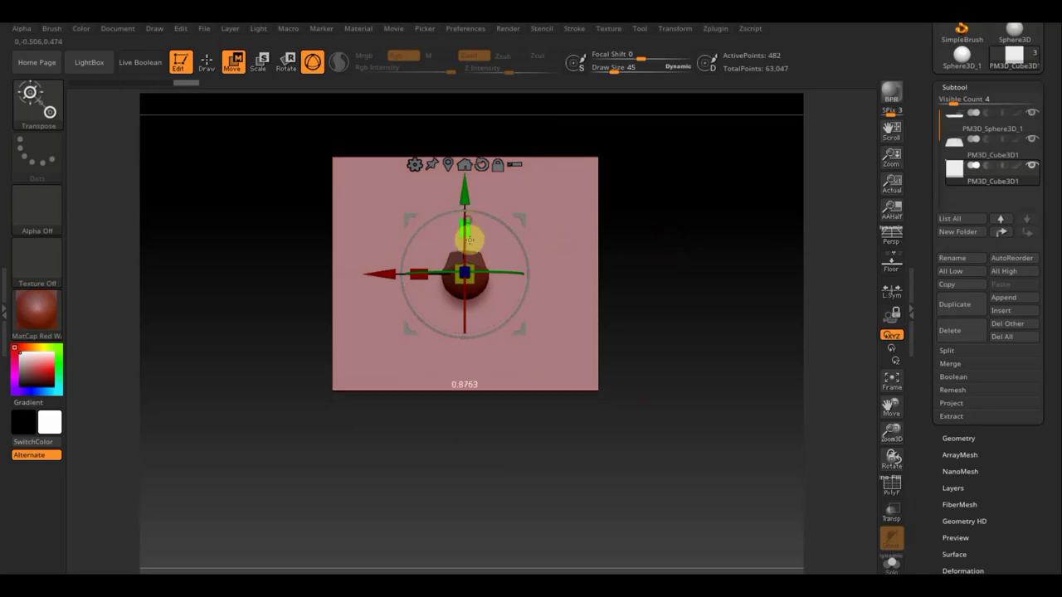
{"action": "left_click_drag", "start_coordinate": [467, 220], "coordinate": [464, 348], "text": "ctrl"}
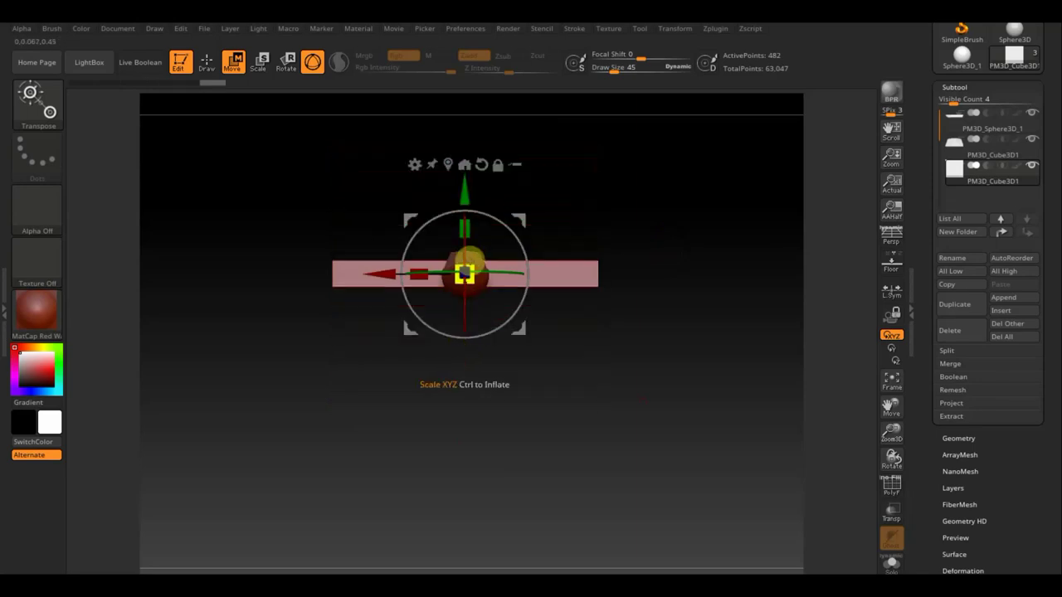
{"action": "left_click_drag", "start_coordinate": [465, 227], "coordinate": [466, 237], "text": "ctrl"}
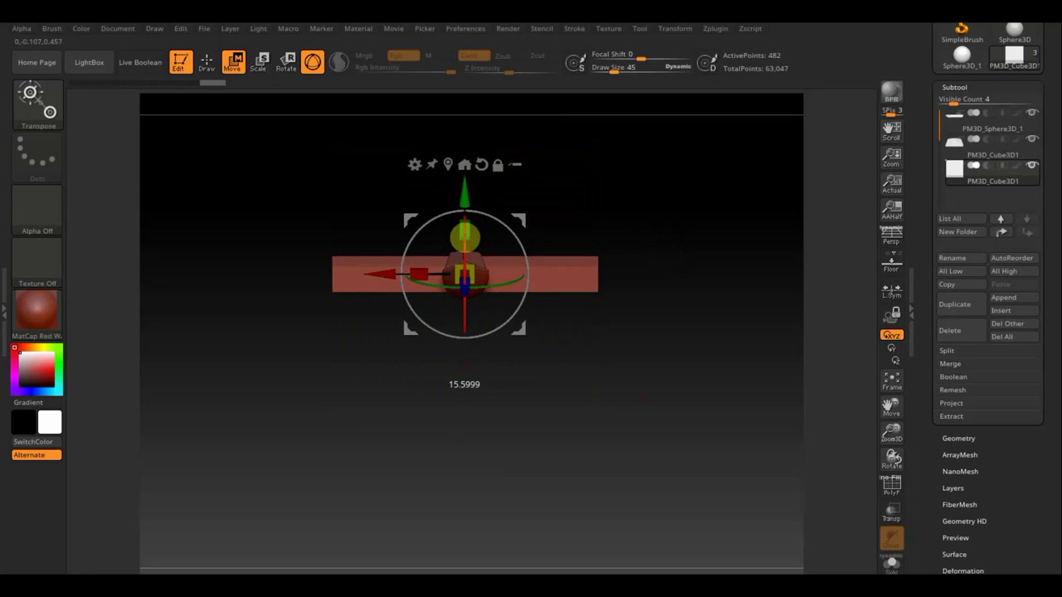
{"action": "key", "text": "ctrl+shift"}
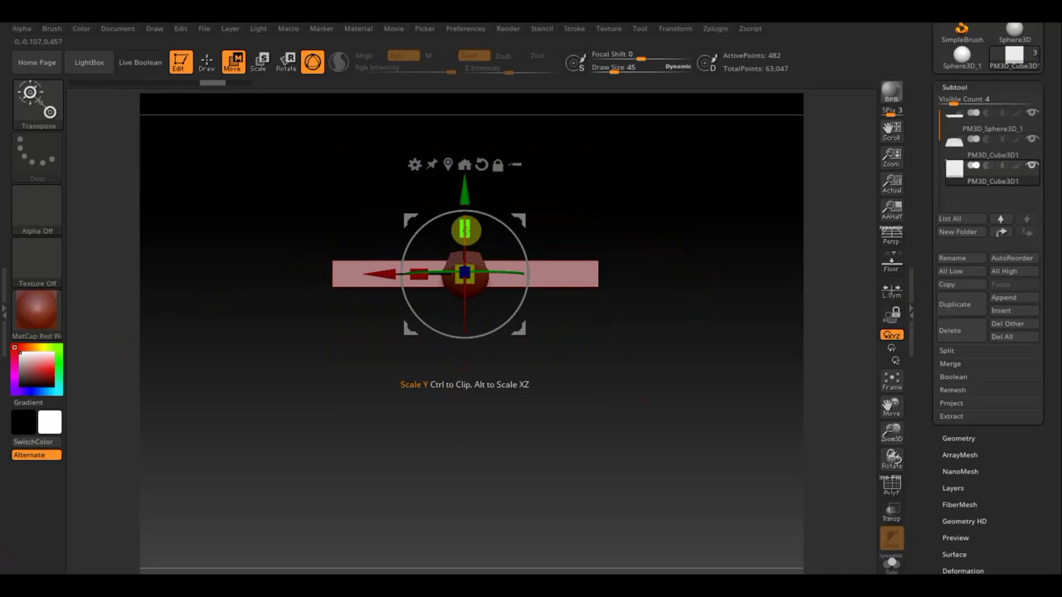
{"action": "left_click_drag", "start_coordinate": [466, 229], "coordinate": [469, 292]}
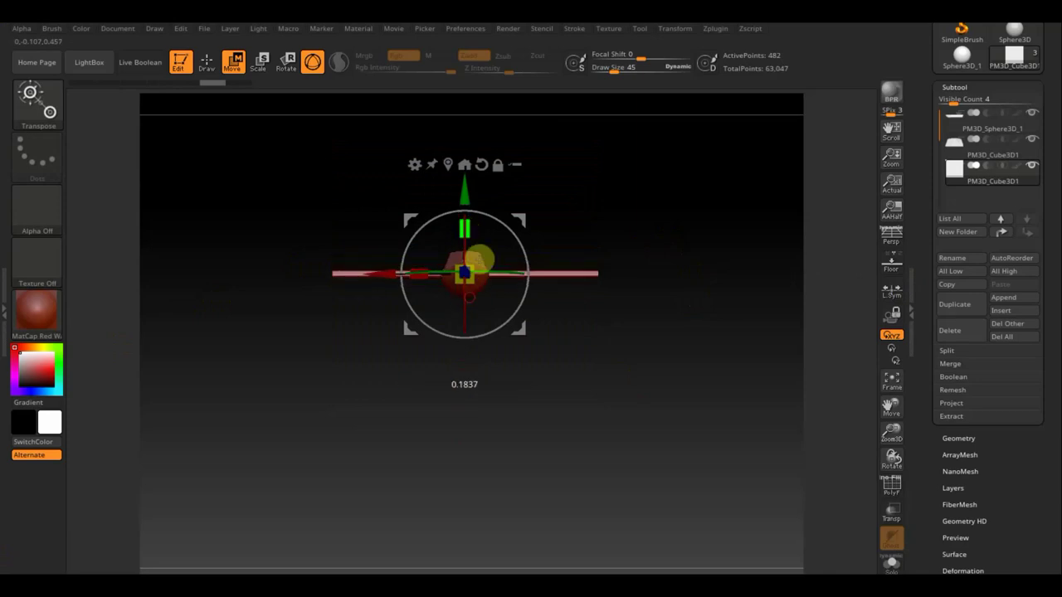
- Snap to a front view and slide the wing plank along its long axis across the hull
{"action": "left_click_drag", "start_coordinate": [467, 192], "coordinate": [467, 181]}
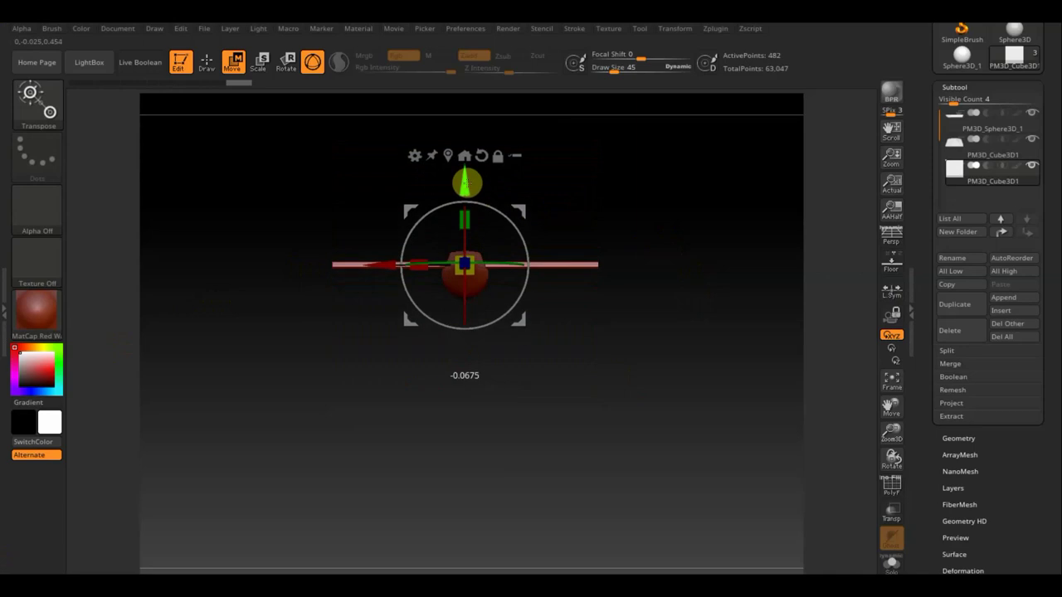
{"action": "mouse_move", "coordinate": [673, 221]}
{"action": "left_mouse_down"}
{"action": "mouse_move", "coordinate": [659, 255]}
{"action": "mouse_move", "coordinate": [683, 401]}
{"action": "left_mouse_up"}
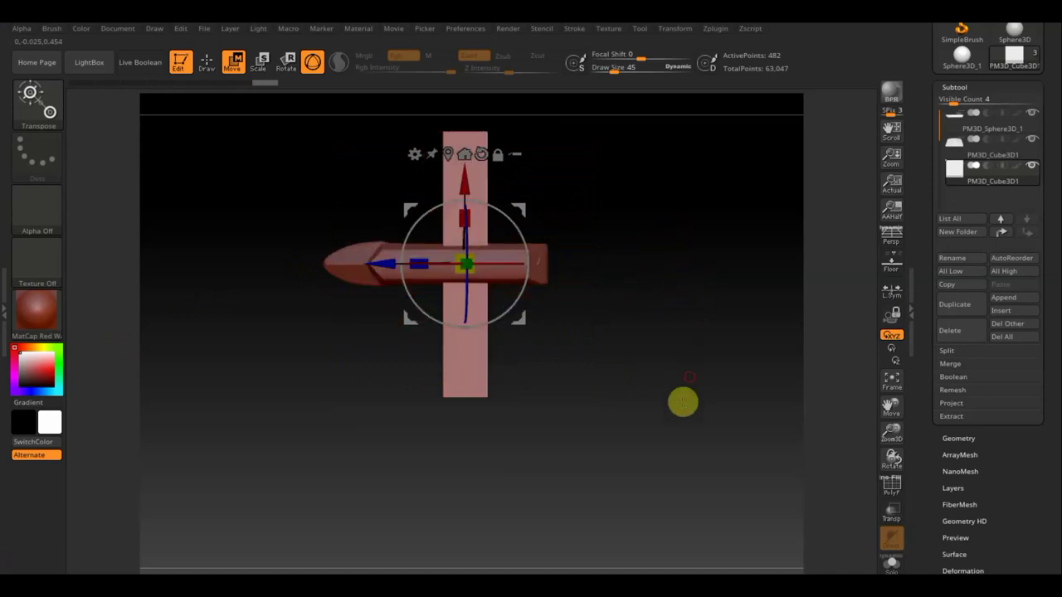
{"action": "left_click_drag", "start_coordinate": [682, 244], "coordinate": [644, 320], "text": "alt"}
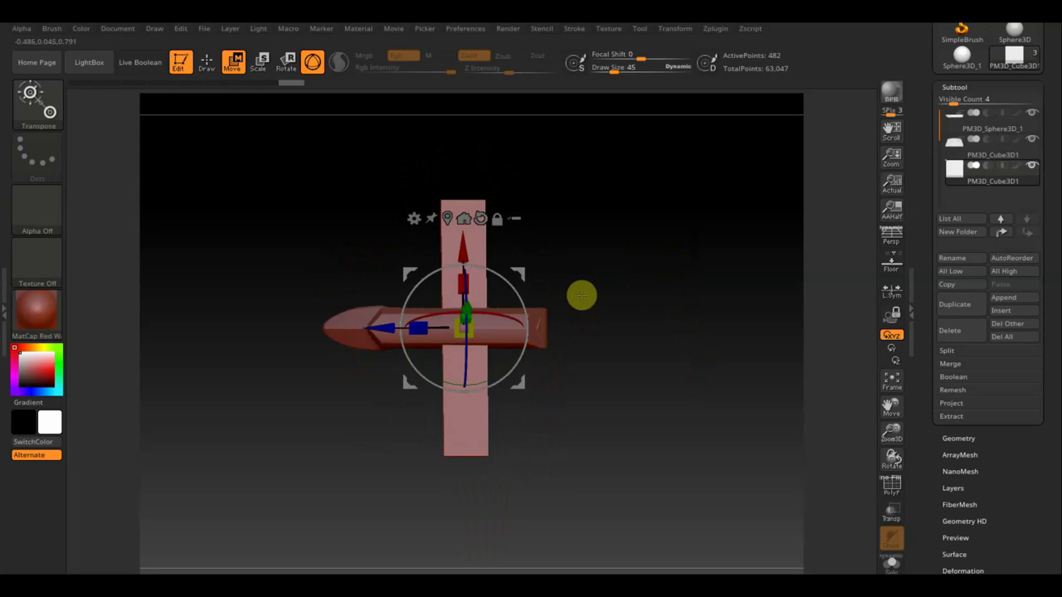
{"action": "key", "text": "ctrl"}
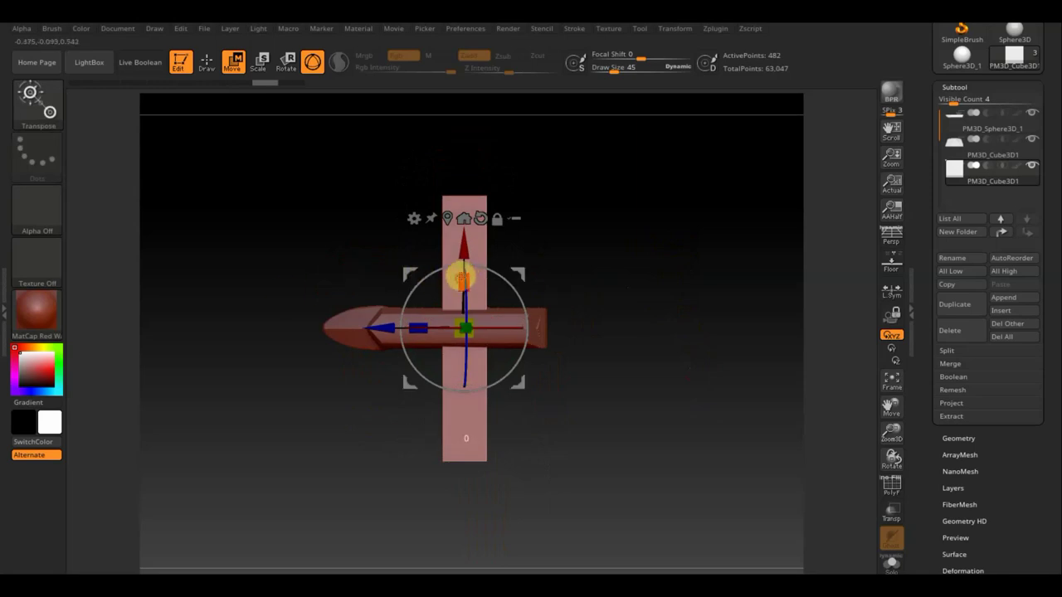
{"action": "mouse_move", "coordinate": [462, 278]}
{"action": "left_mouse_down"}
{"action": "mouse_move", "coordinate": [462, 214]}
{"action": "mouse_move", "coordinate": [617, 244]}
{"action": "mouse_move", "coordinate": [732, 349]}
{"action": "mouse_move", "coordinate": [710, 292]}
{"action": "left_mouse_up"}
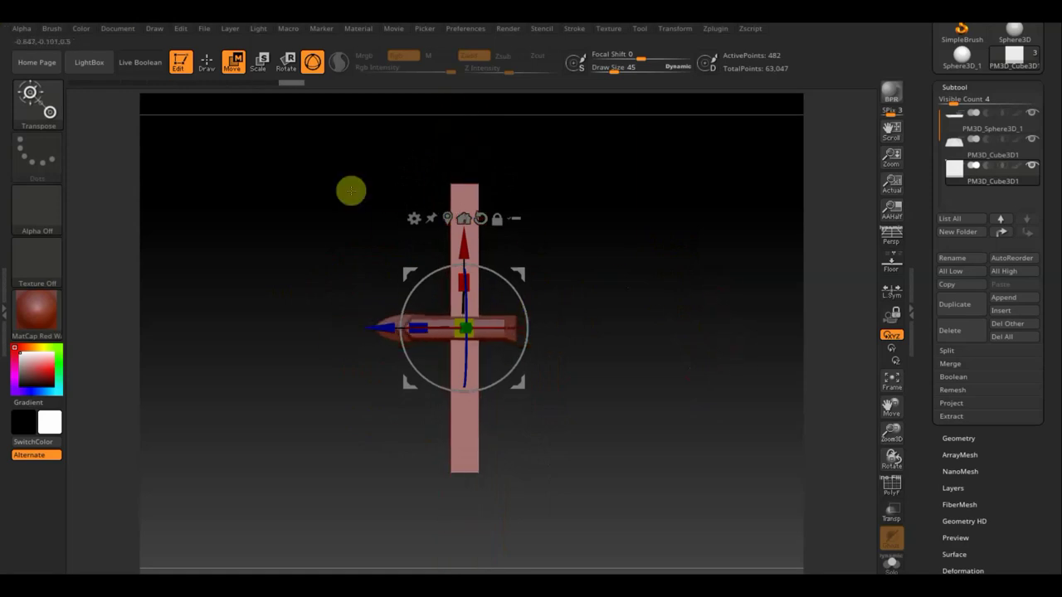
{"action": "left_click", "coordinate": [207, 63]}
- Clip the wing plank's top end round with ClipCircle ellipses
{"action": "key", "text": "ctrl+shift"}
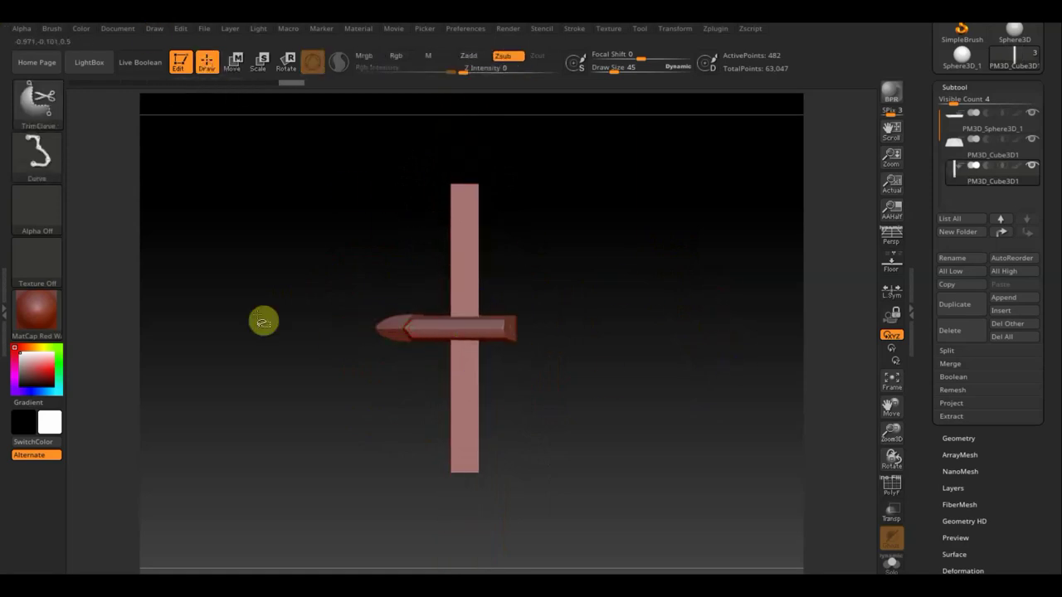
{"action": "left_click", "coordinate": [35, 112]}
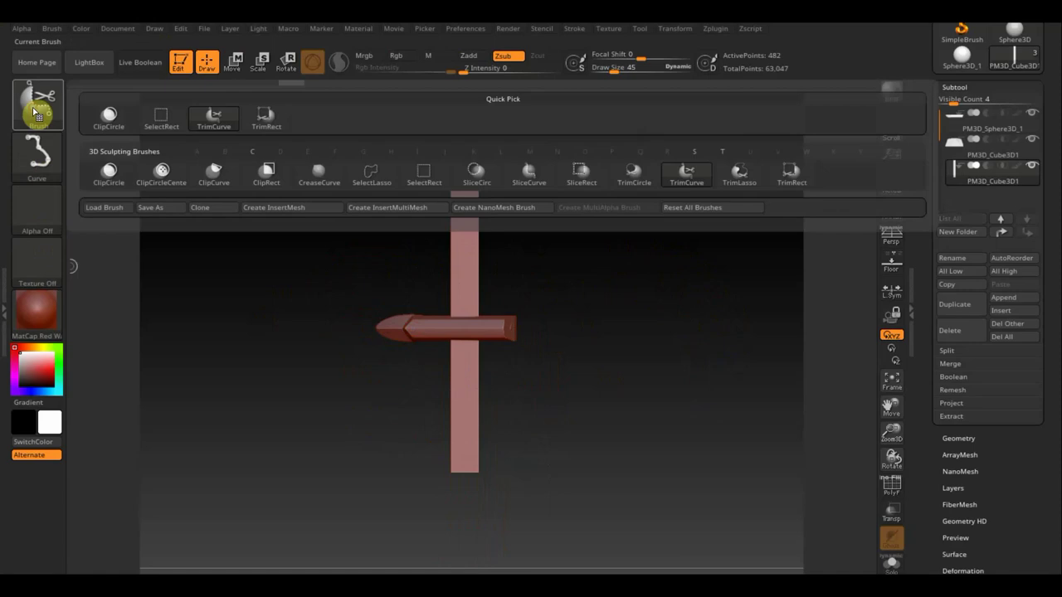
{"action": "left_click", "coordinate": [112, 172]}
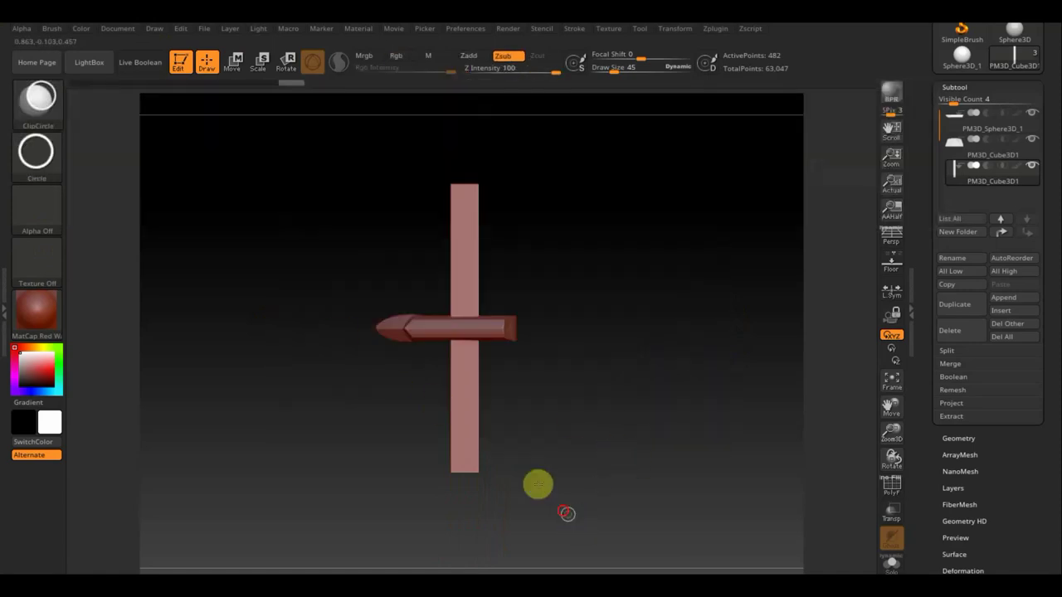
{"action": "mouse_move", "coordinate": [564, 510]}
{"action": "left_mouse_down", "text": "ctrl+shift"}
{"action": "mouse_move", "coordinate": [369, 193]}
{"action": "mouse_move", "coordinate": [392, 188]}
{"action": "left_mouse_up", "text": "ctrl+shift"}
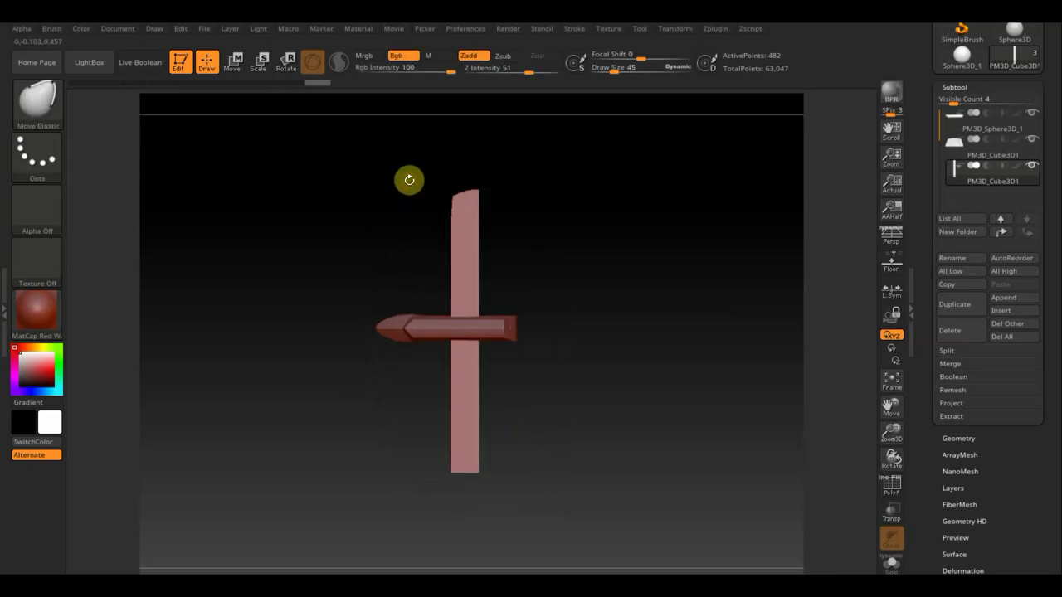
{"action": "mouse_move", "coordinate": [424, 194]}
{"action": "left_mouse_down", "text": "ctrl+shift"}
{"action": "mouse_move", "coordinate": [468, 285]}
{"action": "mouse_move", "coordinate": [510, 450]}
{"action": "left_mouse_up", "text": "ctrl+shift"}
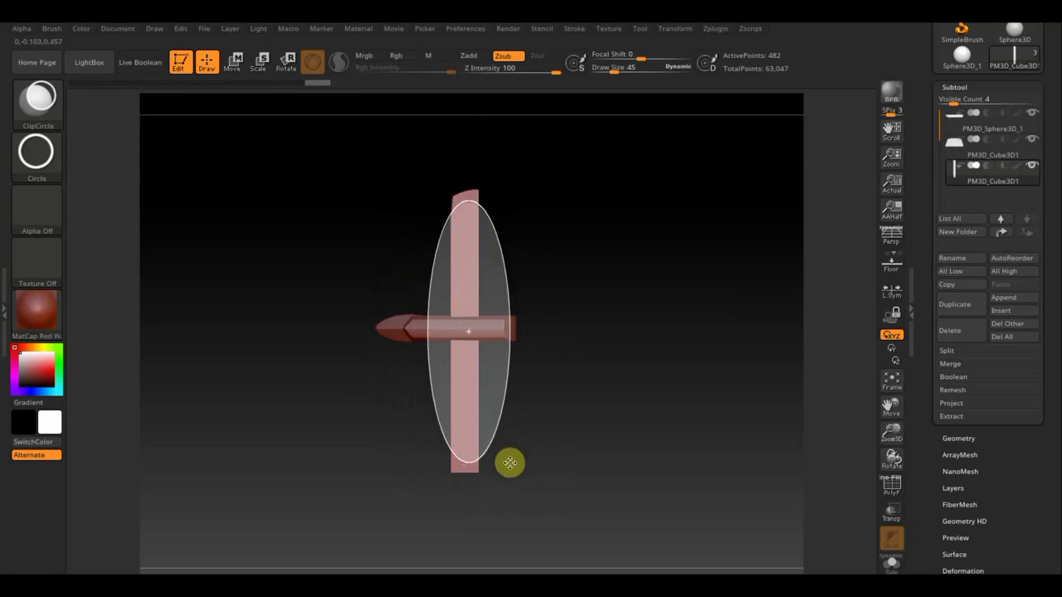
{"action": "mouse_move", "coordinate": [510, 450]}
{"action": "left_mouse_down", "text": "ctrl+shift"}
{"action": "mouse_move", "coordinate": [553, 495]}
{"action": "mouse_move", "coordinate": [546, 519]}
{"action": "mouse_move", "coordinate": [533, 517]}
{"action": "mouse_move", "coordinate": [544, 513]}
{"action": "left_mouse_up", "text": "ctrl+shift"}
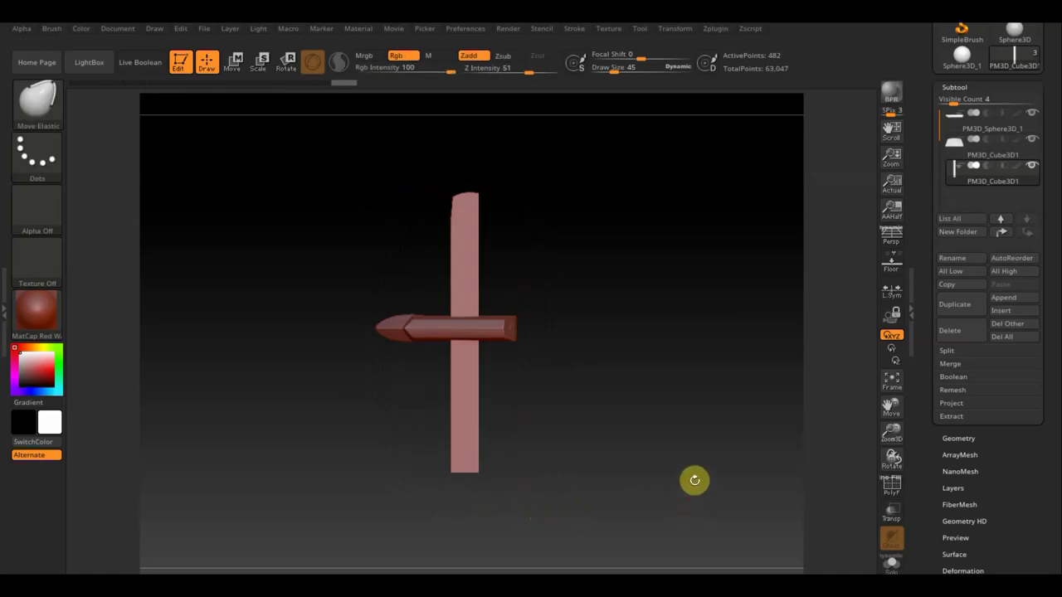
- From a side view, toggle the seaplane blueprint with Shift+Z to compare the wing
{"action": "left_click", "coordinate": [971, 434]}
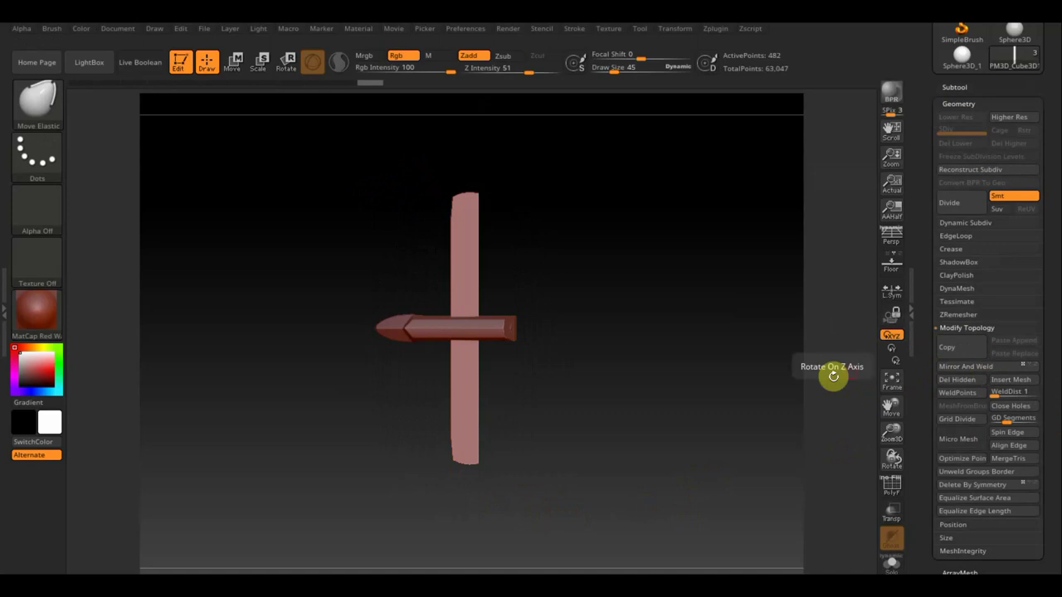
{"action": "mouse_move", "coordinate": [689, 422]}
{"action": "left_mouse_down", "text": "shift"}
{"action": "mouse_move", "coordinate": [677, 330]}
{"action": "mouse_move", "coordinate": [664, 427]}
{"action": "left_mouse_up", "text": "shift"}
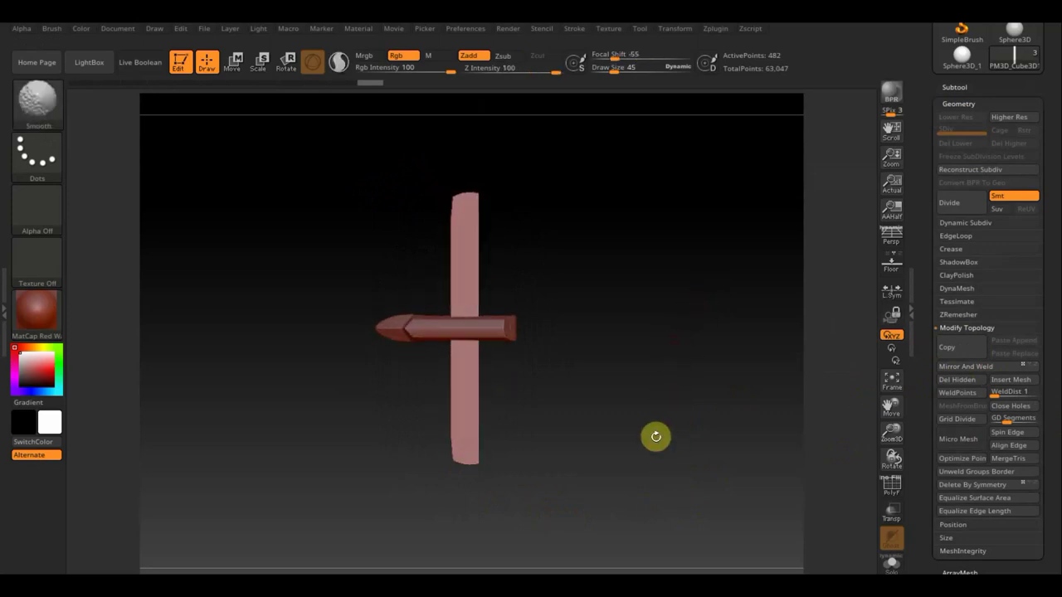
{"action": "key", "text": "shift+z"}
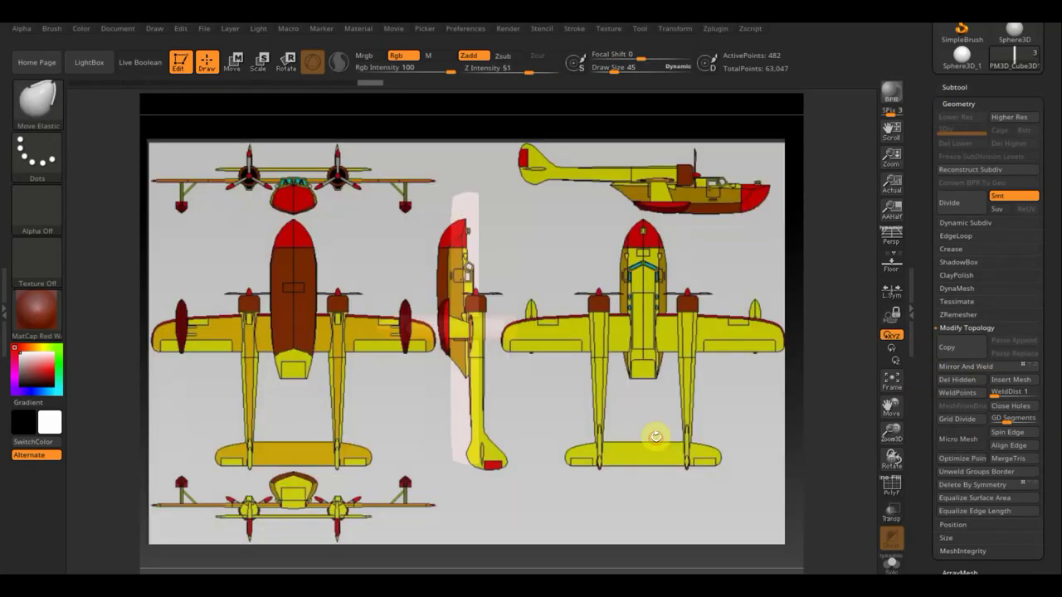
{"action": "key", "text": "shift+z"}
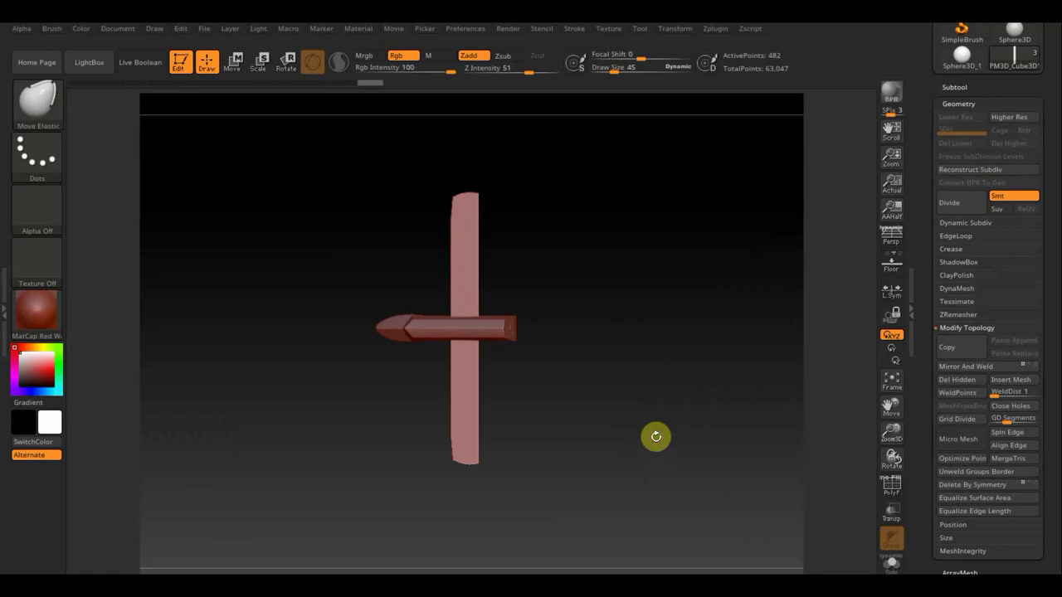
{"action": "key", "text": "shift"}
{"action": "key", "text": "shift+z"}
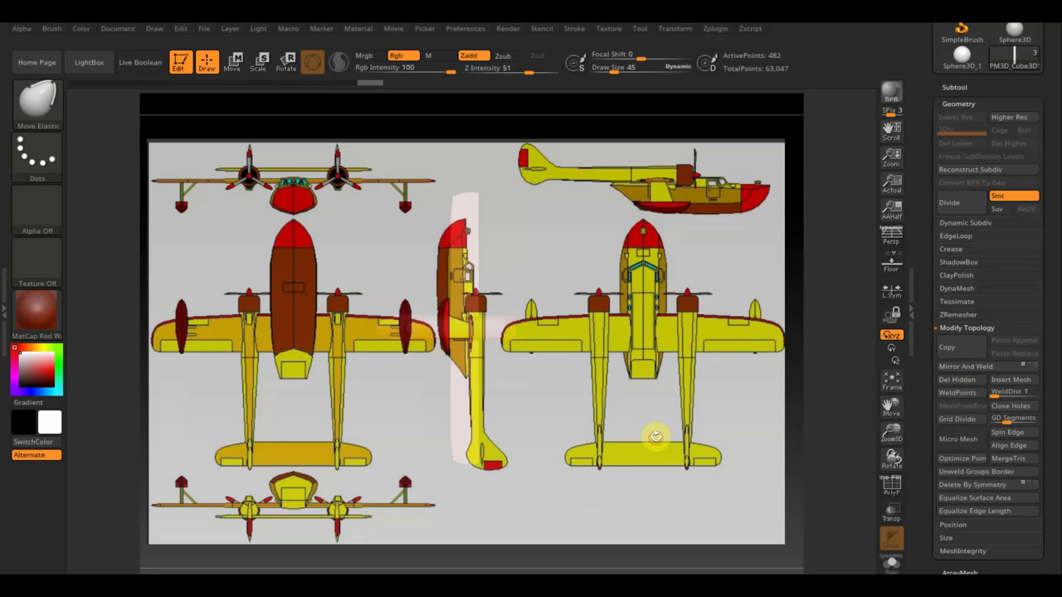
{"action": "key", "text": "shift"}
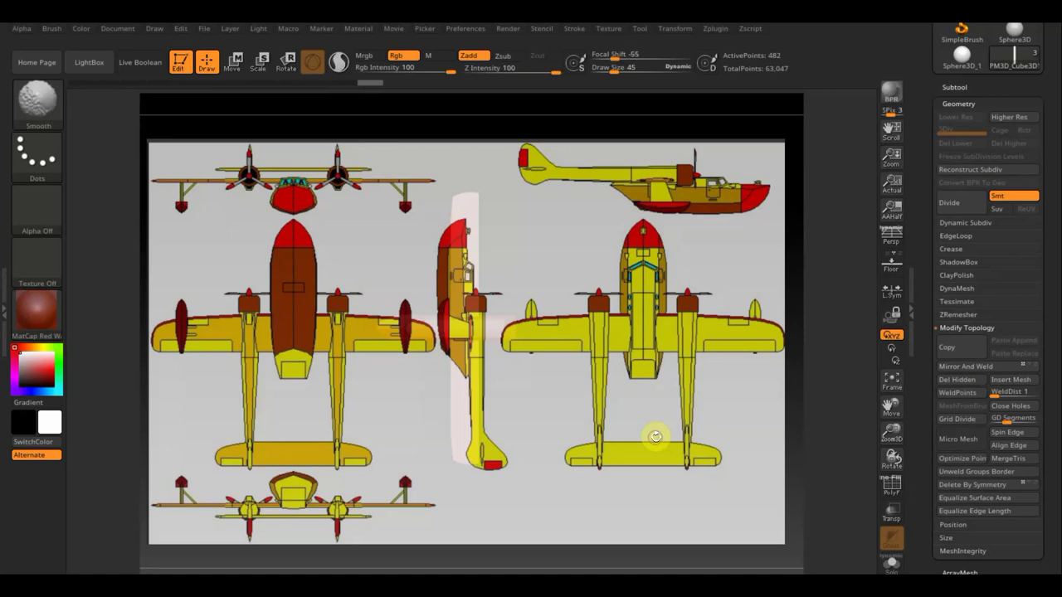
{"action": "key", "text": "shift+z"}
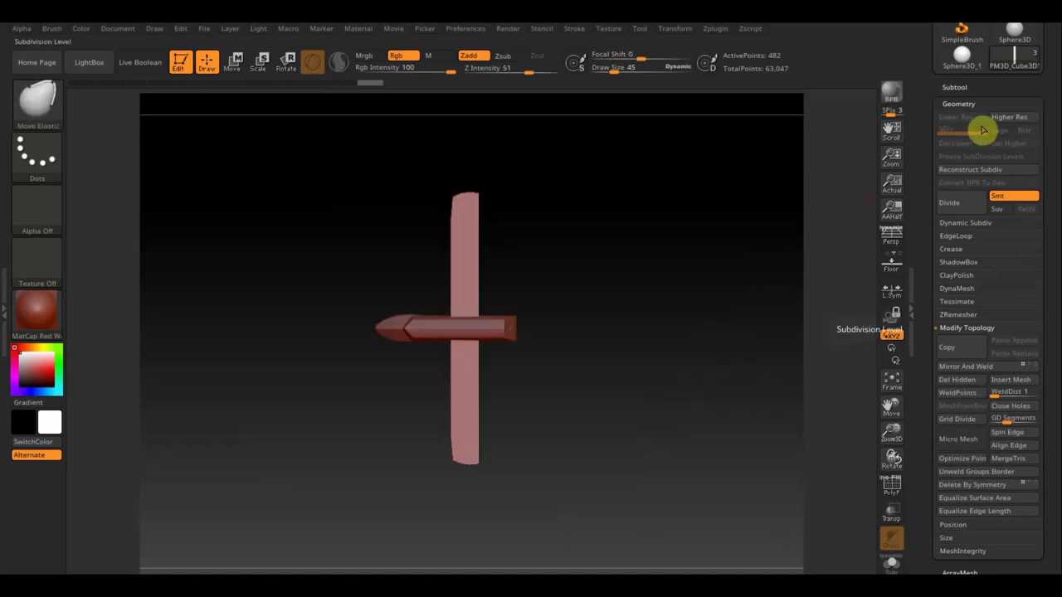
- Insert a cylinder as a new subtool and orient the view onto it
{"action": "left_click", "coordinate": [955, 85]}
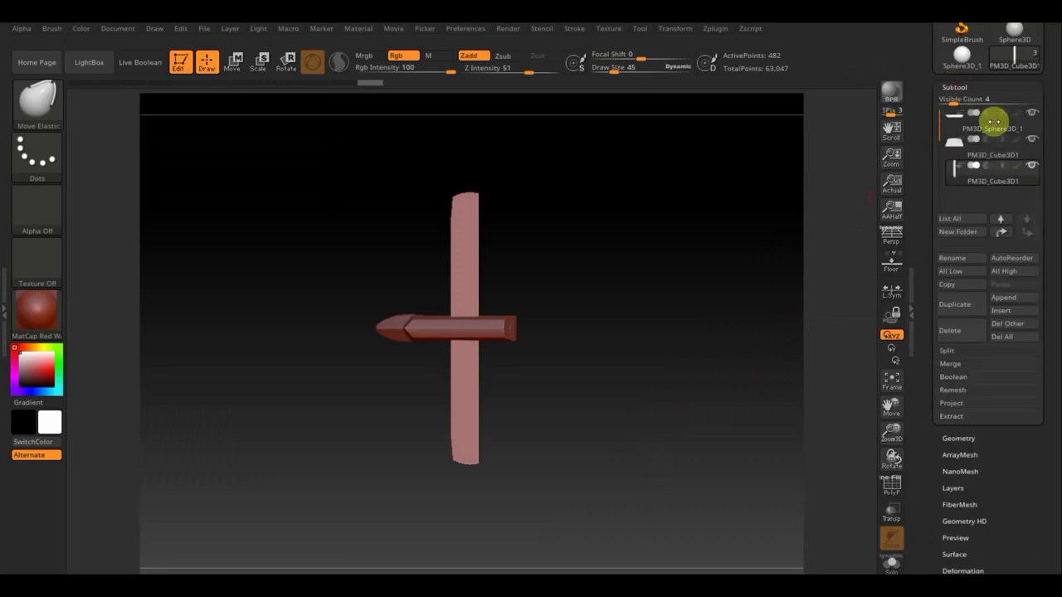
{"action": "left_click", "coordinate": [1006, 299]}
{"action": "mouse_move", "coordinate": [633, 375]}
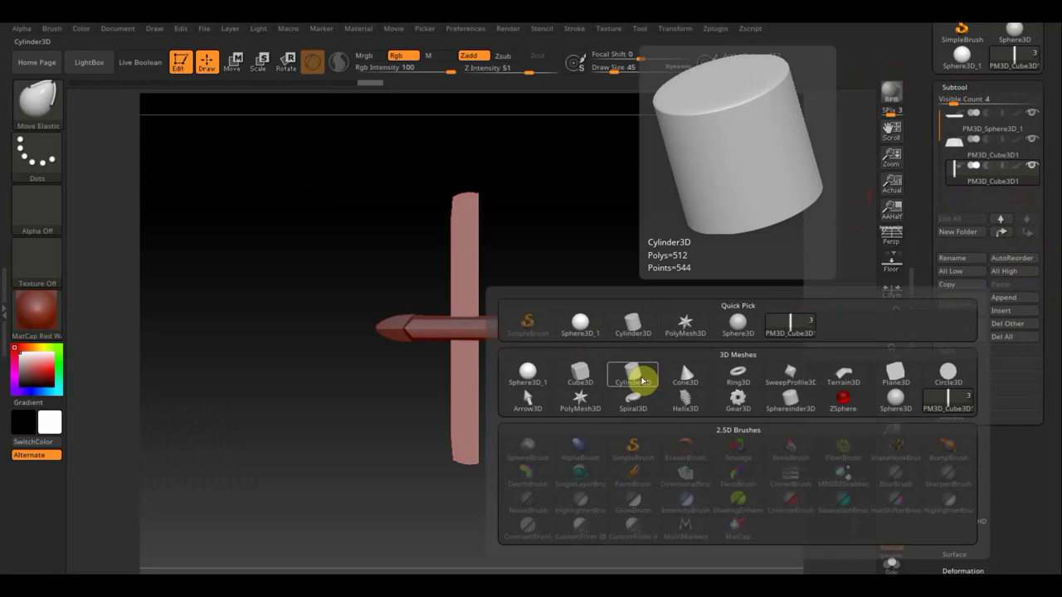
{"action": "left_click", "coordinate": [642, 381]}
{"action": "mouse_move", "coordinate": [883, 394]}
{"action": "left_mouse_down"}
{"action": "mouse_move", "coordinate": [858, 273]}
{"action": "mouse_move", "coordinate": [796, 271]}
{"action": "left_mouse_up"}
{"action": "left_click", "coordinate": [967, 199]}
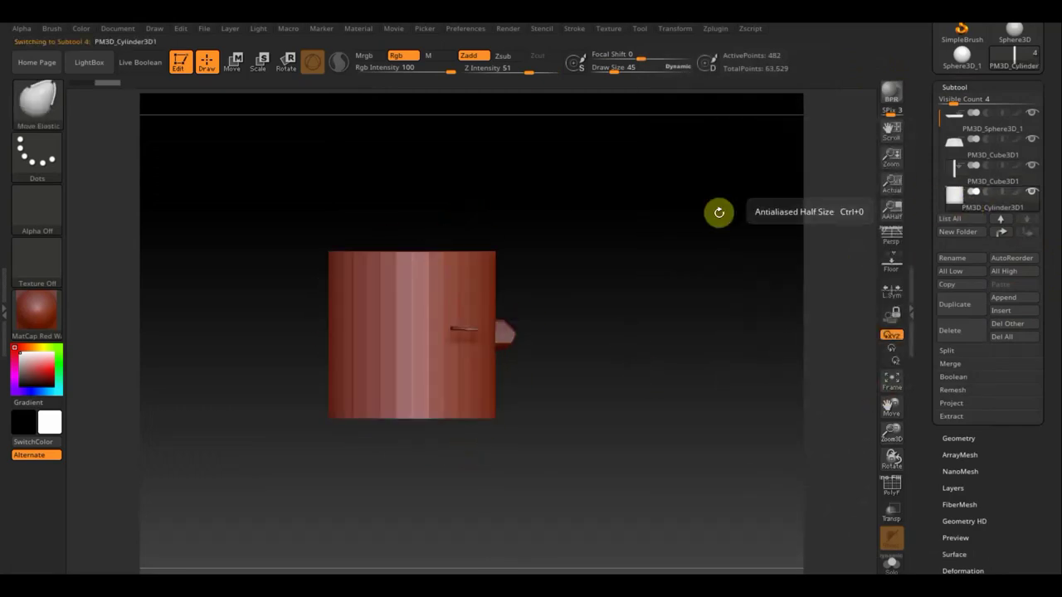
- Rotate the cylinder about 86 degrees to lie horizontally, undoing an accidental shrink
{"action": "left_click", "coordinate": [234, 59]}
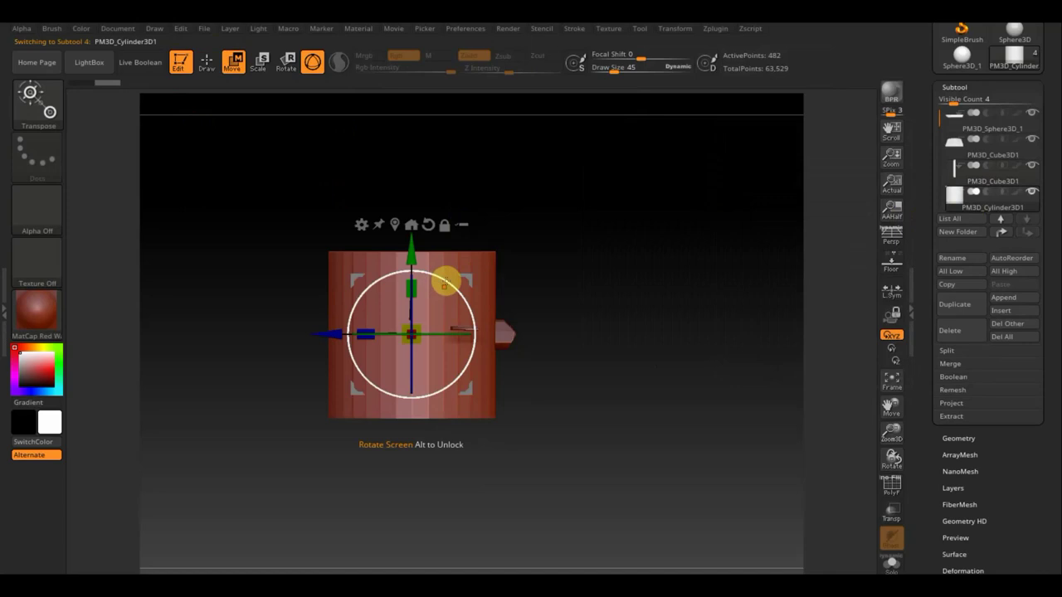
{"action": "left_click_drag", "start_coordinate": [446, 280], "coordinate": [483, 379]}
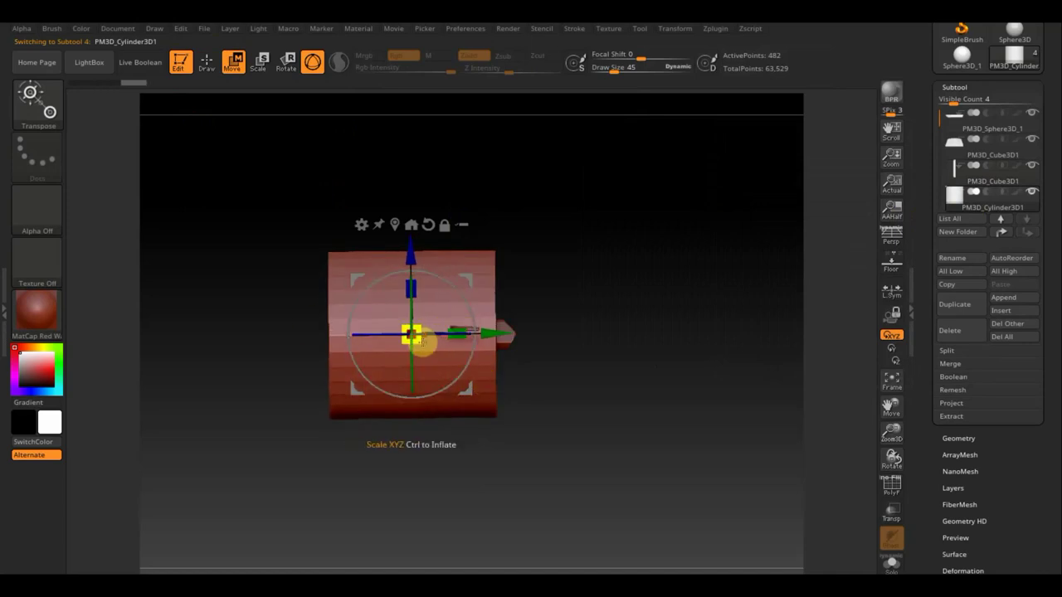
{"action": "left_click_drag", "start_coordinate": [423, 342], "coordinate": [356, 291]}
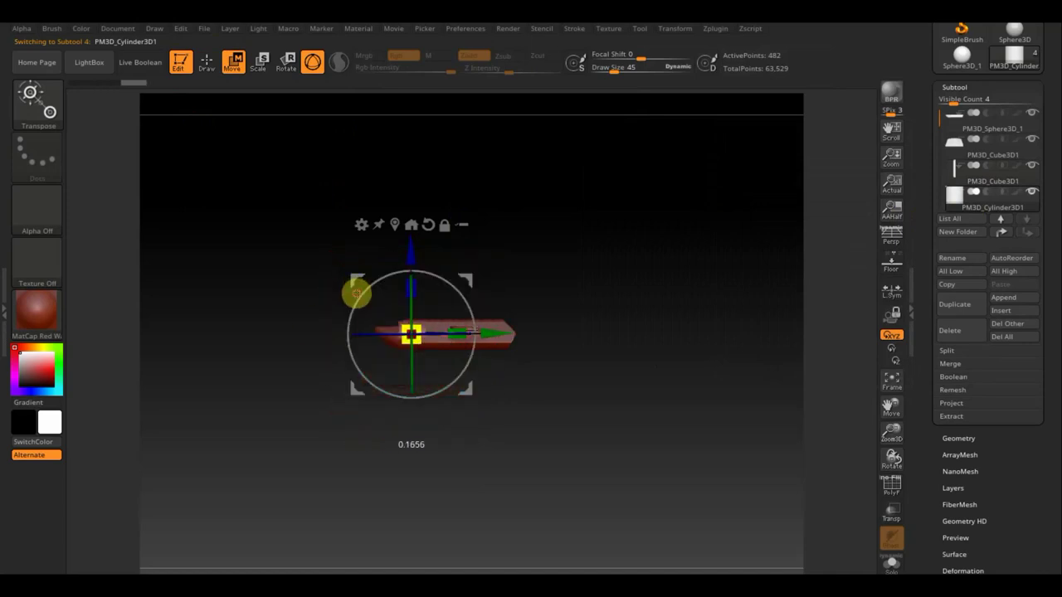
{"action": "key", "text": "ctrl+z"}
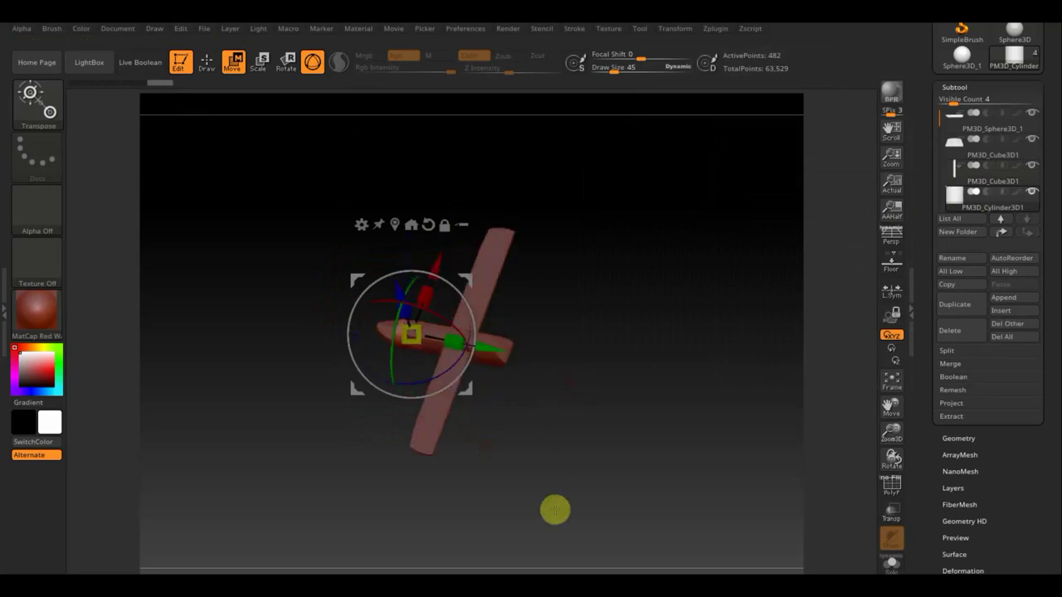
{"action": "left_click_drag", "start_coordinate": [555, 509], "coordinate": [622, 438], "text": "shift"}
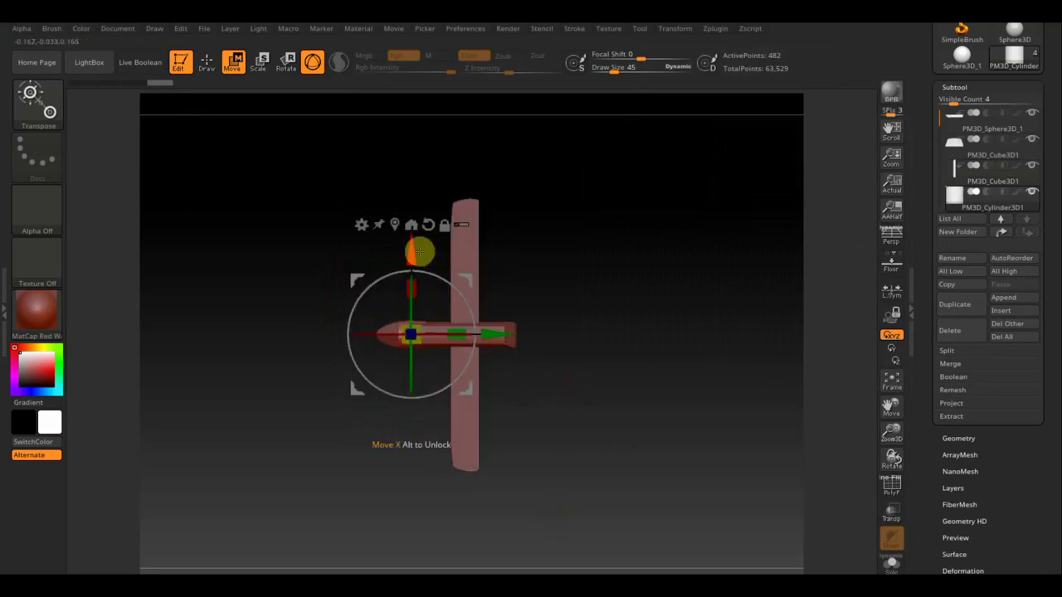
- Move the horizontal cylinder along the hull, scale it down uniformly and nudge it left
{"action": "left_click_drag", "start_coordinate": [419, 251], "coordinate": [427, 194], "text": "alt"}
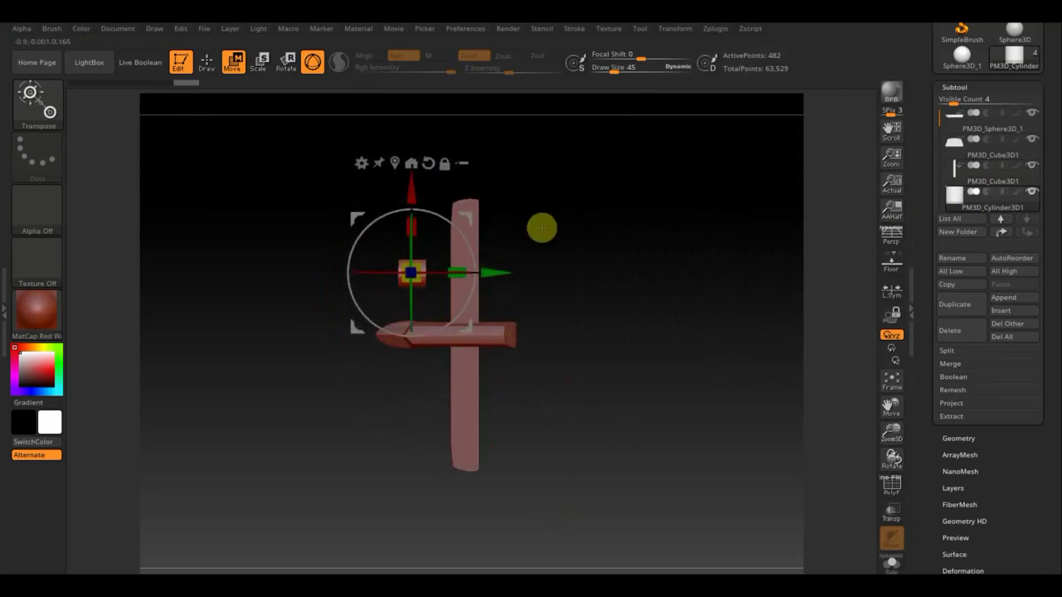
{"action": "left_click_drag", "start_coordinate": [495, 271], "coordinate": [633, 275], "text": "alt"}
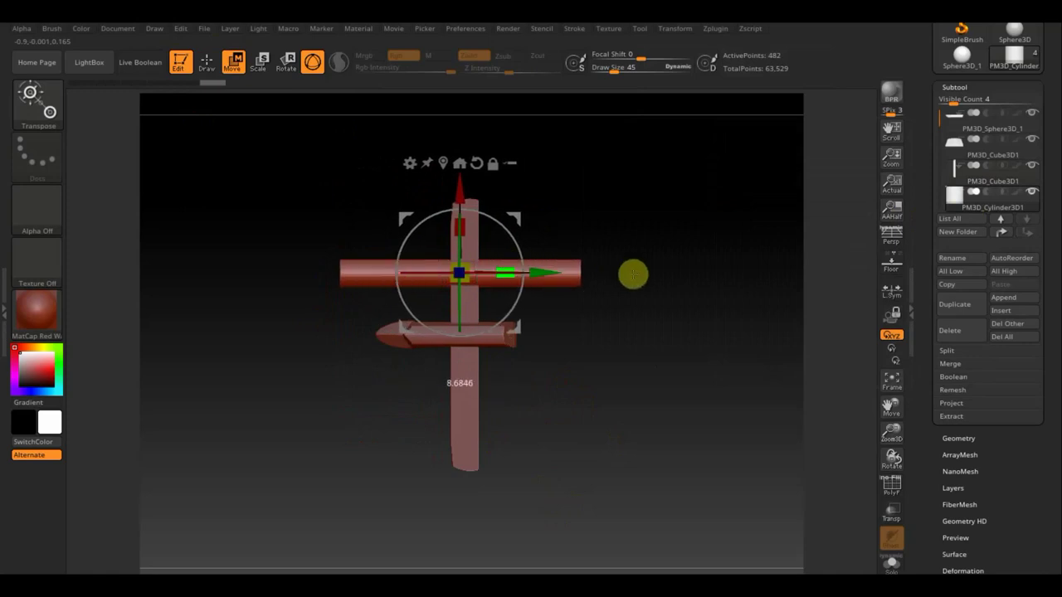
{"action": "left_click_drag", "start_coordinate": [551, 272], "coordinate": [612, 275]}
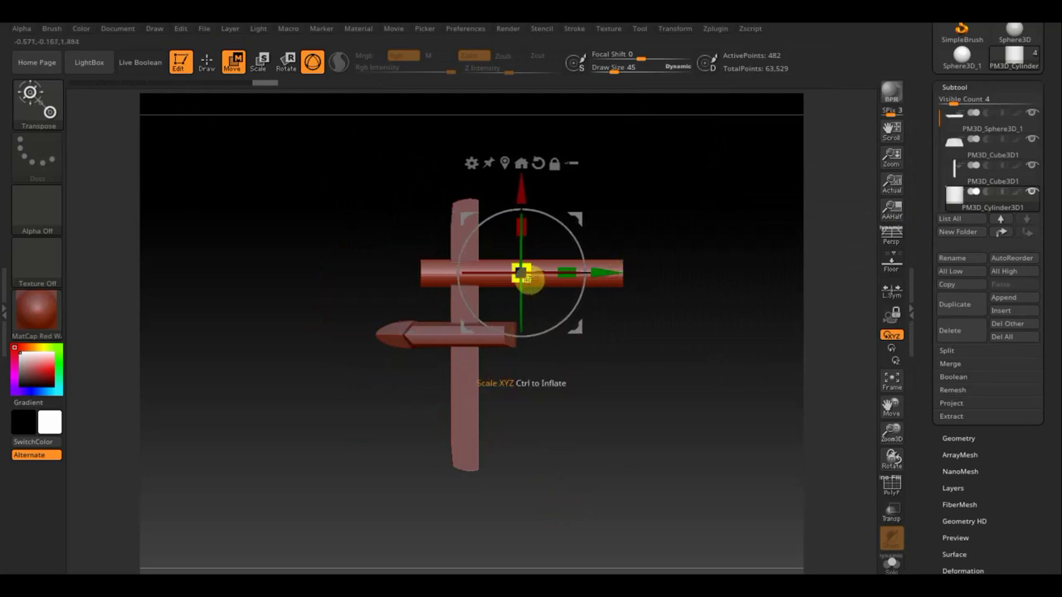
{"action": "left_click_drag", "start_coordinate": [526, 277], "coordinate": [521, 277]}
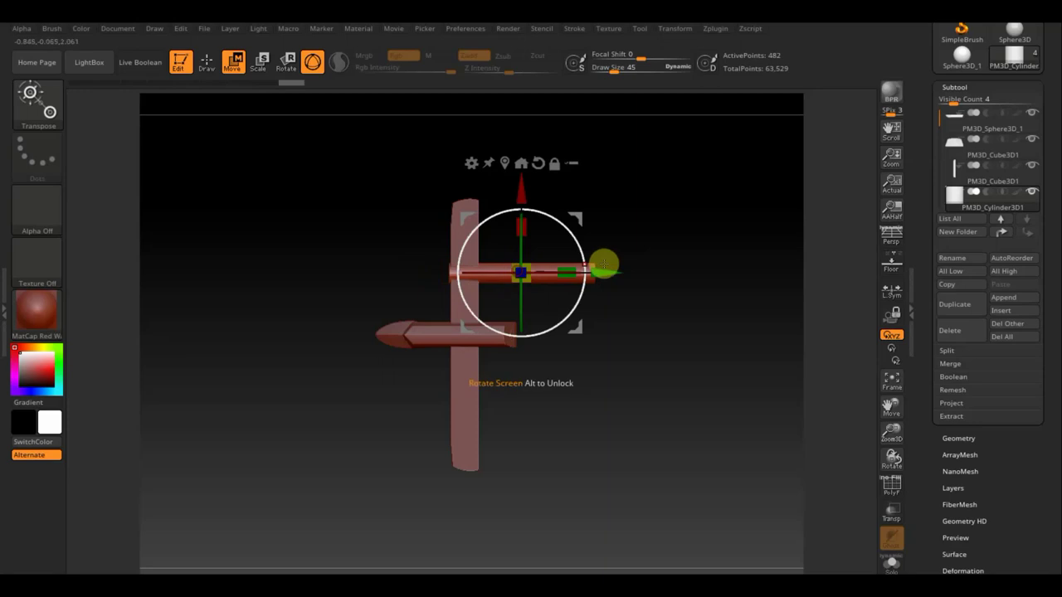
{"action": "mouse_move", "coordinate": [606, 275]}
{"action": "left_mouse_down"}
{"action": "mouse_move", "coordinate": [463, 217]}
{"action": "mouse_move", "coordinate": [512, 189]}
{"action": "left_mouse_up"}
- Compare the boom with the reference, then raise it, tilt it slightly and shift it in depth
{"action": "key", "text": "shift+z"}
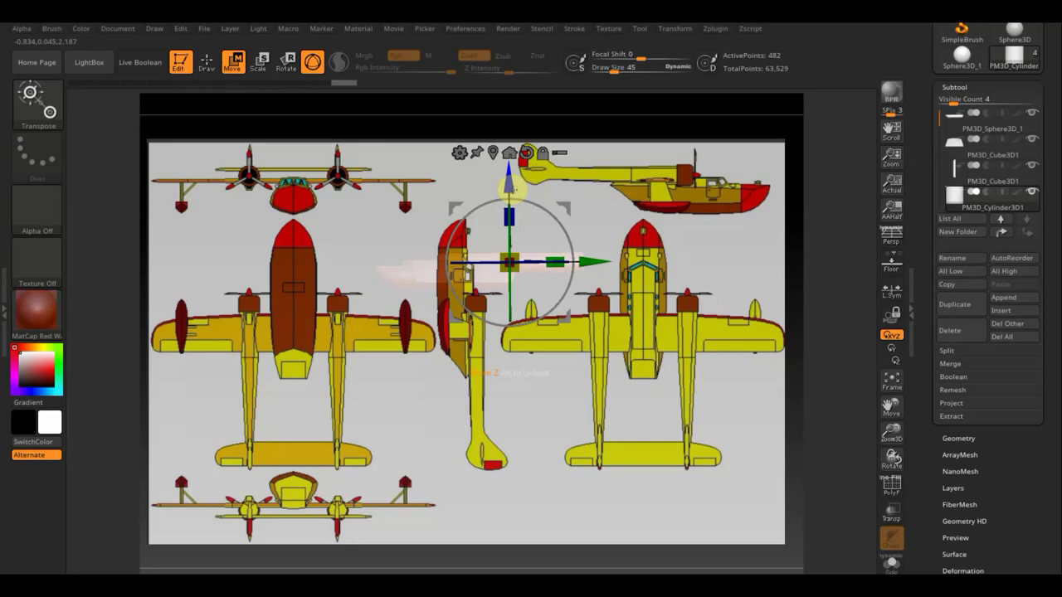
{"action": "key", "text": "shift+z"}
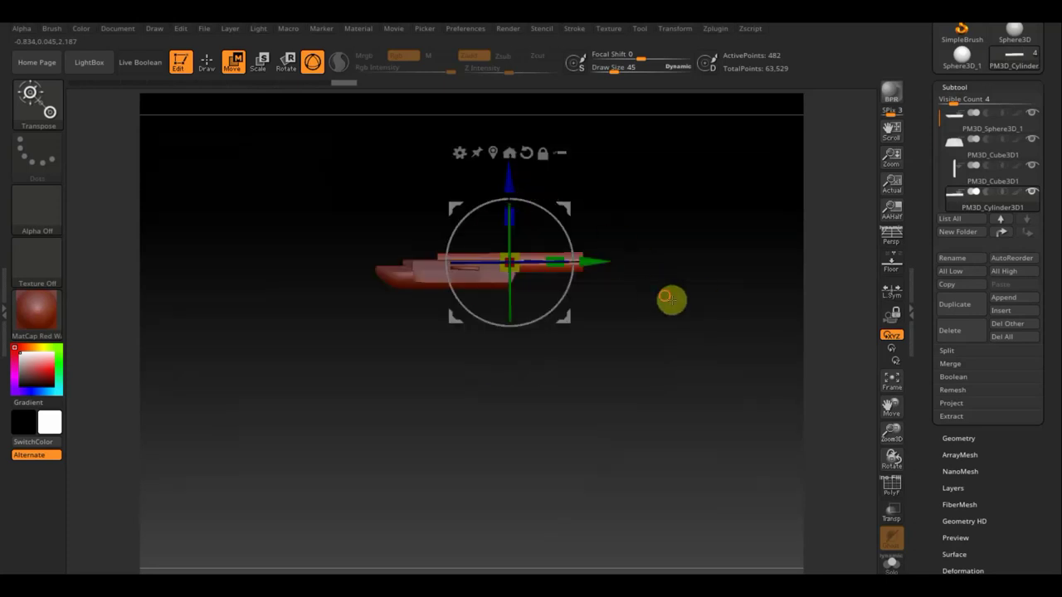
{"action": "mouse_move", "coordinate": [671, 299]}
{"action": "left_mouse_down"}
{"action": "mouse_move", "coordinate": [713, 301]}
{"action": "mouse_move", "coordinate": [686, 393]}
{"action": "mouse_move", "coordinate": [692, 534]}
{"action": "left_mouse_up"}
{"action": "left_click_drag", "start_coordinate": [513, 184], "coordinate": [510, 173]}
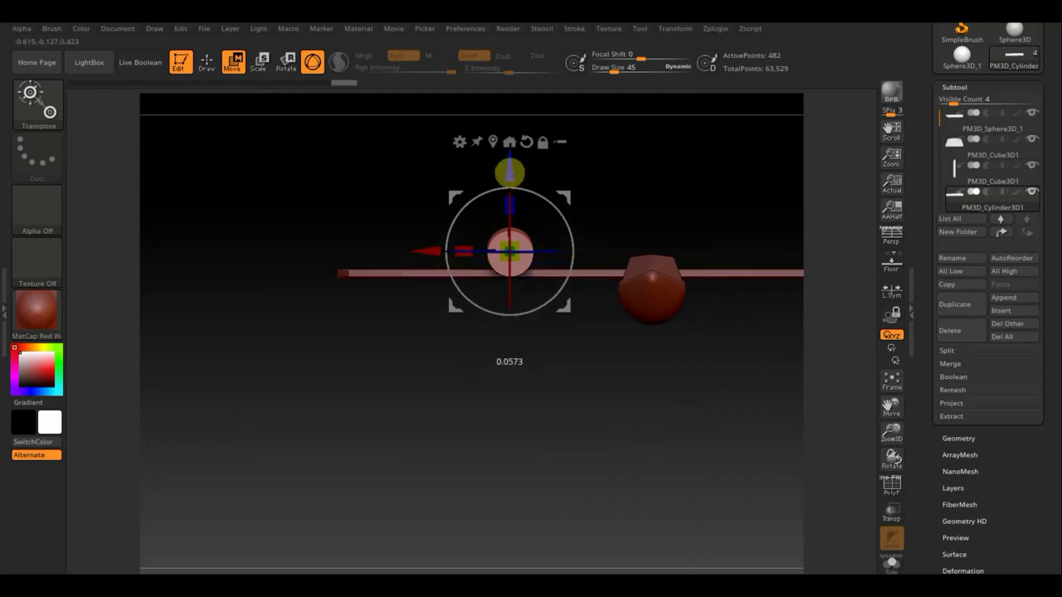
{"action": "mouse_move", "coordinate": [581, 361]}
{"action": "left_mouse_down"}
{"action": "mouse_move", "coordinate": [609, 396]}
{"action": "mouse_move", "coordinate": [673, 403]}
{"action": "left_mouse_up"}
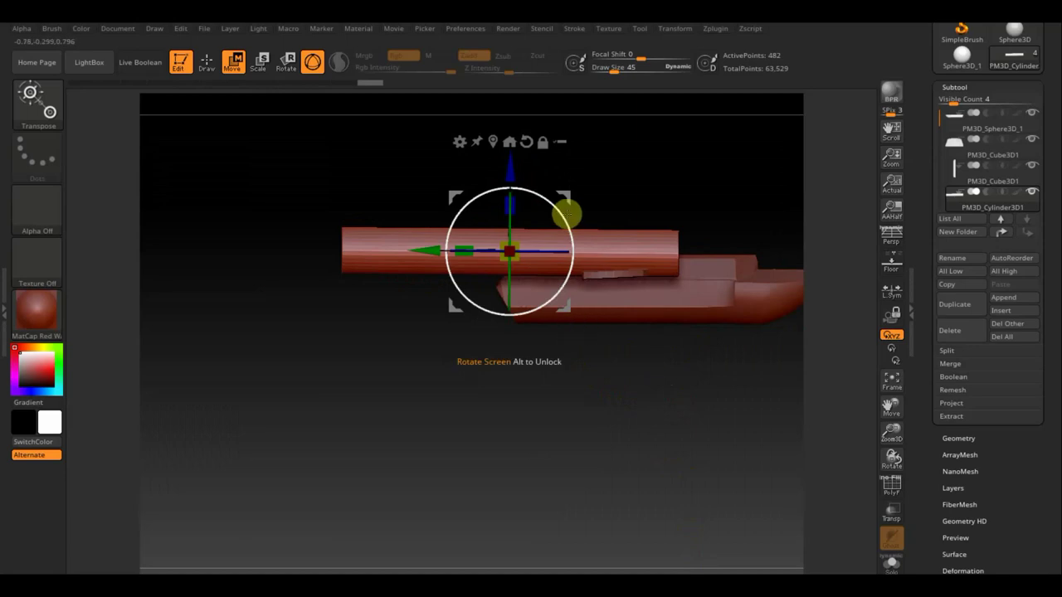
{"action": "left_click_drag", "start_coordinate": [561, 214], "coordinate": [558, 212]}
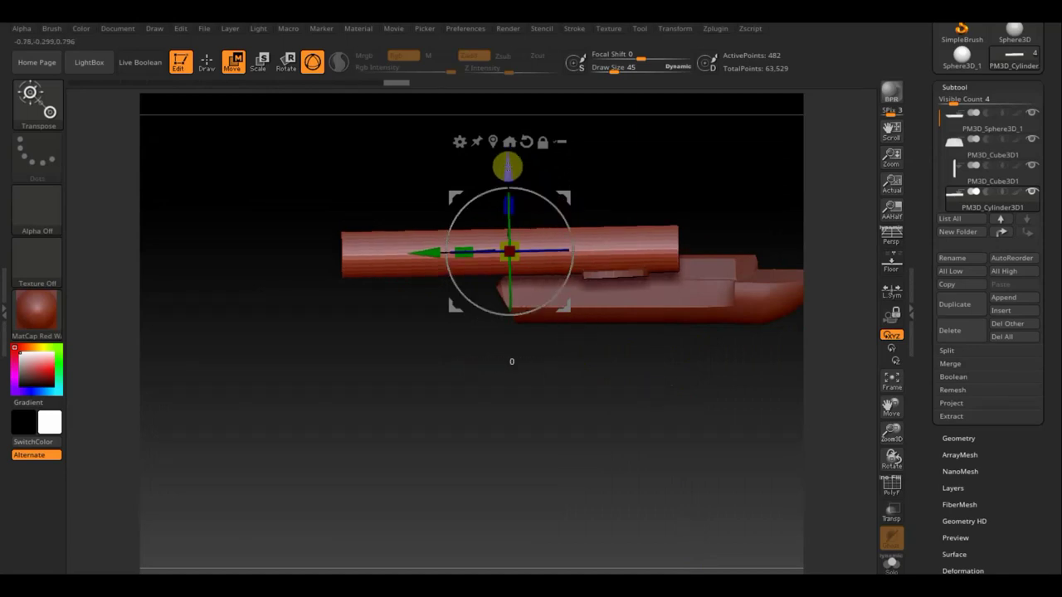
{"action": "left_click_drag", "start_coordinate": [508, 166], "coordinate": [505, 166]}
- Show the PolyF wireframe and mask the boom cylinder, ready for the Move gizmo
{"action": "key", "text": "q"}
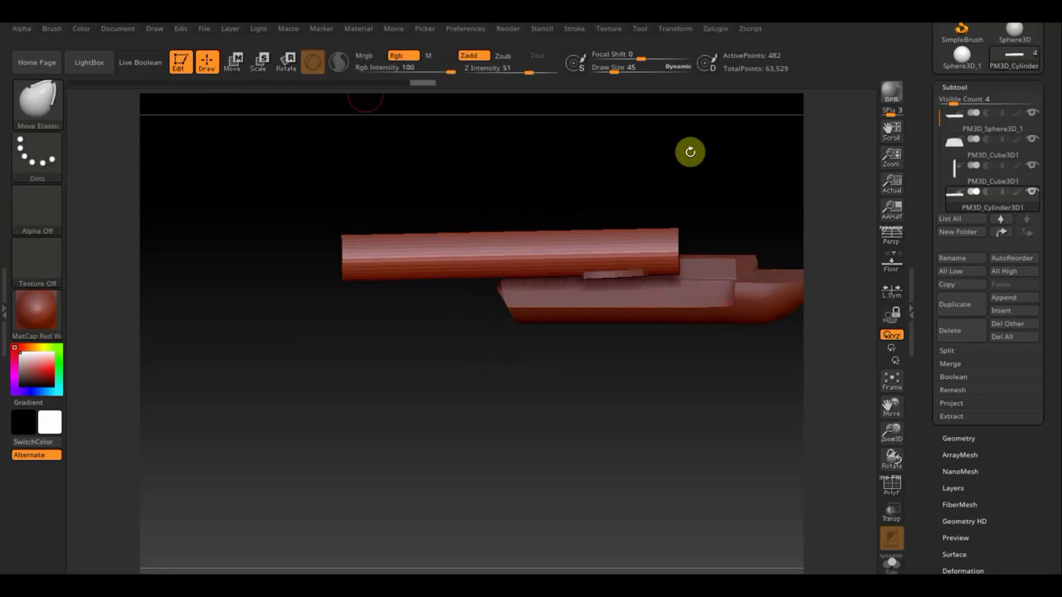
{"action": "left_click", "coordinate": [892, 485]}
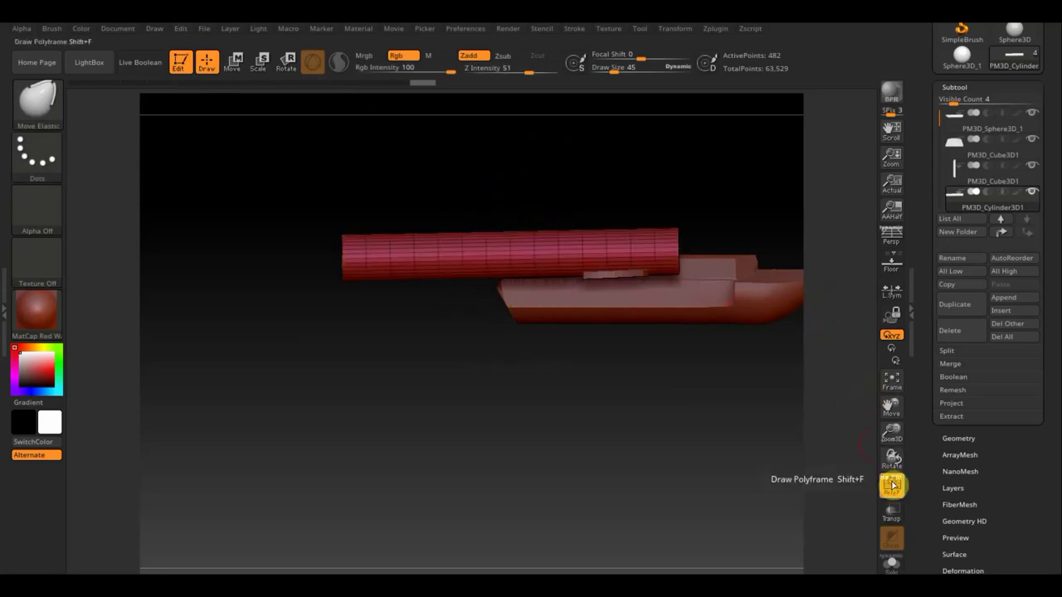
{"action": "left_click_drag", "start_coordinate": [306, 189], "coordinate": [353, 324]}
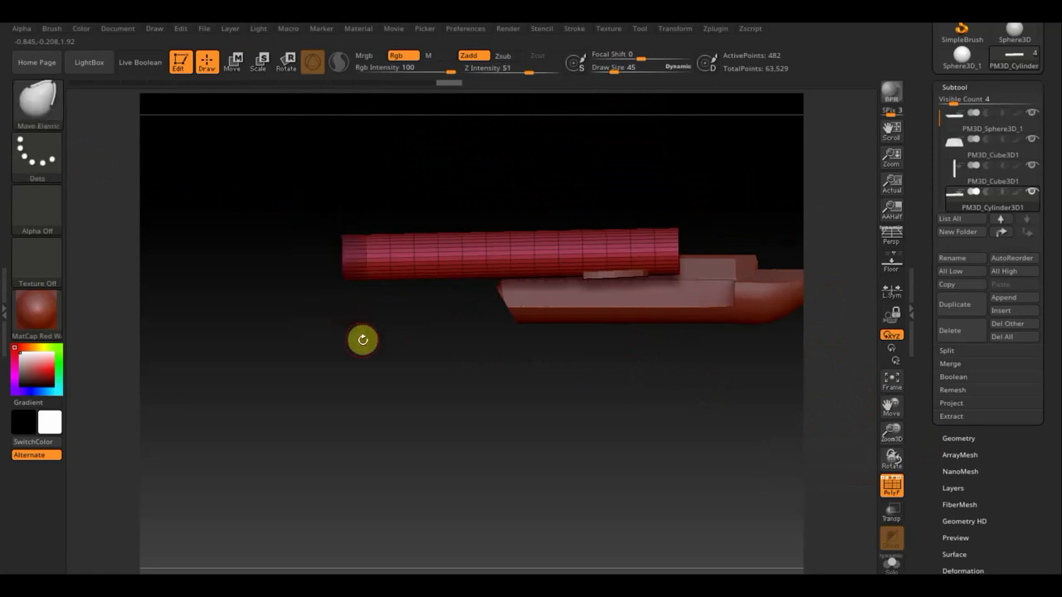
{"action": "left_click", "coordinate": [362, 339], "text": "ctrl"}
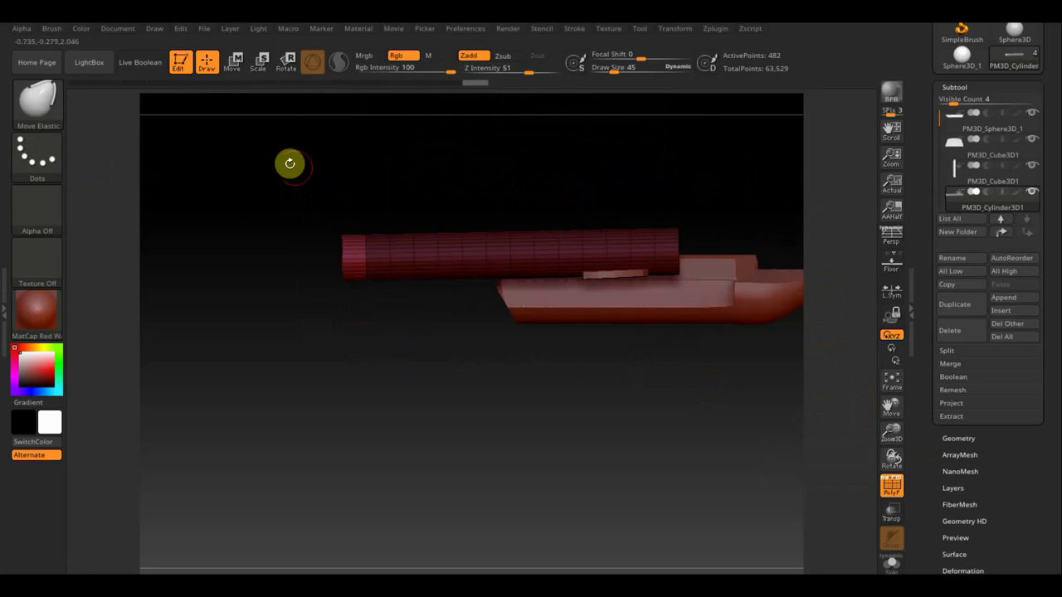
{"action": "left_click", "coordinate": [238, 66]}
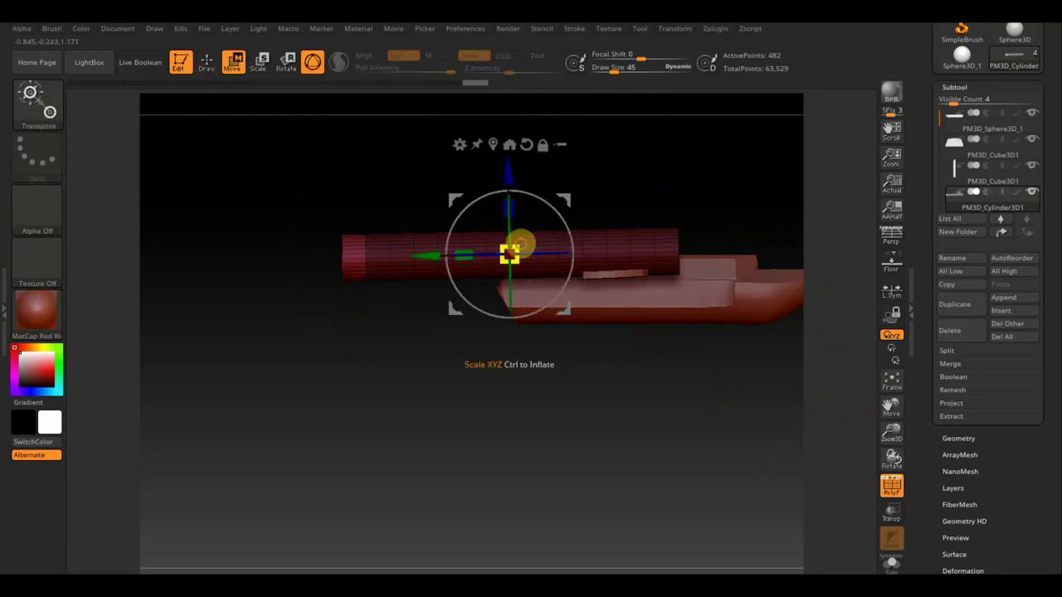
- Mask all but the boom's left end, then stretch it toward the tail and taper it thinner
{"action": "mouse_move", "coordinate": [521, 243]}
{"action": "left_mouse_down"}
{"action": "mouse_move", "coordinate": [563, 247]}
{"action": "mouse_move", "coordinate": [537, 248]}
{"action": "left_mouse_up"}
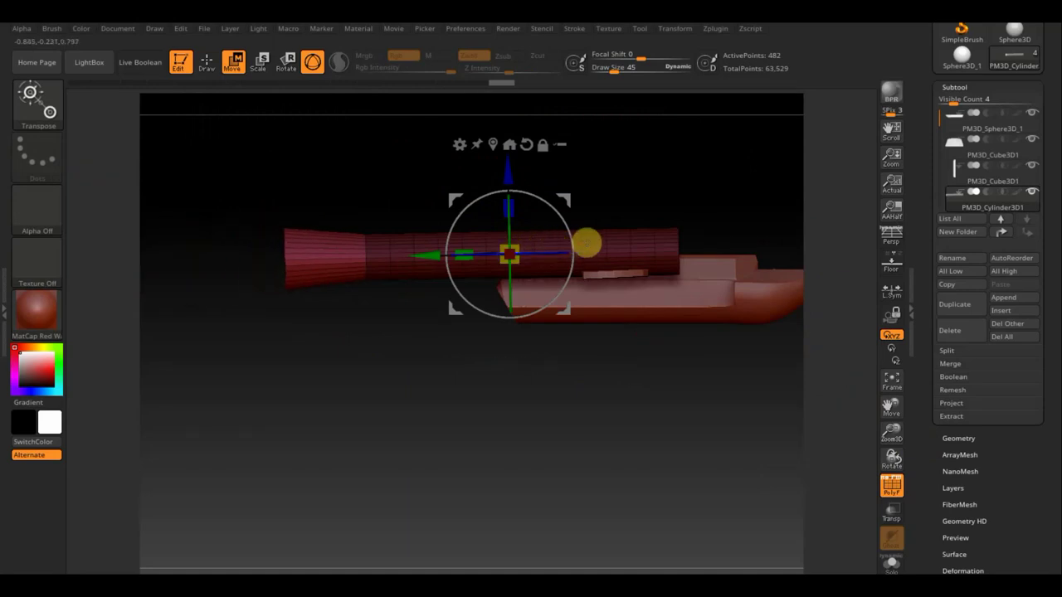
{"action": "key", "text": "ctrl+z"}
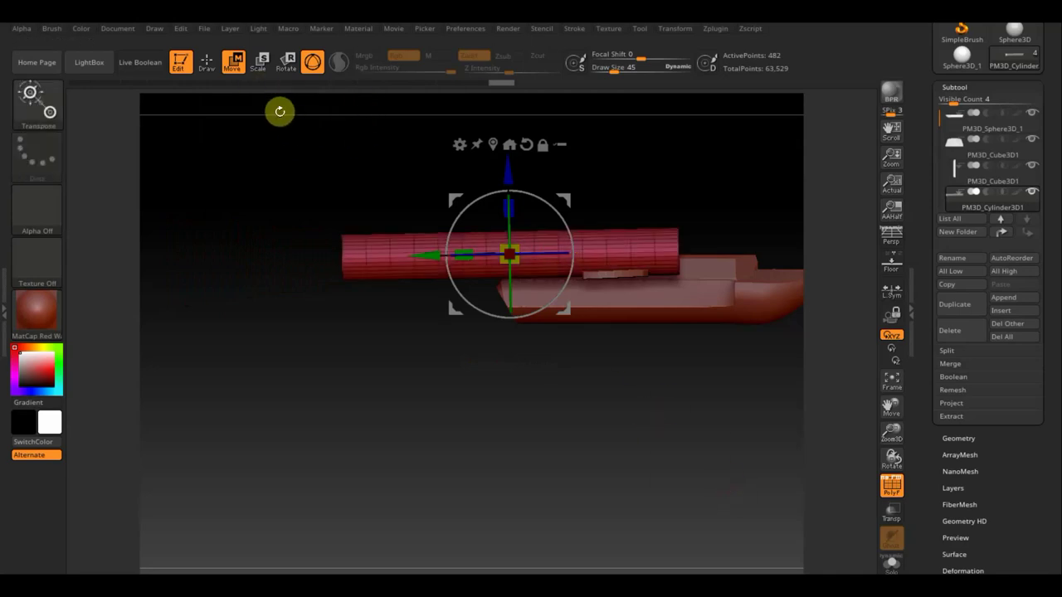
{"action": "mouse_move", "coordinate": [280, 112]}
{"action": "left_mouse_down", "text": "ctrl"}
{"action": "mouse_move", "coordinate": [511, 358]}
{"action": "mouse_move", "coordinate": [647, 395]}
{"action": "left_mouse_up", "text": "ctrl"}
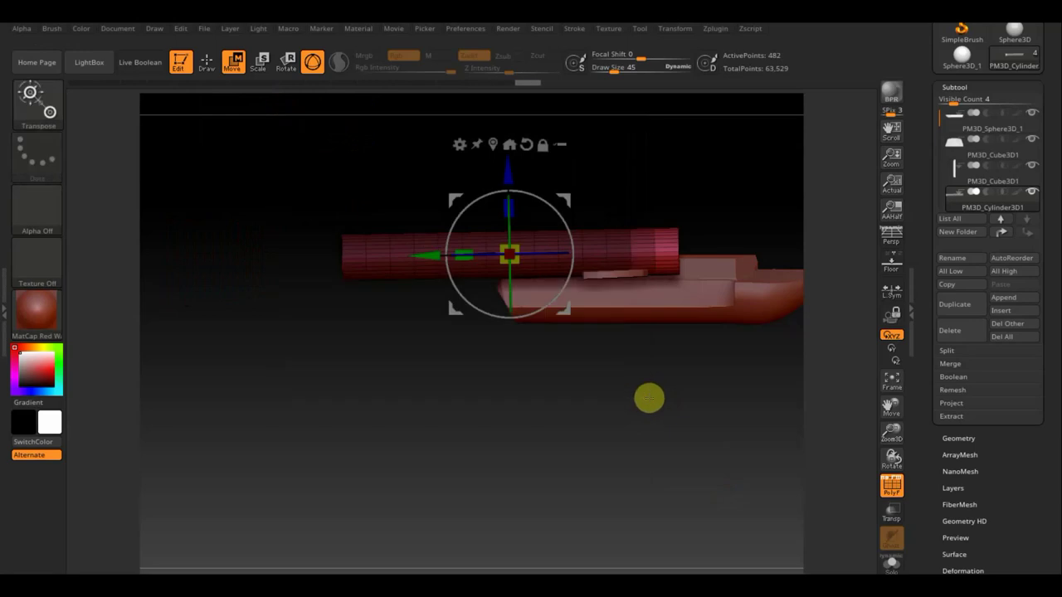
{"action": "left_click", "coordinate": [672, 441], "text": "ctrl"}
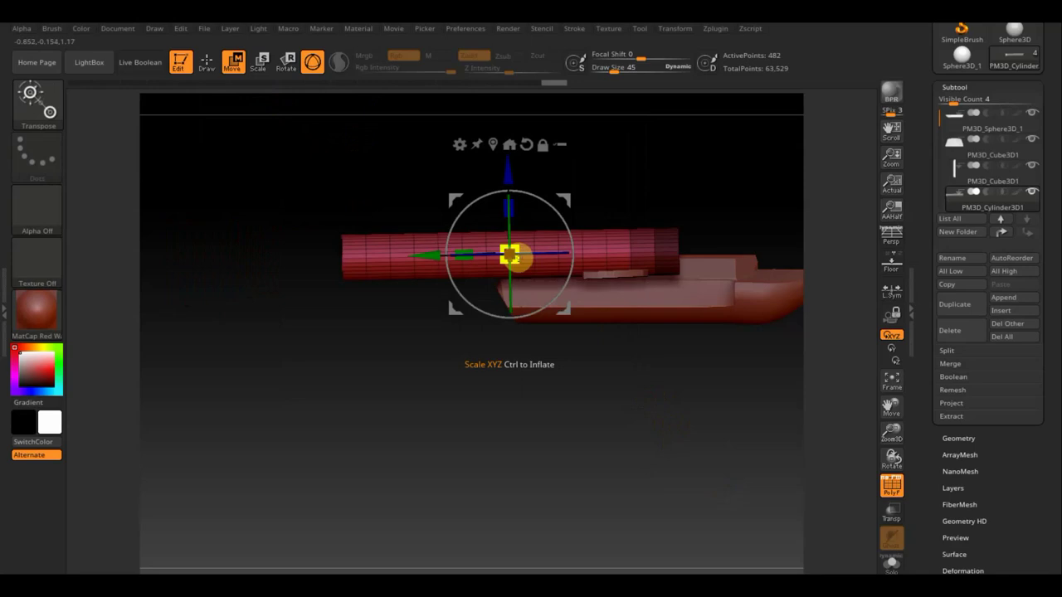
{"action": "left_click_drag", "start_coordinate": [510, 256], "coordinate": [511, 256]}
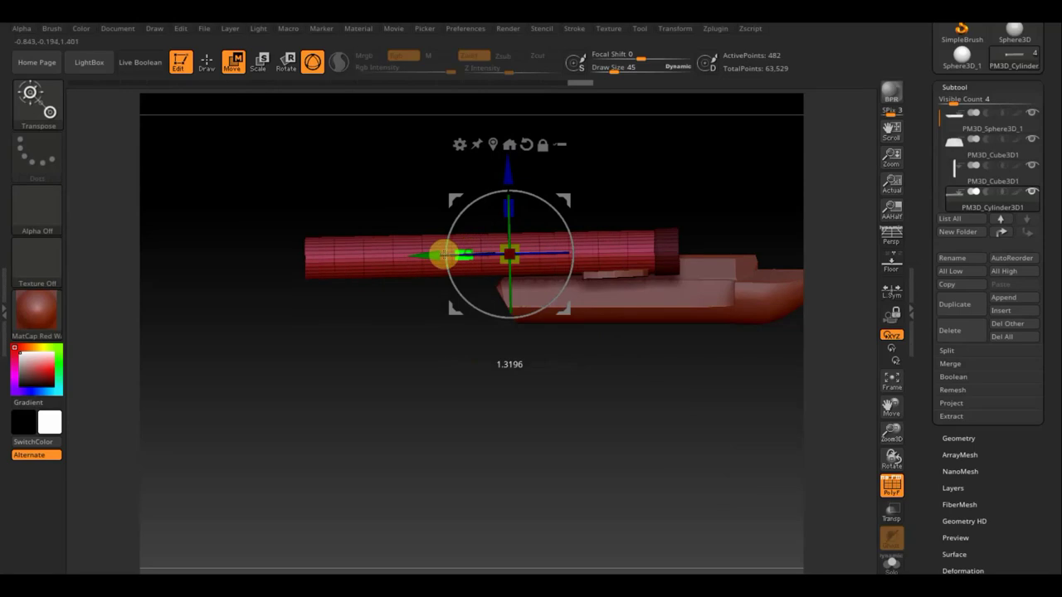
{"action": "mouse_move", "coordinate": [468, 253]}
{"action": "left_mouse_down"}
{"action": "mouse_move", "coordinate": [58, 290]}
{"action": "mouse_move", "coordinate": [75, 289]}
{"action": "left_mouse_up"}
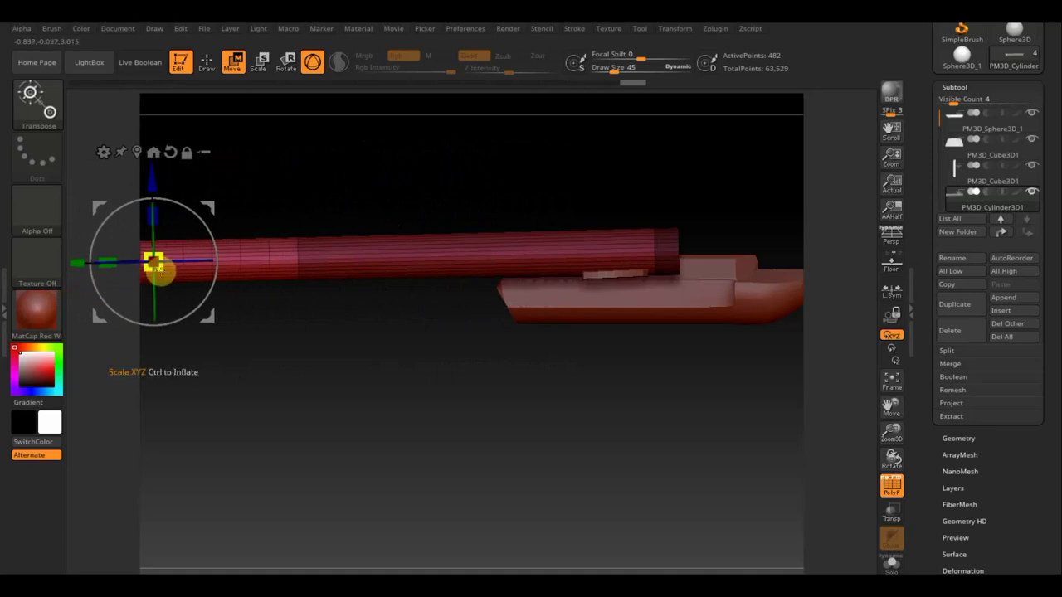
{"action": "left_click_drag", "start_coordinate": [154, 262], "coordinate": [153, 261]}
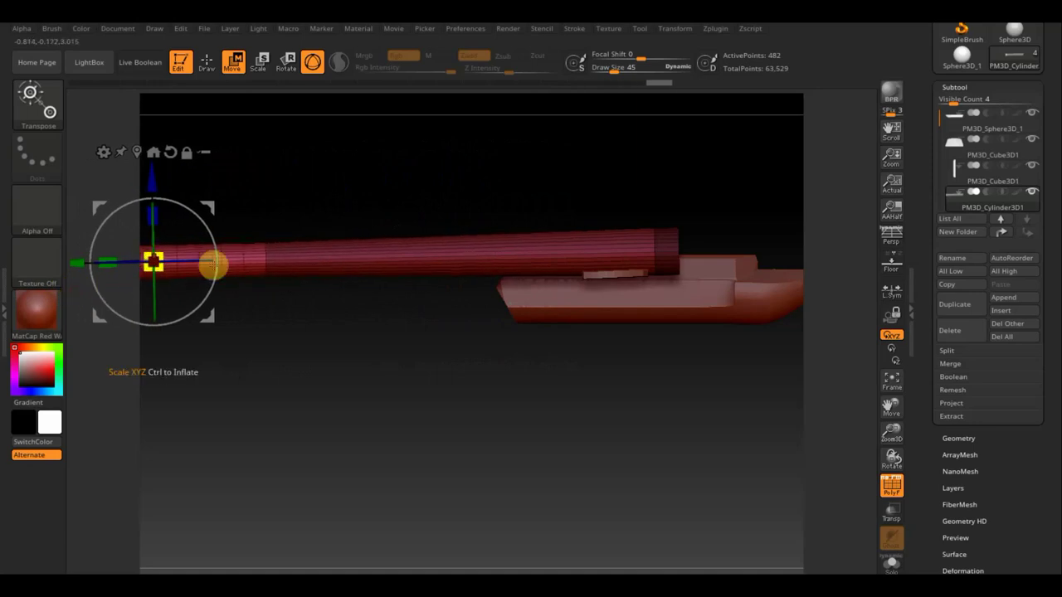
{"action": "mouse_move", "coordinate": [396, 387]}
{"action": "left_mouse_down"}
{"action": "mouse_move", "coordinate": [629, 457]}
{"action": "mouse_move", "coordinate": [498, 457]}
{"action": "mouse_move", "coordinate": [473, 361]}
{"action": "mouse_move", "coordinate": [711, 398]}
{"action": "mouse_move", "coordinate": [639, 397]}
{"action": "left_mouse_up"}
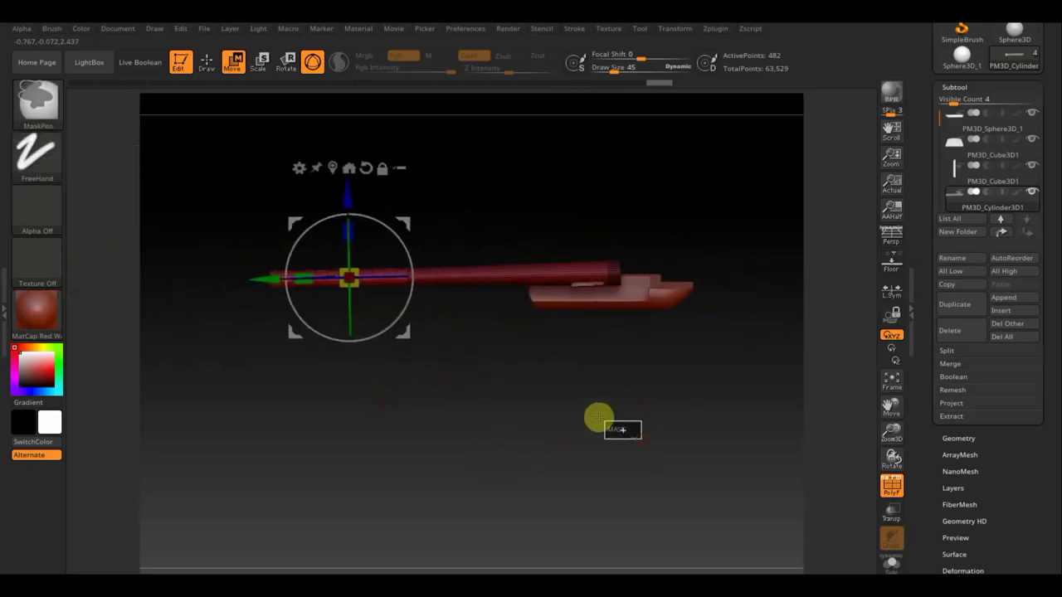
- Remesh the tapered boom with DynaMesh from the Geometry settings
{"action": "left_click", "coordinate": [209, 66]}
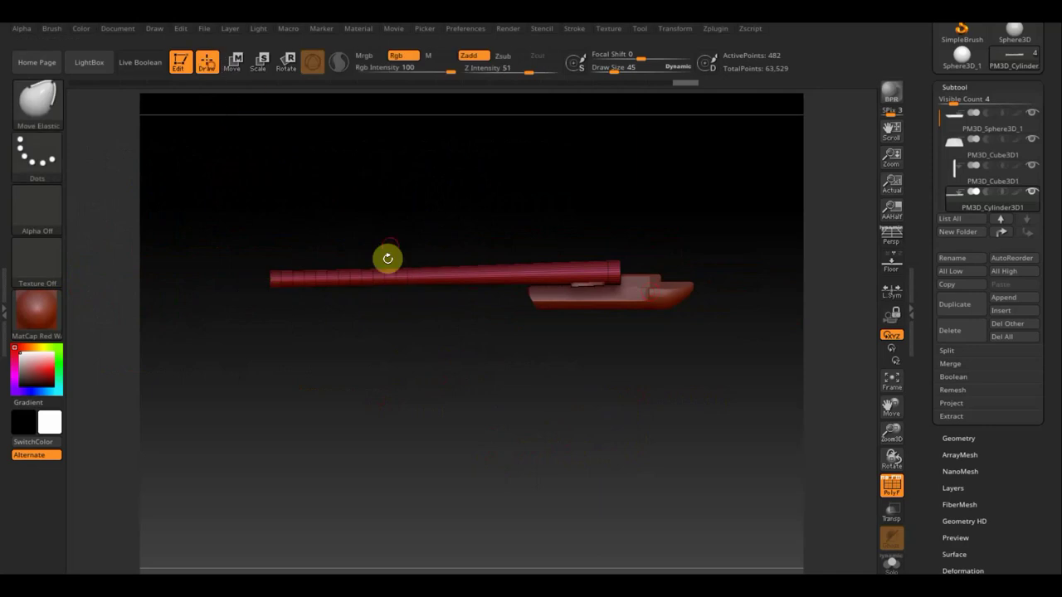
{"action": "left_click", "coordinate": [962, 439]}
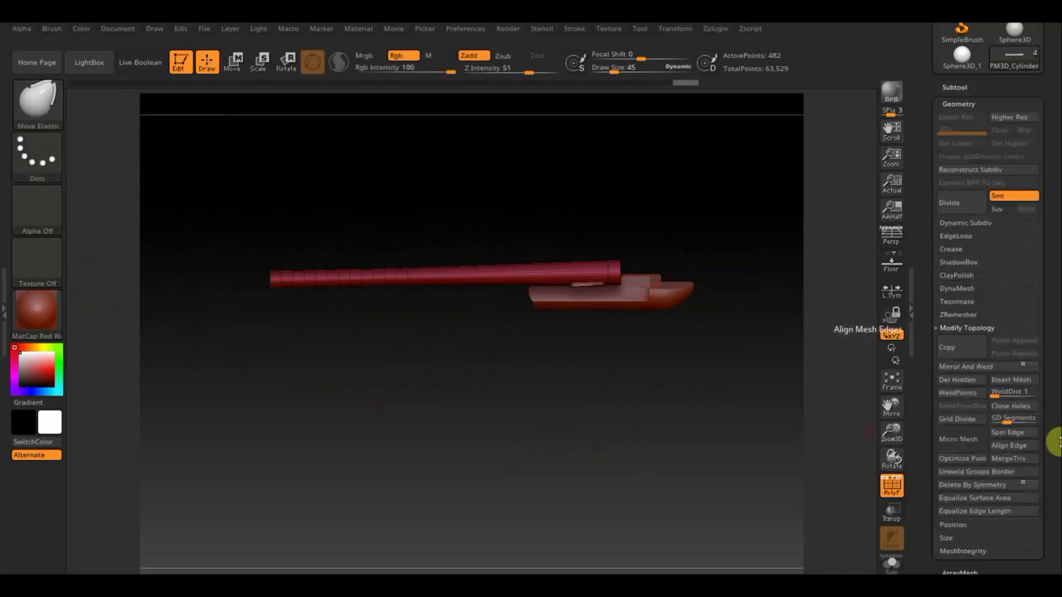
{"action": "left_click", "coordinate": [948, 289]}
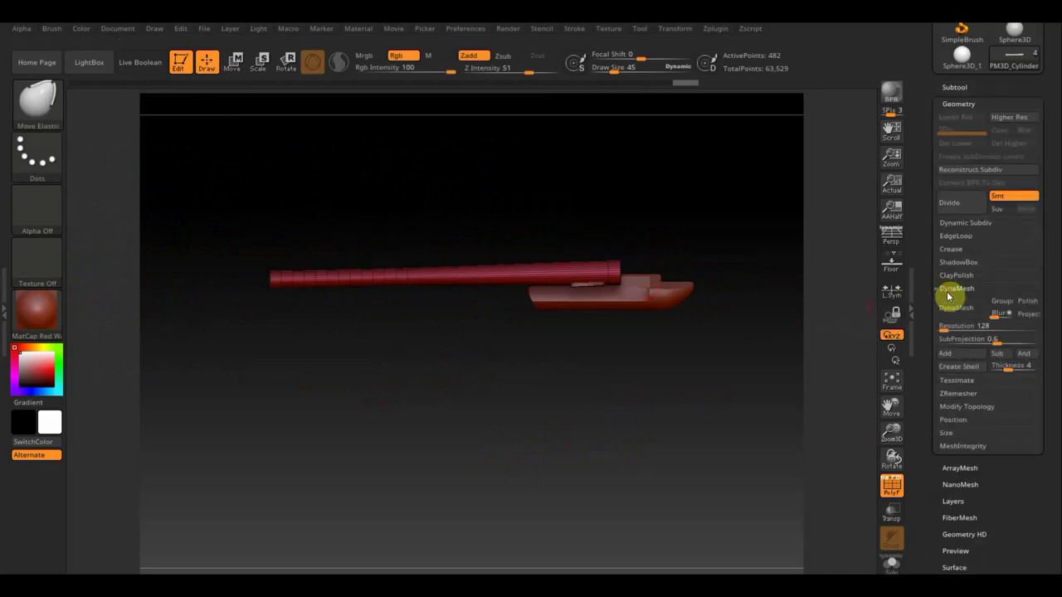
{"action": "left_click", "coordinate": [958, 307]}
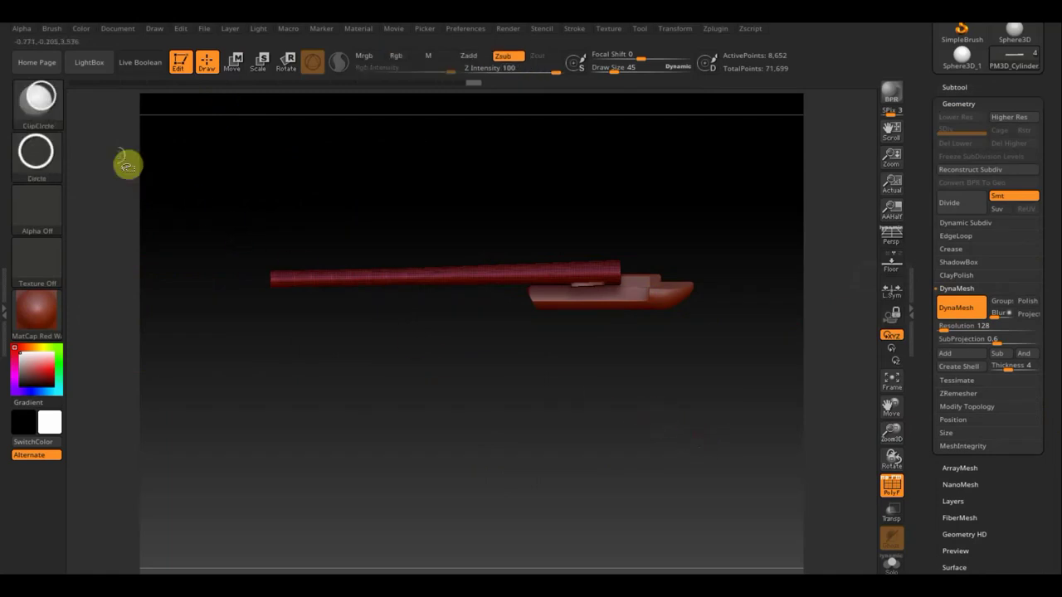
- Draw a TrimRect rectangle over the boom's overhanging end
{"action": "left_click", "coordinate": [25, 94], "text": "ctrl+shift"}
{"action": "left_click", "coordinate": [48, 106]}
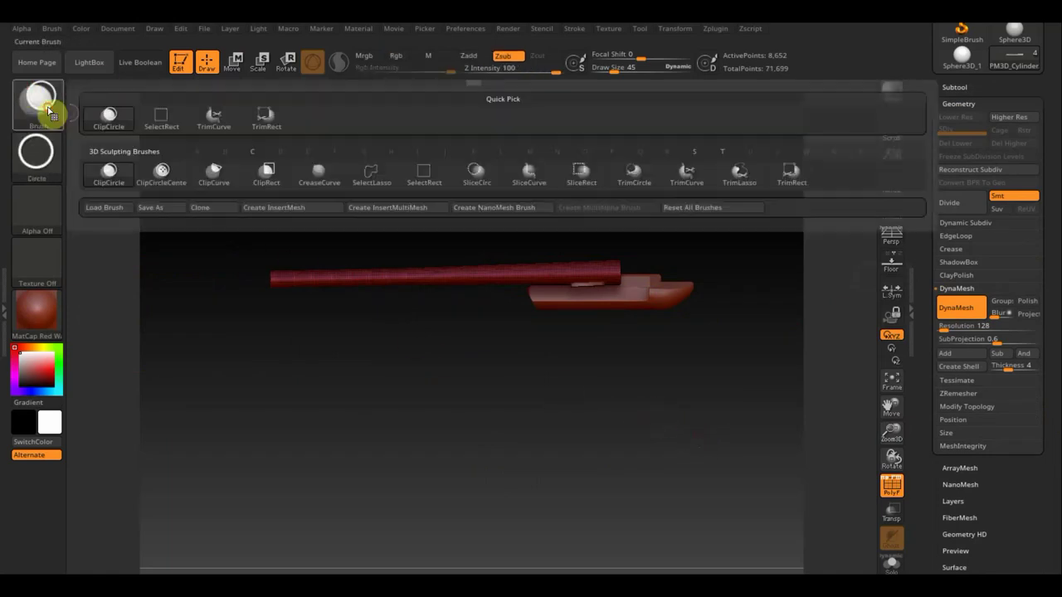
{"action": "left_click", "coordinate": [266, 118]}
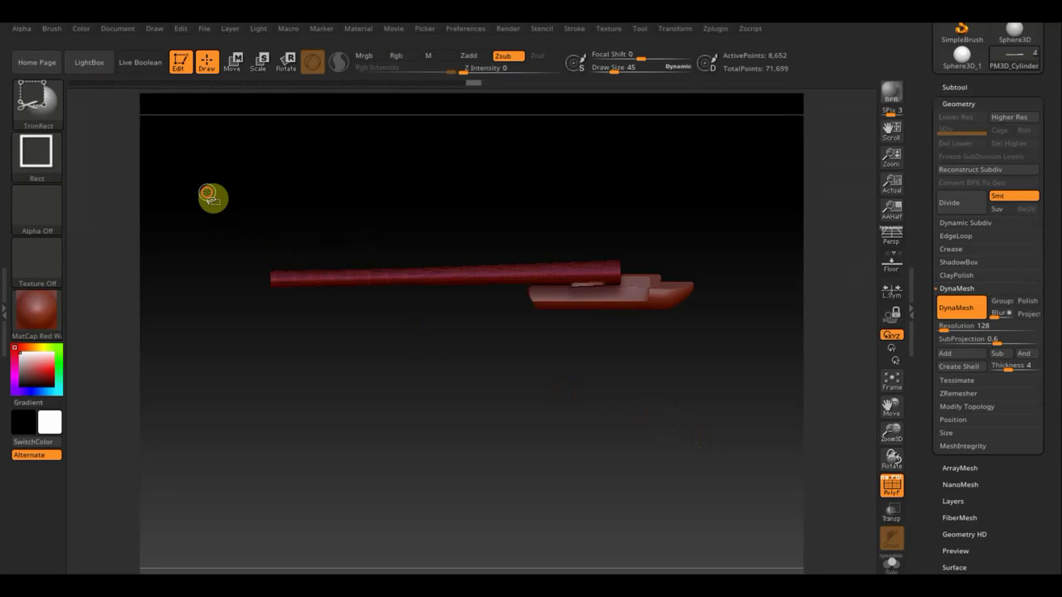
{"action": "mouse_move", "coordinate": [208, 192]}
{"action": "left_mouse_down"}
{"action": "mouse_move", "coordinate": [409, 369]}
{"action": "mouse_move", "coordinate": [395, 368]}
{"action": "left_mouse_up"}
- Cut off the boom's end, turn to a side view, and step the sphere up to SDiv 3
{"action": "left_click_drag", "start_coordinate": [472, 357], "coordinate": [417, 439]}
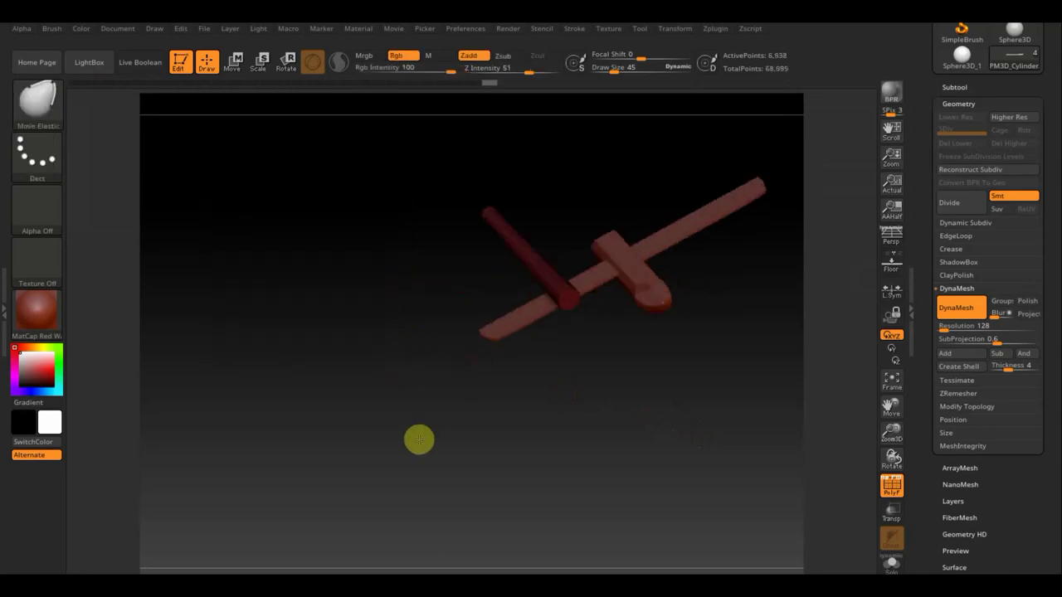
{"action": "mouse_move", "coordinate": [564, 424]}
{"action": "left_mouse_down", "text": "shift"}
{"action": "mouse_move", "coordinate": [574, 417]}
{"action": "mouse_move", "coordinate": [424, 446]}
{"action": "mouse_move", "coordinate": [466, 438]}
{"action": "mouse_move", "coordinate": [484, 522]}
{"action": "mouse_move", "coordinate": [473, 519]}
{"action": "left_mouse_up", "text": "shift"}
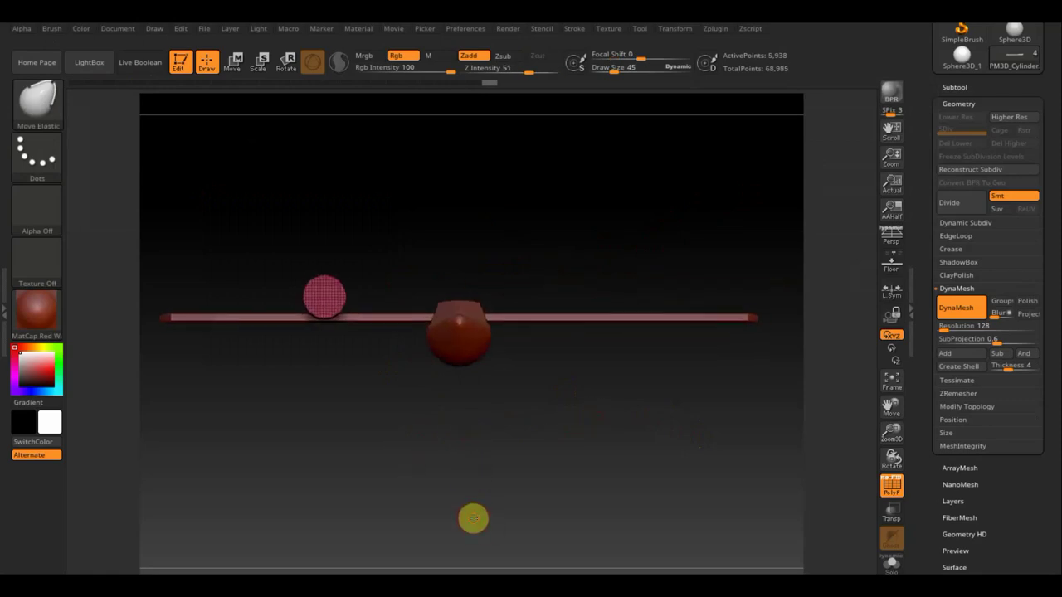
{"action": "mouse_move", "coordinate": [467, 465]}
{"action": "left_mouse_down", "text": "alt"}
{"action": "mouse_move", "coordinate": [529, 481]}
{"action": "mouse_move", "coordinate": [526, 473]}
{"action": "left_mouse_up", "text": "alt"}
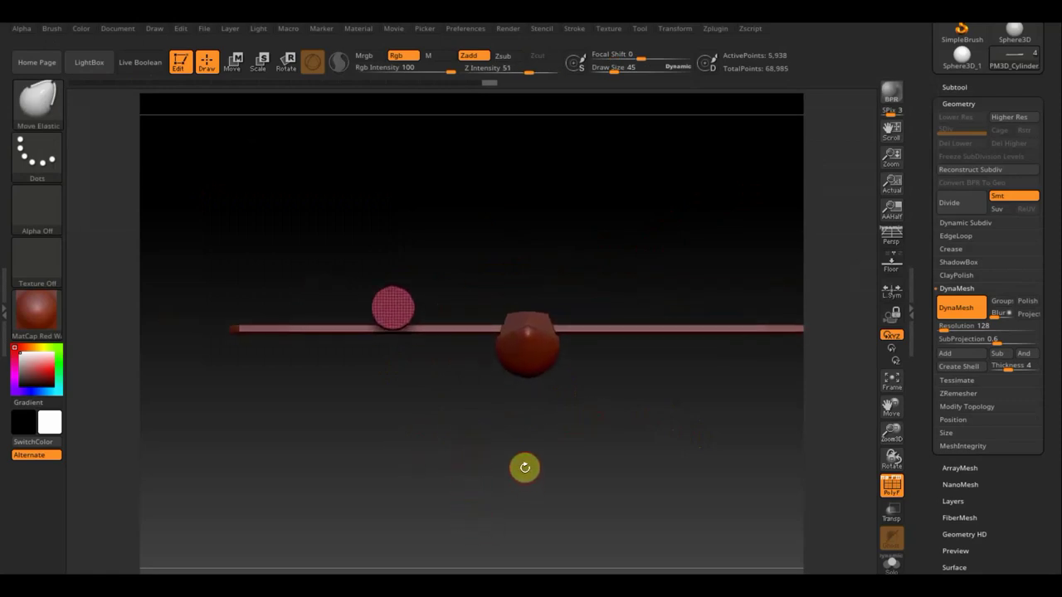
{"action": "key", "text": "ctrl"}
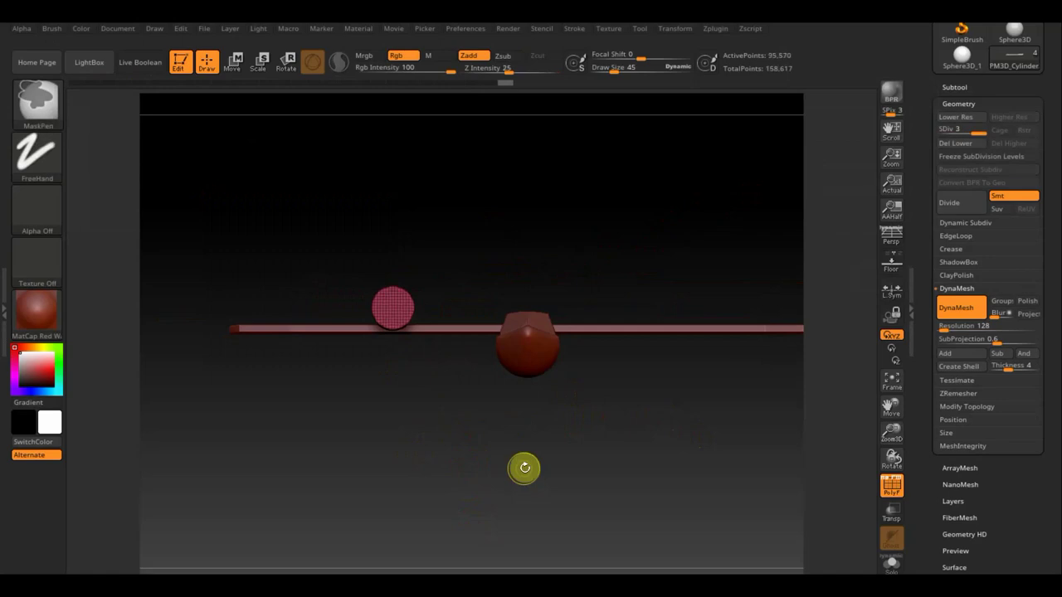
{"action": "key", "text": "d"}
{"action": "key", "text": "d"}
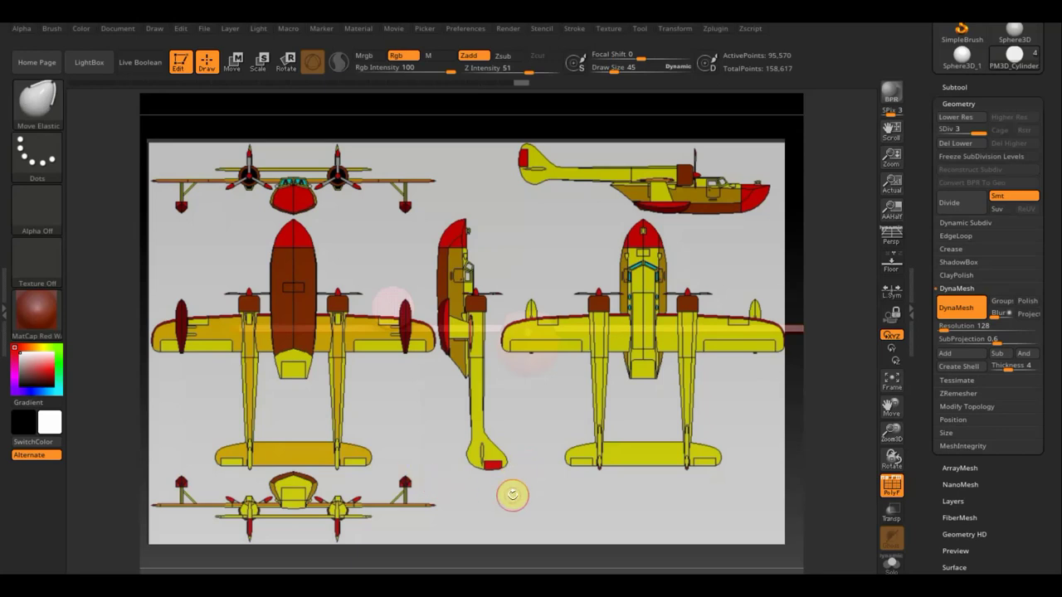
- Hide the blueprint reference and delete the small sphere's lower subdivision levels, leaving 95,570 points
{"action": "key", "text": "shift"}
{"action": "key", "text": "shift+z"}
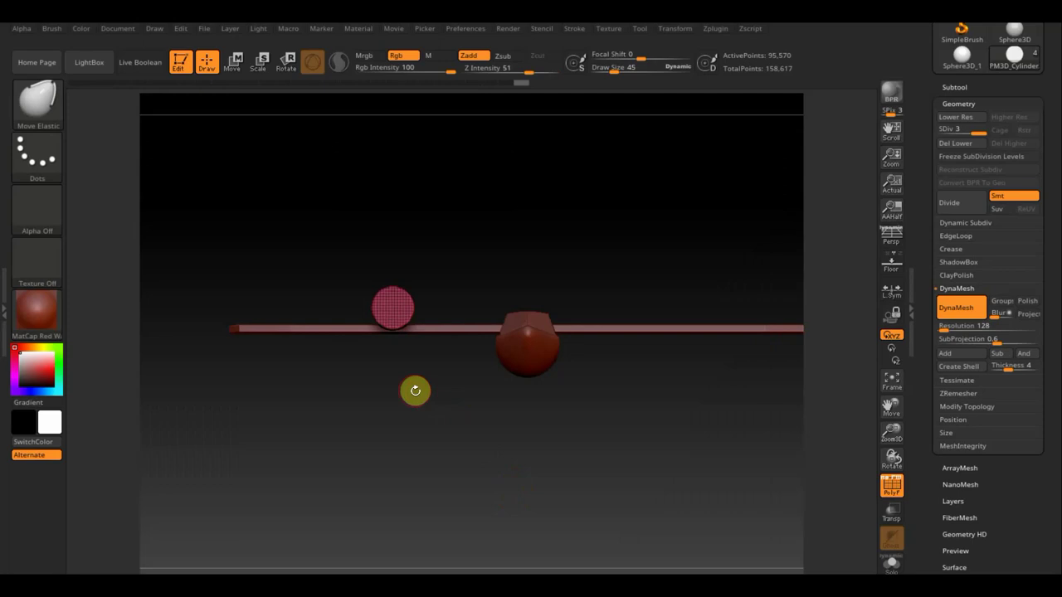
{"action": "key", "text": "ctrl"}
{"action": "key", "text": "ctrl+shift"}
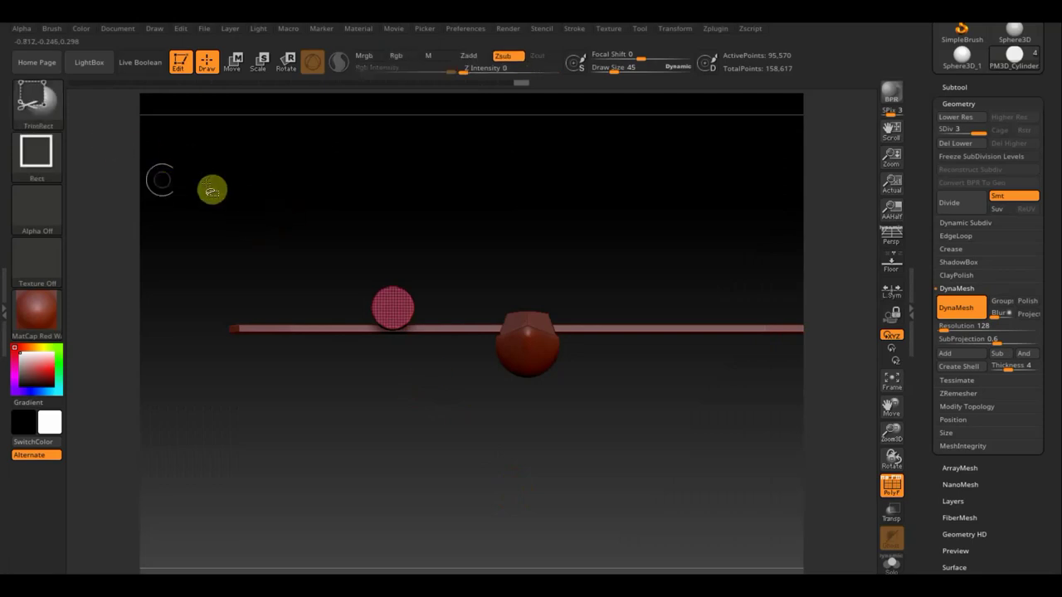
{"action": "left_click_drag", "start_coordinate": [343, 231], "coordinate": [432, 288], "text": "ctrl+shift"}
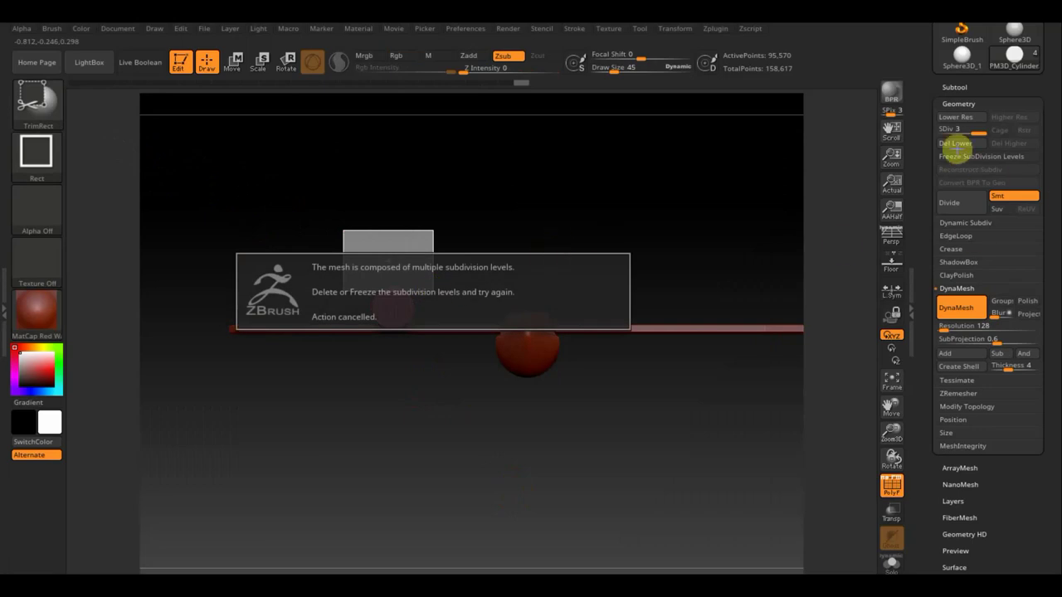
{"action": "left_click", "coordinate": [956, 144]}
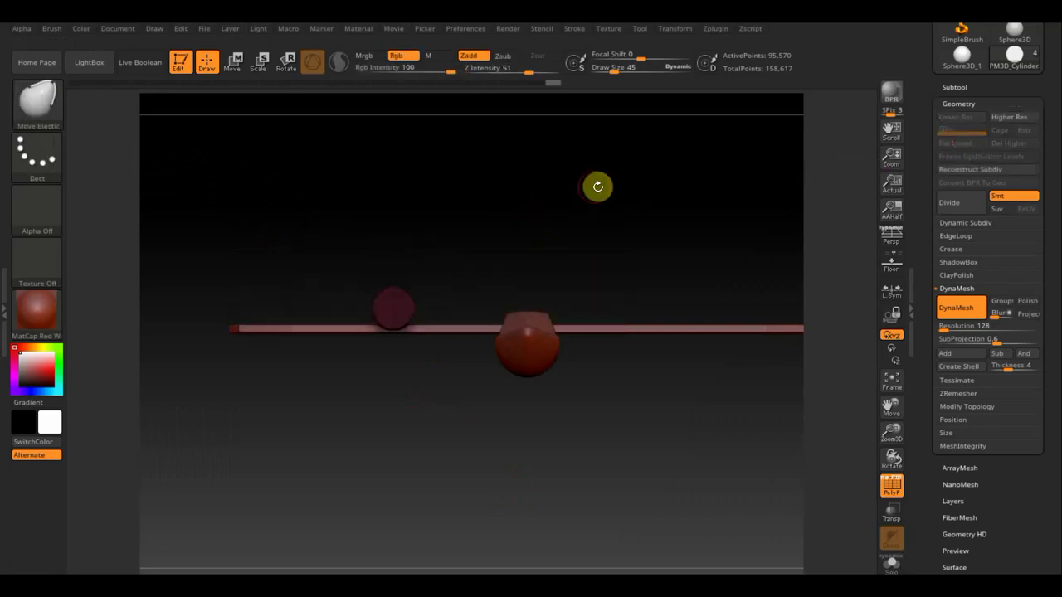
- With PolyF off, slice flat and angled sides off the small sphere using TrimRect and TrimCurve
{"action": "left_click", "coordinate": [891, 486]}
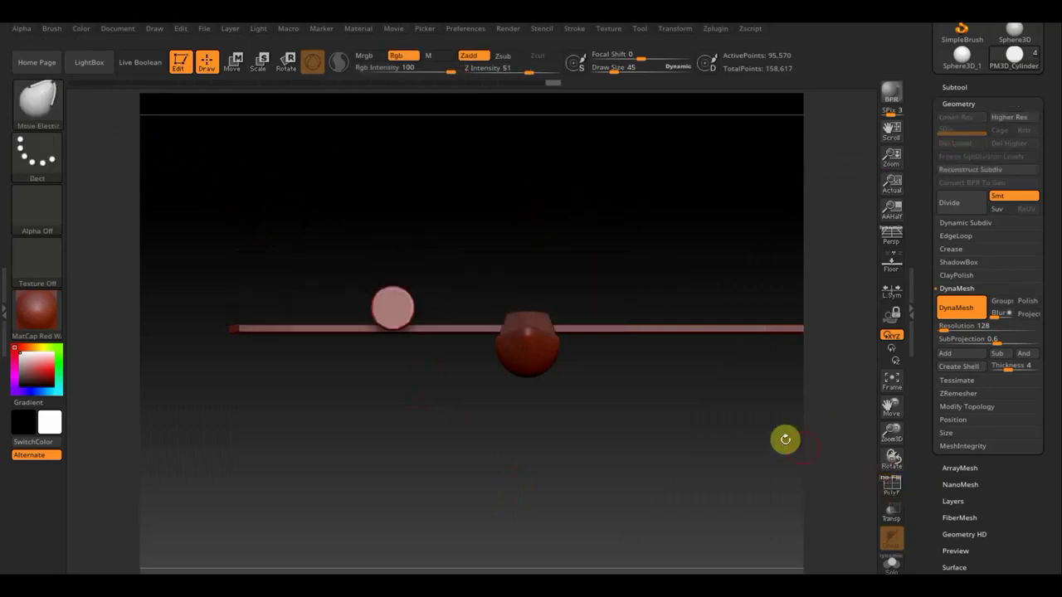
{"action": "left_click_drag", "start_coordinate": [292, 174], "coordinate": [481, 292], "text": "ctrl+shift"}
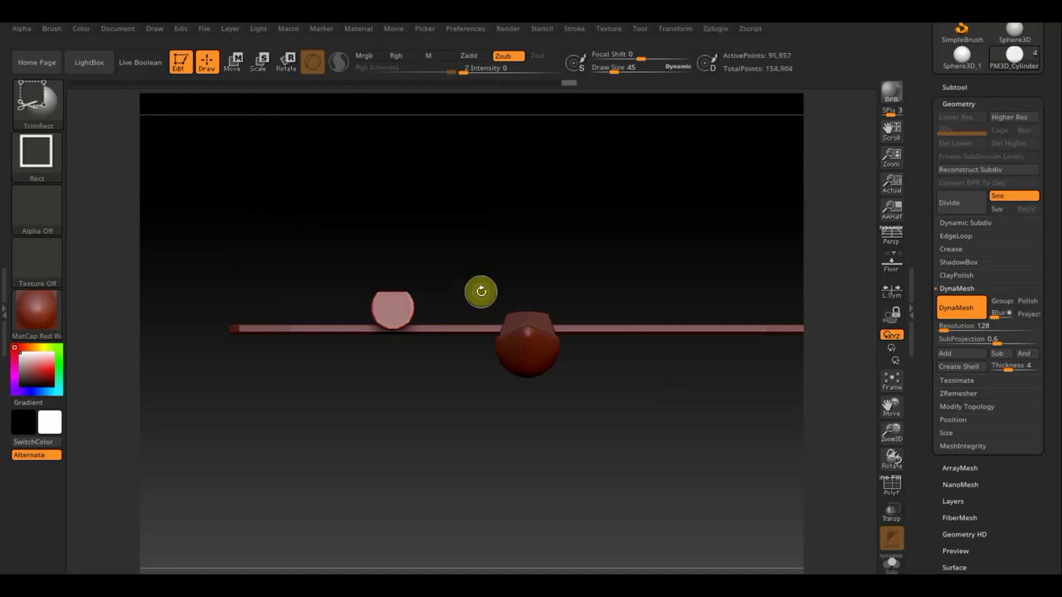
{"action": "left_click", "coordinate": [35, 97]}
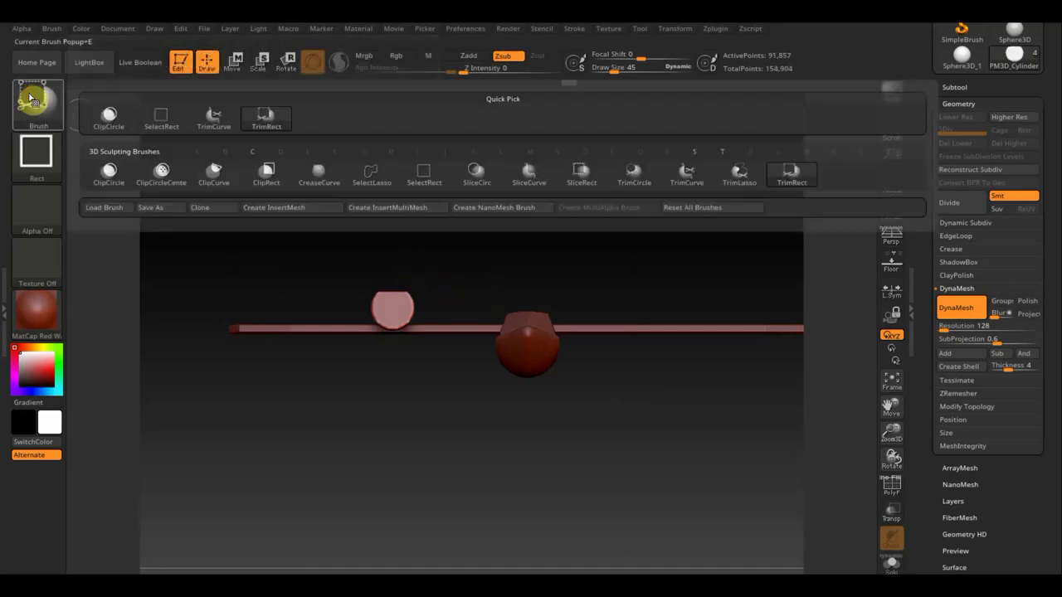
{"action": "left_click", "coordinate": [218, 116]}
{"action": "mouse_move", "coordinate": [355, 343]}
{"action": "left_mouse_down", "text": "ctrl+shift"}
{"action": "mouse_move", "coordinate": [385, 235]}
{"action": "mouse_move", "coordinate": [401, 233]}
{"action": "mouse_move", "coordinate": [384, 221]}
{"action": "mouse_move", "coordinate": [409, 241]}
{"action": "mouse_move", "coordinate": [540, 240]}
{"action": "mouse_move", "coordinate": [543, 249]}
{"action": "mouse_move", "coordinate": [505, 216]}
{"action": "mouse_move", "coordinate": [488, 218]}
{"action": "left_mouse_up", "text": "ctrl+shift"}
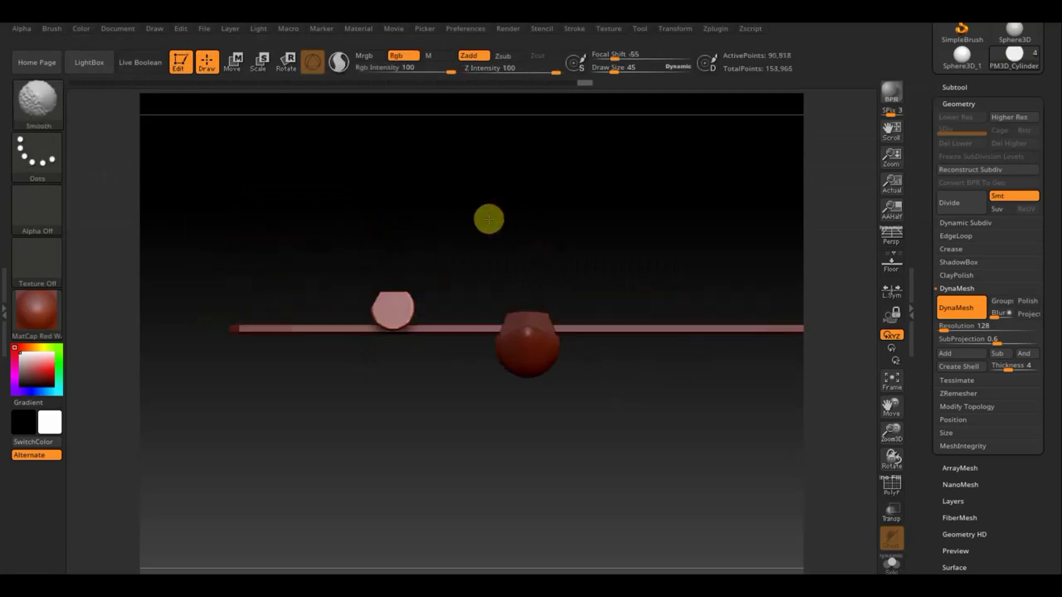
{"action": "mouse_move", "coordinate": [310, 303]}
{"action": "left_mouse_down", "text": "ctrl+shift"}
{"action": "mouse_move", "coordinate": [403, 218]}
{"action": "mouse_move", "coordinate": [381, 177]}
{"action": "mouse_move", "coordinate": [412, 238]}
{"action": "mouse_move", "coordinate": [552, 277]}
{"action": "mouse_move", "coordinate": [552, 287]}
{"action": "mouse_move", "coordinate": [545, 279]}
{"action": "mouse_move", "coordinate": [559, 257]}
{"action": "mouse_move", "coordinate": [536, 261]}
{"action": "mouse_move", "coordinate": [540, 241]}
{"action": "mouse_move", "coordinate": [557, 241]}
{"action": "mouse_move", "coordinate": [512, 236]}
{"action": "left_mouse_up", "text": "ctrl+shift"}
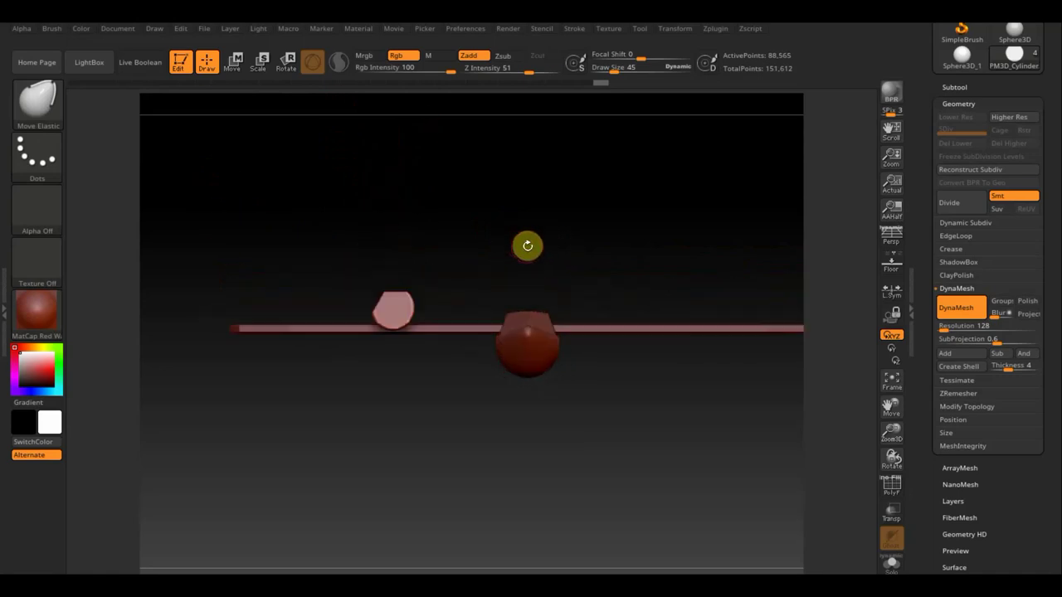
{"action": "mouse_move", "coordinate": [385, 249]}
{"action": "left_mouse_down", "text": "ctrl+shift"}
{"action": "mouse_move", "coordinate": [444, 331]}
{"action": "mouse_move", "coordinate": [457, 301]}
{"action": "left_mouse_up", "text": "ctrl+shift"}
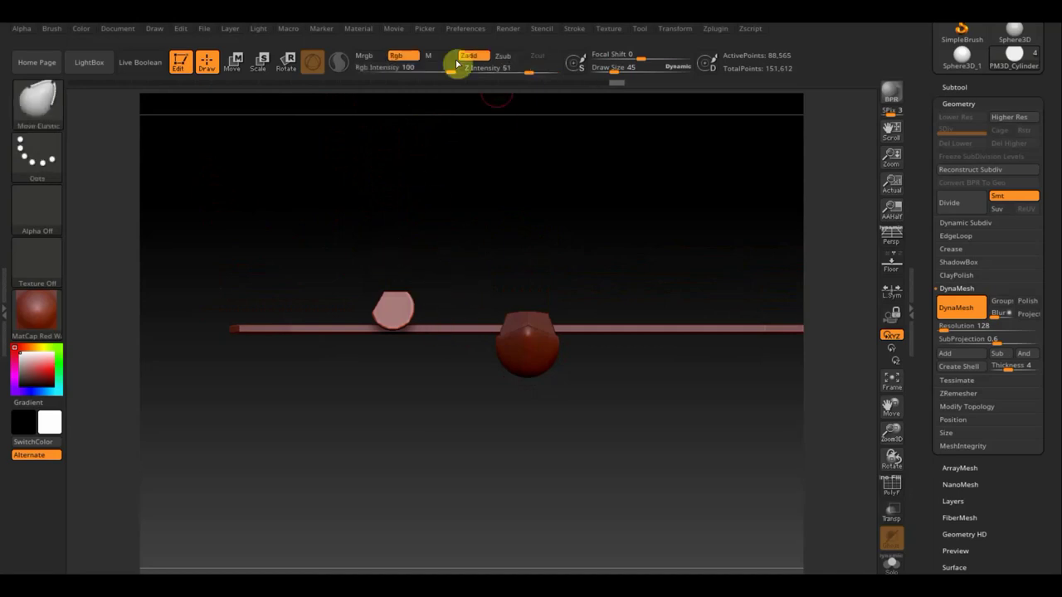
- Revert to the low-resolution sphere in Undo History and re-slice both sides into a tapered end
{"action": "left_click", "coordinate": [332, 82]}
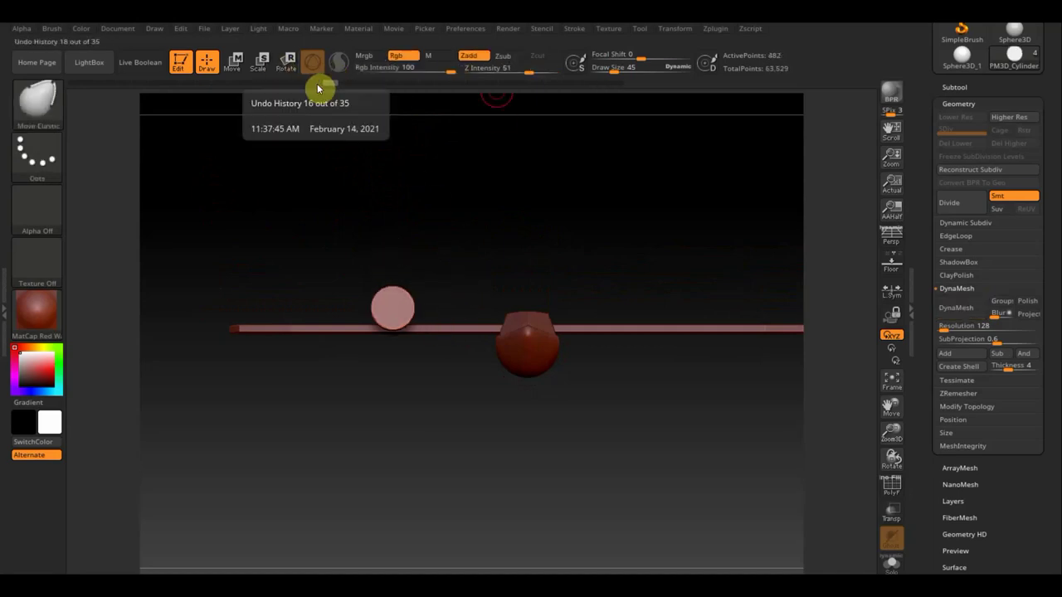
{"action": "left_click", "coordinate": [313, 83]}
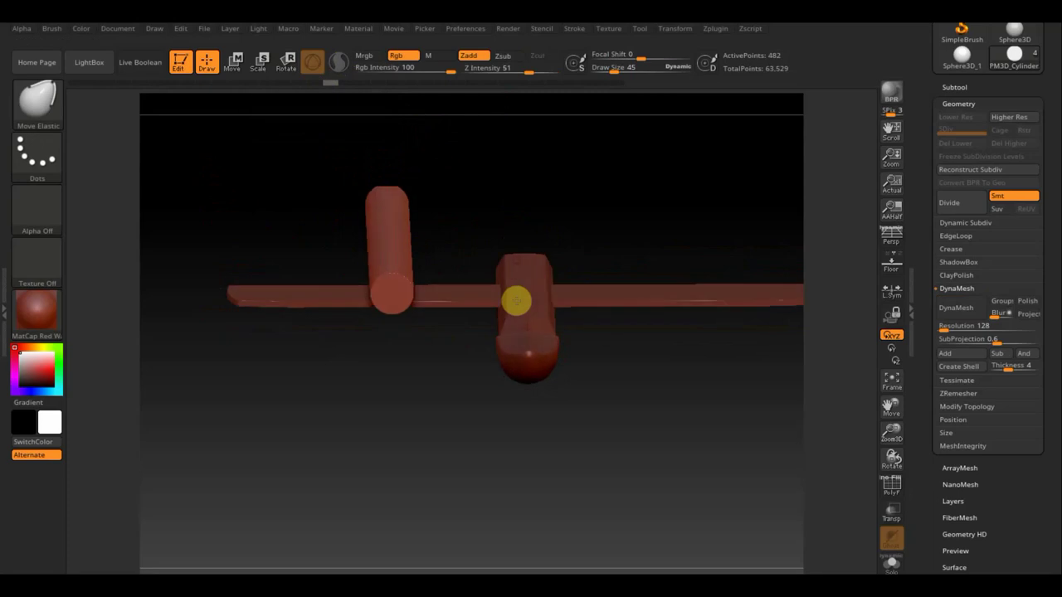
{"action": "mouse_move", "coordinate": [522, 307]}
{"action": "right_mouse_down"}
{"action": "mouse_move", "coordinate": [505, 282]}
{"action": "mouse_move", "coordinate": [531, 232]}
{"action": "mouse_move", "coordinate": [524, 247]}
{"action": "right_mouse_up"}
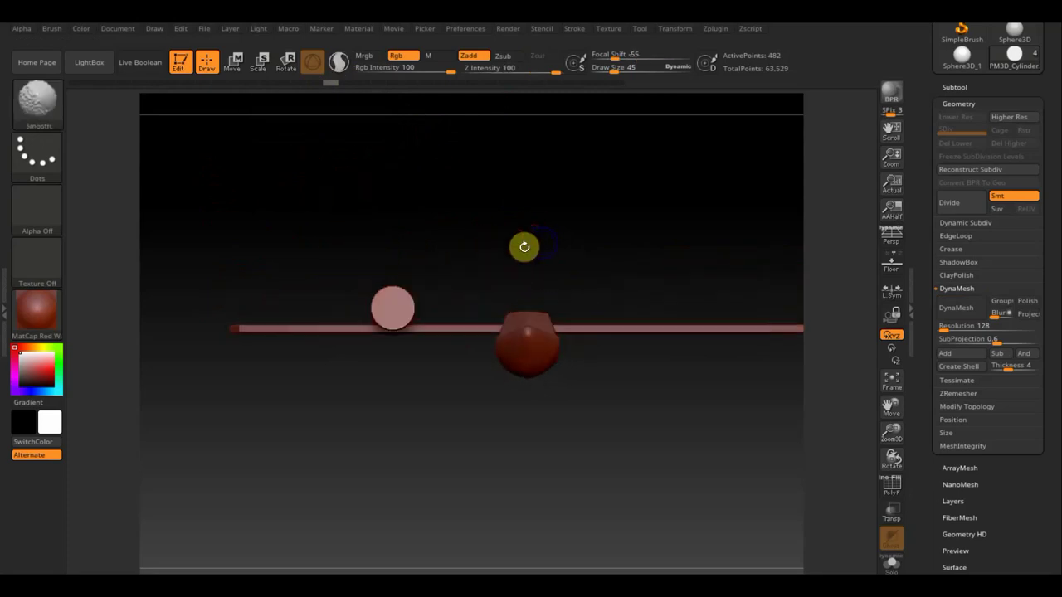
{"action": "mouse_move", "coordinate": [318, 258]}
{"action": "left_mouse_down", "text": "ctrl+shift"}
{"action": "mouse_move", "coordinate": [468, 263]}
{"action": "mouse_move", "coordinate": [476, 343]}
{"action": "mouse_move", "coordinate": [469, 265]}
{"action": "mouse_move", "coordinate": [462, 290]}
{"action": "left_mouse_up", "text": "ctrl+shift"}
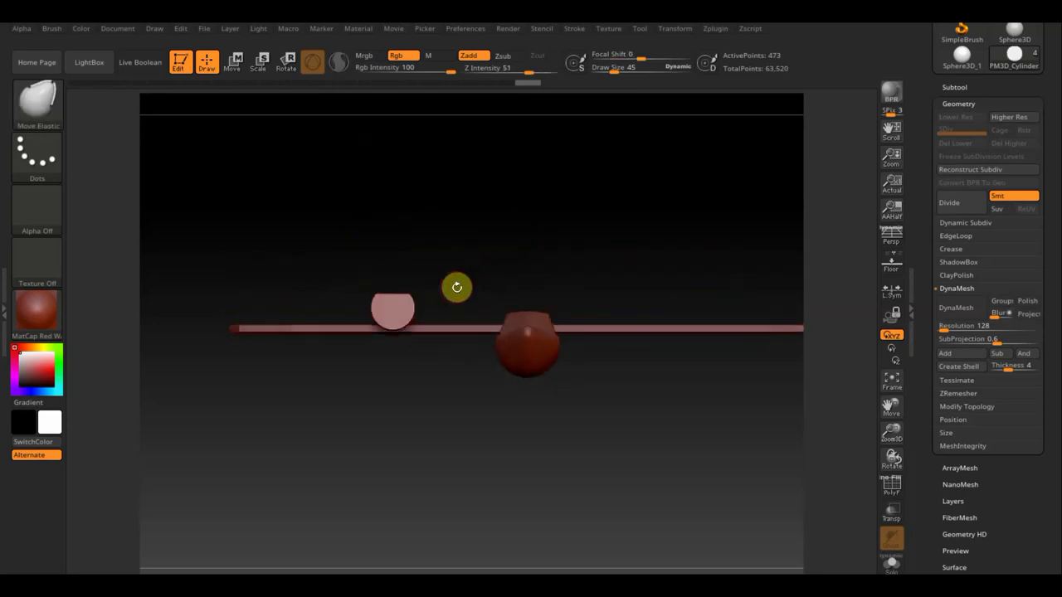
{"action": "left_click_drag", "start_coordinate": [400, 243], "coordinate": [420, 346], "text": "ctrl+shift"}
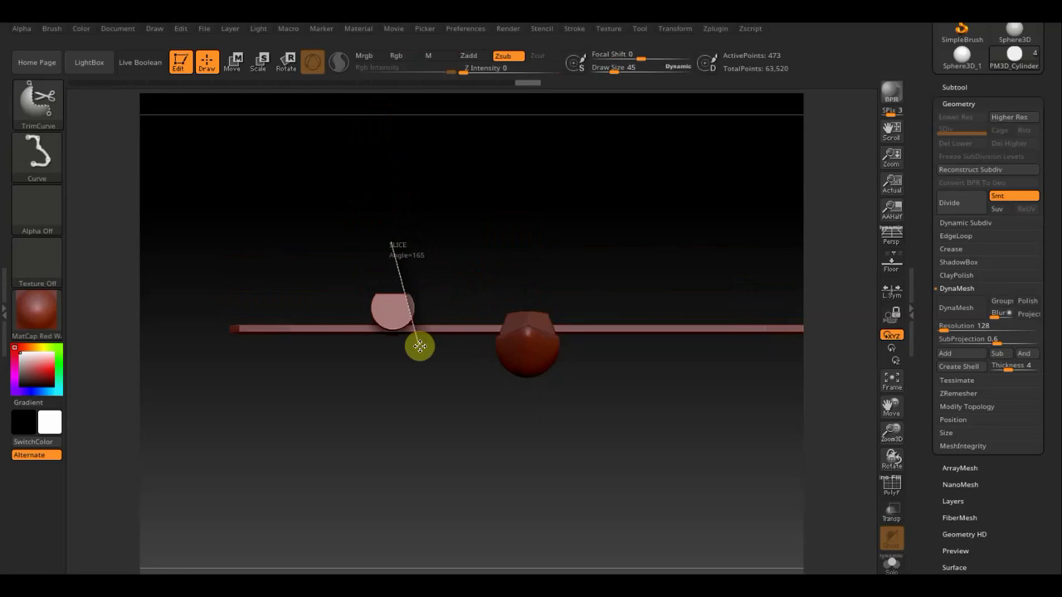
{"action": "left_click_drag", "start_coordinate": [420, 347], "coordinate": [420, 347], "text": "ctrl+shift"}
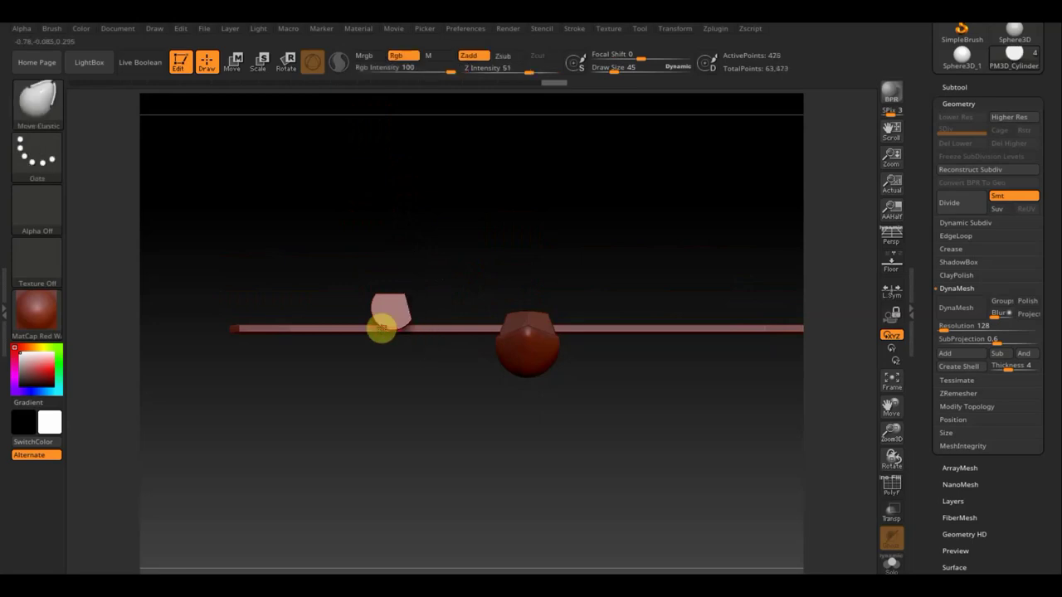
{"action": "left_click_drag", "start_coordinate": [353, 357], "coordinate": [392, 271], "text": "ctrl+shift"}
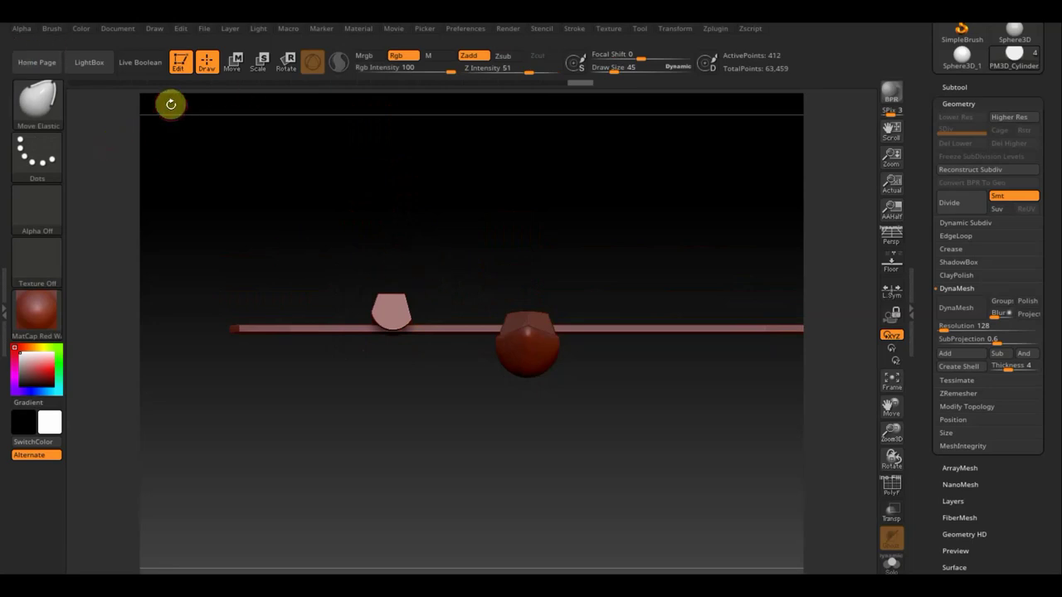
- Move the trimmed piece over the hull and apply Mirror And Weld to it
{"action": "left_click", "coordinate": [234, 60]}
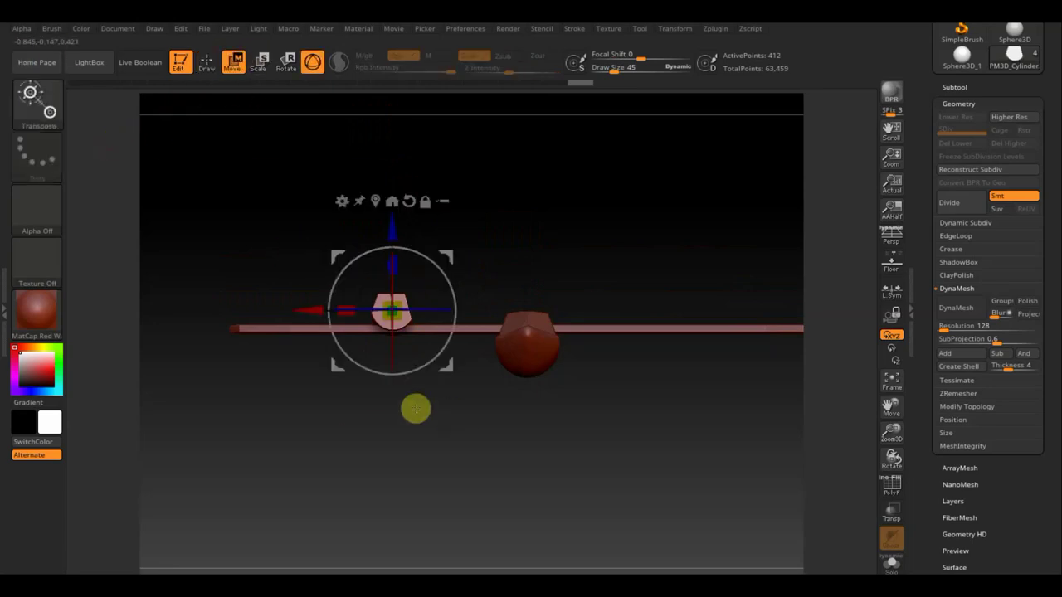
{"action": "left_click_drag", "start_coordinate": [307, 313], "coordinate": [443, 311]}
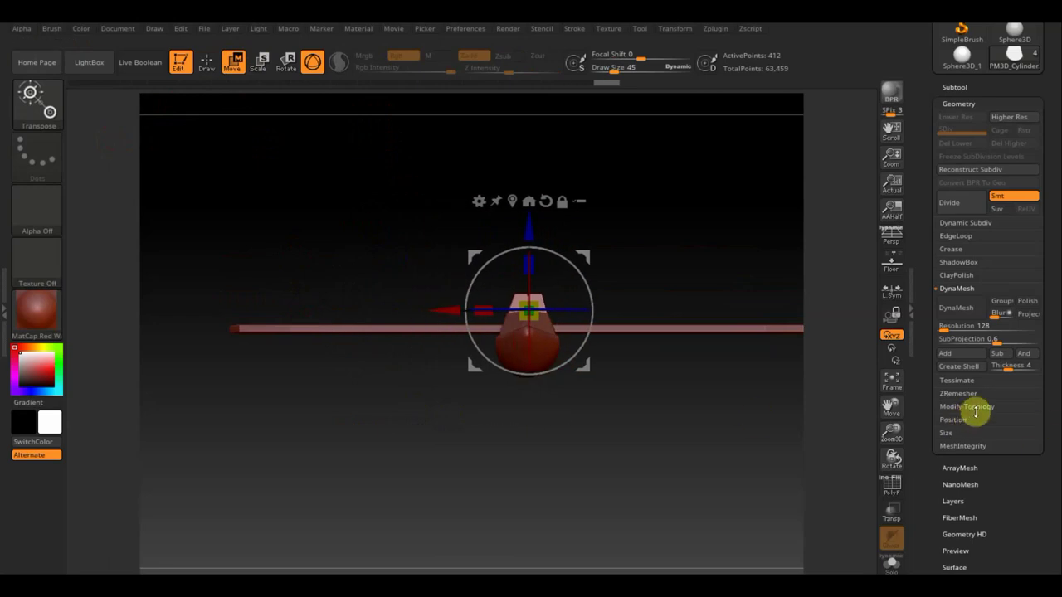
{"action": "left_click", "coordinate": [975, 409]}
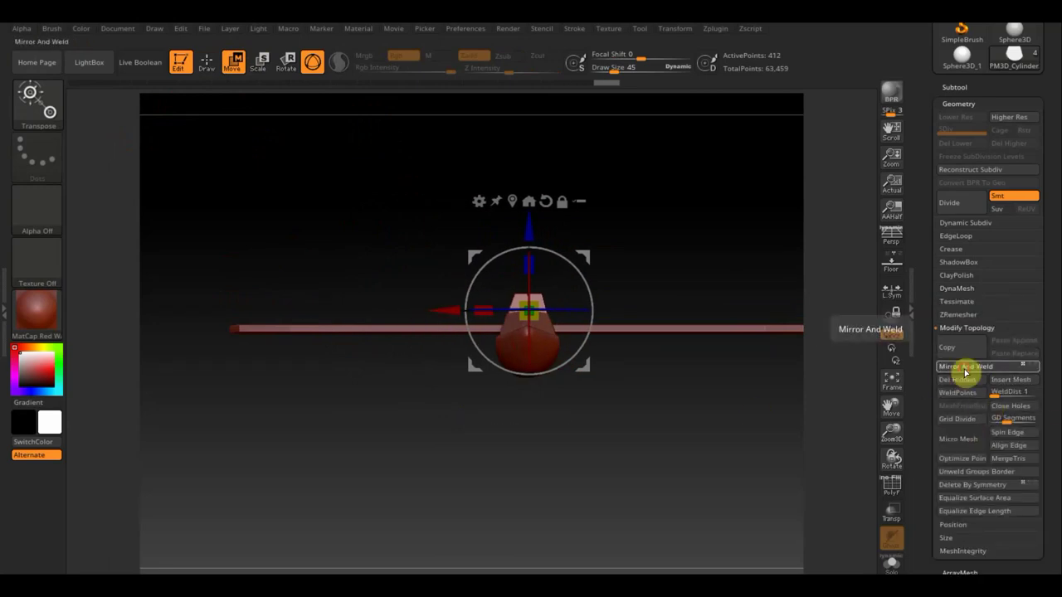
{"action": "left_click", "coordinate": [965, 373]}
{"action": "mouse_move", "coordinate": [652, 424]}
{"action": "left_mouse_down"}
{"action": "mouse_move", "coordinate": [739, 440]}
{"action": "mouse_move", "coordinate": [680, 472]}
{"action": "mouse_move", "coordinate": [772, 495]}
{"action": "left_mouse_up"}
{"action": "left_click", "coordinate": [892, 486]}
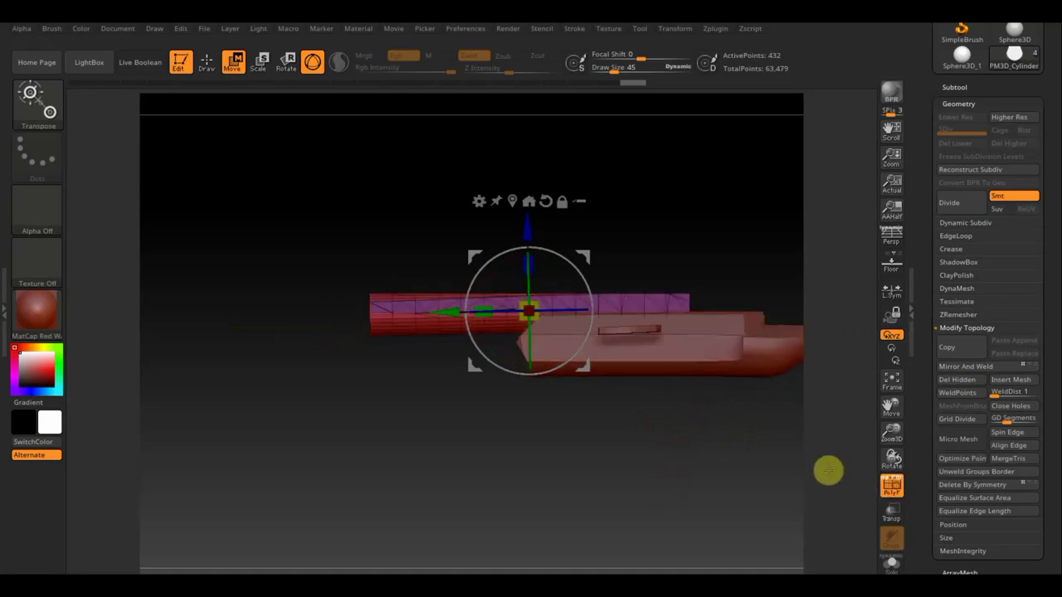
{"action": "mouse_move", "coordinate": [709, 478]}
{"action": "left_mouse_down", "text": "alt"}
{"action": "mouse_move", "coordinate": [625, 476]}
{"action": "mouse_move", "coordinate": [572, 489]}
{"action": "left_mouse_up", "text": "alt"}
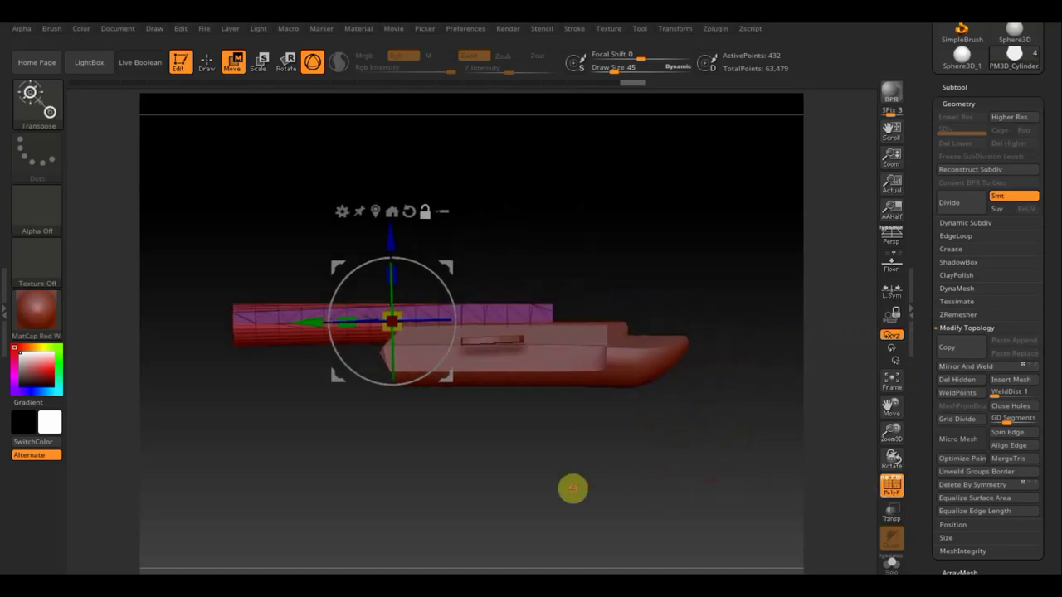
- Mask the boom's front, then stretch and taper its free end into a long thin tube
{"action": "left_click", "coordinate": [207, 58]}
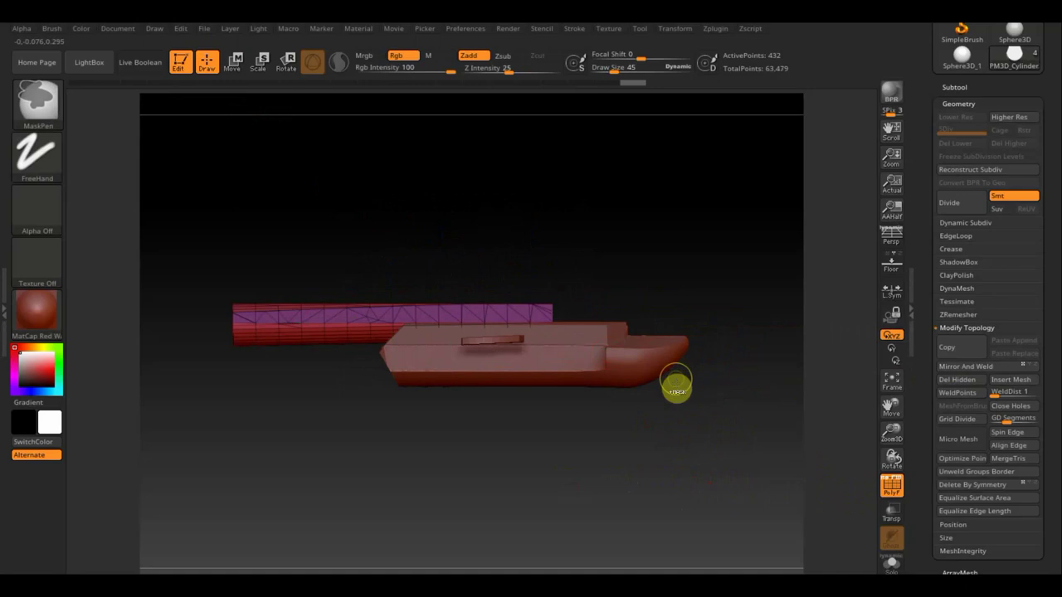
{"action": "mouse_move", "coordinate": [665, 421]}
{"action": "left_mouse_down", "text": "ctrl"}
{"action": "mouse_move", "coordinate": [457, 275]}
{"action": "mouse_move", "coordinate": [476, 269]}
{"action": "left_mouse_up", "text": "ctrl"}
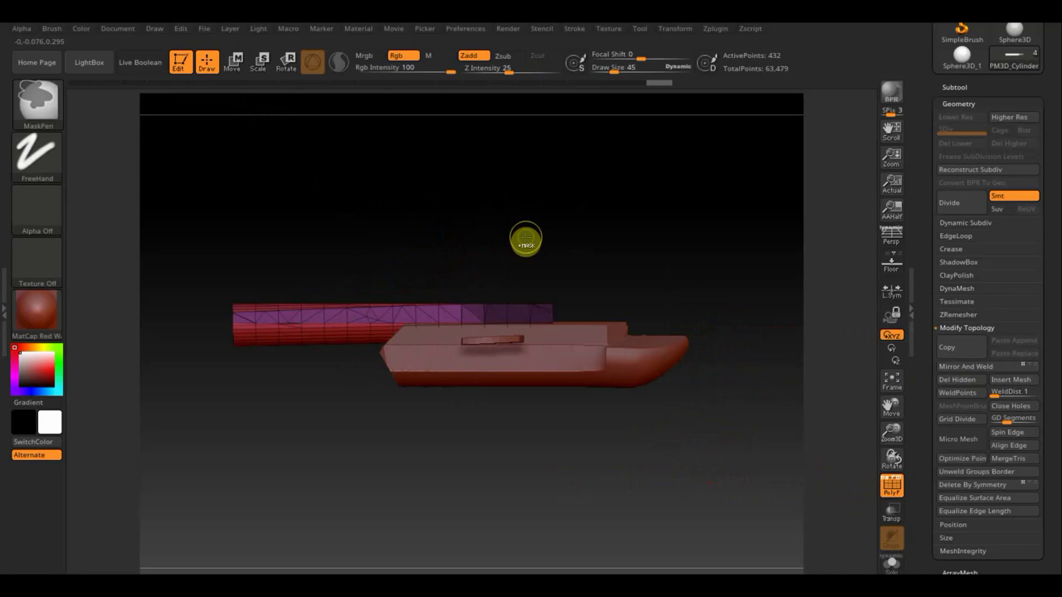
{"action": "left_click", "coordinate": [525, 240], "text": "ctrl"}
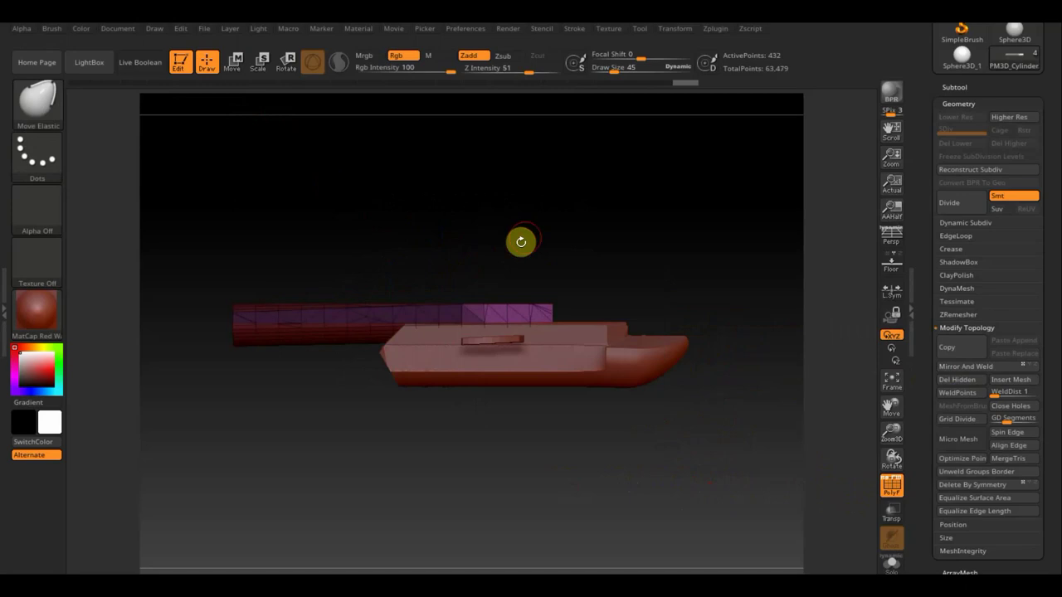
{"action": "left_click", "coordinate": [233, 61]}
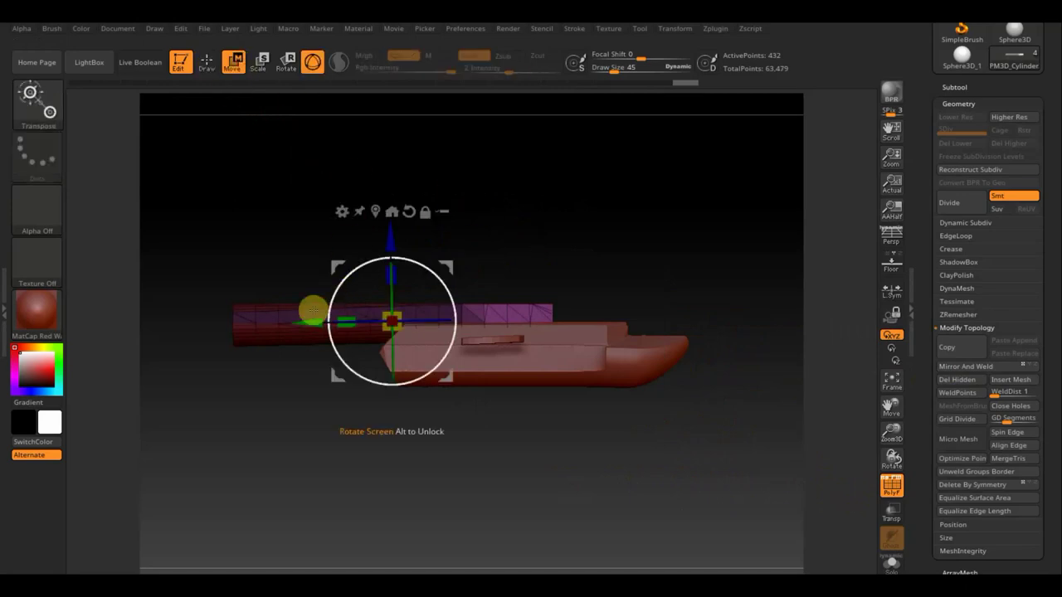
{"action": "mouse_move", "coordinate": [311, 318]}
{"action": "left_mouse_down"}
{"action": "mouse_move", "coordinate": [249, 308]}
{"action": "mouse_move", "coordinate": [327, 318]}
{"action": "left_mouse_up"}
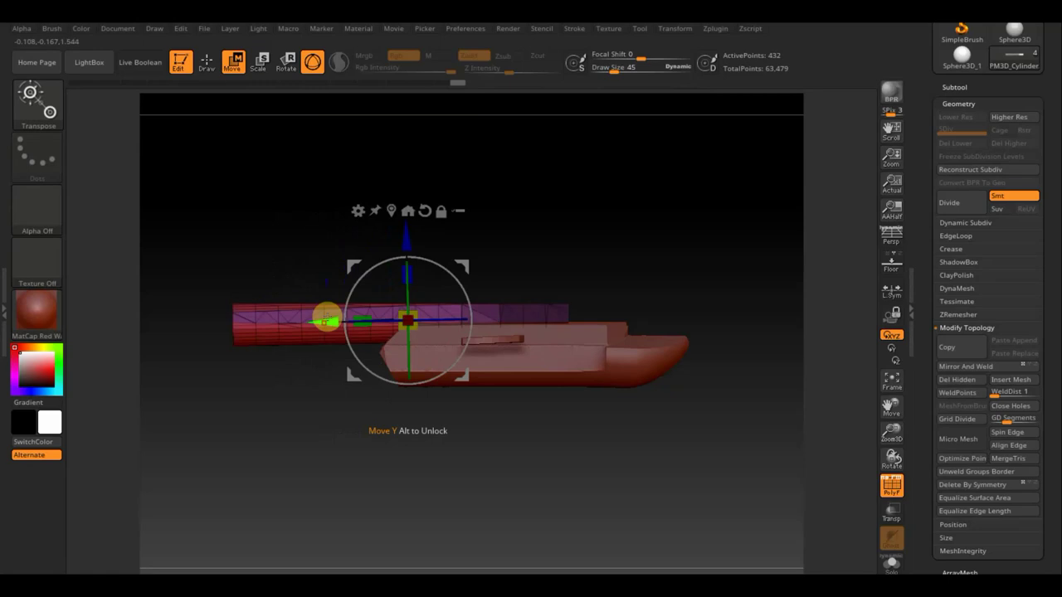
{"action": "left_click_drag", "start_coordinate": [330, 322], "coordinate": [112, 328]}
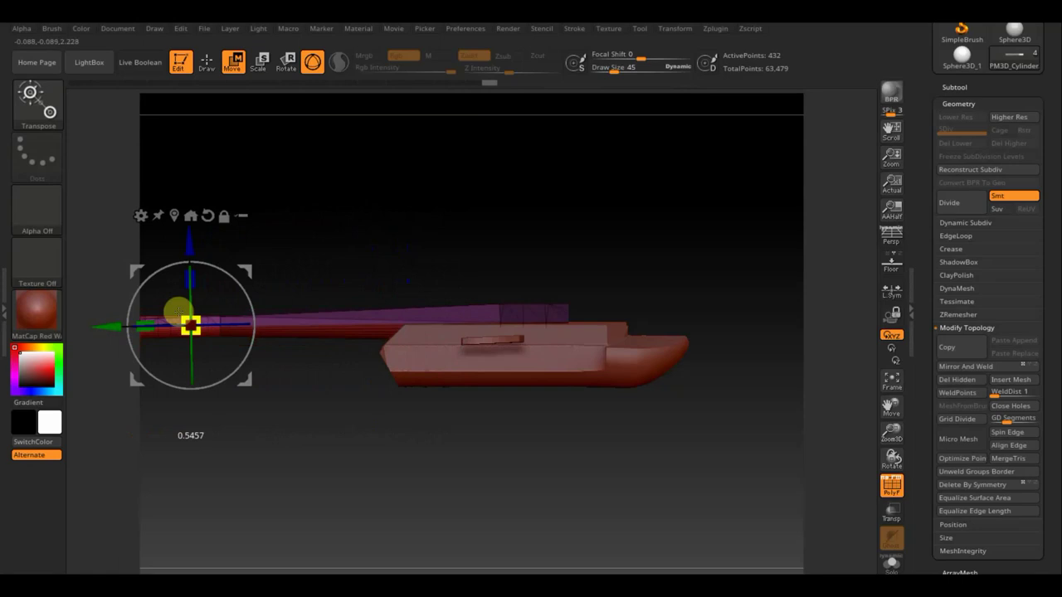
{"action": "left_click_drag", "start_coordinate": [196, 335], "coordinate": [194, 320]}
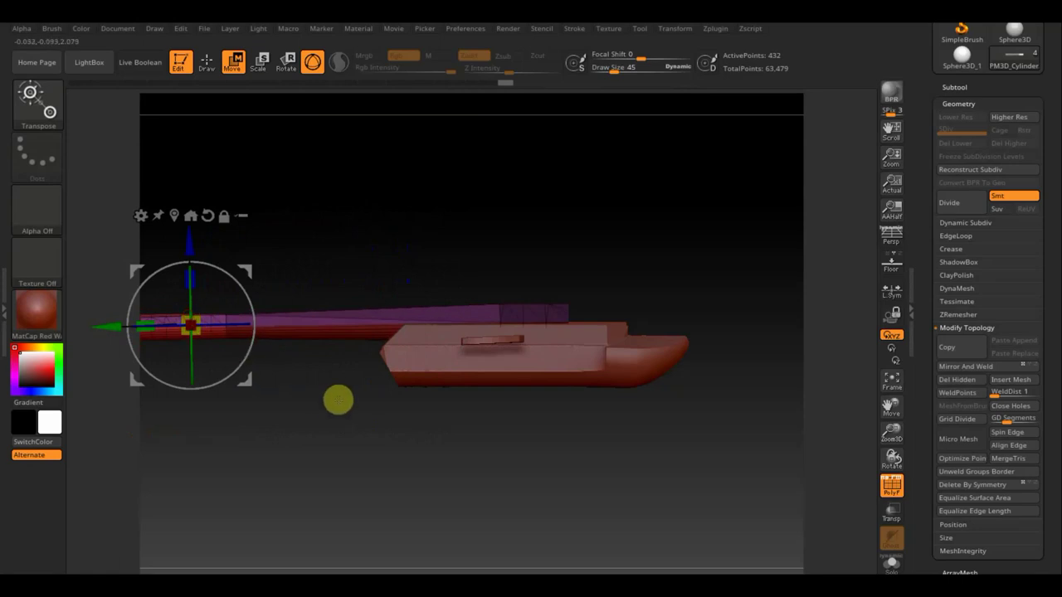
{"action": "left_click_drag", "start_coordinate": [337, 402], "coordinate": [451, 406], "text": "alt"}
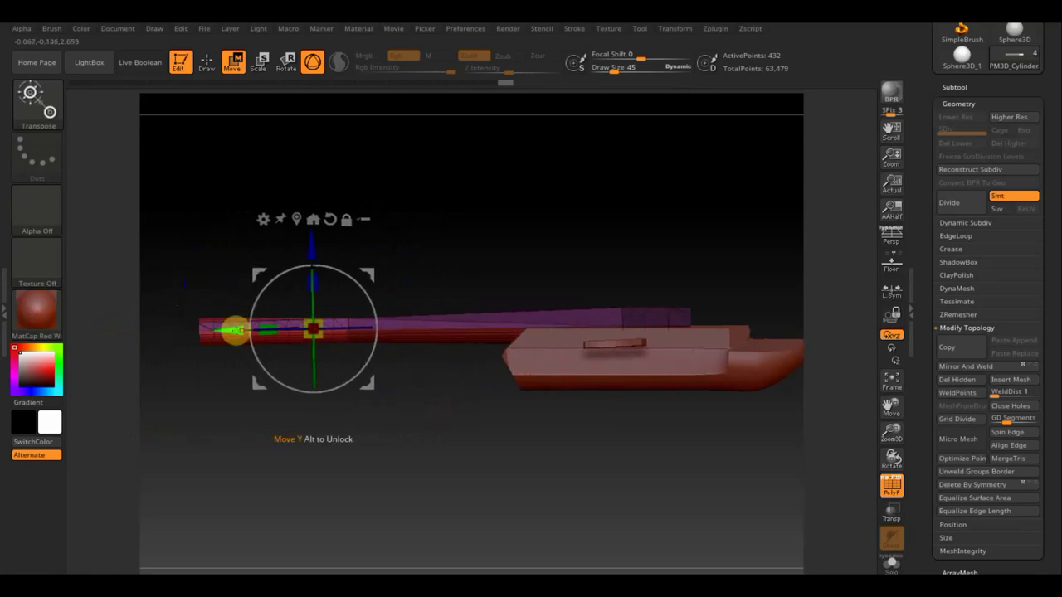
{"action": "left_click_drag", "start_coordinate": [233, 330], "coordinate": [152, 331]}
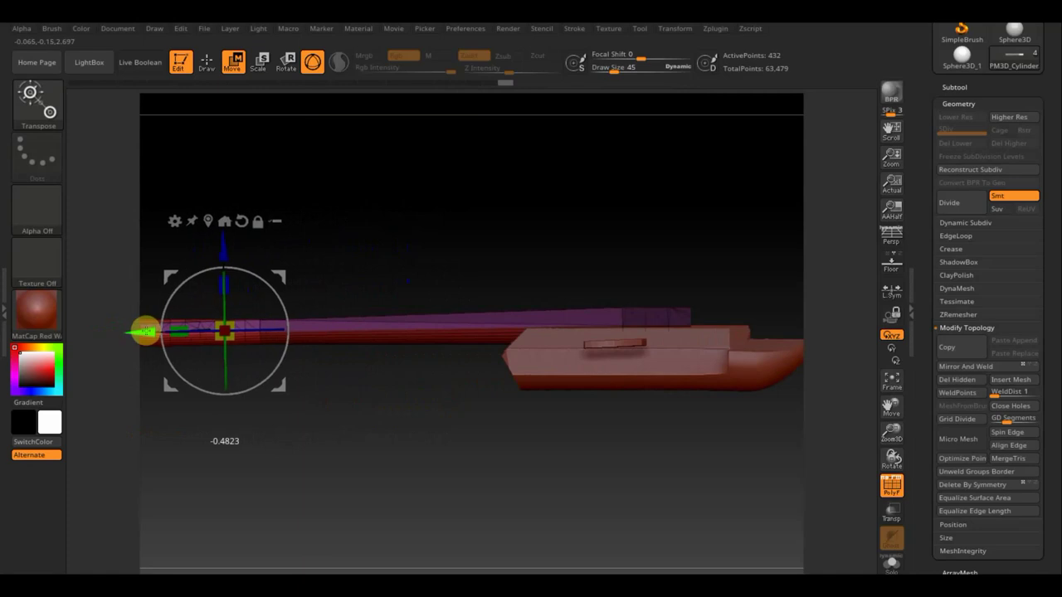
{"action": "left_click", "coordinate": [206, 63]}
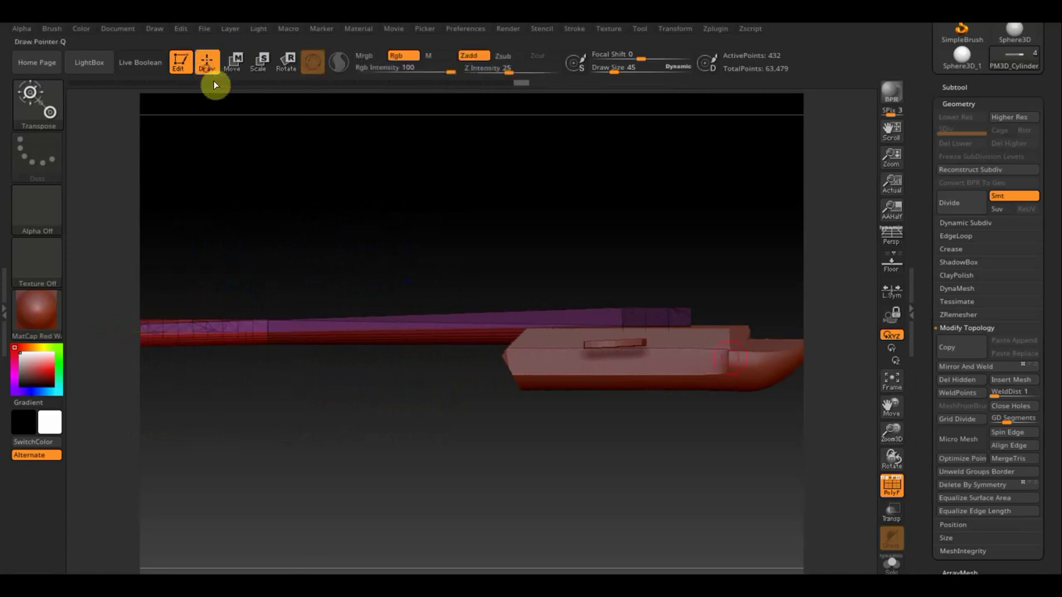
- DynaMesh the tail boom at resolution 344 and turn off PolyF
{"action": "left_click", "coordinate": [957, 288]}
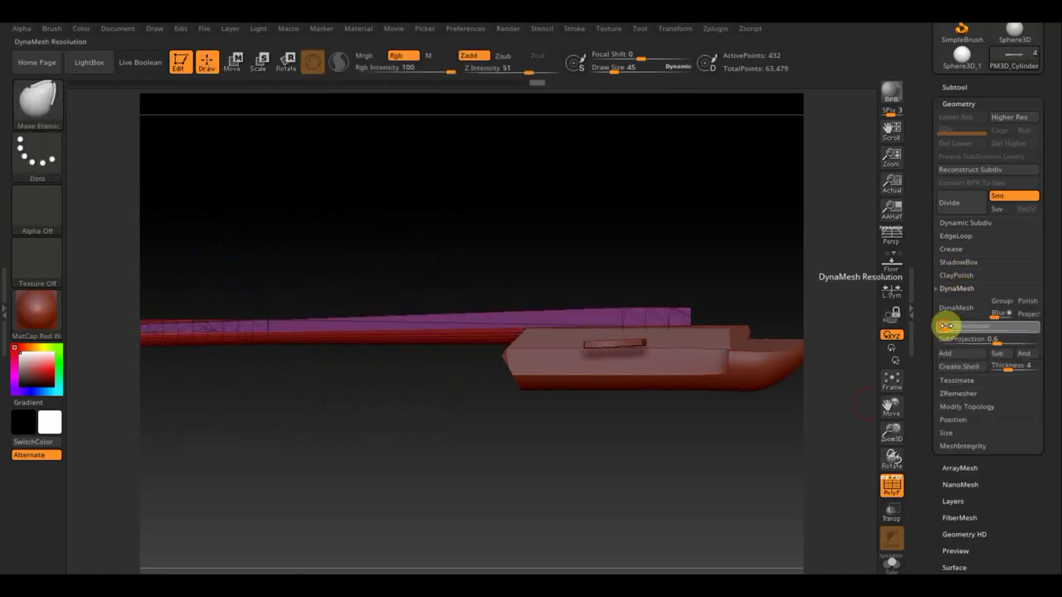
{"action": "left_click_drag", "start_coordinate": [948, 327], "coordinate": [884, 325]}
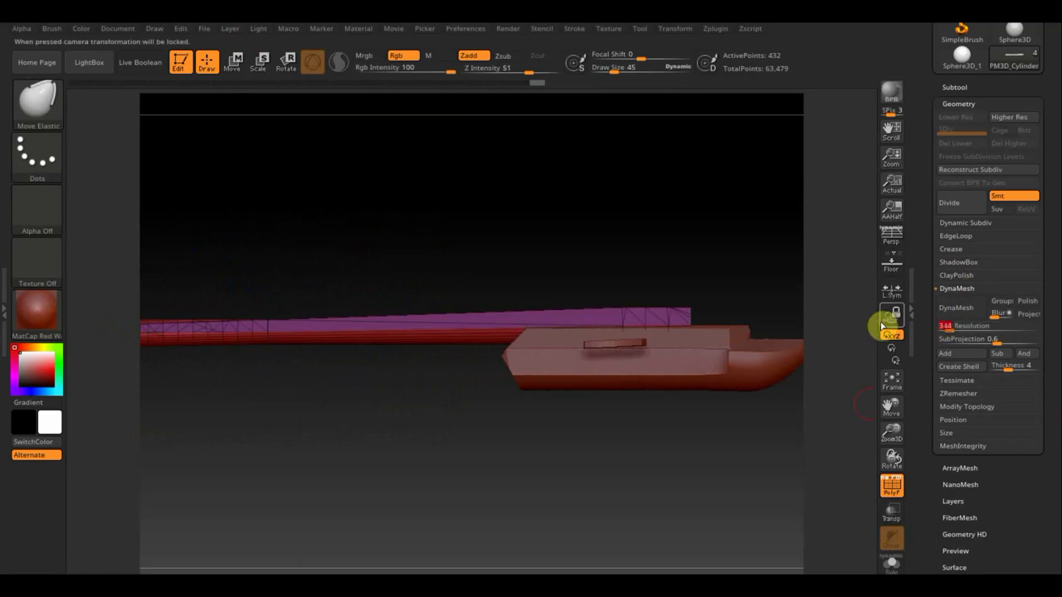
{"action": "left_click", "coordinate": [962, 308]}
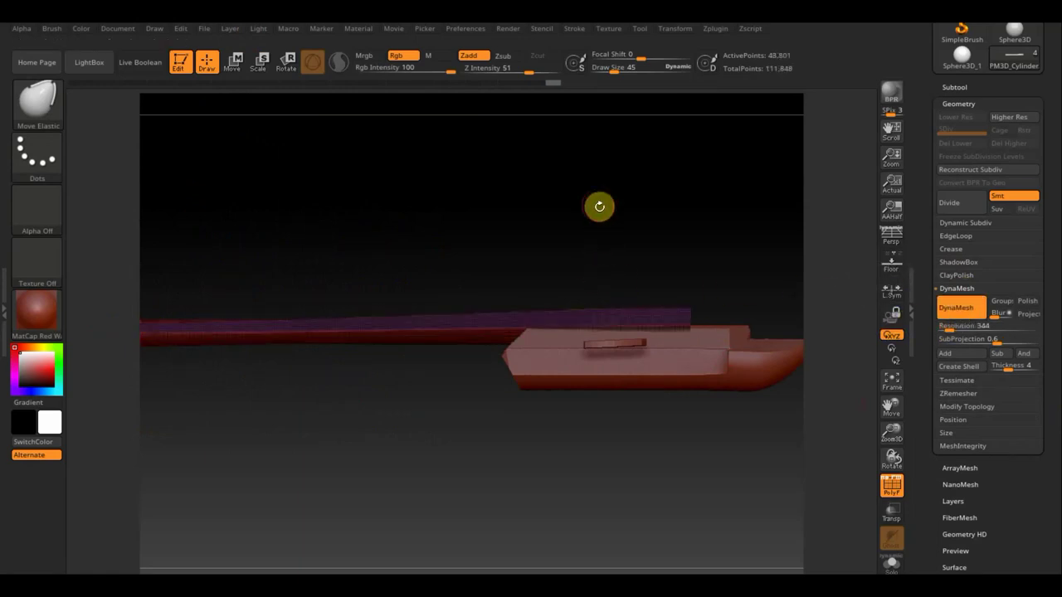
{"action": "key", "text": "ctrl"}
{"action": "left_click_drag", "start_coordinate": [629, 215], "coordinate": [560, 232]}
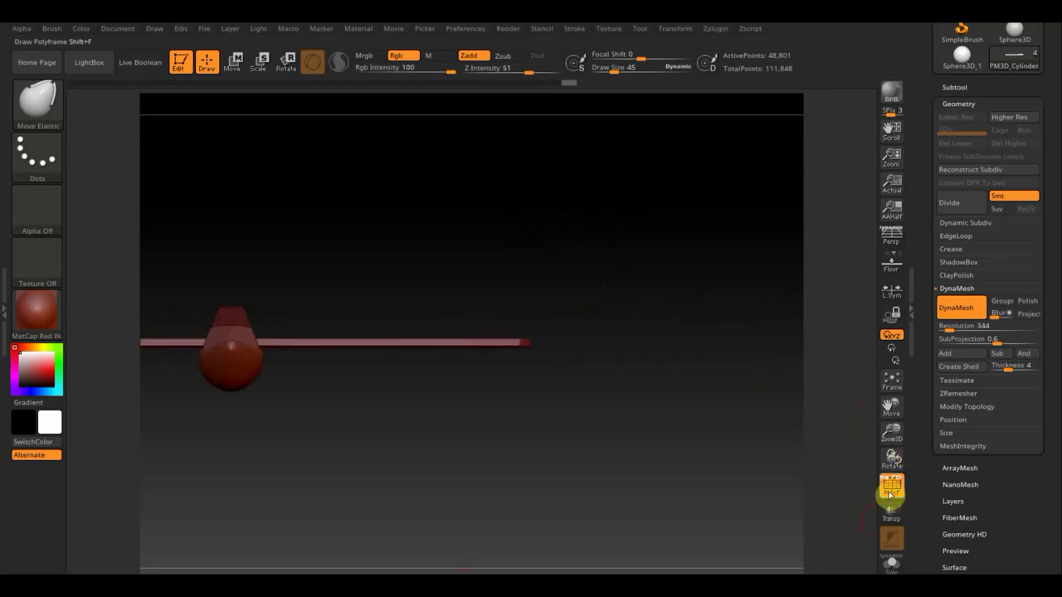
{"action": "left_click", "coordinate": [892, 488]}
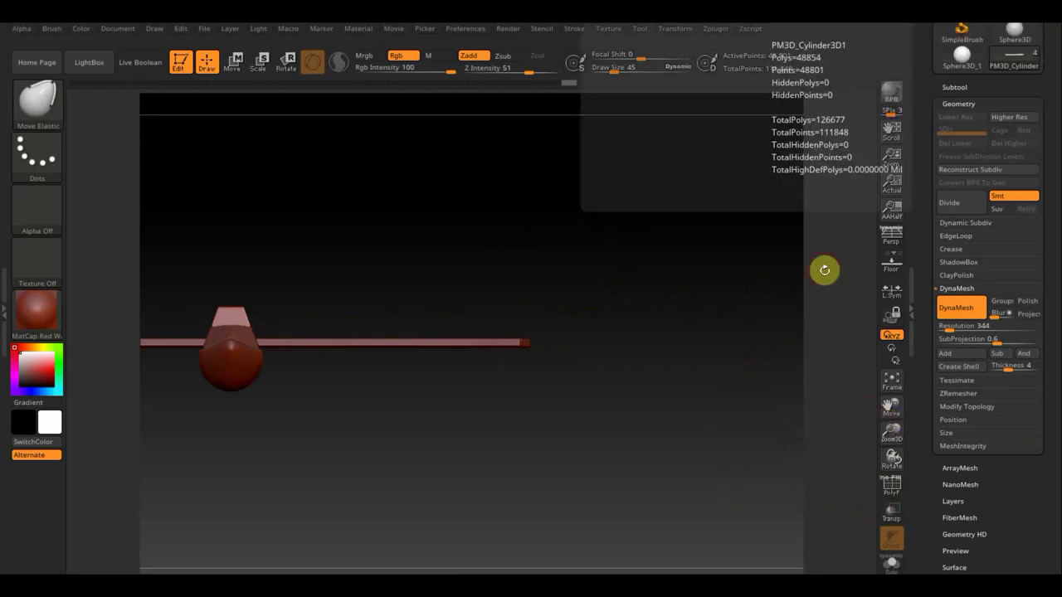
- In a snapped front view, shift the tail boom sideways off the hull's centre and save
{"action": "key", "text": "shift"}
{"action": "left_click_drag", "start_coordinate": [597, 325], "coordinate": [809, 332], "text": "alt"}
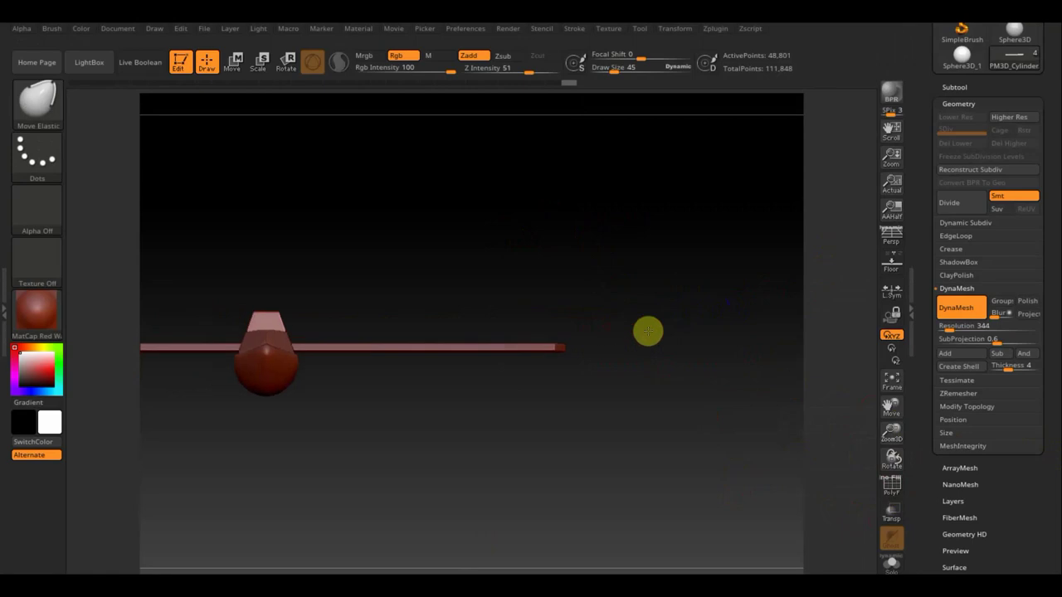
{"action": "left_click", "coordinate": [234, 61]}
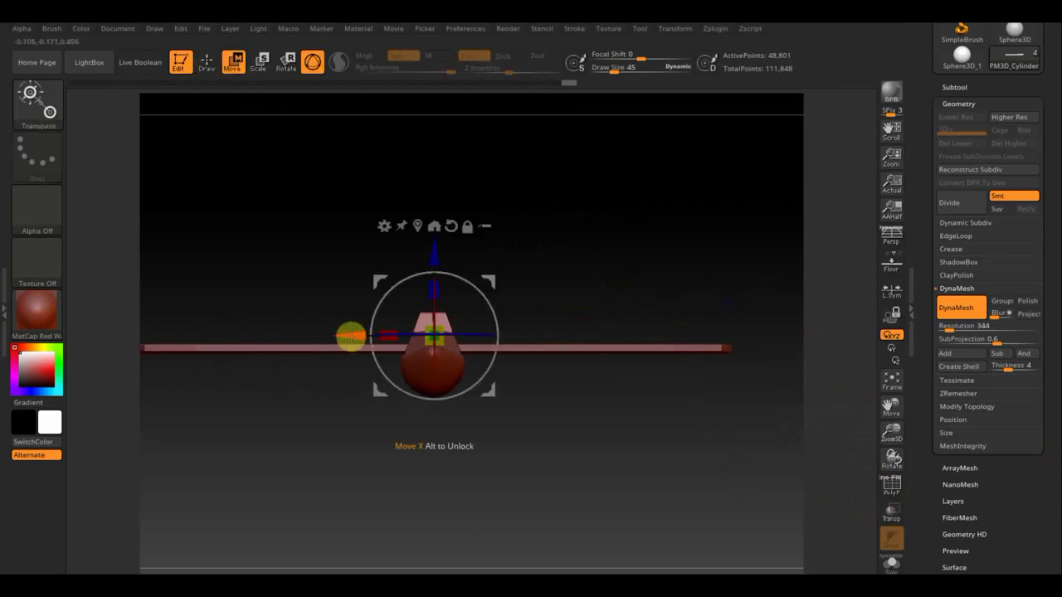
{"action": "left_click_drag", "start_coordinate": [350, 336], "coordinate": [185, 332]}
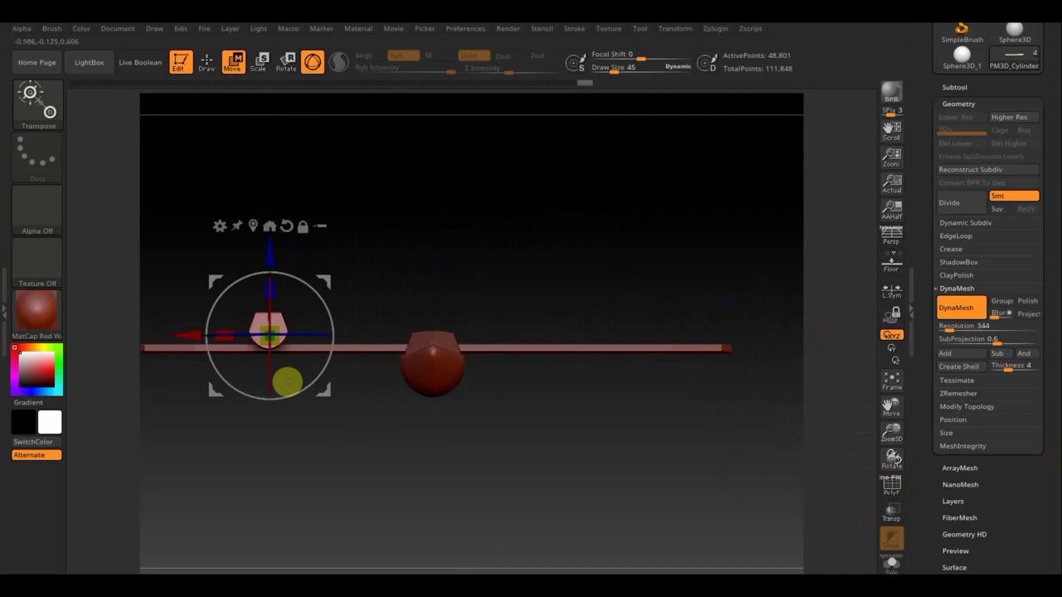
{"action": "mouse_move", "coordinate": [418, 433]}
{"action": "left_mouse_down", "text": "alt"}
{"action": "mouse_move", "coordinate": [540, 446]}
{"action": "mouse_move", "coordinate": [519, 451]}
{"action": "left_mouse_up", "text": "alt"}
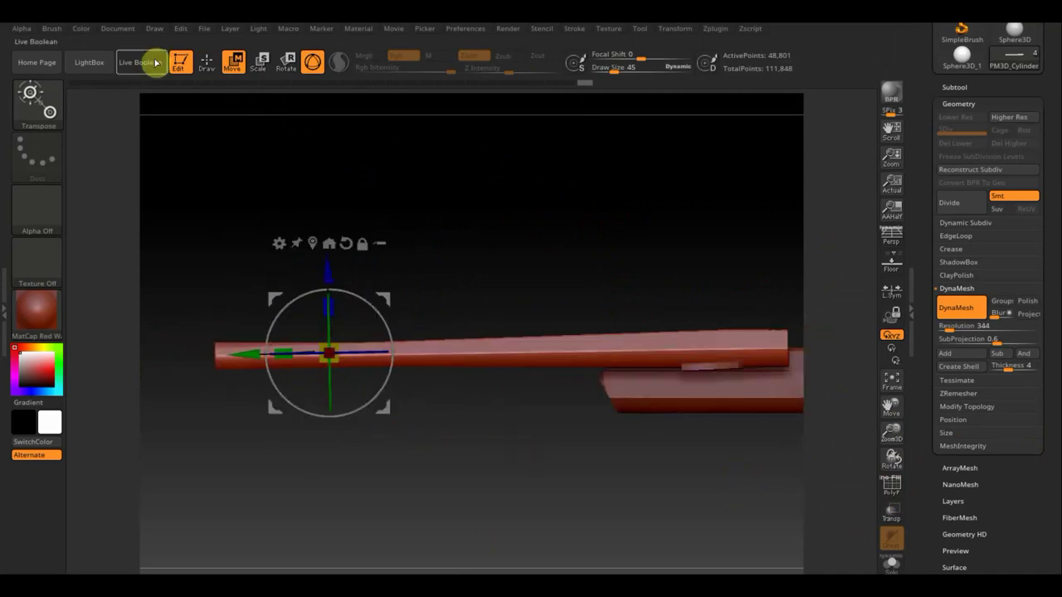
{"action": "left_click", "coordinate": [206, 60]}
{"action": "key", "text": "ctrl+s"}
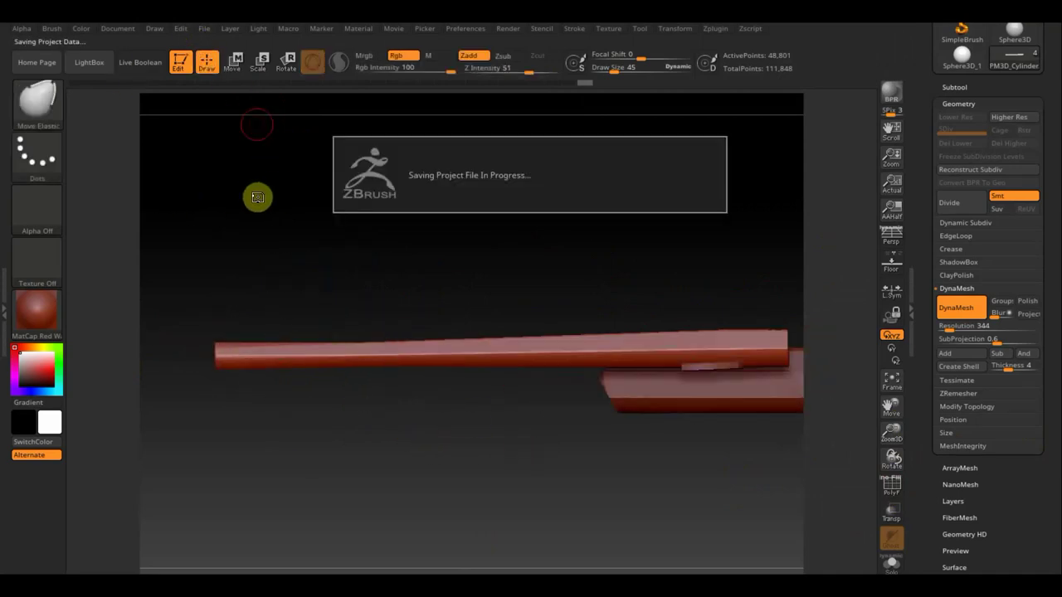
{"action": "key", "text": "ctrl+shift"}
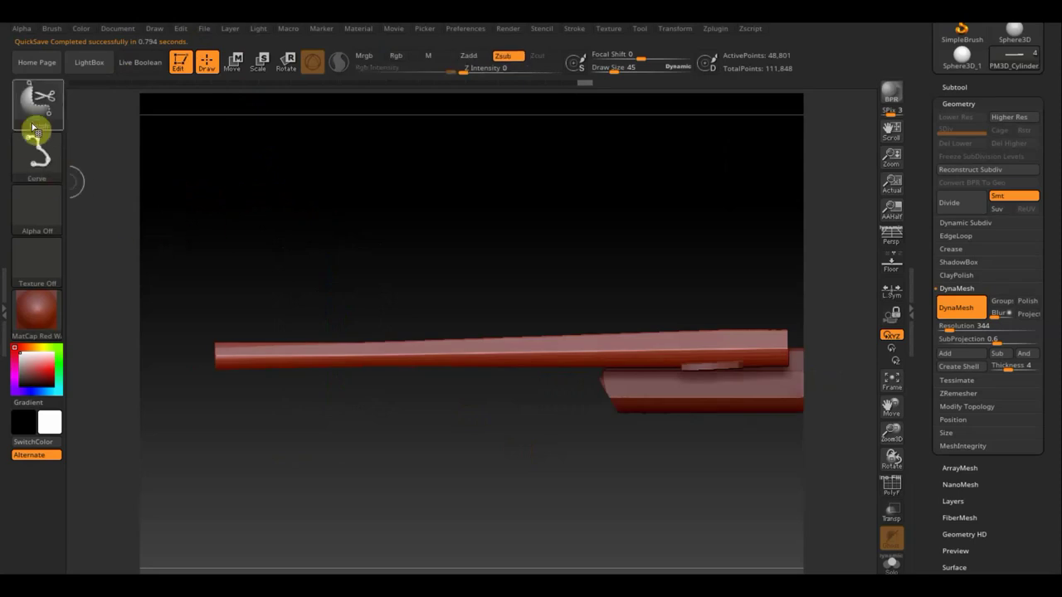
- Cut the tail boom's front end off with TrimRect, leaving 39,580 points, then view from top
{"action": "left_click", "coordinate": [33, 129]}
{"action": "left_click", "coordinate": [264, 124]}
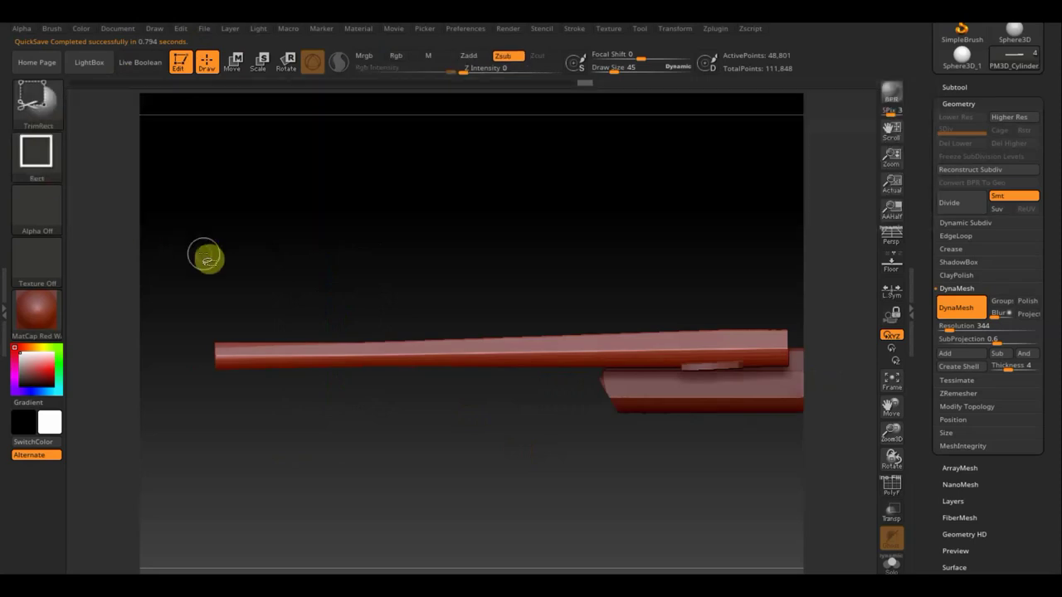
{"action": "mouse_move", "coordinate": [160, 218]}
{"action": "left_mouse_down", "text": "ctrl+shift"}
{"action": "mouse_move", "coordinate": [382, 419]}
{"action": "mouse_move", "coordinate": [347, 418]}
{"action": "left_mouse_up", "text": "ctrl+shift"}
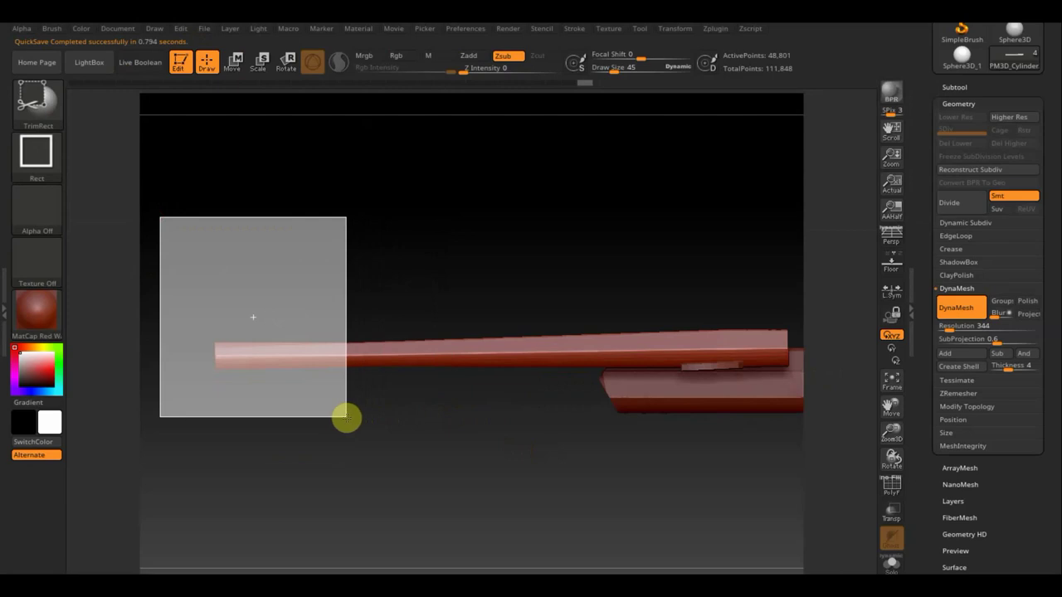
{"action": "mouse_move", "coordinate": [479, 422]}
{"action": "left_mouse_down"}
{"action": "mouse_move", "coordinate": [410, 476]}
{"action": "mouse_move", "coordinate": [466, 487]}
{"action": "mouse_move", "coordinate": [503, 512]}
{"action": "left_mouse_up"}
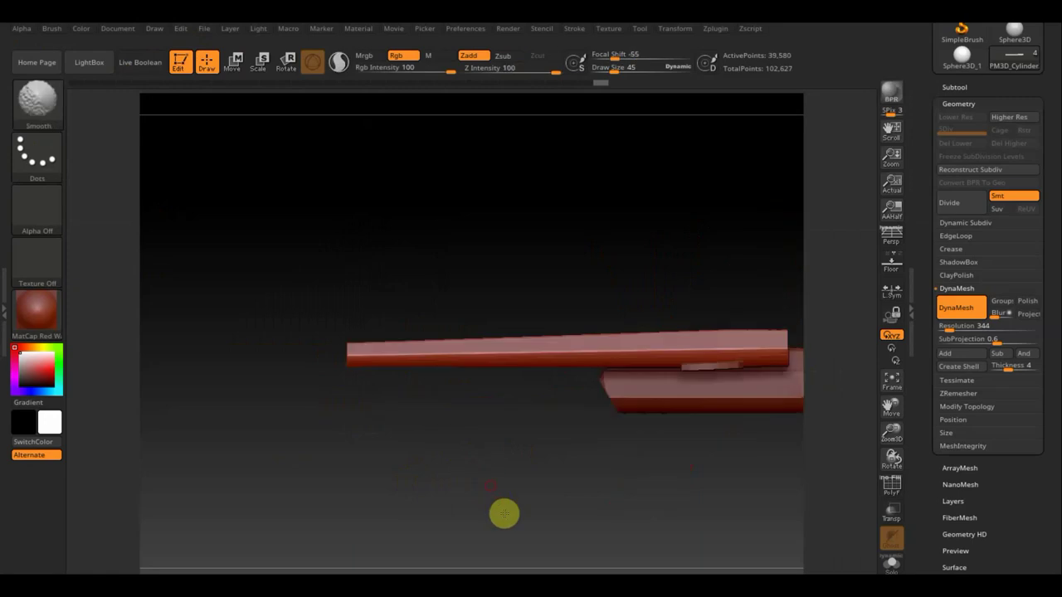
{"action": "mouse_move", "coordinate": [628, 490]}
{"action": "left_mouse_down"}
{"action": "mouse_move", "coordinate": [607, 439]}
{"action": "mouse_move", "coordinate": [456, 446]}
{"action": "mouse_move", "coordinate": [585, 452]}
{"action": "mouse_move", "coordinate": [453, 543]}
{"action": "mouse_move", "coordinate": [590, 501]}
{"action": "mouse_move", "coordinate": [718, 486]}
{"action": "left_mouse_up"}
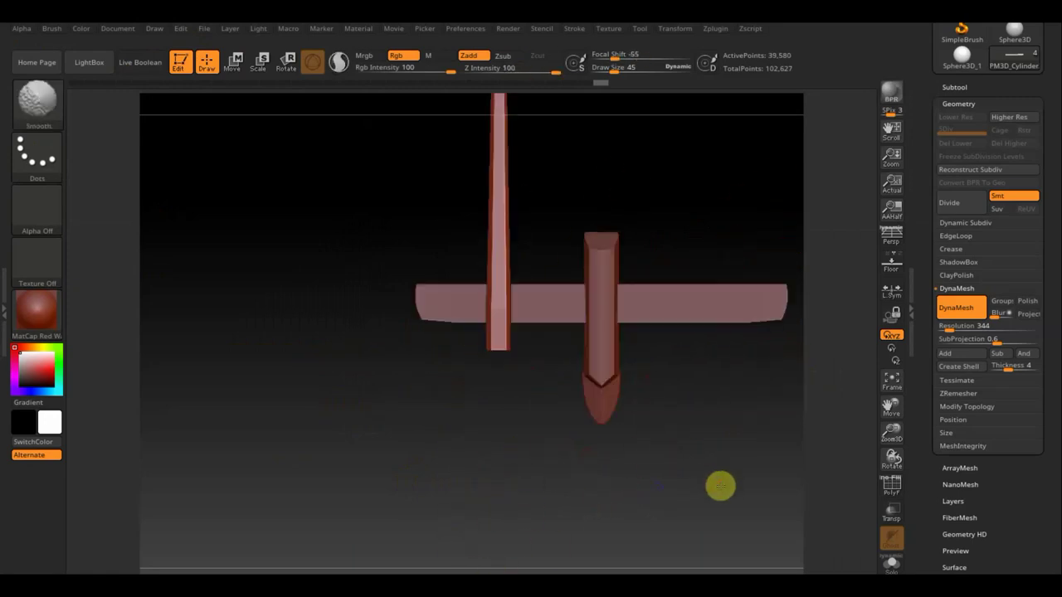
{"action": "left_click_drag", "start_coordinate": [722, 407], "coordinate": [646, 483], "text": "alt"}
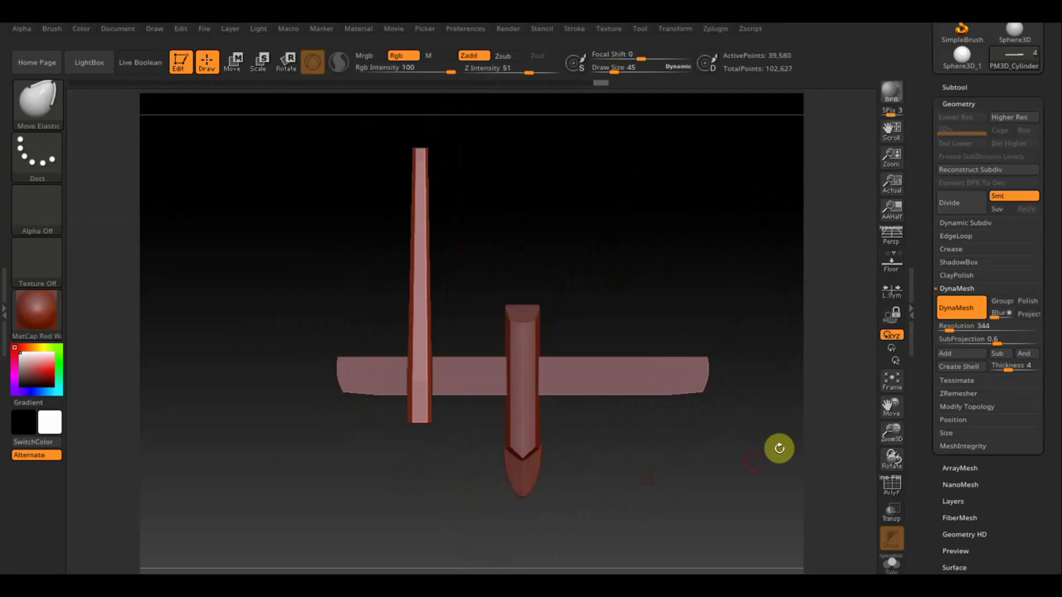
- Mirror And Weld the tail boom, then duplicate the wing slab as PM3D_Cube3D2 and move it up
{"action": "left_click", "coordinate": [988, 408]}
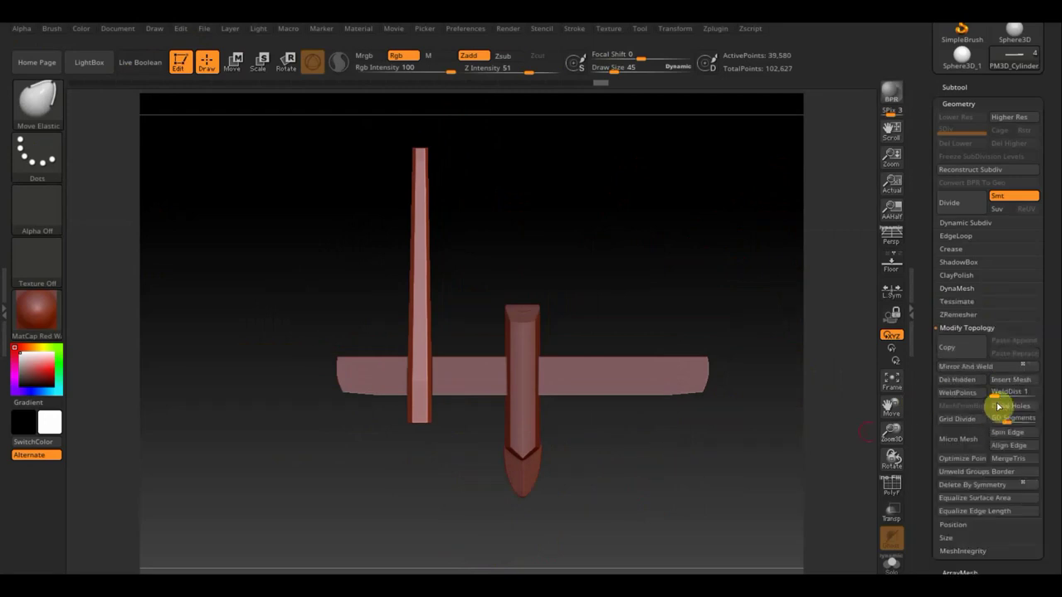
{"action": "left_click", "coordinate": [985, 372]}
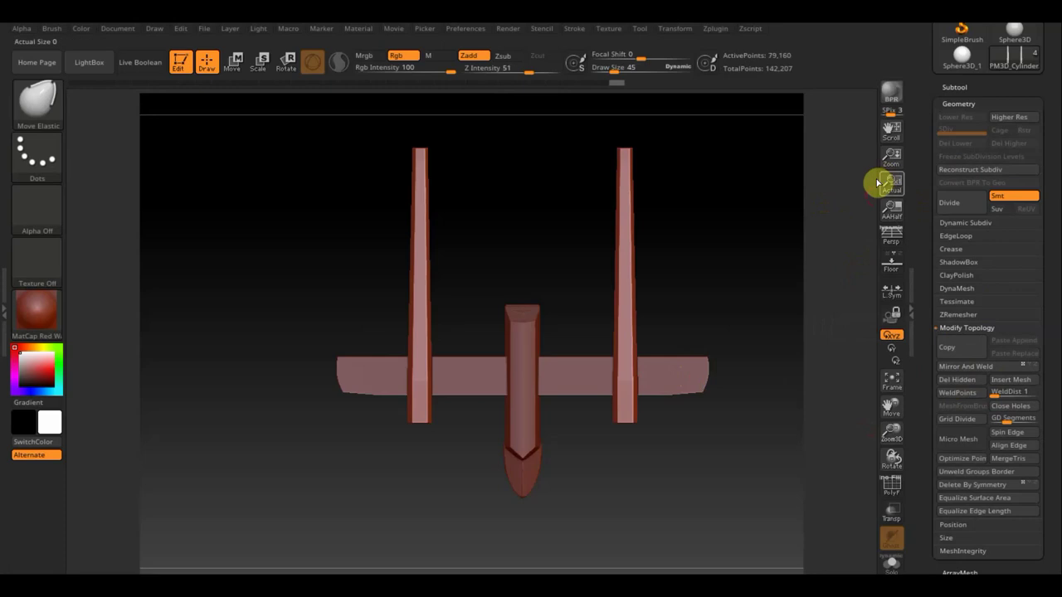
{"action": "key", "text": "n"}
{"action": "left_click", "coordinate": [751, 226]}
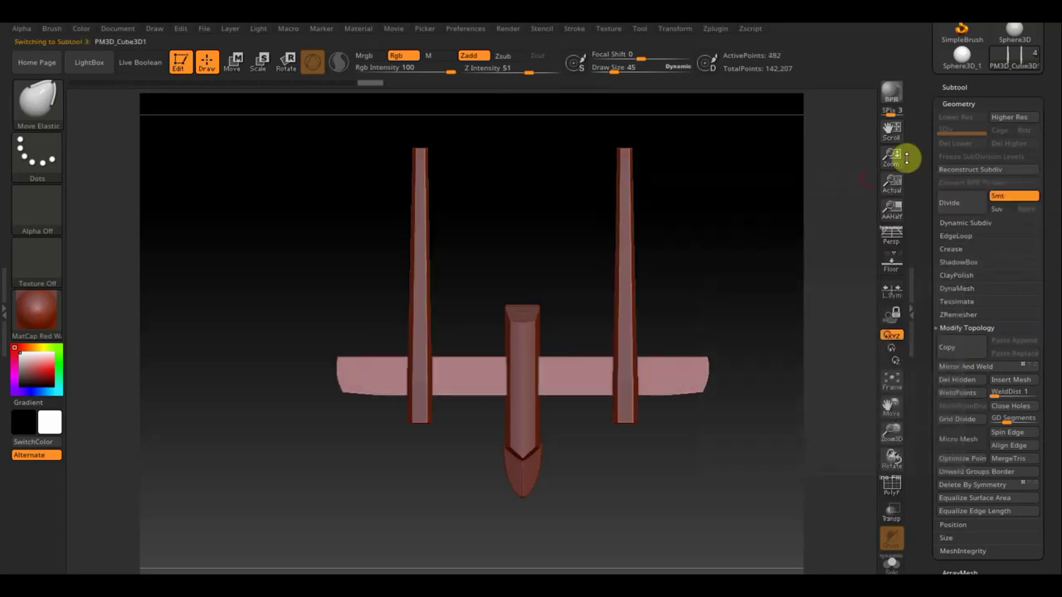
{"action": "left_click", "coordinate": [969, 90]}
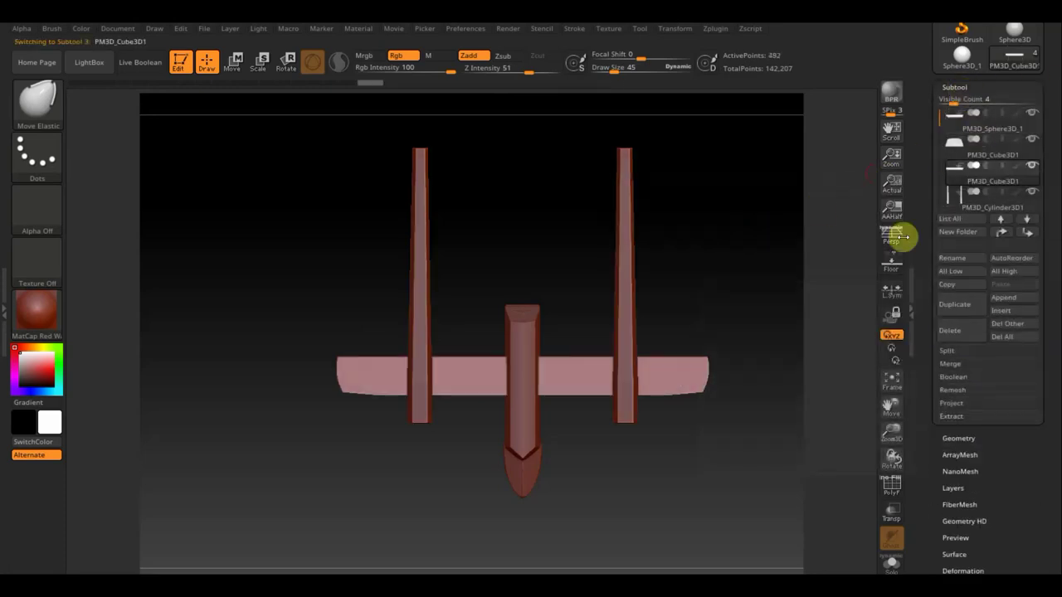
{"action": "left_click", "coordinate": [949, 312]}
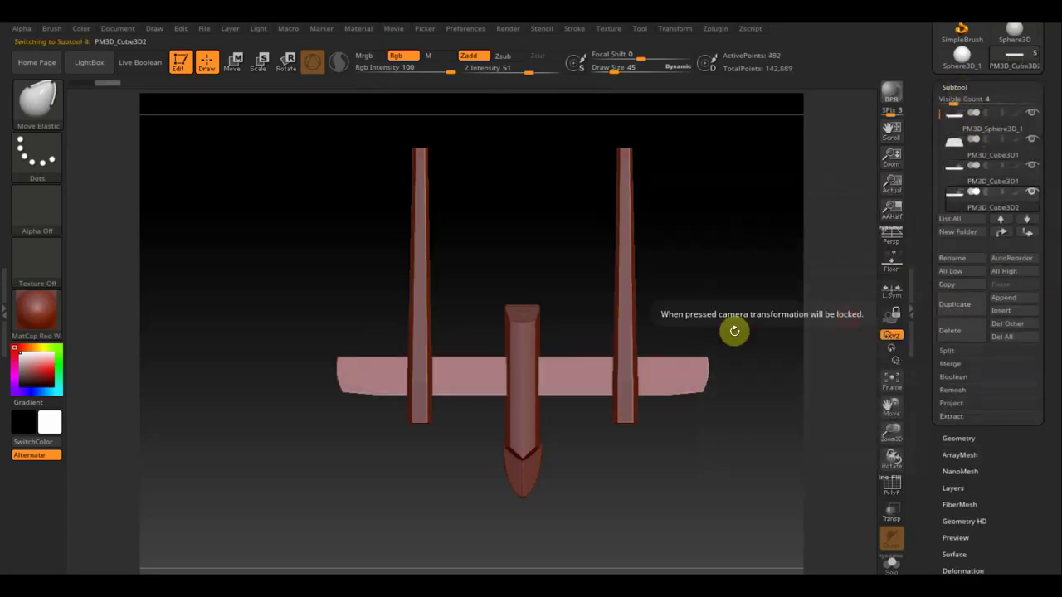
{"action": "left_click", "coordinate": [235, 59]}
{"action": "left_click_drag", "start_coordinate": [522, 461], "coordinate": [524, 288]}
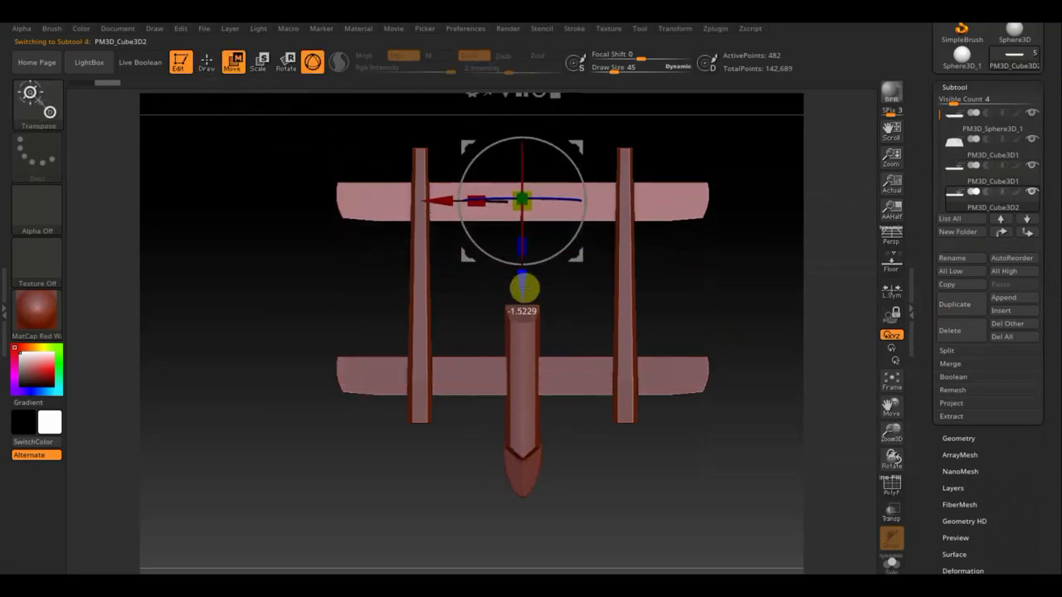
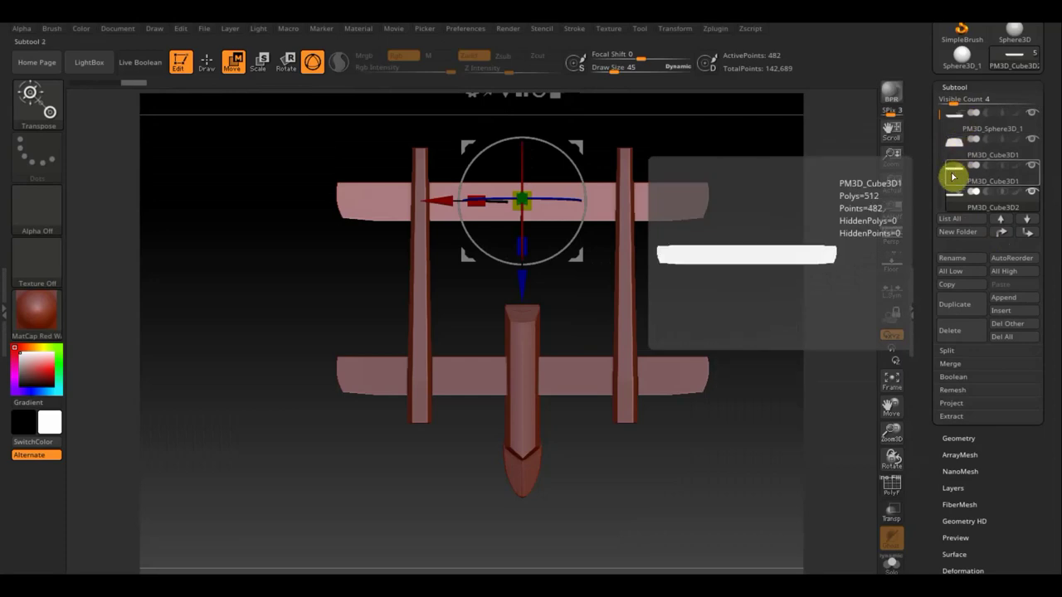
- Slide the left float cylinder toward the fuselage and Mirror And Weld it to the right side
{"action": "left_click", "coordinate": [1029, 219]}
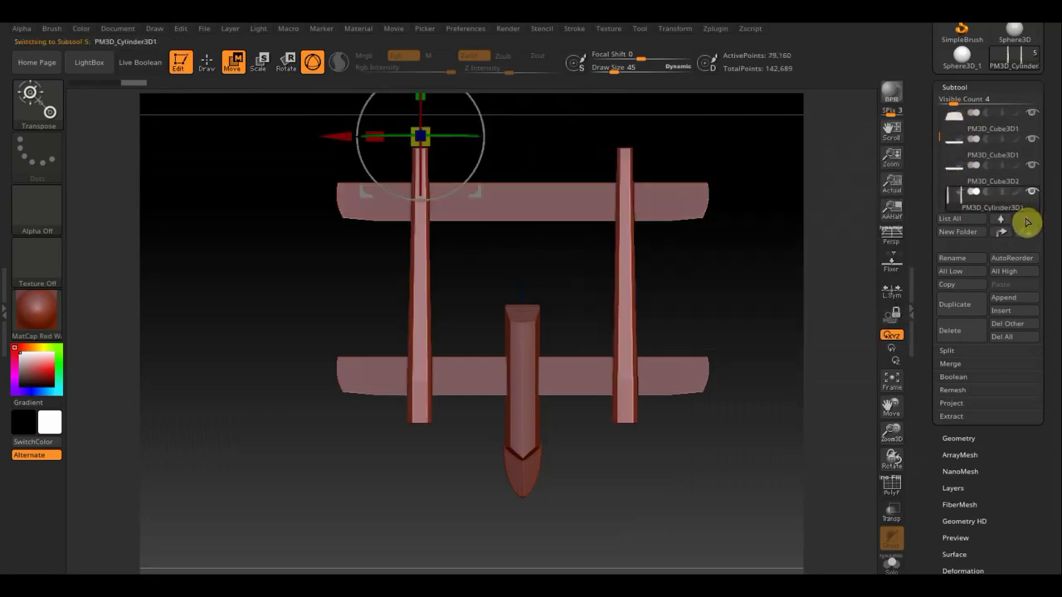
{"action": "left_click_drag", "start_coordinate": [350, 136], "coordinate": [386, 147]}
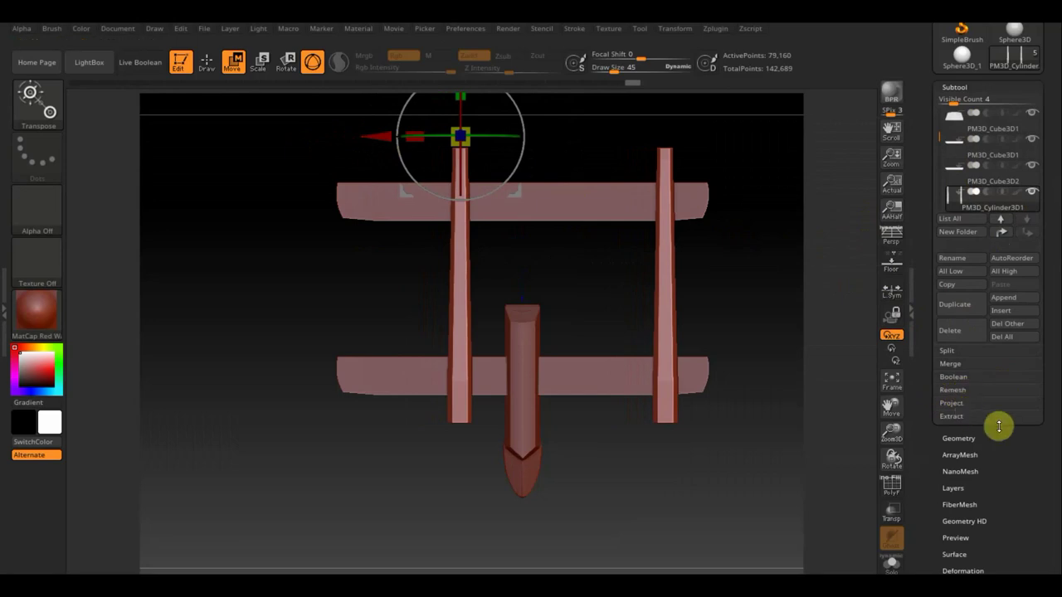
{"action": "left_click", "coordinate": [962, 439]}
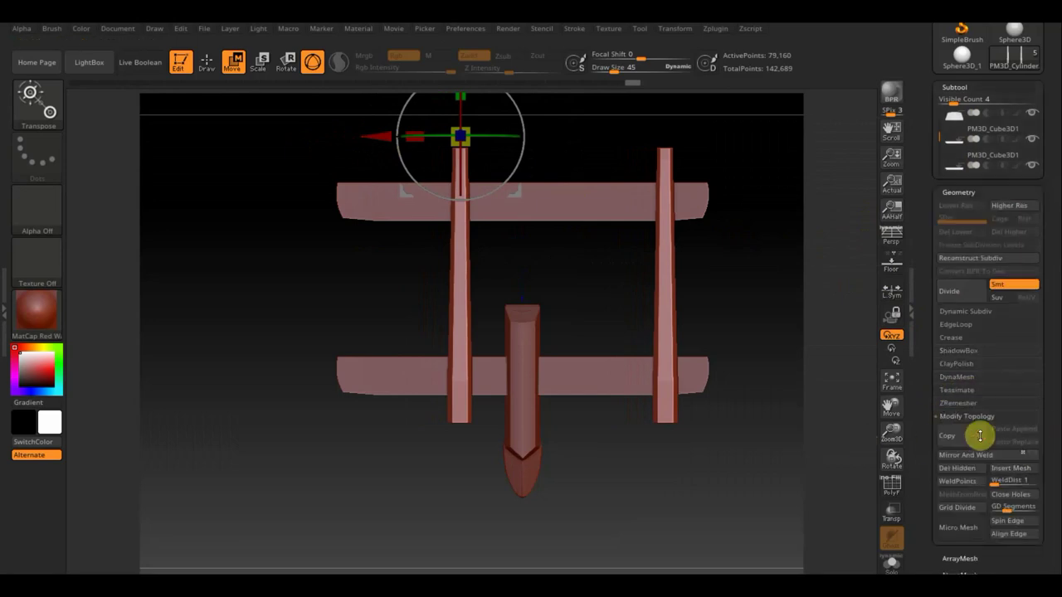
{"action": "left_click", "coordinate": [973, 366]}
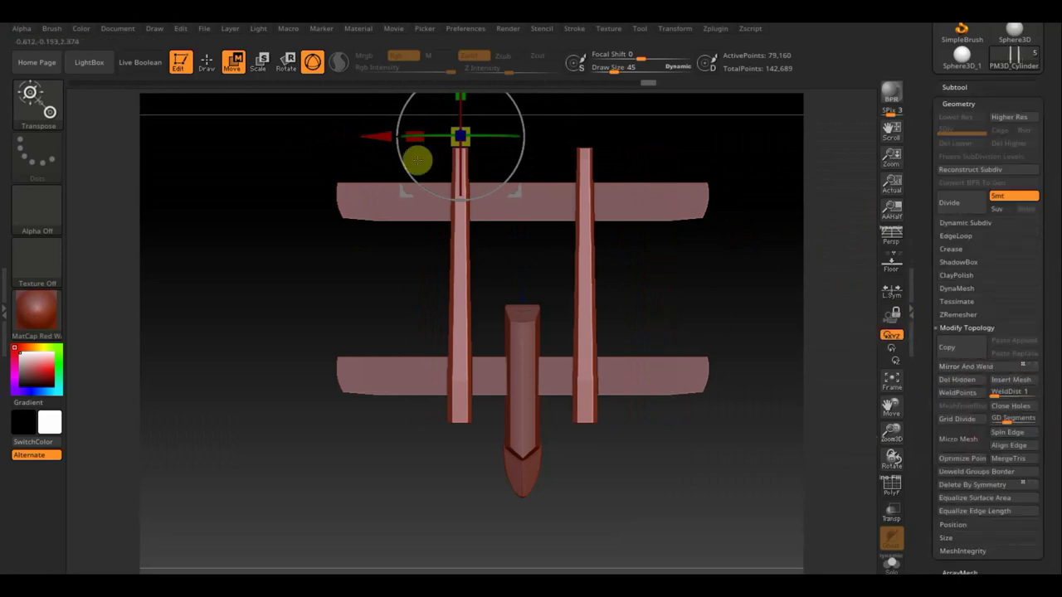
- Select PM3D_Cube3D2 and scale its X span down to about 0.72
{"action": "key", "text": "n"}
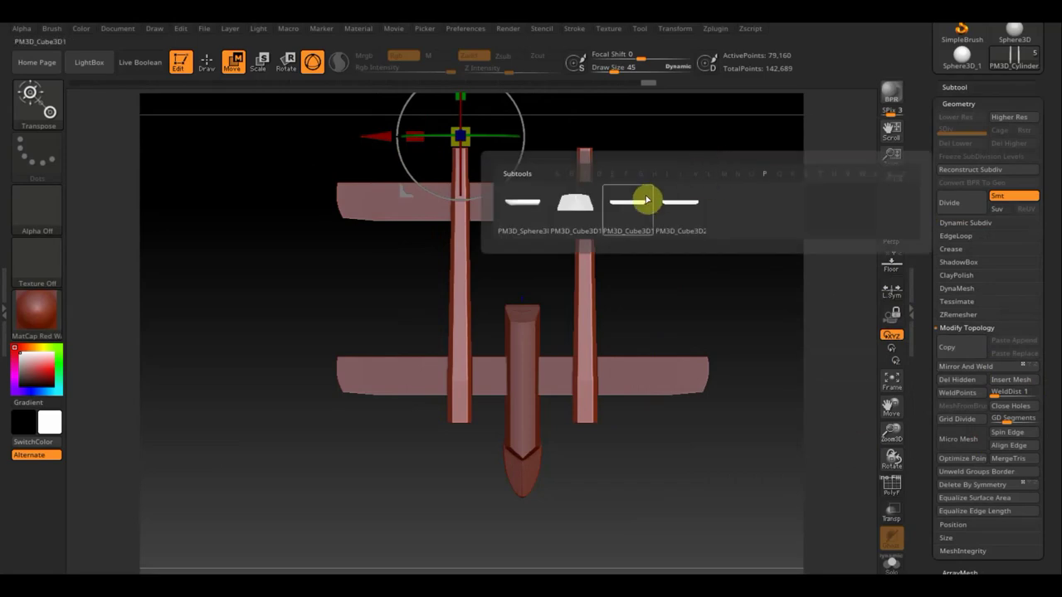
{"action": "left_click", "coordinate": [679, 214]}
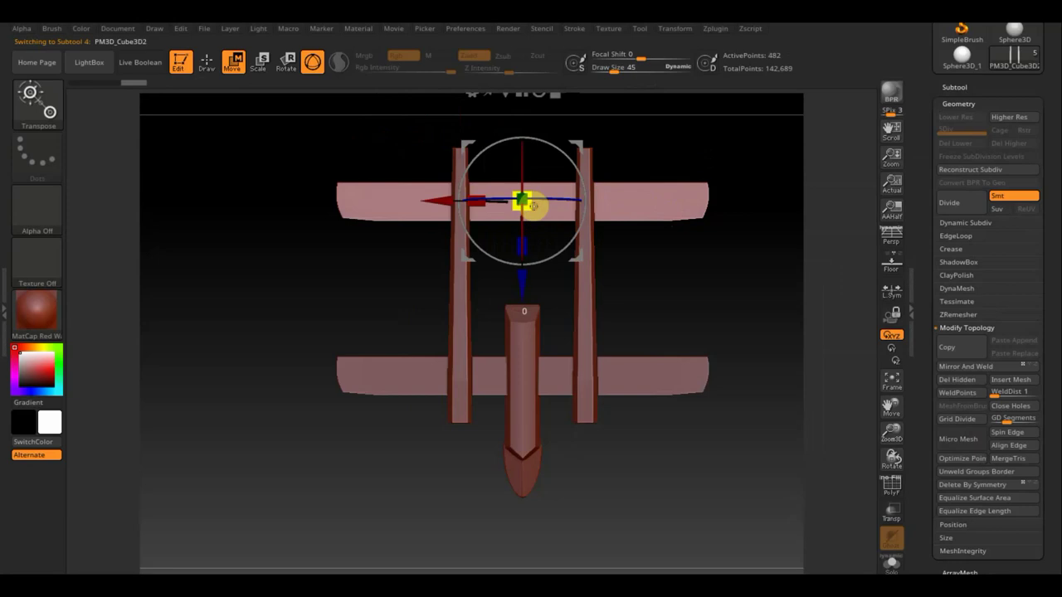
{"action": "left_click_drag", "start_coordinate": [522, 201], "coordinate": [506, 189]}
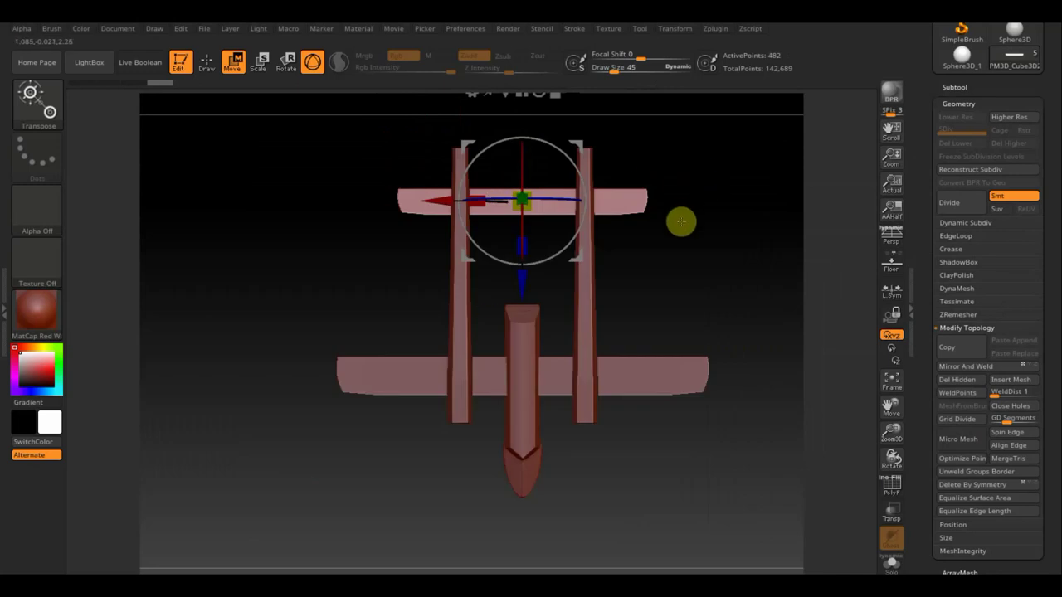
{"action": "mouse_move", "coordinate": [680, 221]}
{"action": "left_mouse_down"}
{"action": "mouse_move", "coordinate": [692, 133]}
{"action": "mouse_move", "coordinate": [719, 200]}
{"action": "mouse_move", "coordinate": [766, 152]}
{"action": "mouse_move", "coordinate": [687, 328]}
{"action": "mouse_move", "coordinate": [645, 252]}
{"action": "left_mouse_up"}
- Raise the upper bar in the side view and scale it slightly thinner along Y
{"action": "left_click_drag", "start_coordinate": [531, 128], "coordinate": [512, 96]}
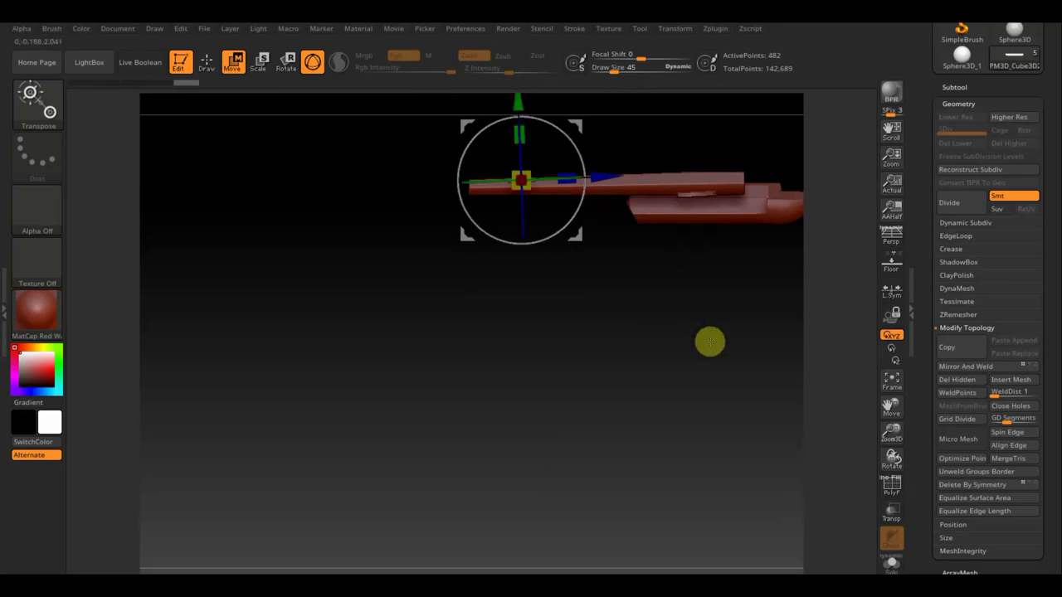
{"action": "mouse_move", "coordinate": [706, 341]}
{"action": "left_mouse_down", "text": "alt"}
{"action": "mouse_move", "coordinate": [576, 412]}
{"action": "mouse_move", "coordinate": [630, 521]}
{"action": "left_mouse_up", "text": "alt"}
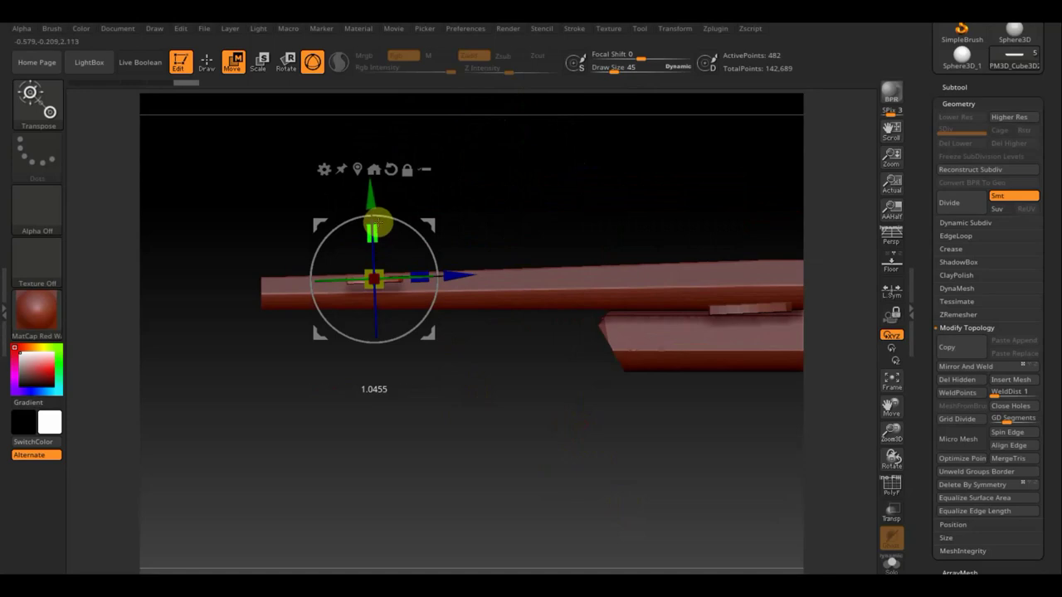
{"action": "mouse_move", "coordinate": [375, 207]}
{"action": "left_mouse_down"}
{"action": "mouse_move", "coordinate": [372, 224]}
{"action": "mouse_move", "coordinate": [372, 189]}
{"action": "left_mouse_up"}
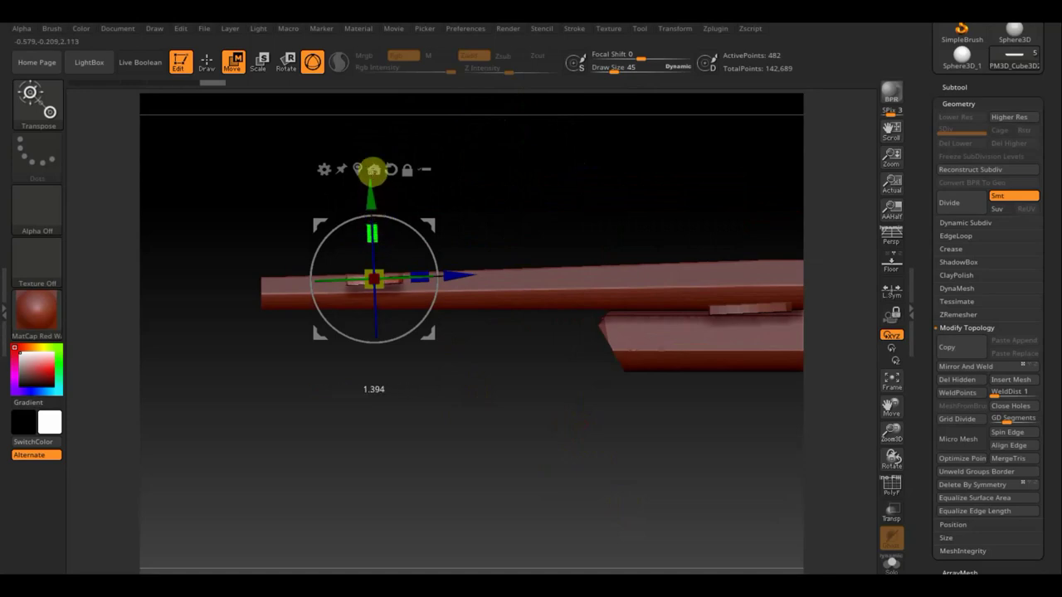
{"action": "left_click_drag", "start_coordinate": [571, 188], "coordinate": [579, 200]}
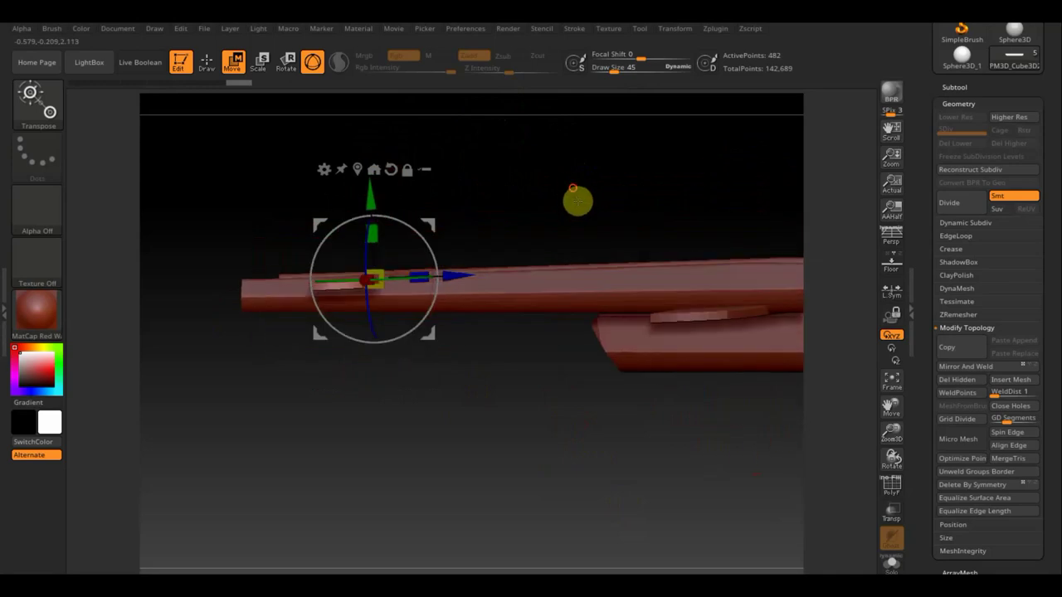
{"action": "mouse_move", "coordinate": [562, 396]}
{"action": "left_mouse_down"}
{"action": "mouse_move", "coordinate": [614, 418]}
{"action": "mouse_move", "coordinate": [595, 348]}
{"action": "mouse_move", "coordinate": [579, 385]}
{"action": "mouse_move", "coordinate": [583, 376]}
{"action": "mouse_move", "coordinate": [536, 408]}
{"action": "mouse_move", "coordinate": [584, 398]}
{"action": "mouse_move", "coordinate": [603, 412]}
{"action": "left_mouse_up"}
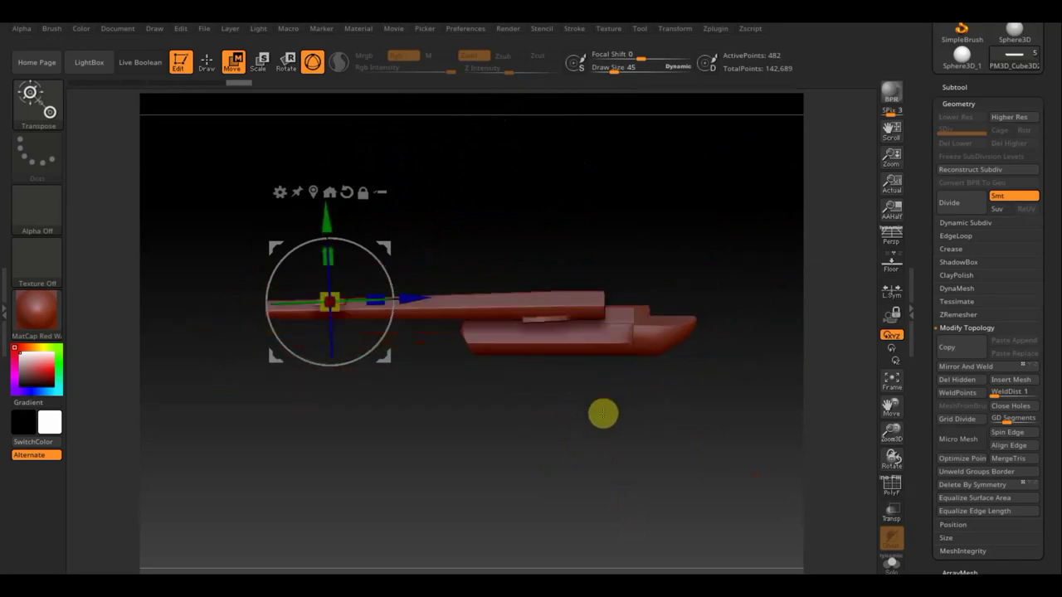
{"action": "left_click", "coordinate": [950, 87]}
{"action": "mouse_move", "coordinate": [992, 181]}
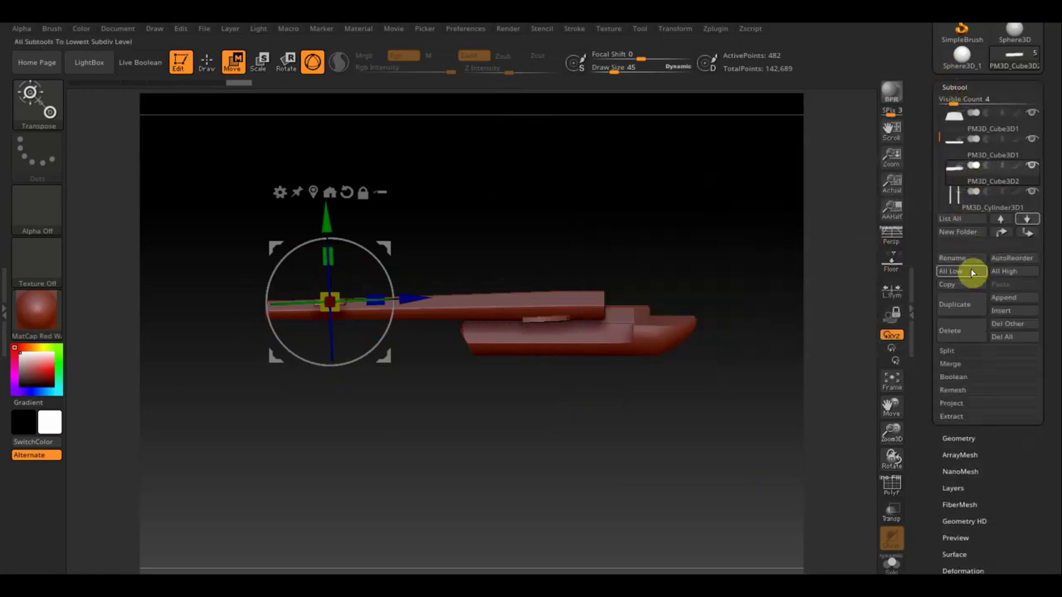
- Duplicate the upper bar, rotate the copy upright and slide it along the boom
{"action": "left_click", "coordinate": [952, 309]}
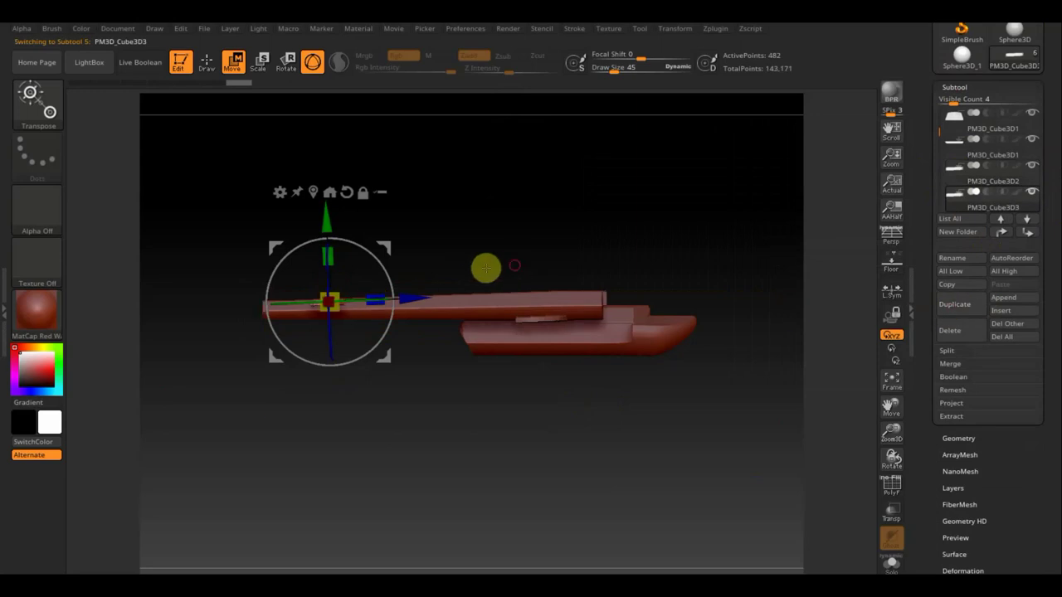
{"action": "left_click_drag", "start_coordinate": [486, 267], "coordinate": [427, 275]}
{"action": "mouse_move", "coordinate": [568, 274]}
{"action": "left_mouse_down"}
{"action": "mouse_move", "coordinate": [584, 287]}
{"action": "mouse_move", "coordinate": [637, 256]}
{"action": "mouse_move", "coordinate": [493, 277]}
{"action": "mouse_move", "coordinate": [604, 248]}
{"action": "mouse_move", "coordinate": [578, 299]}
{"action": "mouse_move", "coordinate": [592, 339]}
{"action": "mouse_move", "coordinate": [626, 318]}
{"action": "mouse_move", "coordinate": [692, 325]}
{"action": "left_mouse_up"}
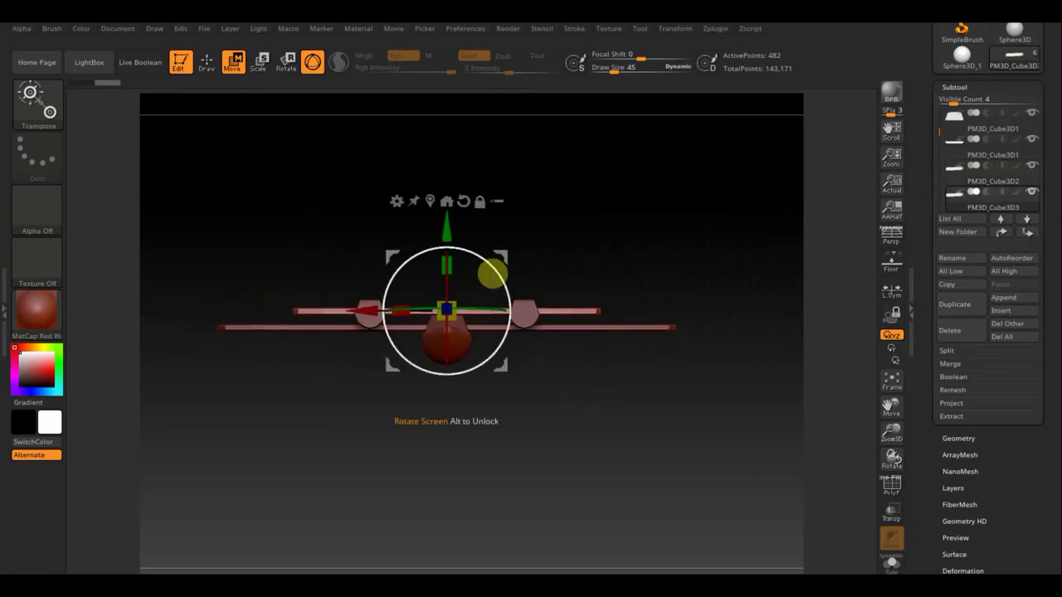
{"action": "mouse_move", "coordinate": [494, 274]}
{"action": "left_mouse_down"}
{"action": "mouse_move", "coordinate": [481, 298]}
{"action": "mouse_move", "coordinate": [427, 327]}
{"action": "mouse_move", "coordinate": [491, 301]}
{"action": "mouse_move", "coordinate": [463, 332]}
{"action": "left_mouse_up"}
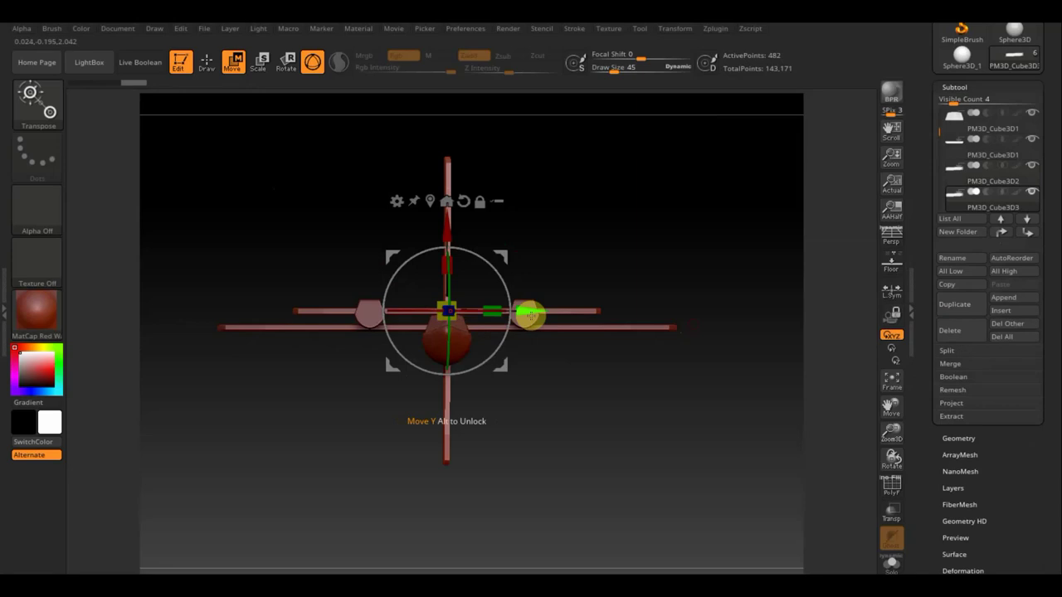
{"action": "left_click_drag", "start_coordinate": [522, 311], "coordinate": [444, 318]}
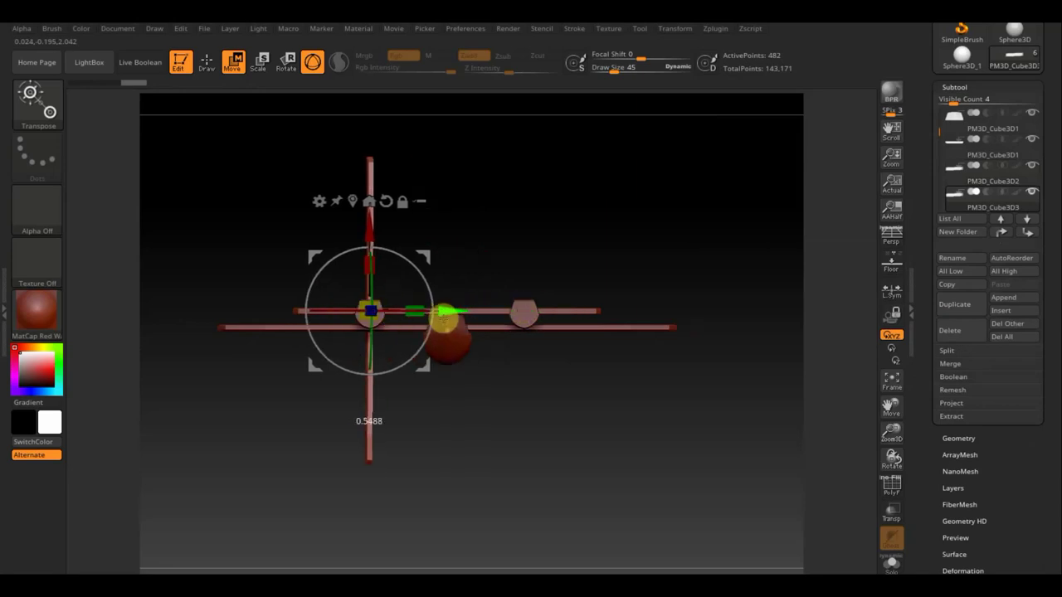
- Widen the upright plank along Z and place it at the boom's end
{"action": "mouse_move", "coordinate": [600, 434]}
{"action": "left_mouse_down"}
{"action": "mouse_move", "coordinate": [683, 438]}
{"action": "mouse_move", "coordinate": [526, 446]}
{"action": "left_mouse_up"}
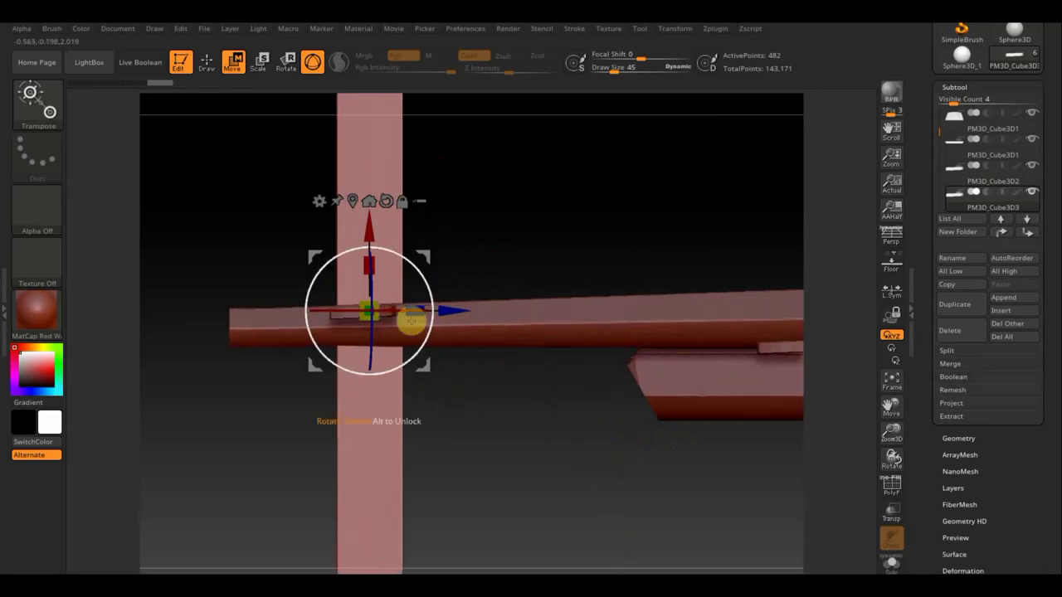
{"action": "mouse_move", "coordinate": [410, 321]}
{"action": "left_mouse_down"}
{"action": "mouse_move", "coordinate": [415, 306]}
{"action": "mouse_move", "coordinate": [525, 316]}
{"action": "left_mouse_up"}
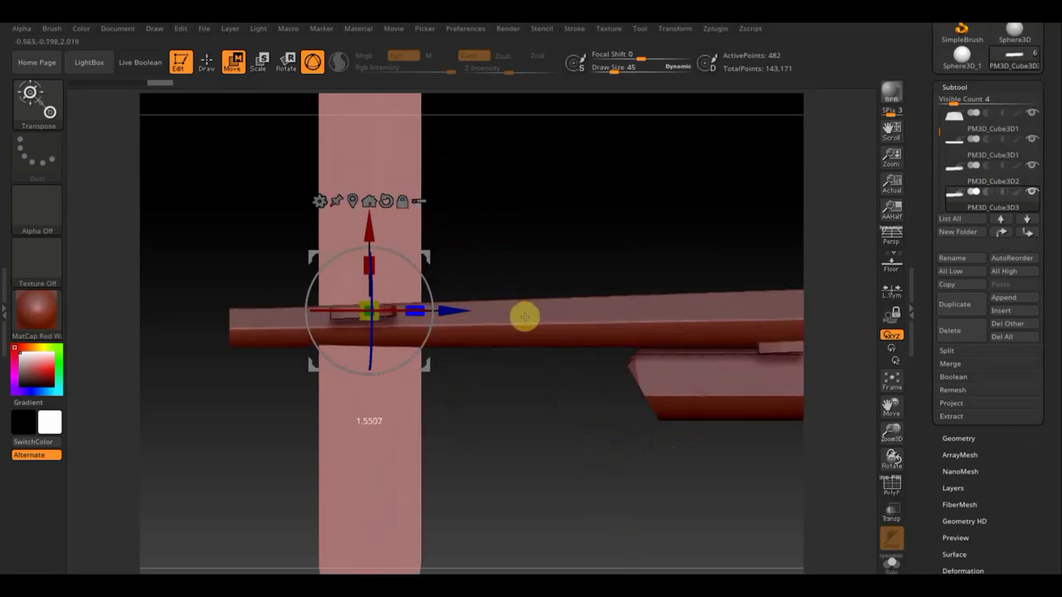
{"action": "mouse_move", "coordinate": [496, 408]}
{"action": "left_mouse_down"}
{"action": "mouse_move", "coordinate": [522, 381]}
{"action": "mouse_move", "coordinate": [526, 410]}
{"action": "mouse_move", "coordinate": [526, 396]}
{"action": "left_mouse_up"}
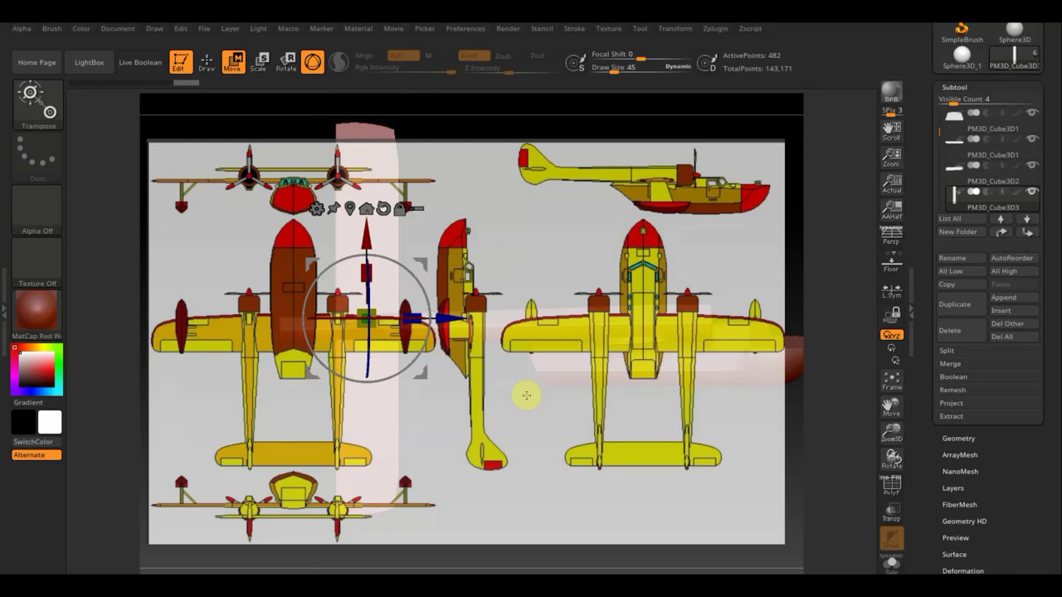
{"action": "key", "text": "shift+z"}
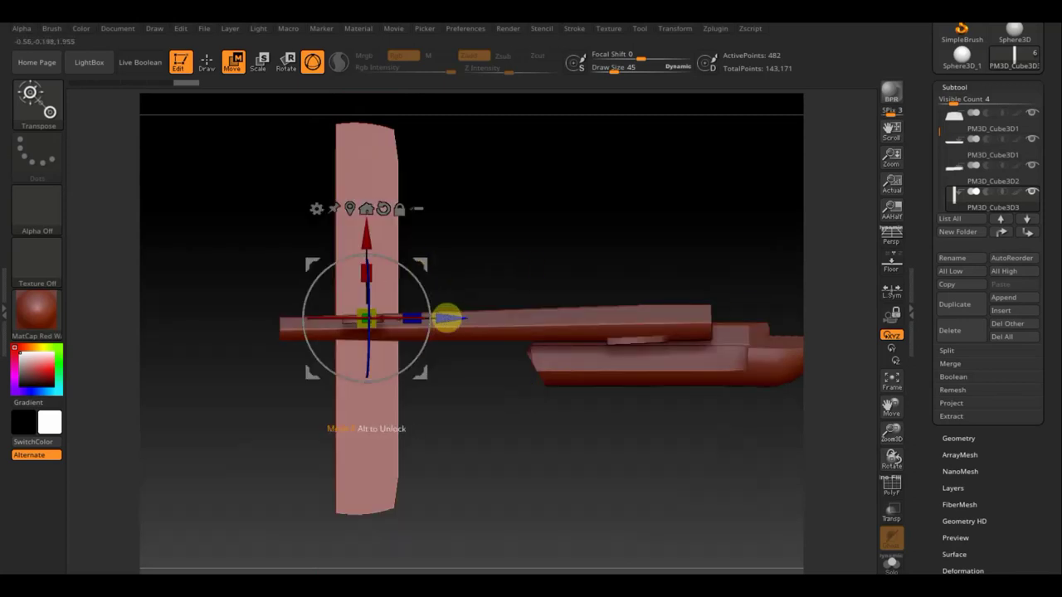
{"action": "left_click_drag", "start_coordinate": [447, 318], "coordinate": [374, 319]}
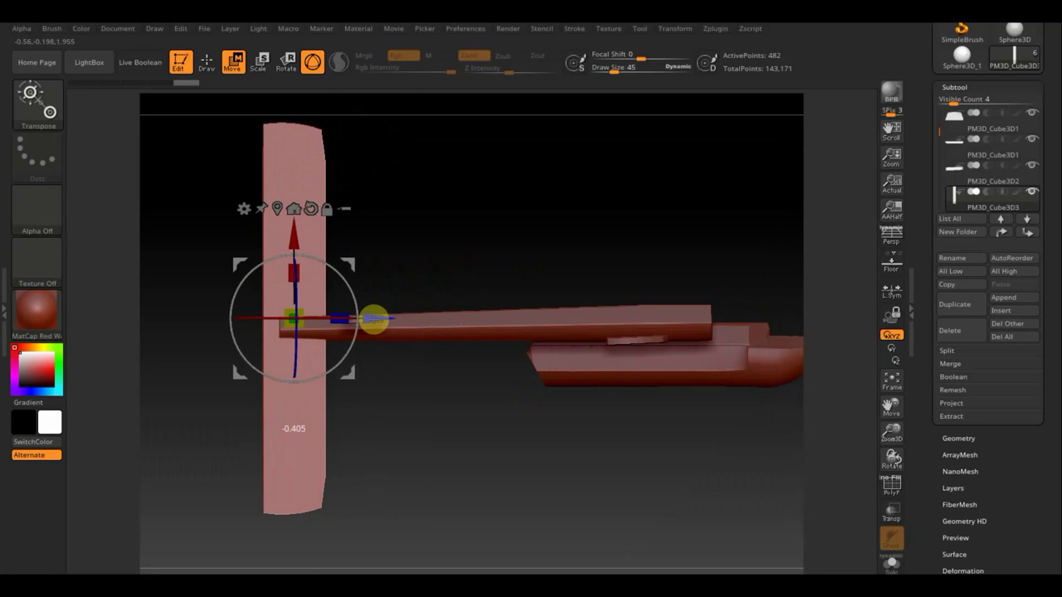
{"action": "left_click", "coordinate": [208, 63]}
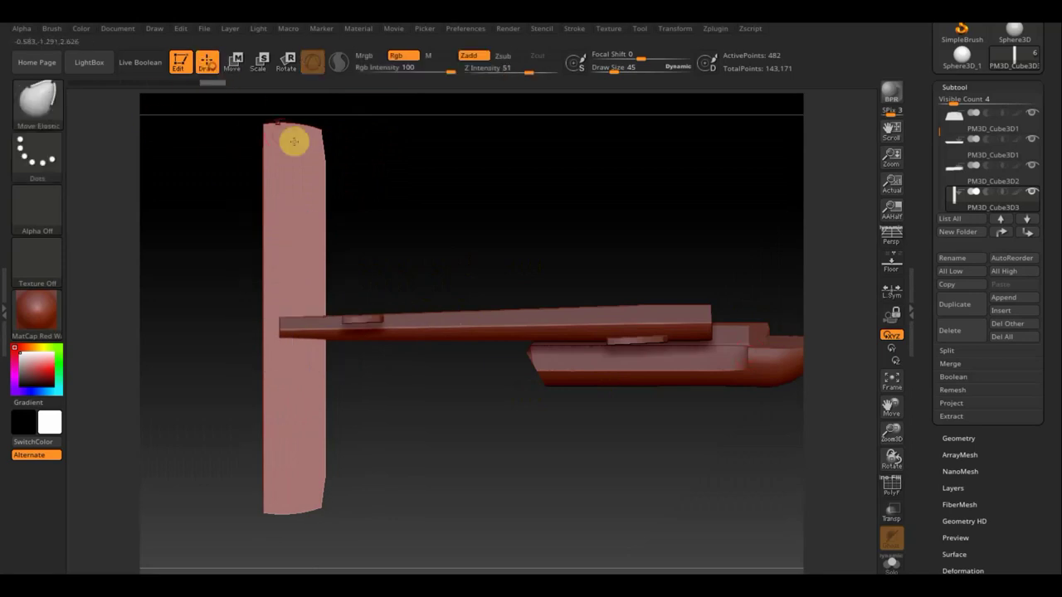
{"action": "left_click", "coordinate": [38, 100], "text": "ctrl+shift"}
{"action": "left_click", "coordinate": [130, 178]}
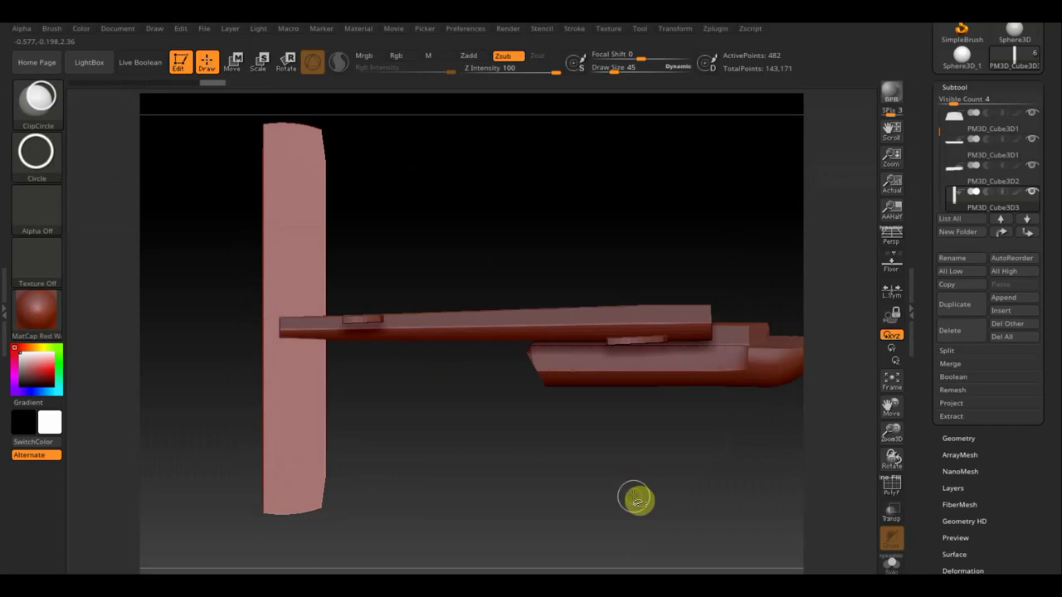
{"action": "mouse_move", "coordinate": [523, 399]}
{"action": "left_mouse_down", "text": "ctrl+shift"}
{"action": "mouse_move", "coordinate": [261, 188]}
{"action": "mouse_move", "coordinate": [230, 201]}
{"action": "mouse_move", "coordinate": [227, 219]}
{"action": "mouse_move", "coordinate": [208, 199]}
{"action": "mouse_move", "coordinate": [270, 232]}
{"action": "mouse_move", "coordinate": [242, 227]}
{"action": "mouse_move", "coordinate": [258, 227]}
{"action": "mouse_move", "coordinate": [260, 206]}
{"action": "left_mouse_up", "text": "ctrl+shift"}
{"action": "mouse_move", "coordinate": [536, 213]}
{"action": "left_mouse_down"}
{"action": "mouse_move", "coordinate": [456, 230]}
{"action": "mouse_move", "coordinate": [561, 230]}
{"action": "mouse_move", "coordinate": [514, 244]}
{"action": "mouse_move", "coordinate": [554, 214]}
{"action": "left_mouse_up"}
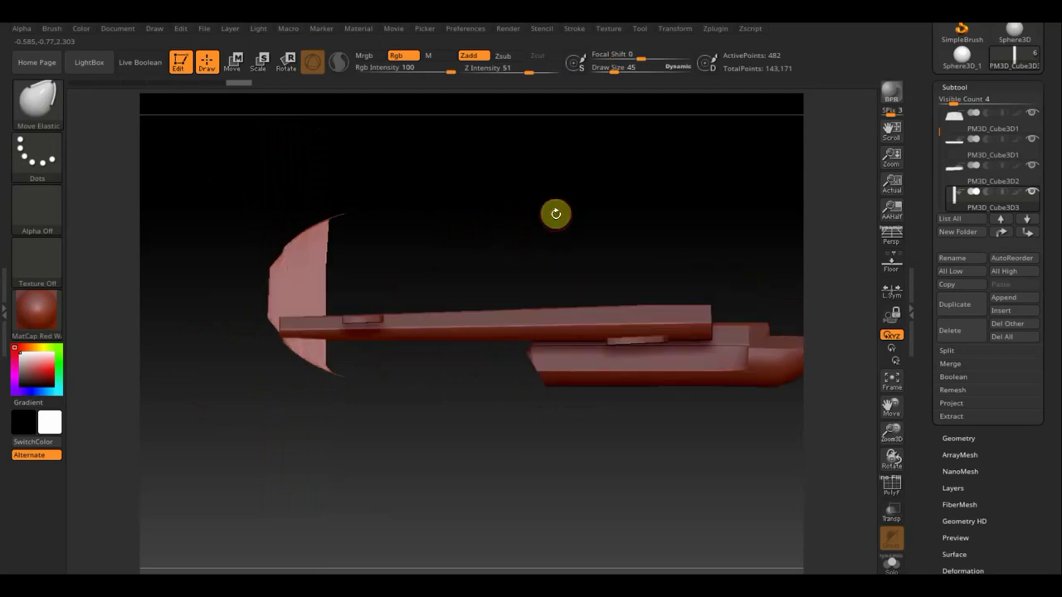
{"action": "key", "text": "ctrl+z"}
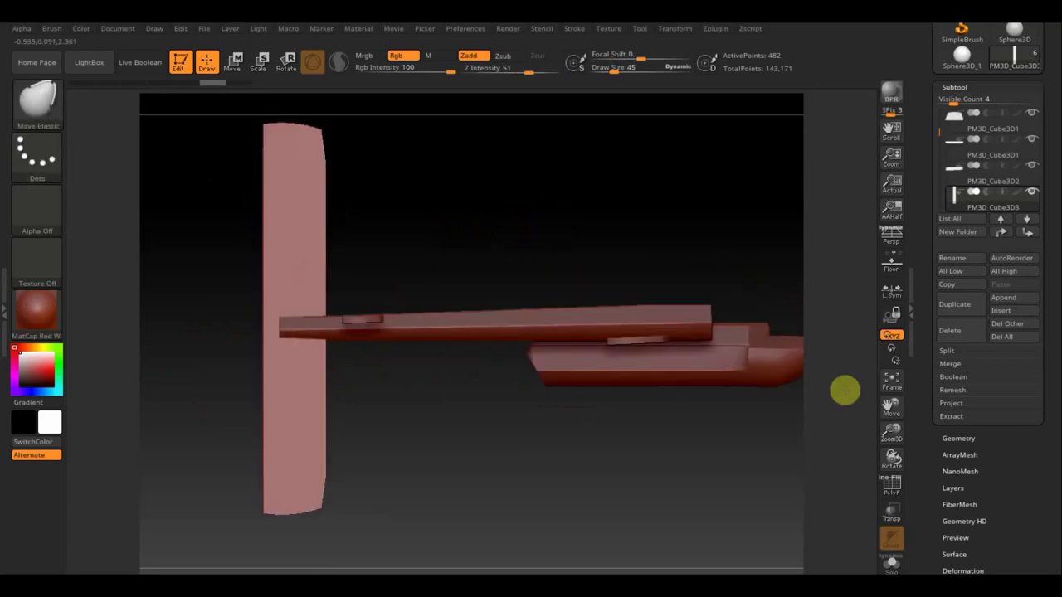
- DynaMesh the tail plate and ClipCircle it down to a half-disc
{"action": "left_click", "coordinate": [965, 438]}
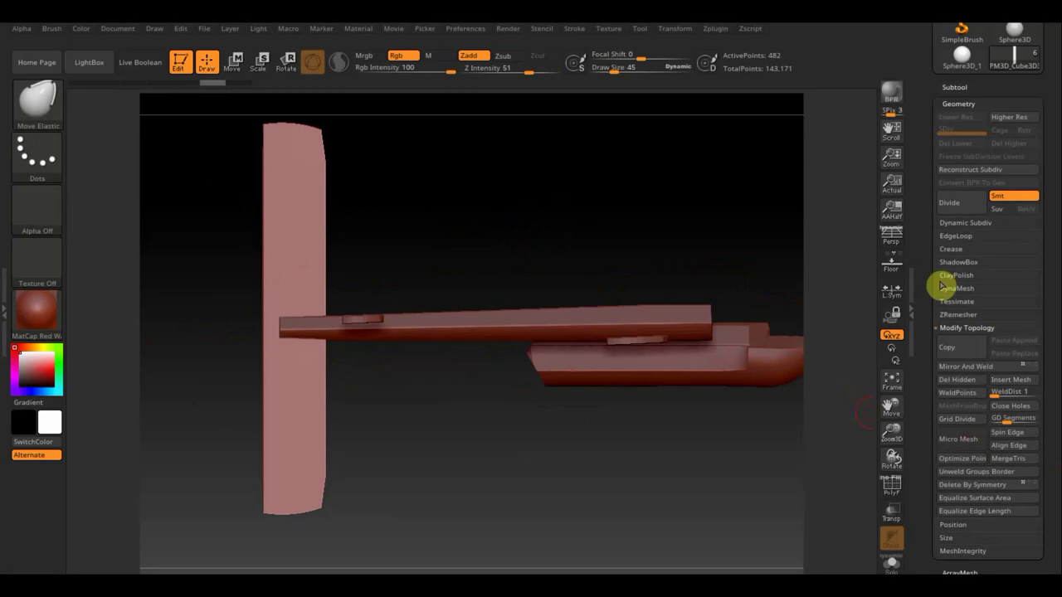
{"action": "left_click", "coordinate": [969, 288]}
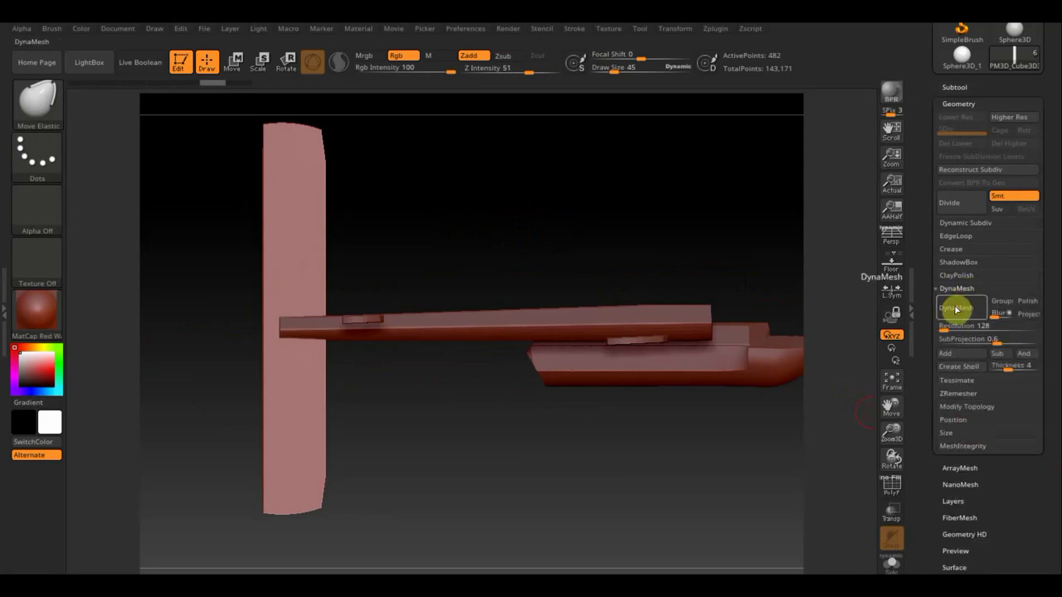
{"action": "left_click", "coordinate": [955, 309]}
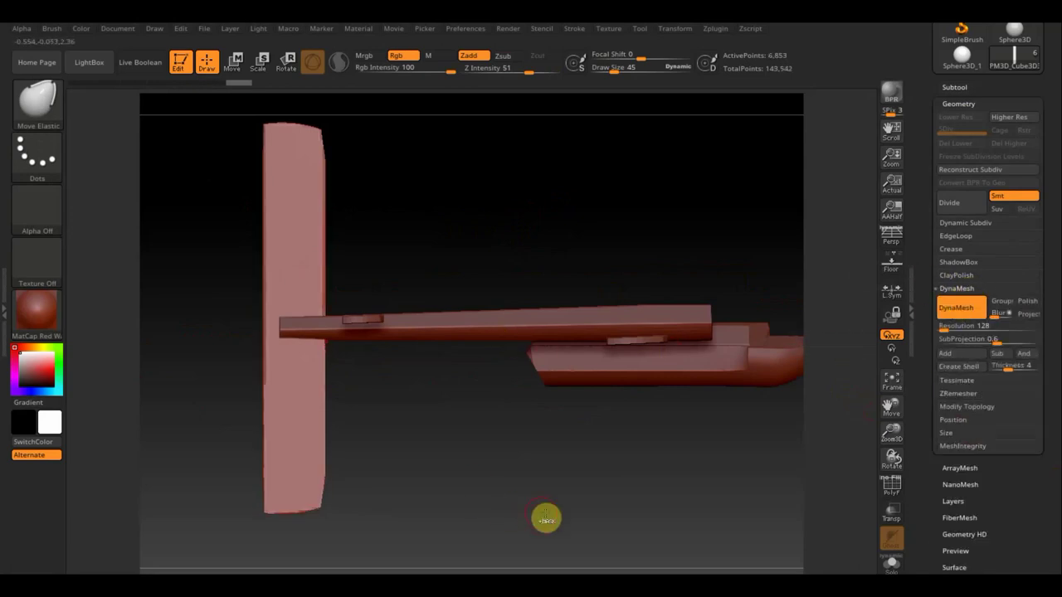
{"action": "mouse_move", "coordinate": [614, 515]}
{"action": "left_mouse_down", "text": "ctrl+shift"}
{"action": "mouse_move", "coordinate": [255, 299]}
{"action": "mouse_move", "coordinate": [249, 168]}
{"action": "left_mouse_up", "text": "ctrl+shift"}
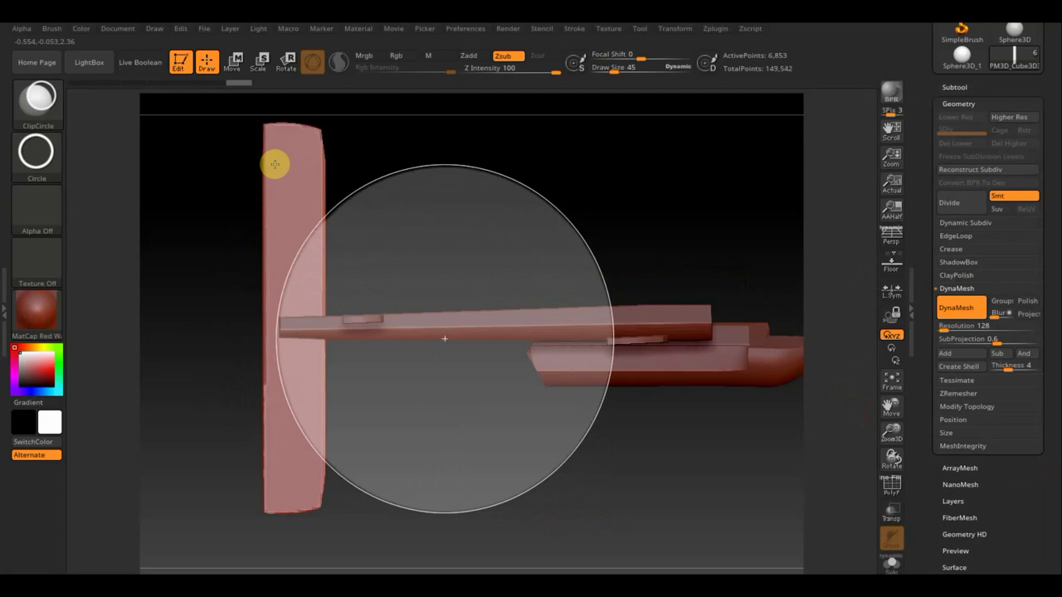
{"action": "left_click_drag", "start_coordinate": [250, 168], "coordinate": [263, 171], "text": "ctrl+shift"}
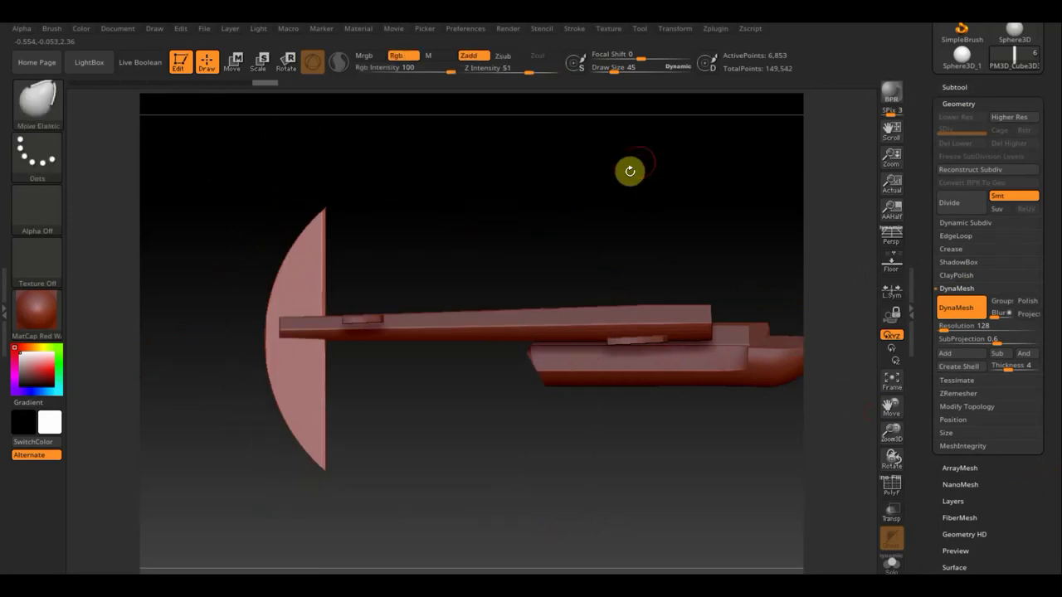
- Check the fin against the reference sheet, then clip away its top and bottom
{"action": "mouse_move", "coordinate": [468, 462]}
{"action": "left_mouse_down"}
{"action": "mouse_move", "coordinate": [481, 484]}
{"action": "mouse_move", "coordinate": [493, 463]}
{"action": "mouse_move", "coordinate": [503, 495]}
{"action": "left_mouse_up"}
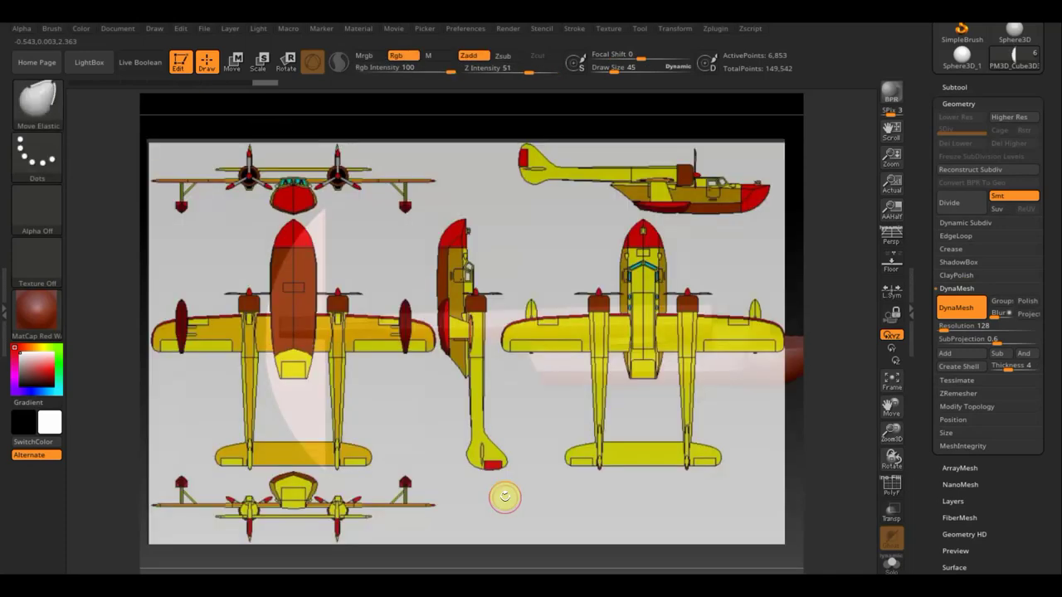
{"action": "key", "text": "shift"}
{"action": "key", "text": "shift"}
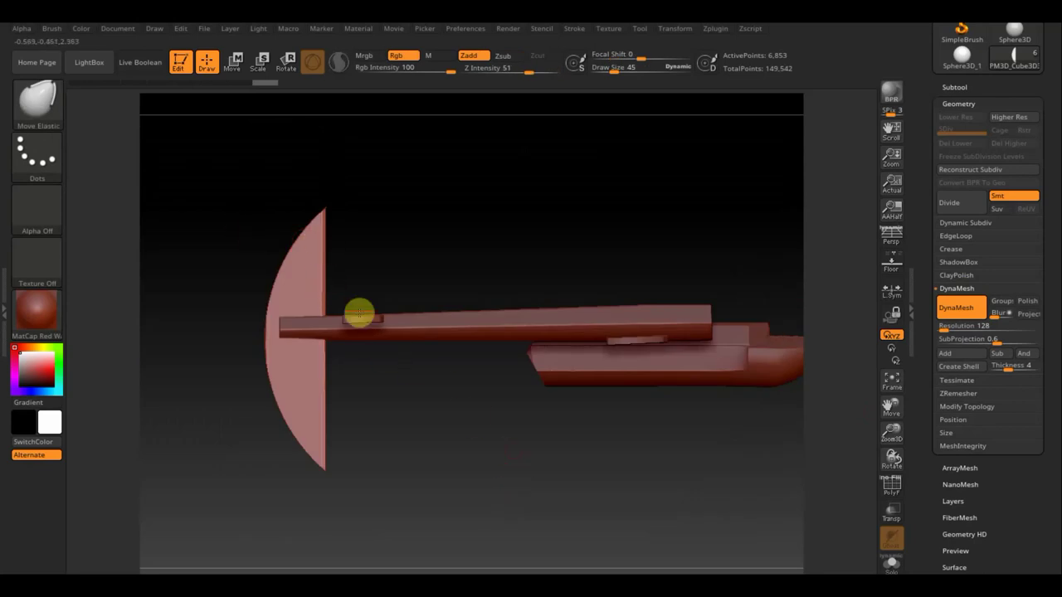
{"action": "key", "text": "shift"}
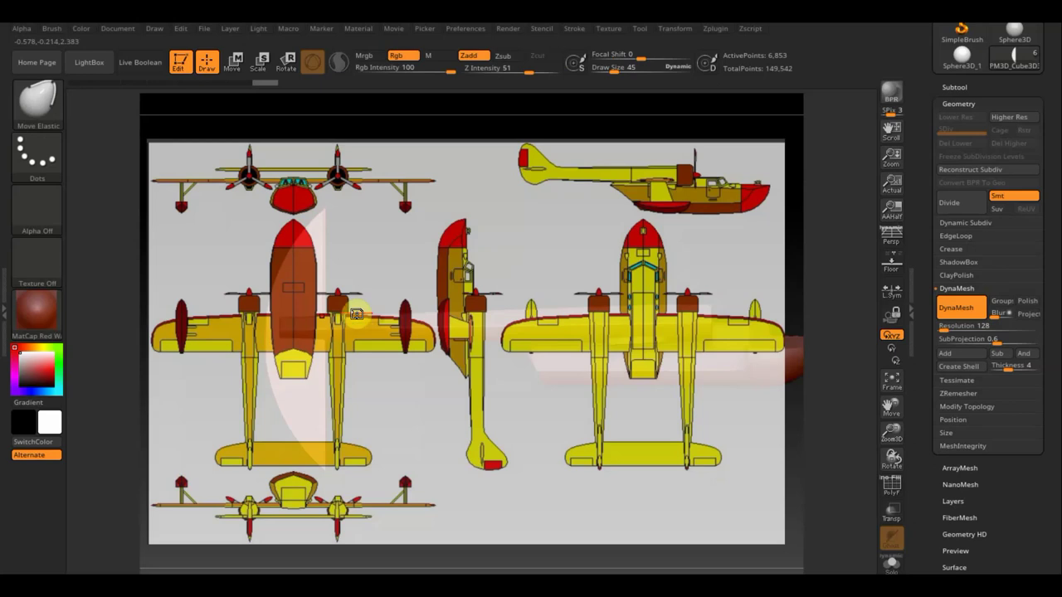
{"action": "key", "text": "shift+z"}
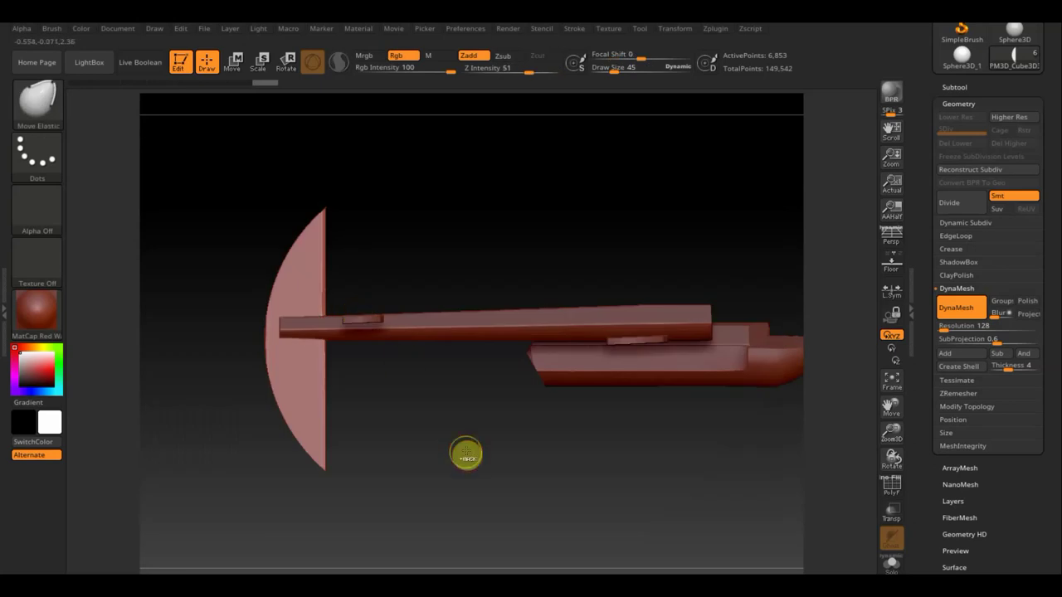
{"action": "mouse_move", "coordinate": [467, 454]}
{"action": "left_mouse_down", "text": "ctrl+shift"}
{"action": "mouse_move", "coordinate": [261, 220]}
{"action": "mouse_move", "coordinate": [247, 235]}
{"action": "mouse_move", "coordinate": [227, 233]}
{"action": "mouse_move", "coordinate": [234, 257]}
{"action": "mouse_move", "coordinate": [253, 247]}
{"action": "left_mouse_up", "text": "ctrl+shift"}
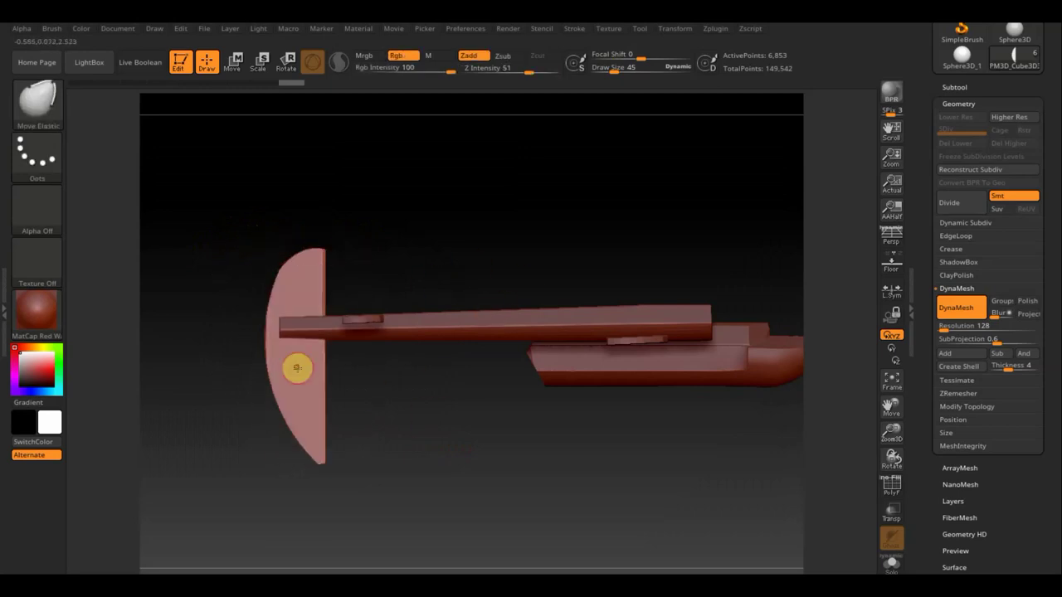
{"action": "key", "text": "ctrl+shift"}
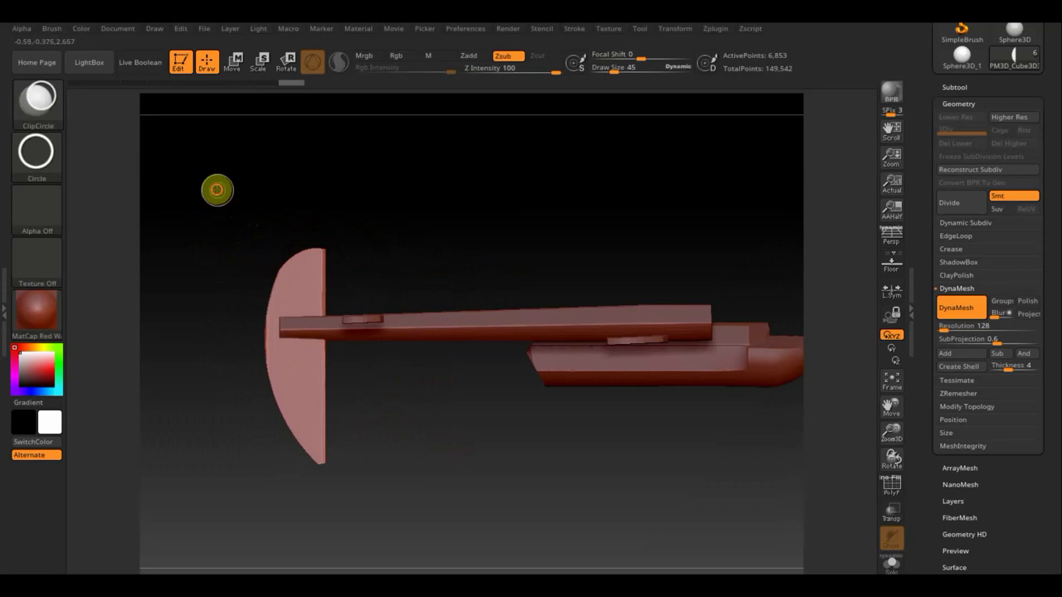
{"action": "mouse_move", "coordinate": [217, 189]}
{"action": "left_mouse_down", "text": "ctrl+shift"}
{"action": "mouse_move", "coordinate": [382, 355]}
{"action": "mouse_move", "coordinate": [432, 389]}
{"action": "mouse_move", "coordinate": [488, 398]}
{"action": "mouse_move", "coordinate": [453, 354]}
{"action": "mouse_move", "coordinate": [501, 397]}
{"action": "left_mouse_up", "text": "ctrl+shift"}
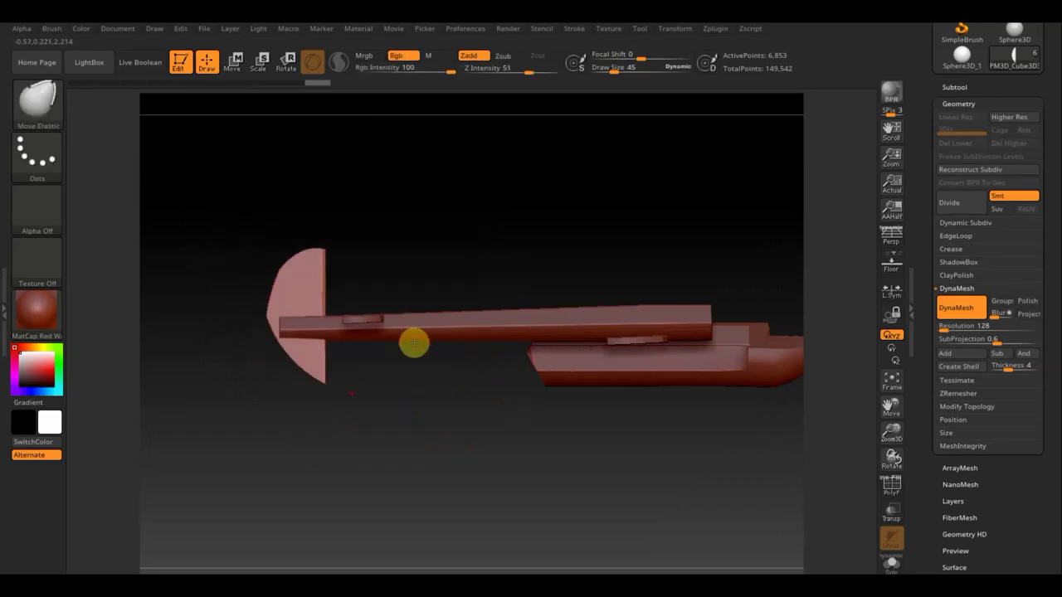
- Set Move Elastic with colour painting off and Z Intensity 13, and sweep the fin's lower part
{"action": "left_click", "coordinate": [42, 106]}
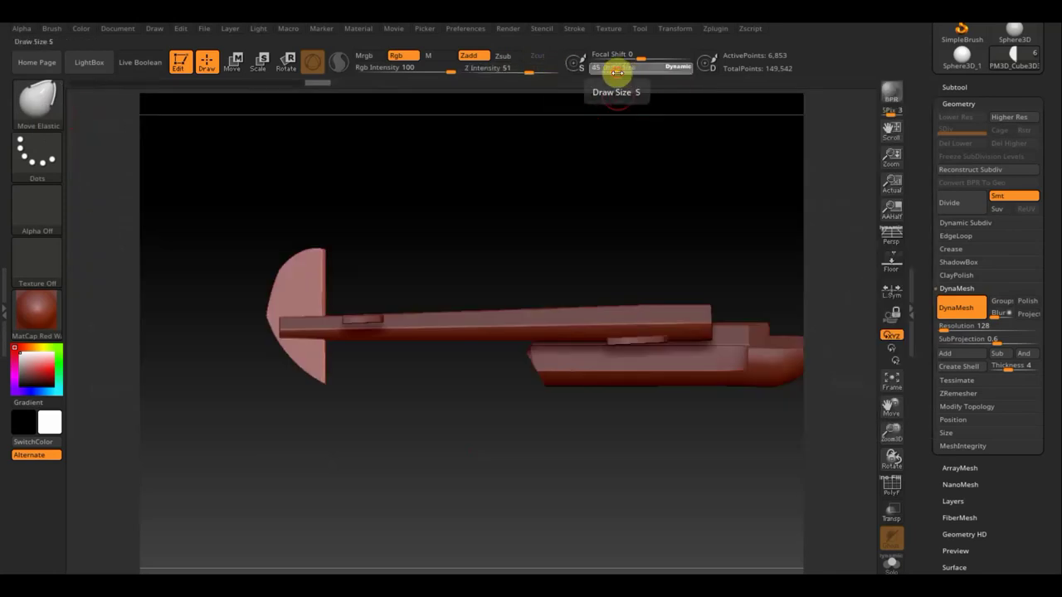
{"action": "left_click_drag", "start_coordinate": [616, 71], "coordinate": [636, 73]}
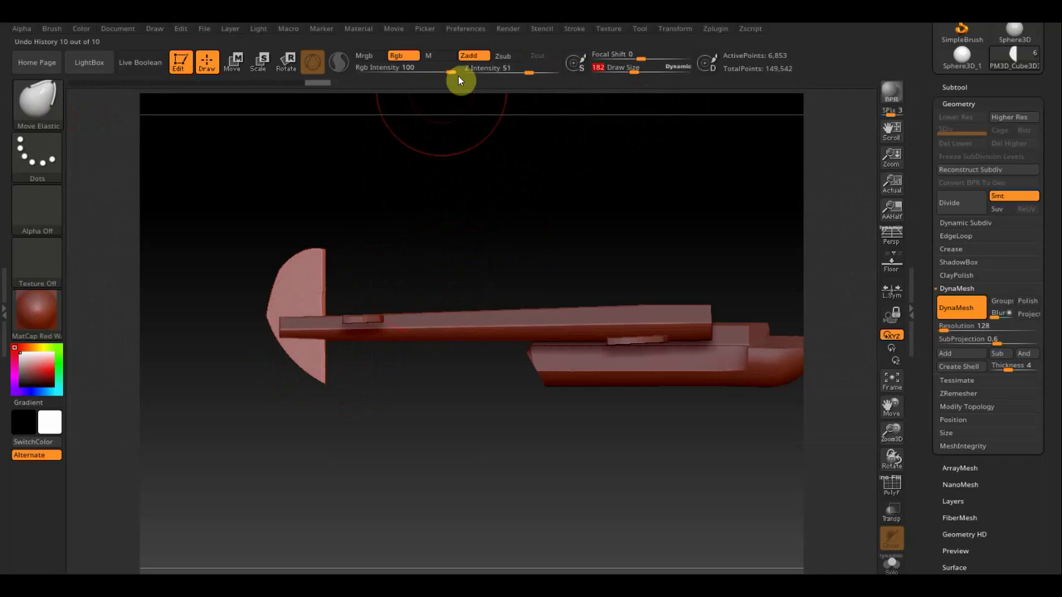
{"action": "left_click", "coordinate": [394, 54]}
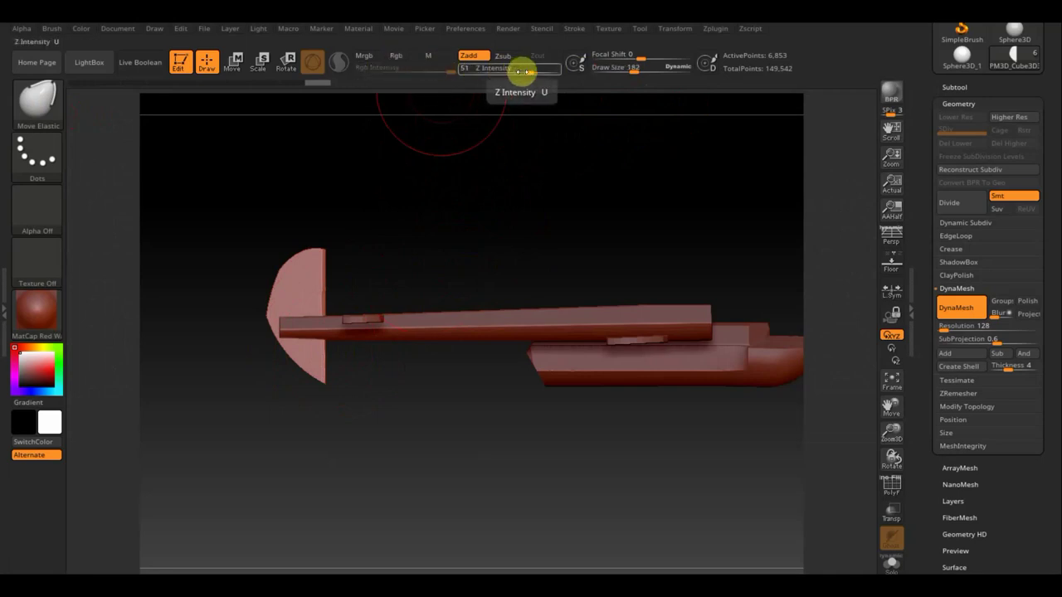
{"action": "left_click", "coordinate": [521, 72]}
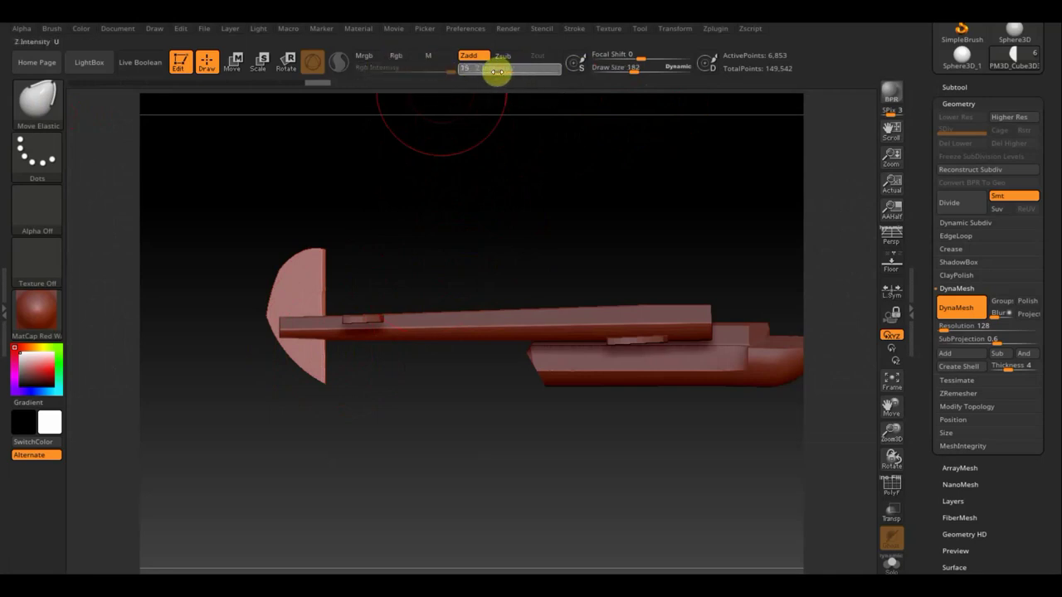
{"action": "left_click_drag", "start_coordinate": [496, 71], "coordinate": [493, 72]}
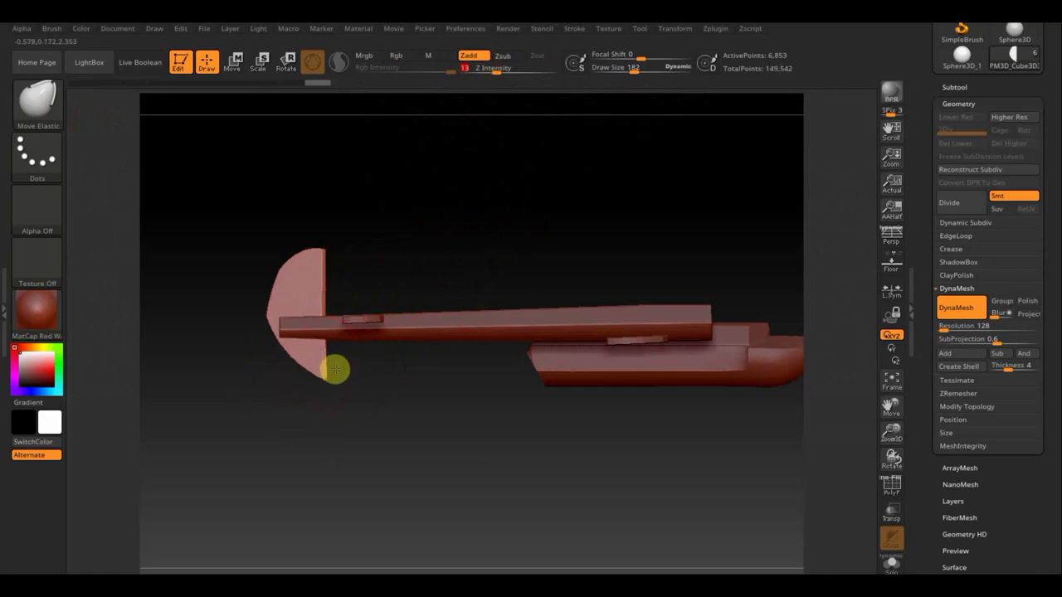
{"action": "left_click_drag", "start_coordinate": [335, 369], "coordinate": [379, 320]}
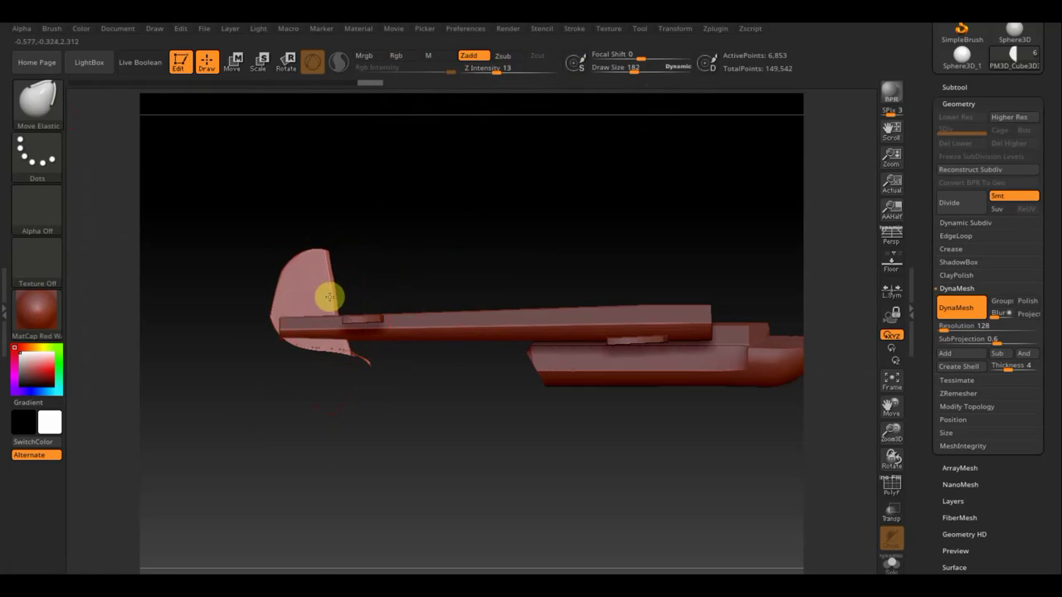
- At Draw Size 114, pull the fin's rear edge and tip into shape and smooth its top
{"action": "key", "text": "shift+z"}
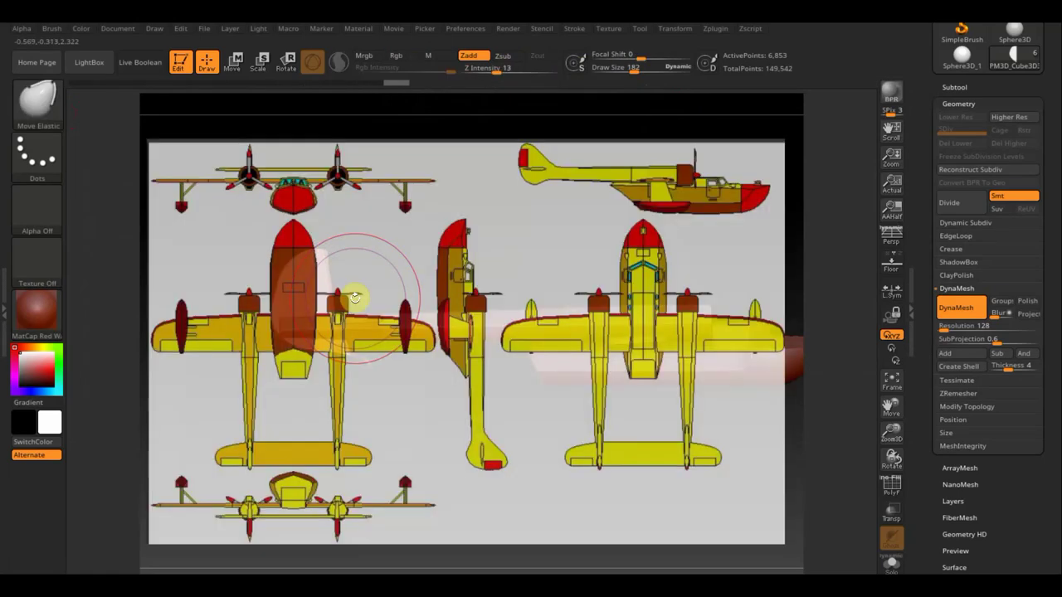
{"action": "key", "text": "shift+z"}
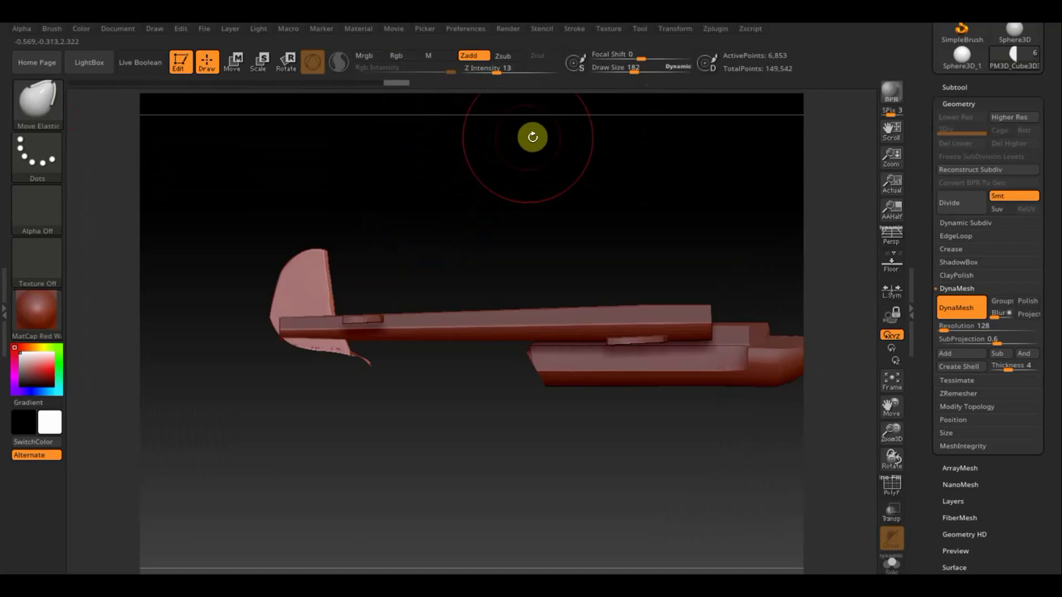
{"action": "left_click_drag", "start_coordinate": [635, 66], "coordinate": [624, 68]}
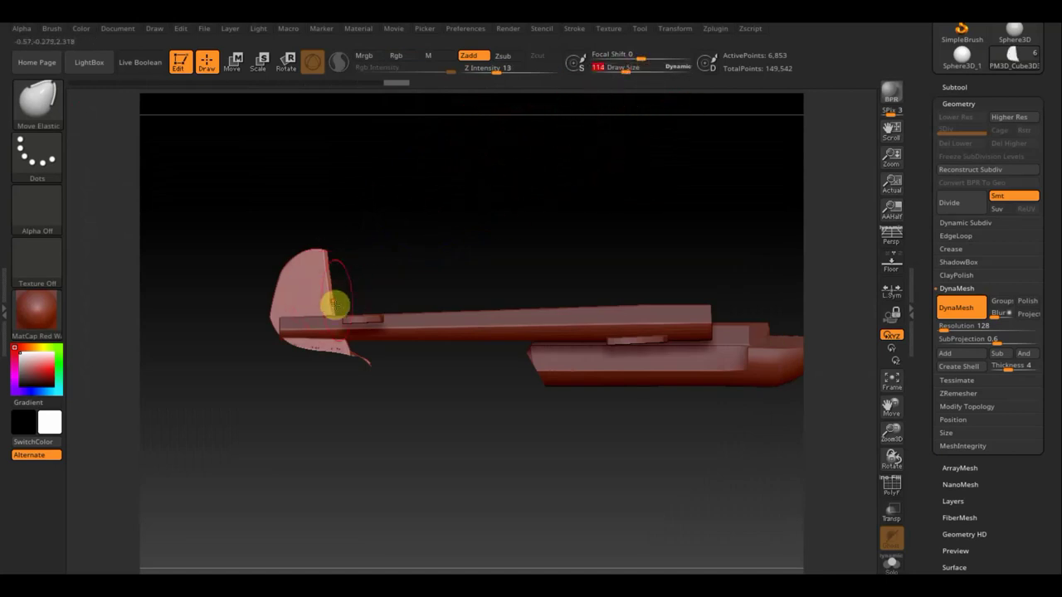
{"action": "left_click_drag", "start_coordinate": [335, 315], "coordinate": [418, 330]}
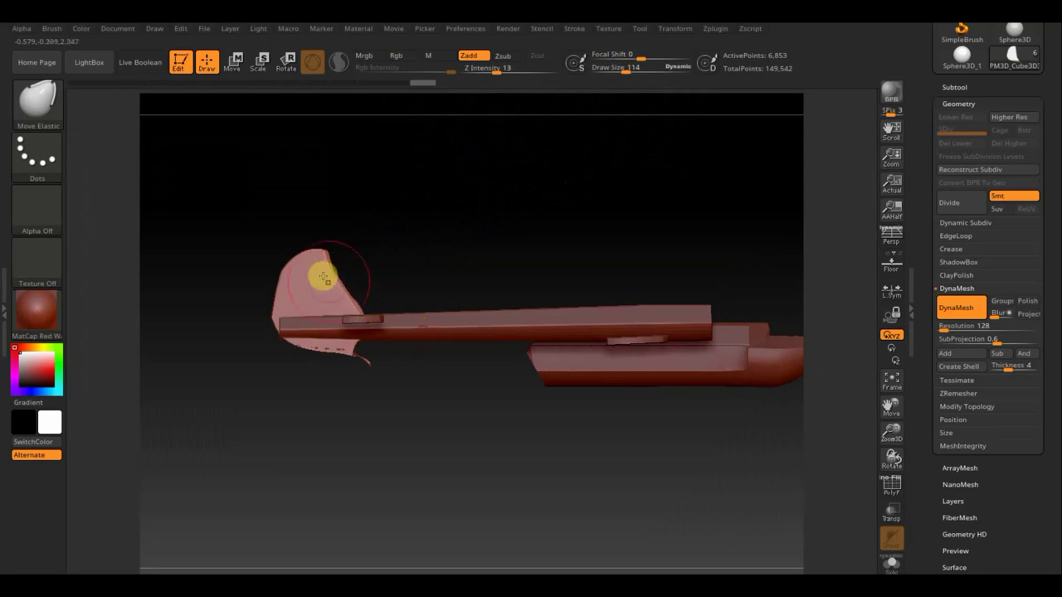
{"action": "mouse_move", "coordinate": [320, 273]}
{"action": "left_mouse_down", "text": "shift"}
{"action": "mouse_move", "coordinate": [360, 296]}
{"action": "mouse_move", "coordinate": [315, 257]}
{"action": "mouse_move", "coordinate": [329, 256]}
{"action": "mouse_move", "coordinate": [299, 263]}
{"action": "mouse_move", "coordinate": [254, 301]}
{"action": "mouse_move", "coordinate": [297, 349]}
{"action": "mouse_move", "coordinate": [344, 353]}
{"action": "left_mouse_up", "text": "shift"}
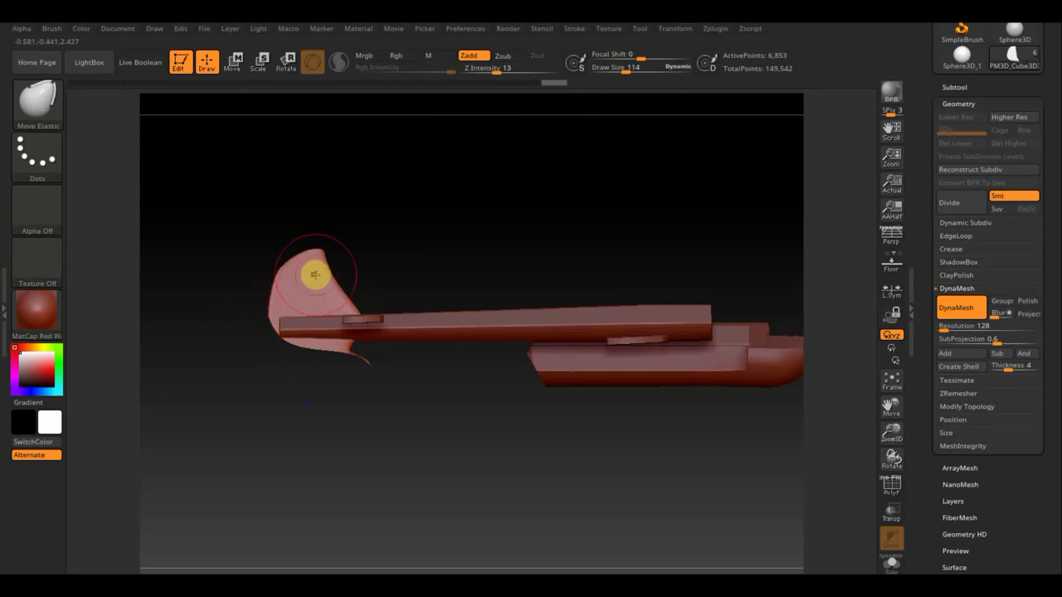
{"action": "left_click_drag", "start_coordinate": [324, 271], "coordinate": [349, 287]}
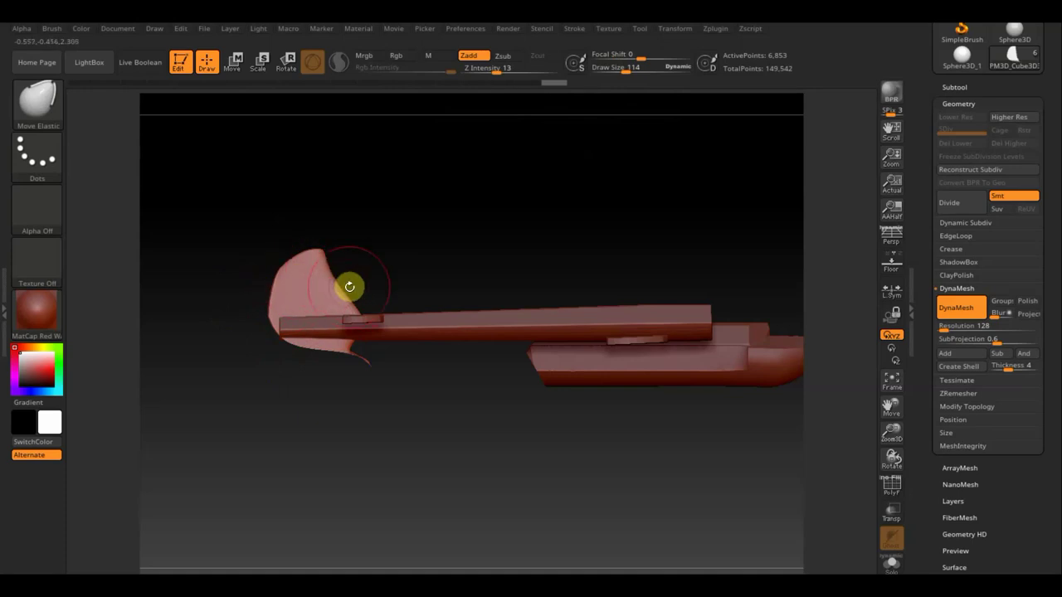
{"action": "right_click_drag", "start_coordinate": [342, 288], "coordinate": [387, 284]}
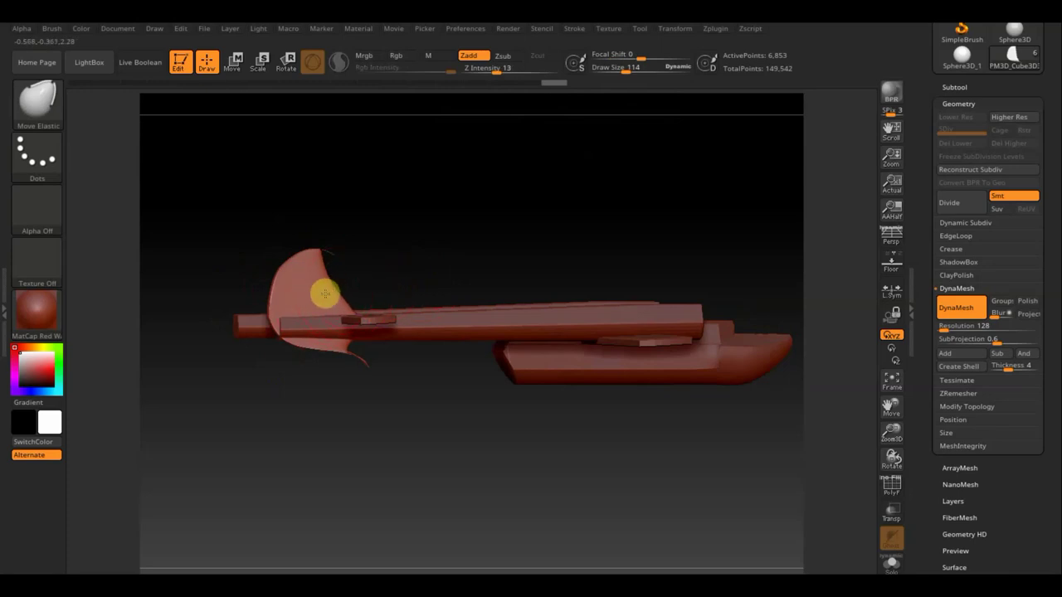
{"action": "left_click_drag", "start_coordinate": [319, 296], "coordinate": [318, 251]}
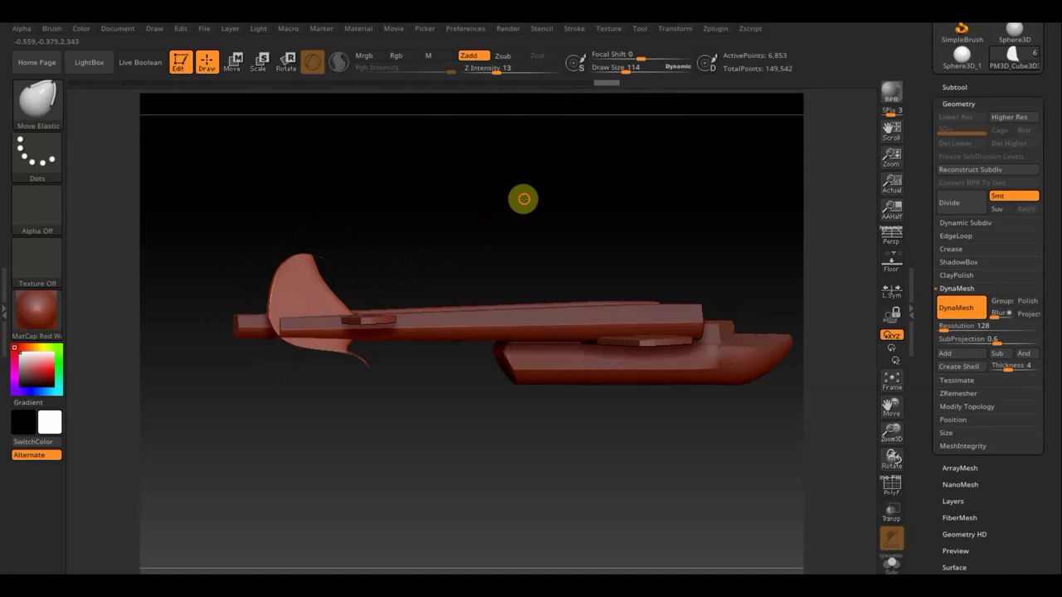
{"action": "mouse_move", "coordinate": [522, 199]}
{"action": "right_mouse_down"}
{"action": "mouse_move", "coordinate": [493, 202]}
{"action": "mouse_move", "coordinate": [493, 213]}
{"action": "right_mouse_up"}
{"action": "right_click_drag", "start_coordinate": [354, 373], "coordinate": [384, 407]}
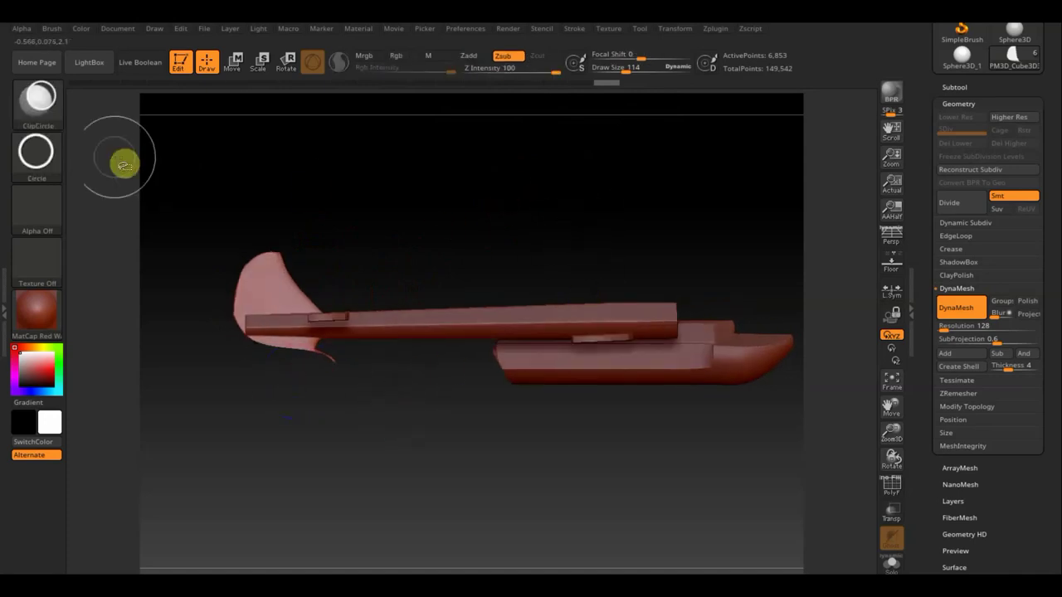
- Trim the curled flap and an angled edge off the fin with TrimCurve
{"action": "left_click", "coordinate": [58, 117], "text": "ctrl+shift"}
{"action": "left_click", "coordinate": [213, 119]}
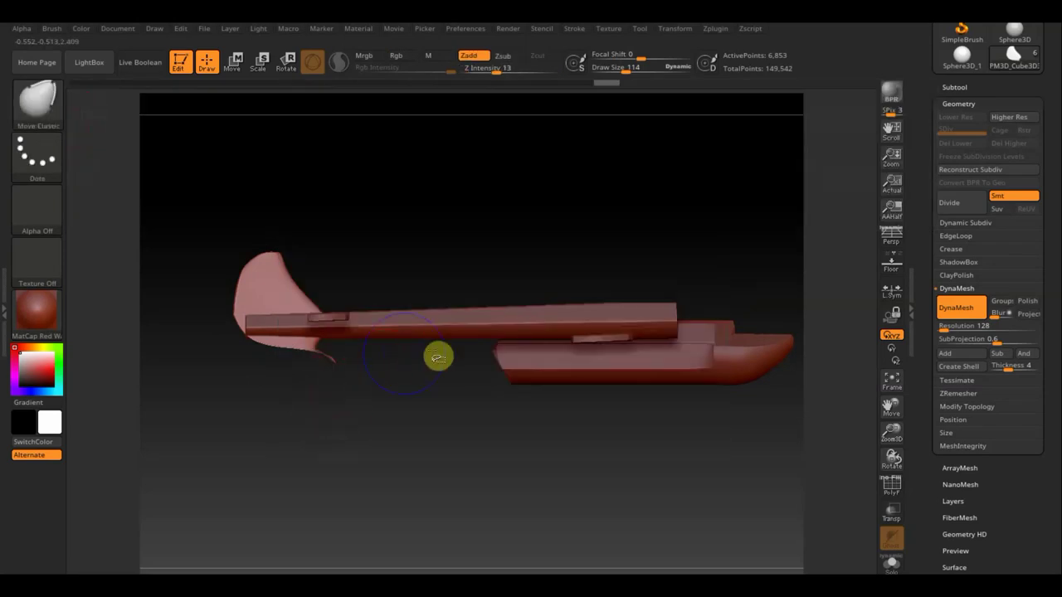
{"action": "mouse_move", "coordinate": [403, 342]}
{"action": "left_mouse_down", "text": "ctrl+shift"}
{"action": "mouse_move", "coordinate": [191, 340]}
{"action": "mouse_move", "coordinate": [221, 352]}
{"action": "left_mouse_up", "text": "ctrl+shift"}
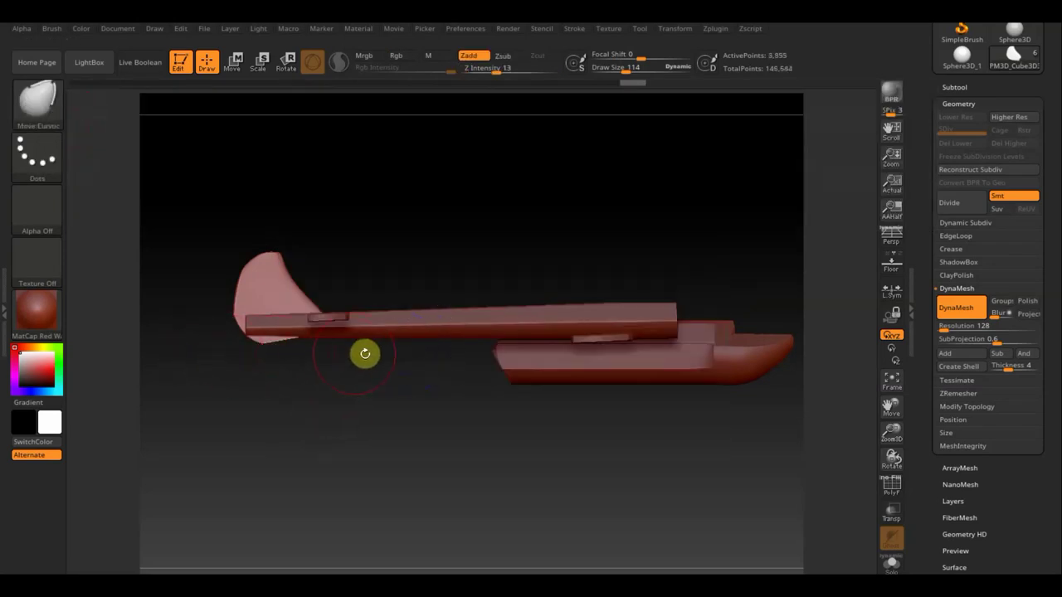
{"action": "left_click_drag", "start_coordinate": [264, 239], "coordinate": [348, 338], "text": "ctrl+shift"}
{"action": "mouse_move", "coordinate": [443, 263]}
{"action": "left_mouse_down"}
{"action": "mouse_move", "coordinate": [375, 277]}
{"action": "mouse_move", "coordinate": [445, 275]}
{"action": "mouse_move", "coordinate": [457, 259]}
{"action": "left_mouse_up"}
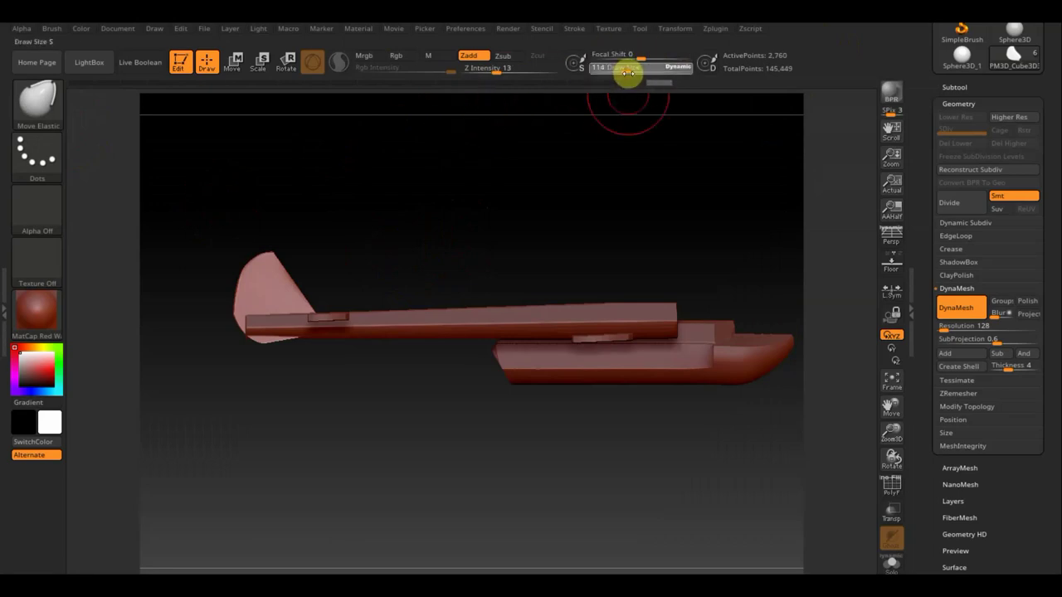
- Refine the fin's outline at Draw Size 114, smooth it, and turn the blockout to a front view
{"action": "left_click_drag", "start_coordinate": [629, 73], "coordinate": [627, 73]}
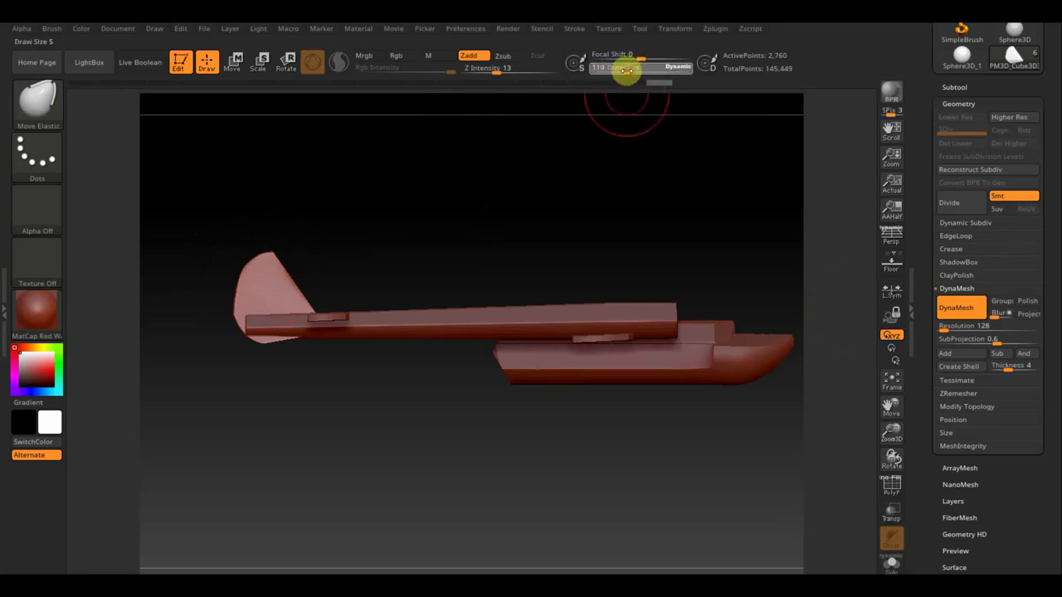
{"action": "left_click_drag", "start_coordinate": [628, 72], "coordinate": [622, 73]}
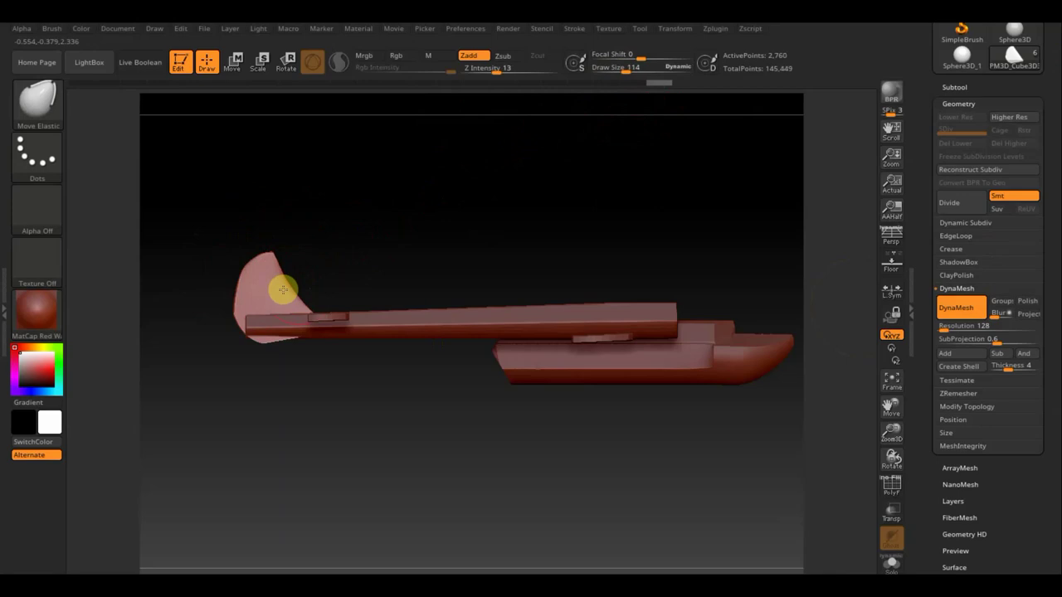
{"action": "mouse_move", "coordinate": [283, 290]}
{"action": "left_mouse_down"}
{"action": "mouse_move", "coordinate": [244, 301]}
{"action": "mouse_move", "coordinate": [260, 325]}
{"action": "mouse_move", "coordinate": [237, 302]}
{"action": "mouse_move", "coordinate": [233, 322]}
{"action": "left_mouse_up"}
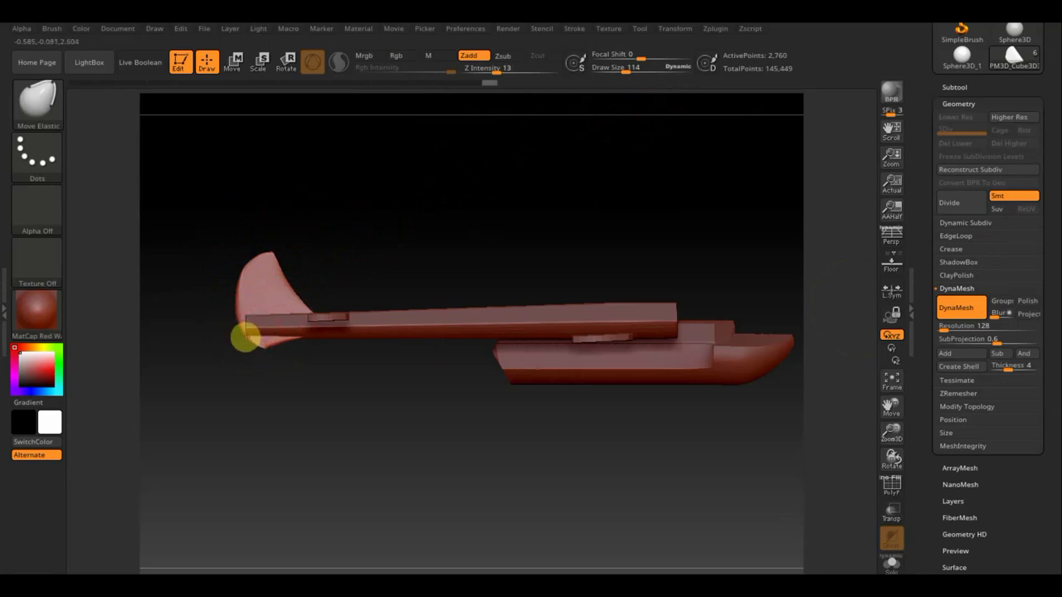
{"action": "left_click_drag", "start_coordinate": [246, 336], "coordinate": [229, 340]}
{"action": "key", "text": "shift"}
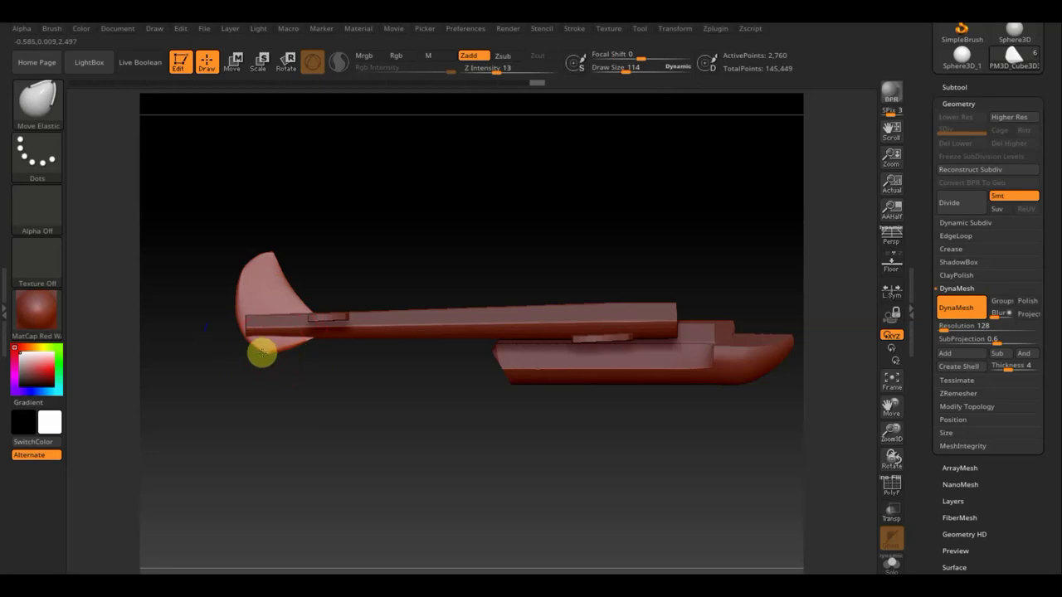
{"action": "left_click_drag", "start_coordinate": [434, 191], "coordinate": [370, 200]}
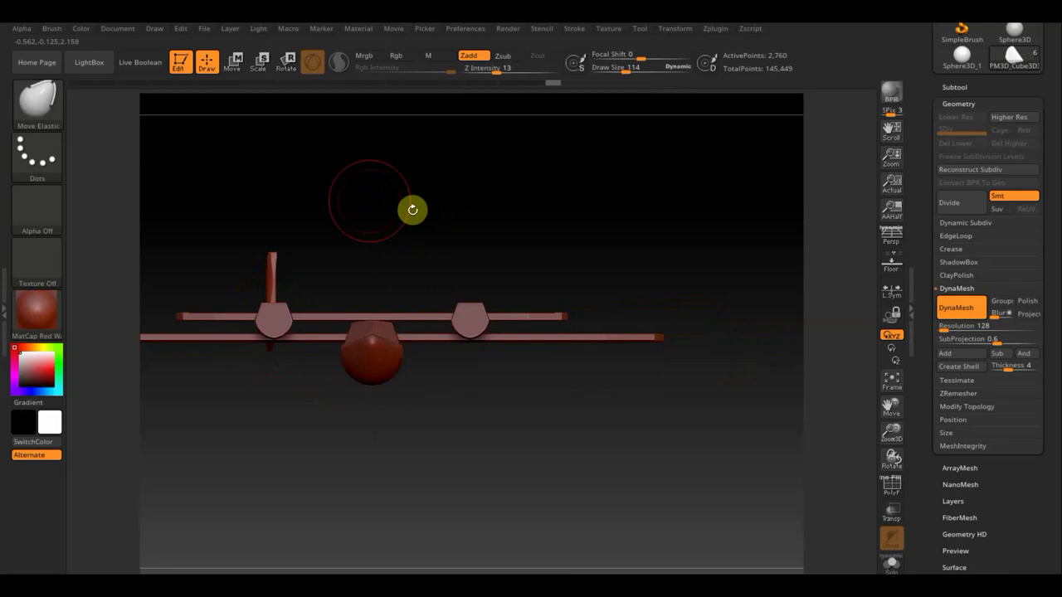
- Mirror And Weld the tail fin so a matching fin appears on the other side
{"action": "left_click", "coordinate": [970, 407]}
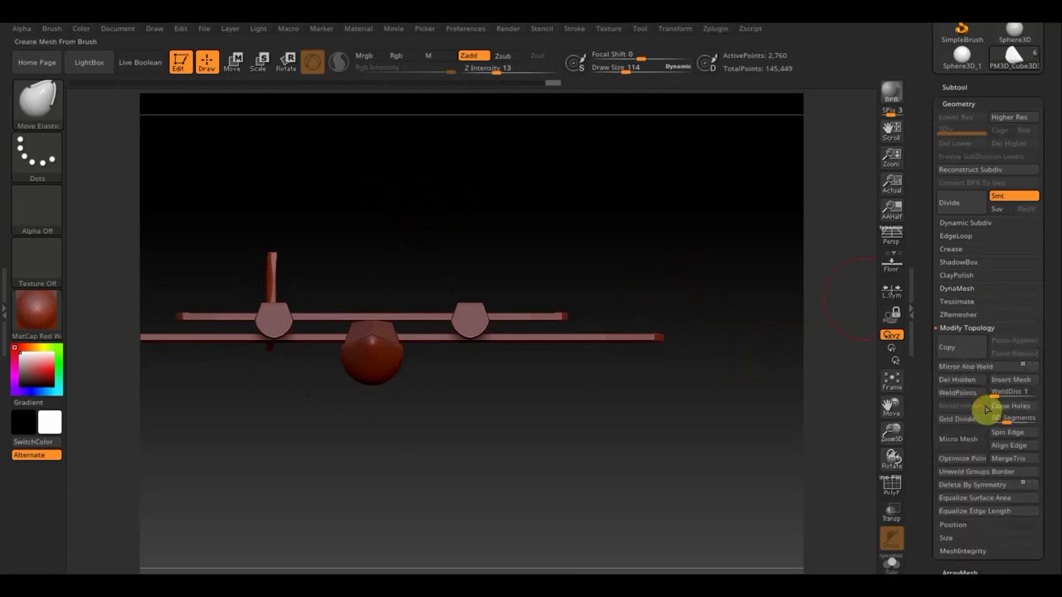
{"action": "left_click", "coordinate": [976, 370]}
{"action": "left_click_drag", "start_coordinate": [751, 412], "coordinate": [590, 511]}
{"action": "mouse_move", "coordinate": [628, 472]}
{"action": "left_mouse_down"}
{"action": "mouse_move", "coordinate": [619, 493]}
{"action": "mouse_move", "coordinate": [662, 490]}
{"action": "mouse_move", "coordinate": [636, 431]}
{"action": "left_mouse_up"}
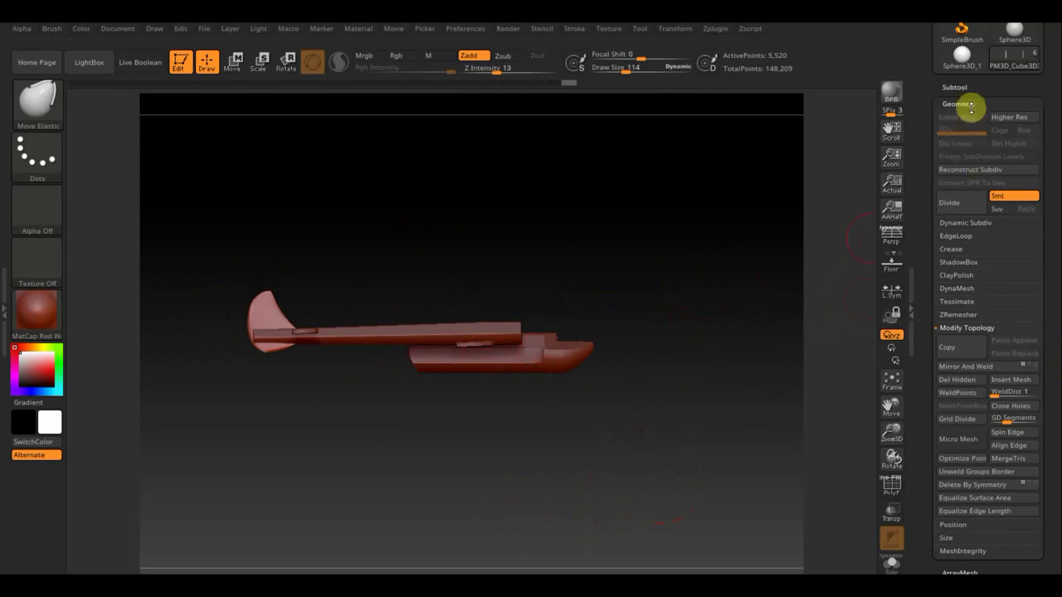
- Duplicate the PM3D_Cube3D2 bar as a new subtool and enable Move
{"action": "left_click", "coordinate": [946, 87]}
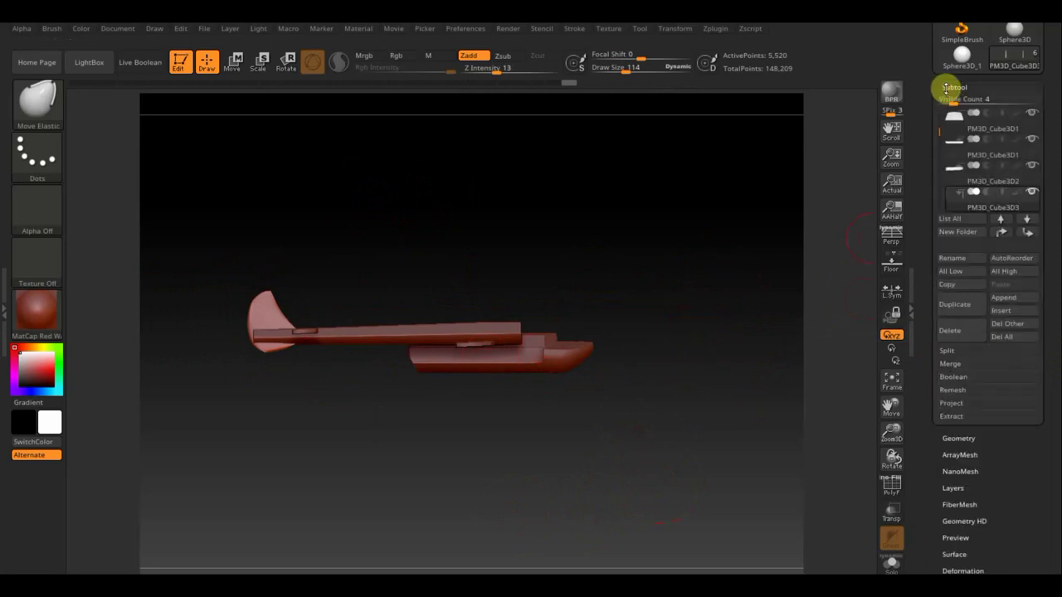
{"action": "left_click", "coordinate": [957, 174]}
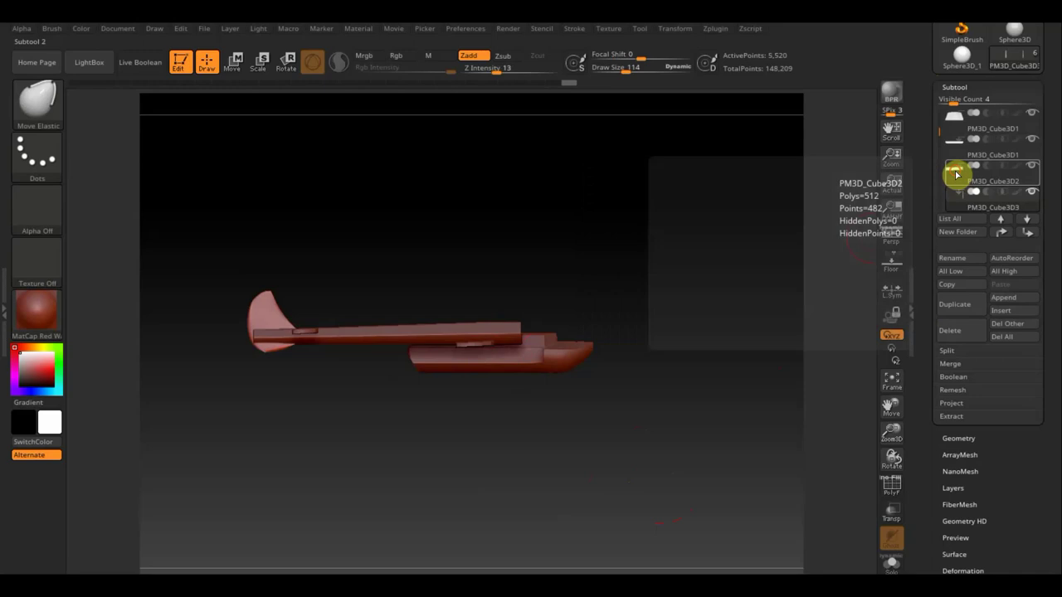
{"action": "left_click", "coordinate": [960, 307]}
{"action": "mouse_move", "coordinate": [802, 320]}
{"action": "left_mouse_down"}
{"action": "mouse_move", "coordinate": [569, 351]}
{"action": "mouse_move", "coordinate": [630, 373]}
{"action": "left_mouse_up"}
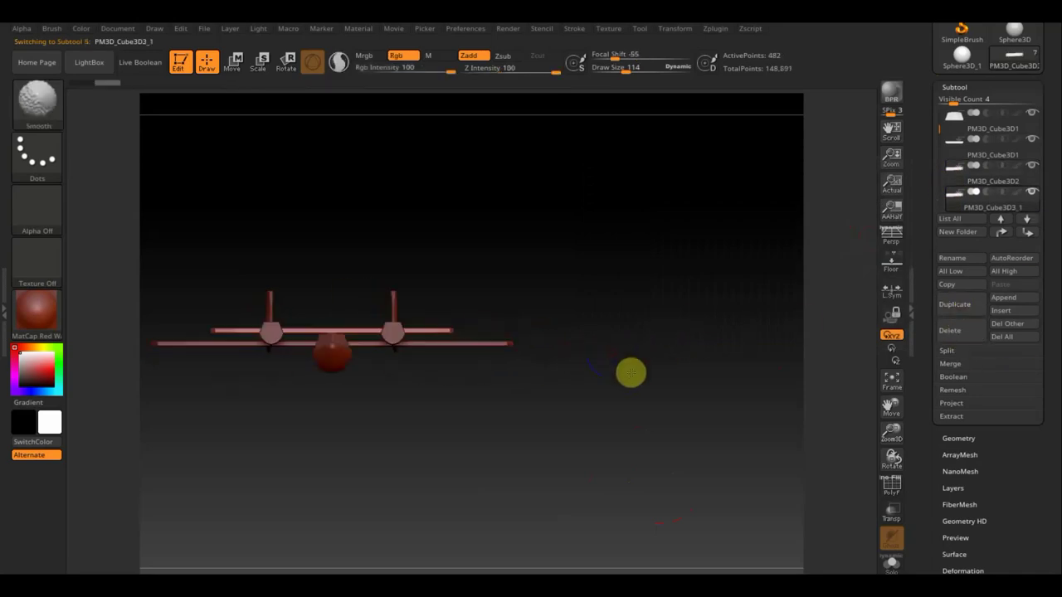
{"action": "left_click", "coordinate": [237, 66]}
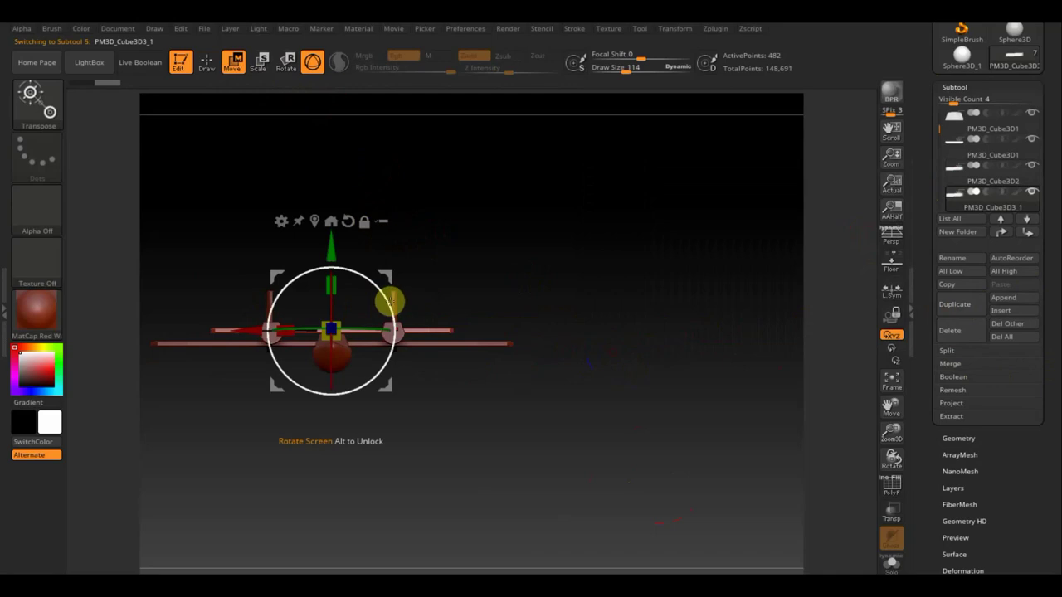
- Rotate the duplicate bar 90° upright and slide it left into place across the hull
{"action": "mouse_move", "coordinate": [390, 303]}
{"action": "left_mouse_down"}
{"action": "mouse_move", "coordinate": [321, 232]}
{"action": "mouse_move", "coordinate": [277, 223]}
{"action": "left_mouse_up"}
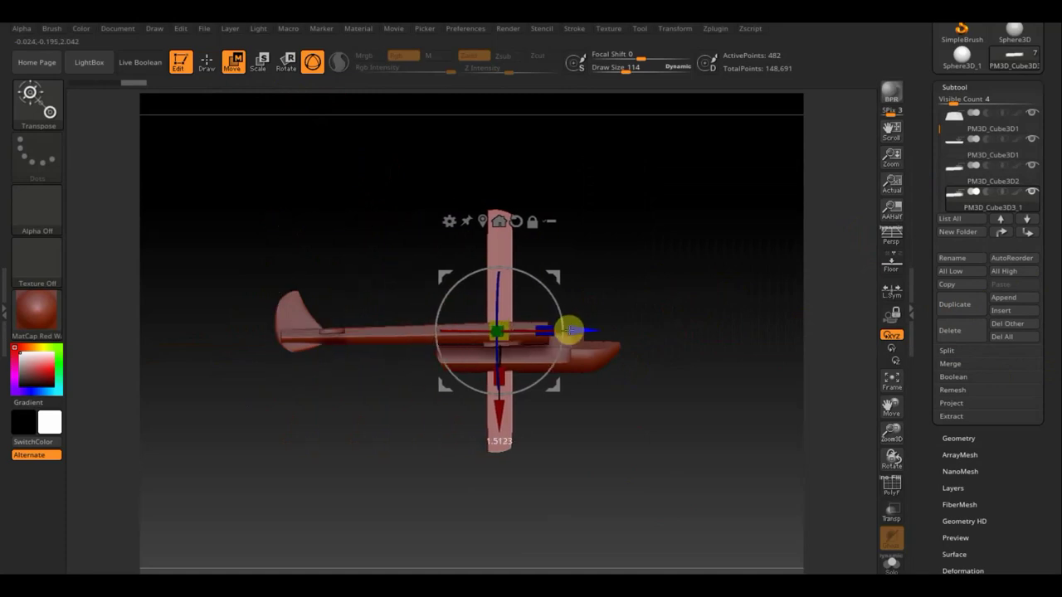
{"action": "left_click_drag", "start_coordinate": [400, 325], "coordinate": [581, 328]}
{"action": "mouse_move", "coordinate": [650, 330]}
{"action": "left_mouse_down"}
{"action": "mouse_move", "coordinate": [688, 327]}
{"action": "mouse_move", "coordinate": [695, 384]}
{"action": "left_mouse_up"}
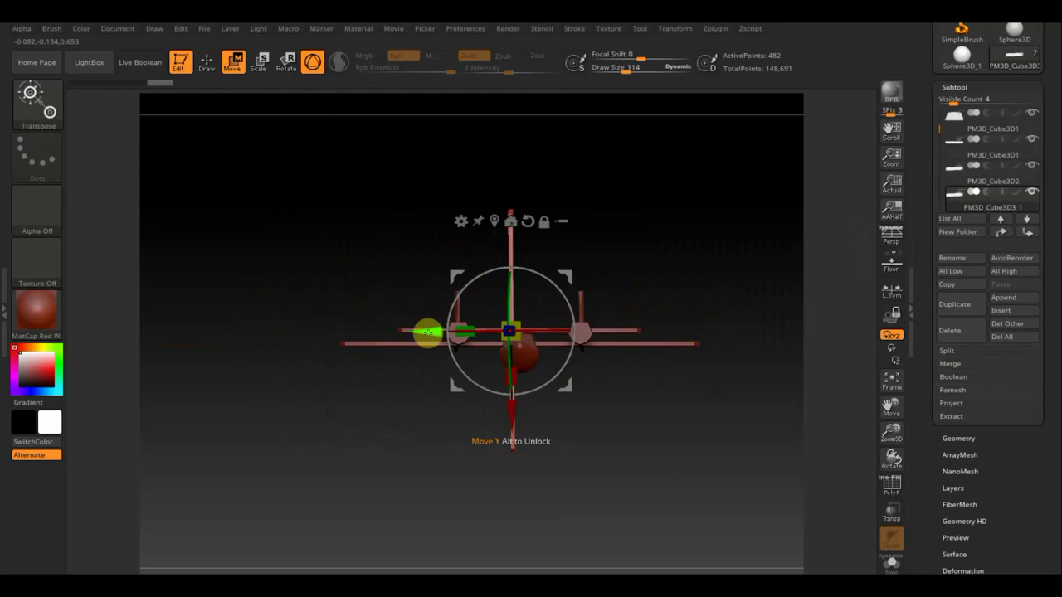
{"action": "left_click_drag", "start_coordinate": [427, 333], "coordinate": [327, 333]}
{"action": "mouse_move", "coordinate": [482, 377]}
{"action": "left_mouse_down"}
{"action": "mouse_move", "coordinate": [574, 386]}
{"action": "mouse_move", "coordinate": [610, 432]}
{"action": "mouse_move", "coordinate": [588, 456]}
{"action": "mouse_move", "coordinate": [587, 446]}
{"action": "mouse_move", "coordinate": [576, 474]}
{"action": "mouse_move", "coordinate": [605, 441]}
{"action": "mouse_move", "coordinate": [671, 522]}
{"action": "mouse_move", "coordinate": [678, 398]}
{"action": "left_mouse_up"}
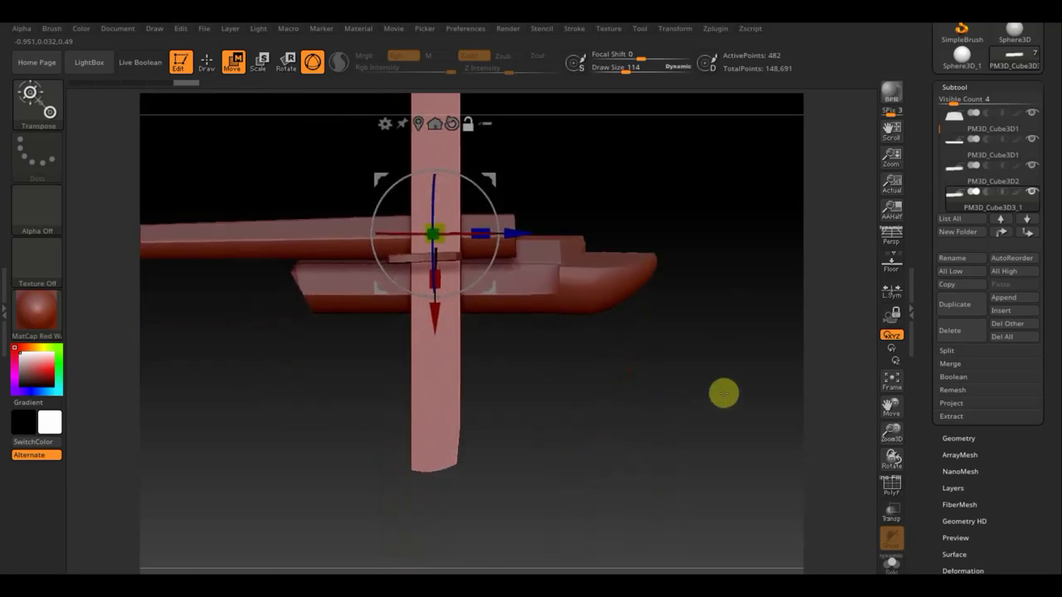
{"action": "left_click", "coordinate": [966, 434]}
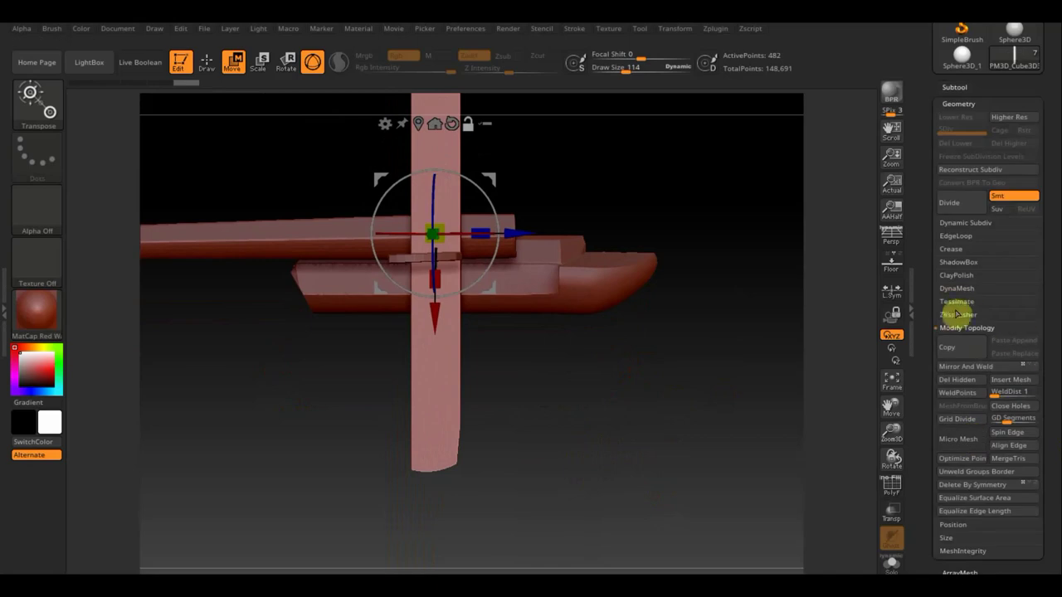
- DynaMesh the vertical strut at resolution 584
{"action": "left_click", "coordinate": [969, 289]}
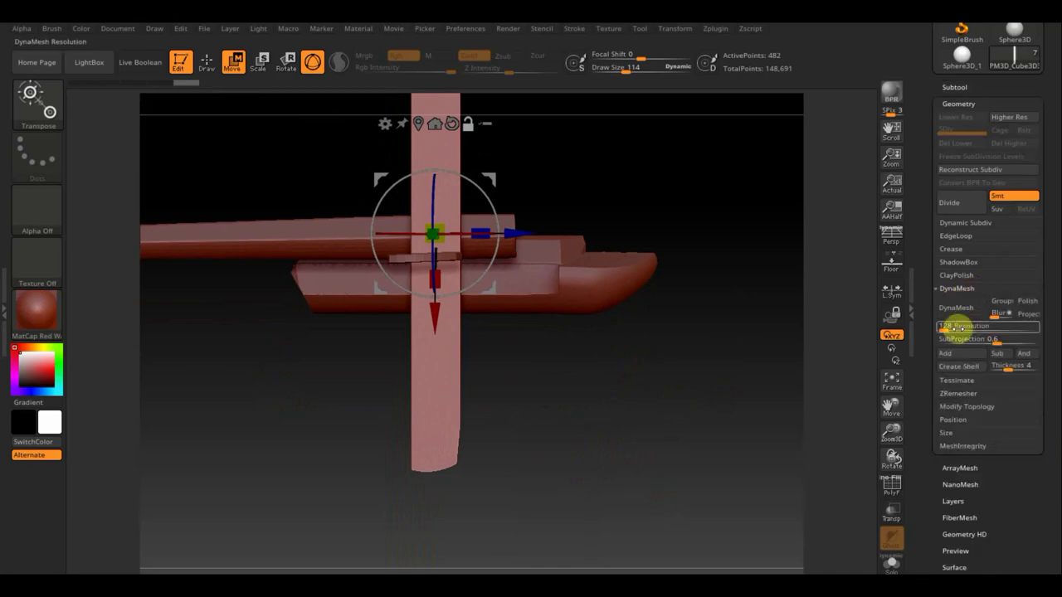
{"action": "type", "text": "584"}
{"action": "key", "text": "Return"}
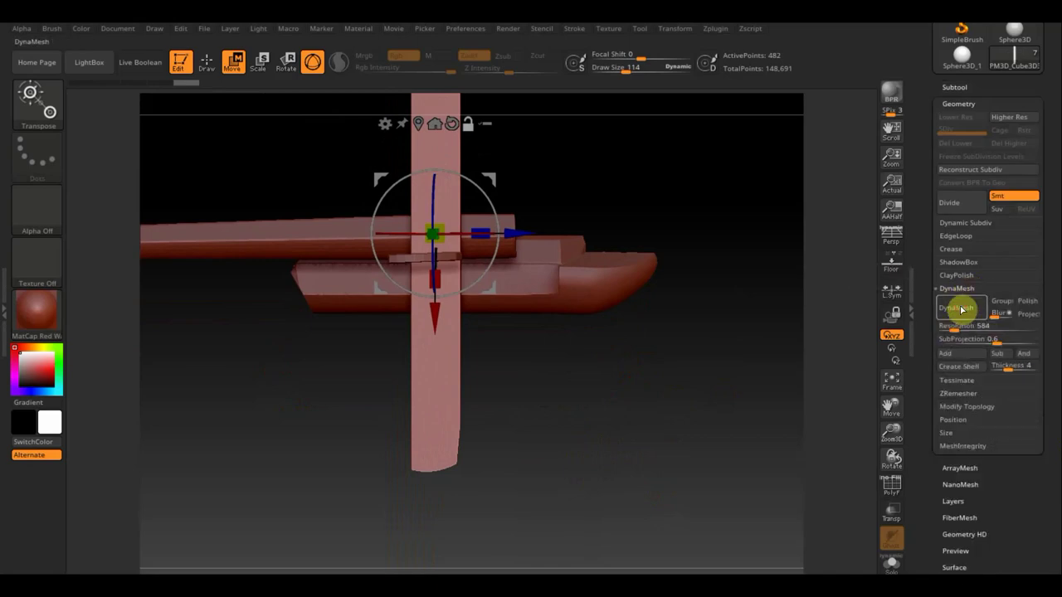
{"action": "left_click", "coordinate": [956, 307]}
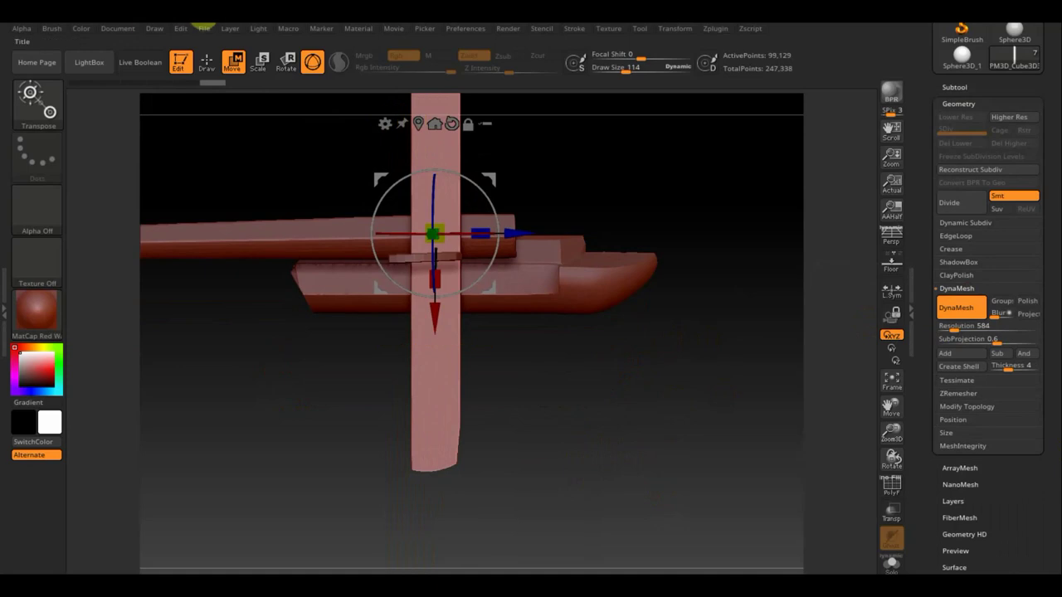
{"action": "left_click", "coordinate": [207, 61]}
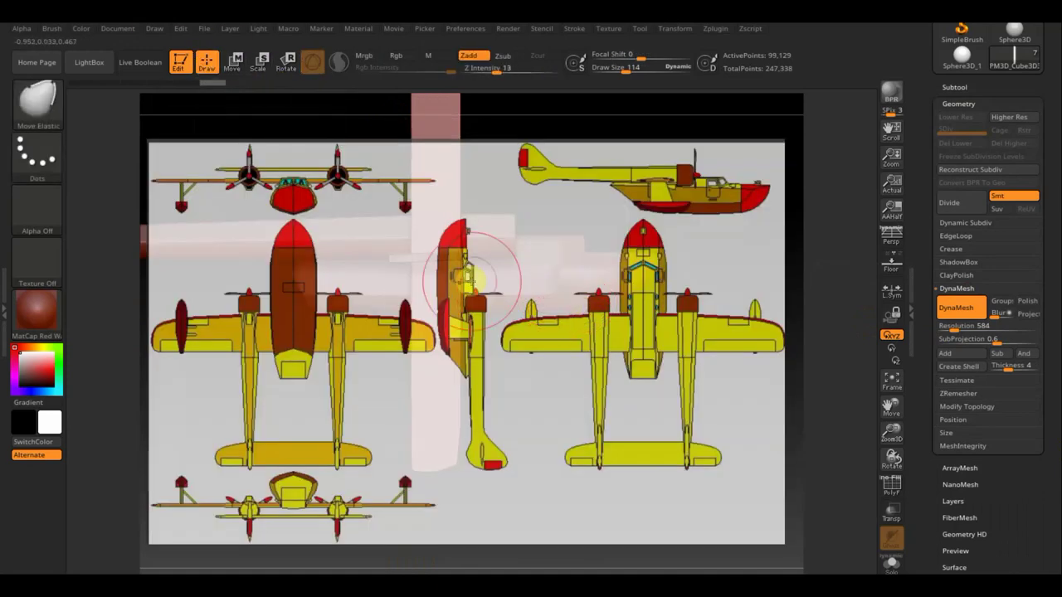
- Shape the strut against the reference drawing, then TrimCurve it off at the top of the wing
{"action": "left_click_drag", "start_coordinate": [470, 280], "coordinate": [465, 292]}
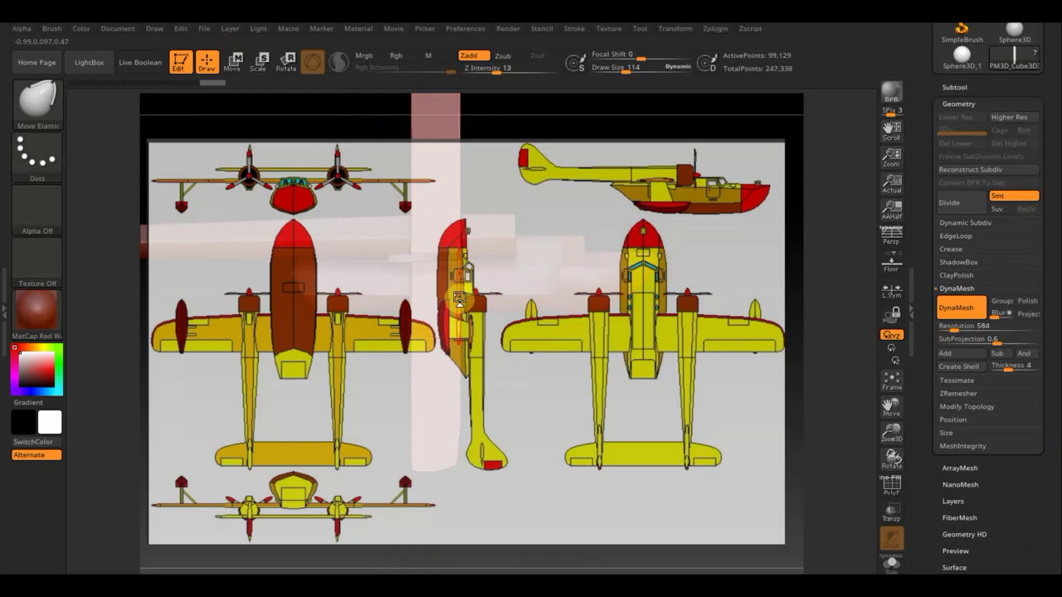
{"action": "key", "text": "shift"}
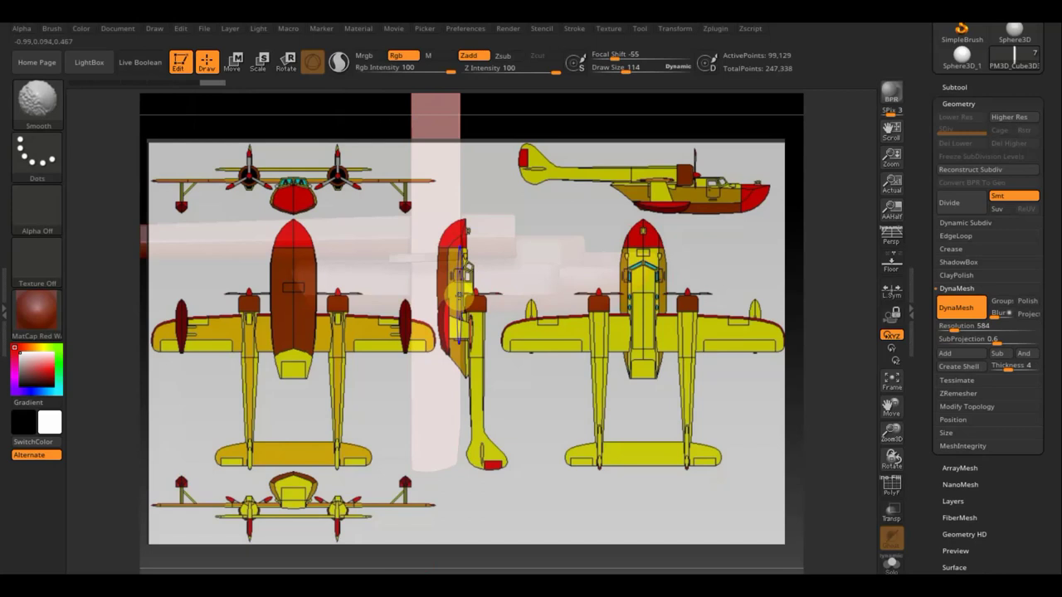
{"action": "key", "text": "shift+z"}
{"action": "key", "text": "shift+z"}
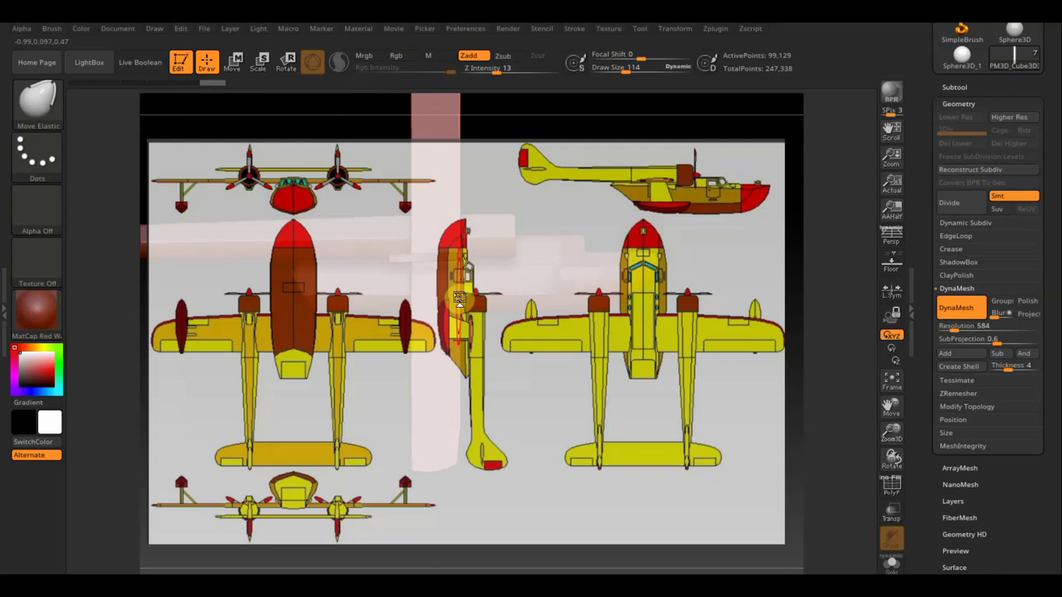
{"action": "key", "text": "shift+z"}
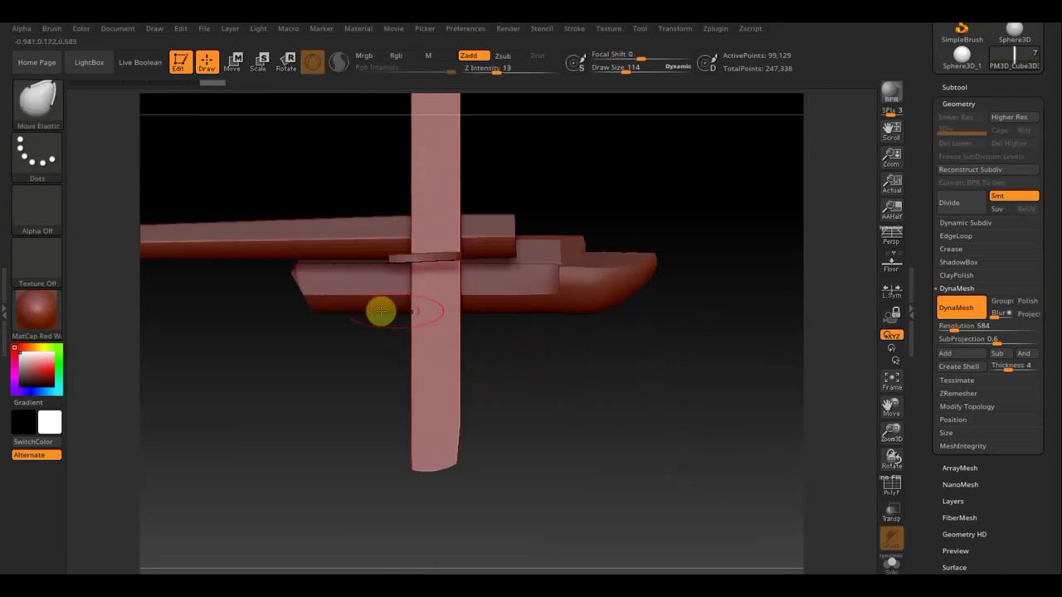
{"action": "left_click", "coordinate": [231, 61]}
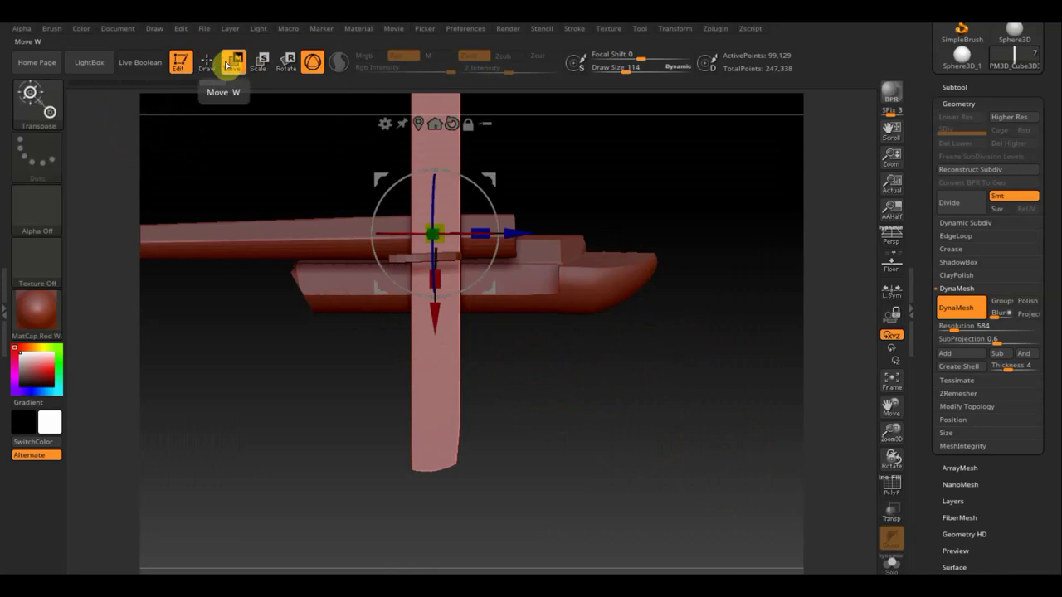
{"action": "left_click", "coordinate": [206, 61]}
{"action": "key", "text": "shift+z"}
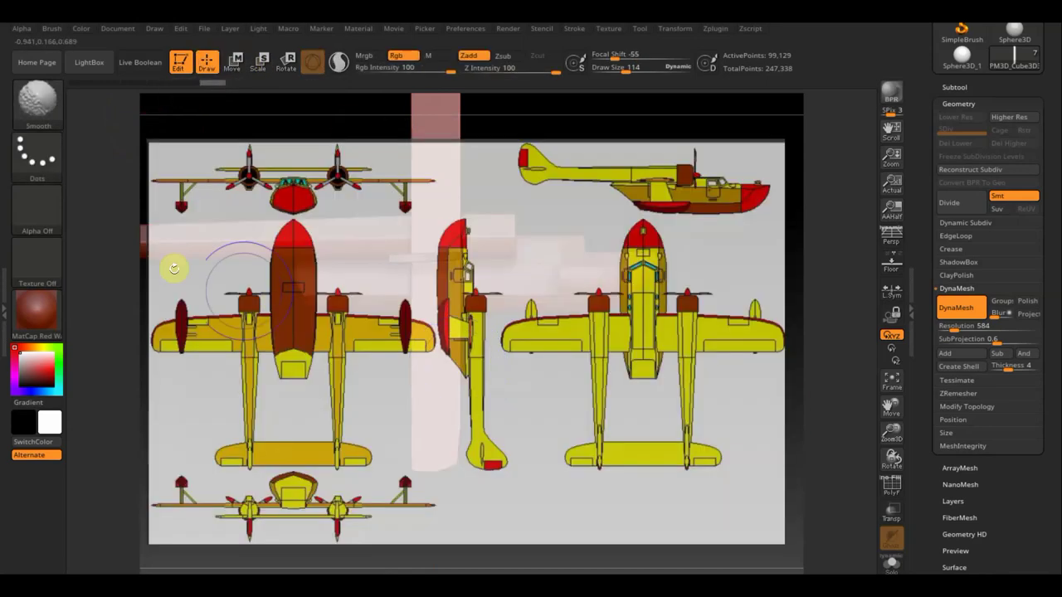
{"action": "key", "text": "shift+z"}
{"action": "key", "text": "shift+z"}
{"action": "key", "text": "shift+z"}
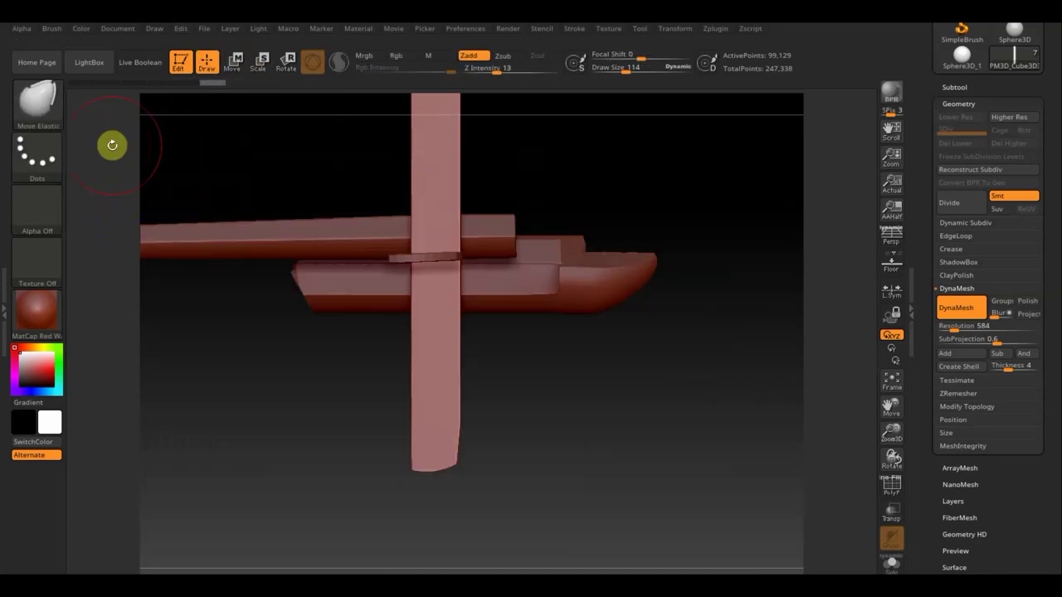
{"action": "key", "text": "ctrl+shift"}
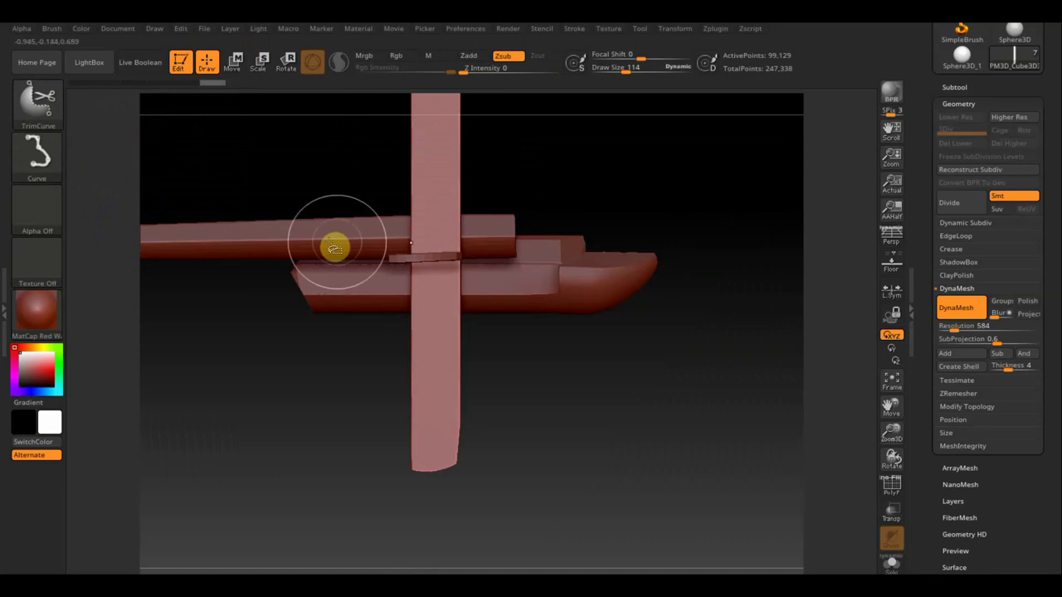
{"action": "mouse_move", "coordinate": [318, 282]}
{"action": "left_mouse_down"}
{"action": "mouse_move", "coordinate": [591, 263]}
{"action": "mouse_move", "coordinate": [538, 260]}
{"action": "left_mouse_up"}
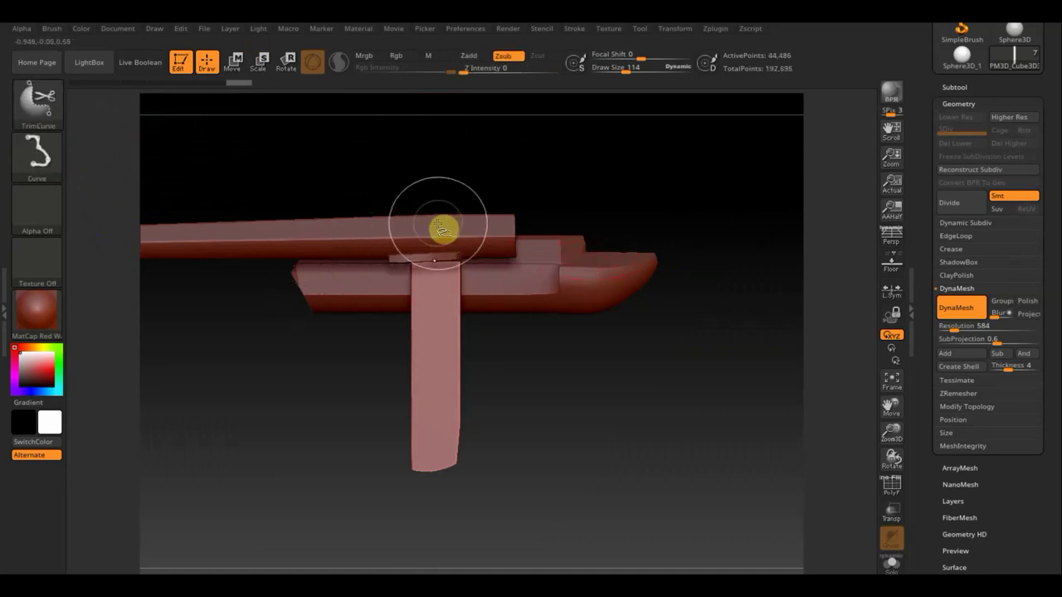
- Slice the strut at an angle and cut it off just under the float, leaving a short piece
{"action": "left_click_drag", "start_coordinate": [439, 226], "coordinate": [479, 406], "text": "ctrl+shift"}
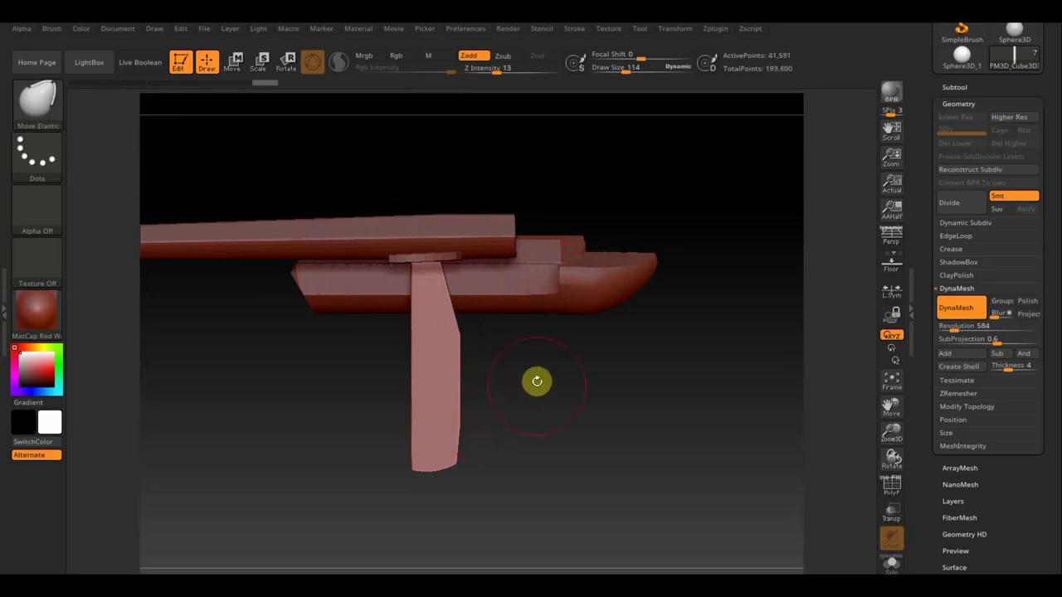
{"action": "mouse_move", "coordinate": [619, 365]}
{"action": "left_mouse_down", "text": "ctrl+shift"}
{"action": "mouse_move", "coordinate": [224, 366]}
{"action": "mouse_move", "coordinate": [215, 320]}
{"action": "mouse_move", "coordinate": [196, 296]}
{"action": "mouse_move", "coordinate": [212, 291]}
{"action": "left_mouse_up", "text": "ctrl+shift"}
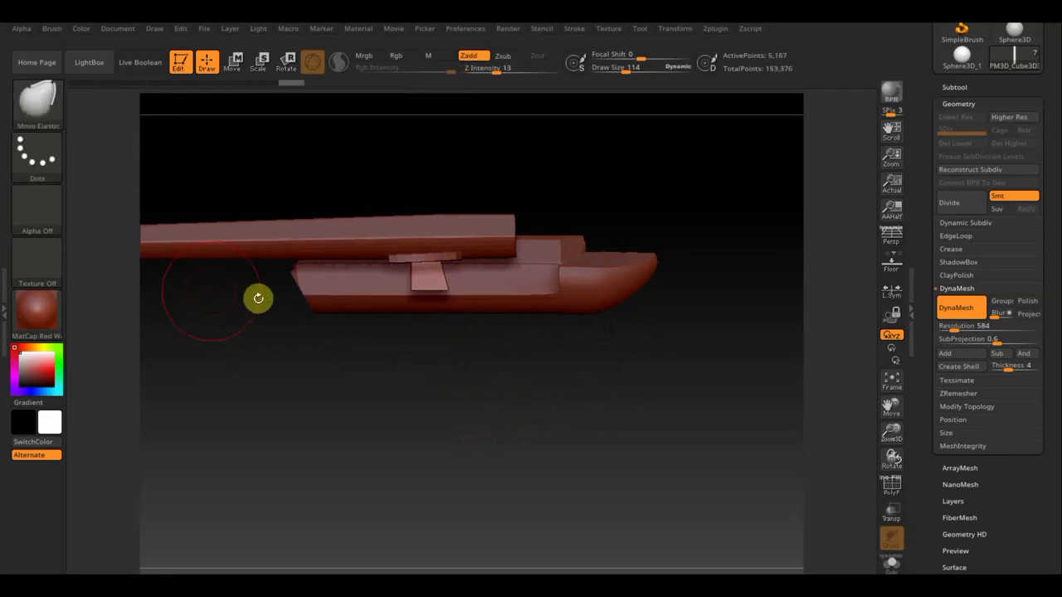
{"action": "mouse_move", "coordinate": [454, 382]}
{"action": "left_mouse_down"}
{"action": "mouse_move", "coordinate": [504, 405]}
{"action": "mouse_move", "coordinate": [455, 407]}
{"action": "mouse_move", "coordinate": [533, 405]}
{"action": "left_mouse_up"}
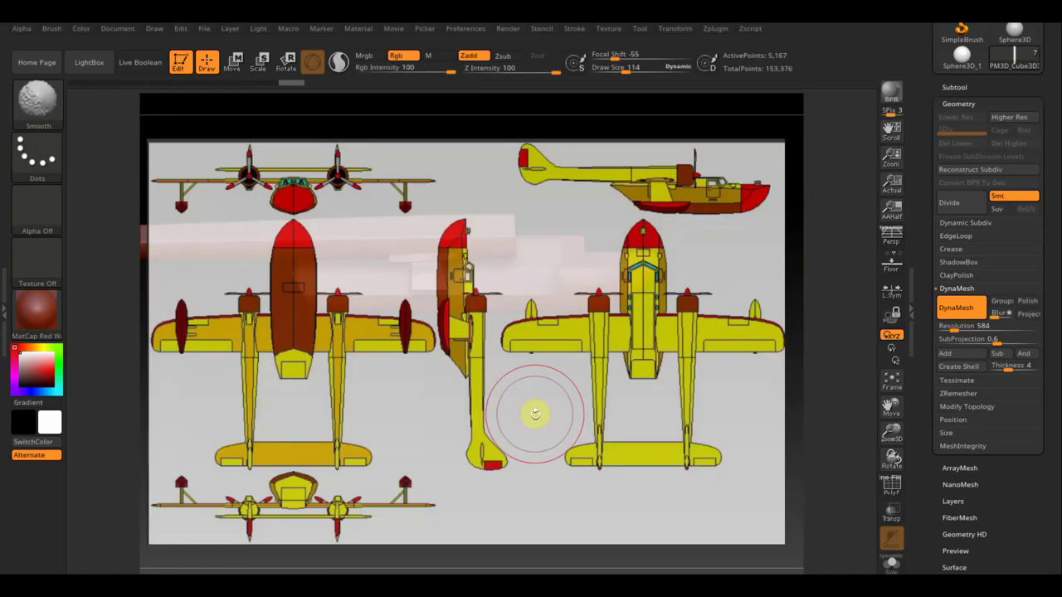
{"action": "key", "text": "shift"}
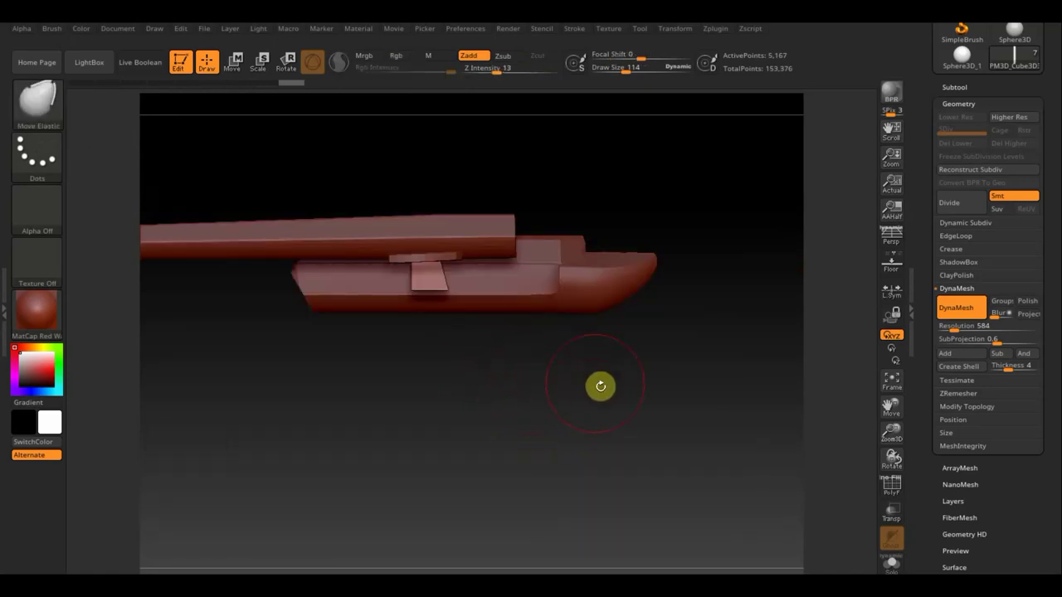
{"action": "mouse_move", "coordinate": [707, 365]}
{"action": "left_mouse_down"}
{"action": "mouse_move", "coordinate": [626, 370]}
{"action": "mouse_move", "coordinate": [673, 368]}
{"action": "mouse_move", "coordinate": [655, 376]}
{"action": "left_mouse_up"}
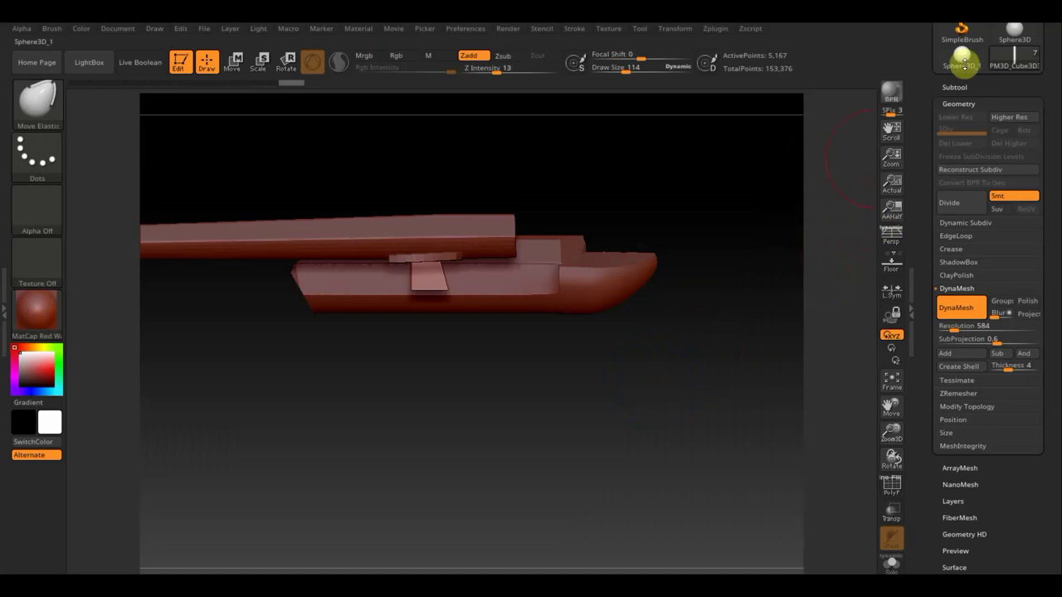
- Append a sphere as subtool PM3D_Sphere3D_2 and select it
{"action": "left_click", "coordinate": [961, 88]}
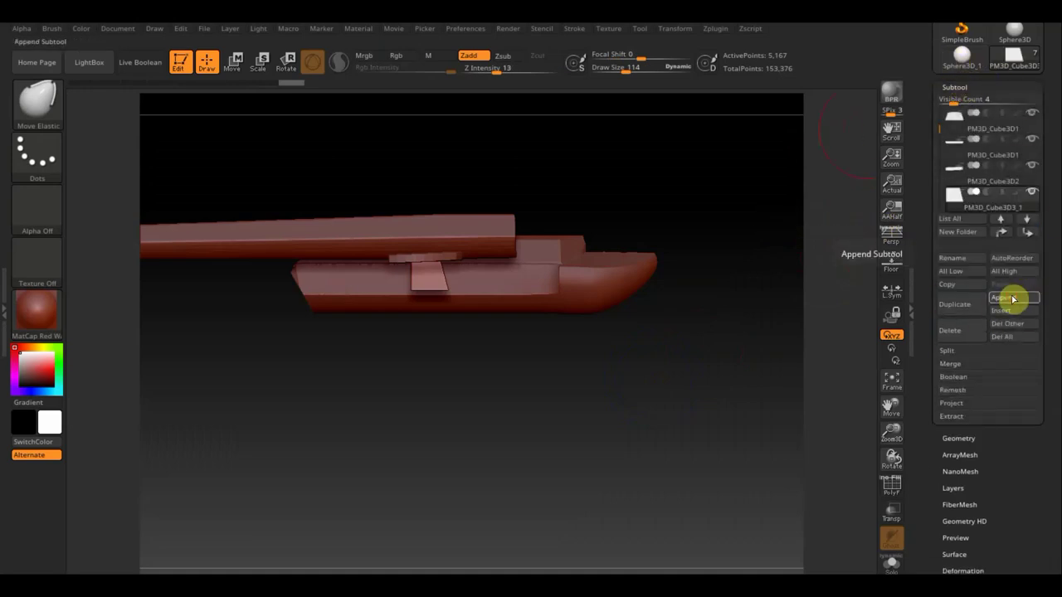
{"action": "left_click", "coordinate": [1007, 298]}
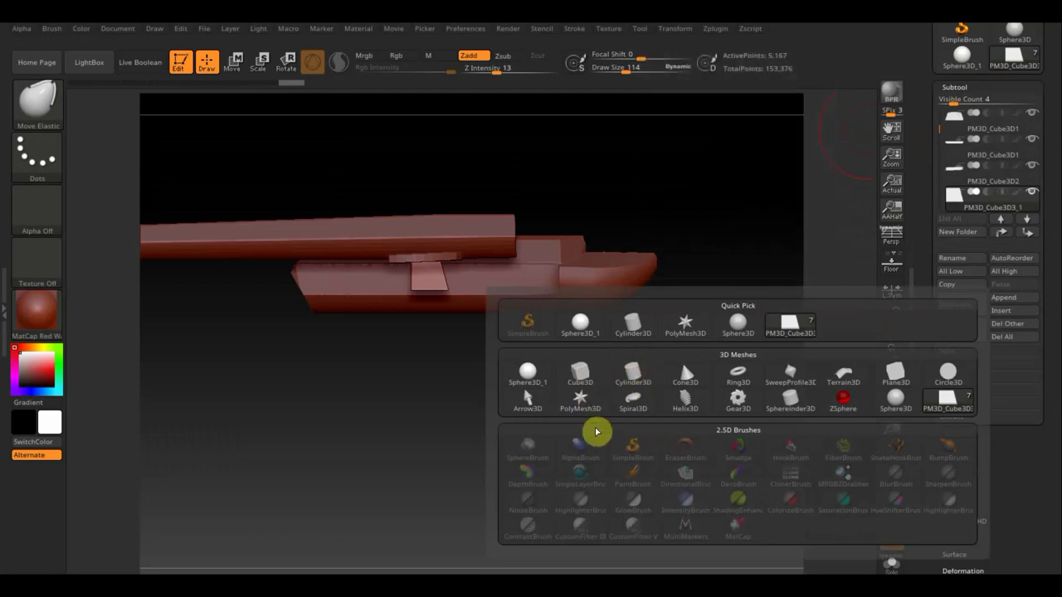
{"action": "left_click", "coordinate": [579, 325]}
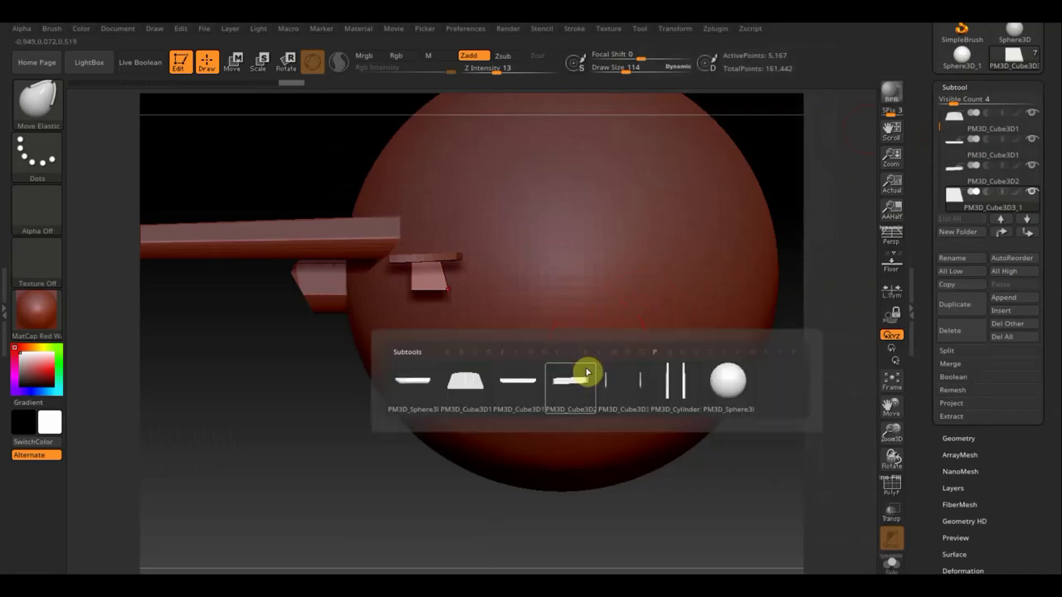
{"action": "key", "text": "n"}
{"action": "left_click", "coordinate": [740, 382]}
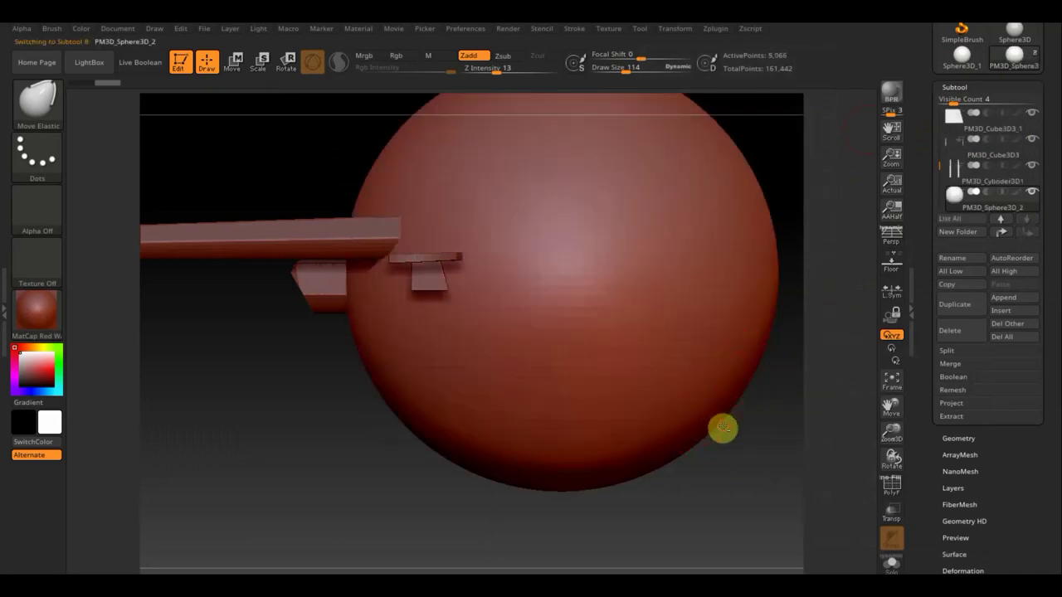
{"action": "right_click_drag", "start_coordinate": [761, 457], "coordinate": [675, 341], "text": "ctrl"}
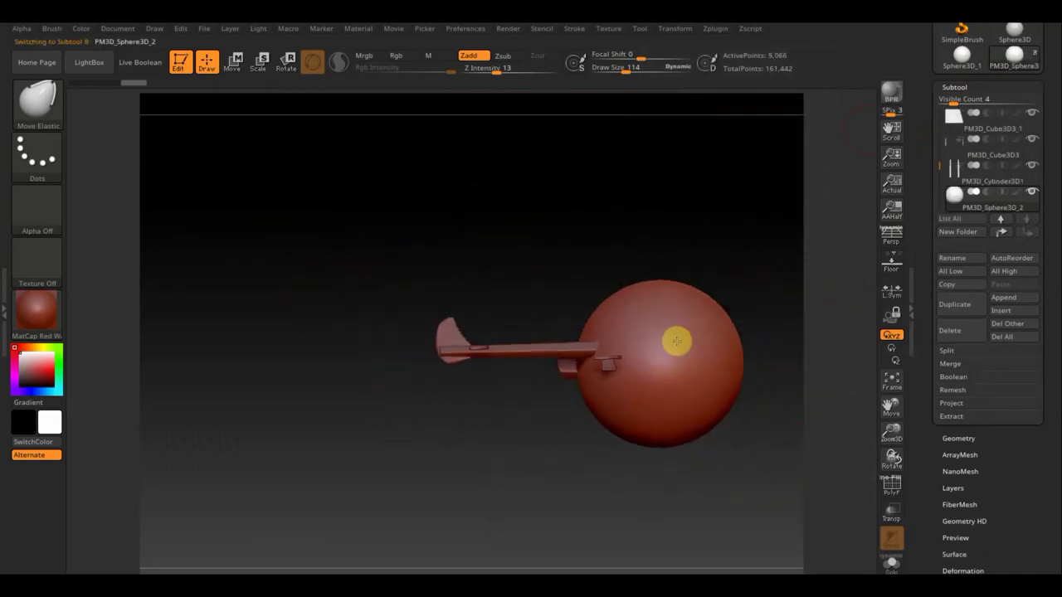
- Shrink the sphere, move it above the hull, and stretch it lengthwise into a slim oval
{"action": "left_click", "coordinate": [235, 61]}
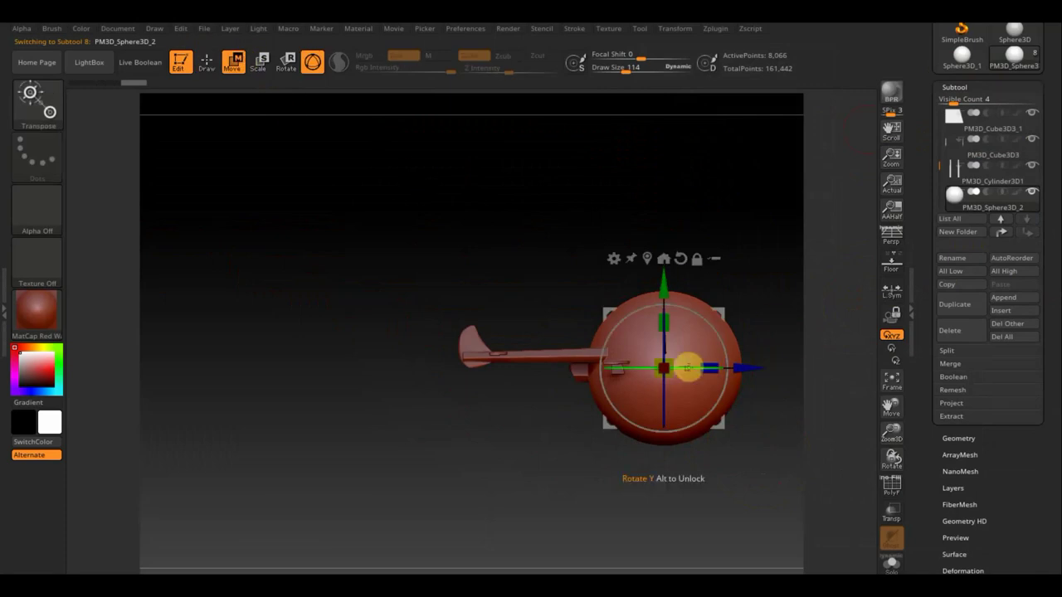
{"action": "left_click_drag", "start_coordinate": [668, 374], "coordinate": [615, 336]}
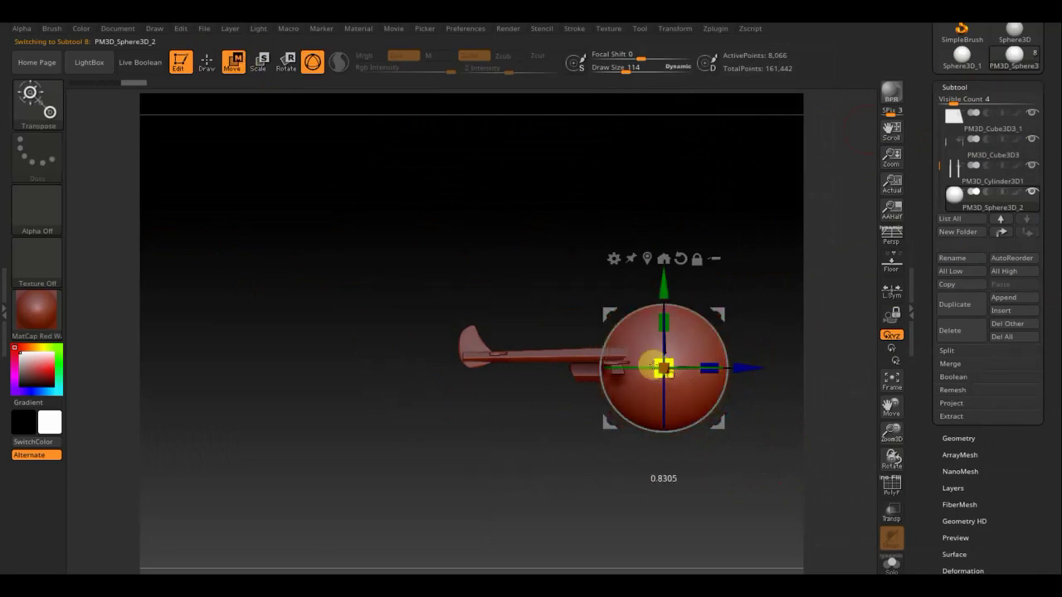
{"action": "mouse_move", "coordinate": [849, 304]}
{"action": "left_mouse_down"}
{"action": "mouse_move", "coordinate": [784, 247]}
{"action": "mouse_move", "coordinate": [784, 295]}
{"action": "left_mouse_up"}
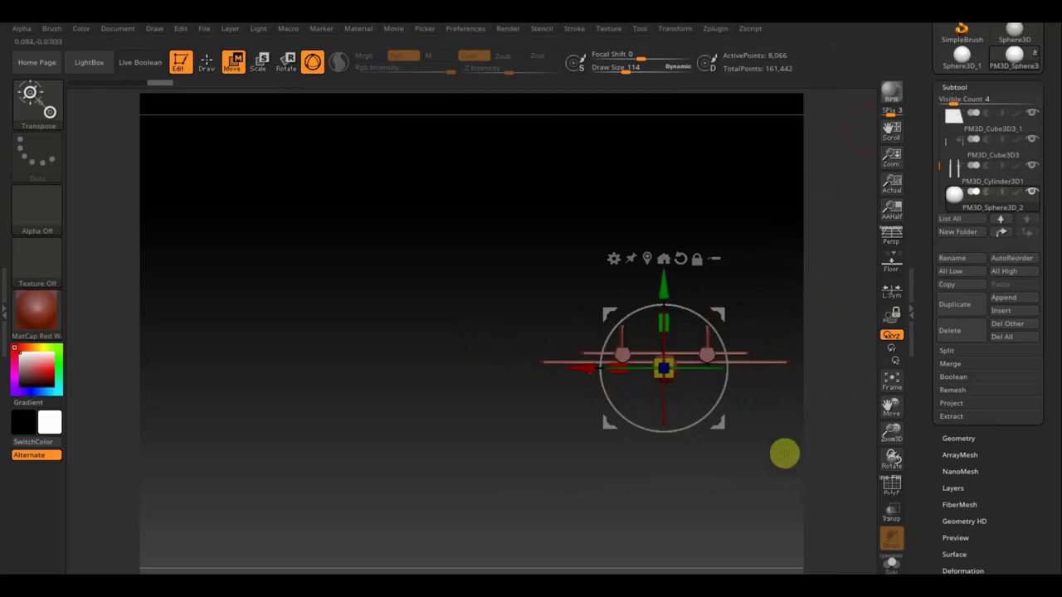
{"action": "left_click_drag", "start_coordinate": [764, 458], "coordinate": [730, 529], "text": "alt"}
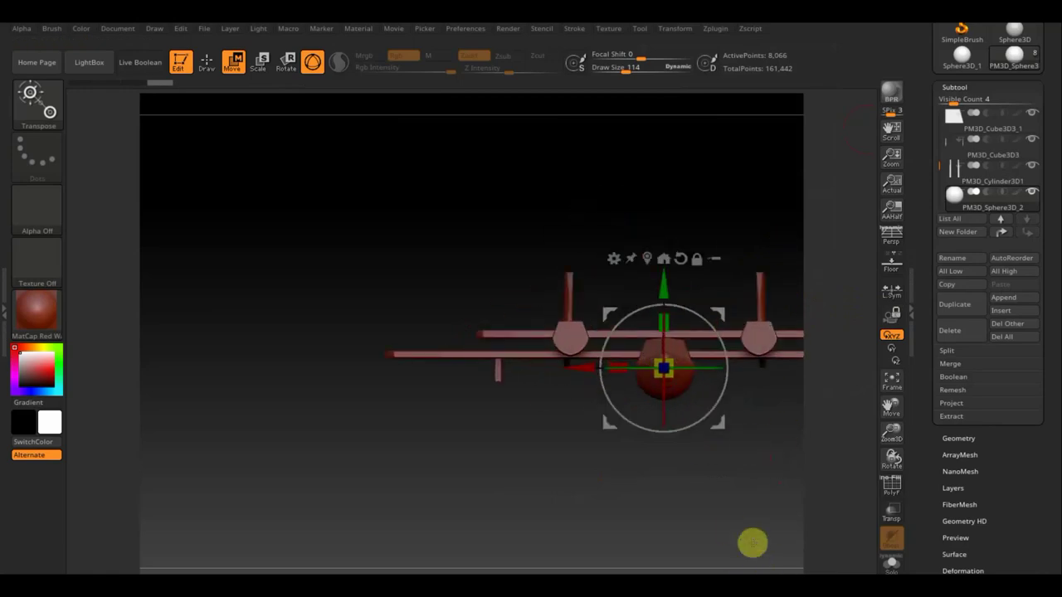
{"action": "left_click_drag", "start_coordinate": [670, 280], "coordinate": [674, 205]}
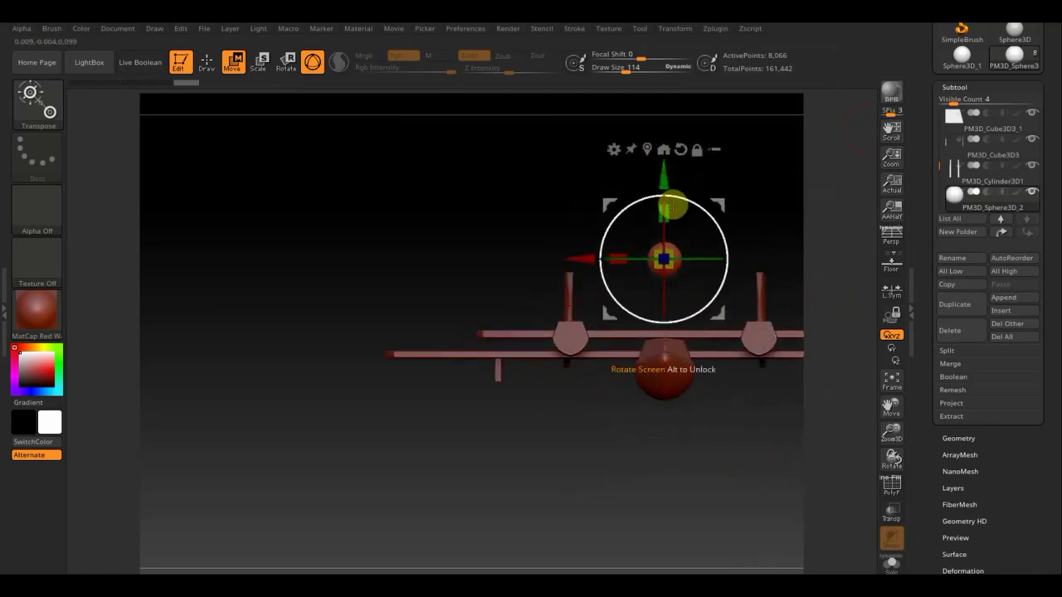
{"action": "left_click_drag", "start_coordinate": [470, 258], "coordinate": [689, 259]}
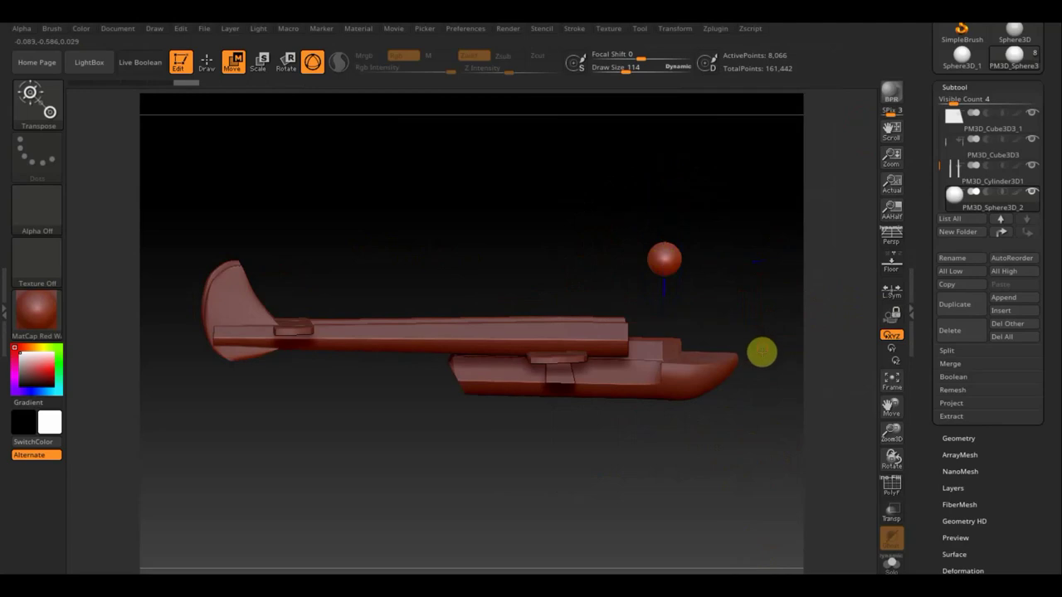
{"action": "left_click_drag", "start_coordinate": [769, 318], "coordinate": [663, 462], "text": "alt"}
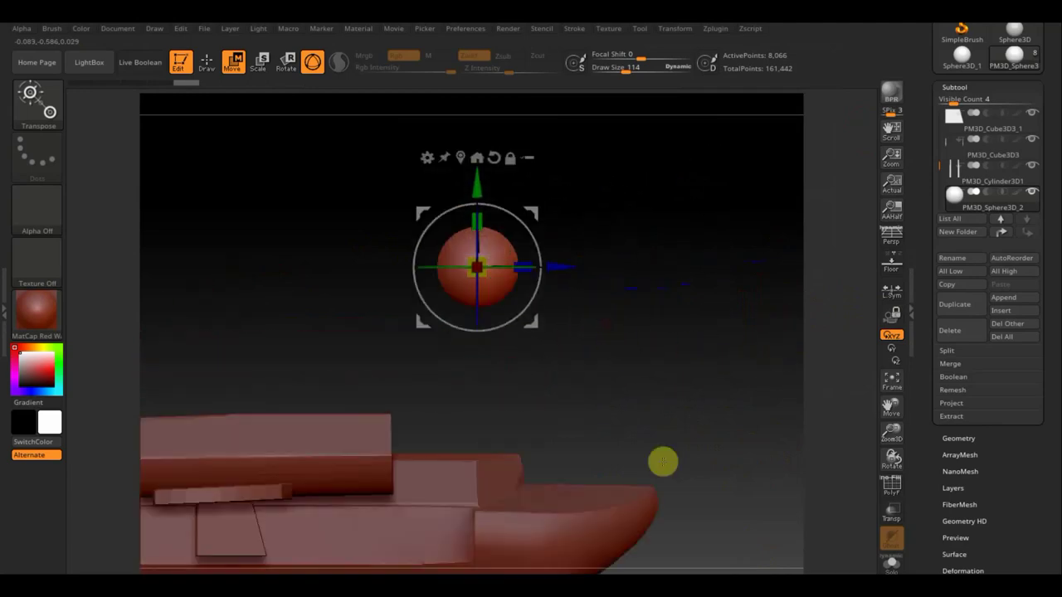
{"action": "left_click_drag", "start_coordinate": [523, 266], "coordinate": [623, 264]}
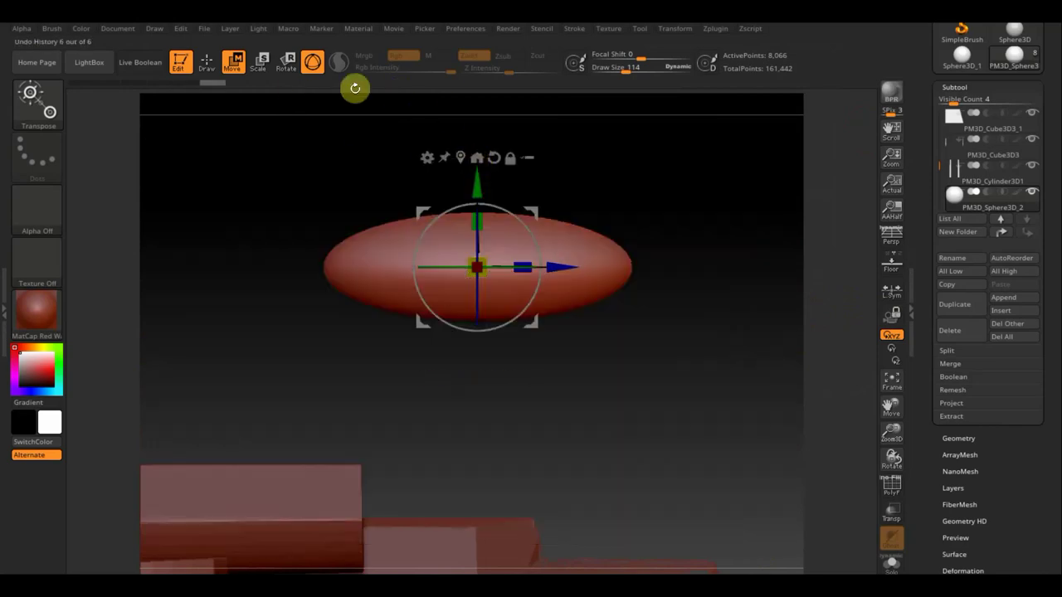
- Slice off the top half of the oval with TrimCurve and pull its left end slightly upward
{"action": "left_click", "coordinate": [208, 62]}
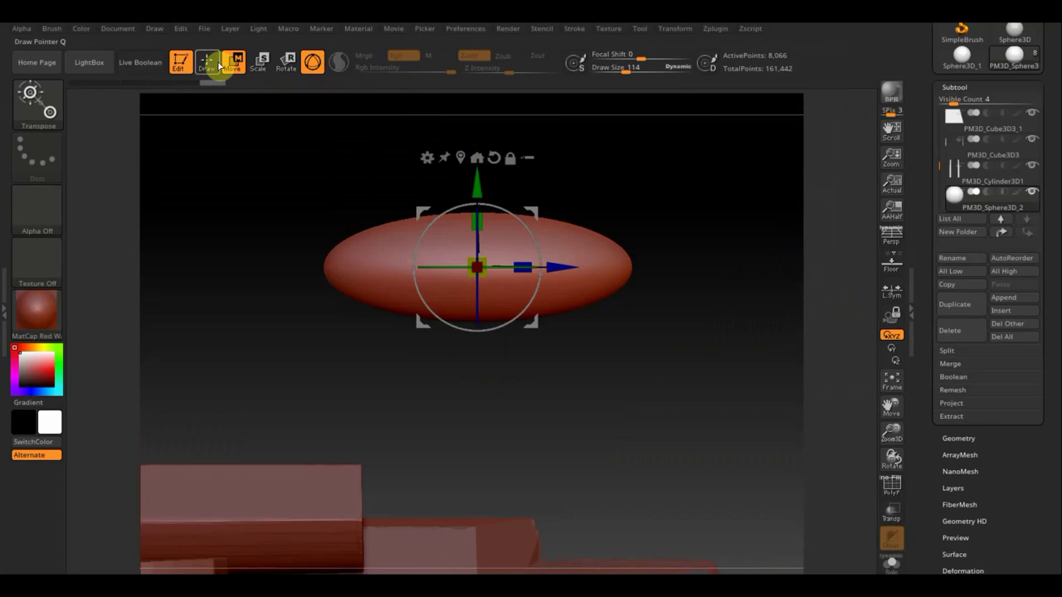
{"action": "mouse_move", "coordinate": [237, 166]}
{"action": "left_mouse_down", "text": "ctrl+shift"}
{"action": "mouse_move", "coordinate": [735, 171]}
{"action": "mouse_move", "coordinate": [680, 255]}
{"action": "left_mouse_up", "text": "ctrl+shift"}
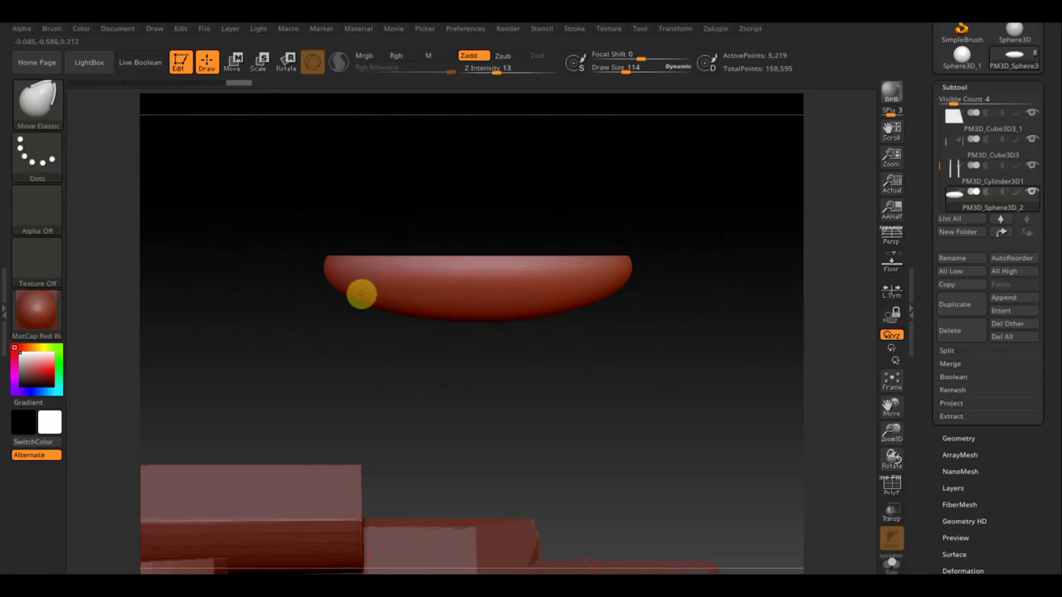
{"action": "mouse_move", "coordinate": [362, 294]}
{"action": "left_mouse_down"}
{"action": "mouse_move", "coordinate": [358, 276]}
{"action": "mouse_move", "coordinate": [356, 301]}
{"action": "mouse_move", "coordinate": [356, 290]}
{"action": "left_mouse_up"}
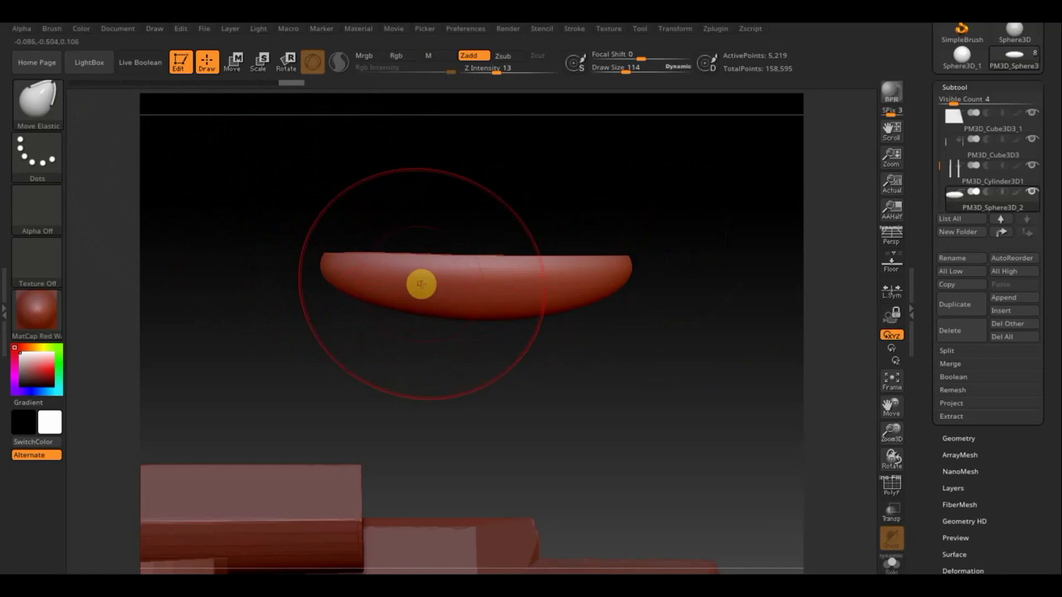
{"action": "mouse_move", "coordinate": [688, 342]}
{"action": "left_mouse_down"}
{"action": "mouse_move", "coordinate": [600, 363]}
{"action": "mouse_move", "coordinate": [600, 438]}
{"action": "mouse_move", "coordinate": [620, 388]}
{"action": "left_mouse_up"}
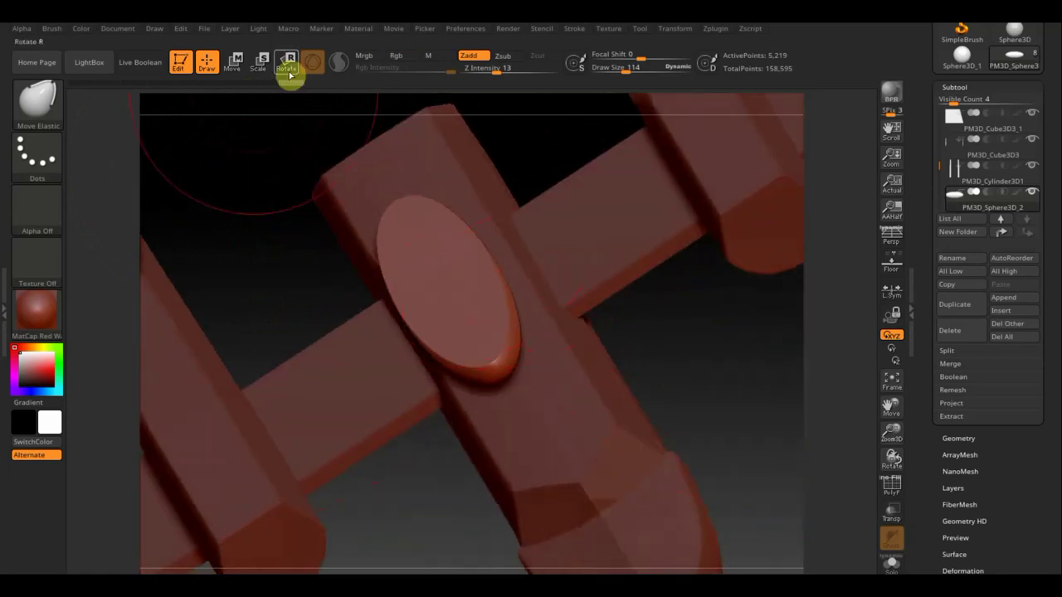
- Narrow the half-oval across its width, rotate it, and drop it below the hull
{"action": "left_click", "coordinate": [233, 61]}
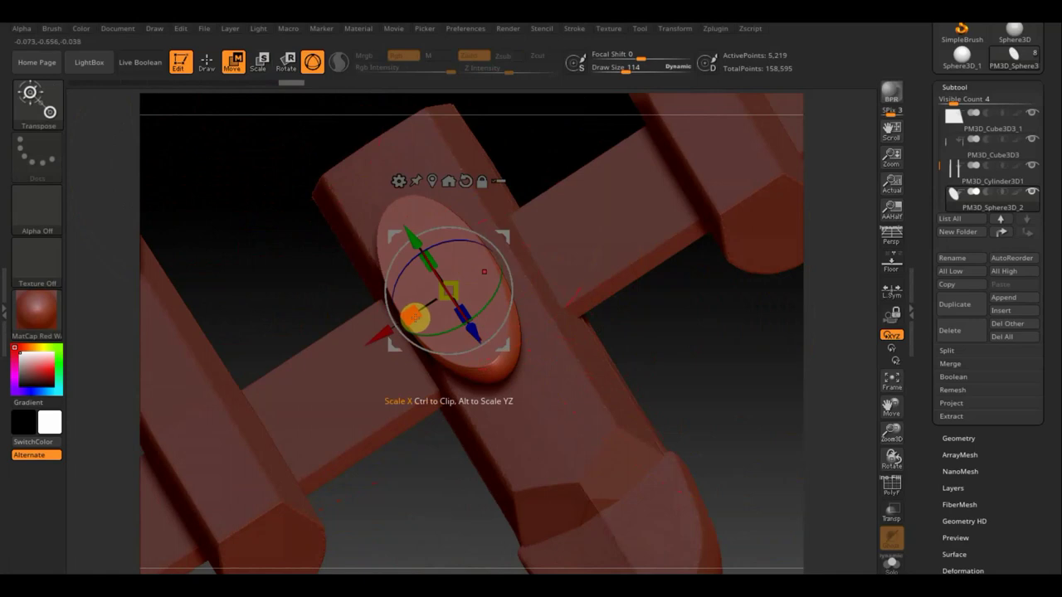
{"action": "left_click_drag", "start_coordinate": [411, 314], "coordinate": [439, 306]}
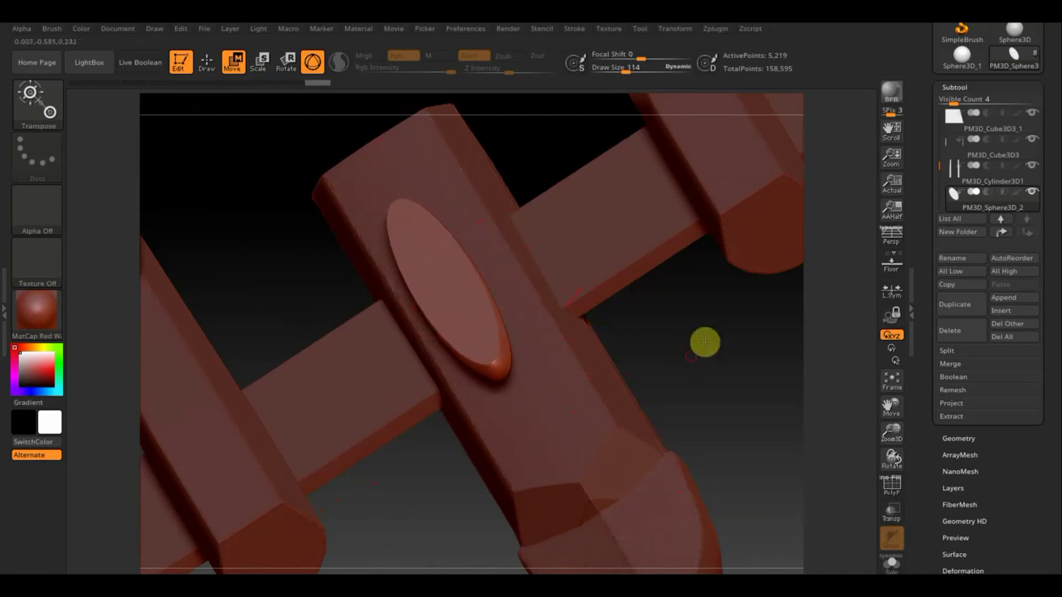
{"action": "left_click_drag", "start_coordinate": [704, 341], "coordinate": [741, 313], "text": "shift"}
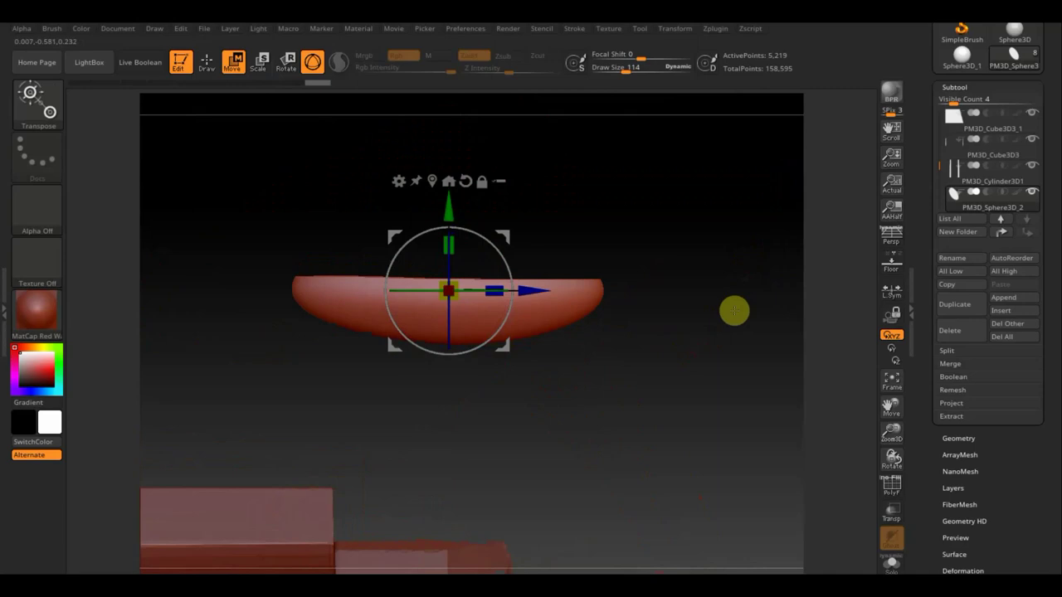
{"action": "mouse_move", "coordinate": [704, 390]}
{"action": "left_mouse_down", "text": "shift"}
{"action": "mouse_move", "coordinate": [680, 239]}
{"action": "mouse_move", "coordinate": [515, 202]}
{"action": "left_mouse_up", "text": "shift"}
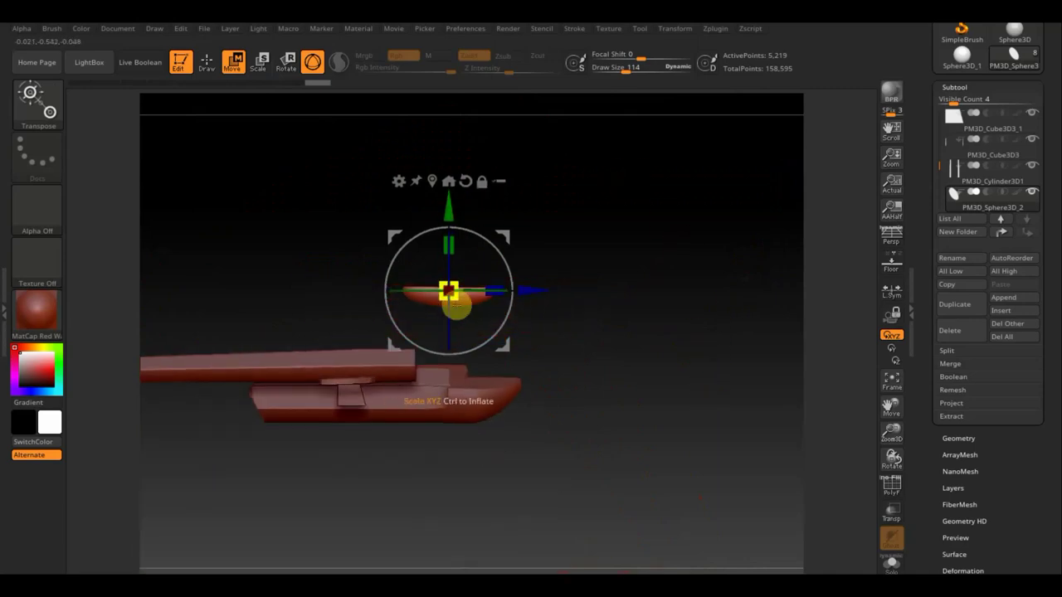
{"action": "left_click_drag", "start_coordinate": [455, 305], "coordinate": [452, 300]}
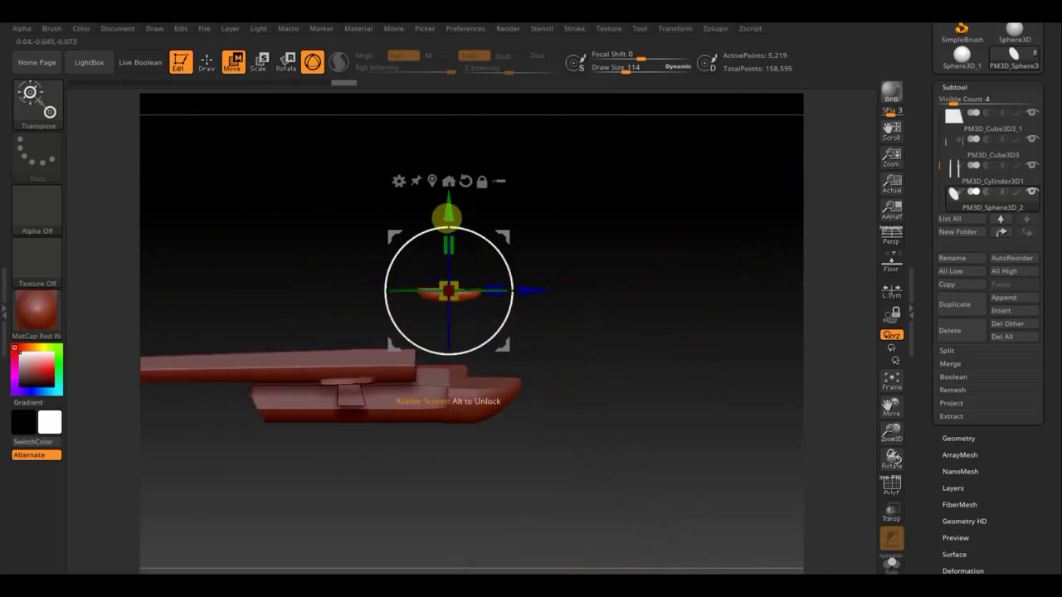
{"action": "left_click_drag", "start_coordinate": [444, 214], "coordinate": [446, 341]}
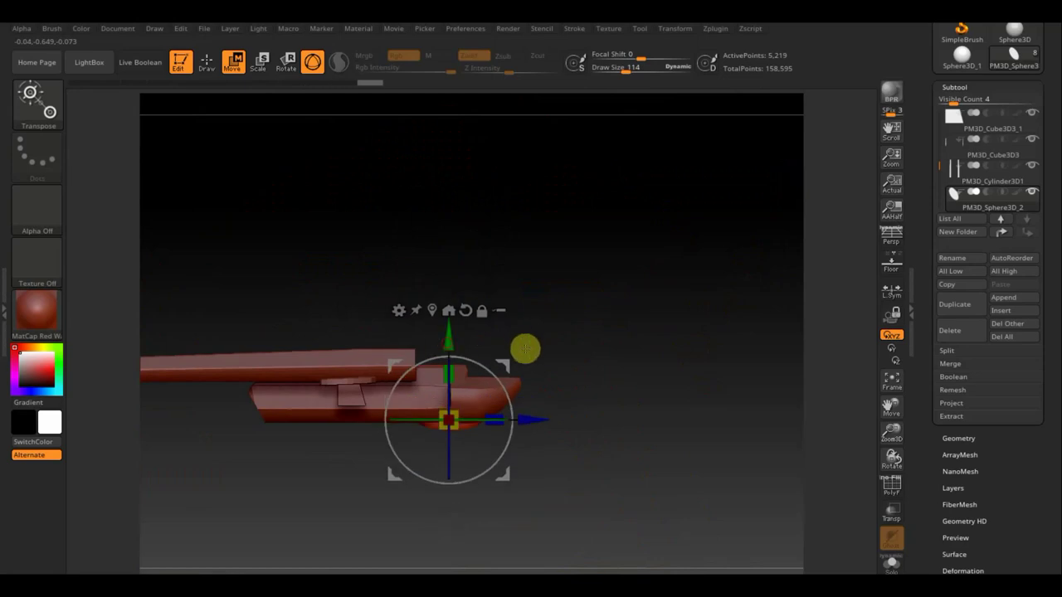
- Slide the half-oval into place under the strut, raising then slightly lowering it beneath the hull
{"action": "mouse_move", "coordinate": [540, 434]}
{"action": "left_mouse_down"}
{"action": "mouse_move", "coordinate": [493, 431]}
{"action": "mouse_move", "coordinate": [595, 439]}
{"action": "left_mouse_up"}
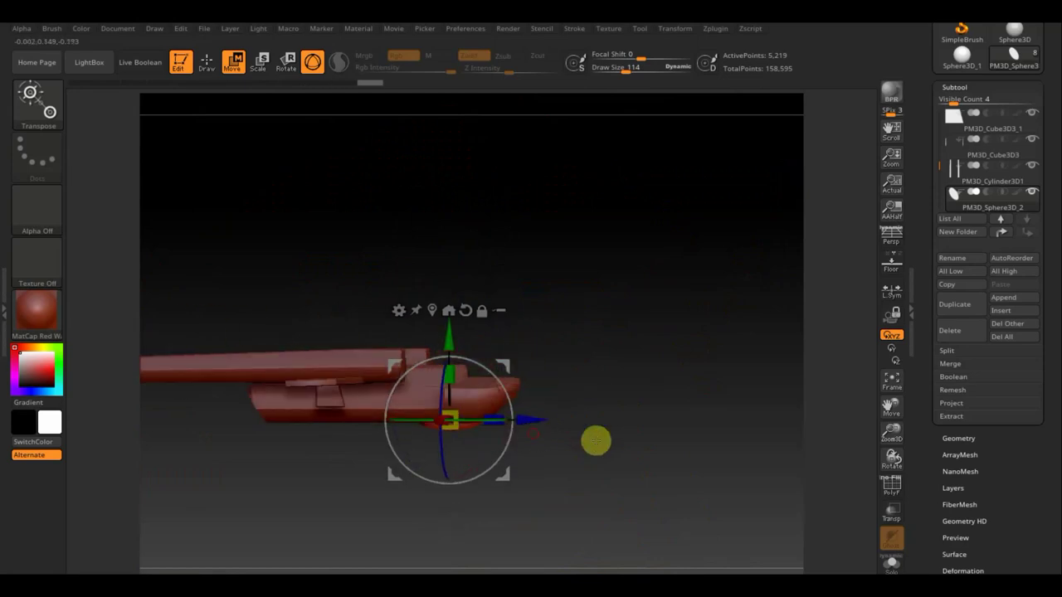
{"action": "left_click_drag", "start_coordinate": [526, 412], "coordinate": [434, 418]}
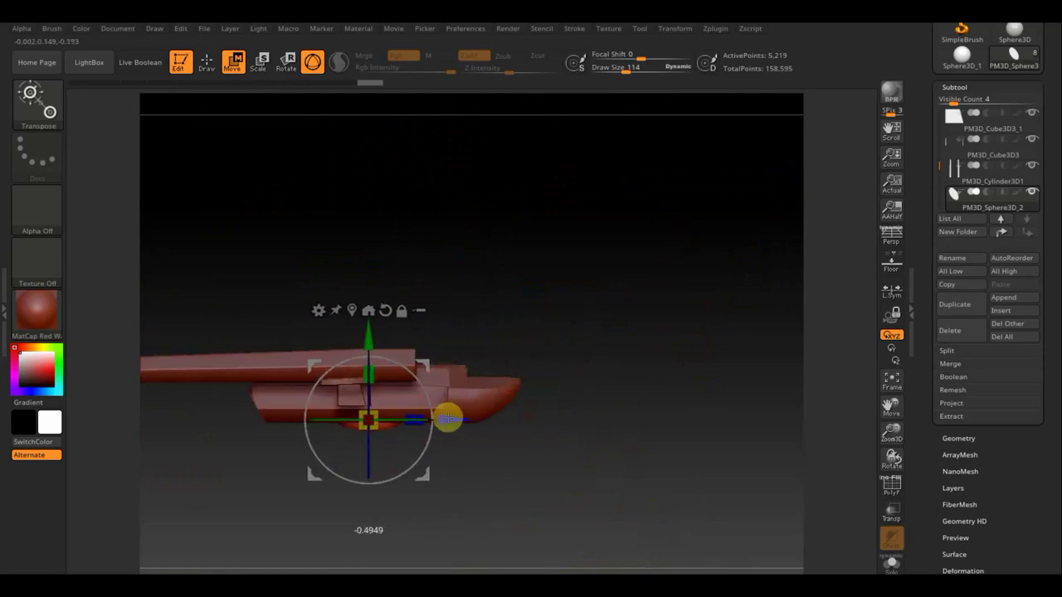
{"action": "left_click_drag", "start_coordinate": [633, 434], "coordinate": [557, 426]}
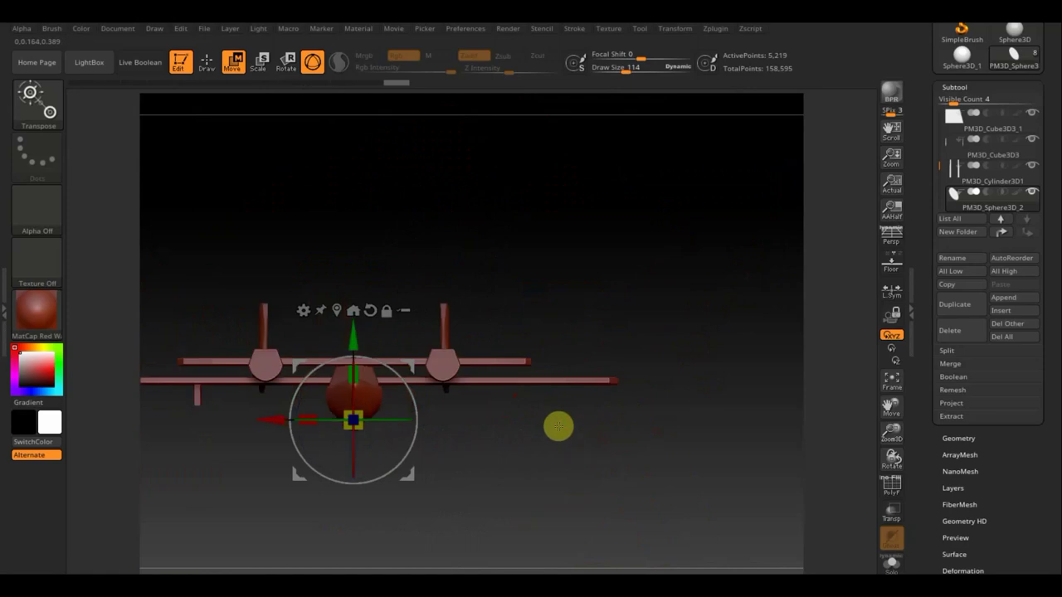
{"action": "left_click_drag", "start_coordinate": [284, 421], "coordinate": [137, 429]}
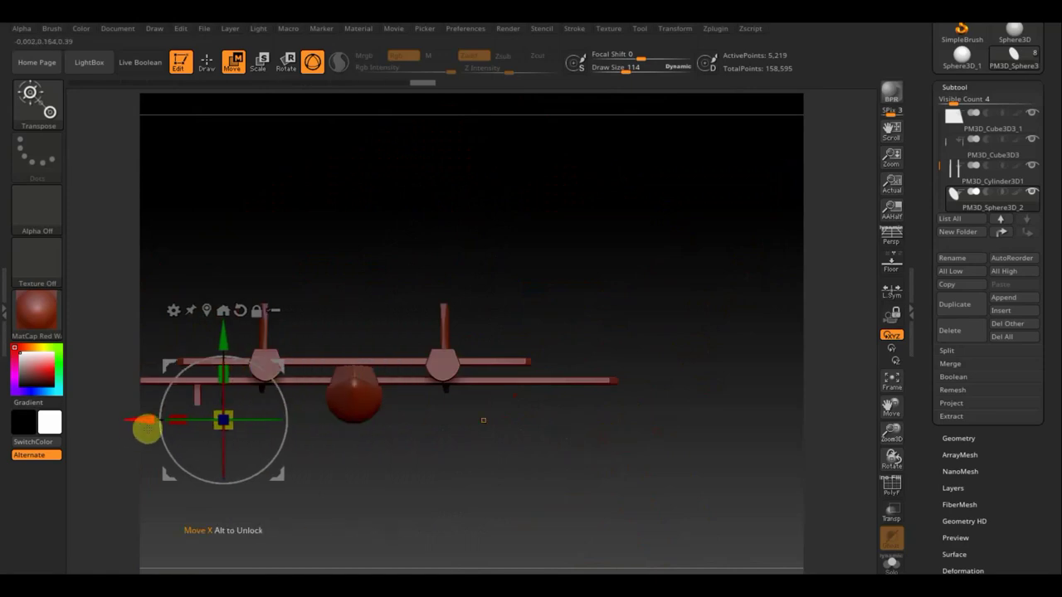
{"action": "key", "text": "ctrl+z"}
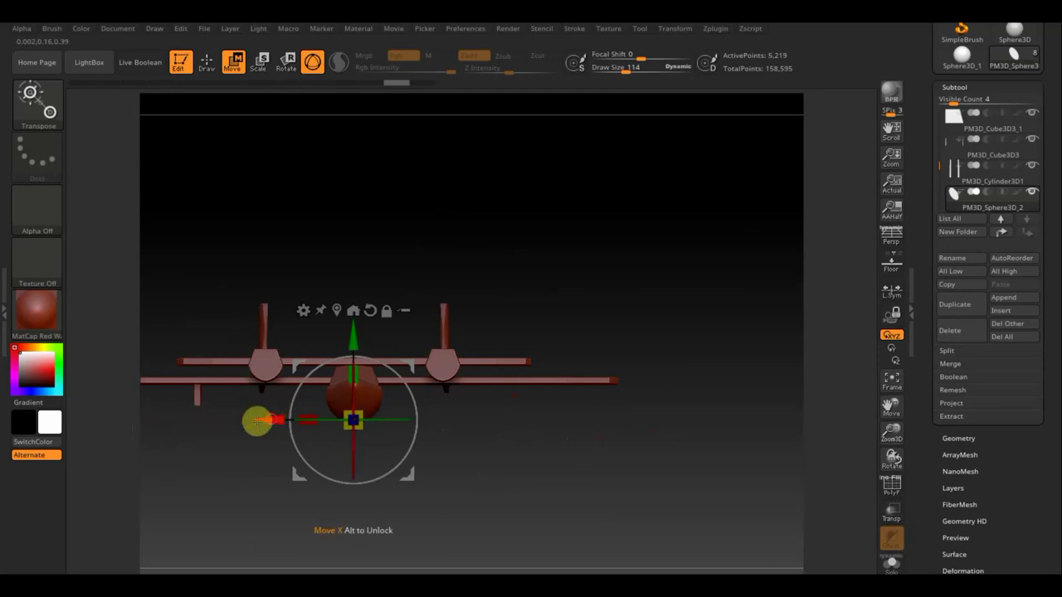
{"action": "left_click_drag", "start_coordinate": [257, 421], "coordinate": [119, 419]}
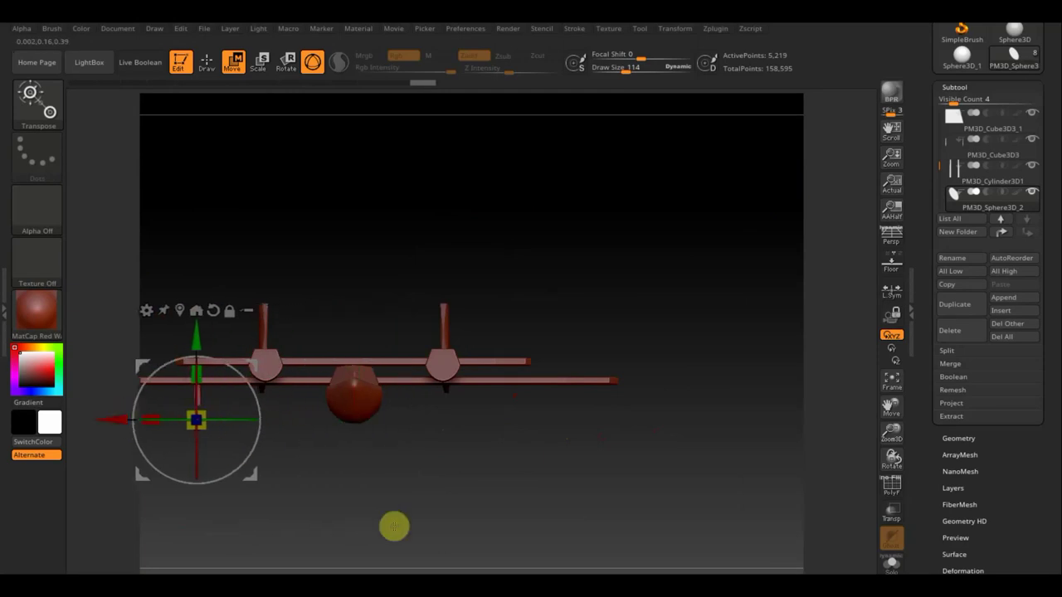
{"action": "mouse_move", "coordinate": [469, 486]}
{"action": "right_mouse_down", "text": "ctrl"}
{"action": "mouse_move", "coordinate": [557, 512]}
{"action": "mouse_move", "coordinate": [550, 429]}
{"action": "right_mouse_up", "text": "ctrl"}
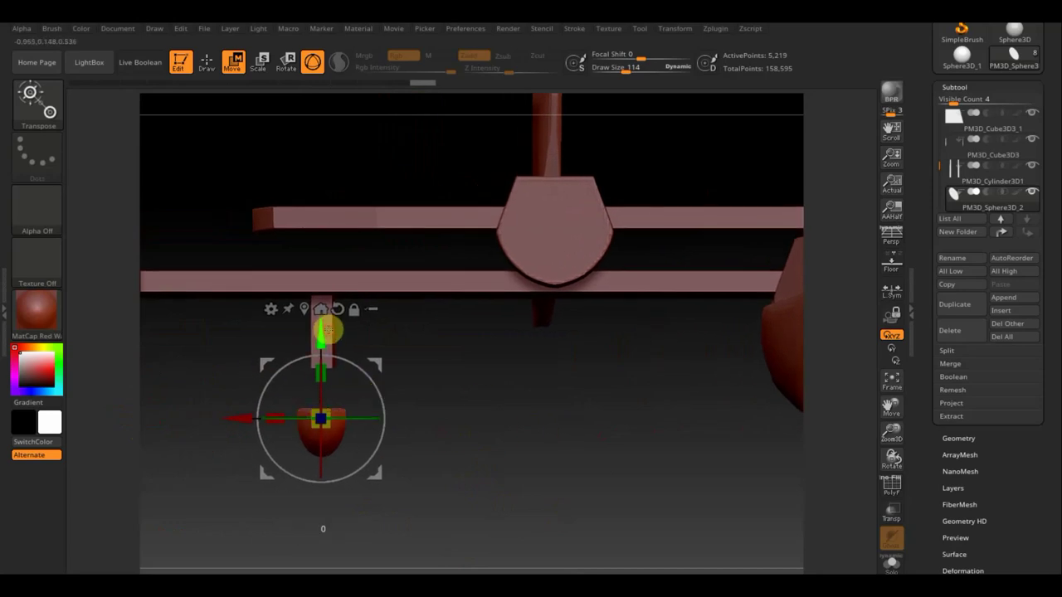
{"action": "left_click_drag", "start_coordinate": [325, 328], "coordinate": [324, 289]}
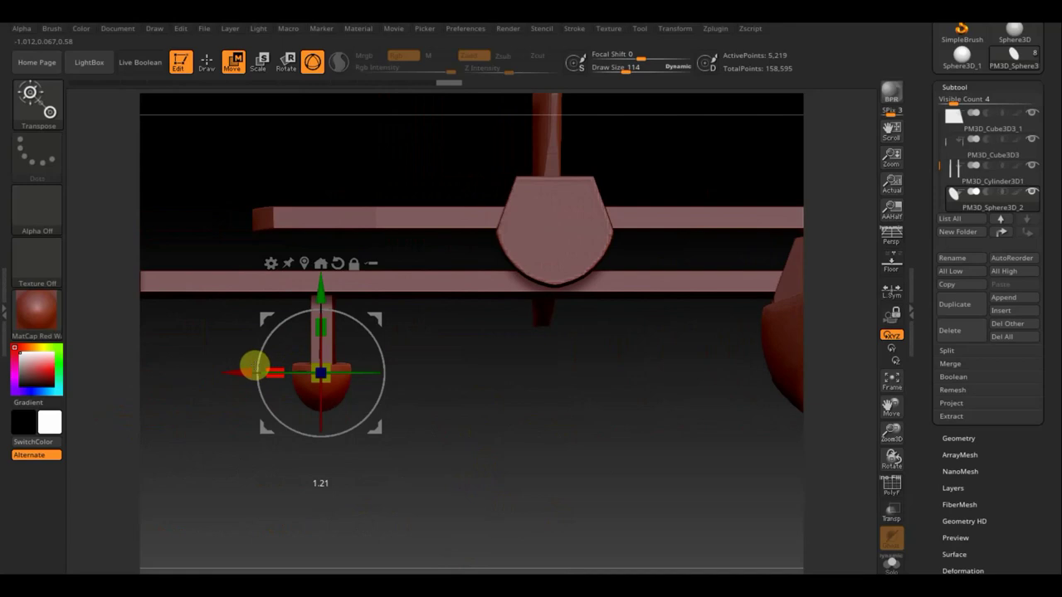
{"action": "mouse_move", "coordinate": [420, 426]}
{"action": "left_mouse_down"}
{"action": "mouse_move", "coordinate": [569, 474]}
{"action": "mouse_move", "coordinate": [605, 473]}
{"action": "mouse_move", "coordinate": [594, 487]}
{"action": "left_mouse_up"}
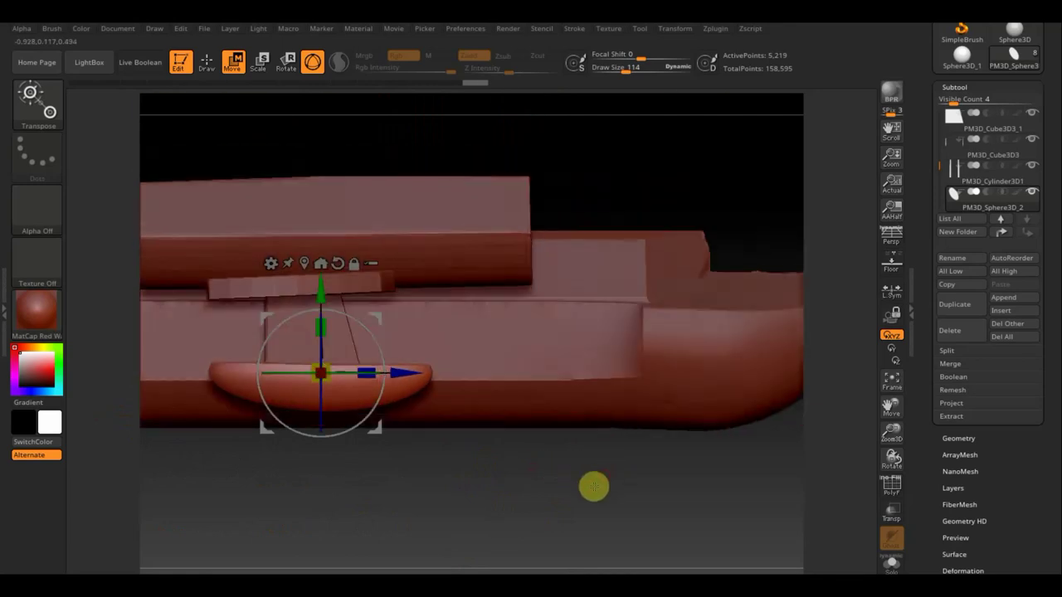
{"action": "left_click_drag", "start_coordinate": [322, 287], "coordinate": [321, 314]}
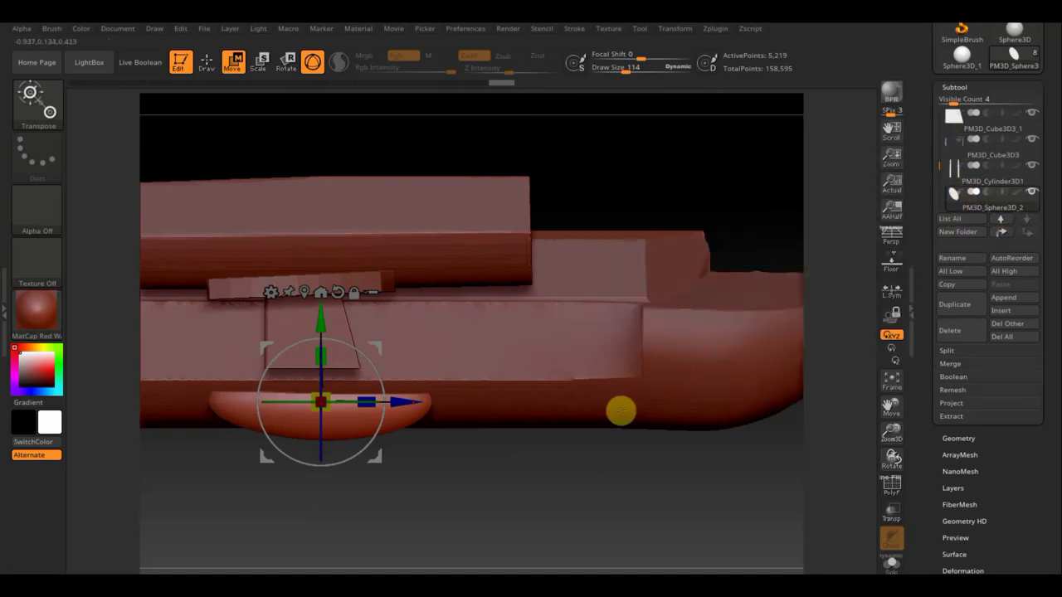
- Select the pink strut block and move it vertically to meet the float
{"action": "key", "text": "n"}
{"action": "left_click", "coordinate": [645, 446]}
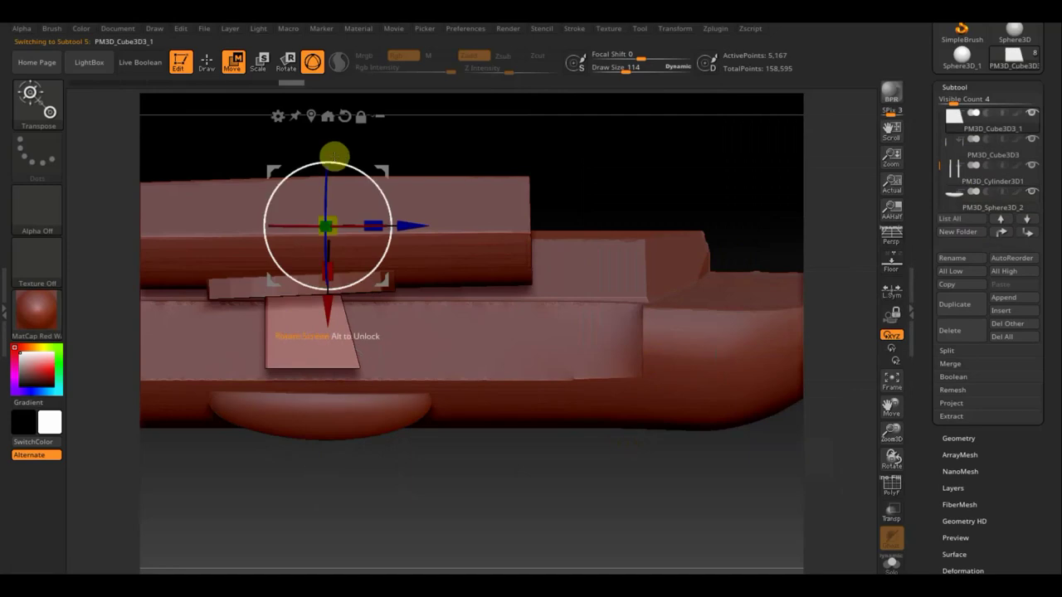
{"action": "left_click_drag", "start_coordinate": [329, 268], "coordinate": [330, 291]}
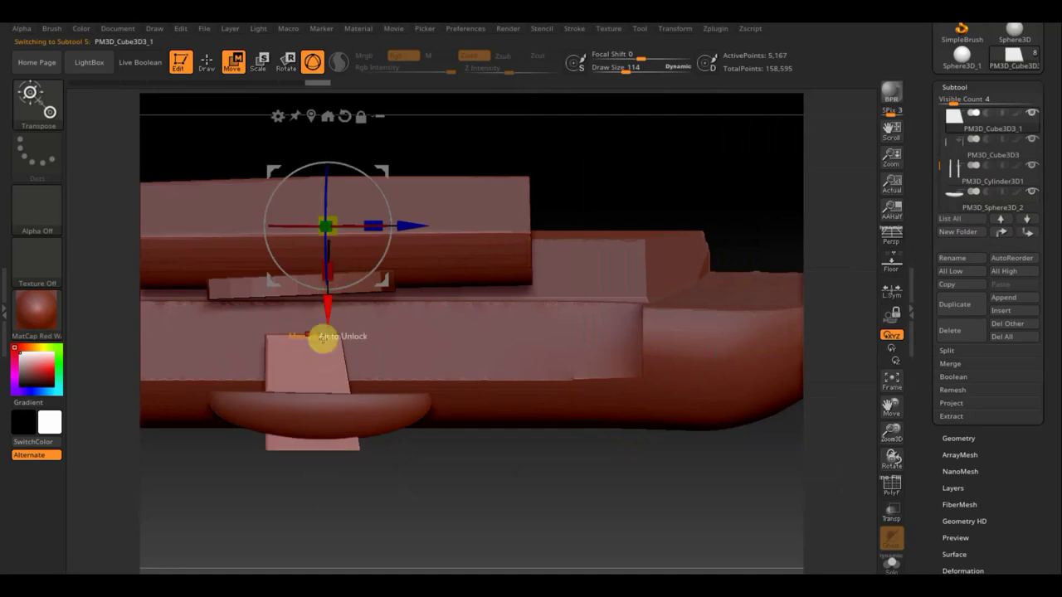
{"action": "left_click_drag", "start_coordinate": [322, 326], "coordinate": [324, 288]}
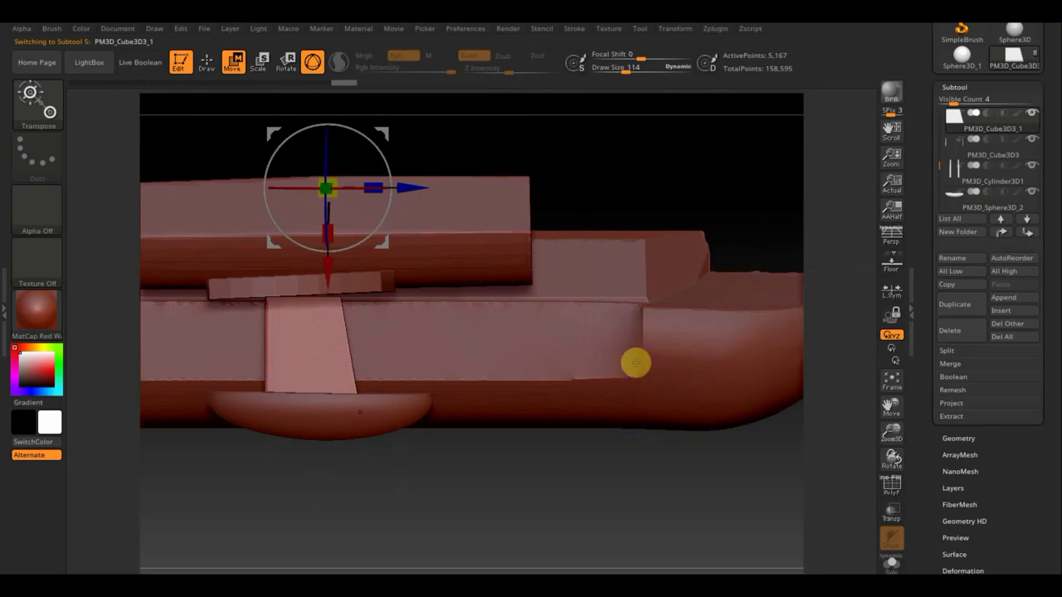
- Nudge the PM3D_Sphere3D_2 float left and up under the strut, then check it from the side
{"action": "left_click", "coordinate": [962, 203]}
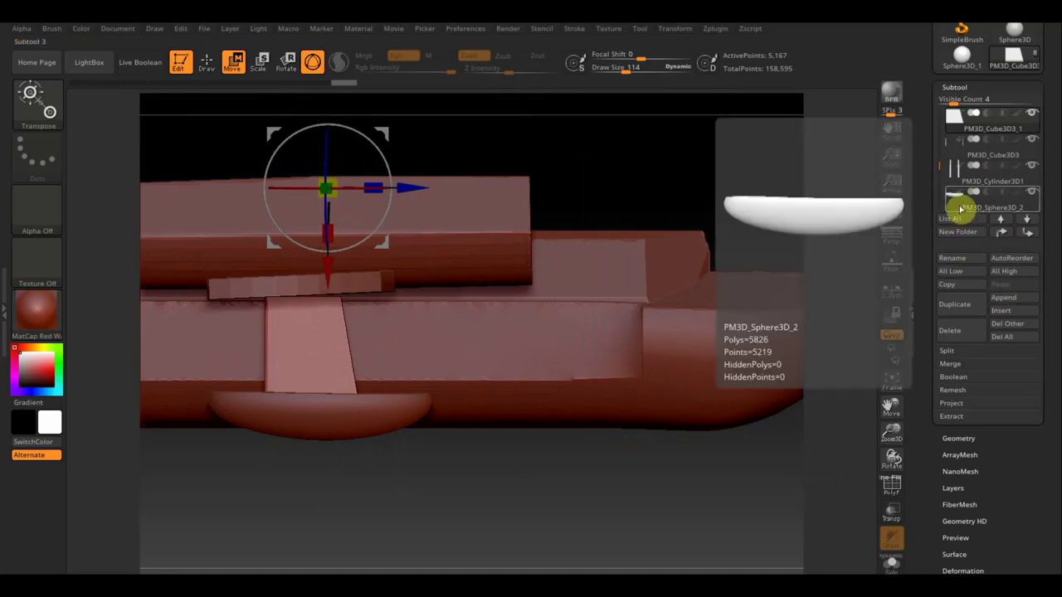
{"action": "left_click_drag", "start_coordinate": [415, 399], "coordinate": [399, 402]}
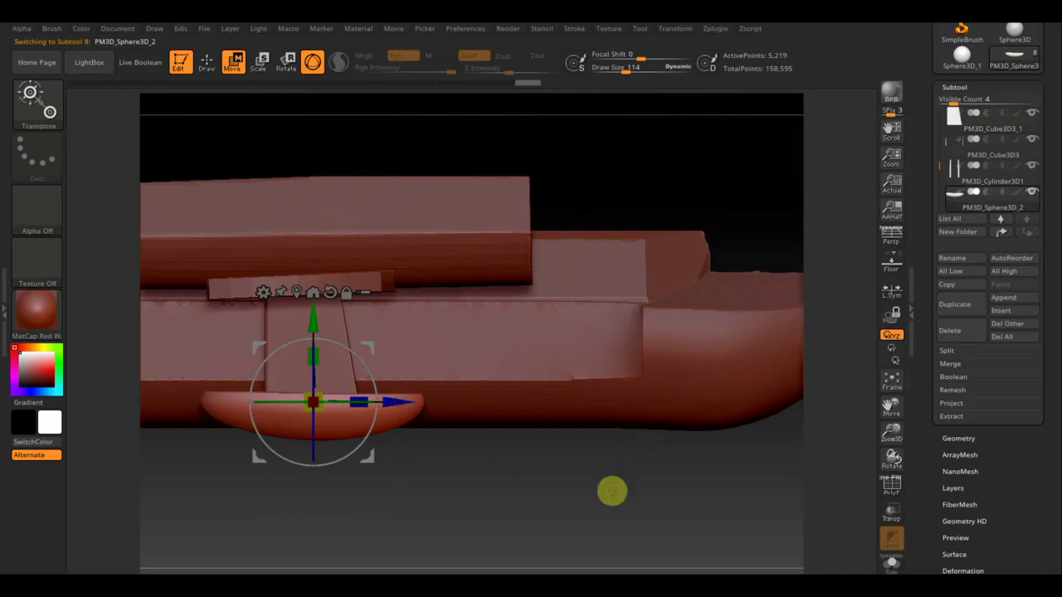
{"action": "mouse_move", "coordinate": [612, 491]}
{"action": "left_mouse_down"}
{"action": "mouse_move", "coordinate": [515, 332]}
{"action": "mouse_move", "coordinate": [647, 324]}
{"action": "mouse_move", "coordinate": [581, 357]}
{"action": "mouse_move", "coordinate": [629, 367]}
{"action": "mouse_move", "coordinate": [647, 503]}
{"action": "mouse_move", "coordinate": [599, 416]}
{"action": "left_mouse_up"}
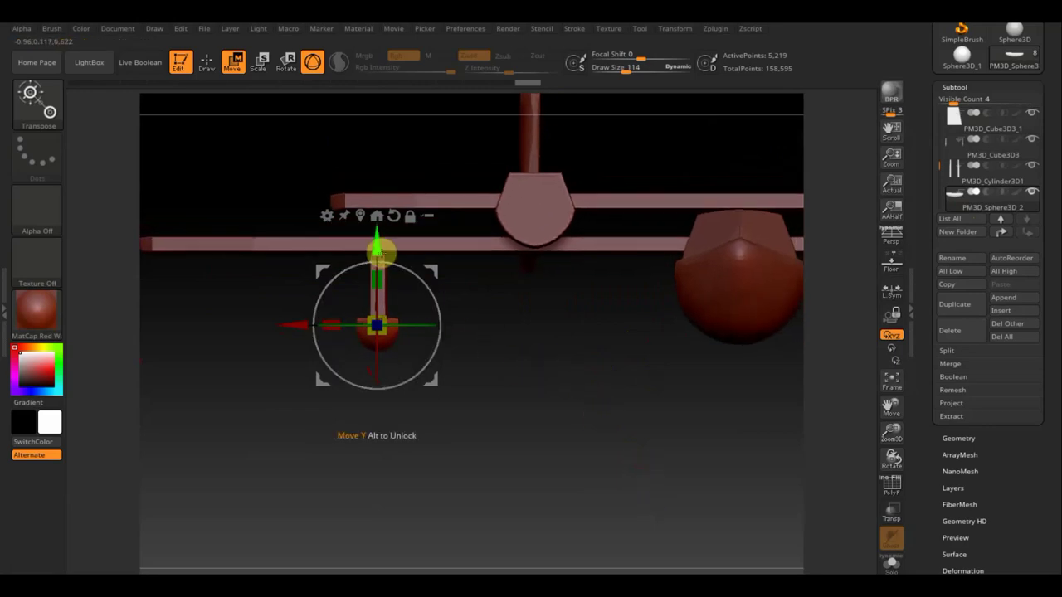
{"action": "left_click_drag", "start_coordinate": [378, 250], "coordinate": [379, 241]}
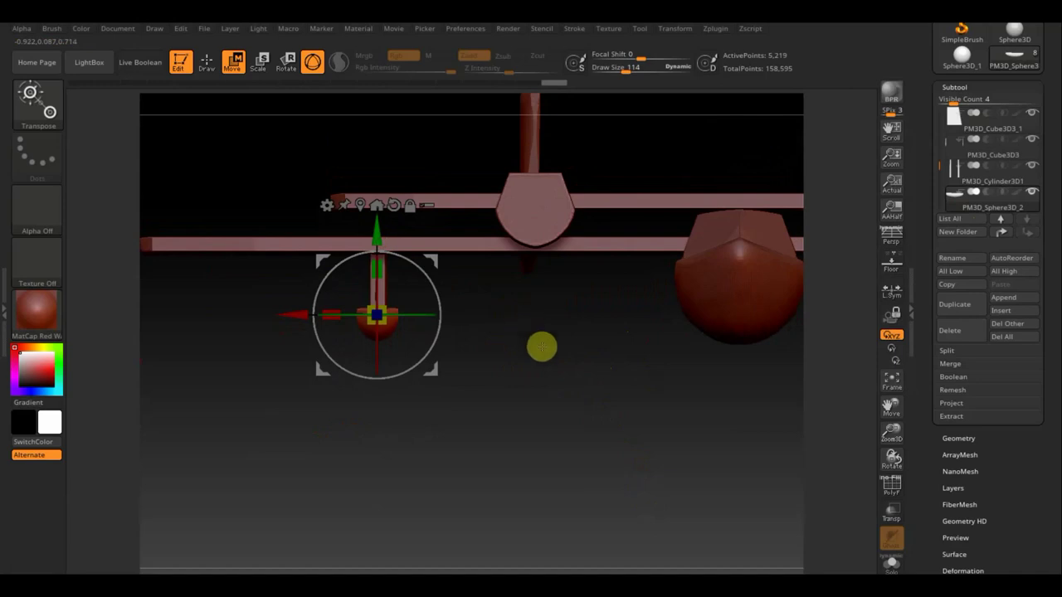
{"action": "mouse_move", "coordinate": [541, 347]}
{"action": "left_mouse_down"}
{"action": "mouse_move", "coordinate": [705, 376]}
{"action": "mouse_move", "coordinate": [693, 409]}
{"action": "mouse_move", "coordinate": [652, 401]}
{"action": "mouse_move", "coordinate": [662, 439]}
{"action": "mouse_move", "coordinate": [654, 430]}
{"action": "mouse_move", "coordinate": [633, 456]}
{"action": "mouse_move", "coordinate": [626, 387]}
{"action": "mouse_move", "coordinate": [596, 355]}
{"action": "mouse_move", "coordinate": [671, 391]}
{"action": "mouse_move", "coordinate": [614, 319]}
{"action": "left_mouse_up"}
{"action": "left_click", "coordinate": [207, 62]}
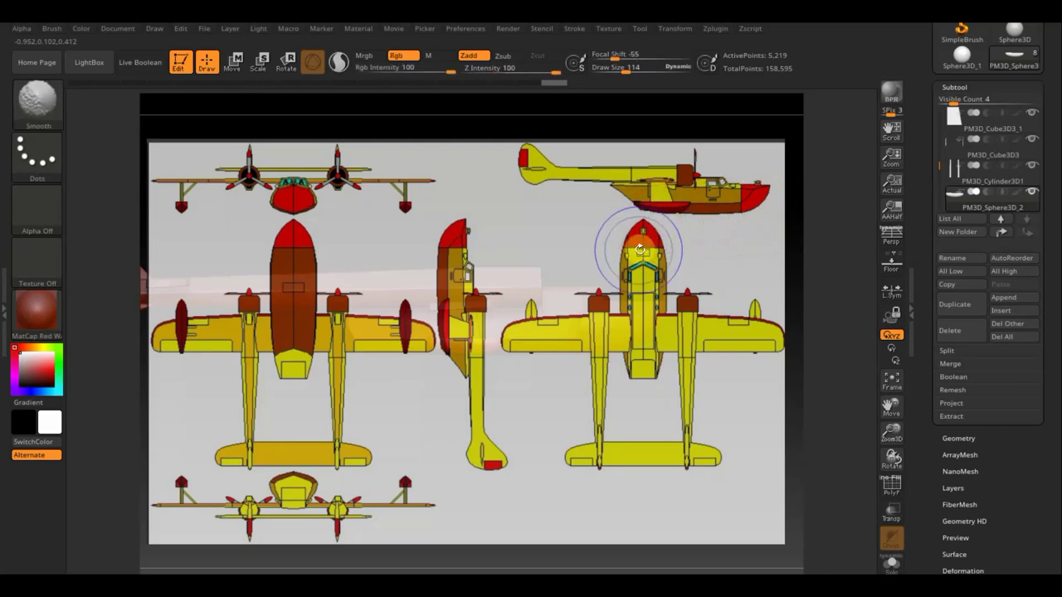
- Hide the reference overlay and select the nose sphere PM3D_Sphere3D_1
{"action": "key", "text": "shift+z"}
{"action": "mouse_move", "coordinate": [739, 324]}
{"action": "left_mouse_down"}
{"action": "mouse_move", "coordinate": [655, 329]}
{"action": "mouse_move", "coordinate": [779, 368]}
{"action": "mouse_move", "coordinate": [675, 368]}
{"action": "left_mouse_up"}
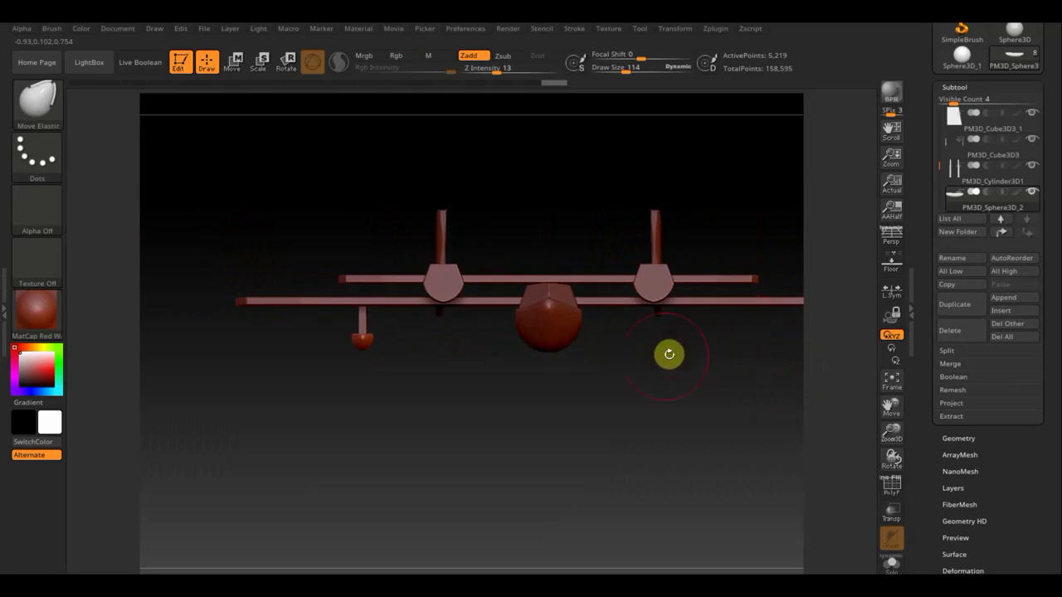
{"action": "key", "text": "n"}
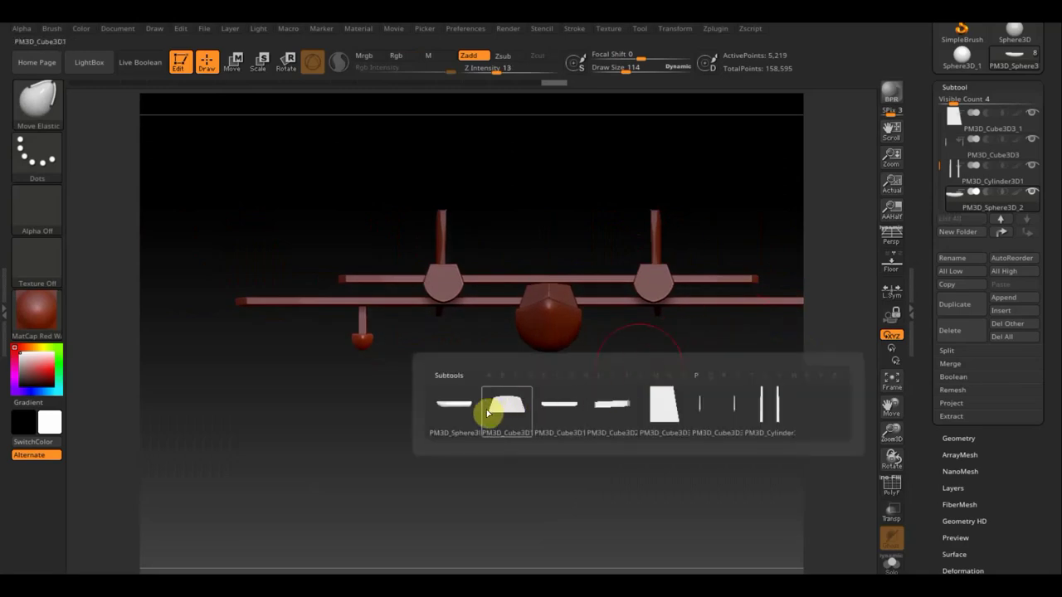
{"action": "left_click", "coordinate": [462, 415]}
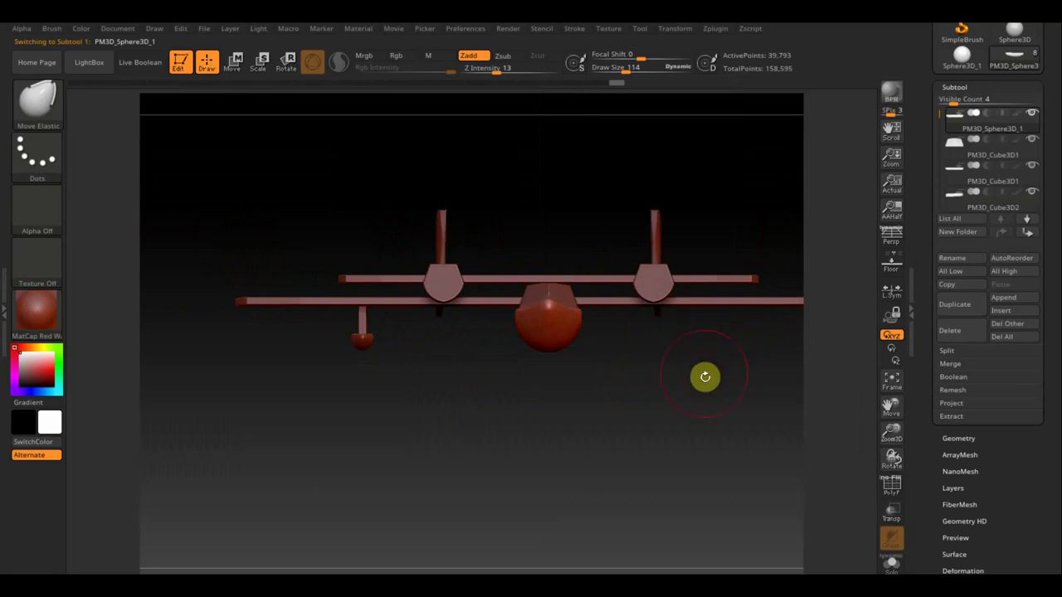
- Trim a small slice off the nose sphere and snap to a straight side view
{"action": "mouse_move", "coordinate": [703, 384]}
{"action": "left_mouse_down", "text": "ctrl+shift"}
{"action": "mouse_move", "coordinate": [629, 313]}
{"action": "mouse_move", "coordinate": [576, 332]}
{"action": "mouse_move", "coordinate": [623, 256]}
{"action": "mouse_move", "coordinate": [531, 301]}
{"action": "mouse_move", "coordinate": [479, 291]}
{"action": "mouse_move", "coordinate": [491, 287]}
{"action": "left_mouse_up", "text": "ctrl+shift"}
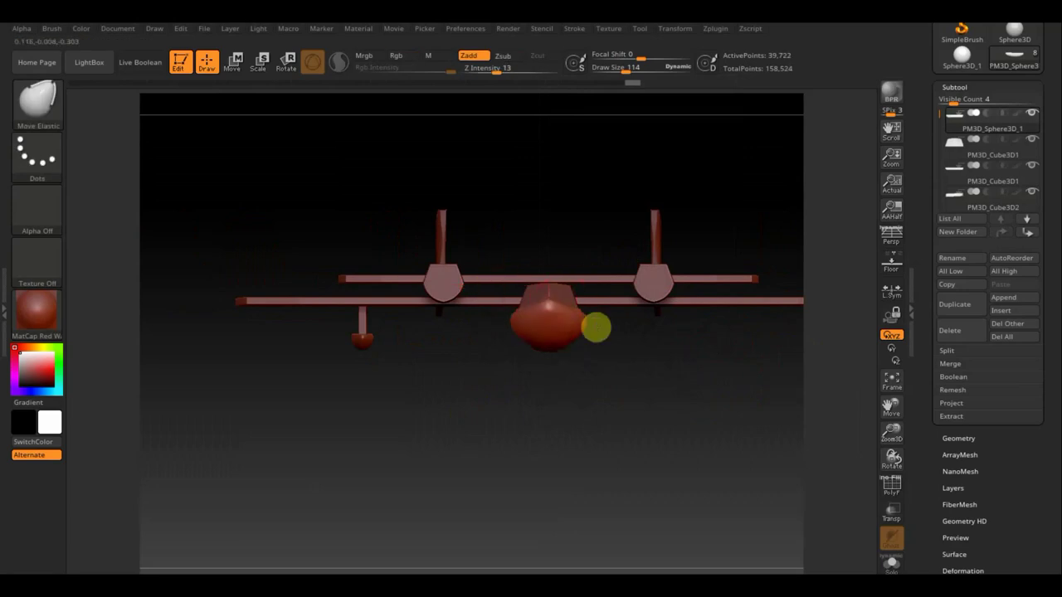
{"action": "mouse_move", "coordinate": [614, 337]}
{"action": "left_mouse_down"}
{"action": "mouse_move", "coordinate": [650, 346]}
{"action": "mouse_move", "coordinate": [705, 335]}
{"action": "mouse_move", "coordinate": [664, 365]}
{"action": "mouse_move", "coordinate": [656, 348]}
{"action": "mouse_move", "coordinate": [685, 371]}
{"action": "mouse_move", "coordinate": [675, 380]}
{"action": "left_mouse_up"}
{"action": "key", "text": "shift"}
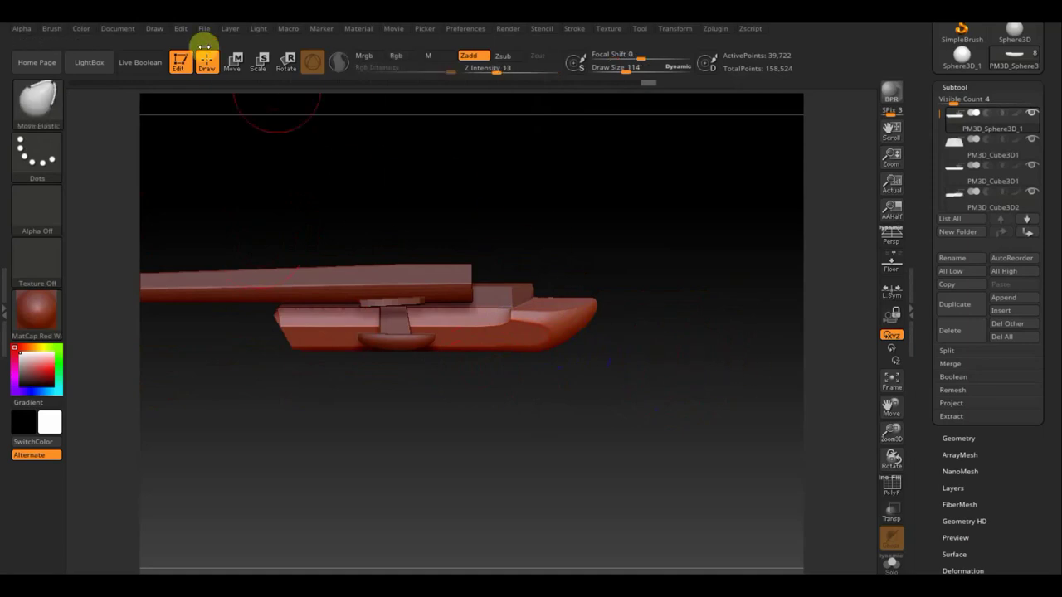
- Put the nose sphere in Move mode and rotate to a head-on front view centred on it
{"action": "left_click", "coordinate": [234, 64]}
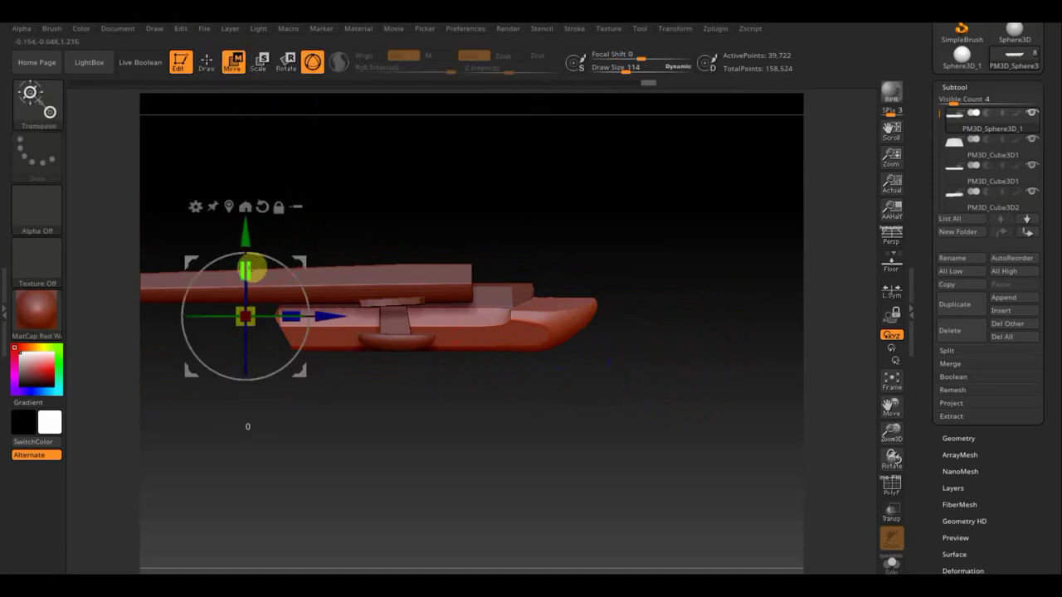
{"action": "left_click_drag", "start_coordinate": [253, 268], "coordinate": [252, 234]}
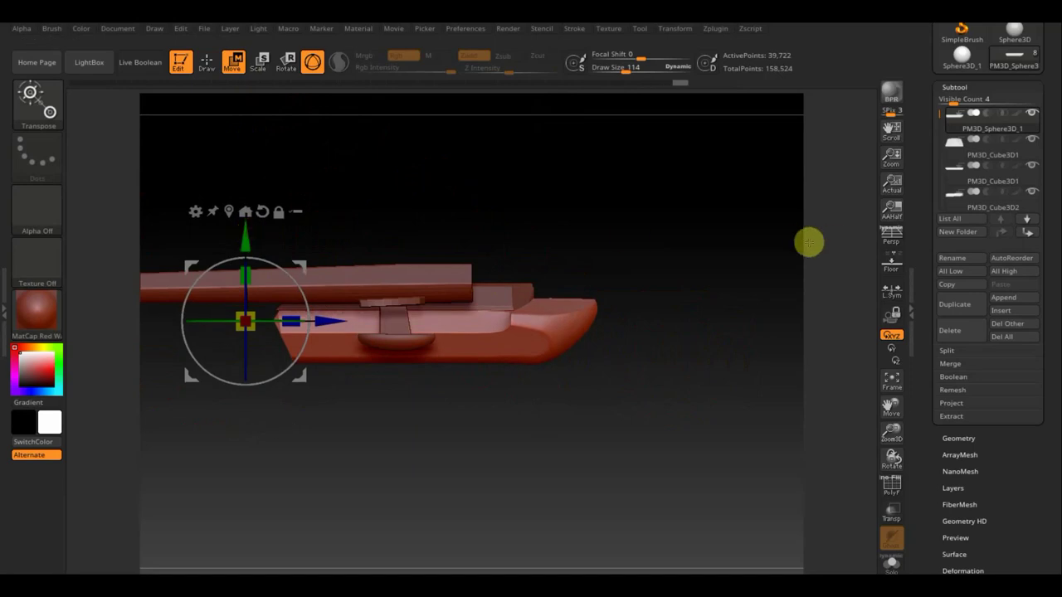
{"action": "left_click_drag", "start_coordinate": [757, 247], "coordinate": [691, 252]}
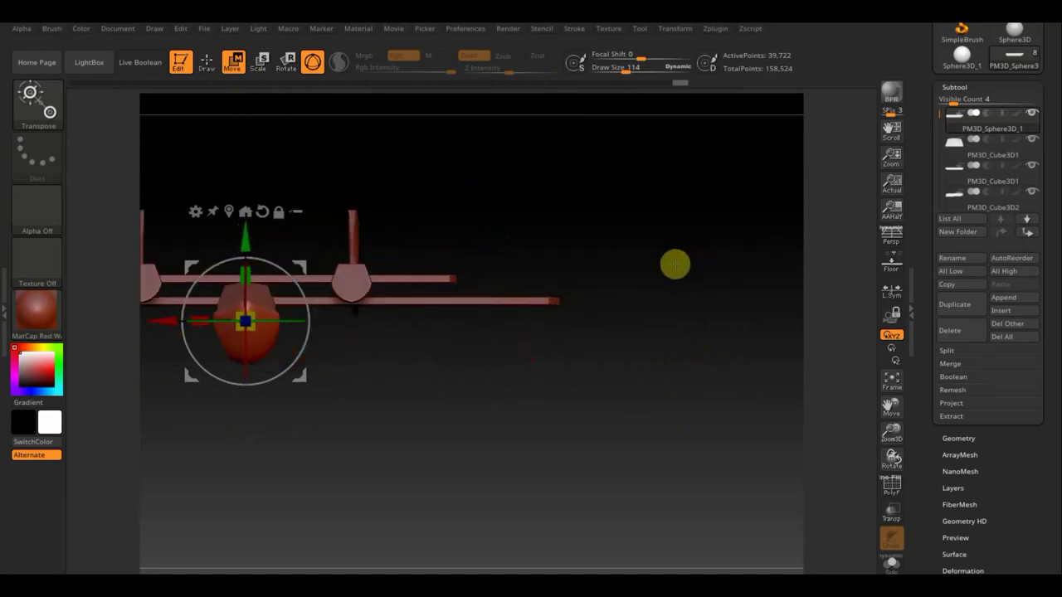
{"action": "left_click", "coordinate": [483, 376]}
{"action": "left_click_drag", "start_coordinate": [483, 375], "coordinate": [562, 376]}
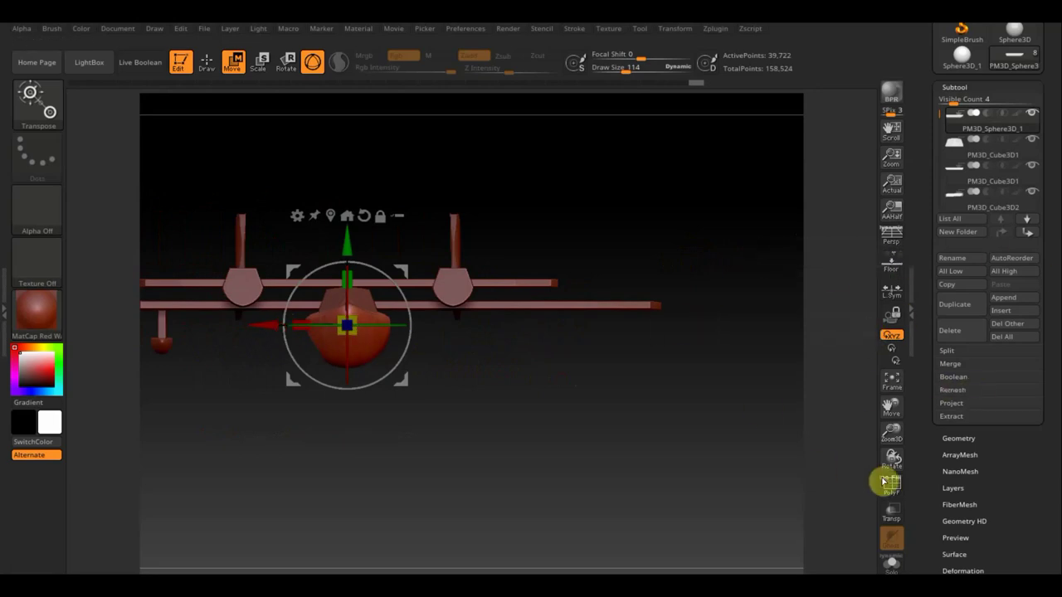
- Apply Mirror And Weld to the nose sphere via Geometry > Modify Topology
{"action": "left_click", "coordinate": [959, 438]}
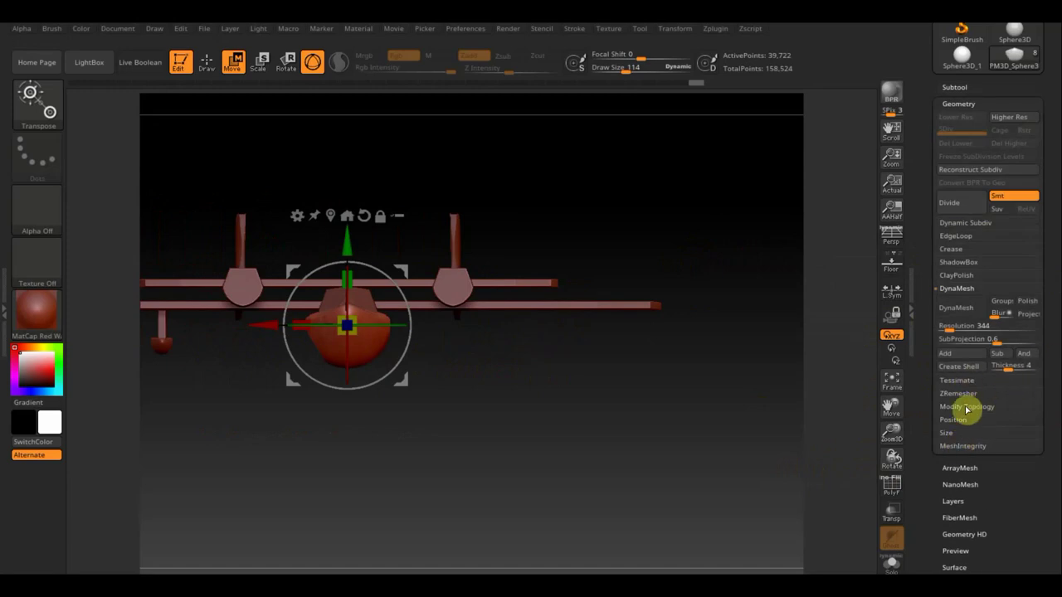
{"action": "left_click", "coordinate": [965, 407]}
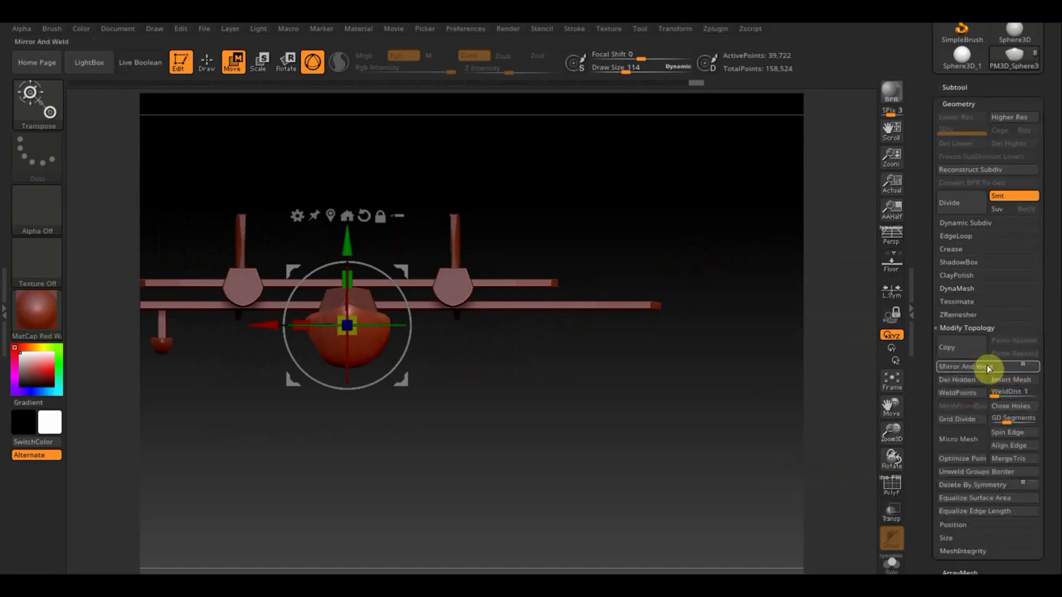
{"action": "left_click", "coordinate": [988, 368]}
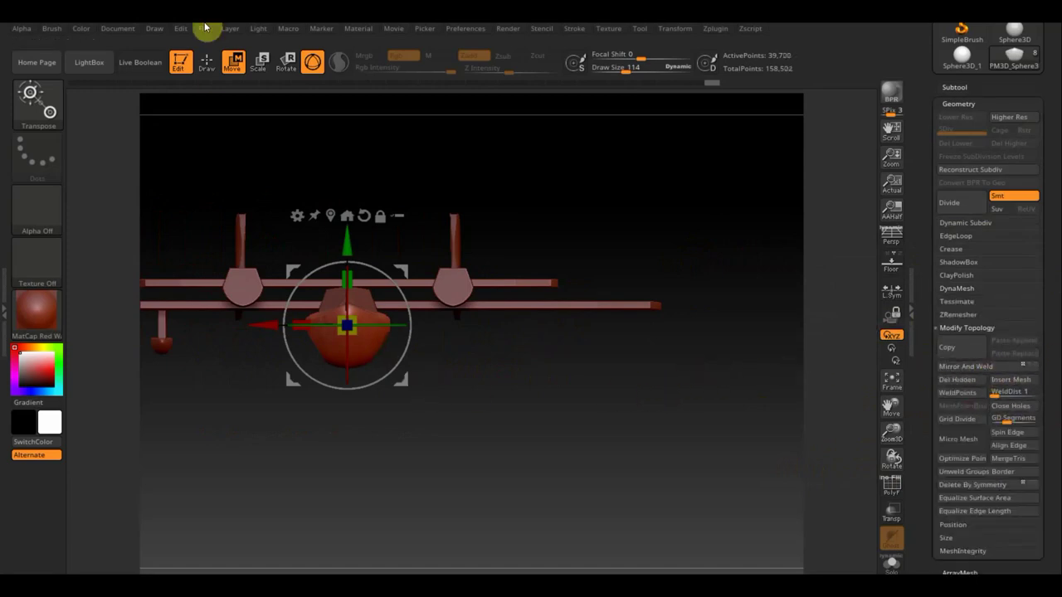
- Return to Draw mode and zoom in to inspect the nose from the side
{"action": "left_click", "coordinate": [208, 62]}
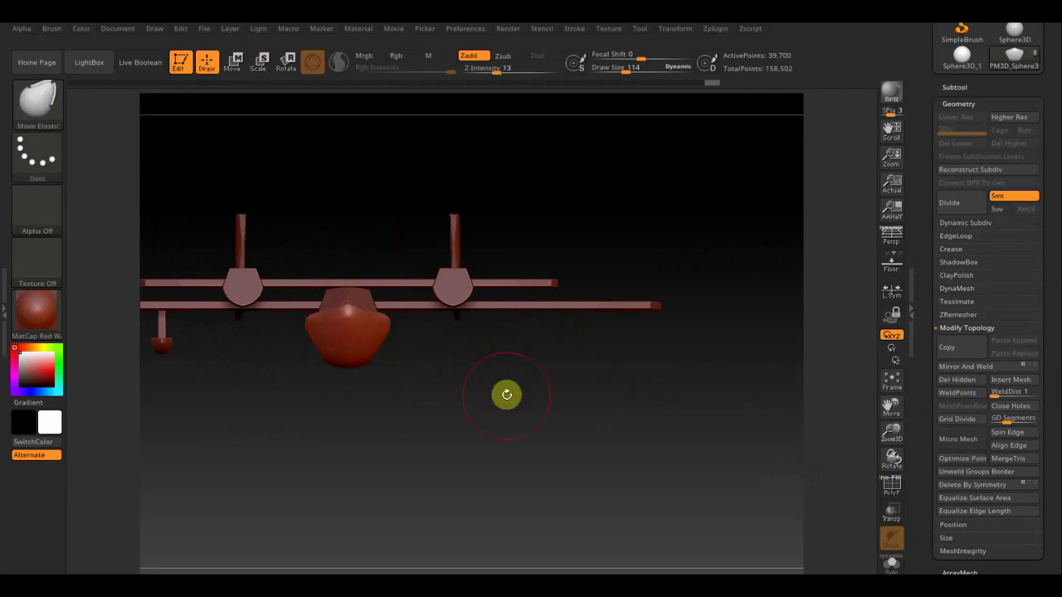
{"action": "left_click_drag", "start_coordinate": [504, 379], "coordinate": [525, 435], "text": "alt"}
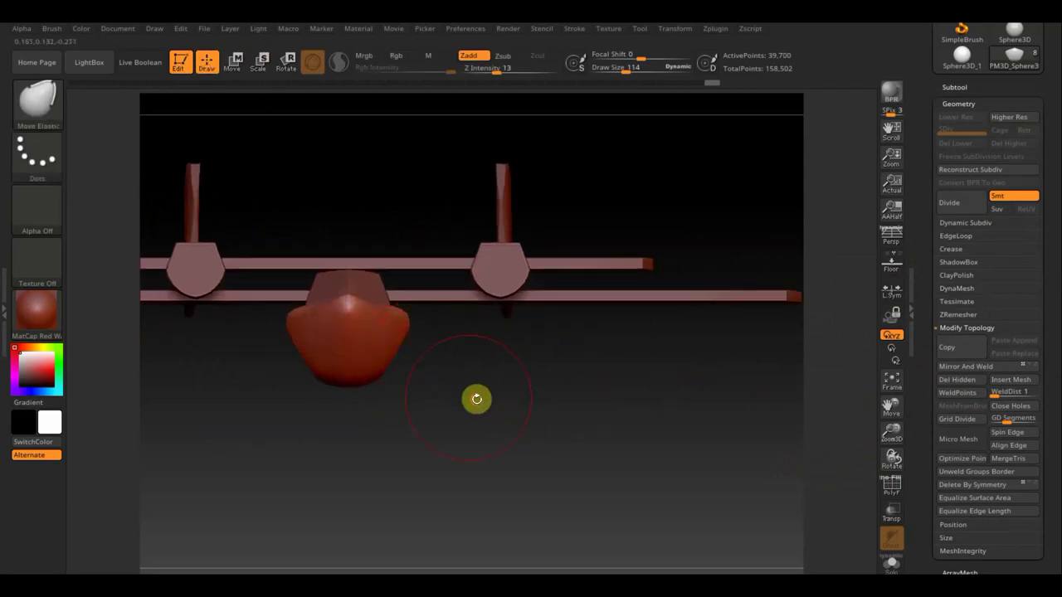
{"action": "left_click_drag", "start_coordinate": [386, 360], "coordinate": [441, 388]}
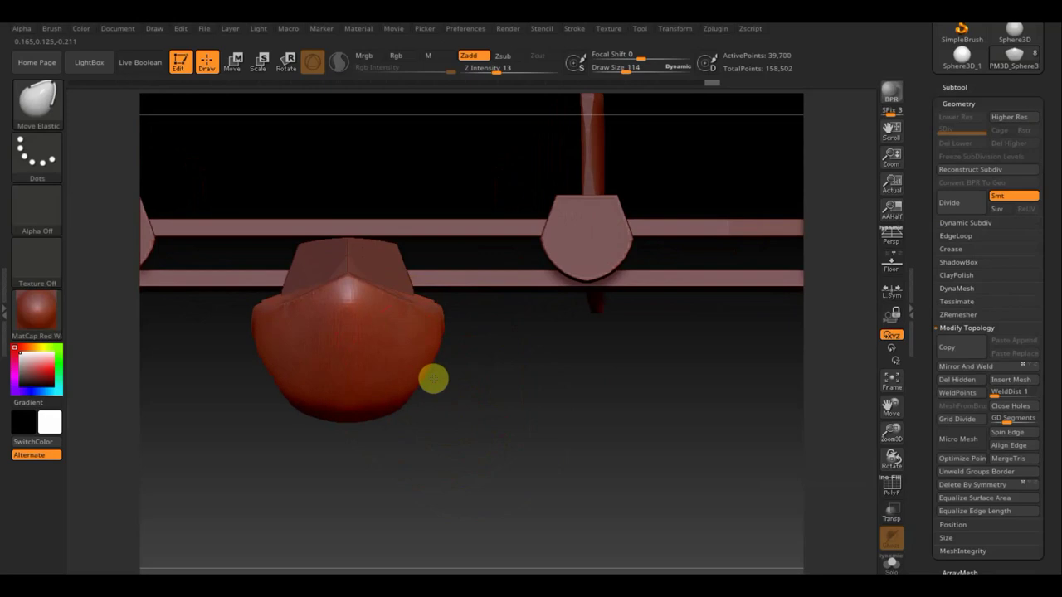
{"action": "left_click_drag", "start_coordinate": [457, 384], "coordinate": [581, 397]}
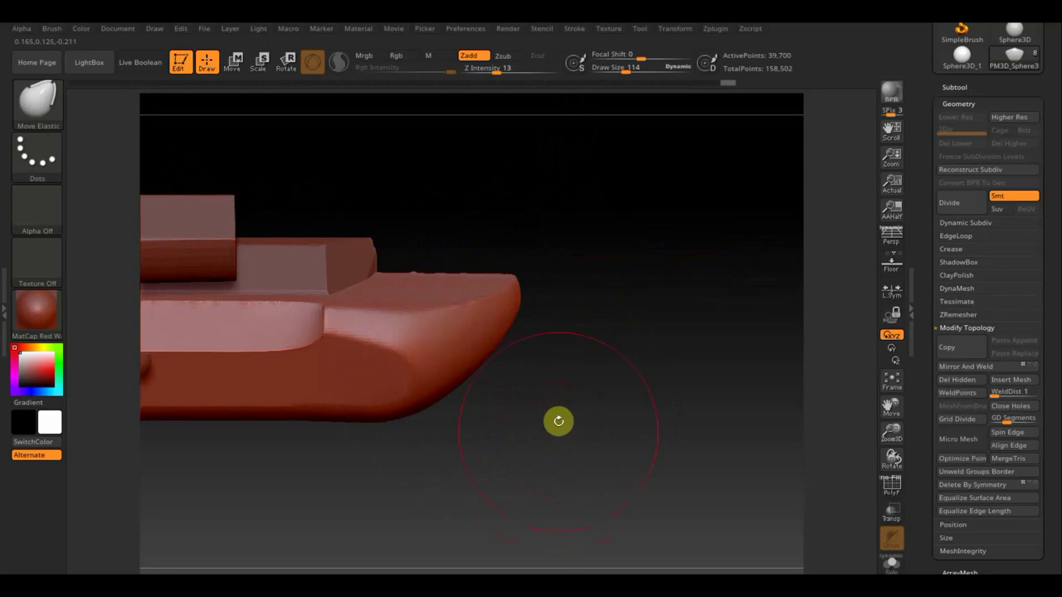
{"action": "mouse_move", "coordinate": [666, 453]}
{"action": "left_mouse_down"}
{"action": "mouse_move", "coordinate": [625, 247]}
{"action": "mouse_move", "coordinate": [609, 343]}
{"action": "mouse_move", "coordinate": [661, 336]}
{"action": "left_mouse_up"}
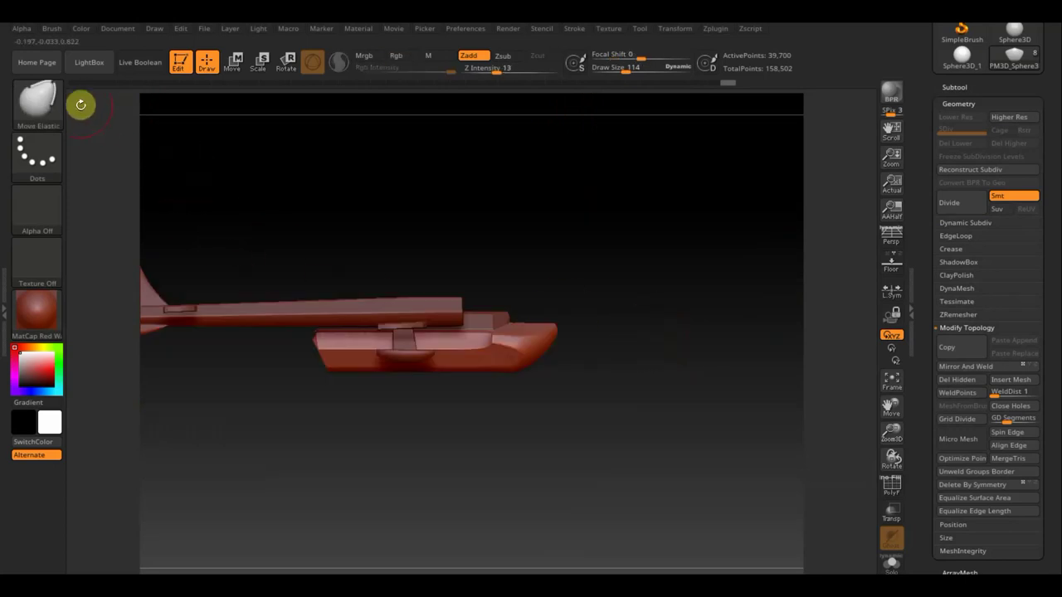
- Cut away parts of the nose piece with TrimCurve lines across the hull front
{"action": "key", "text": "ctrl+shift"}
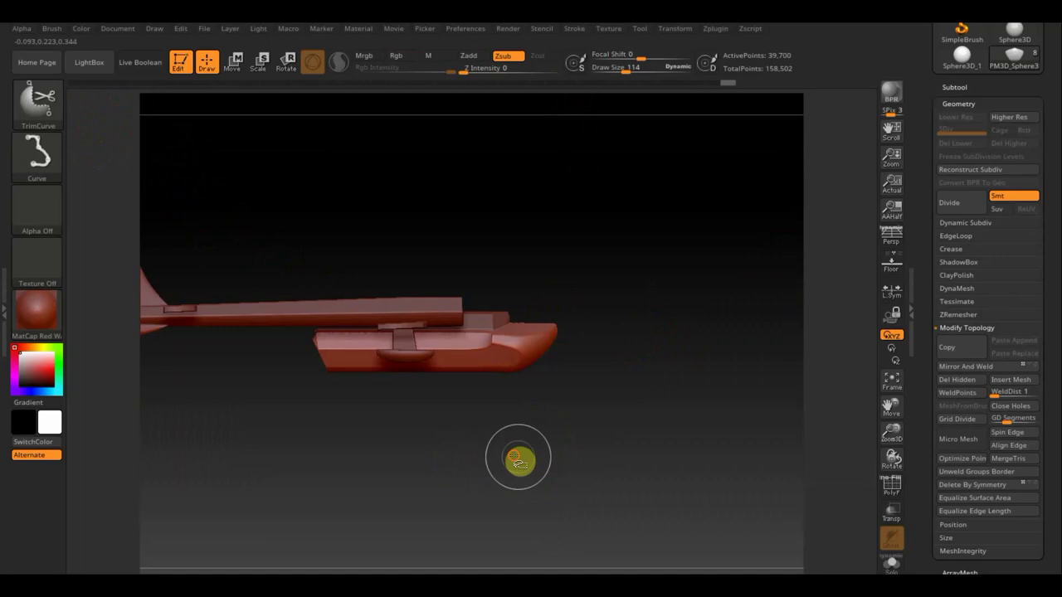
{"action": "left_click_drag", "start_coordinate": [514, 456], "coordinate": [231, 309], "text": "ctrl+shift"}
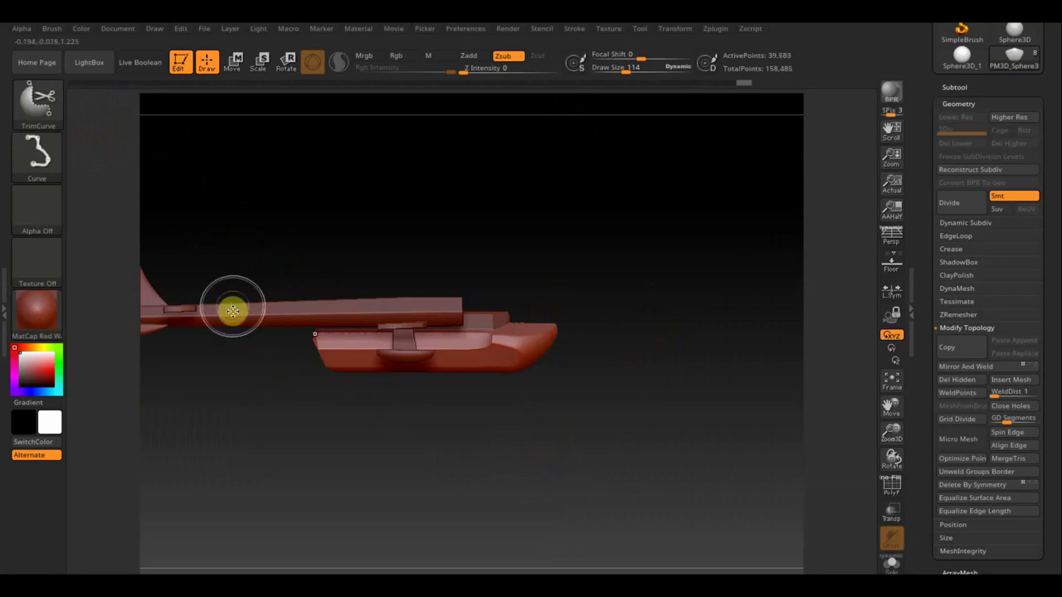
{"action": "mouse_move", "coordinate": [404, 406]}
{"action": "left_mouse_down", "text": "ctrl+shift"}
{"action": "mouse_move", "coordinate": [286, 358]}
{"action": "mouse_move", "coordinate": [289, 335]}
{"action": "mouse_move", "coordinate": [238, 379]}
{"action": "mouse_move", "coordinate": [258, 336]}
{"action": "mouse_move", "coordinate": [266, 339]}
{"action": "mouse_move", "coordinate": [250, 340]}
{"action": "mouse_move", "coordinate": [254, 330]}
{"action": "left_mouse_up", "text": "ctrl+shift"}
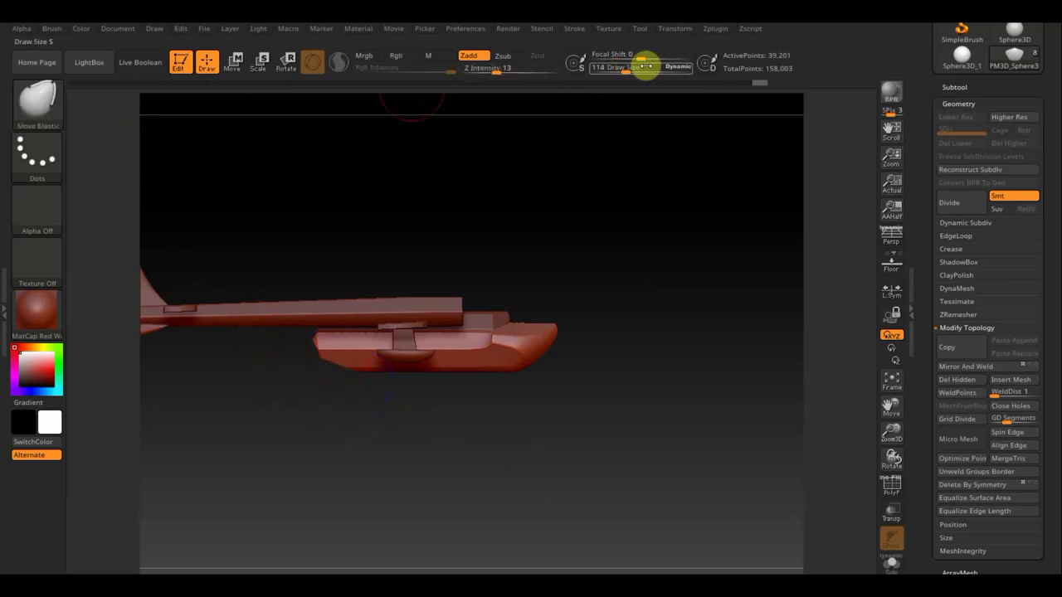
- Raise the Draw Size to 289 and orbit to a view from above
{"action": "left_click_drag", "start_coordinate": [623, 70], "coordinate": [645, 72]}
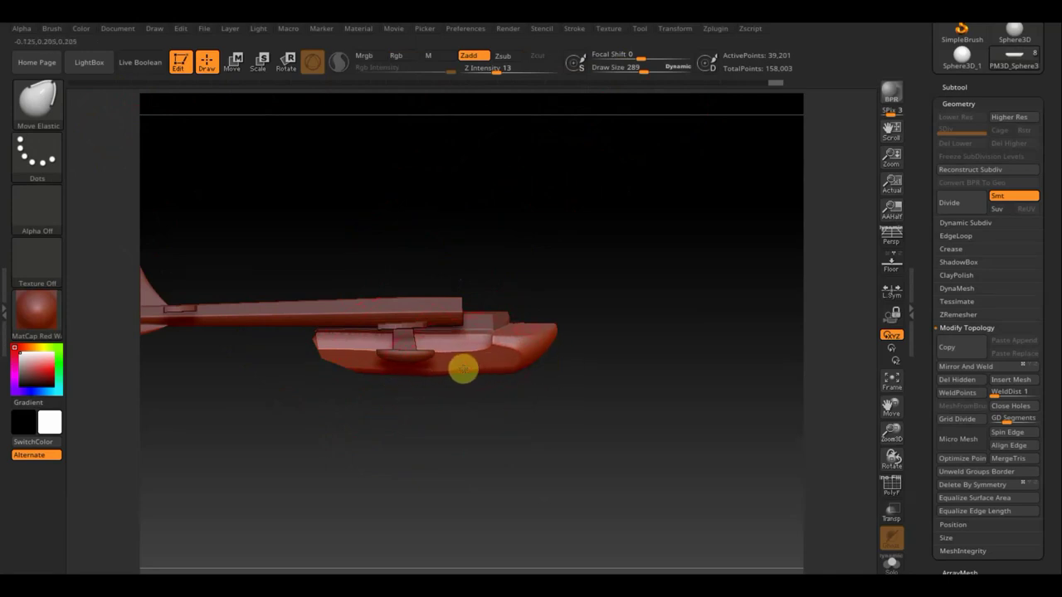
{"action": "mouse_move", "coordinate": [607, 381]}
{"action": "left_mouse_down"}
{"action": "mouse_move", "coordinate": [701, 384]}
{"action": "mouse_move", "coordinate": [669, 375]}
{"action": "mouse_move", "coordinate": [534, 383]}
{"action": "mouse_move", "coordinate": [559, 387]}
{"action": "mouse_move", "coordinate": [605, 445]}
{"action": "left_mouse_up"}
{"action": "mouse_move", "coordinate": [598, 391]}
{"action": "left_mouse_down"}
{"action": "mouse_move", "coordinate": [592, 439]}
{"action": "mouse_move", "coordinate": [628, 434]}
{"action": "left_mouse_up"}
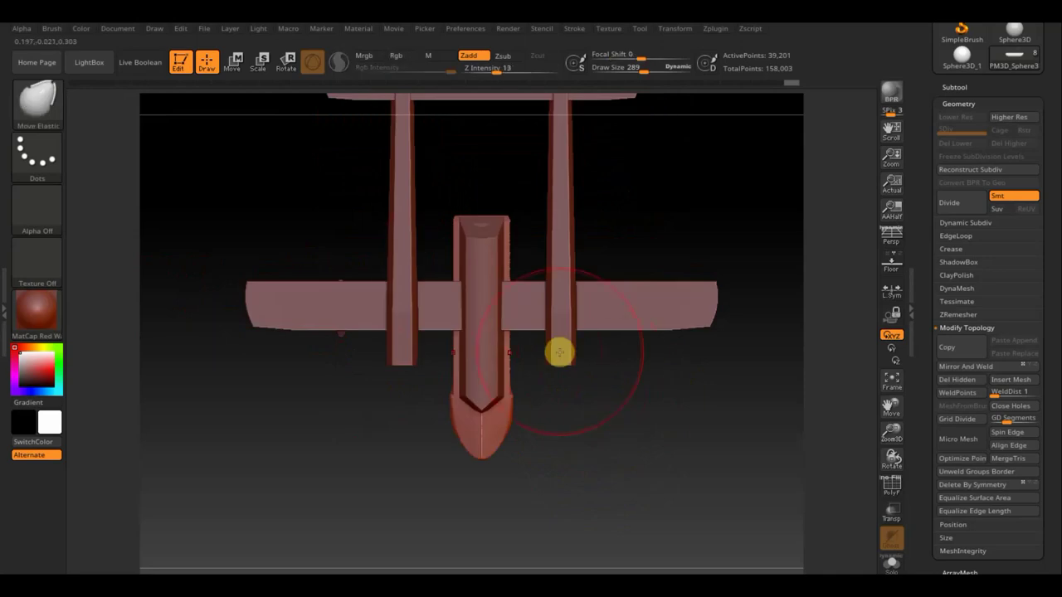
- Trim away one side of the fuselage piece with an angled TrimCurve slice
{"action": "key", "text": "ctrl"}
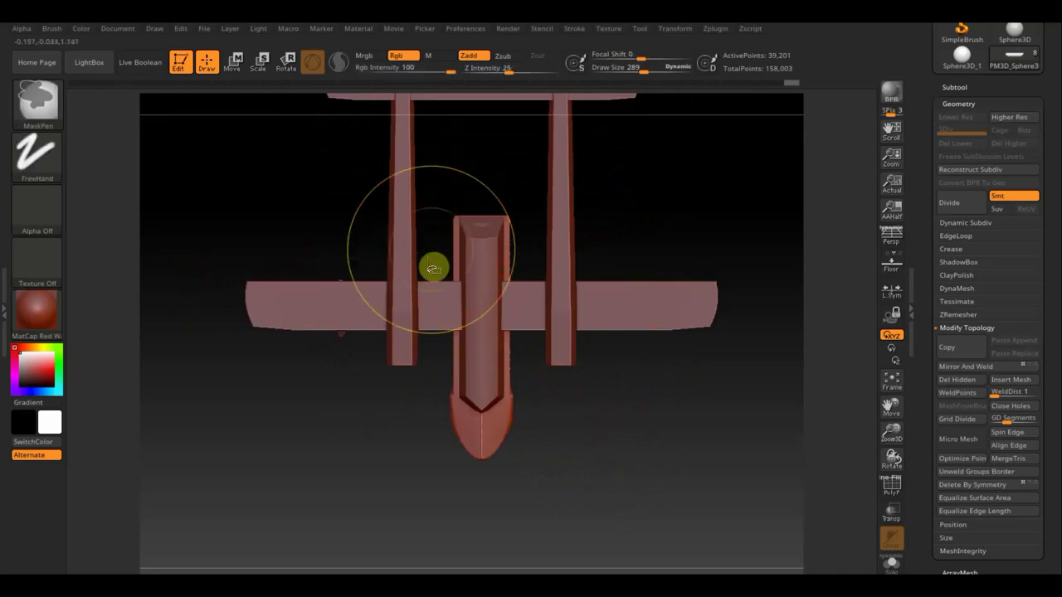
{"action": "left_click_drag", "start_coordinate": [400, 297], "coordinate": [458, 170], "text": "ctrl+shift"}
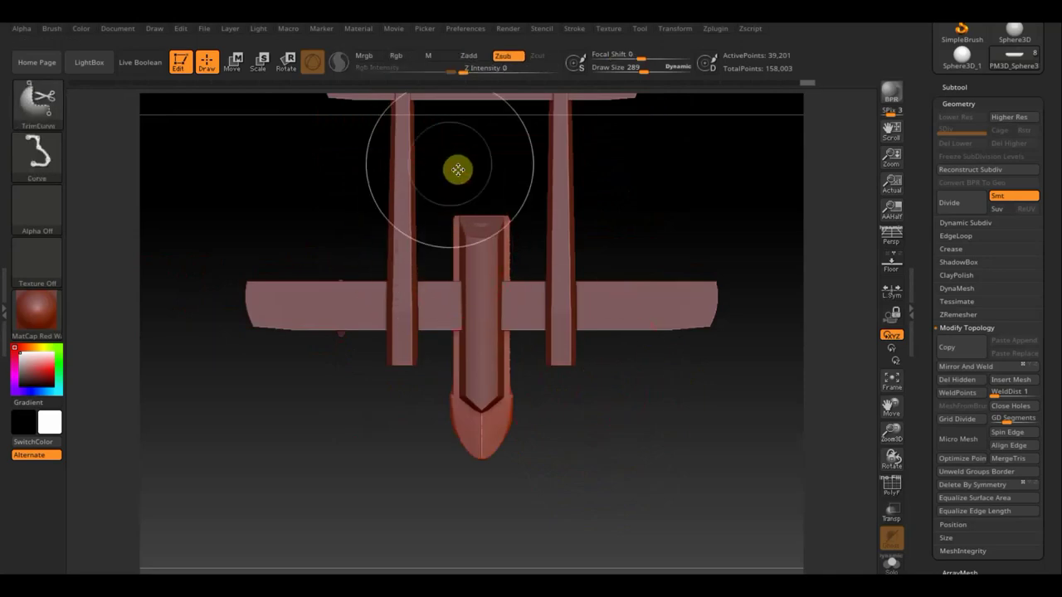
{"action": "mouse_move", "coordinate": [430, 315]}
{"action": "left_mouse_down", "text": "ctrl+shift"}
{"action": "mouse_move", "coordinate": [488, 174]}
{"action": "mouse_move", "coordinate": [465, 166]}
{"action": "mouse_move", "coordinate": [482, 168]}
{"action": "left_mouse_up", "text": "ctrl+shift"}
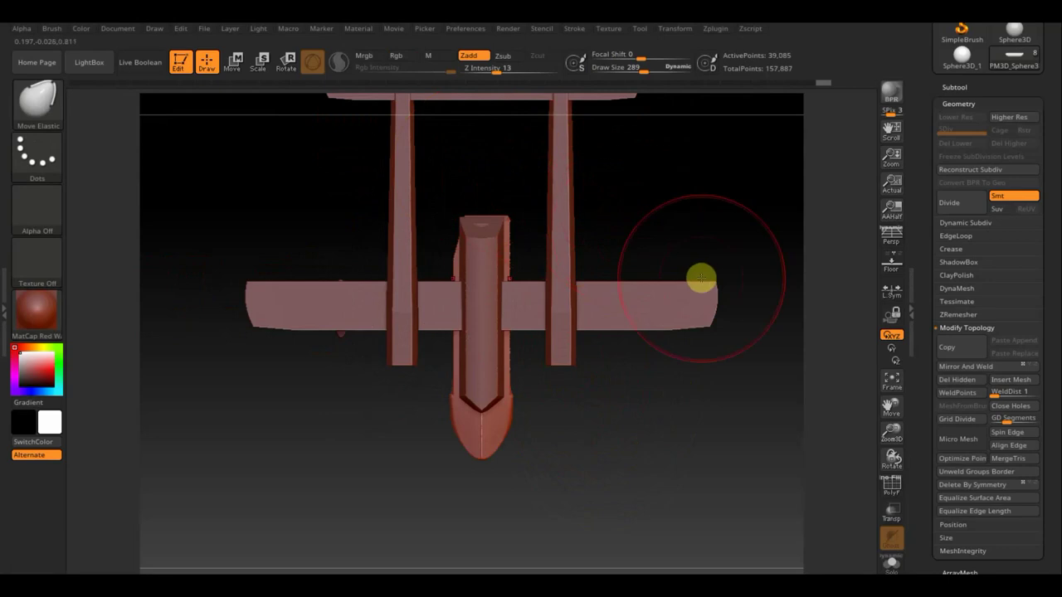
{"action": "mouse_move", "coordinate": [621, 405]}
{"action": "left_mouse_down"}
{"action": "mouse_move", "coordinate": [668, 415]}
{"action": "mouse_move", "coordinate": [647, 406]}
{"action": "left_mouse_up"}
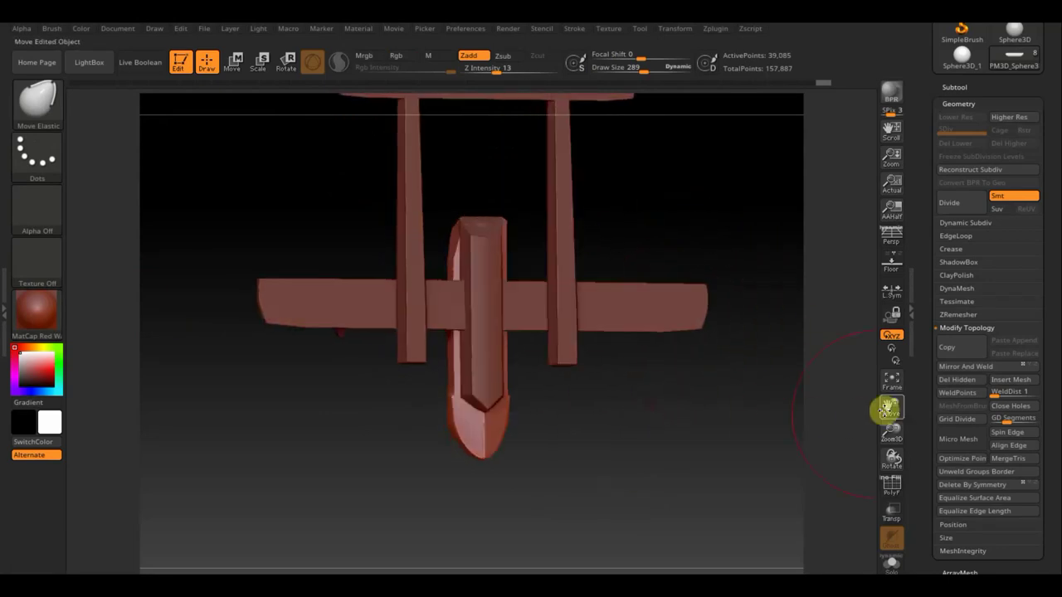
- Mirror And Weld the remaining half and snap the view straight to the front
{"action": "left_click", "coordinate": [986, 380]}
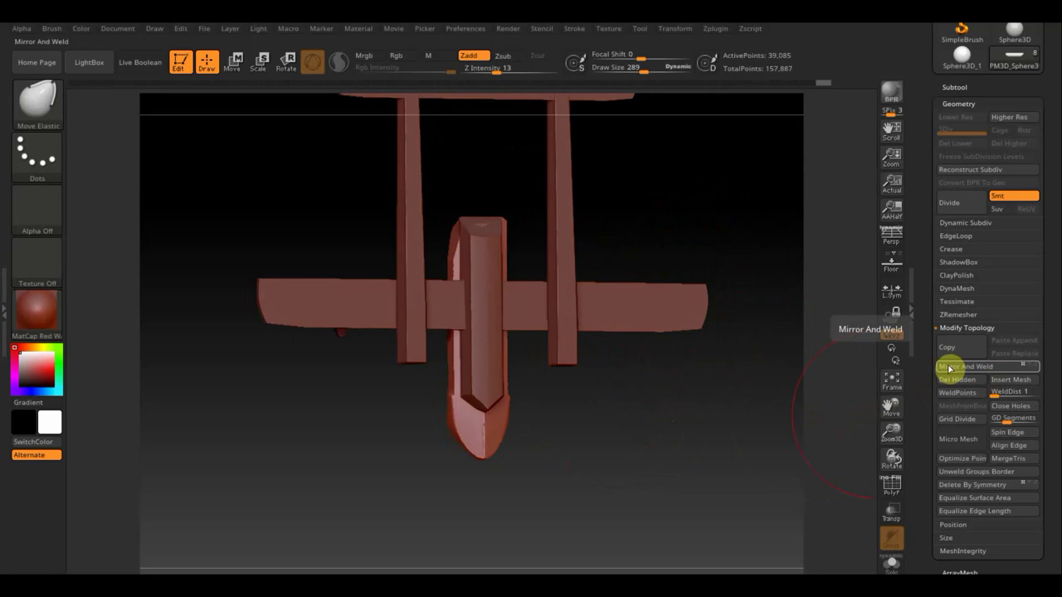
{"action": "key", "text": "shift"}
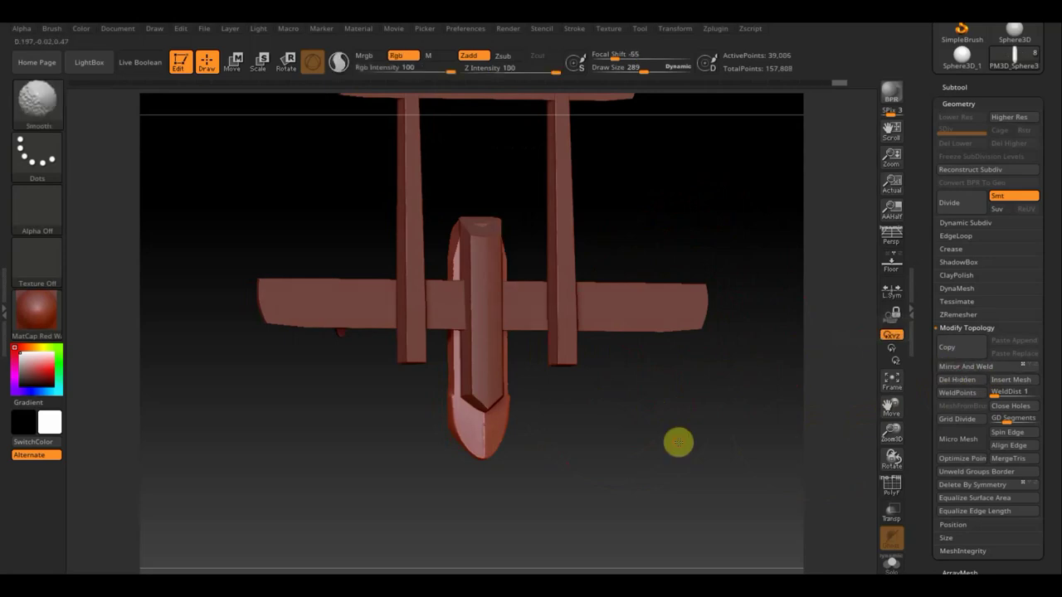
{"action": "left_click_drag", "start_coordinate": [671, 444], "coordinate": [669, 441], "text": "shift"}
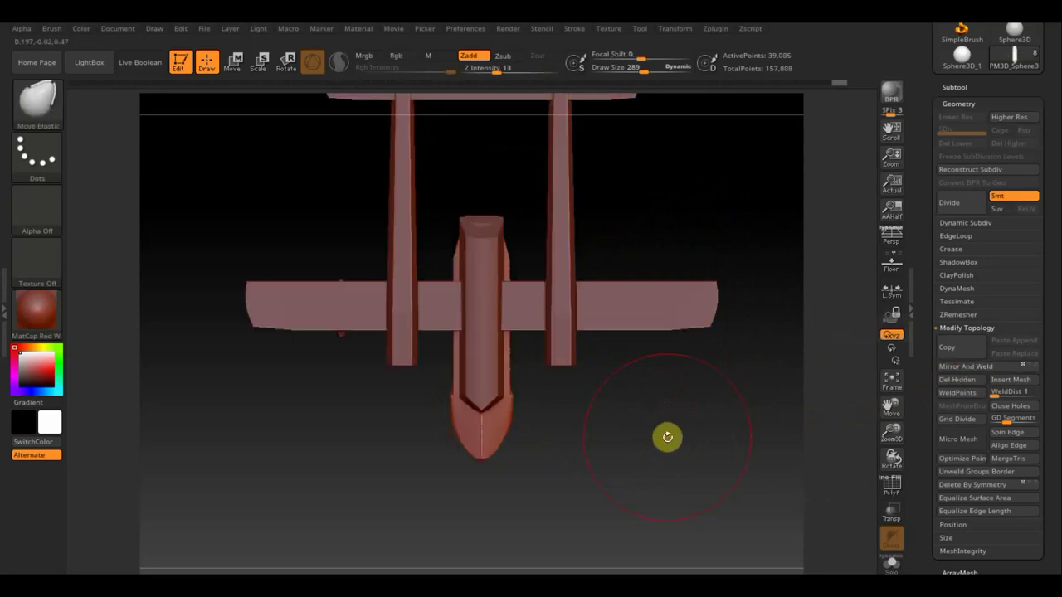
- Select PM3D_Cube3D1, slice off one half, then enable X symmetry and Mirror And Weld it
{"action": "key", "text": "n"}
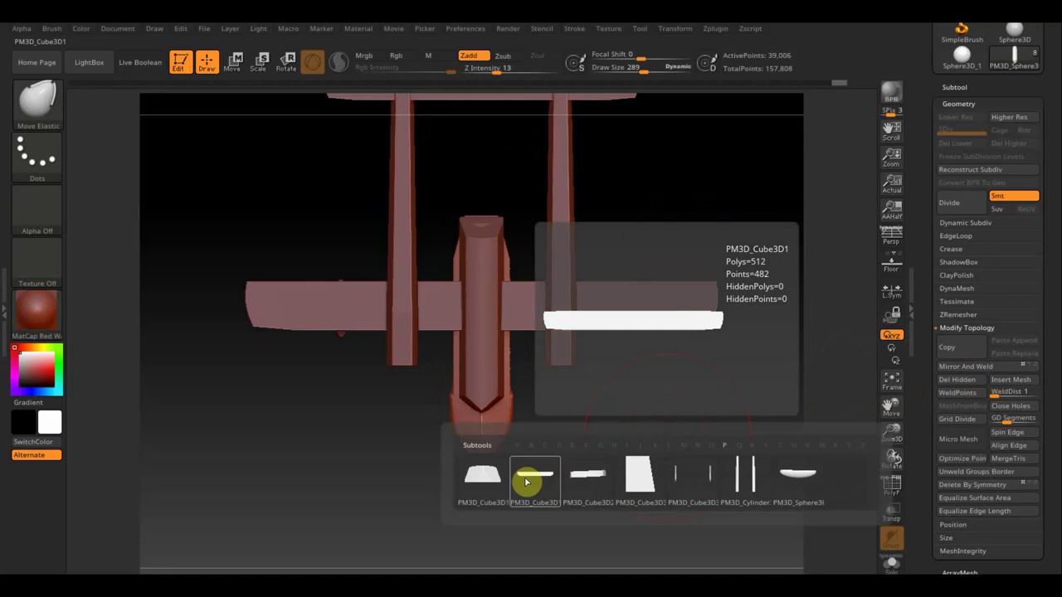
{"action": "left_click", "coordinate": [479, 486]}
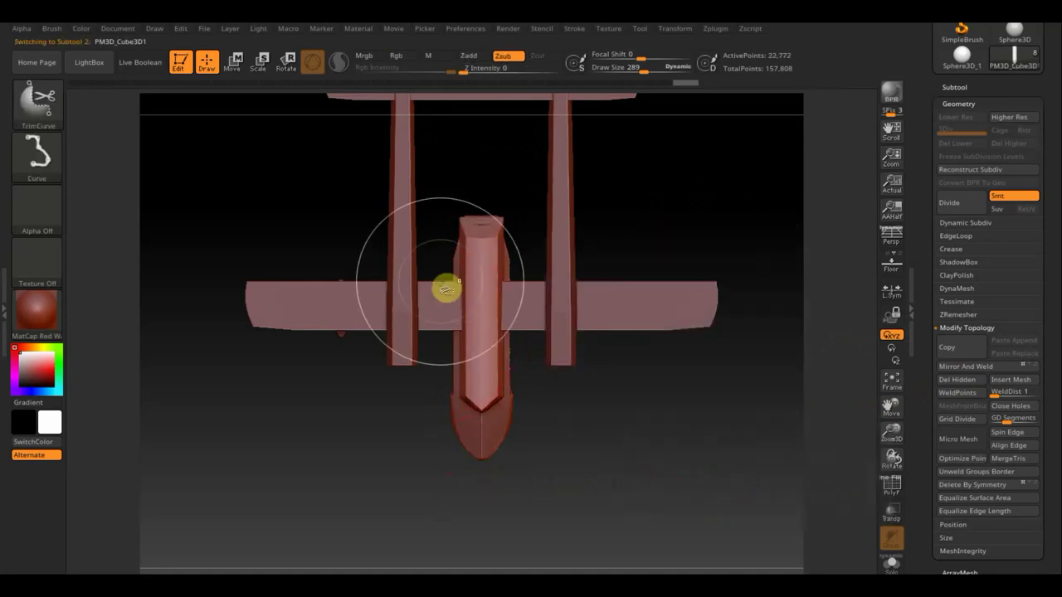
{"action": "left_click_drag", "start_coordinate": [442, 284], "coordinate": [493, 176], "text": "ctrl+shift"}
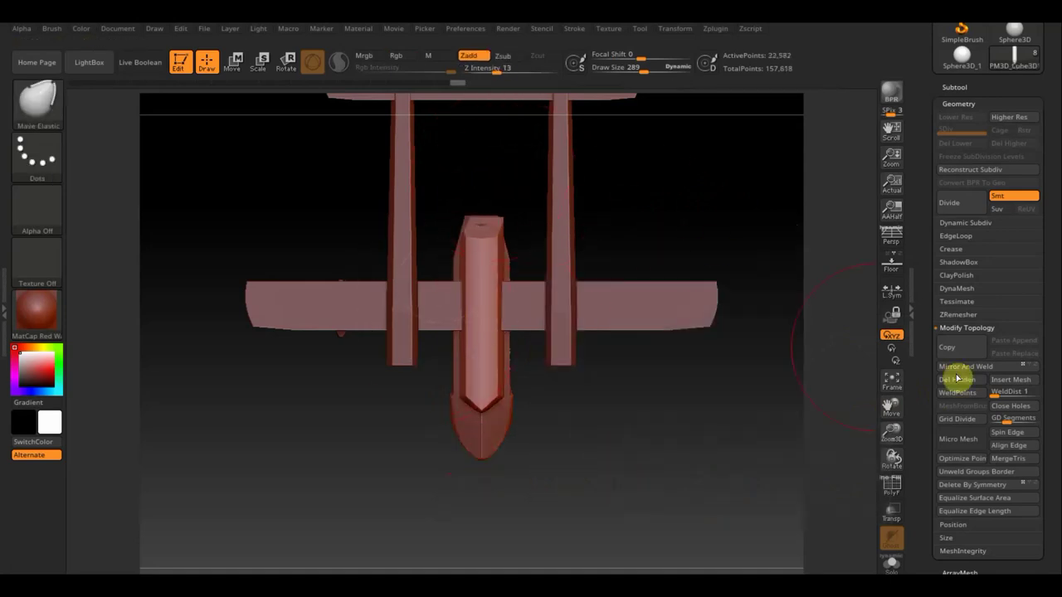
{"action": "key", "text": "x"}
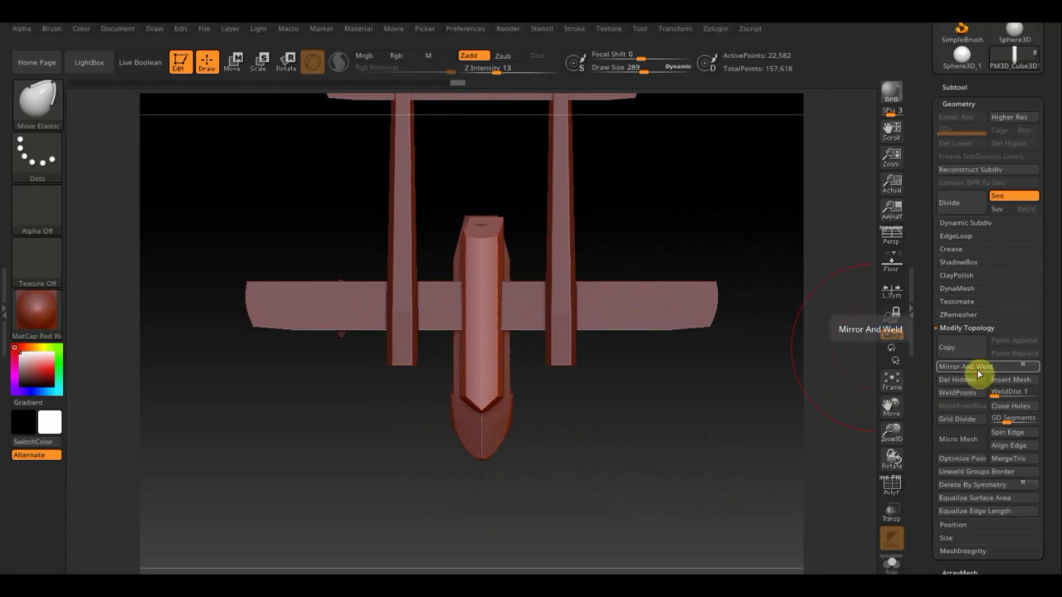
{"action": "left_click", "coordinate": [980, 375]}
{"action": "mouse_move", "coordinate": [741, 457]}
{"action": "left_mouse_down"}
{"action": "mouse_move", "coordinate": [713, 457]}
{"action": "mouse_move", "coordinate": [747, 416]}
{"action": "mouse_move", "coordinate": [719, 420]}
{"action": "left_mouse_up"}
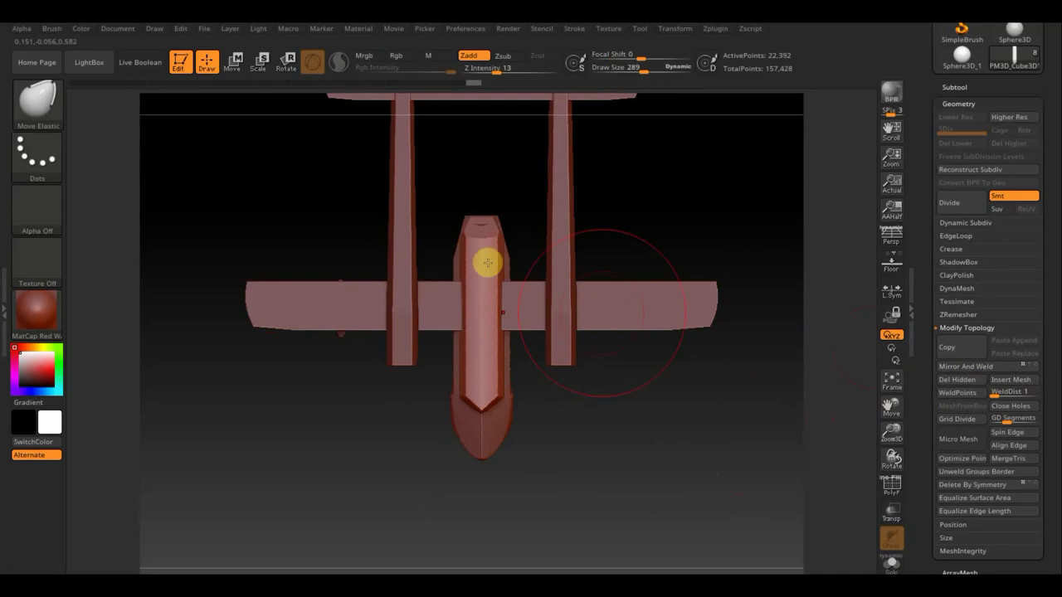
- Widen the wing piece slightly along X with the gizmo, then view it from the front
{"action": "left_click", "coordinate": [235, 63]}
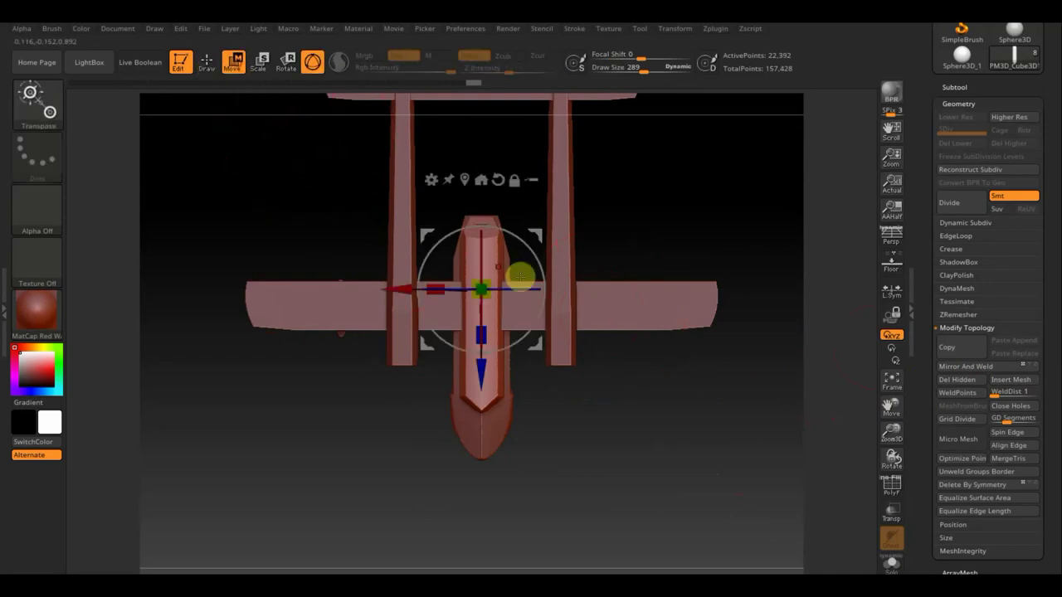
{"action": "left_click_drag", "start_coordinate": [438, 287], "coordinate": [424, 284]}
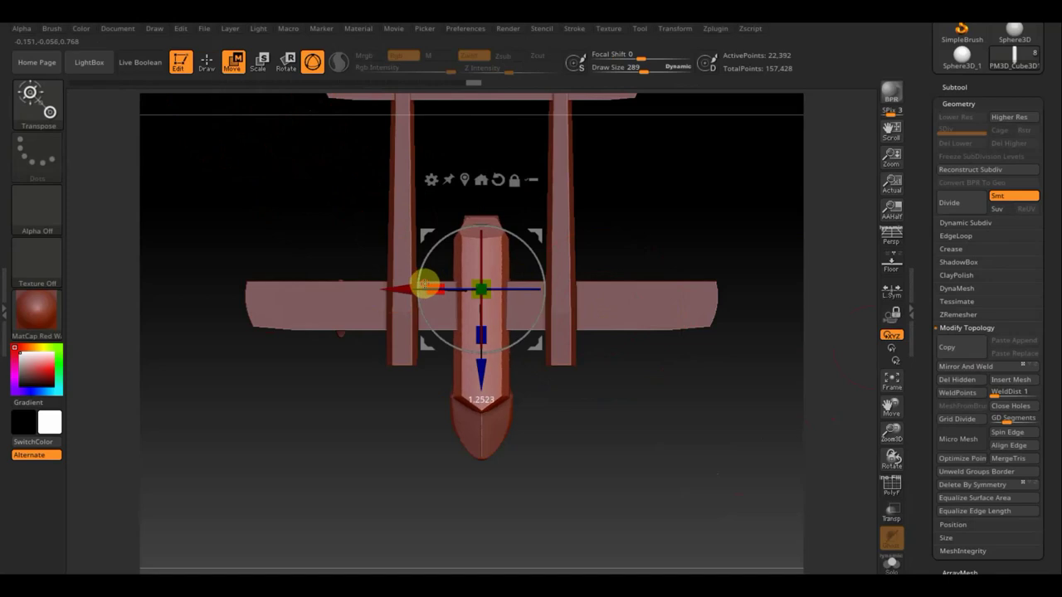
{"action": "mouse_move", "coordinate": [700, 510]}
{"action": "left_mouse_down"}
{"action": "mouse_move", "coordinate": [656, 490]}
{"action": "mouse_move", "coordinate": [678, 443]}
{"action": "mouse_move", "coordinate": [555, 382]}
{"action": "left_mouse_up"}
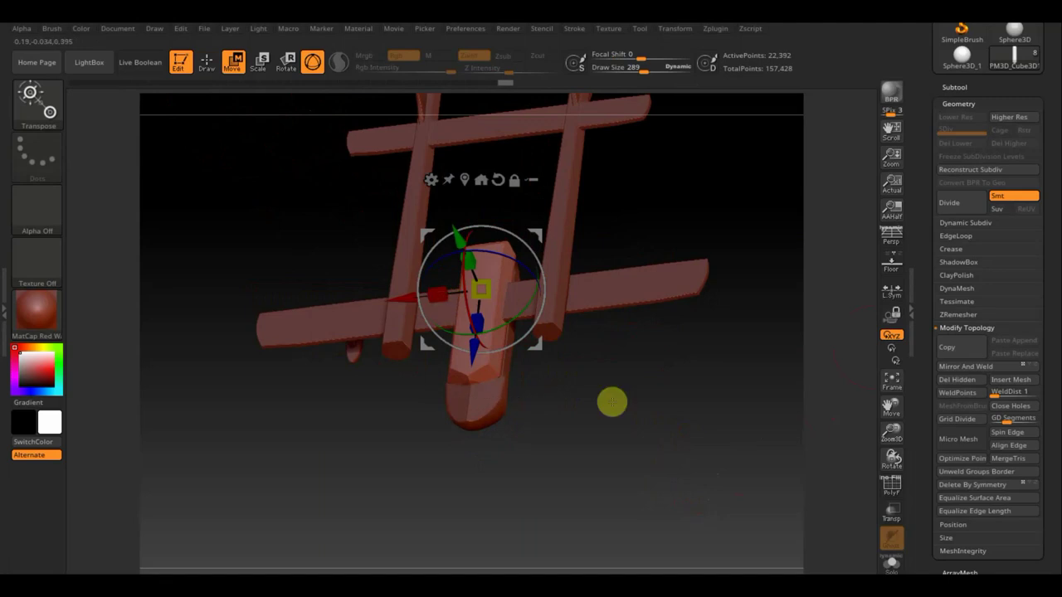
{"action": "mouse_move", "coordinate": [612, 401]}
{"action": "left_mouse_down"}
{"action": "mouse_move", "coordinate": [657, 394]}
{"action": "mouse_move", "coordinate": [673, 363]}
{"action": "mouse_move", "coordinate": [661, 389]}
{"action": "left_mouse_up"}
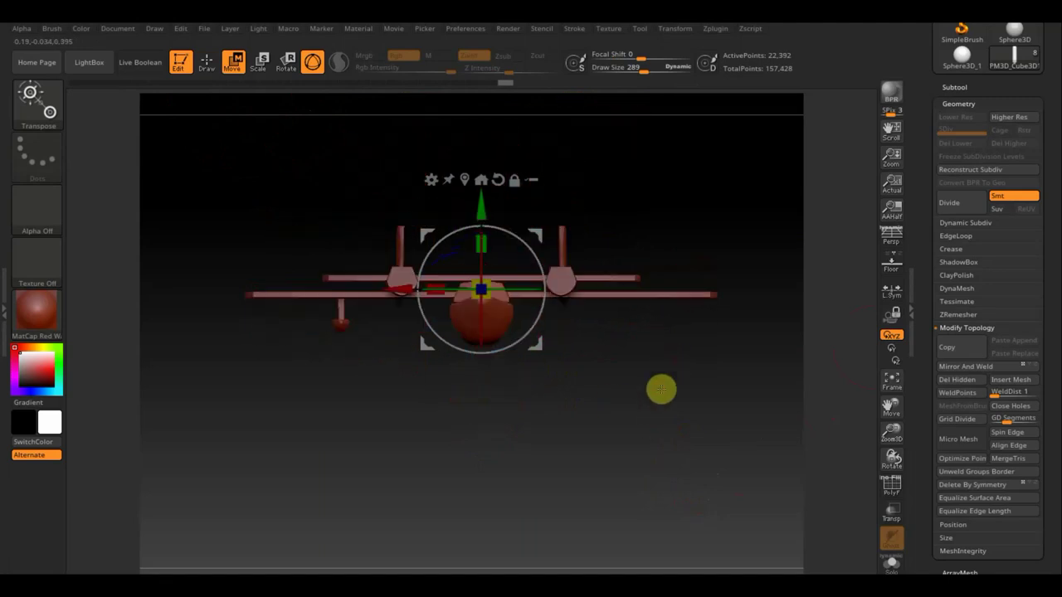
- Check the blockout from the side against the reference blueprint, then hide the blueprint
{"action": "mouse_move", "coordinate": [670, 428]}
{"action": "left_mouse_down"}
{"action": "mouse_move", "coordinate": [701, 489]}
{"action": "mouse_move", "coordinate": [688, 434]}
{"action": "mouse_move", "coordinate": [676, 441]}
{"action": "mouse_move", "coordinate": [726, 442]}
{"action": "mouse_move", "coordinate": [705, 367]}
{"action": "mouse_move", "coordinate": [722, 354]}
{"action": "left_mouse_up"}
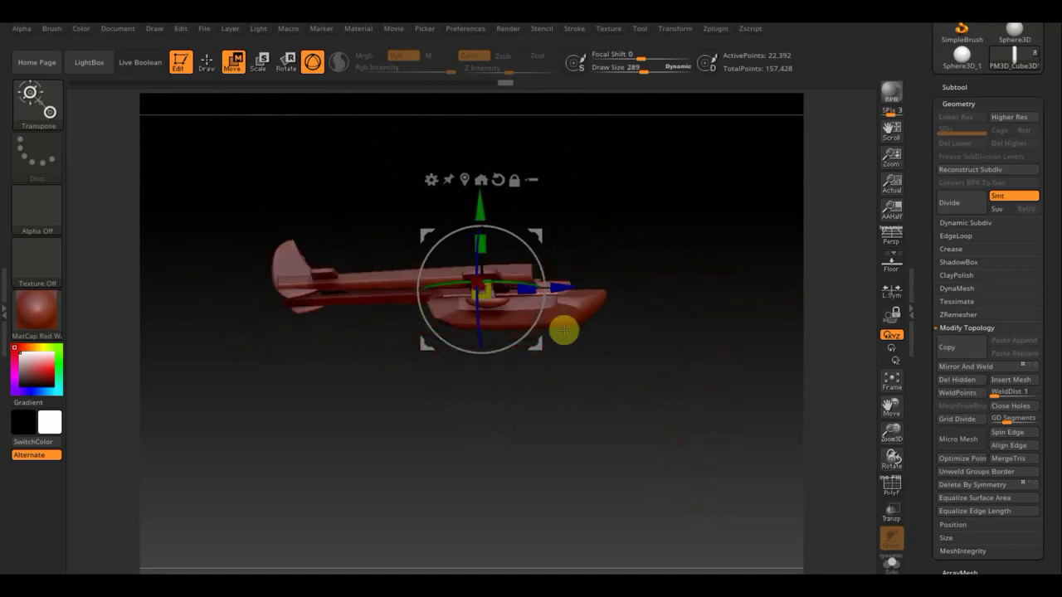
{"action": "left_click_drag", "start_coordinate": [564, 327], "coordinate": [655, 342]}
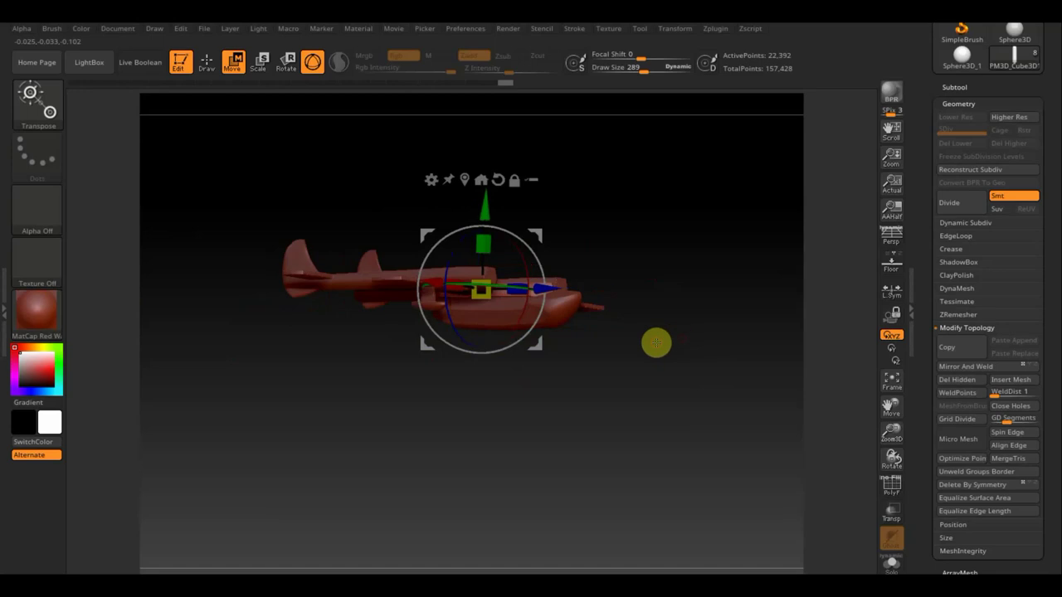
{"action": "key", "text": "shift+z"}
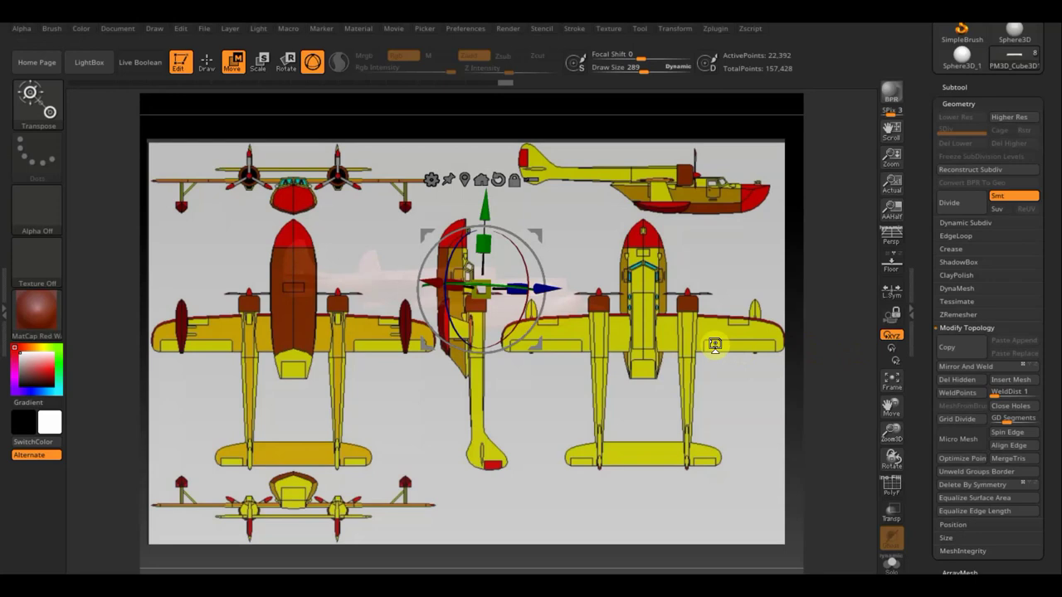
{"action": "key", "text": "shift+z"}
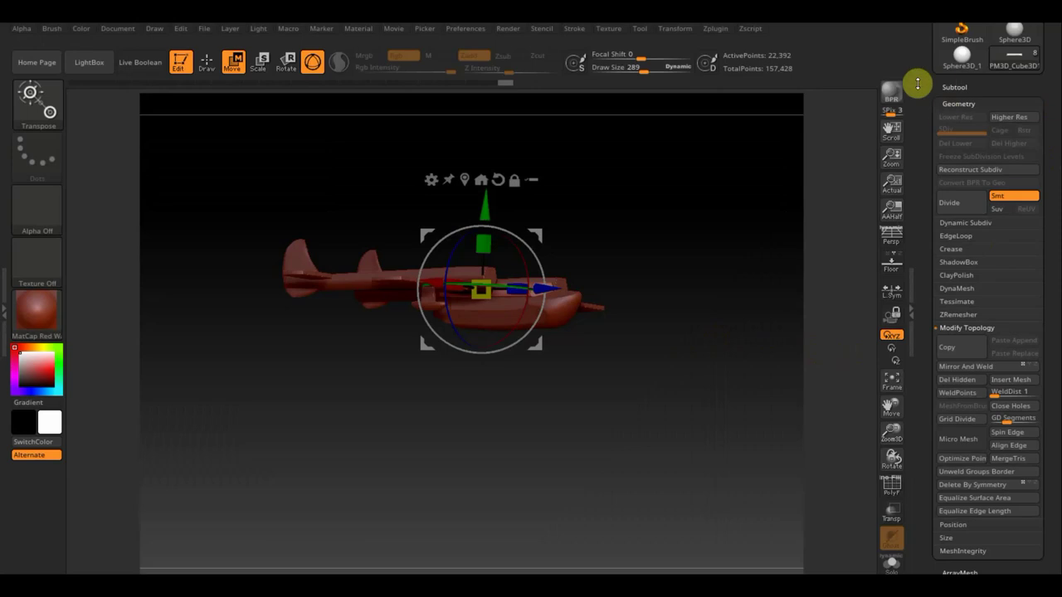
- Append a Sphereinder3D mesh to the seaplane as a new subtool
{"action": "left_click", "coordinate": [961, 85]}
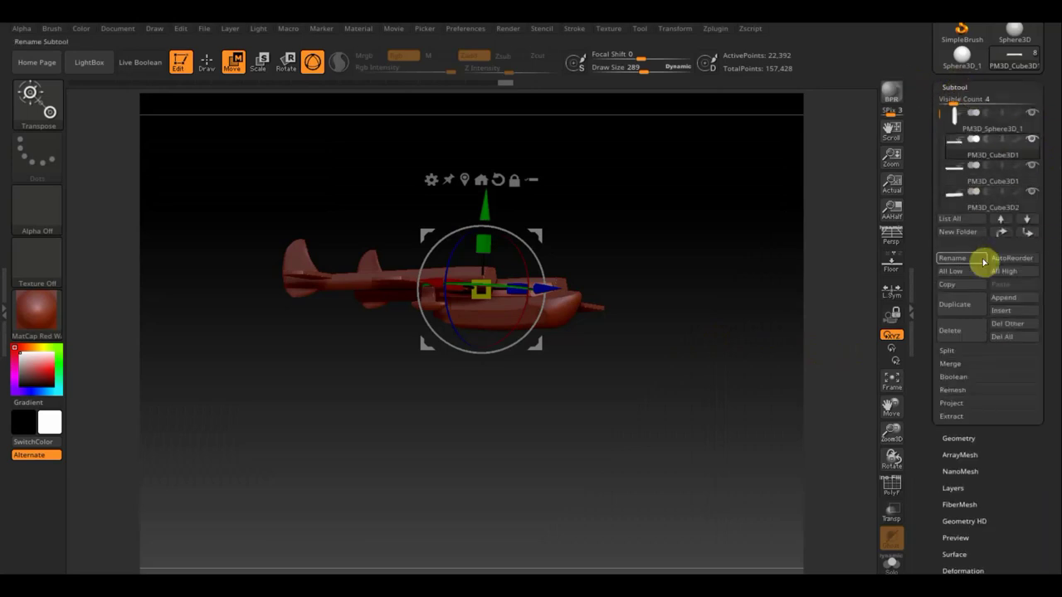
{"action": "left_click", "coordinate": [1007, 298]}
{"action": "mouse_move", "coordinate": [790, 400]}
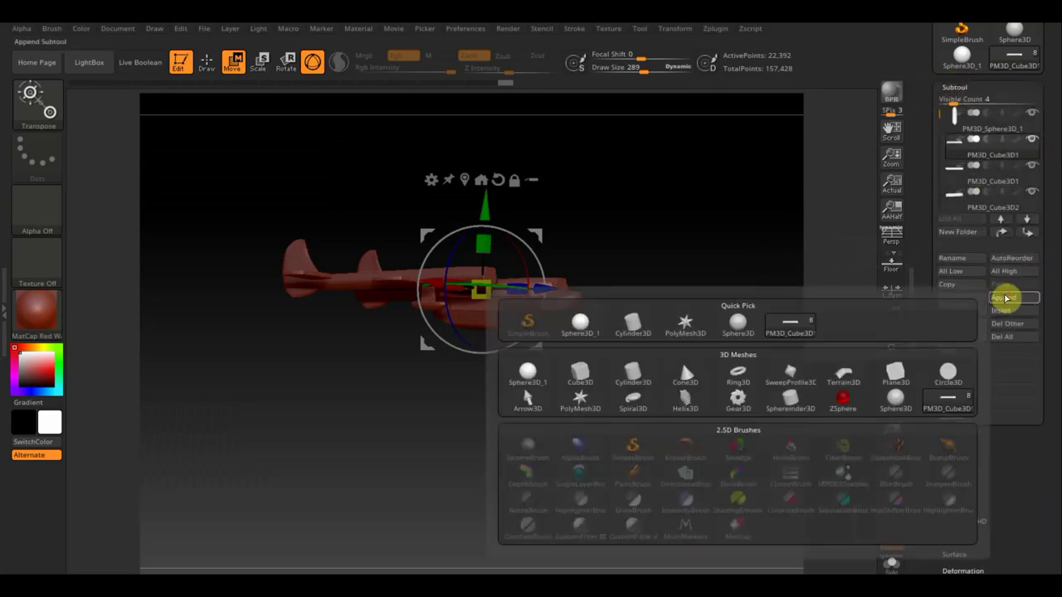
{"action": "left_click", "coordinate": [790, 396]}
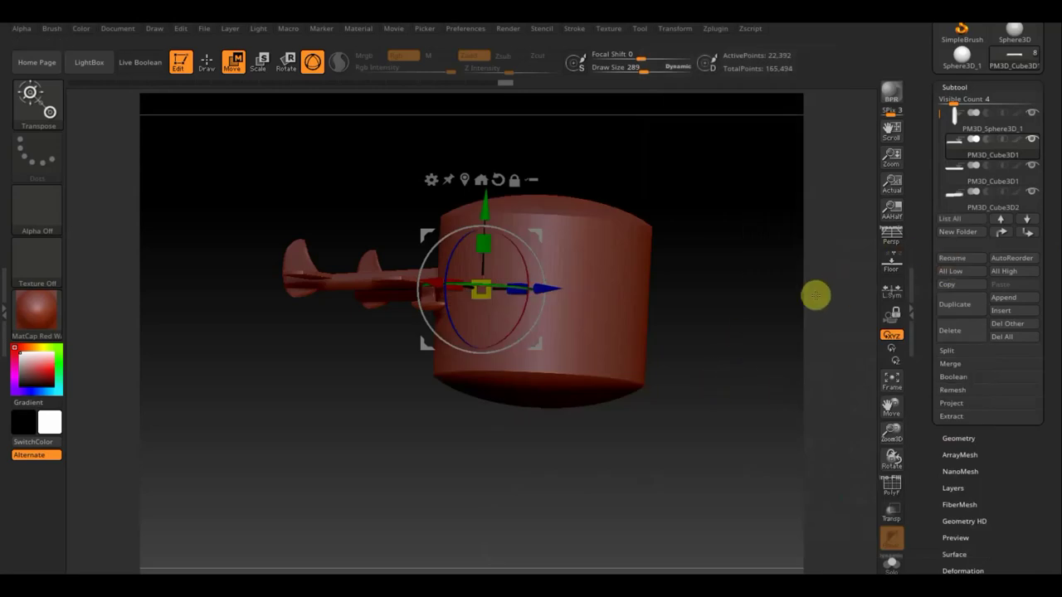
- Select the new PM3D_Sphereinder3D1 subtool and rotate it about 95 degrees
{"action": "left_click_drag", "start_coordinate": [816, 297], "coordinate": [742, 304]}
{"action": "key", "text": "space"}
{"action": "key", "text": "n"}
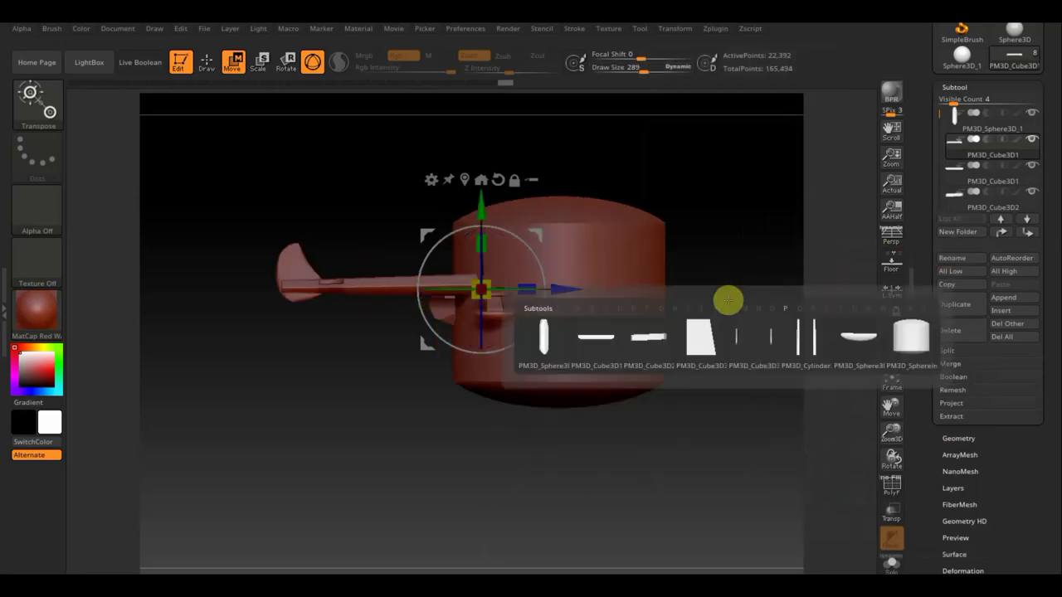
{"action": "left_click", "coordinate": [905, 338]}
{"action": "left_click_drag", "start_coordinate": [597, 244], "coordinate": [603, 340]}
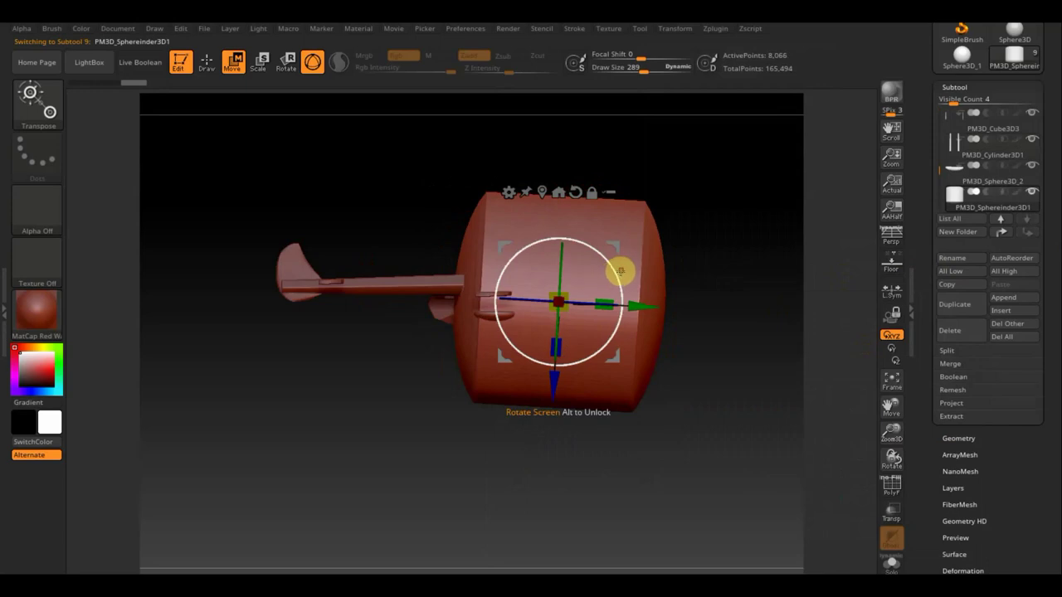
- Shrink the cylinder to about a fifth of its size and move it left and up onto the wing
{"action": "left_click_drag", "start_coordinate": [612, 271], "coordinate": [611, 268]}
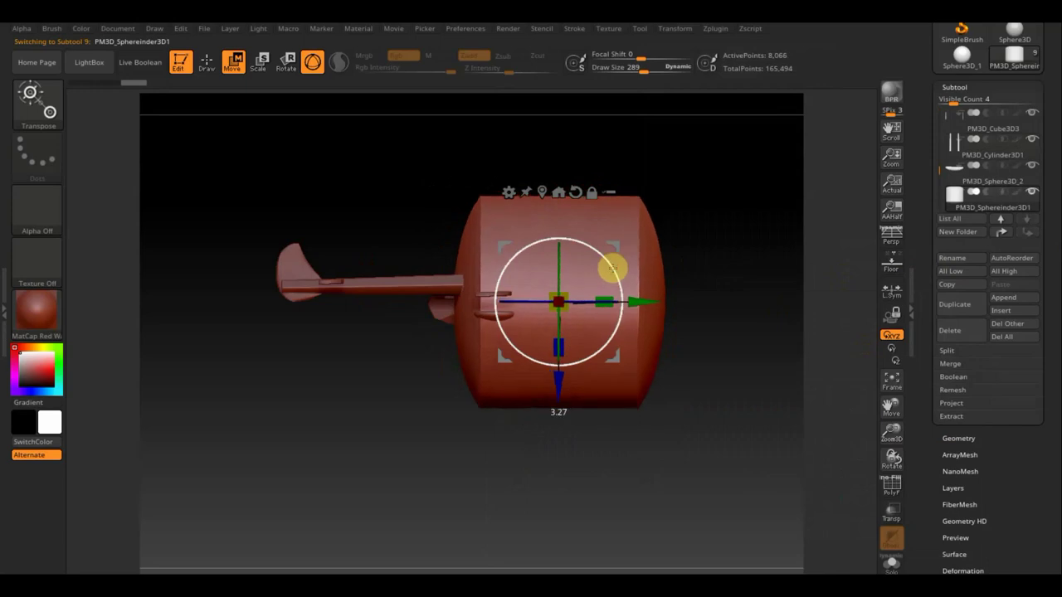
{"action": "mouse_move", "coordinate": [566, 312]}
{"action": "left_mouse_down"}
{"action": "mouse_move", "coordinate": [527, 257]}
{"action": "mouse_move", "coordinate": [496, 250]}
{"action": "left_mouse_up"}
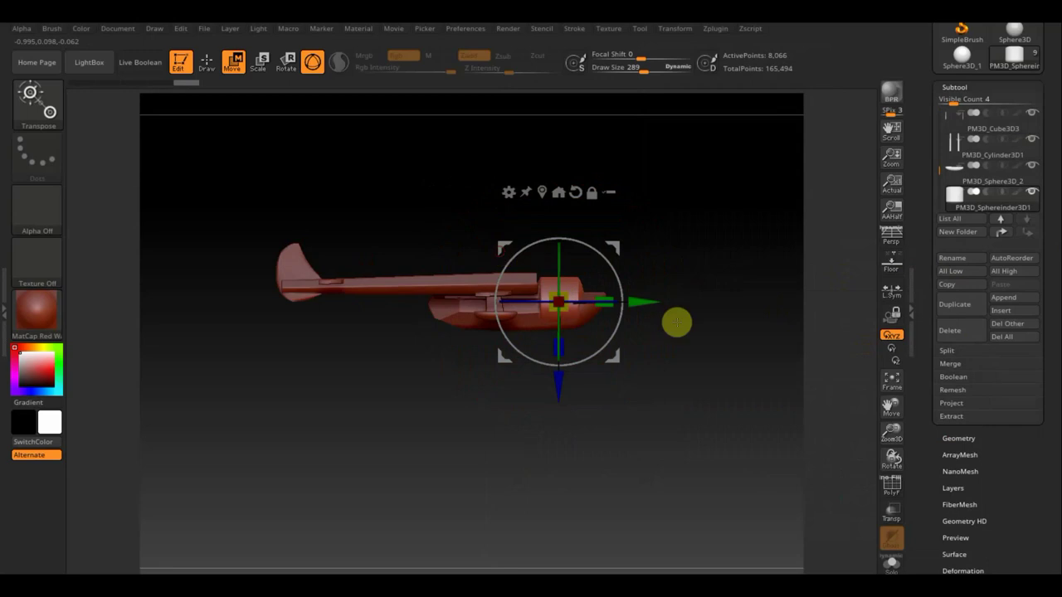
{"action": "mouse_move", "coordinate": [675, 321]}
{"action": "left_mouse_down"}
{"action": "mouse_move", "coordinate": [622, 348]}
{"action": "mouse_move", "coordinate": [671, 344]}
{"action": "mouse_move", "coordinate": [685, 359]}
{"action": "mouse_move", "coordinate": [711, 474]}
{"action": "mouse_move", "coordinate": [629, 330]}
{"action": "left_mouse_up"}
{"action": "left_click_drag", "start_coordinate": [473, 302], "coordinate": [327, 301]}
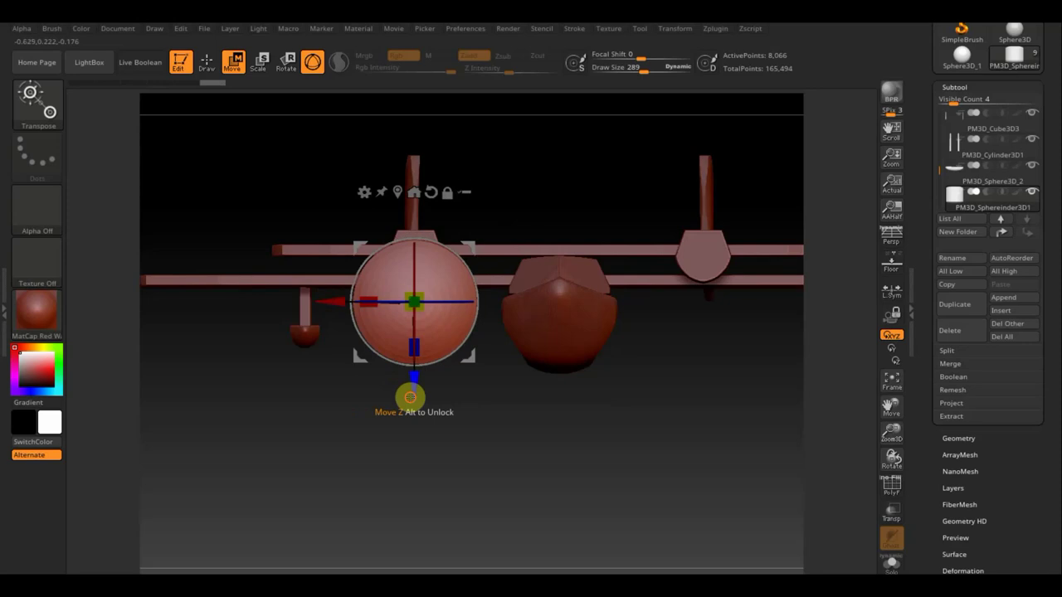
{"action": "mouse_move", "coordinate": [400, 388]}
{"action": "left_mouse_down"}
{"action": "mouse_move", "coordinate": [403, 336]}
{"action": "mouse_move", "coordinate": [553, 390]}
{"action": "mouse_move", "coordinate": [593, 391]}
{"action": "mouse_move", "coordinate": [540, 346]}
{"action": "left_mouse_up"}
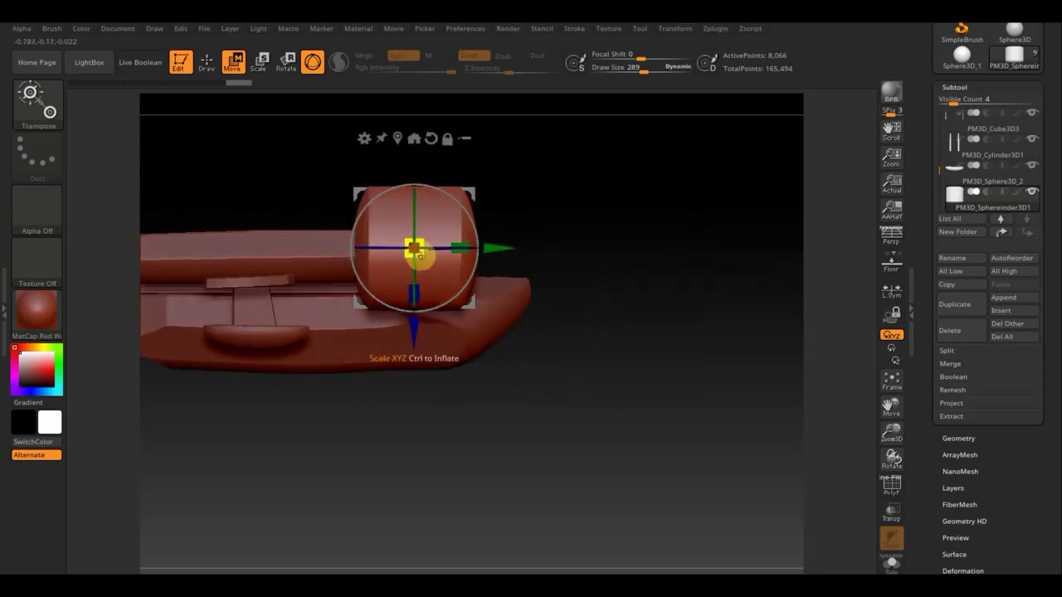
{"action": "left_click_drag", "start_coordinate": [419, 257], "coordinate": [403, 236]}
{"action": "mouse_move", "coordinate": [498, 230]}
{"action": "left_mouse_down"}
{"action": "mouse_move", "coordinate": [457, 237]}
{"action": "mouse_move", "coordinate": [526, 239]}
{"action": "mouse_move", "coordinate": [426, 247]}
{"action": "left_mouse_up"}
- In side view, shrink the engine cylinder slightly, lower it and push it further back
{"action": "mouse_move", "coordinate": [623, 236]}
{"action": "left_mouse_down"}
{"action": "mouse_move", "coordinate": [576, 232]}
{"action": "mouse_move", "coordinate": [699, 221]}
{"action": "mouse_move", "coordinate": [678, 240]}
{"action": "left_mouse_up"}
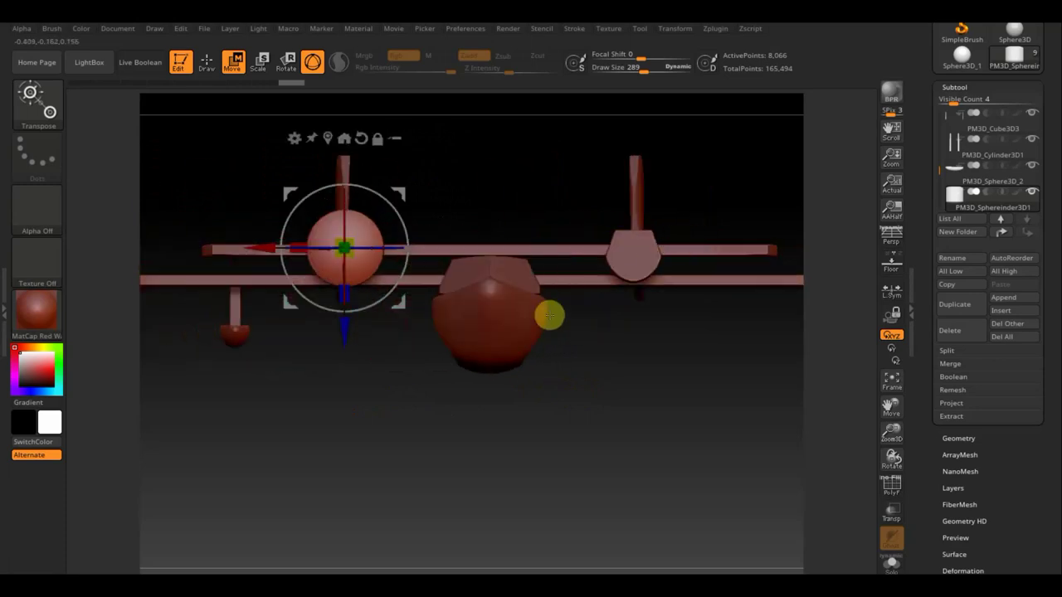
{"action": "mouse_move", "coordinate": [550, 313]}
{"action": "left_mouse_down"}
{"action": "mouse_move", "coordinate": [604, 339]}
{"action": "mouse_move", "coordinate": [659, 344]}
{"action": "mouse_move", "coordinate": [634, 346]}
{"action": "left_mouse_up"}
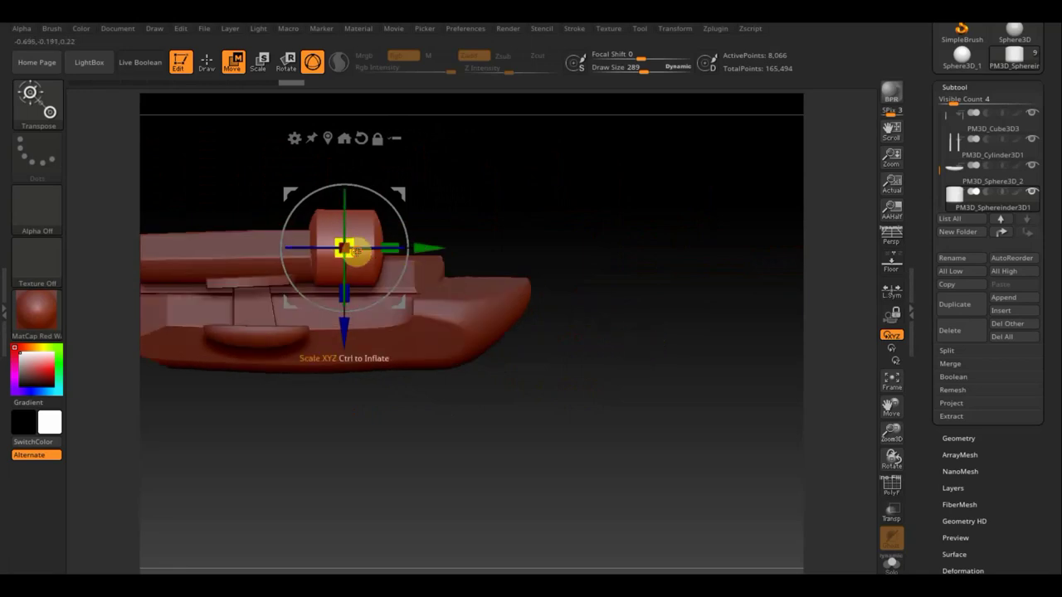
{"action": "left_click_drag", "start_coordinate": [356, 251], "coordinate": [355, 250]}
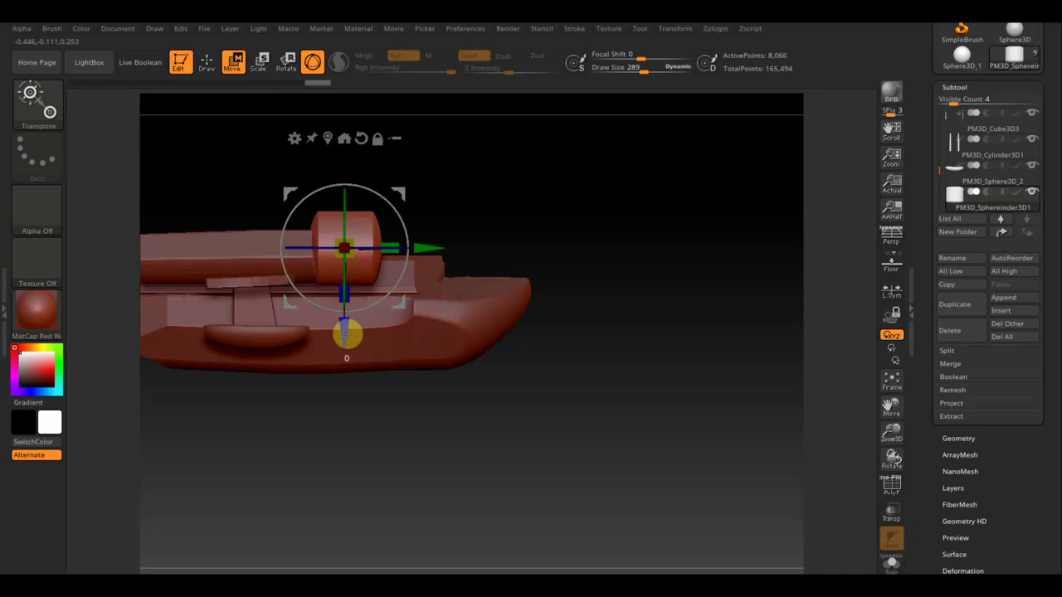
{"action": "left_click_drag", "start_coordinate": [347, 334], "coordinate": [347, 338]}
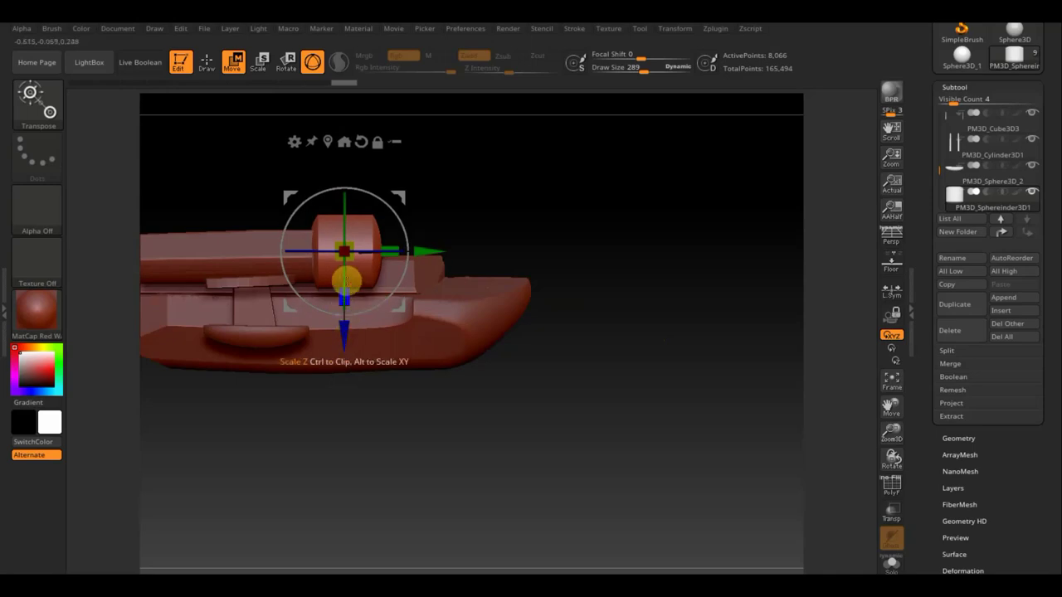
{"action": "left_click_drag", "start_coordinate": [350, 258], "coordinate": [345, 254]}
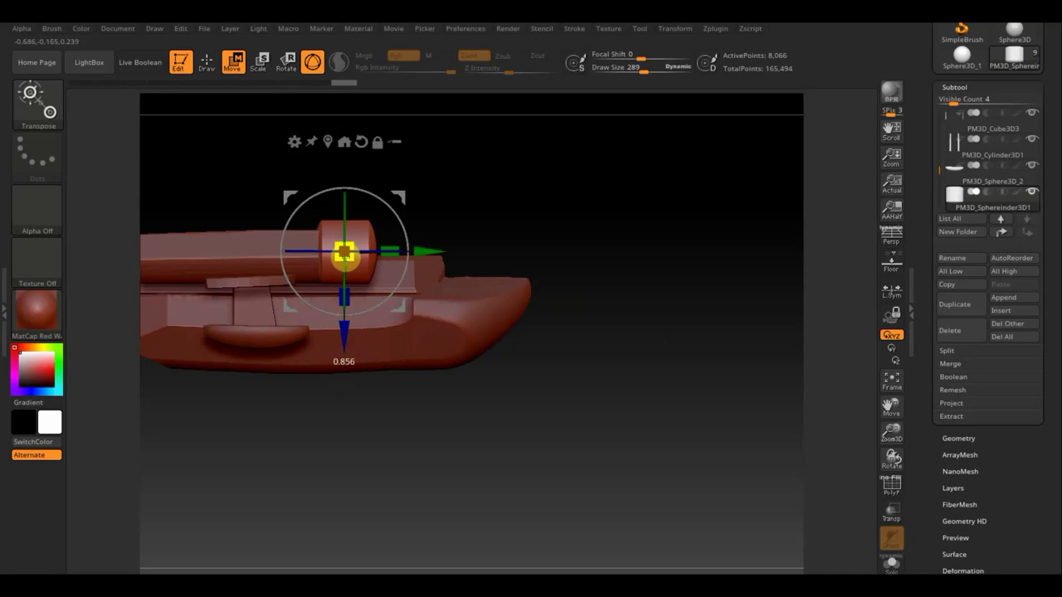
{"action": "mouse_move", "coordinate": [756, 340]}
{"action": "left_mouse_down"}
{"action": "mouse_move", "coordinate": [654, 346]}
{"action": "mouse_move", "coordinate": [698, 345]}
{"action": "mouse_move", "coordinate": [691, 355]}
{"action": "left_mouse_up"}
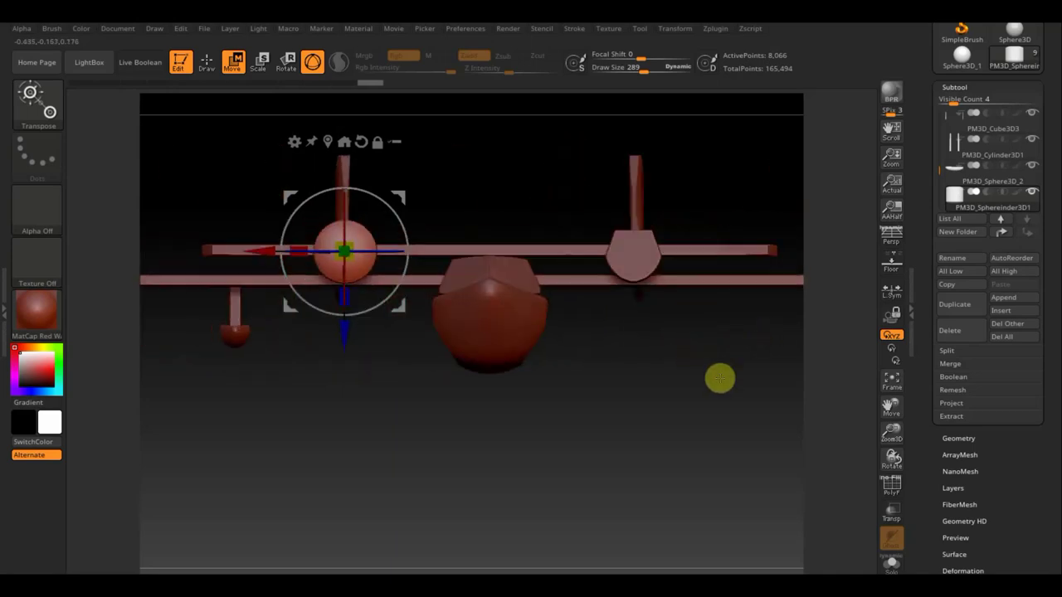
- Remesh the engine nacelle with DynaMesh at resolution 408
{"action": "left_click", "coordinate": [960, 439]}
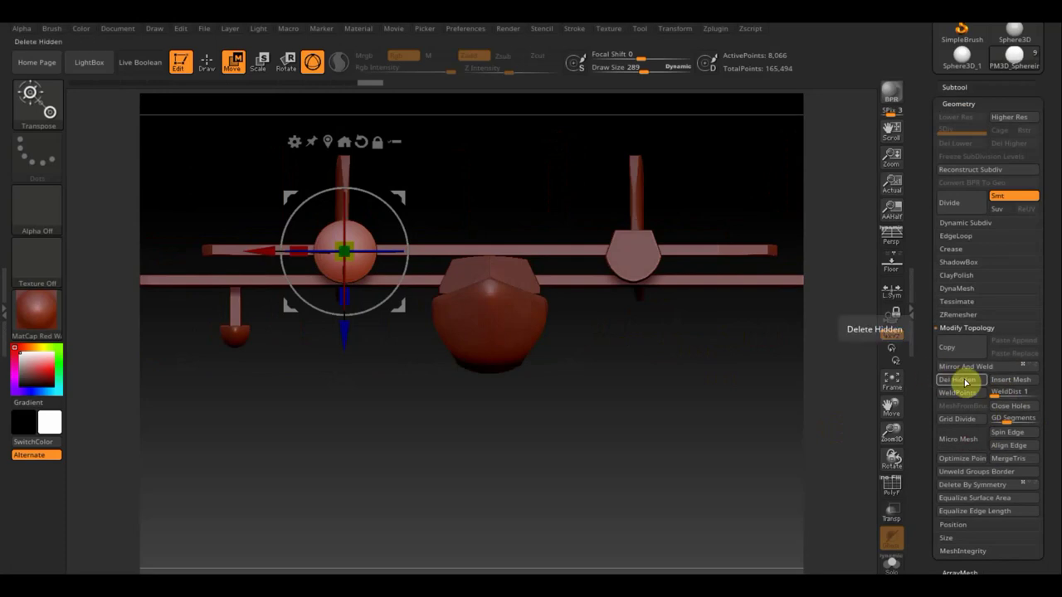
{"action": "left_click", "coordinate": [959, 289]}
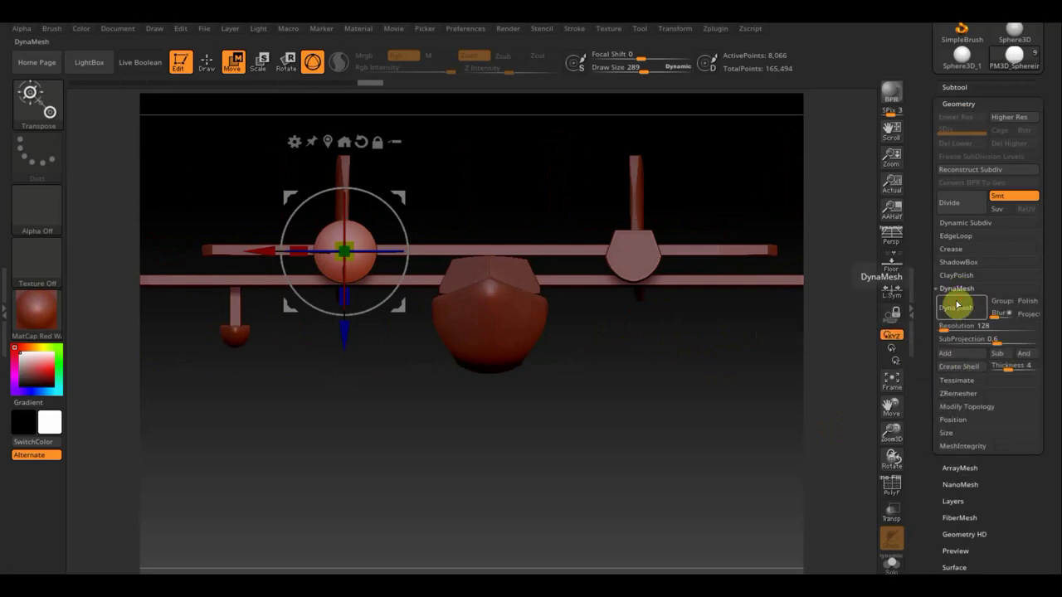
{"action": "left_click", "coordinate": [864, 342], "text": "ctrl"}
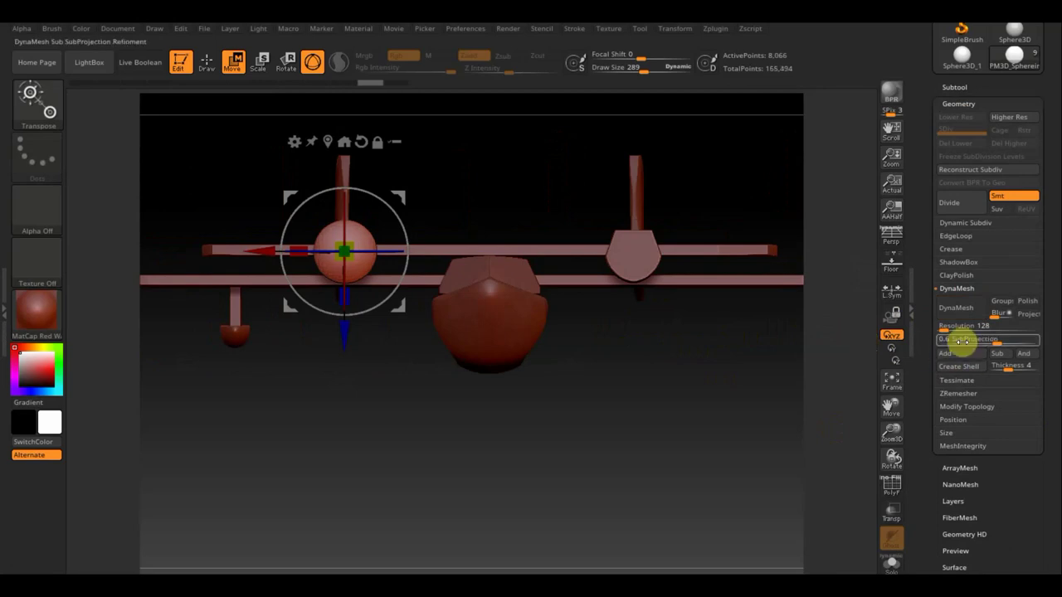
{"action": "left_click_drag", "start_coordinate": [952, 328], "coordinate": [967, 328]}
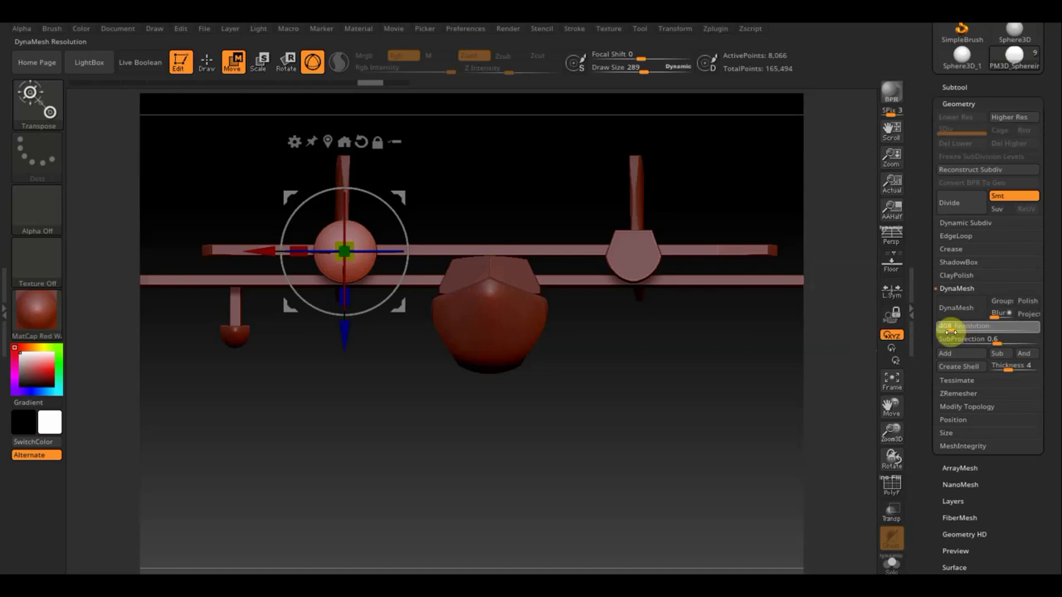
{"action": "left_click", "coordinate": [959, 309]}
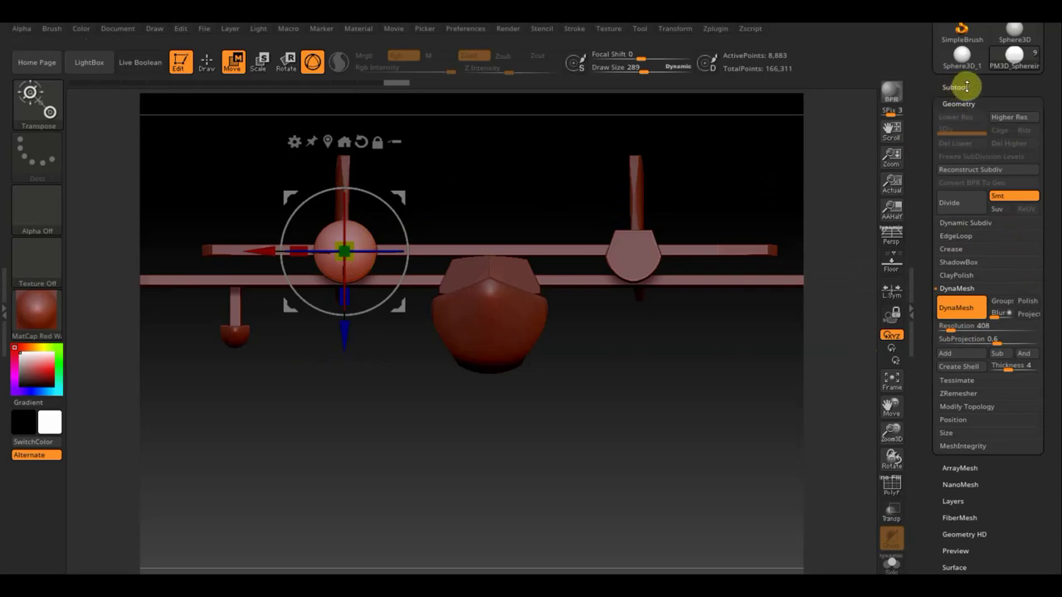
- Duplicate the engine nacelle and turn on Transp/Ghost see-through display
{"action": "left_click_drag", "start_coordinate": [501, 436], "coordinate": [550, 434]}
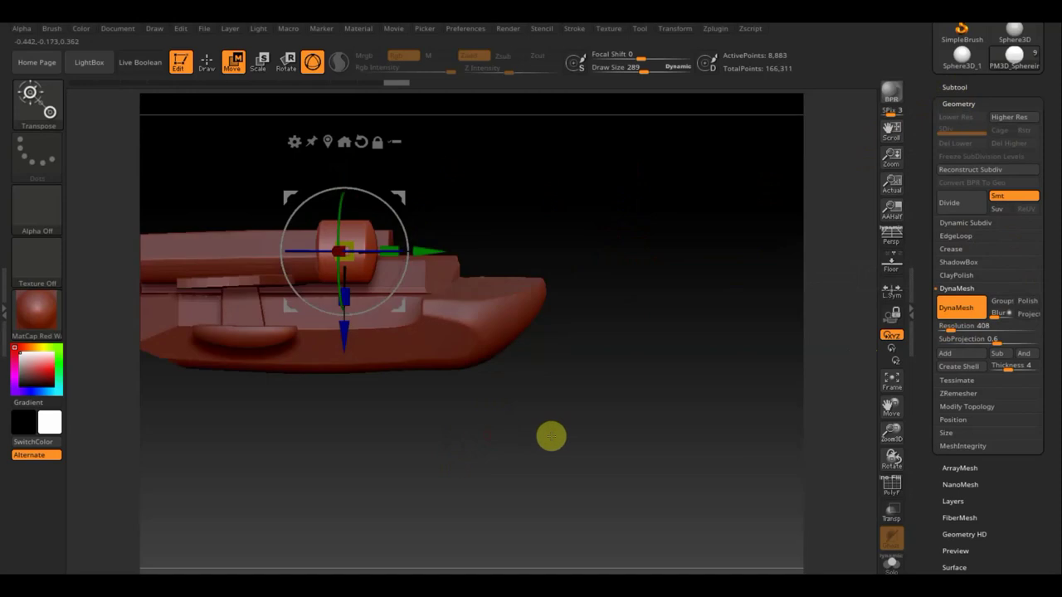
{"action": "left_click_drag", "start_coordinate": [722, 303], "coordinate": [705, 273]}
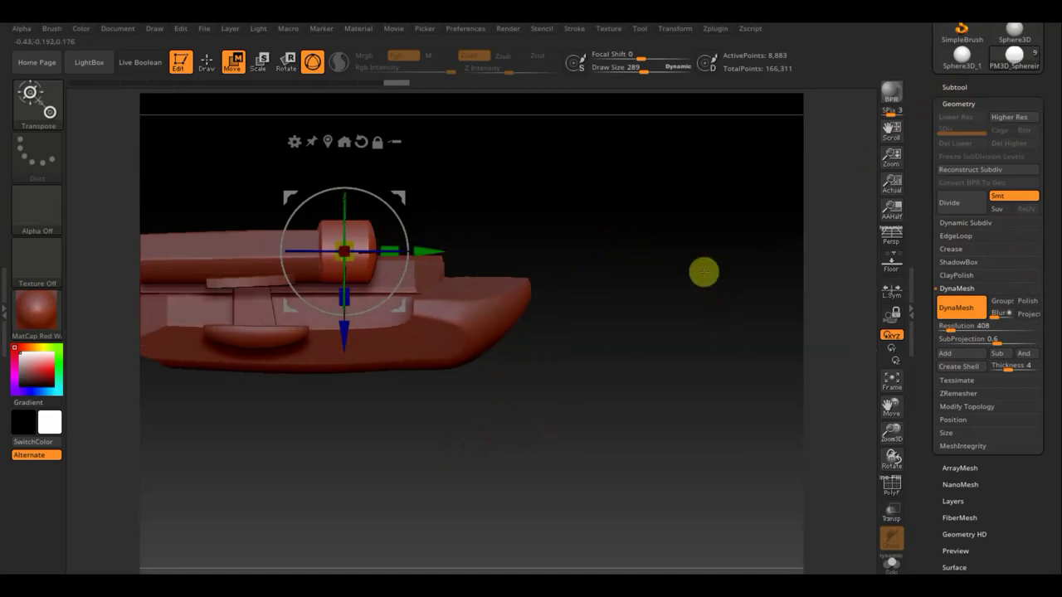
{"action": "left_click", "coordinate": [955, 86]}
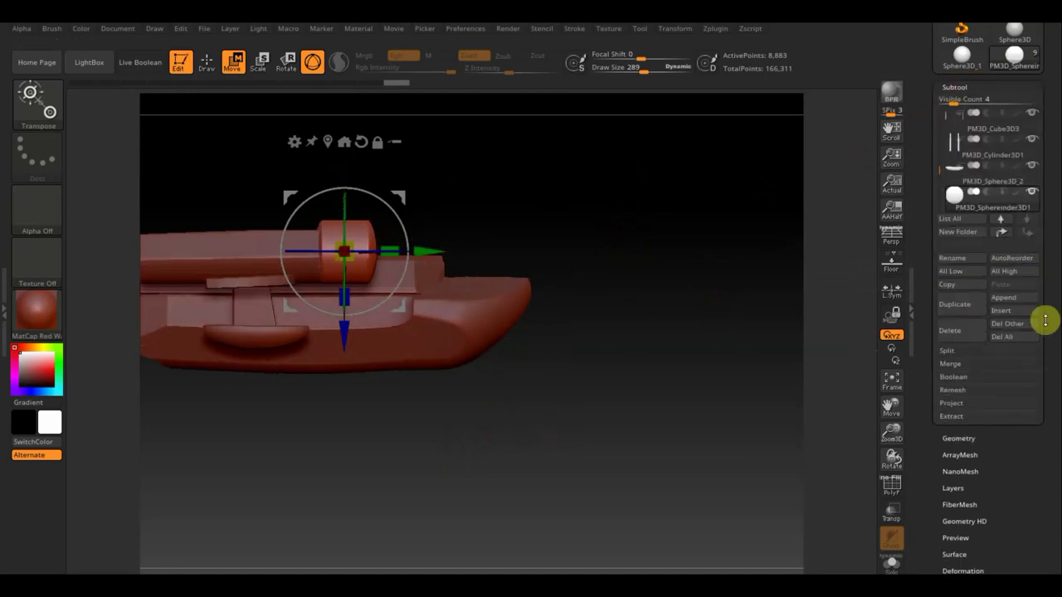
{"action": "left_click", "coordinate": [955, 304]}
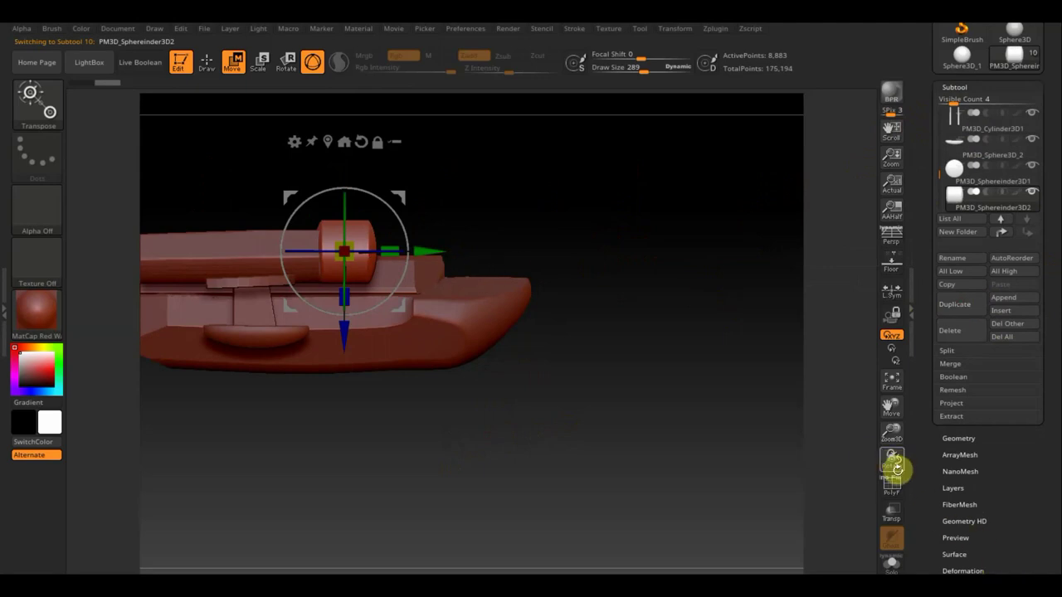
{"action": "left_click", "coordinate": [893, 512]}
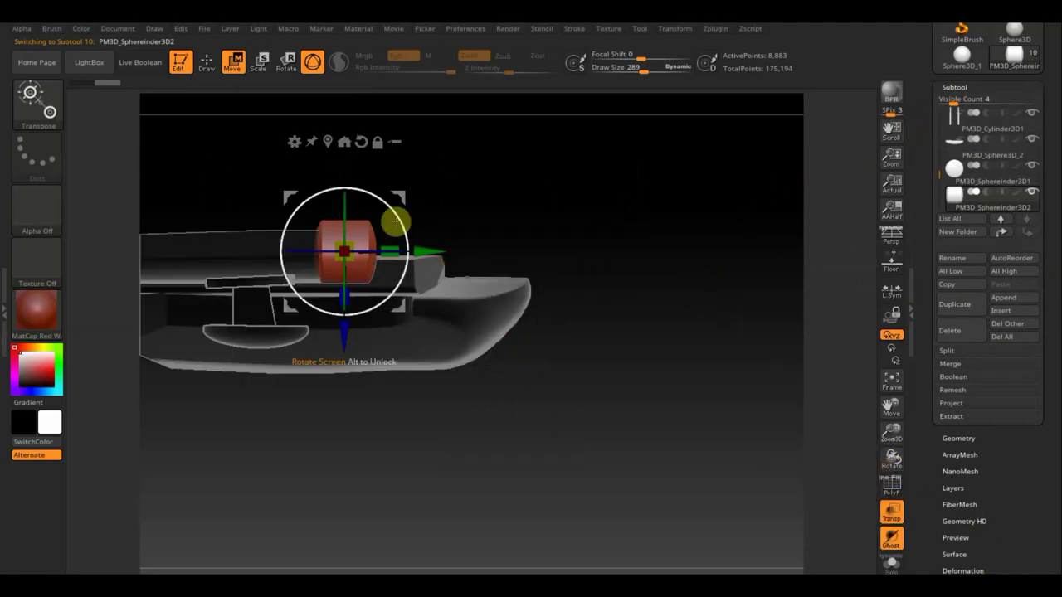
- Move the copy forward and scale it to about 0.72 inside the nacelle front
{"action": "left_click_drag", "start_coordinate": [422, 250], "coordinate": [470, 252]}
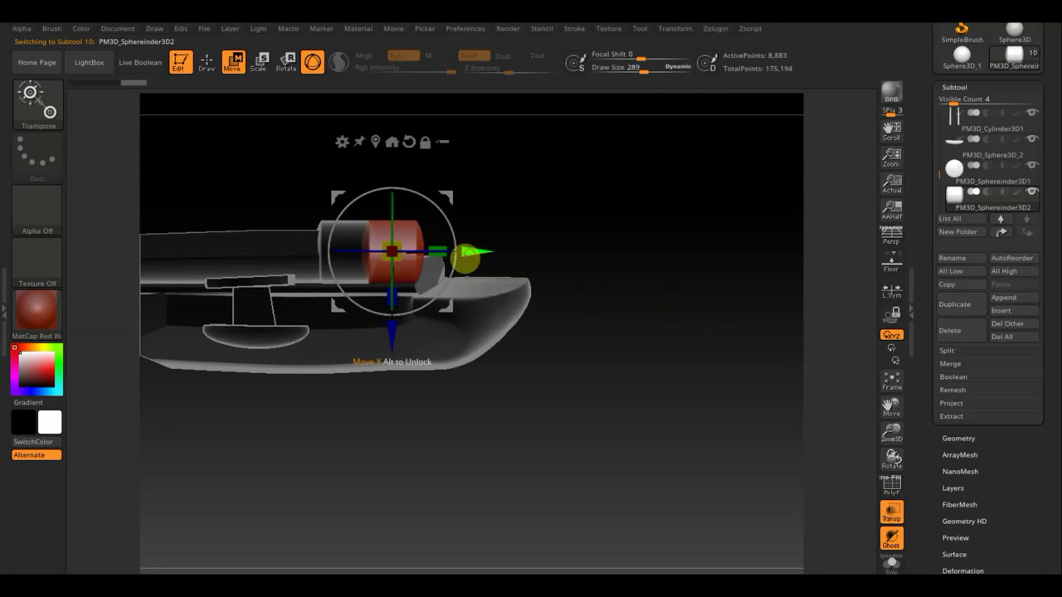
{"action": "mouse_move", "coordinate": [531, 274]}
{"action": "left_mouse_down"}
{"action": "mouse_move", "coordinate": [669, 304]}
{"action": "mouse_move", "coordinate": [648, 304]}
{"action": "mouse_move", "coordinate": [573, 495]}
{"action": "left_mouse_up"}
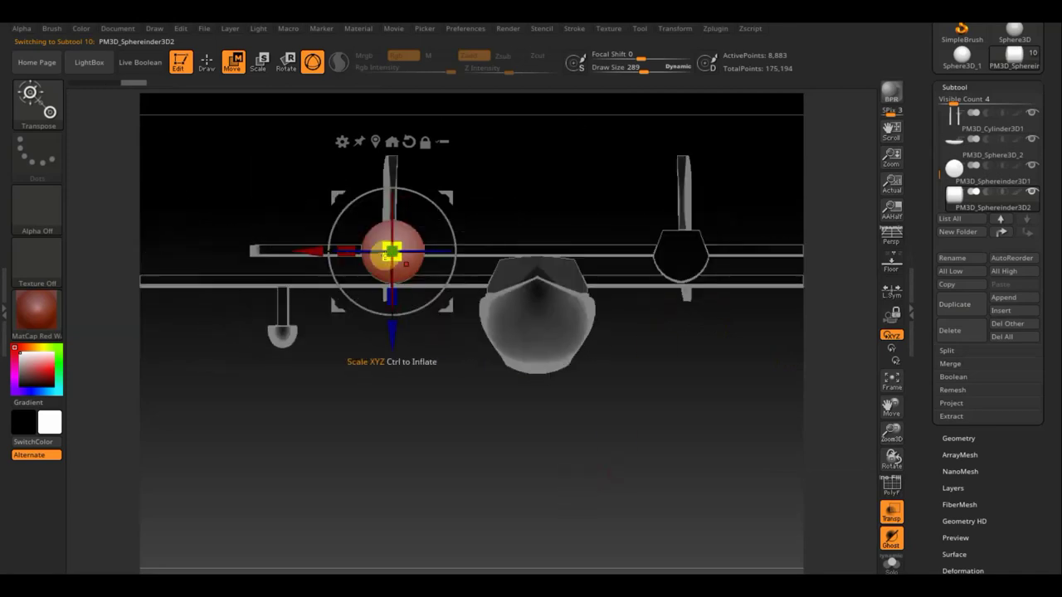
{"action": "left_click_drag", "start_coordinate": [402, 257], "coordinate": [392, 253]}
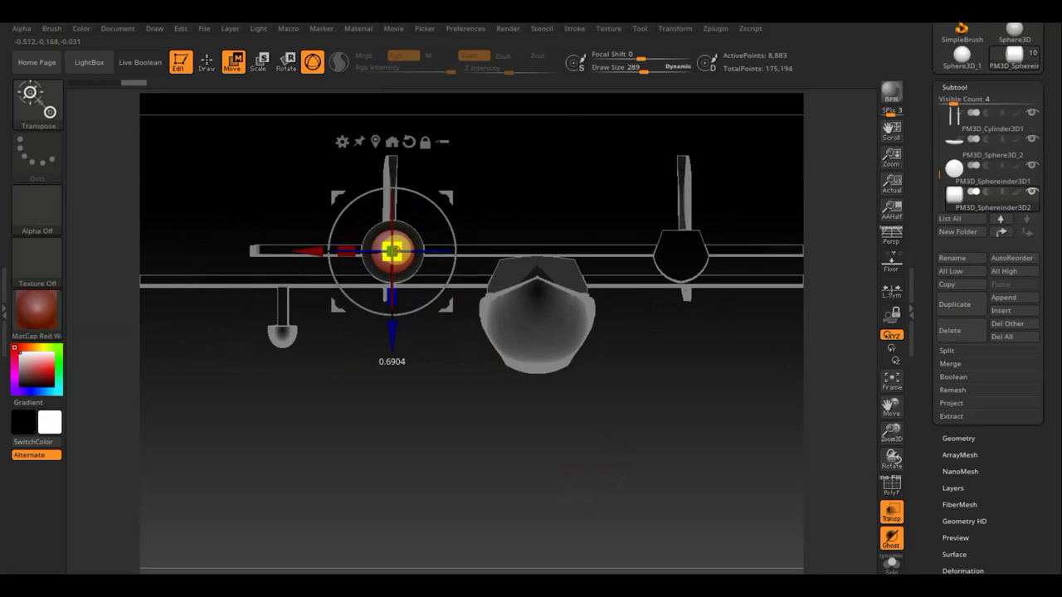
{"action": "left_click_drag", "start_coordinate": [500, 402], "coordinate": [600, 406]}
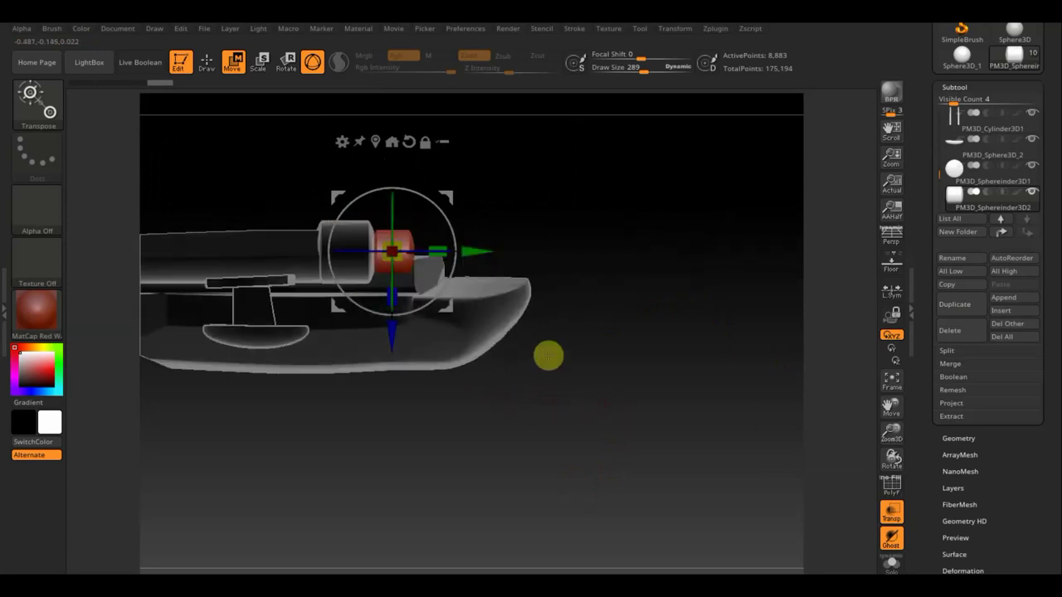
{"action": "left_click_drag", "start_coordinate": [483, 249], "coordinate": [473, 247]}
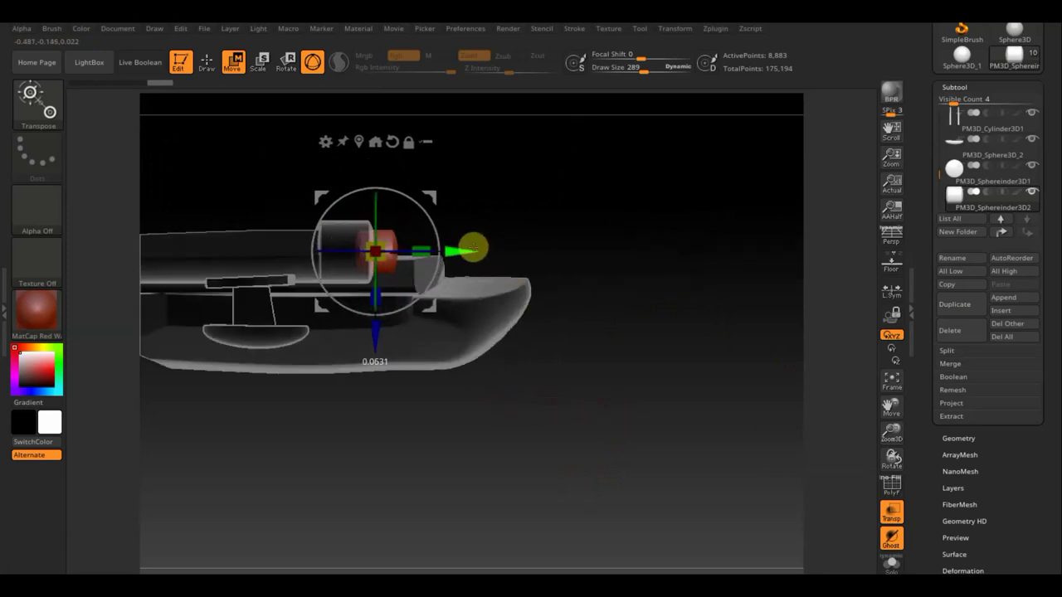
{"action": "mouse_move", "coordinate": [622, 286]}
{"action": "left_mouse_down"}
{"action": "mouse_move", "coordinate": [573, 303]}
{"action": "mouse_move", "coordinate": [571, 292]}
{"action": "left_mouse_up"}
{"action": "left_click_drag", "start_coordinate": [605, 420], "coordinate": [586, 434]}
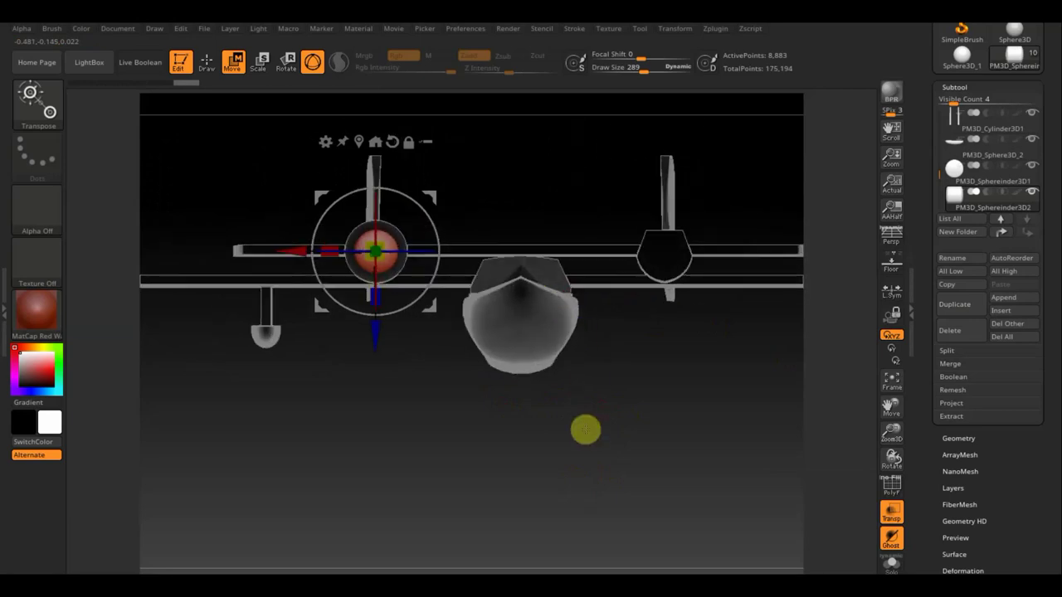
{"action": "mouse_move", "coordinate": [993, 197]}
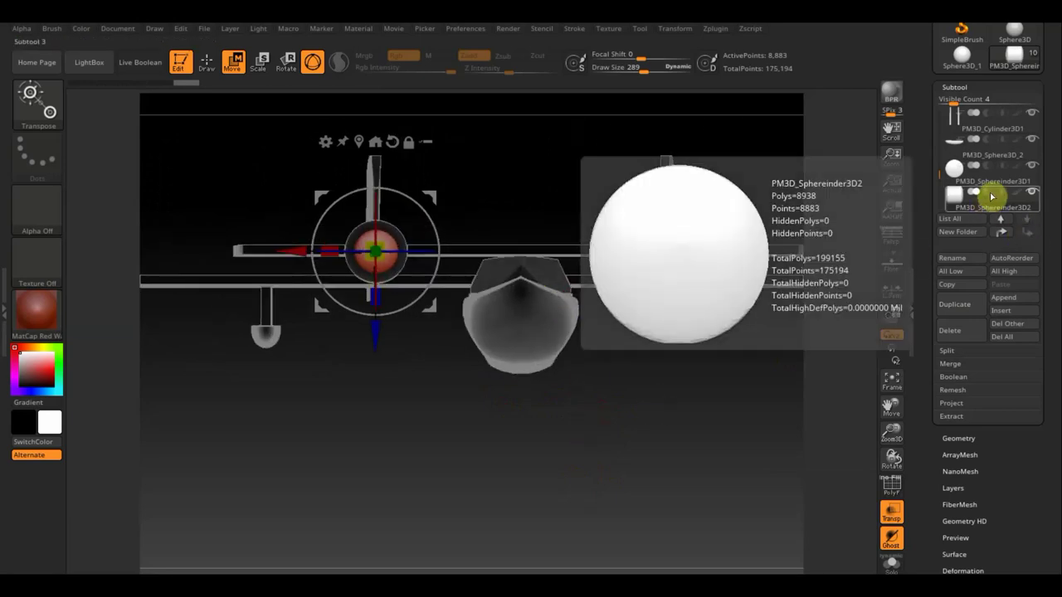
- Select the original PM3D_Sphereinder3D1 subtool and bring up the Merge options
{"action": "left_click", "coordinate": [962, 183]}
{"action": "mouse_move", "coordinate": [975, 180]}
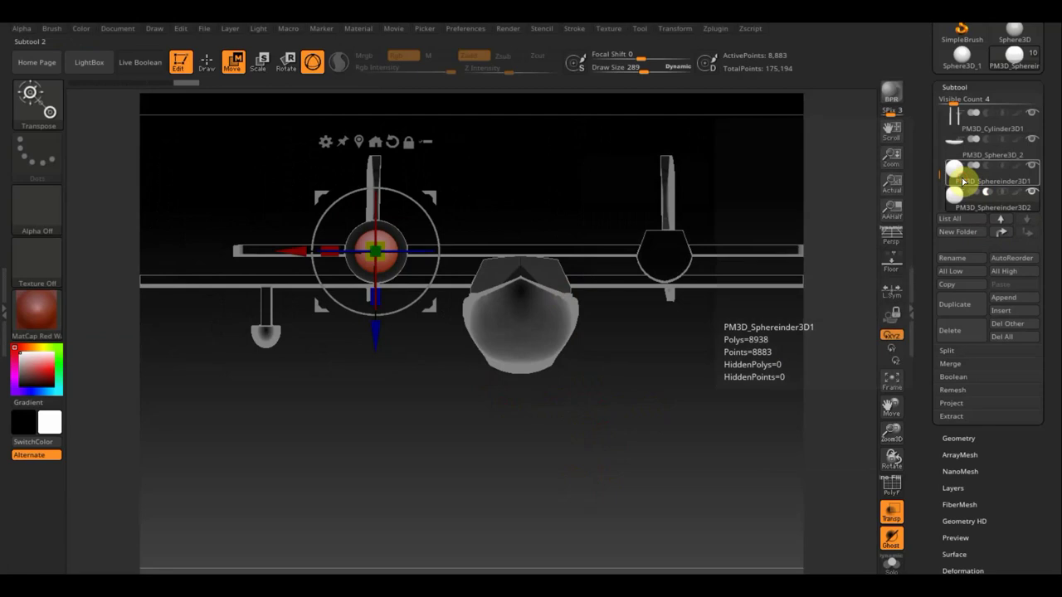
{"action": "left_click", "coordinate": [958, 172]}
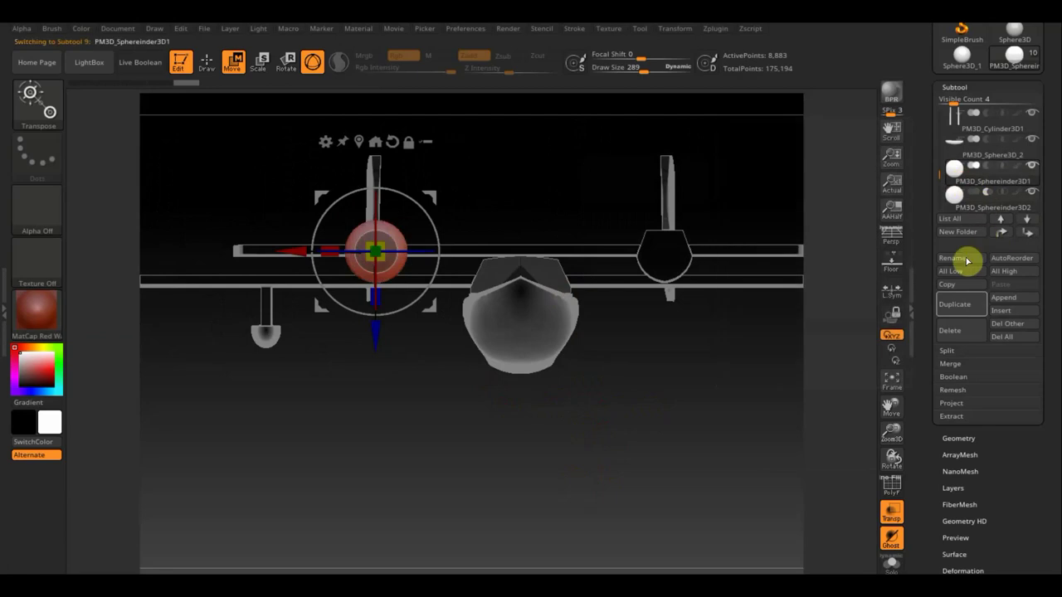
{"action": "left_click", "coordinate": [954, 363]}
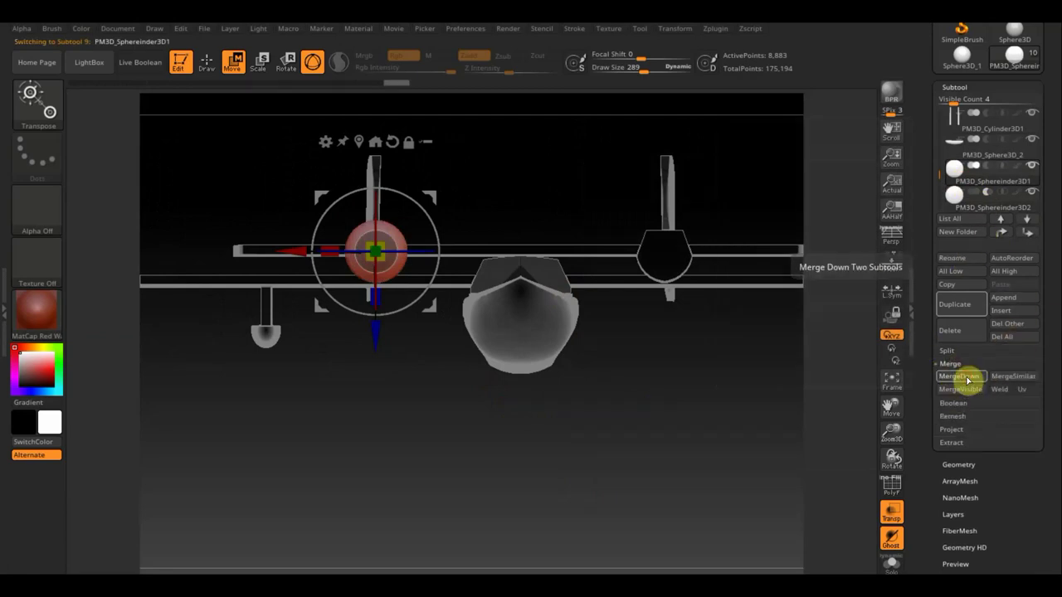
- MergeDown the copy into PM3D_Sphereinder3D1, confirm, and clear the mask
{"action": "left_click", "coordinate": [967, 377]}
{"action": "left_click", "coordinate": [832, 406]}
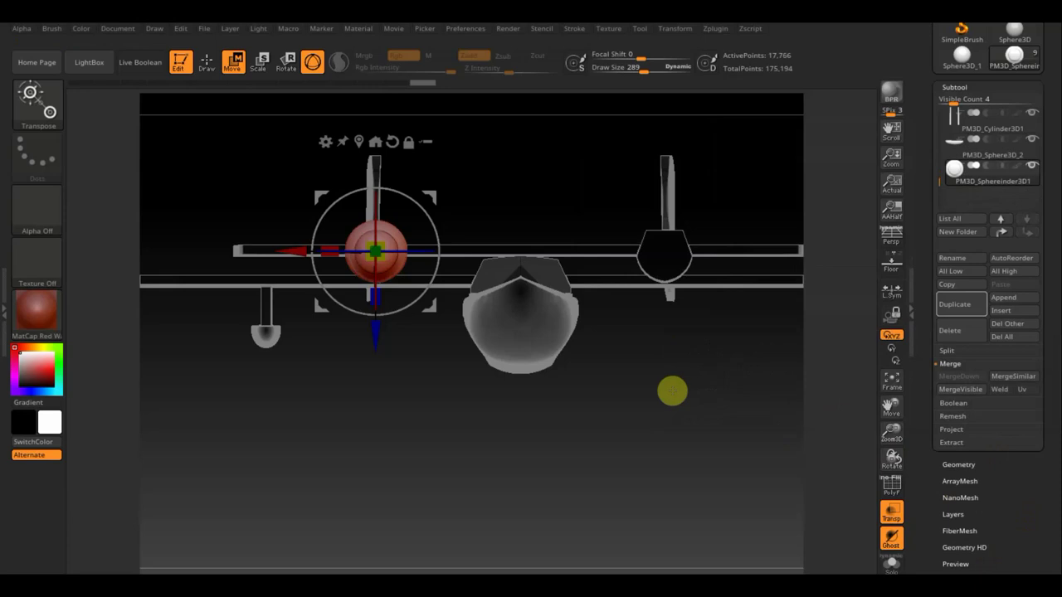
{"action": "left_click_drag", "start_coordinate": [671, 390], "coordinate": [745, 477]}
{"action": "key", "text": "ctrl"}
{"action": "left_click_drag", "start_coordinate": [684, 428], "coordinate": [631, 371], "text": "ctrl+shift"}
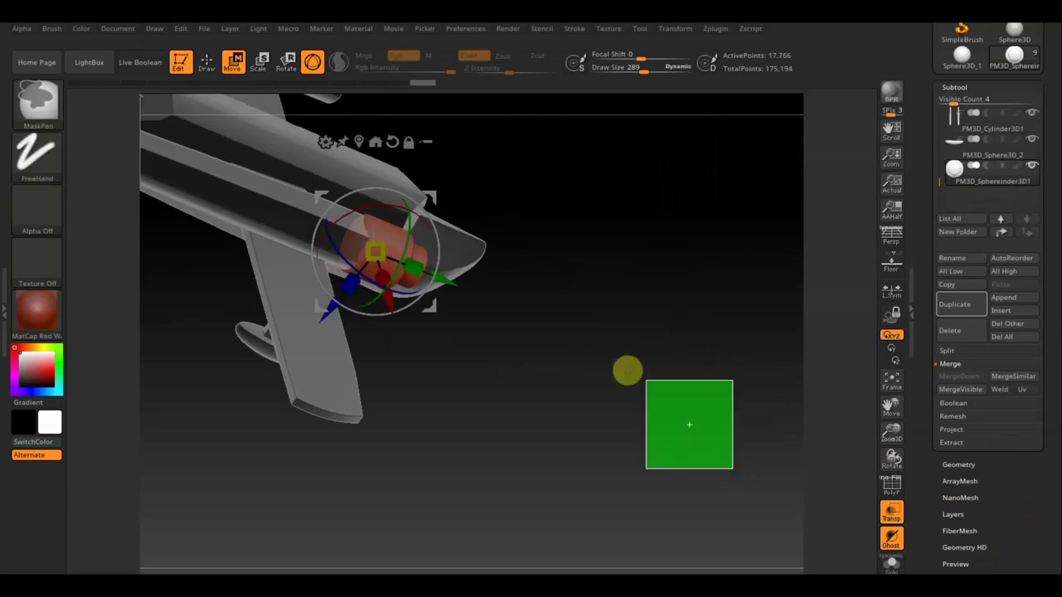
{"action": "left_click_drag", "start_coordinate": [707, 346], "coordinate": [642, 345], "text": "shift"}
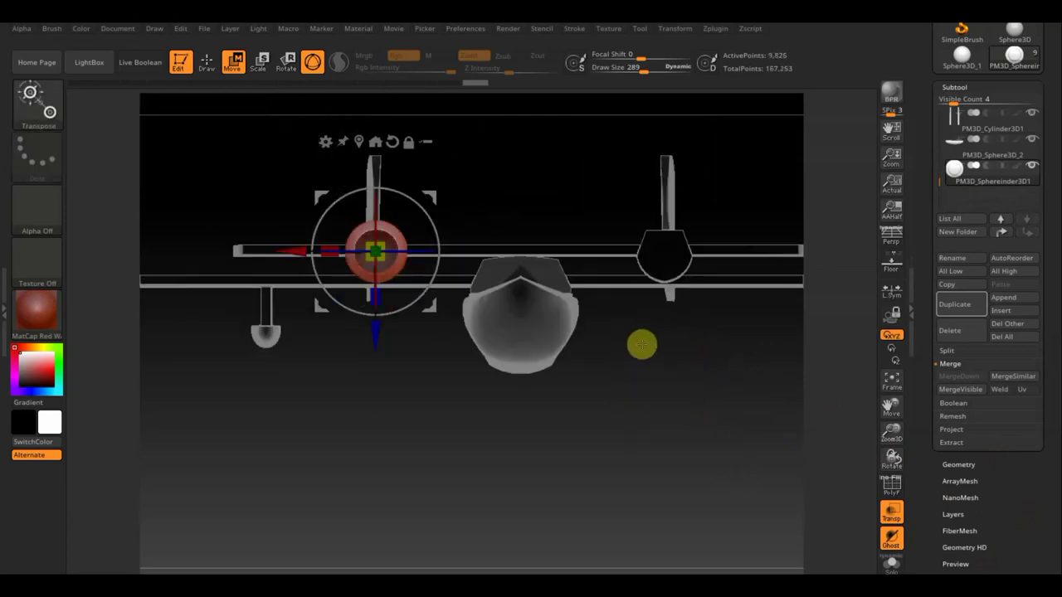
- Choose the Move Elastic brush at Draw Size 45 and turn off see-through display
{"action": "left_click", "coordinate": [205, 59]}
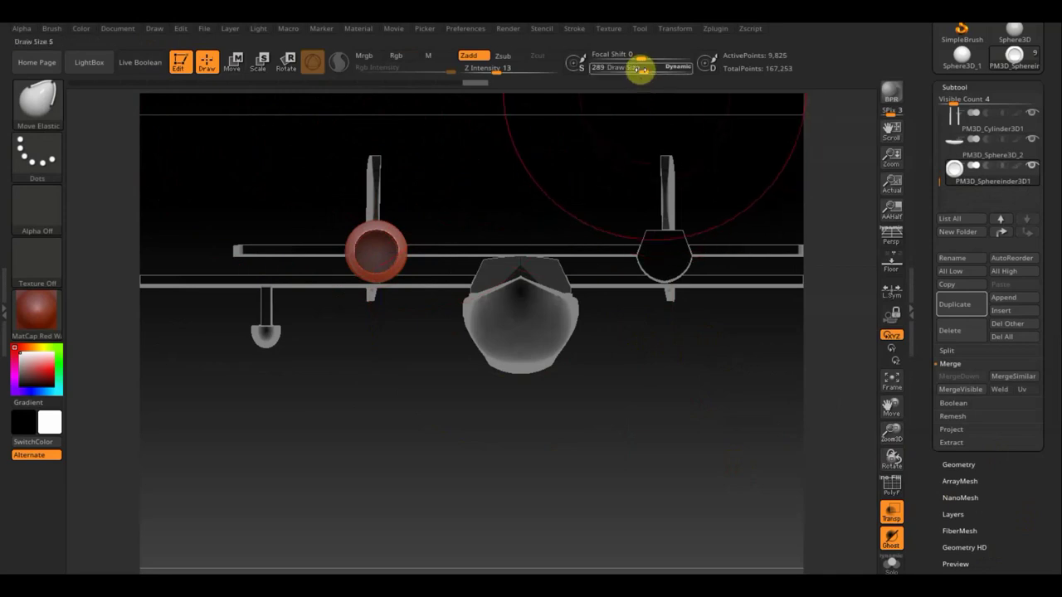
{"action": "left_click_drag", "start_coordinate": [641, 68], "coordinate": [616, 69]}
{"action": "mouse_move", "coordinate": [580, 172]}
{"action": "left_mouse_down"}
{"action": "mouse_move", "coordinate": [589, 191]}
{"action": "mouse_move", "coordinate": [611, 188]}
{"action": "mouse_move", "coordinate": [583, 199]}
{"action": "left_mouse_up"}
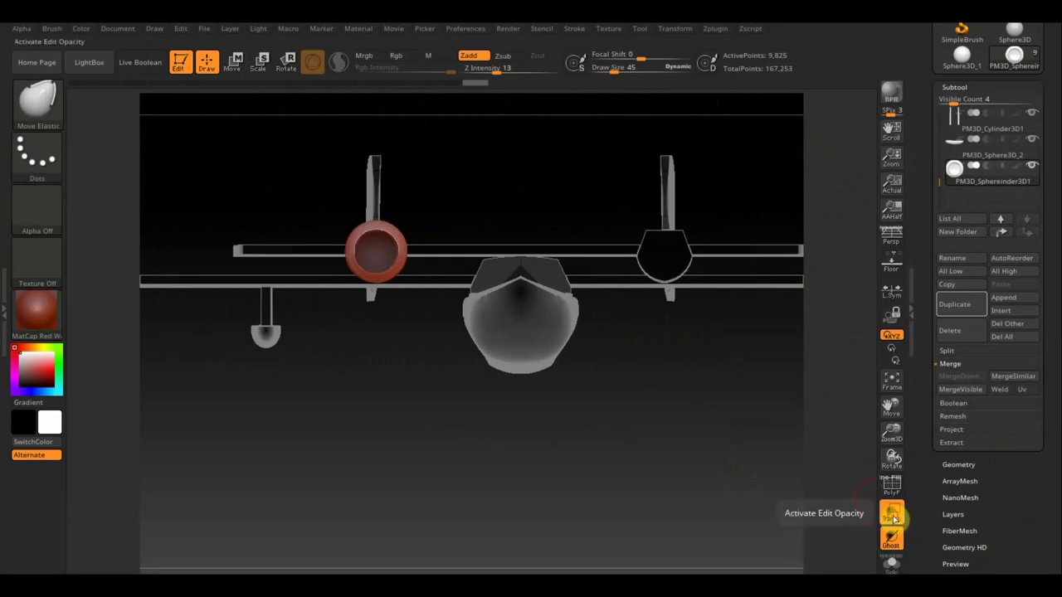
{"action": "left_click", "coordinate": [888, 517]}
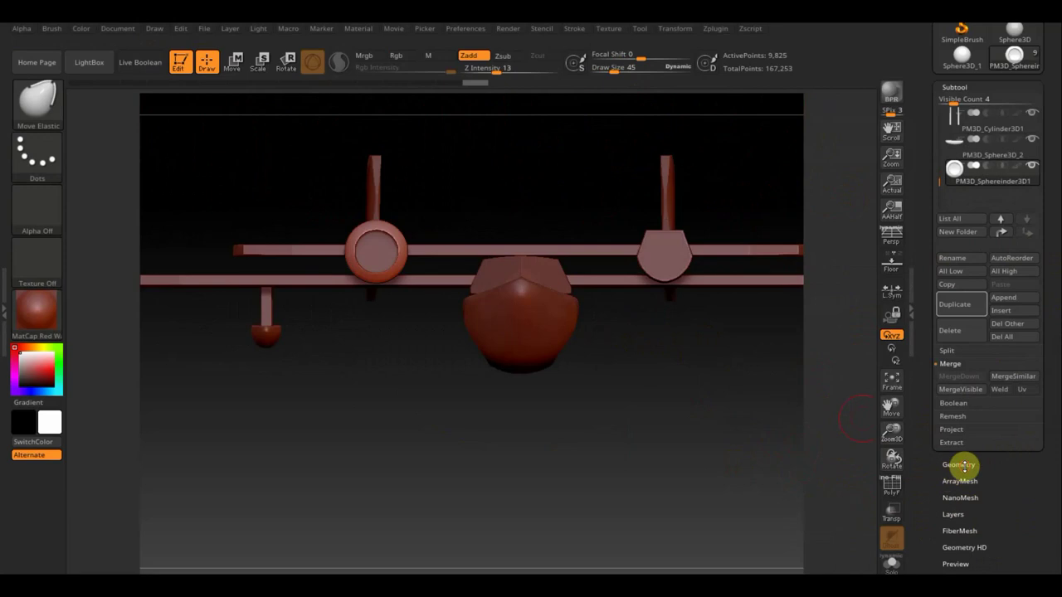
- Mirror And Weld the left engine nacelle onto the right side
{"action": "left_click", "coordinate": [960, 464]}
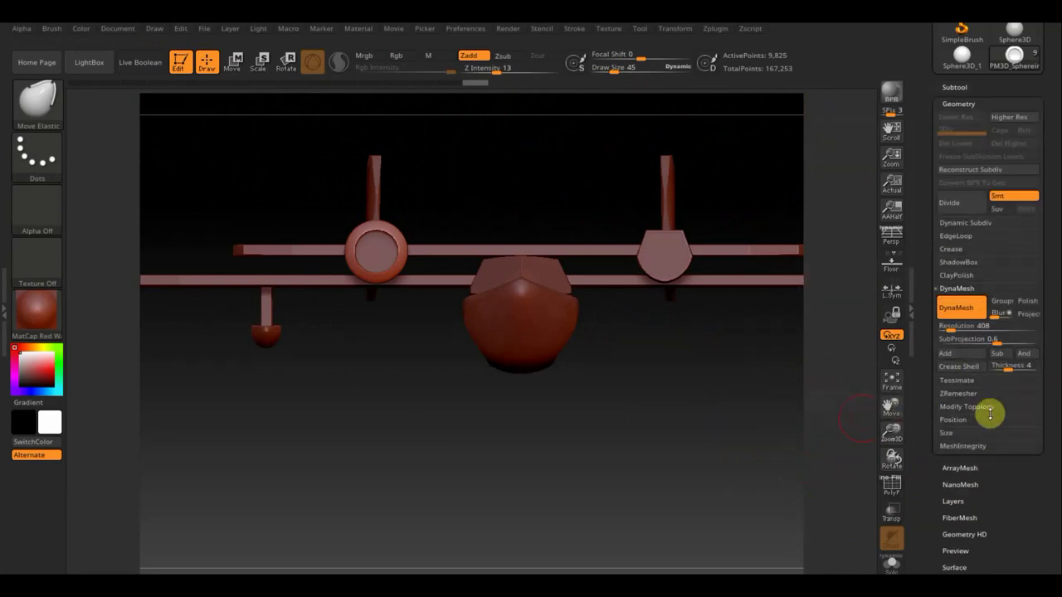
{"action": "left_click", "coordinate": [981, 407]}
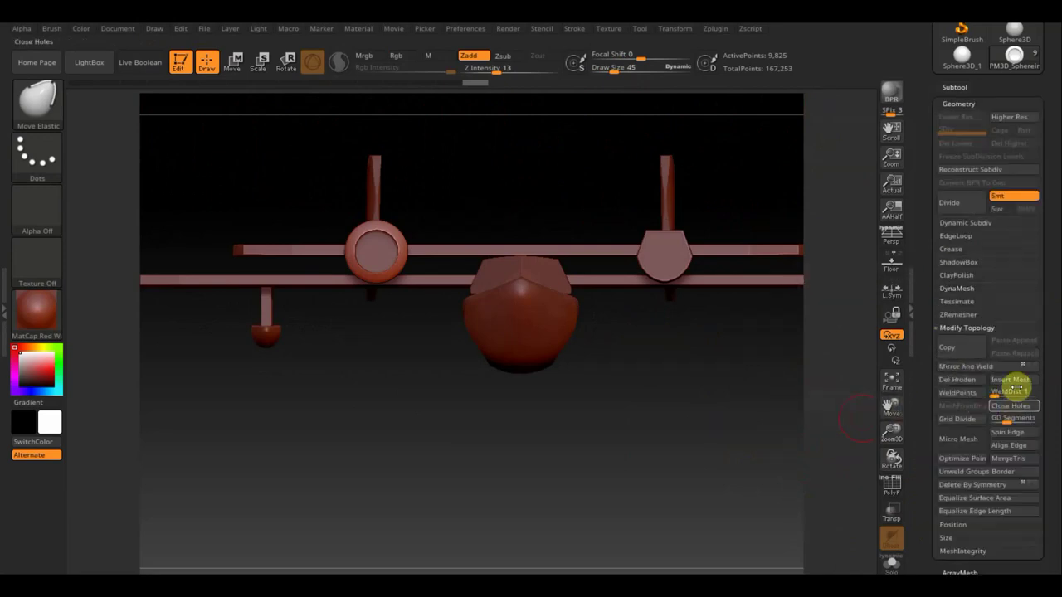
{"action": "left_click", "coordinate": [982, 367]}
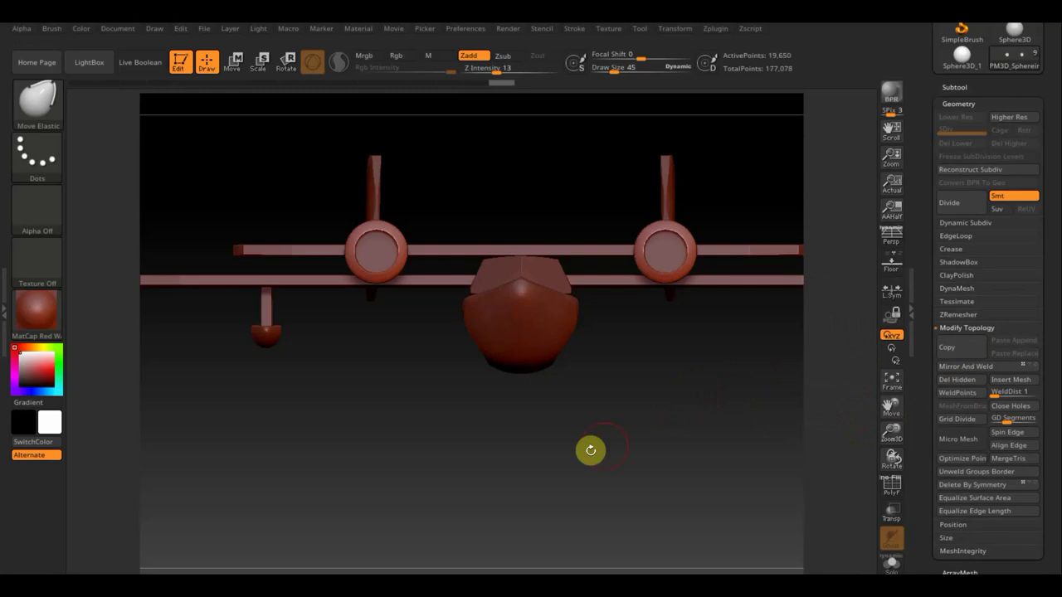
{"action": "left_click_drag", "start_coordinate": [561, 373], "coordinate": [607, 389]}
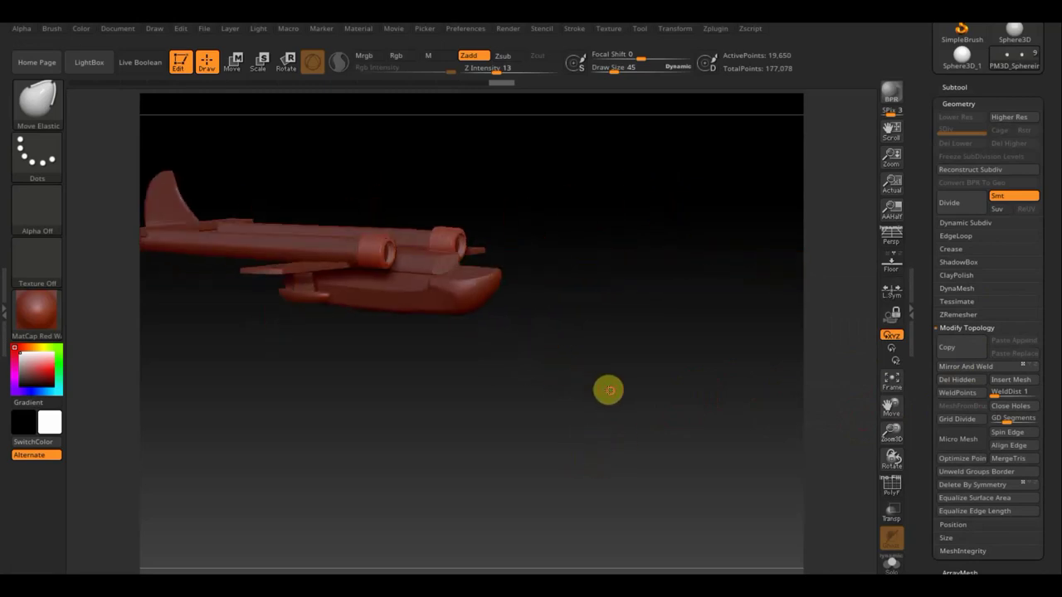
- Orbit to an exact top view and turn on Spotlight to show the blueprint sheet
{"action": "mouse_move", "coordinate": [514, 367]}
{"action": "left_mouse_down"}
{"action": "mouse_move", "coordinate": [647, 418]}
{"action": "mouse_move", "coordinate": [628, 445]}
{"action": "mouse_move", "coordinate": [661, 484]}
{"action": "mouse_move", "coordinate": [621, 431]}
{"action": "mouse_move", "coordinate": [564, 441]}
{"action": "mouse_move", "coordinate": [600, 443]}
{"action": "mouse_move", "coordinate": [672, 415]}
{"action": "mouse_move", "coordinate": [616, 498]}
{"action": "left_mouse_up"}
{"action": "mouse_move", "coordinate": [673, 460]}
{"action": "left_mouse_down", "text": "shift"}
{"action": "mouse_move", "coordinate": [689, 512]}
{"action": "mouse_move", "coordinate": [735, 483]}
{"action": "mouse_move", "coordinate": [730, 496]}
{"action": "mouse_move", "coordinate": [721, 441]}
{"action": "mouse_move", "coordinate": [614, 550]}
{"action": "mouse_move", "coordinate": [609, 465]}
{"action": "mouse_move", "coordinate": [626, 487]}
{"action": "mouse_move", "coordinate": [637, 443]}
{"action": "left_mouse_up", "text": "shift"}
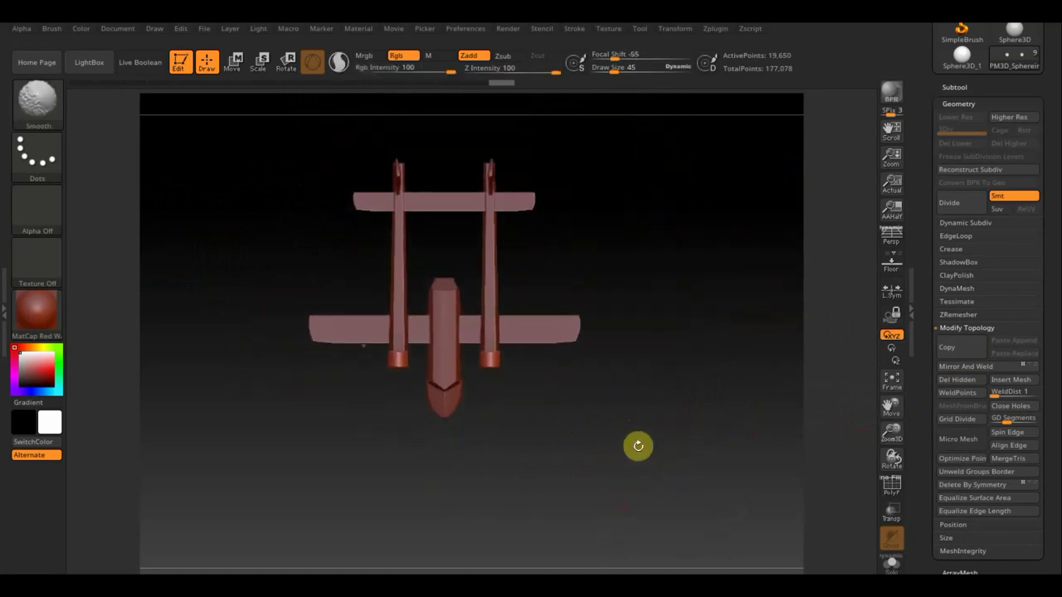
{"action": "key", "text": "shift+z"}
{"action": "key", "text": "z"}
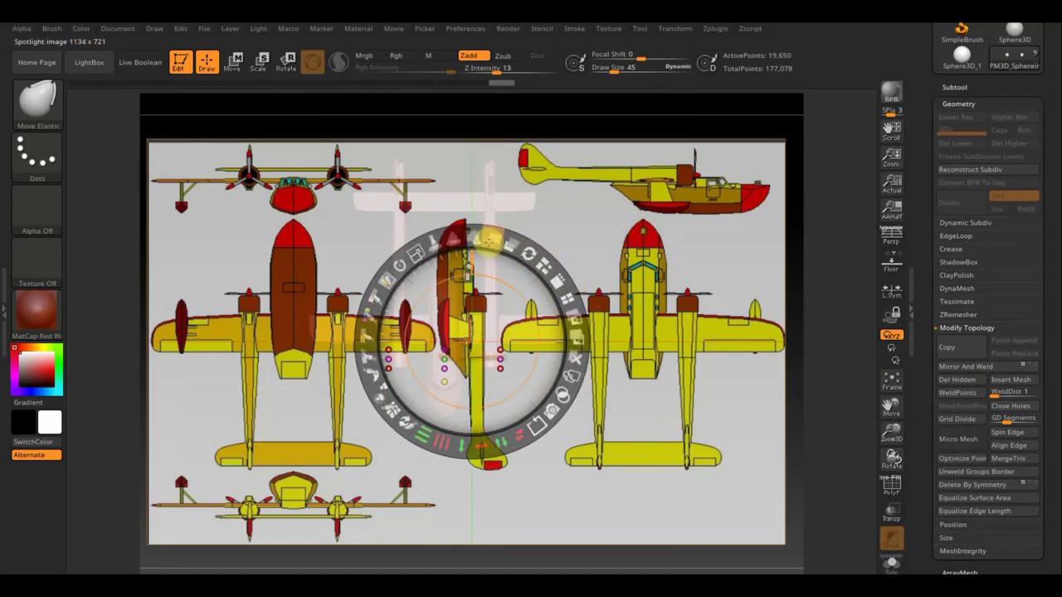
- Rotate, scale and position the blueprint so its top-view plane sits under the model
{"action": "left_click_drag", "start_coordinate": [554, 304], "coordinate": [500, 262]}
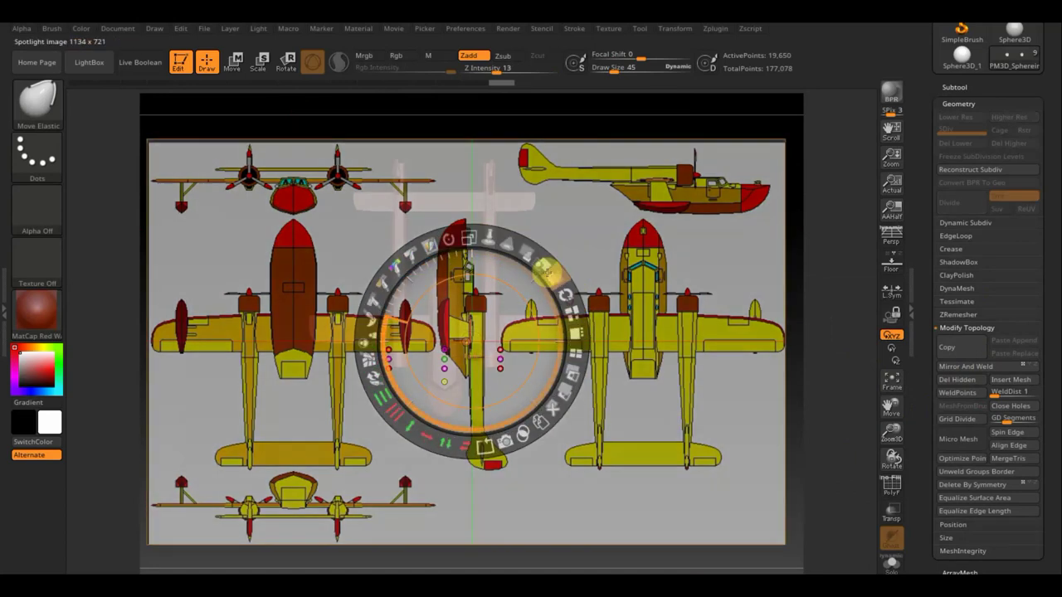
{"action": "key", "text": "z"}
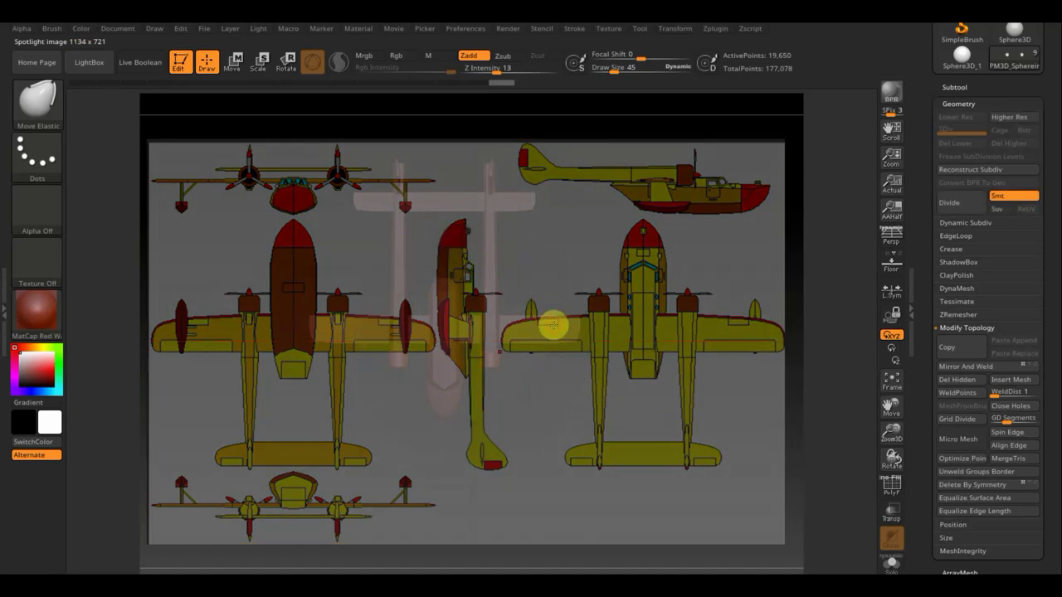
{"action": "mouse_move", "coordinate": [543, 334]}
{"action": "left_mouse_down"}
{"action": "mouse_move", "coordinate": [422, 317]}
{"action": "mouse_move", "coordinate": [394, 401]}
{"action": "left_mouse_up"}
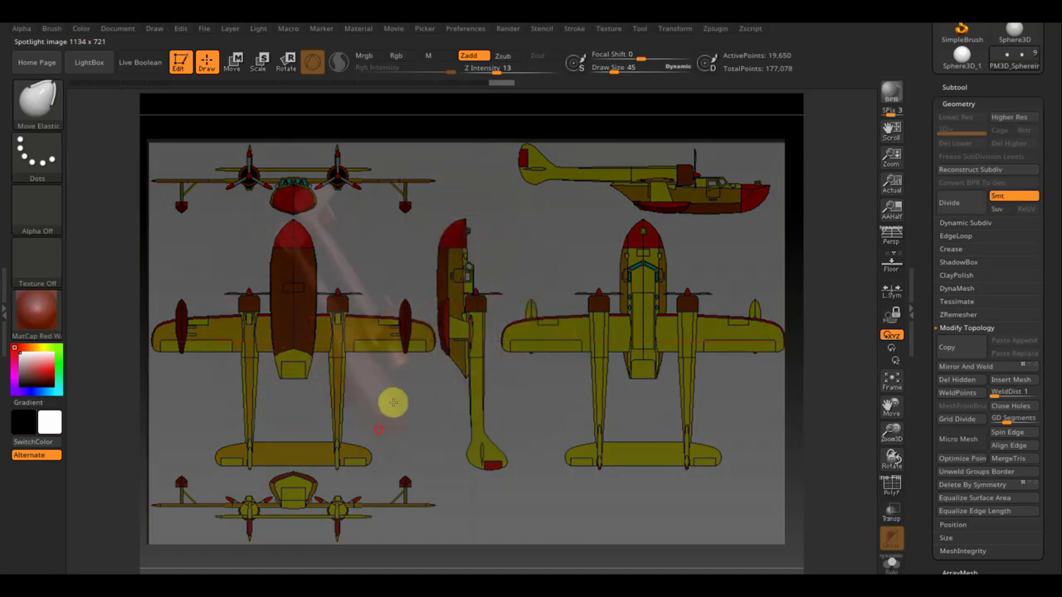
{"action": "mouse_move", "coordinate": [526, 335]}
{"action": "left_mouse_down"}
{"action": "mouse_move", "coordinate": [498, 462]}
{"action": "mouse_move", "coordinate": [540, 327]}
{"action": "mouse_move", "coordinate": [481, 304]}
{"action": "mouse_move", "coordinate": [564, 308]}
{"action": "mouse_move", "coordinate": [559, 258]}
{"action": "mouse_move", "coordinate": [519, 211]}
{"action": "mouse_move", "coordinate": [552, 264]}
{"action": "left_mouse_up"}
{"action": "mouse_move", "coordinate": [592, 232]}
{"action": "left_mouse_down"}
{"action": "mouse_move", "coordinate": [600, 256]}
{"action": "mouse_move", "coordinate": [539, 301]}
{"action": "mouse_move", "coordinate": [818, 233]}
{"action": "left_mouse_up"}
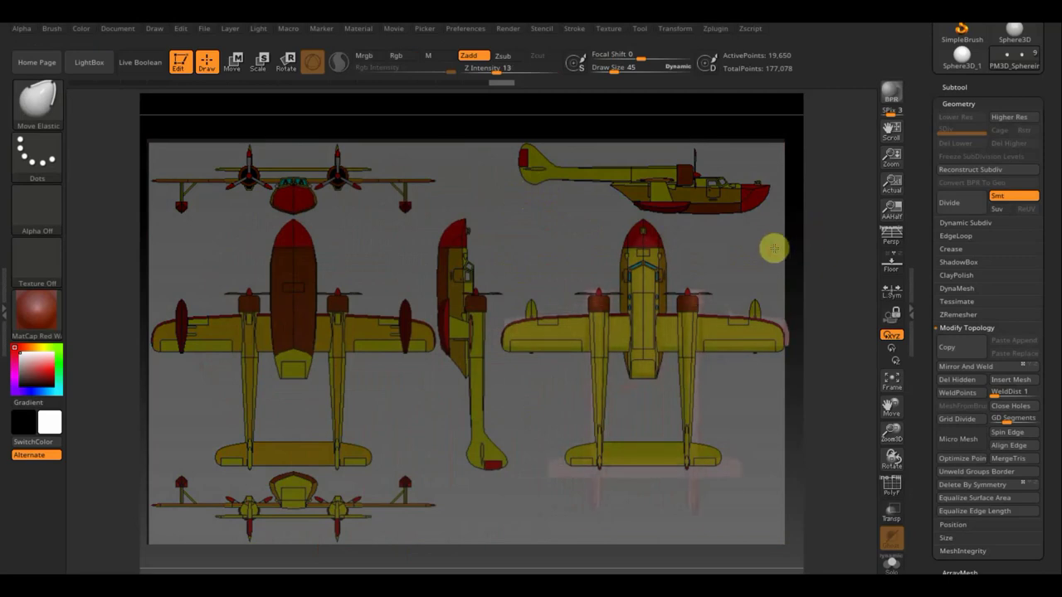
{"action": "mouse_move", "coordinate": [773, 246]}
{"action": "left_mouse_down"}
{"action": "mouse_move", "coordinate": [777, 254]}
{"action": "mouse_move", "coordinate": [752, 232]}
{"action": "mouse_move", "coordinate": [771, 244]}
{"action": "mouse_move", "coordinate": [760, 244]}
{"action": "left_mouse_up"}
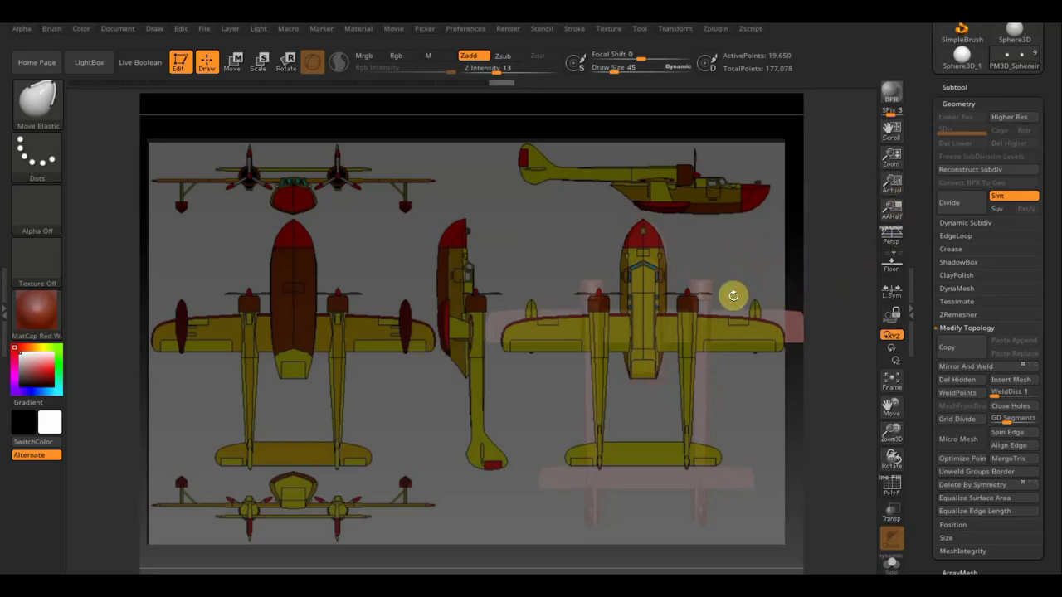
- Fade the reference image further and close the Spotlight dial
{"action": "key", "text": "z"}
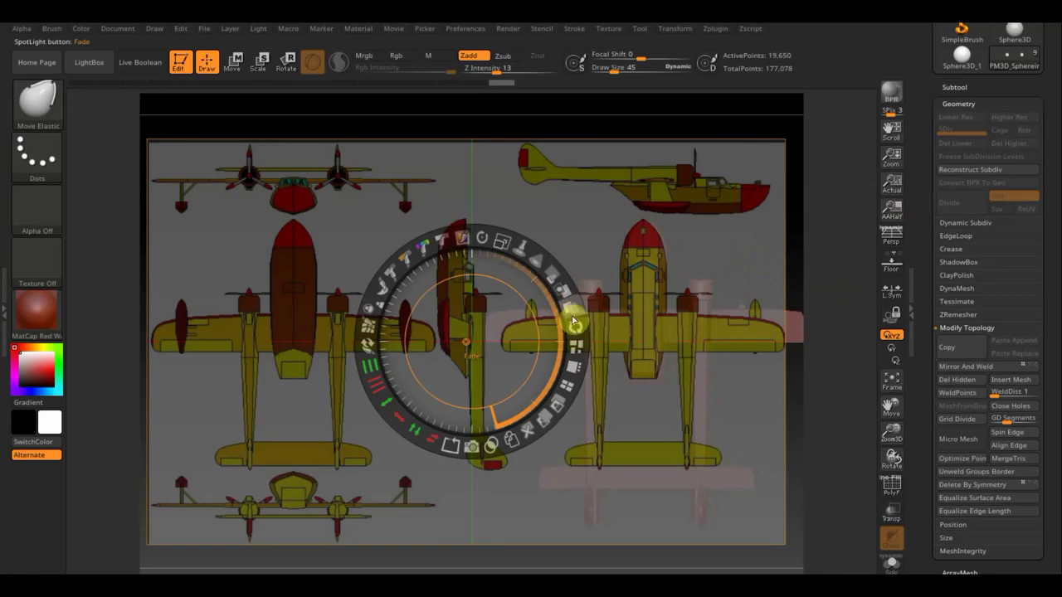
{"action": "mouse_move", "coordinate": [573, 309]}
{"action": "left_mouse_down"}
{"action": "mouse_move", "coordinate": [561, 289]}
{"action": "mouse_move", "coordinate": [595, 295]}
{"action": "left_mouse_up"}
{"action": "key", "text": "z"}
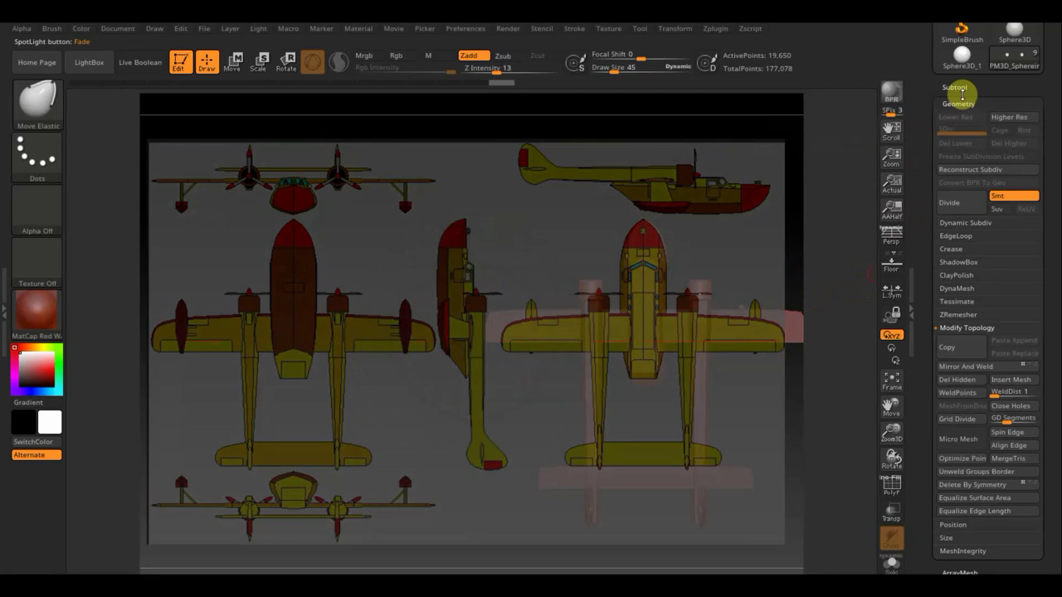
{"action": "key", "text": "n"}
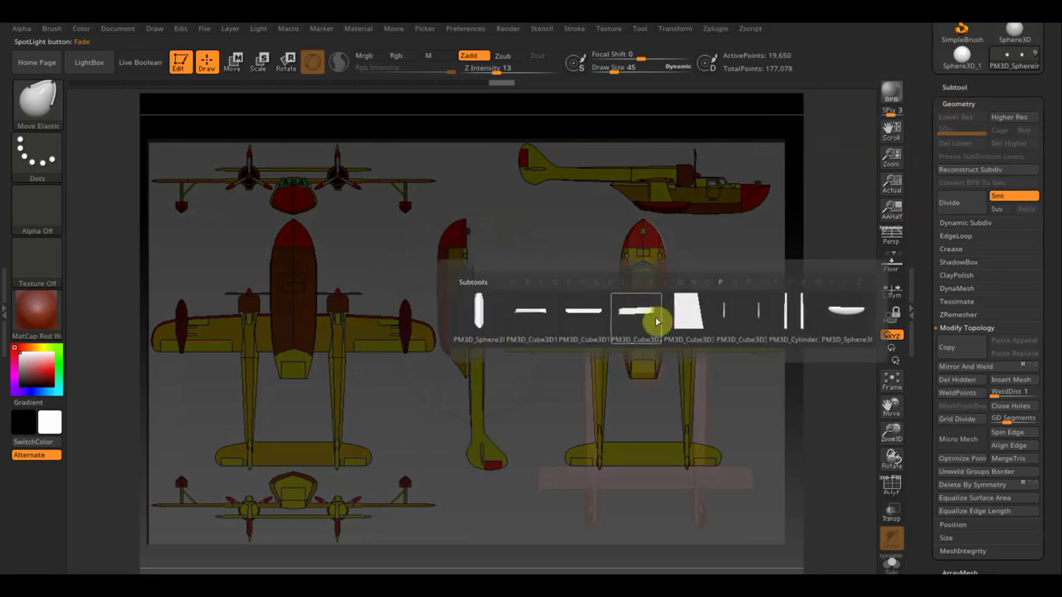
{"action": "left_click", "coordinate": [531, 326]}
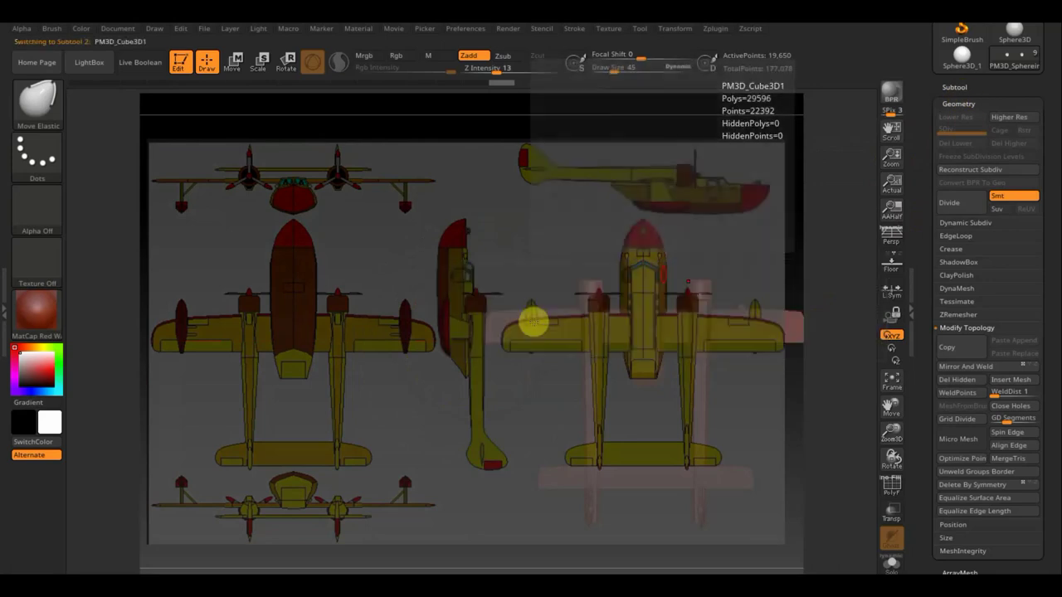
{"action": "left_click", "coordinate": [235, 60]}
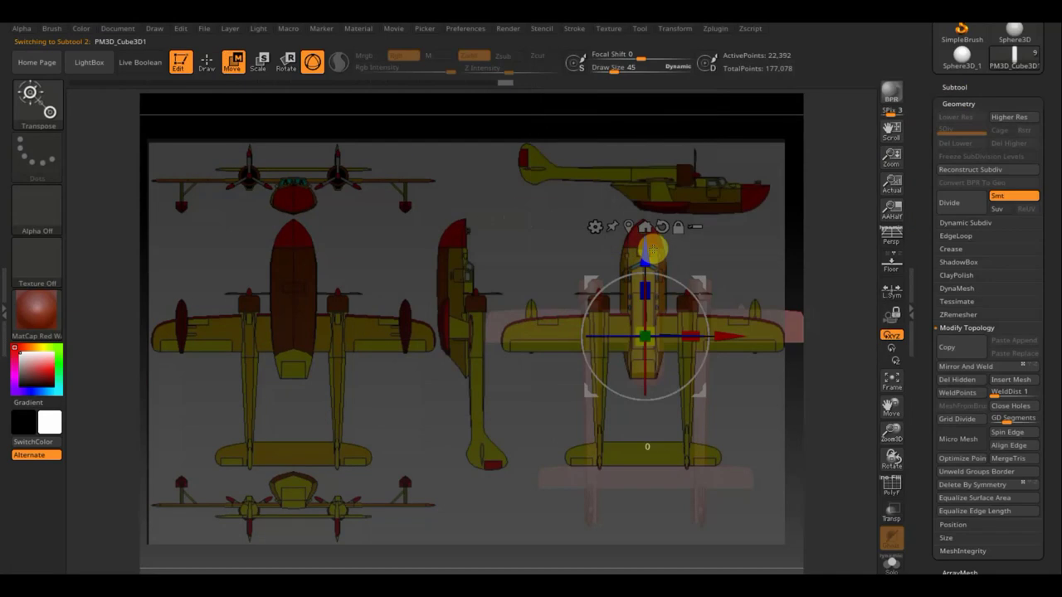
{"action": "mouse_move", "coordinate": [652, 247]}
{"action": "left_mouse_down"}
{"action": "mouse_move", "coordinate": [652, 199]}
{"action": "mouse_move", "coordinate": [652, 214]}
{"action": "left_mouse_up"}
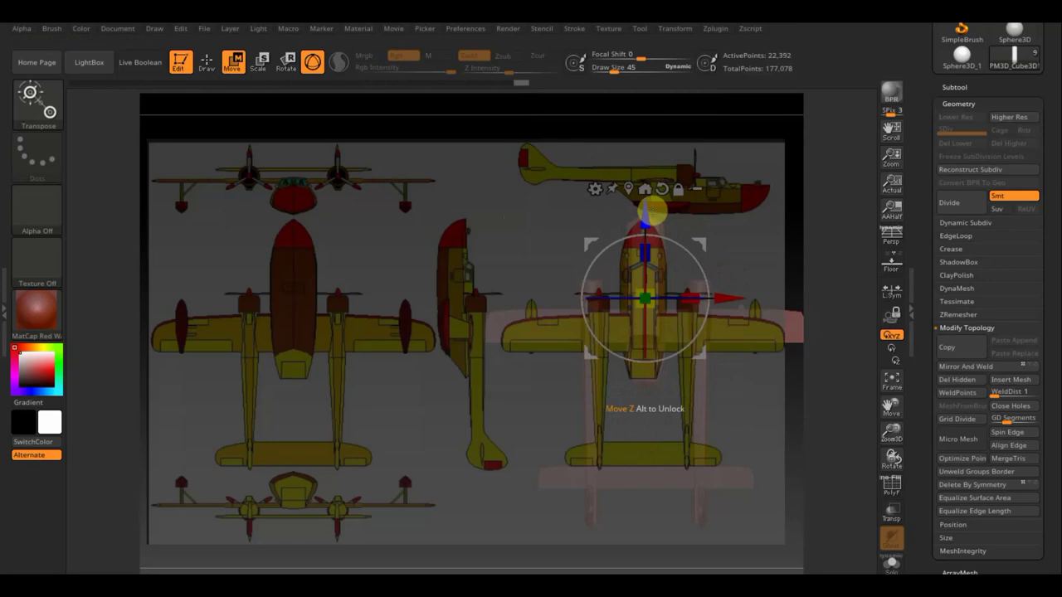
{"action": "key", "text": "ctrl+z"}
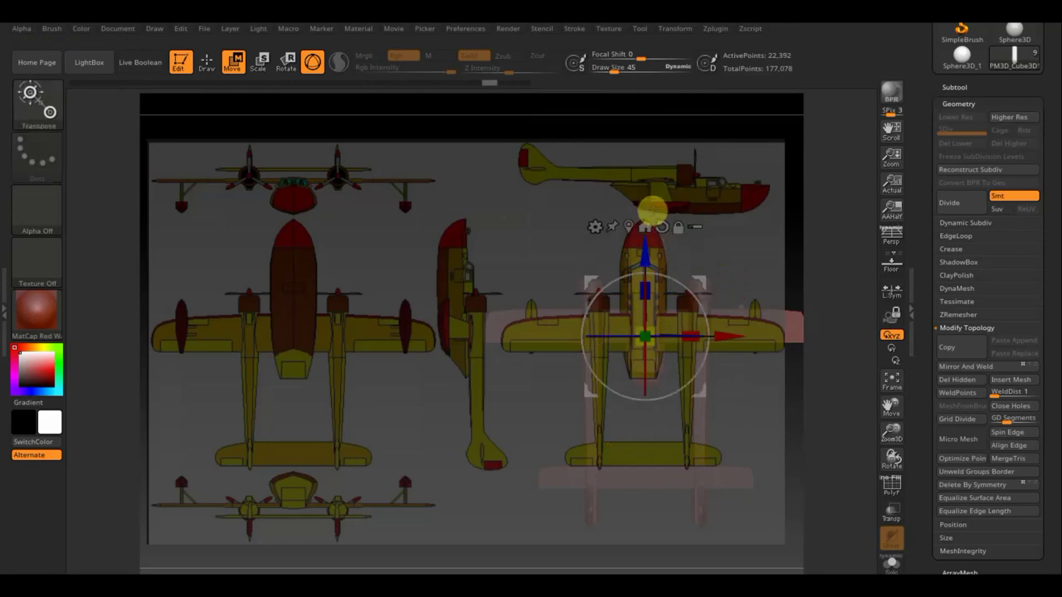
{"action": "key", "text": "n"}
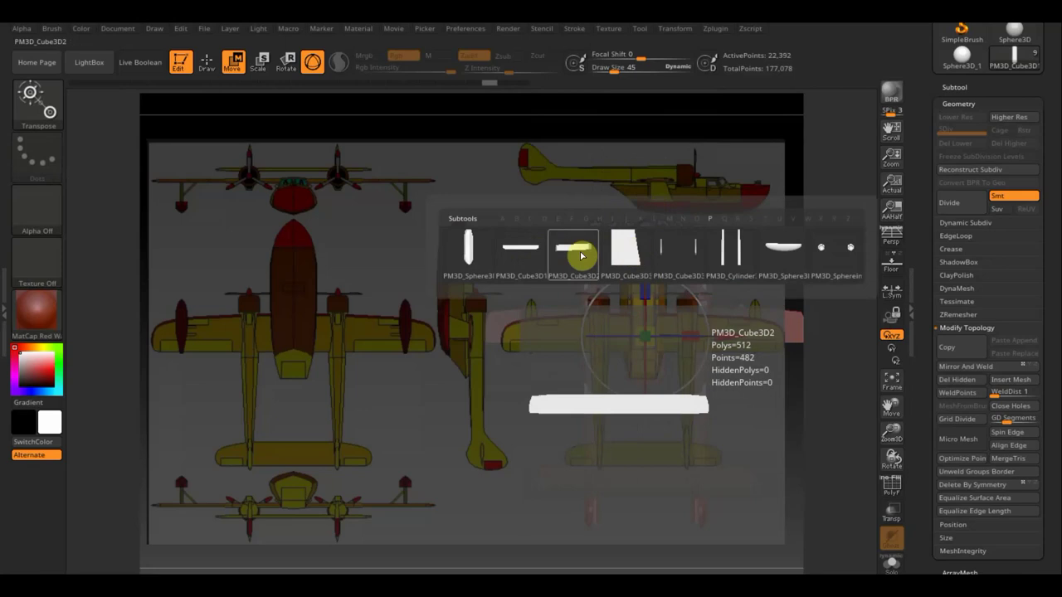
- Select PM3D_Cylinder3D1, slide the floats onto the blueprint floats, and save with Ctrl+S
{"action": "left_click", "coordinate": [721, 249]}
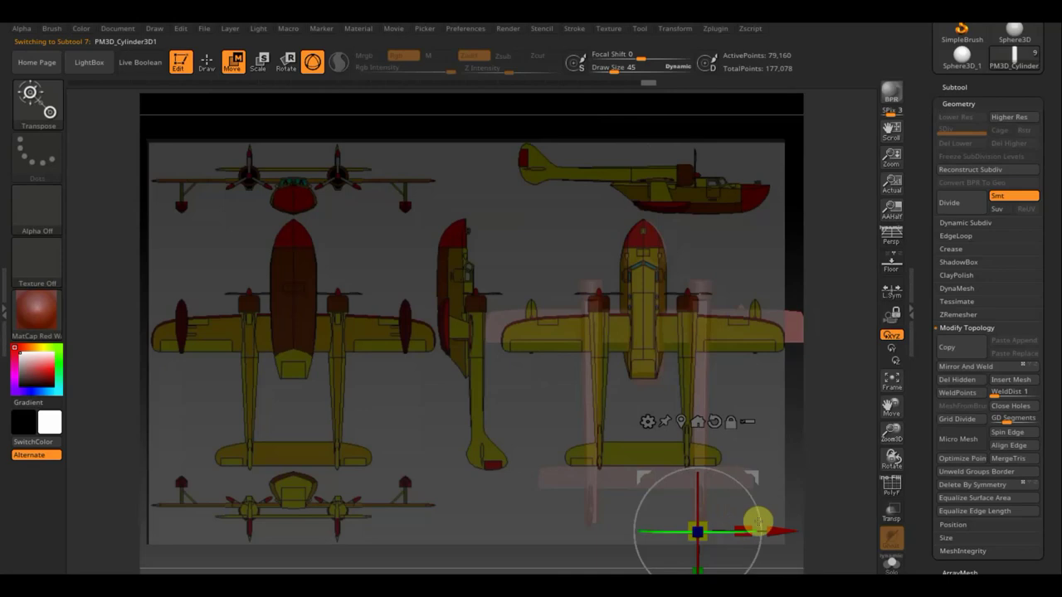
{"action": "left_click_drag", "start_coordinate": [788, 529], "coordinate": [779, 530]}
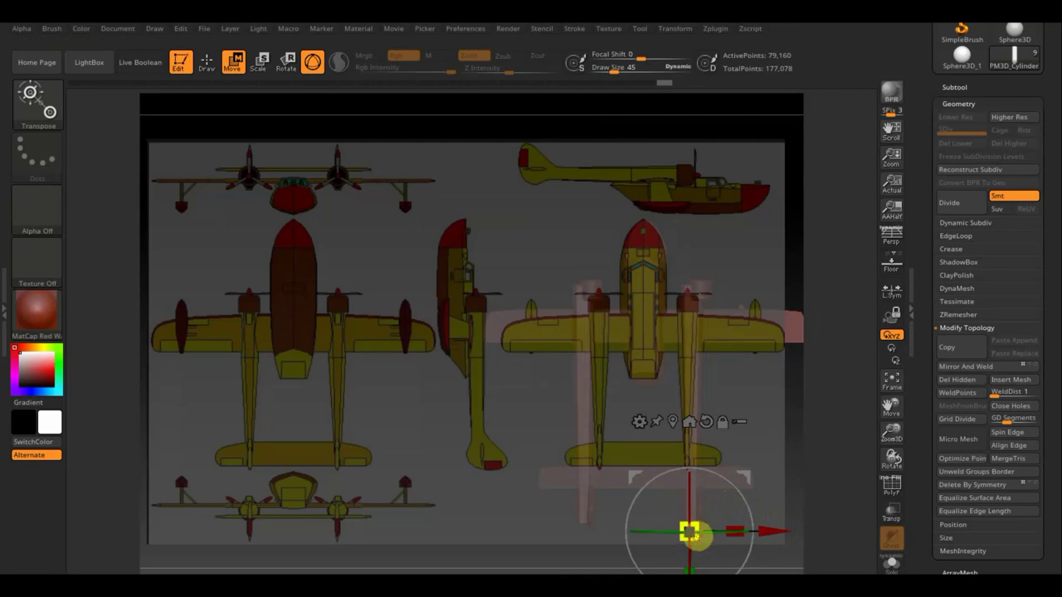
{"action": "left_click_drag", "start_coordinate": [697, 537], "coordinate": [685, 525]}
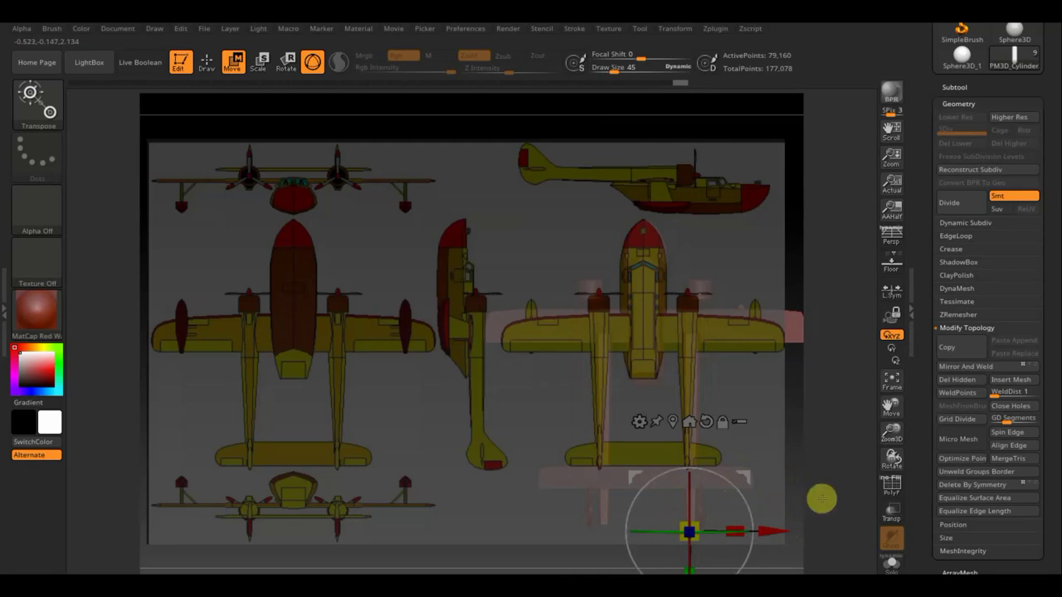
{"action": "left_click_drag", "start_coordinate": [802, 486], "coordinate": [789, 443], "text": "alt"}
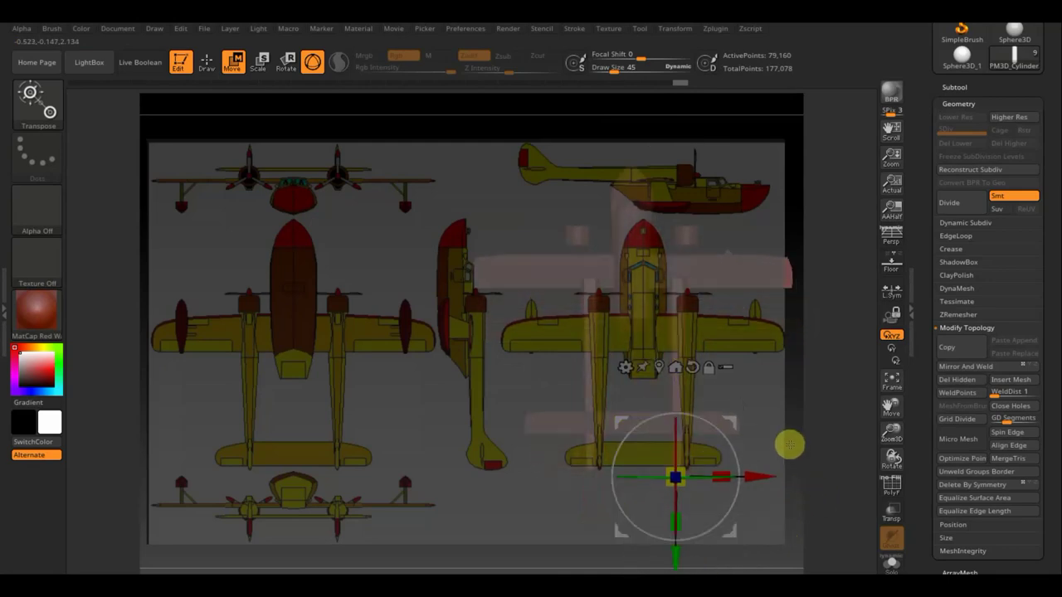
{"action": "left_click_drag", "start_coordinate": [682, 567], "coordinate": [682, 532]}
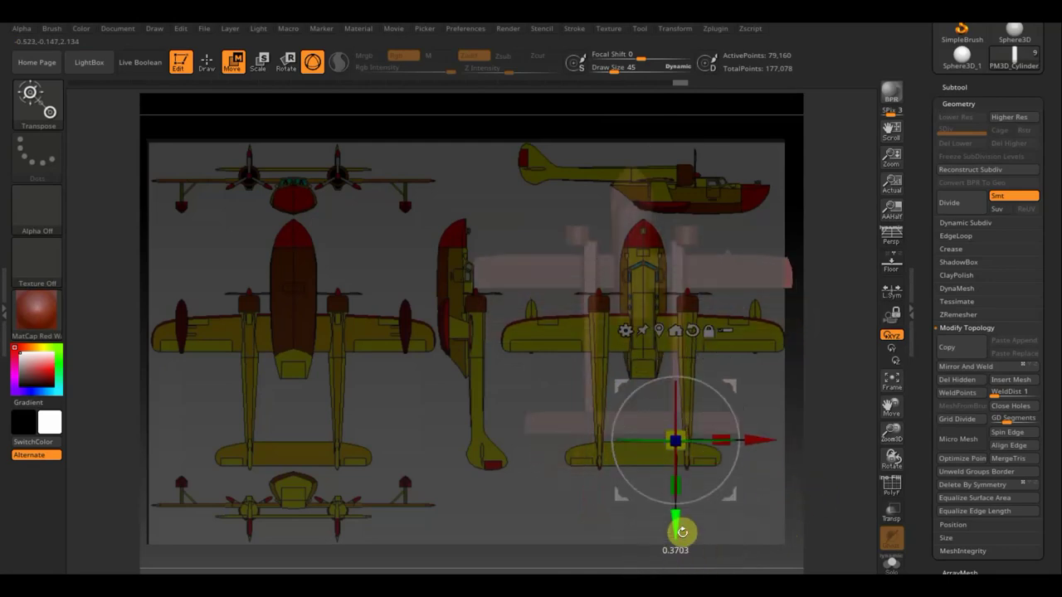
{"action": "mouse_move", "coordinate": [806, 490]}
{"action": "left_mouse_down", "text": "alt"}
{"action": "mouse_move", "coordinate": [819, 572]}
{"action": "mouse_move", "coordinate": [816, 548]}
{"action": "left_mouse_up", "text": "alt"}
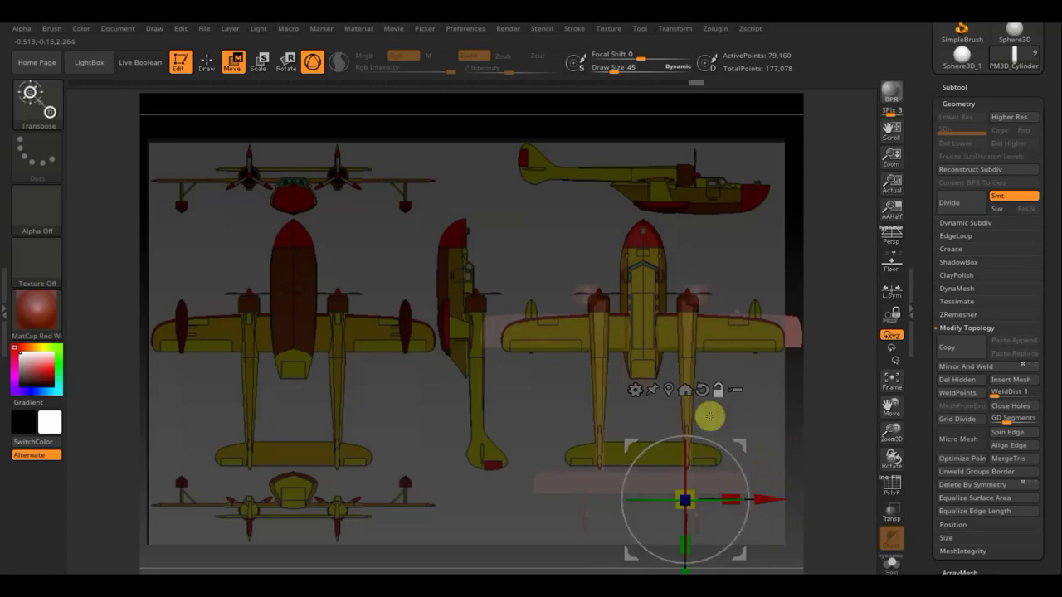
{"action": "left_click_drag", "start_coordinate": [733, 443], "coordinate": [739, 363]}
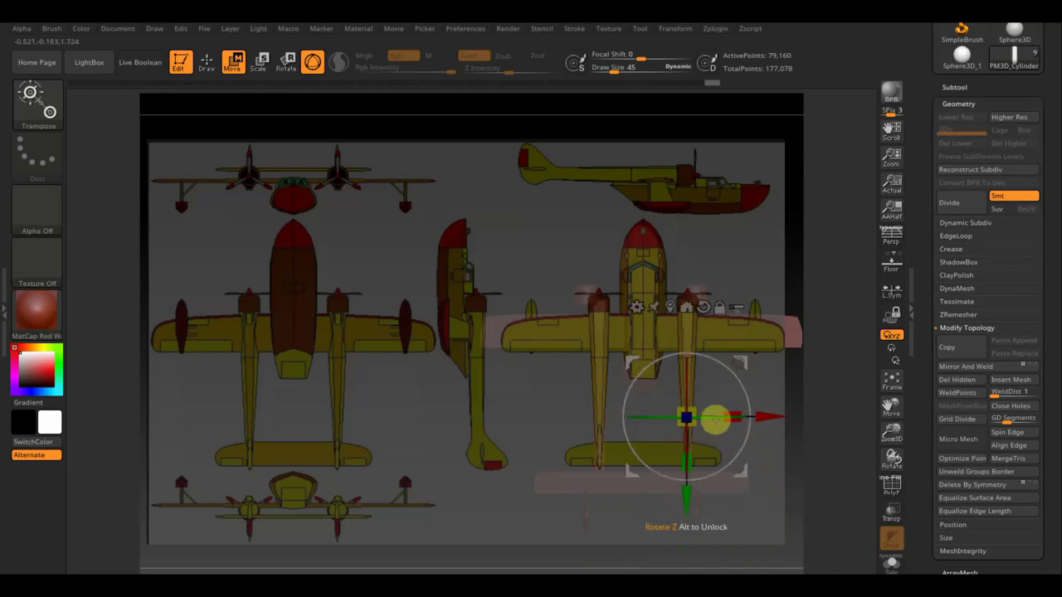
{"action": "mouse_move", "coordinate": [692, 498]}
{"action": "left_mouse_down"}
{"action": "mouse_move", "coordinate": [699, 473]}
{"action": "mouse_move", "coordinate": [702, 501]}
{"action": "left_mouse_up"}
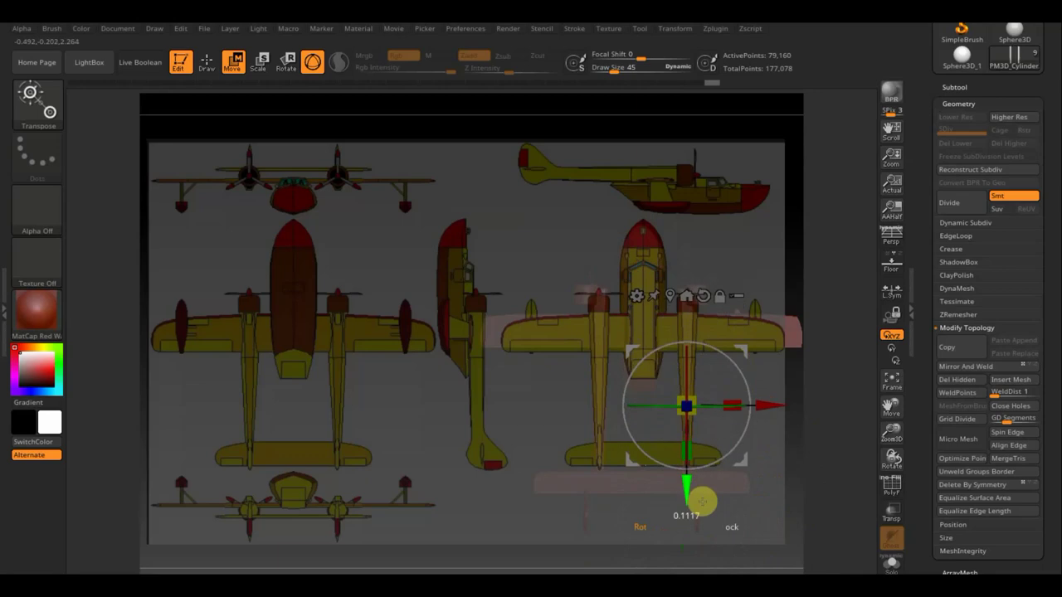
{"action": "mouse_move", "coordinate": [702, 502]}
{"action": "left_mouse_down"}
{"action": "mouse_move", "coordinate": [702, 524]}
{"action": "mouse_move", "coordinate": [702, 489]}
{"action": "mouse_move", "coordinate": [702, 520]}
{"action": "left_mouse_up"}
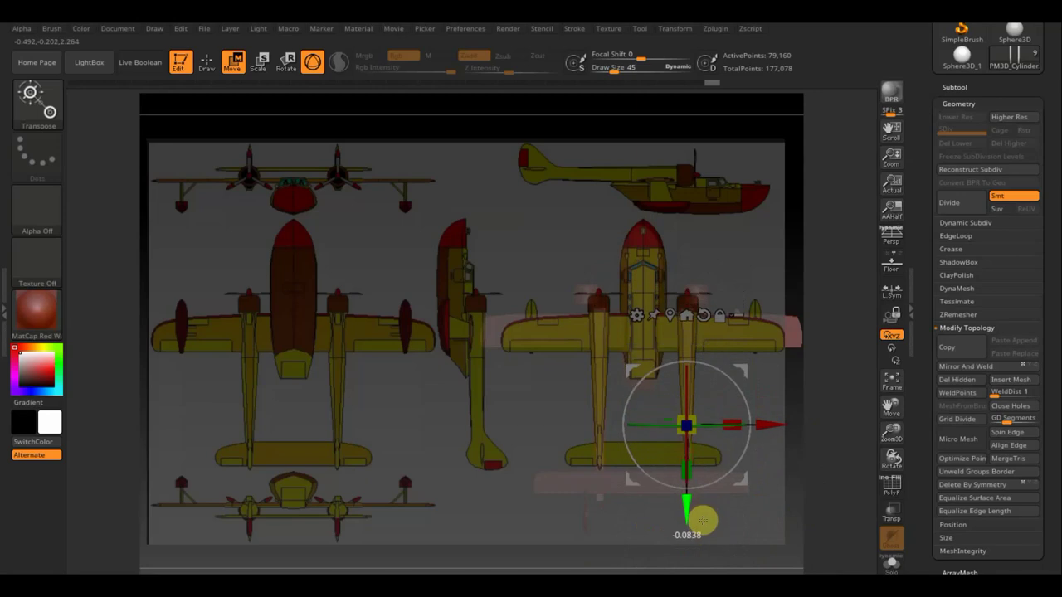
{"action": "key", "text": "ctrl+s"}
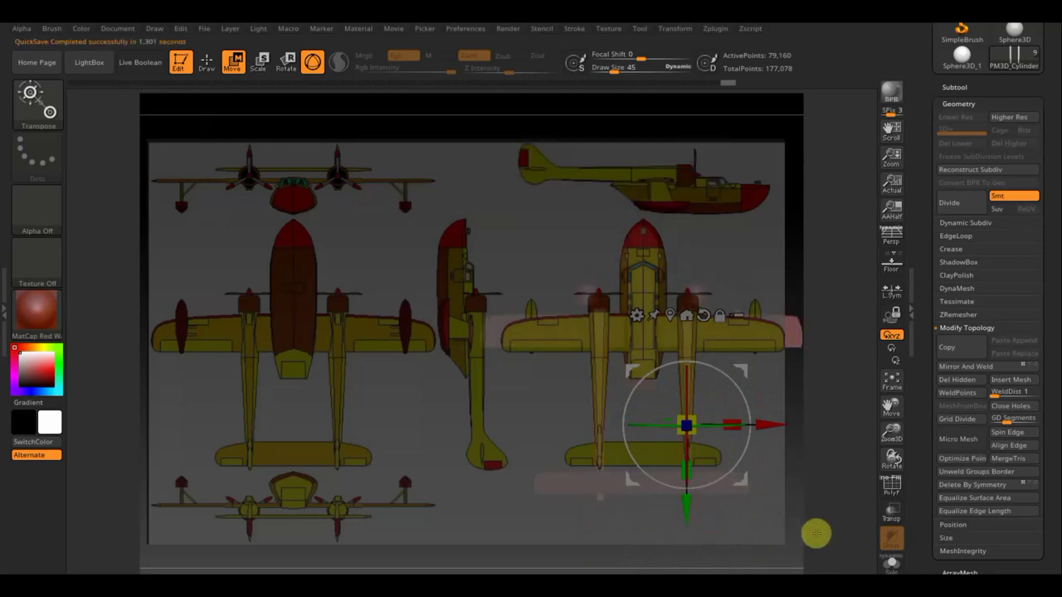
- Trim away a rectangular section of the mesh with TrimRect
{"action": "left_click", "coordinate": [208, 70]}
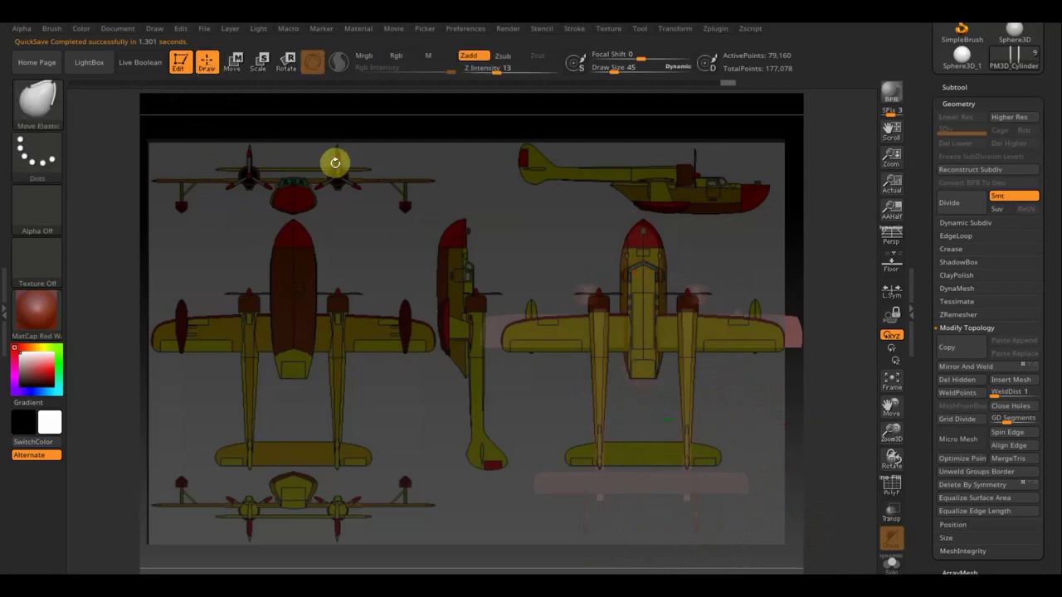
{"action": "left_click", "coordinate": [53, 122]}
{"action": "left_click", "coordinate": [266, 116]}
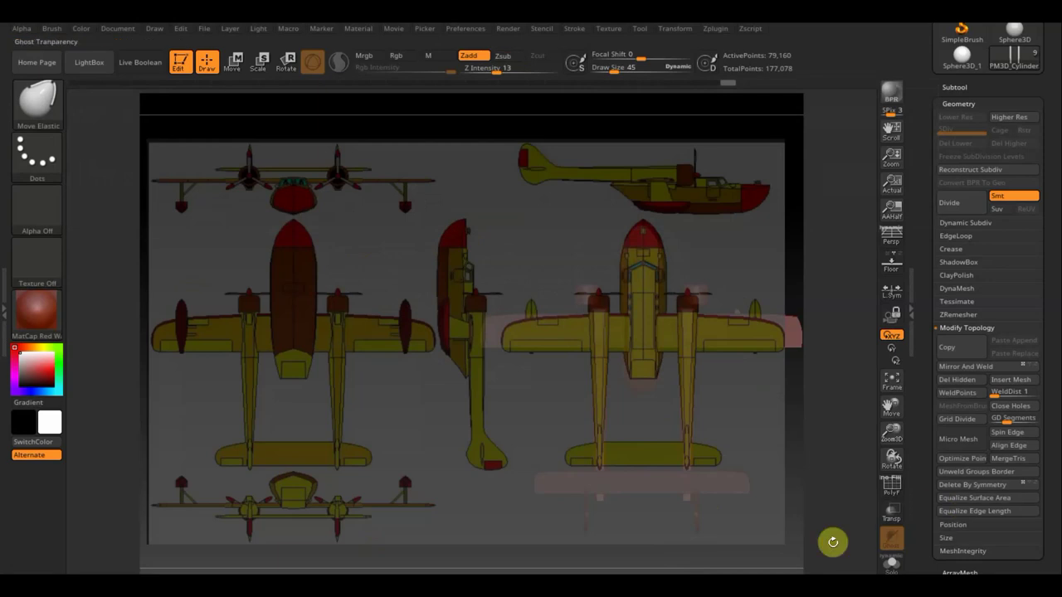
{"action": "key", "text": "ctrl+shift"}
{"action": "mouse_move", "coordinate": [785, 547]}
{"action": "left_mouse_down", "text": "ctrl+shift"}
{"action": "mouse_move", "coordinate": [483, 489]}
{"action": "mouse_move", "coordinate": [432, 467]}
{"action": "left_mouse_up", "text": "ctrl+shift"}
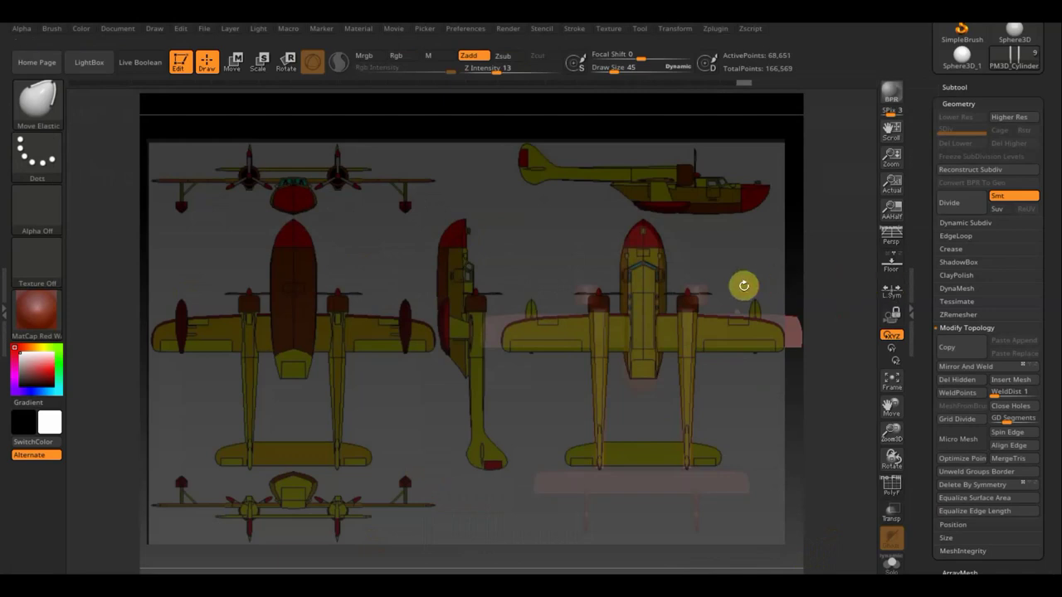
- Select PM3D_Sphereinder3D1 and move it about 0.0139 along X onto the reference
{"action": "key", "text": "n"}
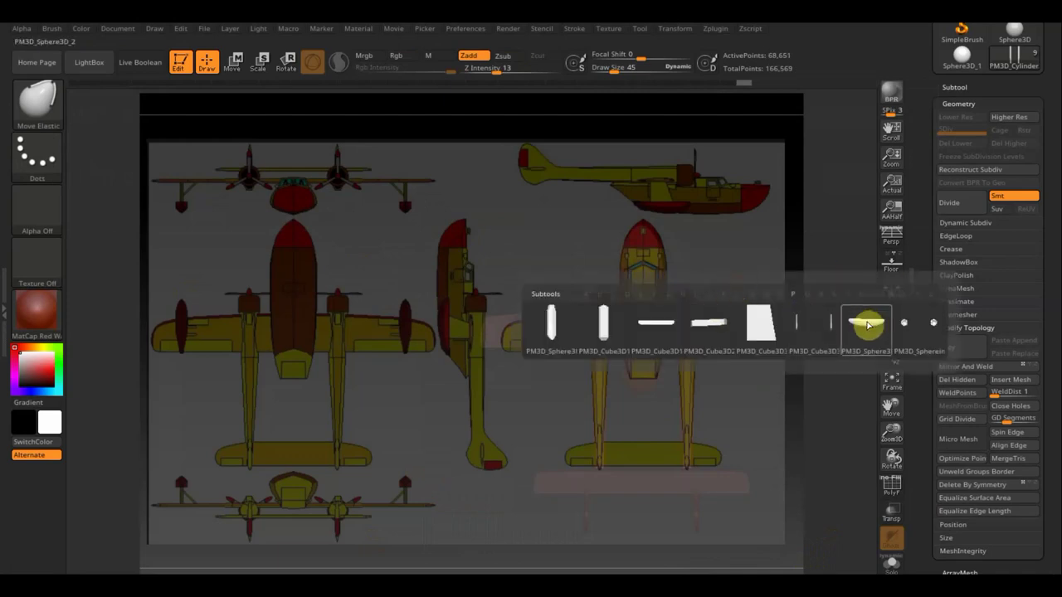
{"action": "left_click", "coordinate": [903, 329]}
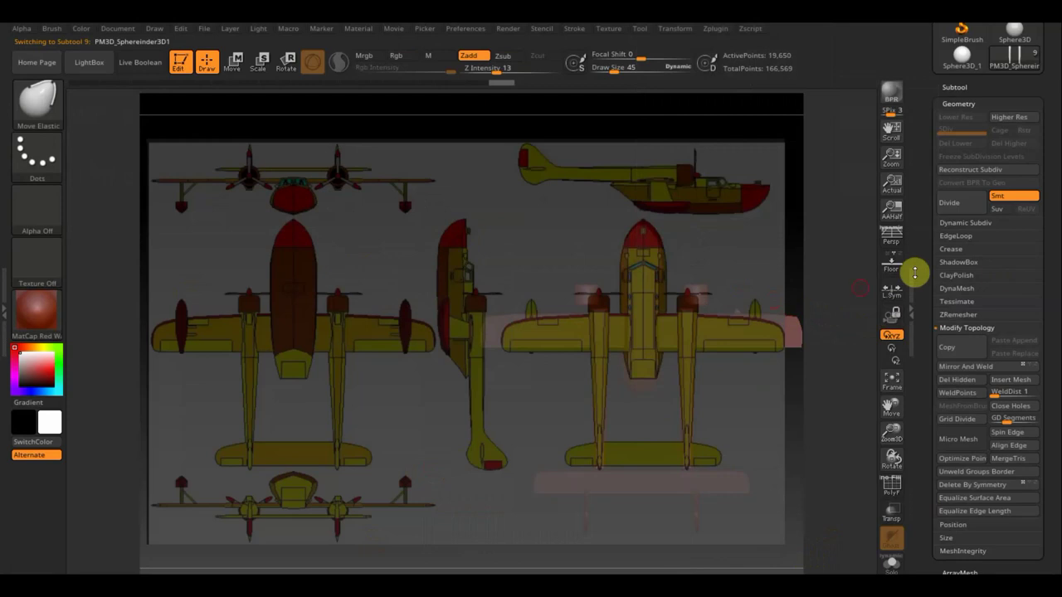
{"action": "left_click", "coordinate": [232, 60]}
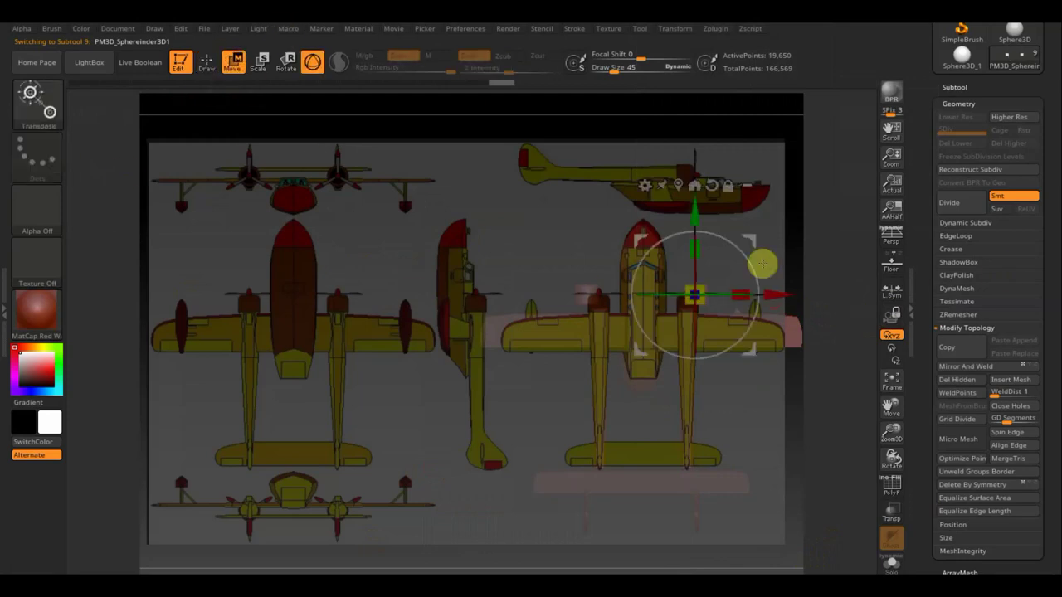
{"action": "left_click_drag", "start_coordinate": [695, 218], "coordinate": [694, 228]}
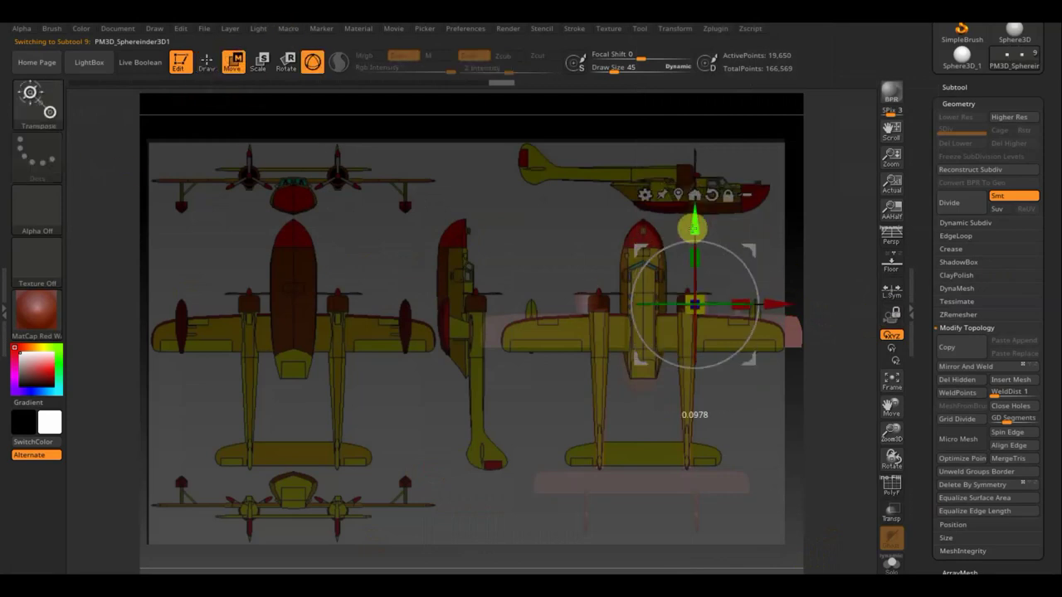
{"action": "mouse_move", "coordinate": [797, 309]}
{"action": "left_mouse_down"}
{"action": "mouse_move", "coordinate": [770, 300]}
{"action": "mouse_move", "coordinate": [780, 302]}
{"action": "left_mouse_up"}
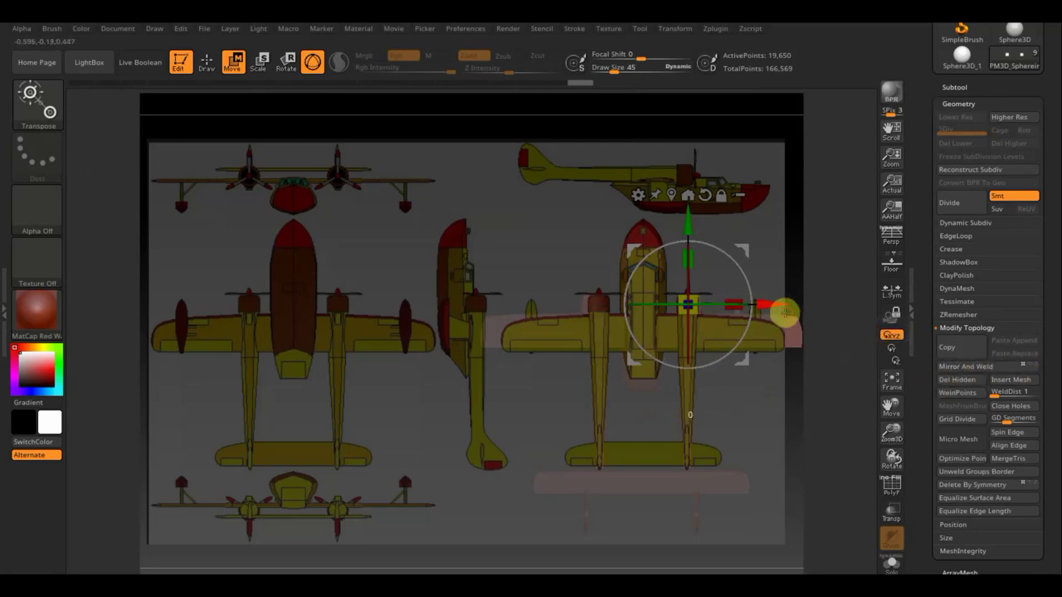
{"action": "left_click_drag", "start_coordinate": [784, 312], "coordinate": [787, 311]}
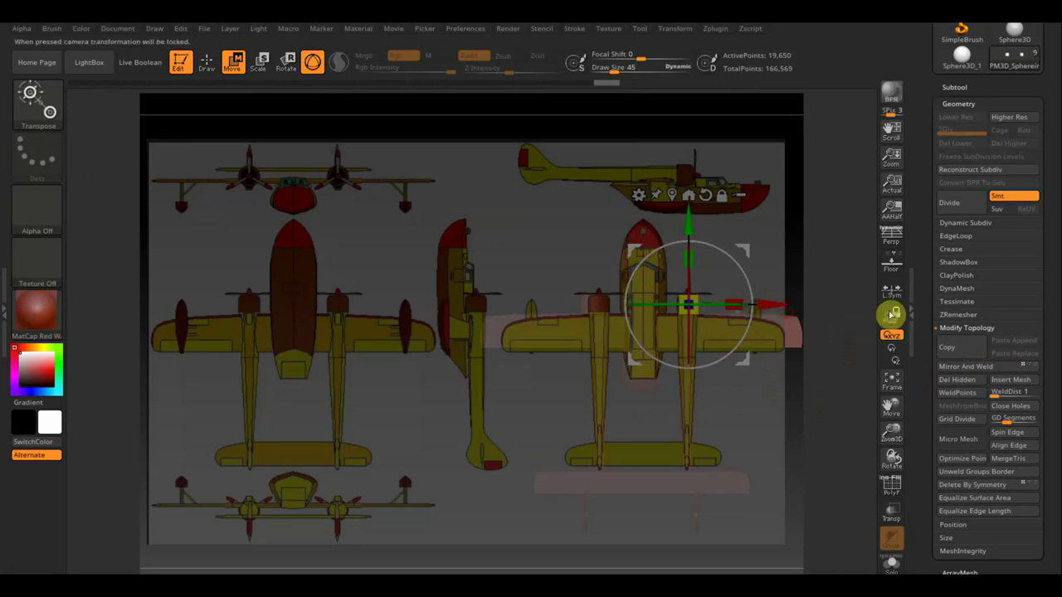
- Mirror And Weld the positioned part, then move PM3D_Cube3D2 up to the reference tail
{"action": "left_click", "coordinate": [968, 368]}
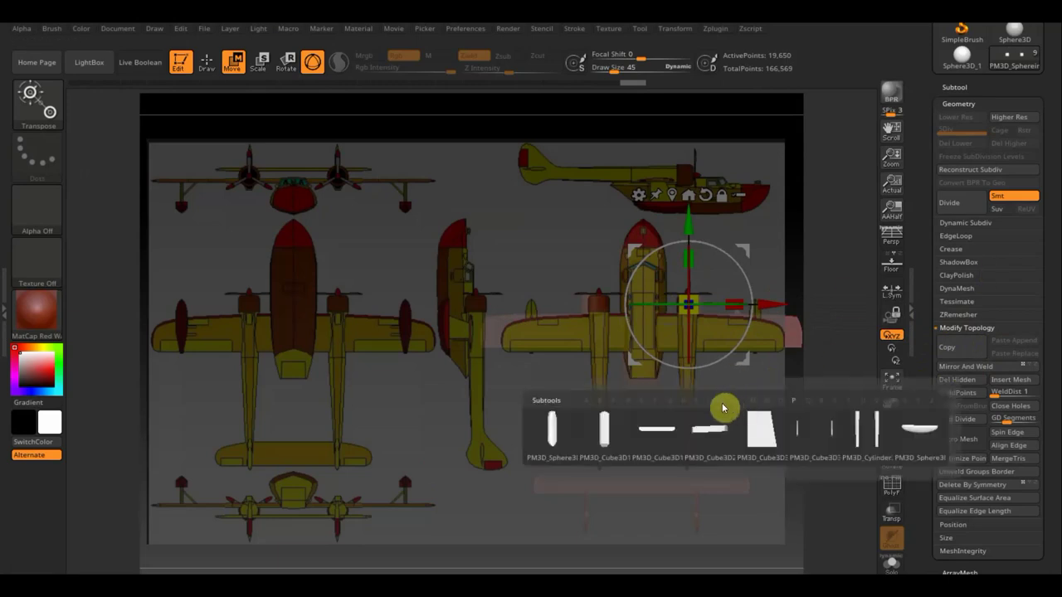
{"action": "left_click", "coordinate": [714, 441]}
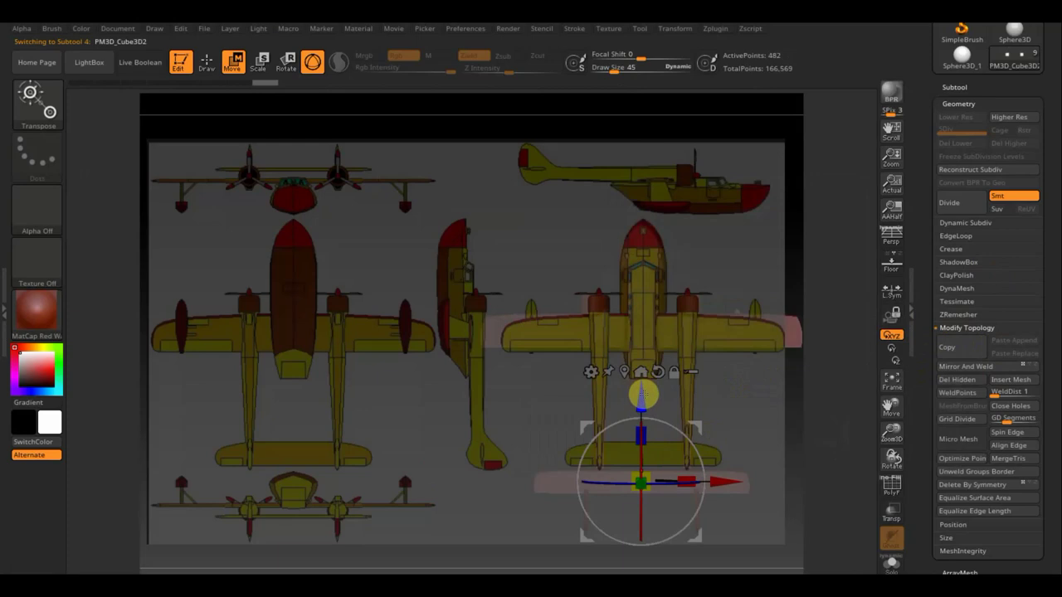
{"action": "left_click_drag", "start_coordinate": [642, 397], "coordinate": [642, 367]}
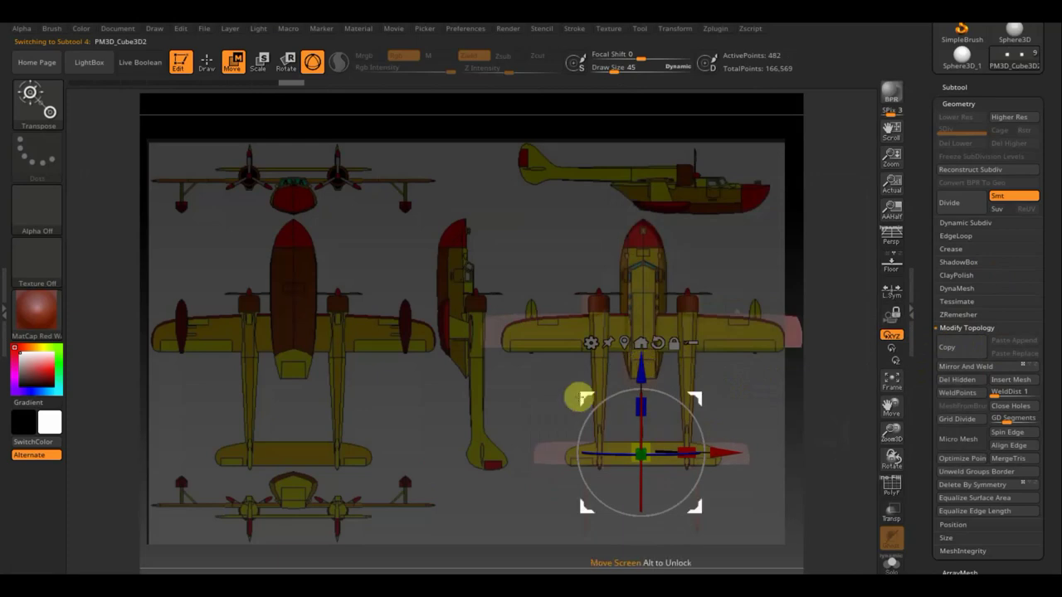
{"action": "left_click", "coordinate": [579, 401], "text": "alt"}
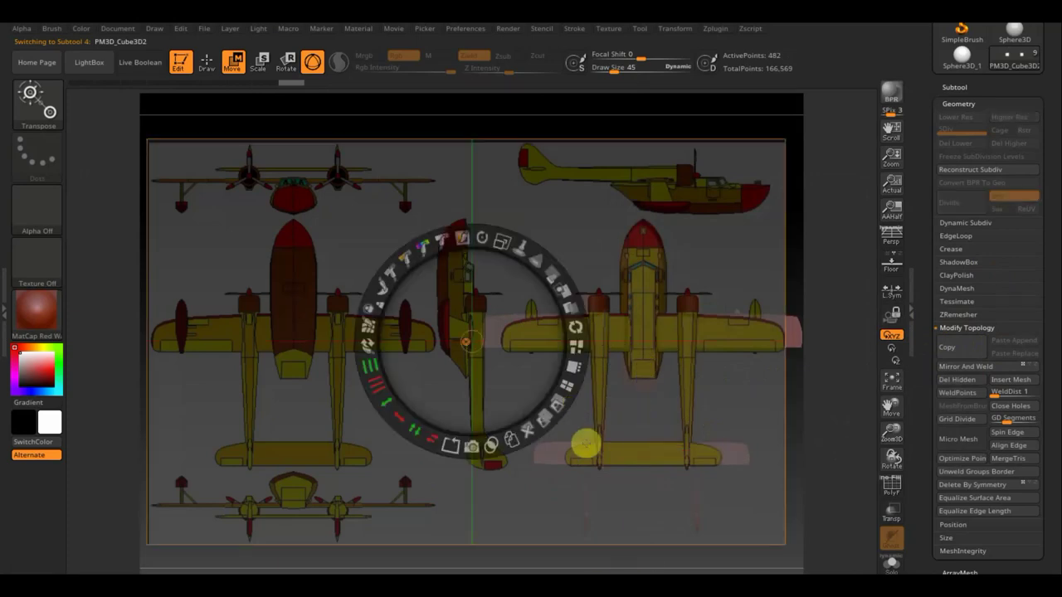
- Trim the tailplane block with a ClipCircle ellipse so its outline follows the reference tail
{"action": "left_click", "coordinate": [586, 446], "text": "alt"}
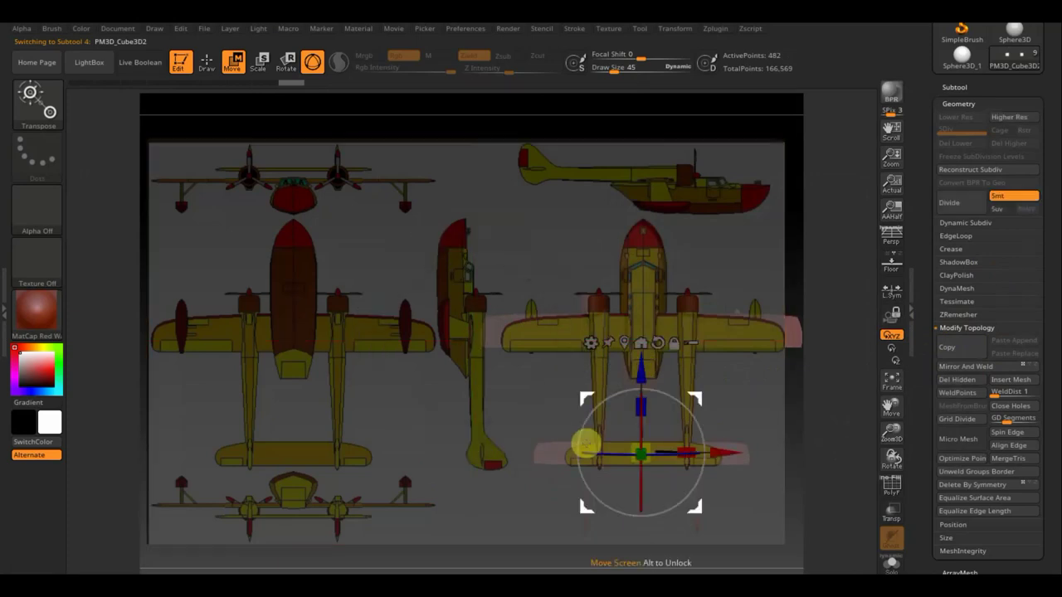
{"action": "left_click", "coordinate": [206, 62]}
{"action": "key", "text": "ctrl+shift"}
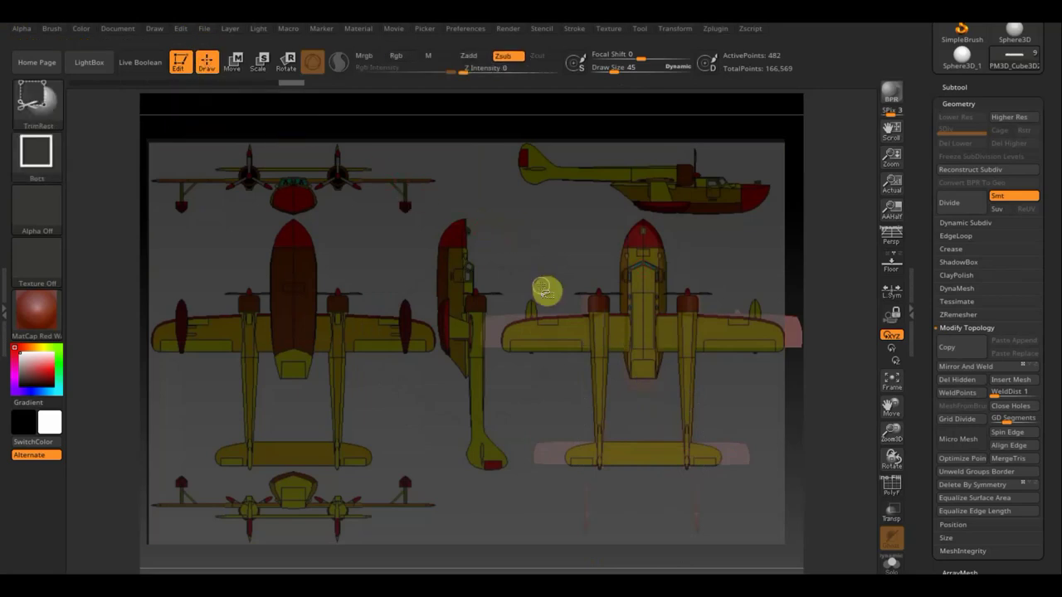
{"action": "left_click", "coordinate": [32, 102]}
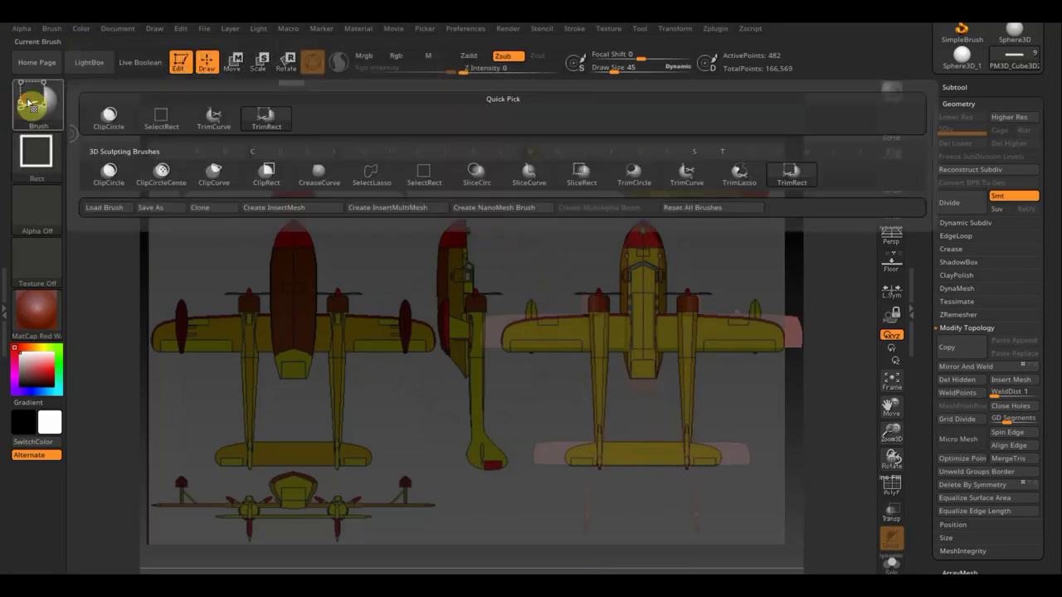
{"action": "left_click", "coordinate": [110, 176]}
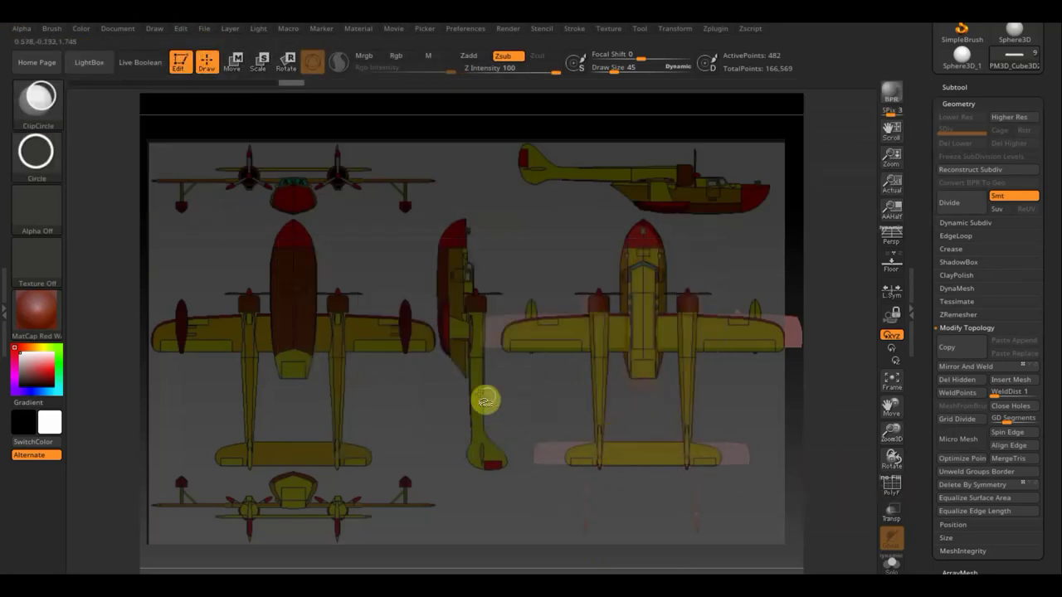
{"action": "mouse_move", "coordinate": [487, 398]}
{"action": "left_mouse_down", "text": "ctrl+shift"}
{"action": "mouse_move", "coordinate": [715, 499]}
{"action": "mouse_move", "coordinate": [733, 519]}
{"action": "mouse_move", "coordinate": [725, 509]}
{"action": "left_mouse_up", "text": "ctrl+shift"}
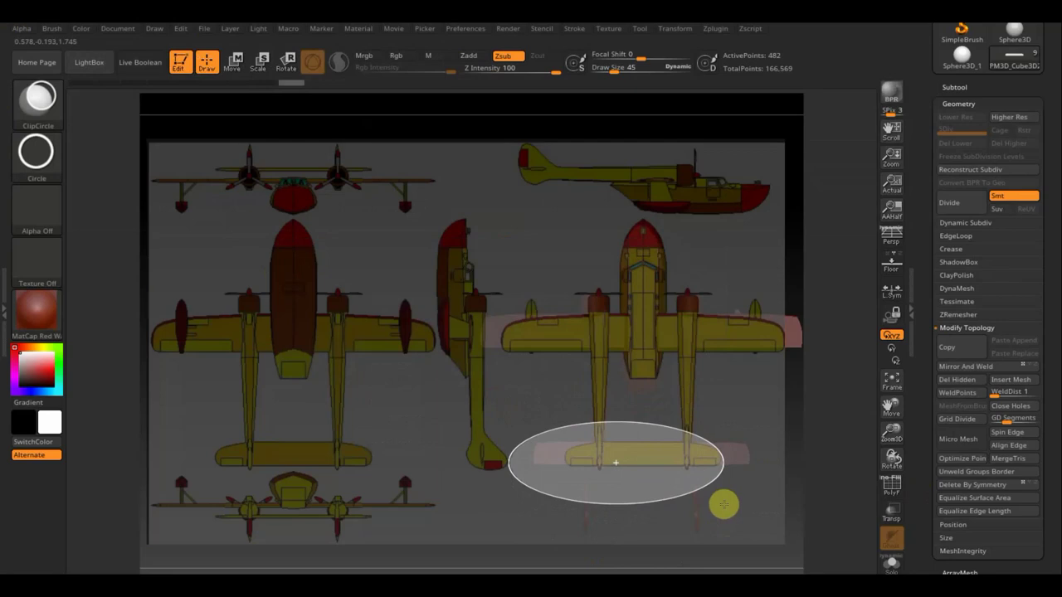
{"action": "left_click_drag", "start_coordinate": [723, 504], "coordinate": [725, 503], "text": "ctrl+shift"}
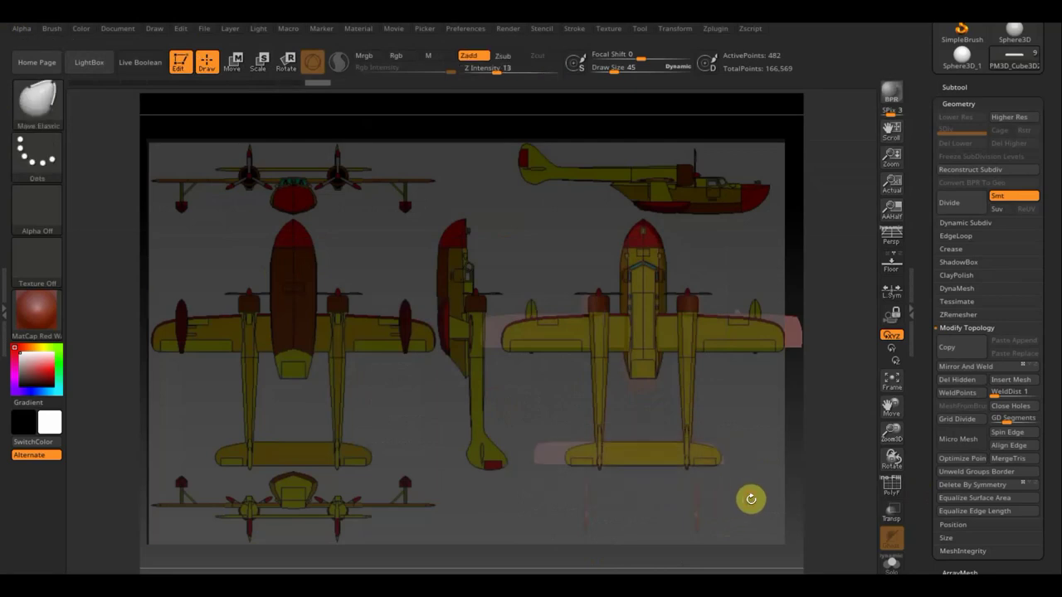
- Mirror-weld the tailplane block and select the PM3D_Cube3D1 wing subtool
{"action": "left_click", "coordinate": [987, 370]}
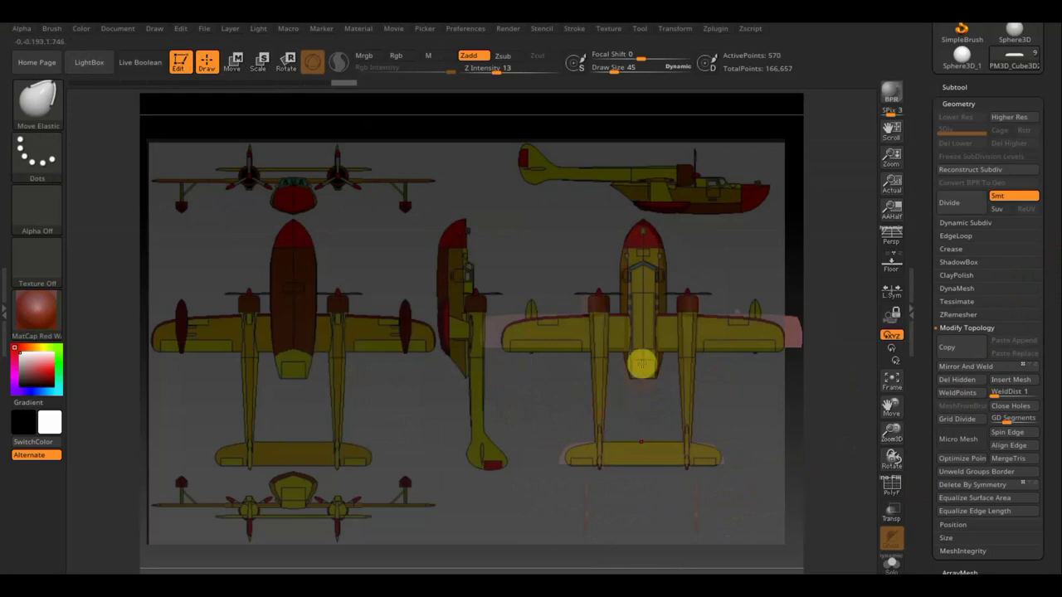
{"action": "key", "text": "n"}
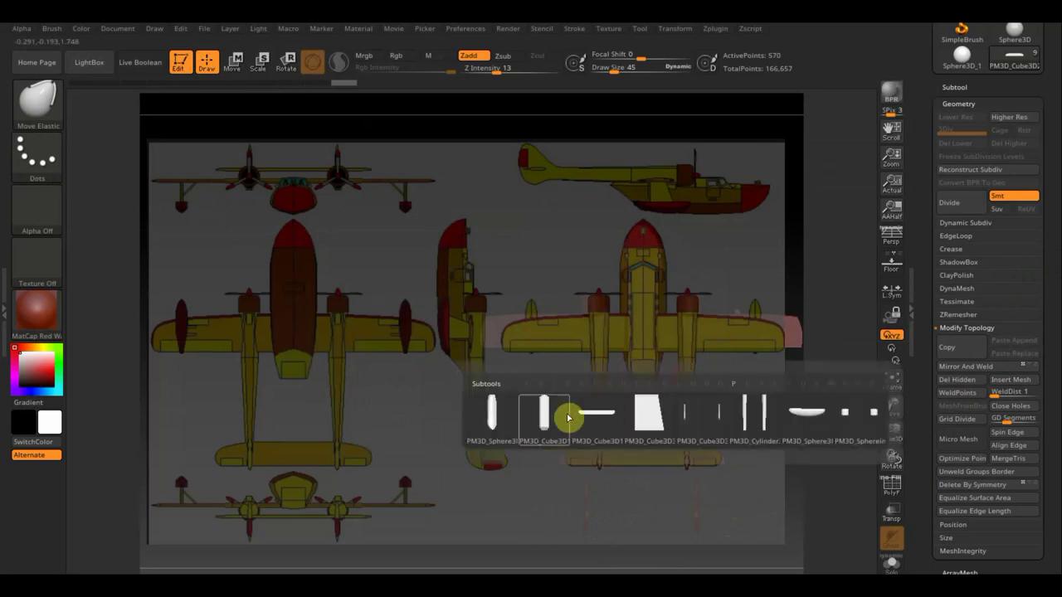
{"action": "left_click", "coordinate": [604, 420]}
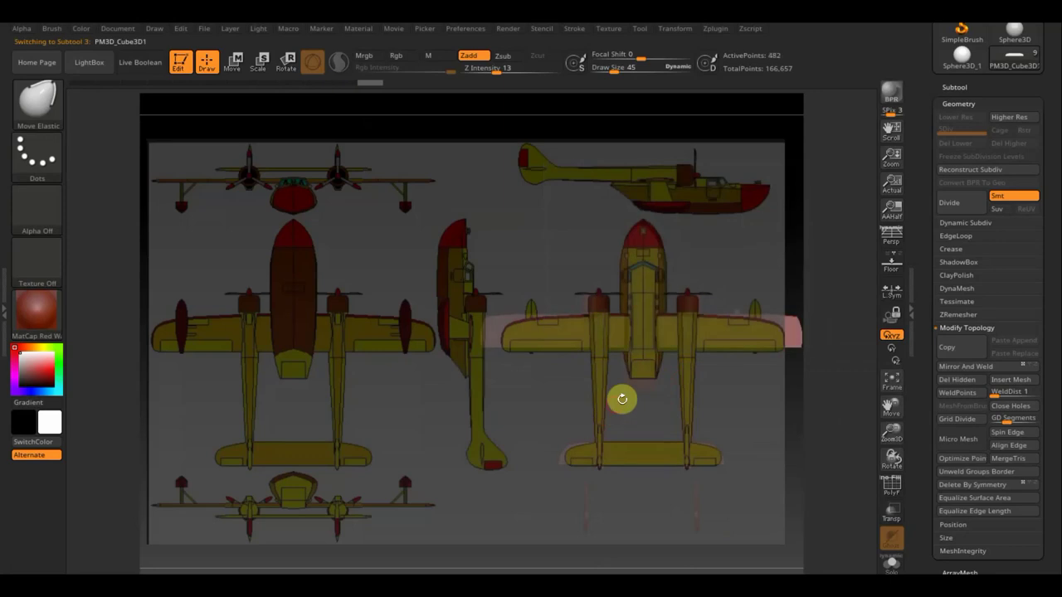
- Clip the wing to rounded elliptical tips and mirror-weld it so both tips match
{"action": "mouse_move", "coordinate": [397, 281]}
{"action": "left_mouse_down", "text": "ctrl+shift"}
{"action": "mouse_move", "coordinate": [729, 375]}
{"action": "mouse_move", "coordinate": [789, 377]}
{"action": "mouse_move", "coordinate": [780, 443]}
{"action": "mouse_move", "coordinate": [795, 405]}
{"action": "mouse_move", "coordinate": [785, 396]}
{"action": "left_mouse_up", "text": "ctrl+shift"}
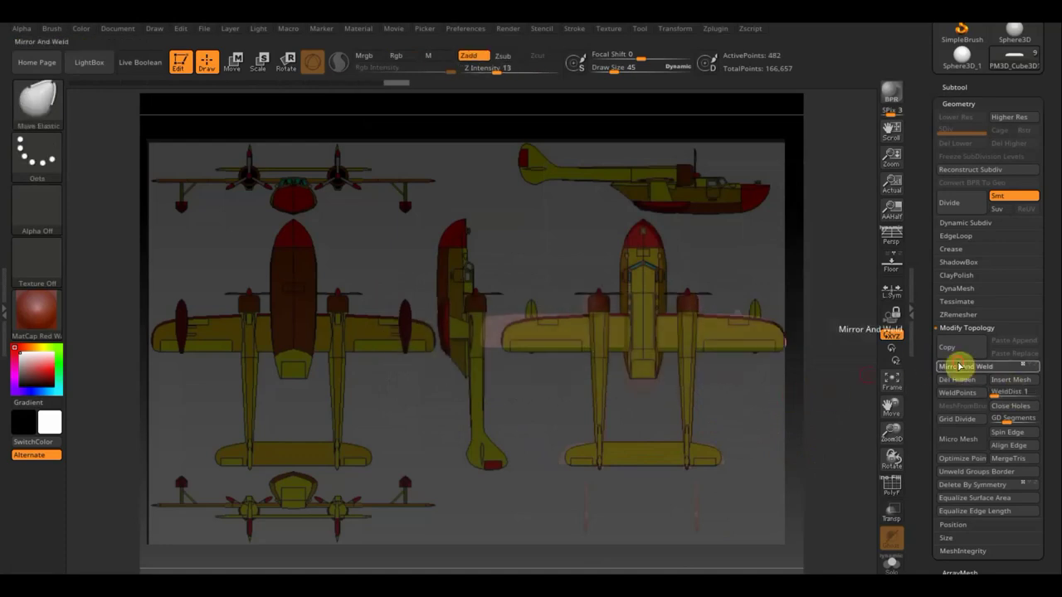
{"action": "left_click", "coordinate": [960, 366]}
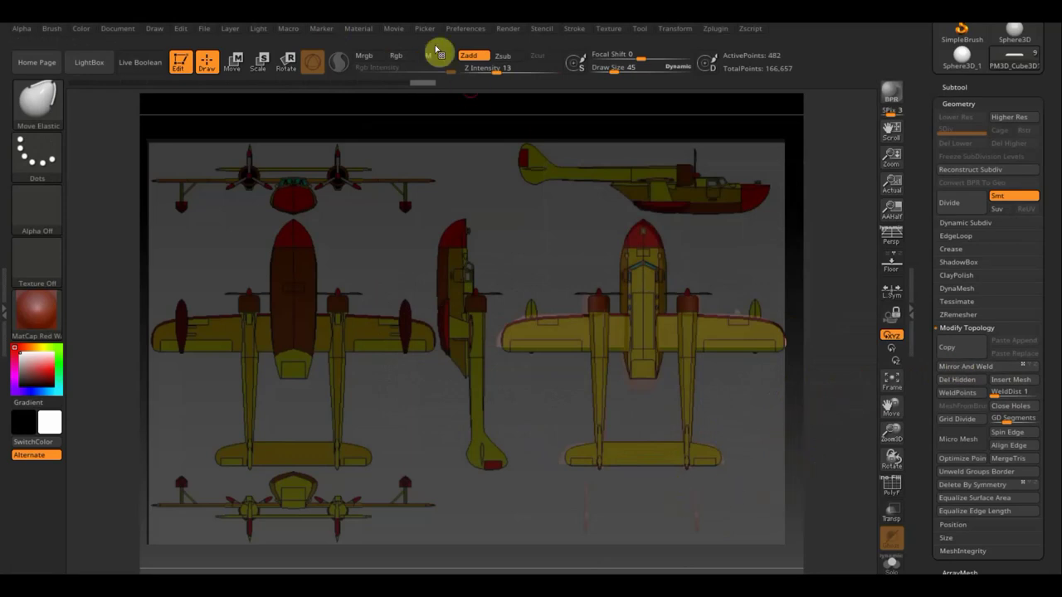
{"action": "key", "text": "n"}
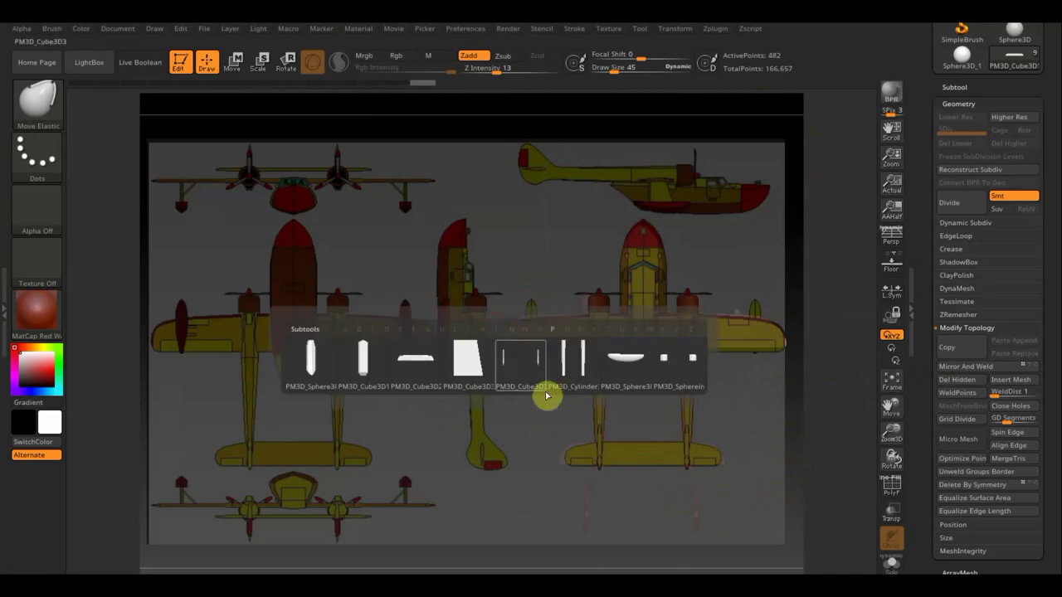
{"action": "mouse_move", "coordinate": [468, 361]}
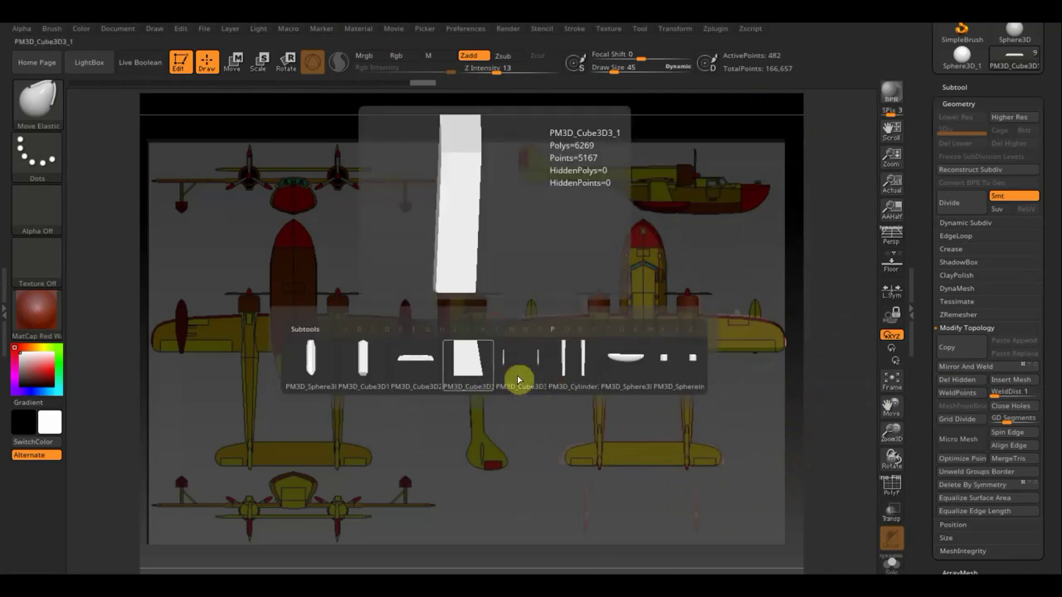
- Hide the blueprint and orbit around the blockout, zooming in on the tail
{"action": "left_click", "coordinate": [581, 365]}
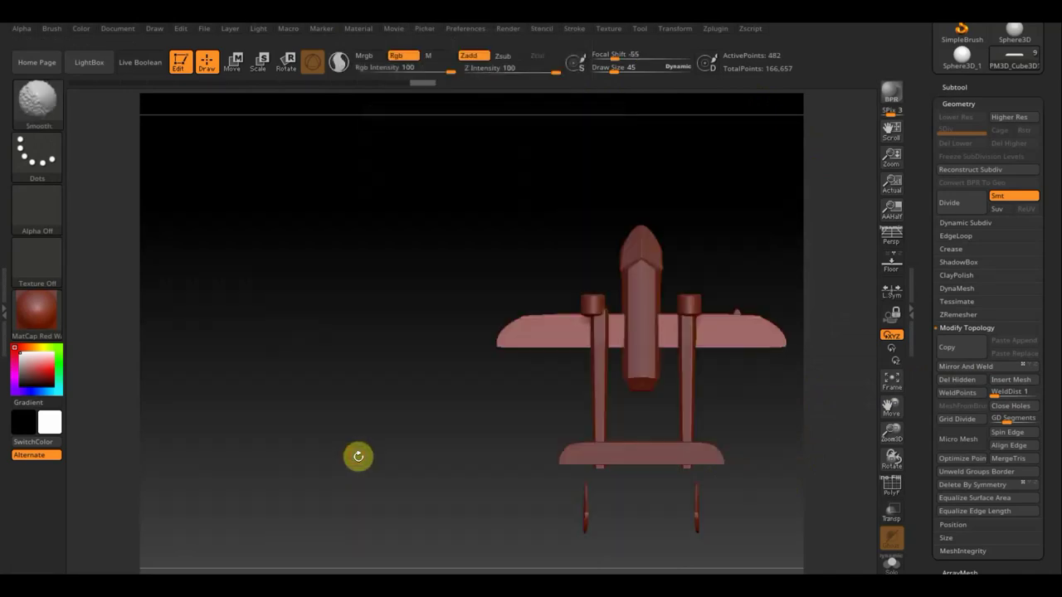
{"action": "mouse_move", "coordinate": [420, 438]}
{"action": "left_mouse_down"}
{"action": "mouse_move", "coordinate": [374, 339]}
{"action": "mouse_move", "coordinate": [396, 432]}
{"action": "left_mouse_up"}
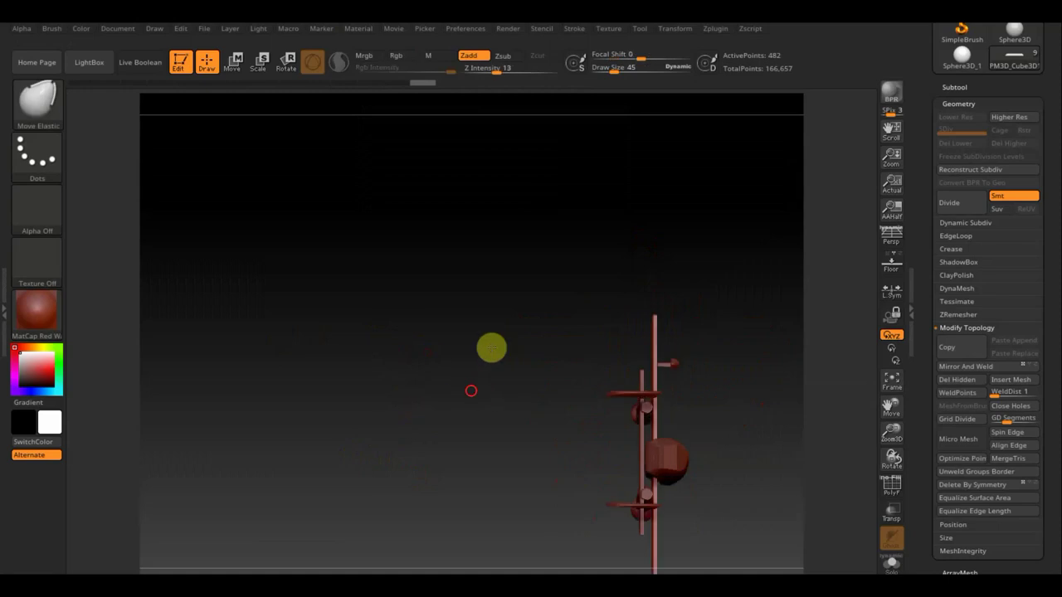
{"action": "left_click_drag", "start_coordinate": [491, 347], "coordinate": [557, 161]}
{"action": "mouse_move", "coordinate": [619, 229]}
{"action": "left_mouse_down", "text": "shift"}
{"action": "mouse_move", "coordinate": [704, 273]}
{"action": "mouse_move", "coordinate": [467, 230]}
{"action": "mouse_move", "coordinate": [576, 271]}
{"action": "mouse_move", "coordinate": [452, 210]}
{"action": "mouse_move", "coordinate": [677, 341]}
{"action": "mouse_move", "coordinate": [671, 356]}
{"action": "mouse_move", "coordinate": [666, 329]}
{"action": "mouse_move", "coordinate": [680, 484]}
{"action": "left_mouse_up", "text": "shift"}
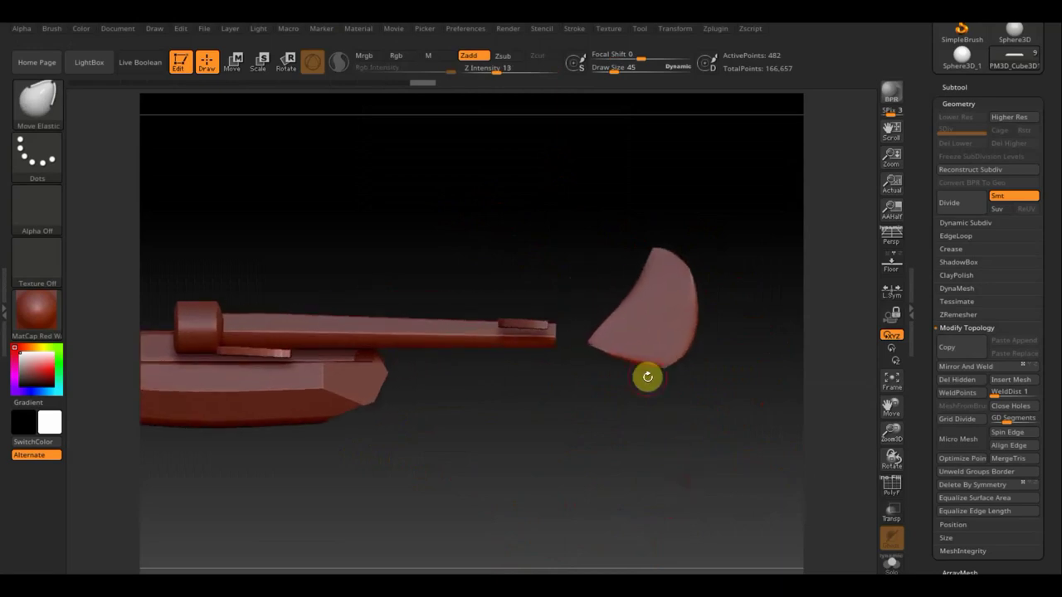
- Make the PM3D_Cube3D3 tail fin the active subtool in Move mode
{"action": "key", "text": "n"}
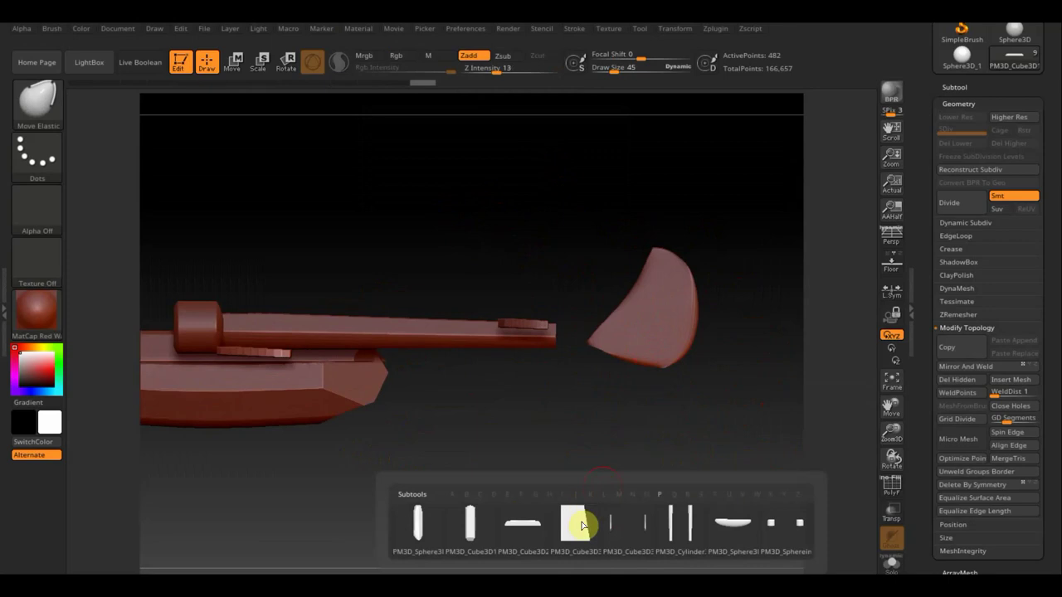
{"action": "left_click", "coordinate": [583, 525]}
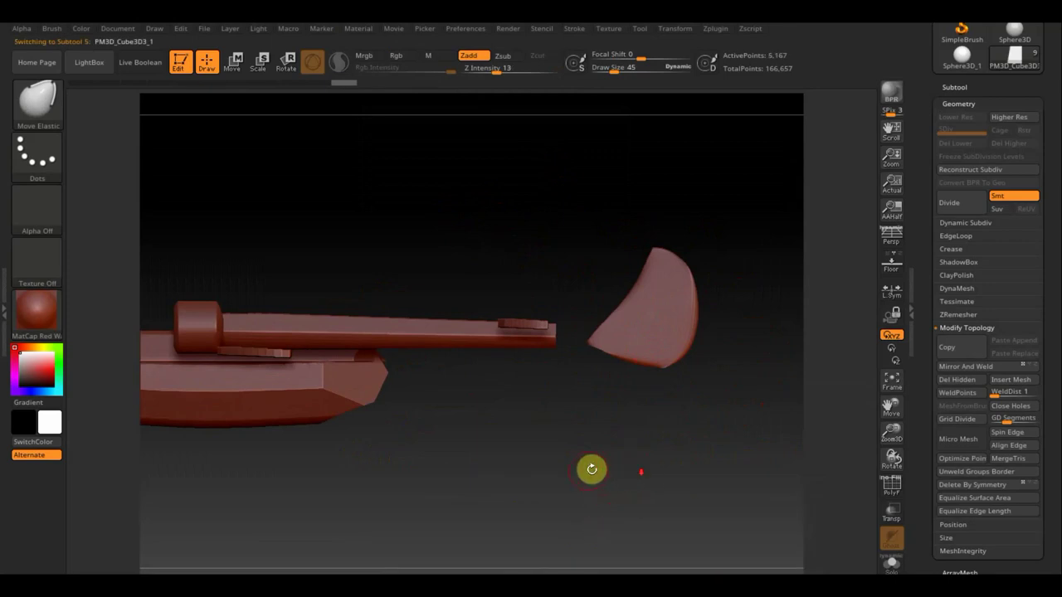
{"action": "mouse_move", "coordinate": [608, 470]}
{"action": "left_mouse_down", "text": "alt"}
{"action": "mouse_move", "coordinate": [586, 403]}
{"action": "mouse_move", "coordinate": [666, 410]}
{"action": "mouse_move", "coordinate": [562, 399]}
{"action": "mouse_move", "coordinate": [585, 403]}
{"action": "left_mouse_up", "text": "alt"}
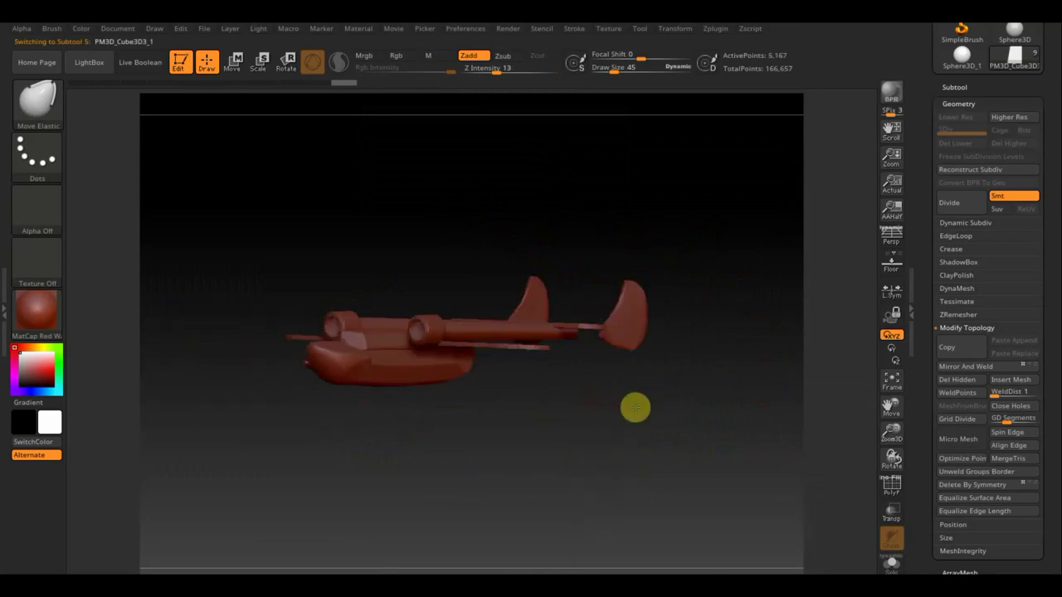
{"action": "key", "text": "n"}
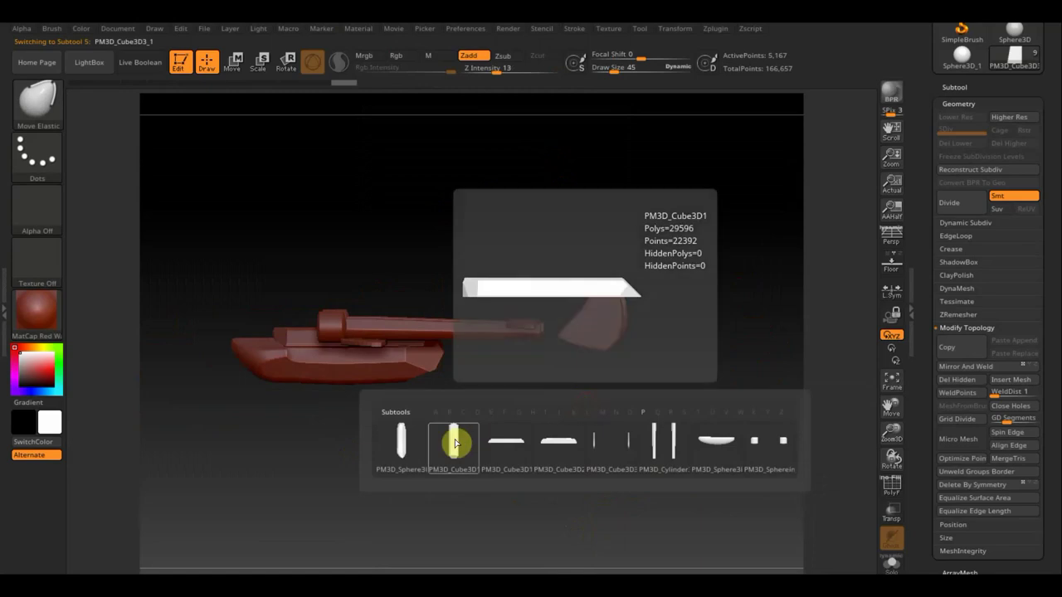
{"action": "left_click", "coordinate": [595, 450]}
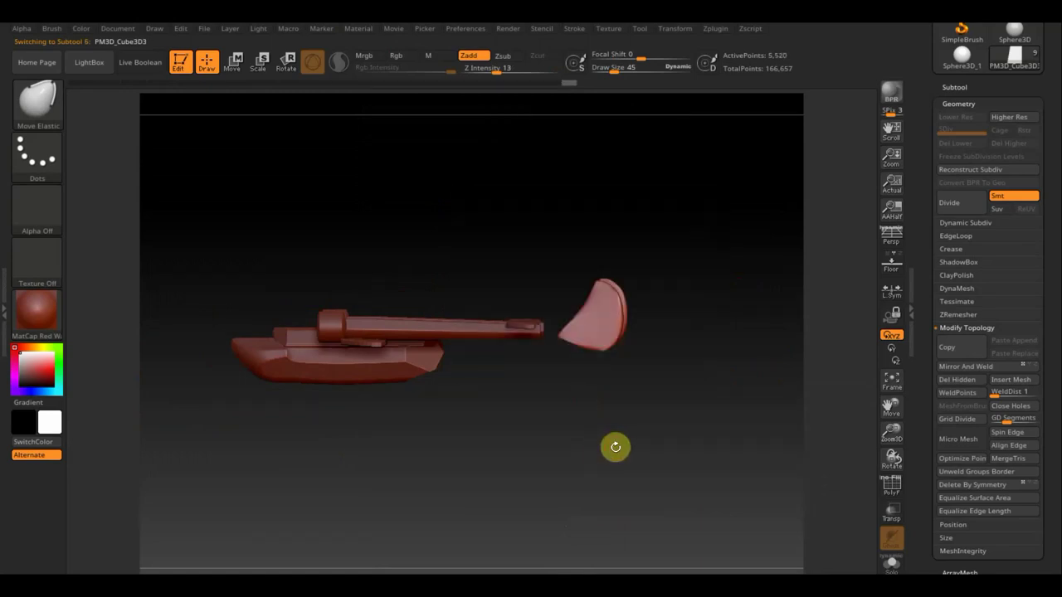
{"action": "left_click", "coordinate": [235, 61]}
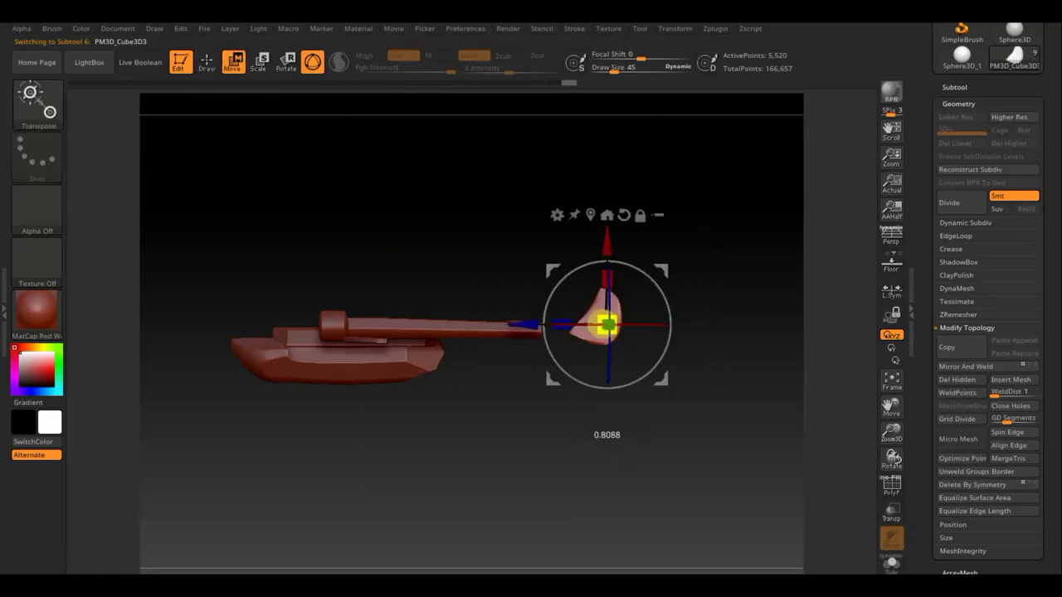
- Slide the tail fin onto the tail boom end over the engine and mirror-weld it
{"action": "left_click_drag", "start_coordinate": [519, 323], "coordinate": [464, 324]}
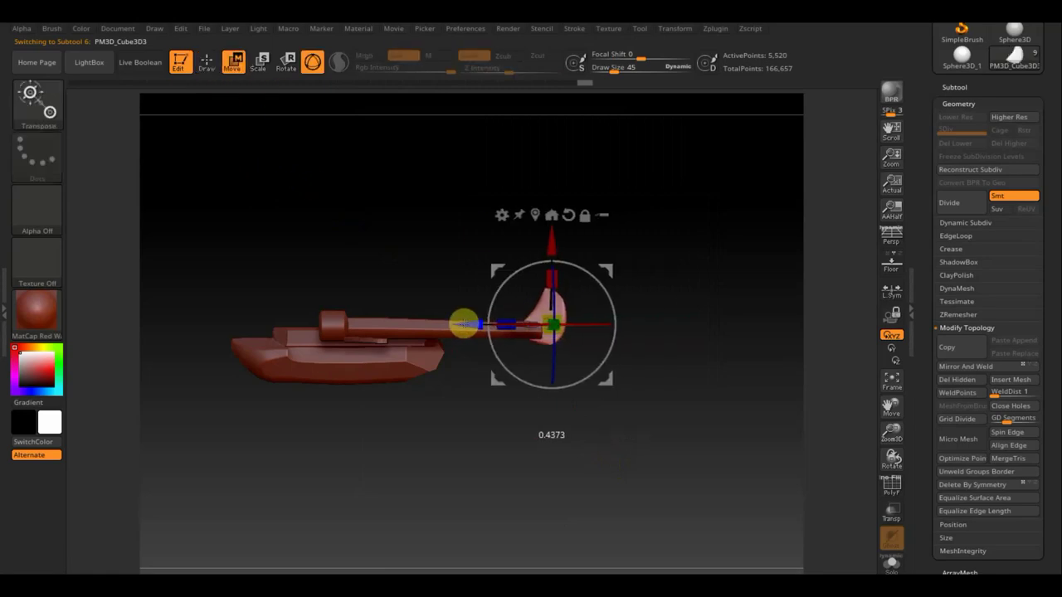
{"action": "mouse_move", "coordinate": [683, 329]}
{"action": "left_mouse_down"}
{"action": "mouse_move", "coordinate": [642, 341]}
{"action": "mouse_move", "coordinate": [737, 349]}
{"action": "left_mouse_up"}
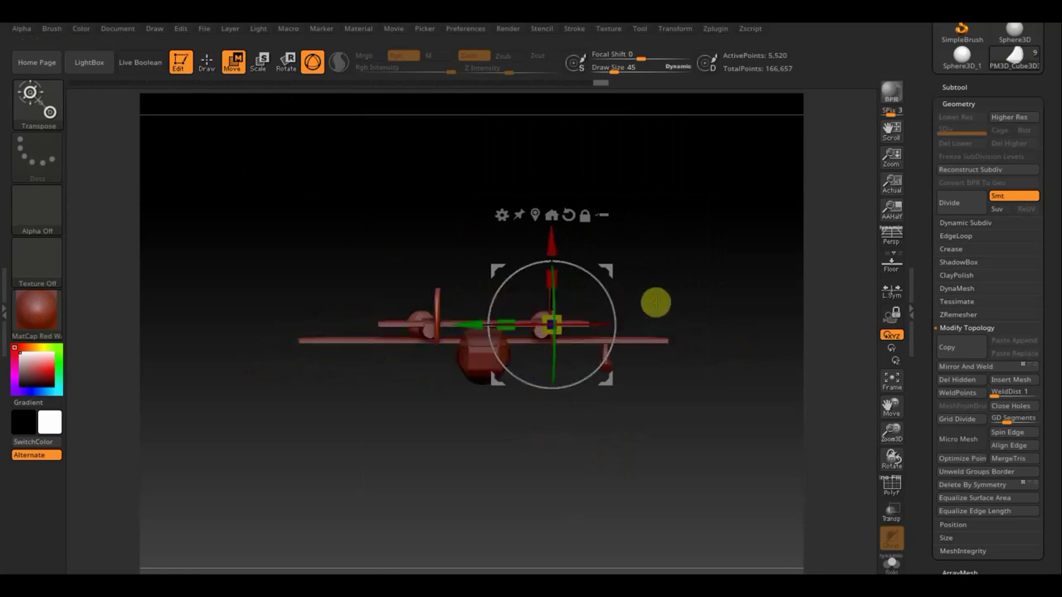
{"action": "left_click_drag", "start_coordinate": [472, 323], "coordinate": [467, 327]}
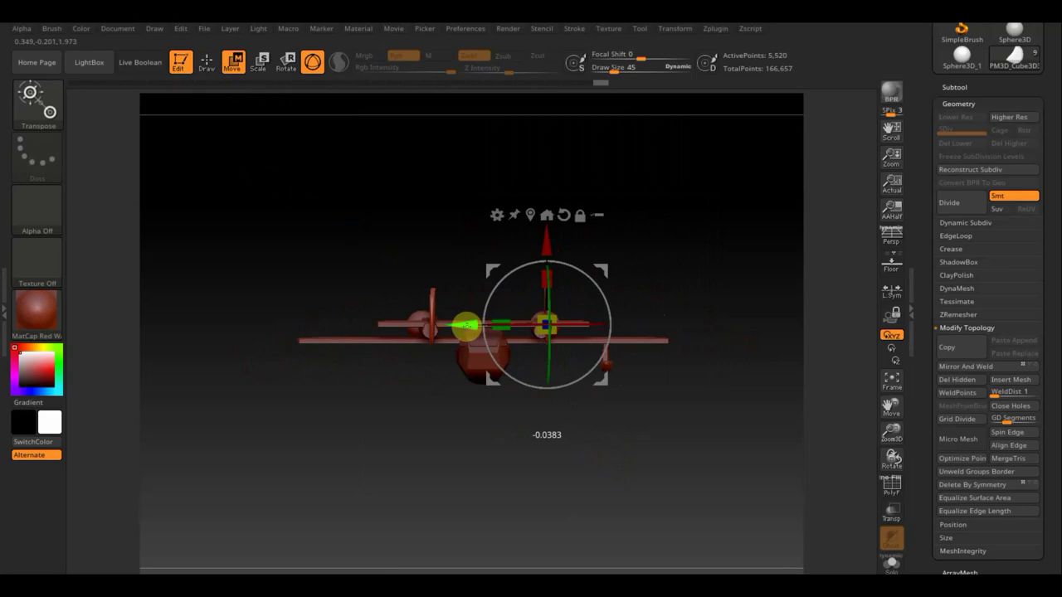
{"action": "mouse_move", "coordinate": [726, 369]}
{"action": "left_mouse_down"}
{"action": "mouse_move", "coordinate": [735, 539]}
{"action": "mouse_move", "coordinate": [761, 526]}
{"action": "mouse_move", "coordinate": [742, 507]}
{"action": "left_mouse_up"}
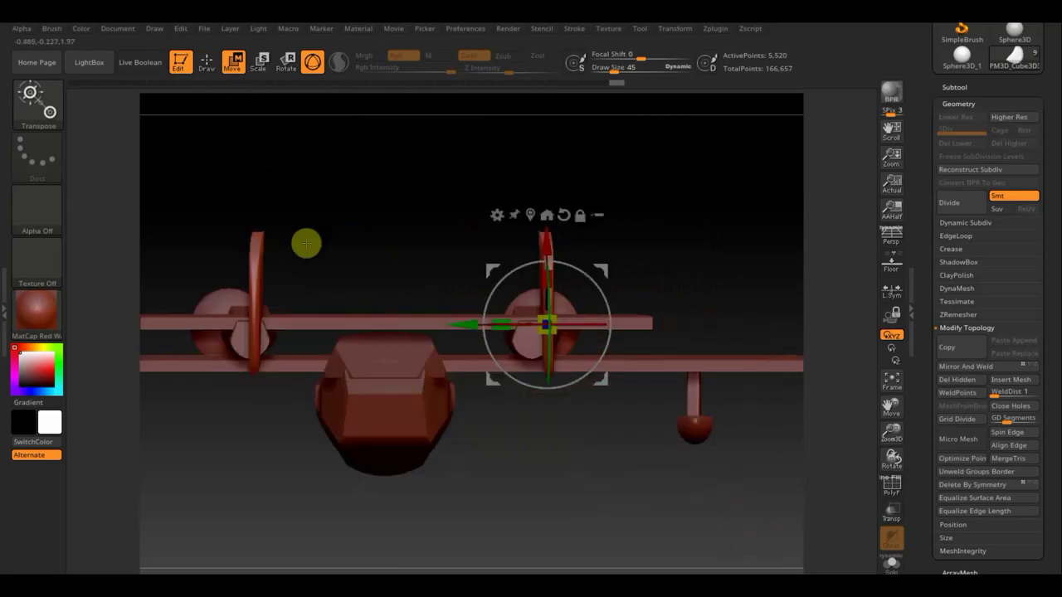
{"action": "left_click_drag", "start_coordinate": [485, 323], "coordinate": [449, 324]}
{"action": "left_click_drag", "start_coordinate": [449, 324], "coordinate": [451, 324]}
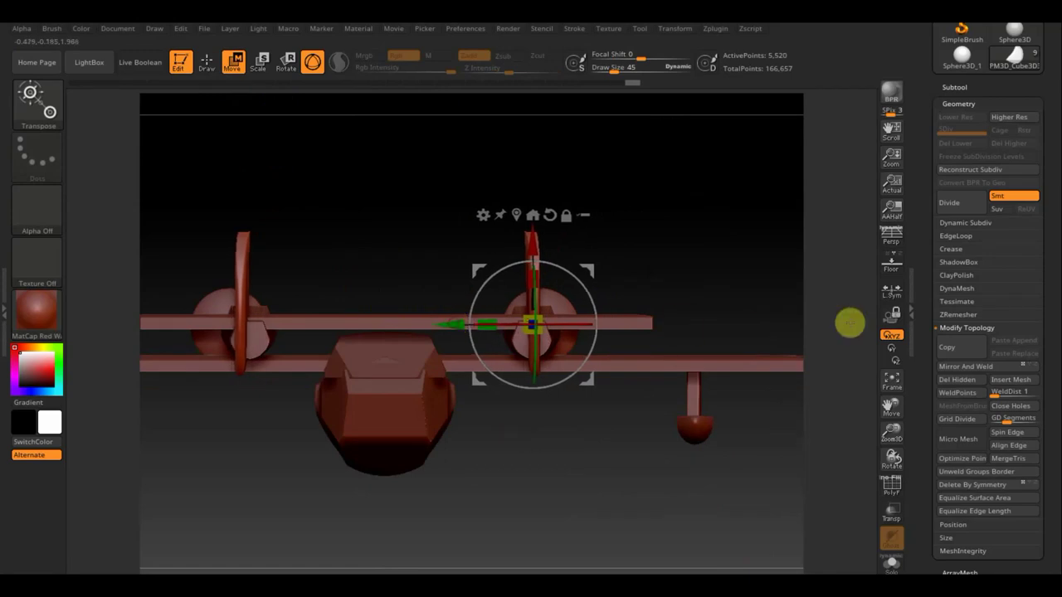
{"action": "left_click", "coordinate": [985, 370]}
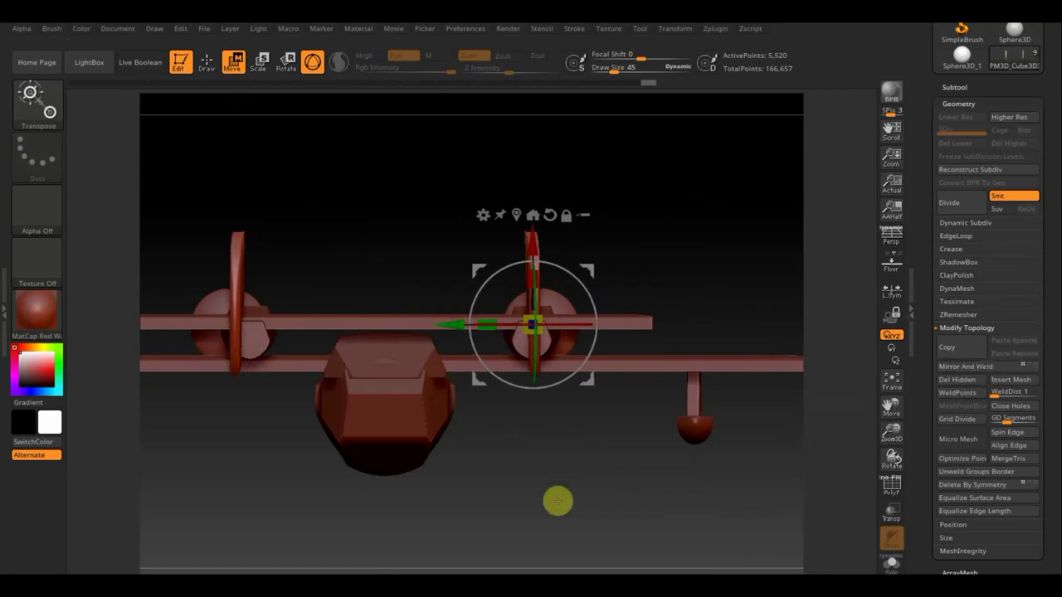
{"action": "mouse_move", "coordinate": [591, 501]}
{"action": "left_mouse_down"}
{"action": "mouse_move", "coordinate": [581, 413]}
{"action": "mouse_move", "coordinate": [412, 450]}
{"action": "mouse_move", "coordinate": [614, 467]}
{"action": "mouse_move", "coordinate": [495, 467]}
{"action": "mouse_move", "coordinate": [547, 517]}
{"action": "mouse_move", "coordinate": [466, 438]}
{"action": "left_mouse_up"}
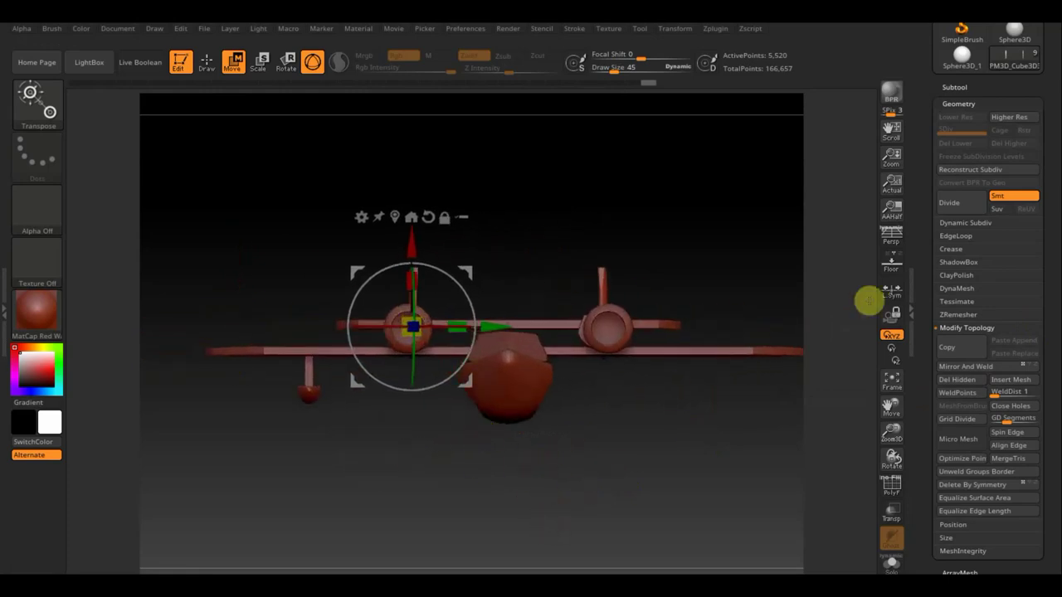
- Mirror the left wingtip float onto the right wing
{"action": "key", "text": "shift+s"}
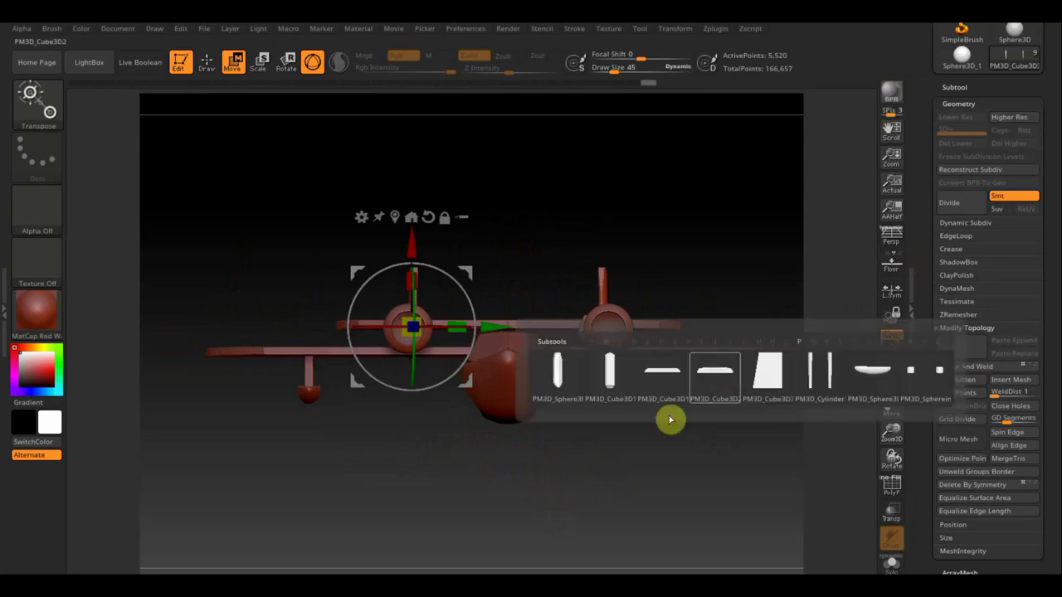
{"action": "left_click", "coordinate": [850, 388]}
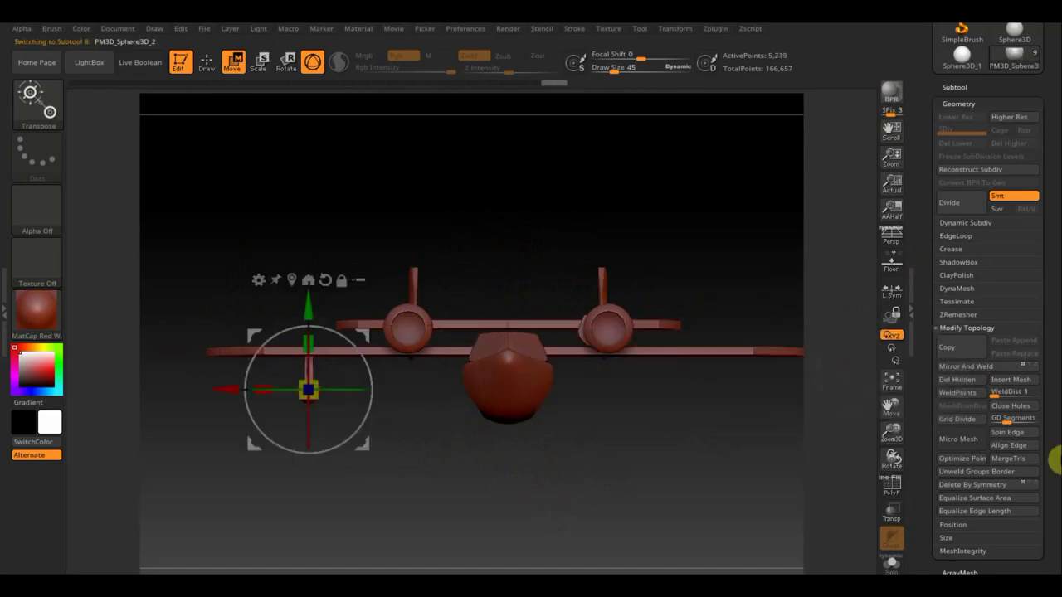
{"action": "left_click", "coordinate": [991, 367]}
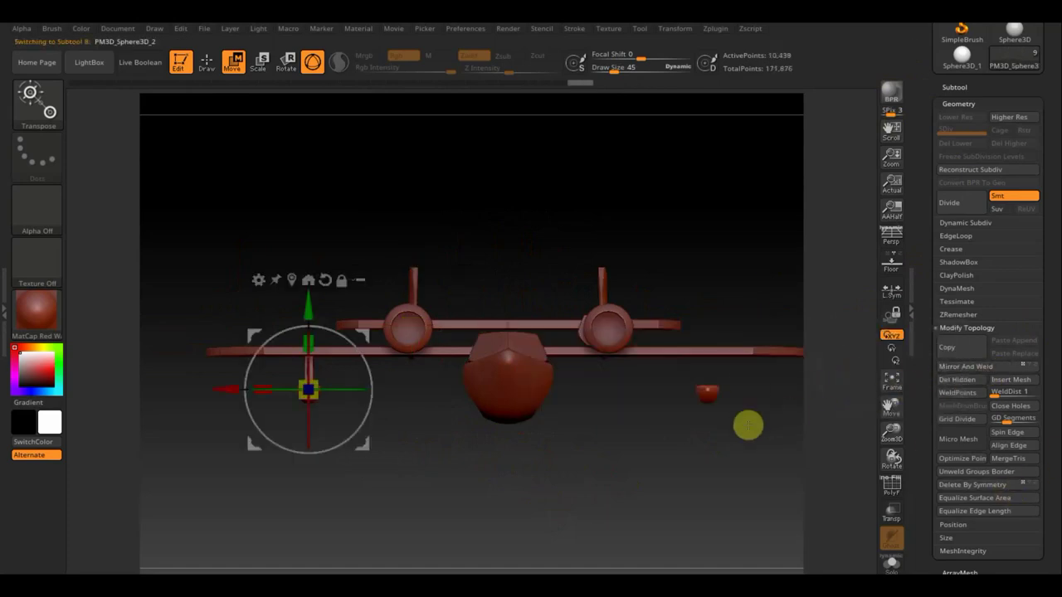
- Mirror the float's support strut onto the right wing
{"action": "key", "text": "n"}
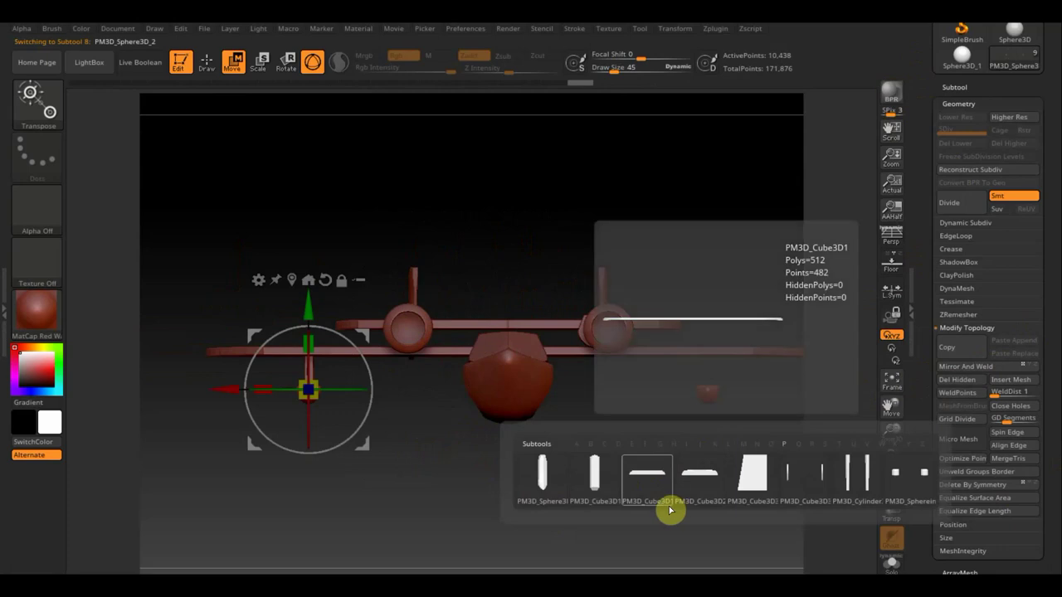
{"action": "left_click", "coordinate": [756, 481]}
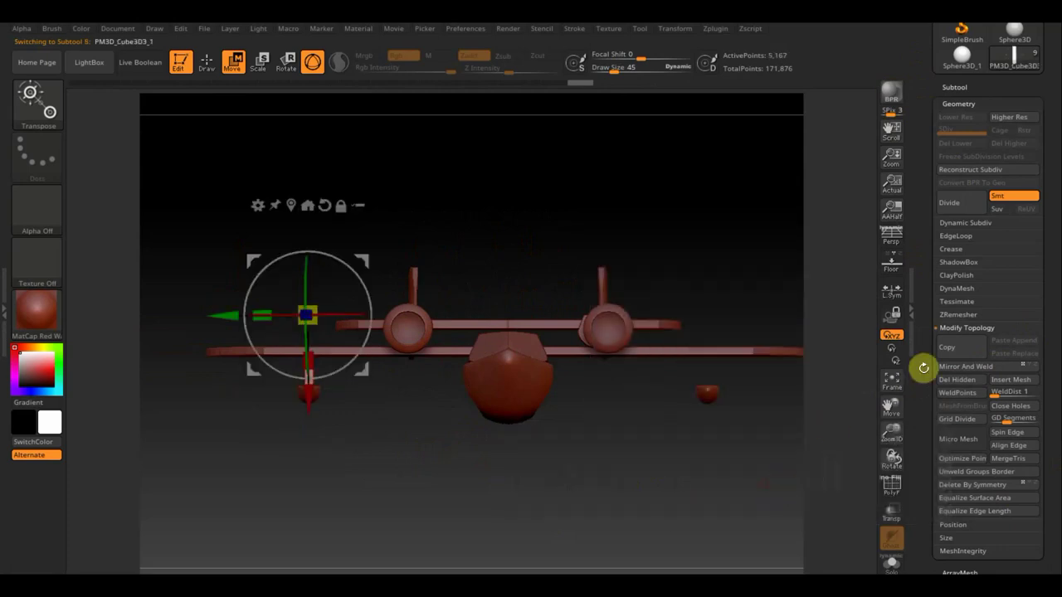
{"action": "left_click", "coordinate": [978, 369]}
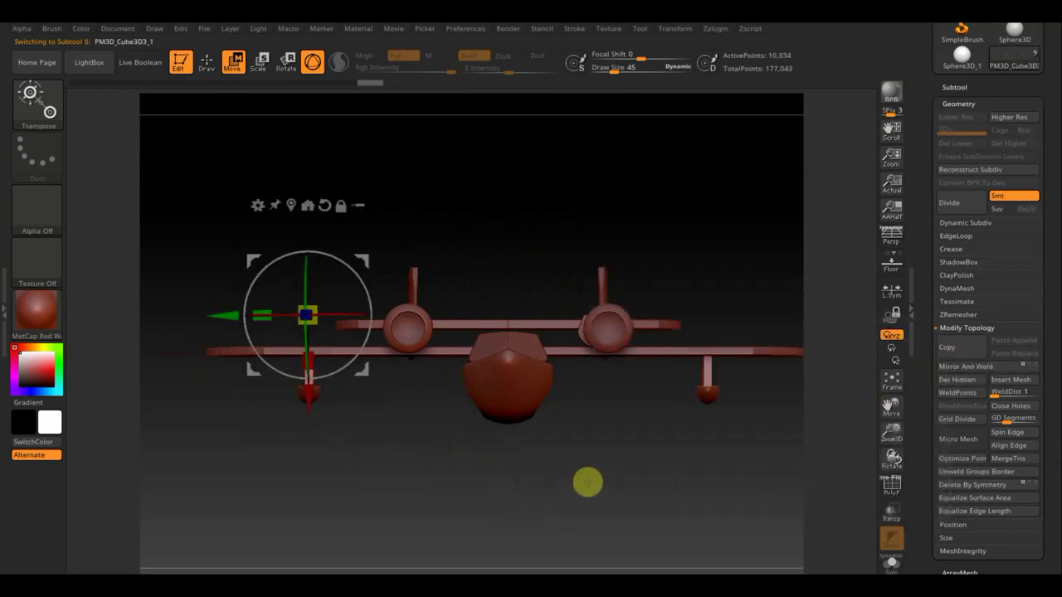
{"action": "mouse_move", "coordinate": [603, 480]}
{"action": "left_mouse_down"}
{"action": "mouse_move", "coordinate": [612, 490]}
{"action": "mouse_move", "coordinate": [597, 434]}
{"action": "mouse_move", "coordinate": [696, 456]}
{"action": "left_mouse_up"}
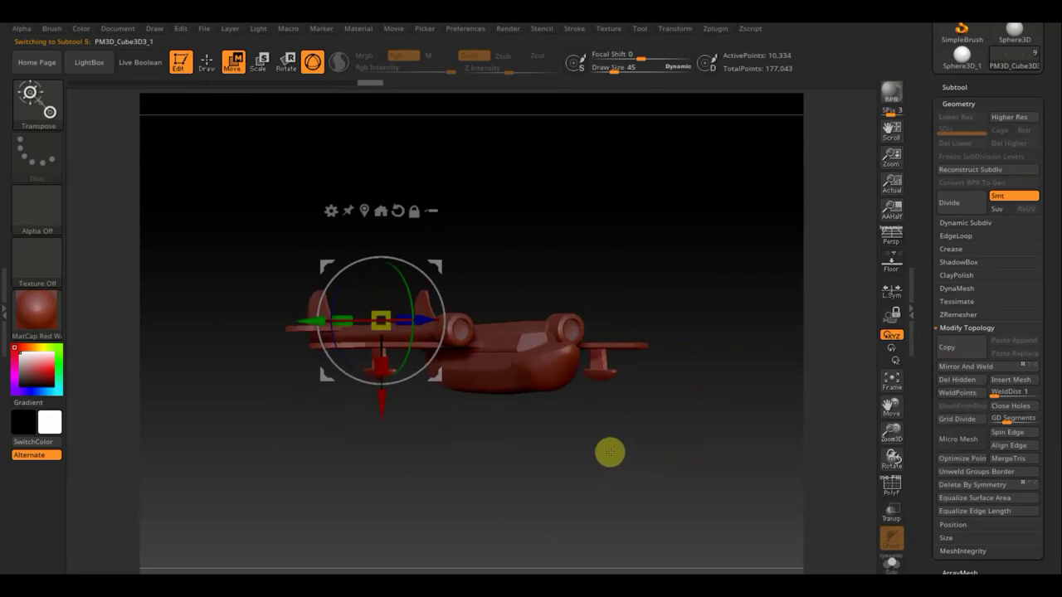
- Snap to a front view, then orbit and zoom over the fuselage, engines and both tail fins
{"action": "mouse_move", "coordinate": [609, 453]}
{"action": "left_mouse_down"}
{"action": "mouse_move", "coordinate": [605, 434]}
{"action": "mouse_move", "coordinate": [625, 515]}
{"action": "mouse_move", "coordinate": [595, 440]}
{"action": "mouse_move", "coordinate": [607, 436]}
{"action": "mouse_move", "coordinate": [511, 433]}
{"action": "mouse_move", "coordinate": [522, 434]}
{"action": "left_mouse_up"}
{"action": "left_click", "coordinate": [555, 429]}
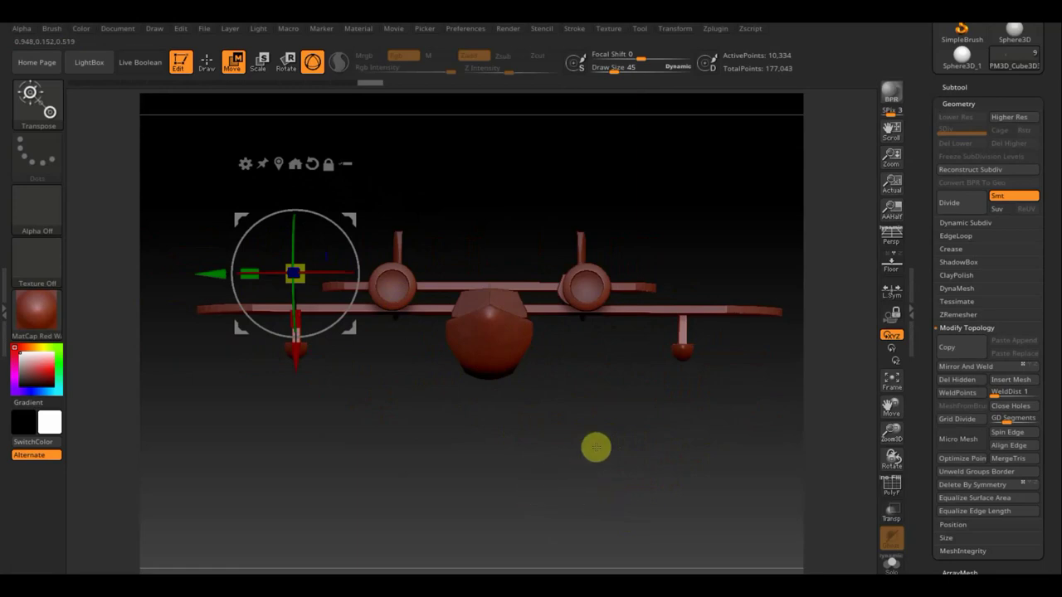
{"action": "mouse_move", "coordinate": [596, 447]}
{"action": "left_mouse_down"}
{"action": "mouse_move", "coordinate": [523, 443]}
{"action": "mouse_move", "coordinate": [545, 443]}
{"action": "left_mouse_up"}
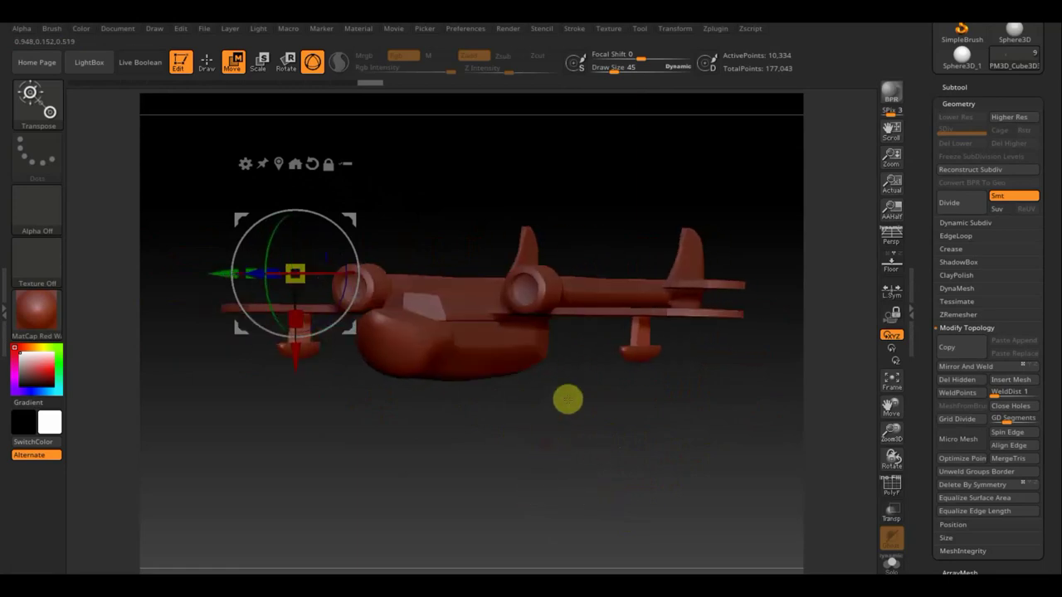
{"action": "mouse_move", "coordinate": [523, 374]}
{"action": "left_mouse_down"}
{"action": "mouse_move", "coordinate": [581, 512]}
{"action": "mouse_move", "coordinate": [619, 552]}
{"action": "left_mouse_up"}
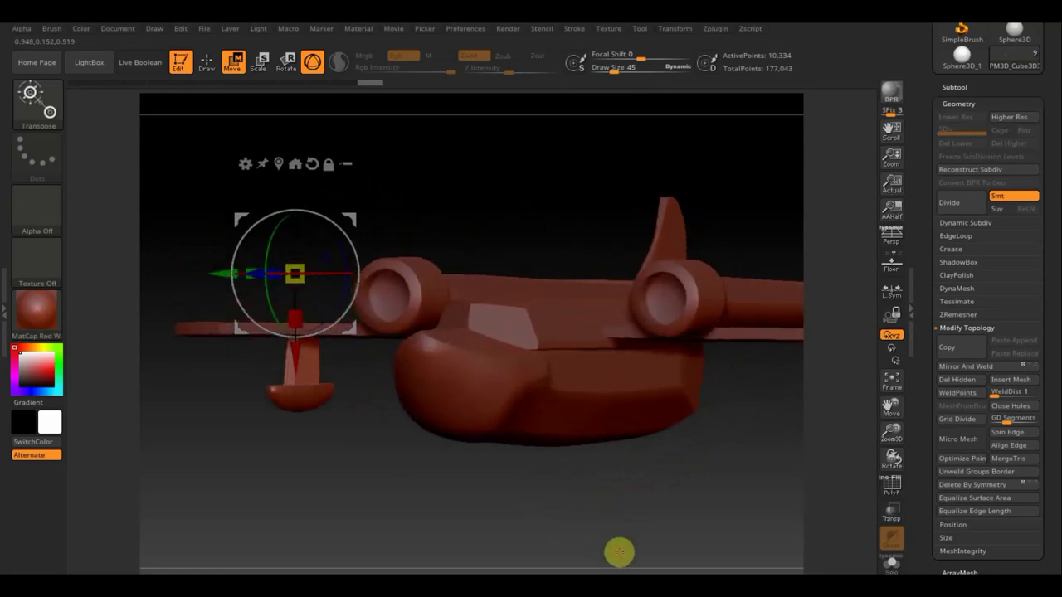
{"action": "mouse_move", "coordinate": [550, 434]}
{"action": "left_mouse_down"}
{"action": "mouse_move", "coordinate": [612, 496]}
{"action": "mouse_move", "coordinate": [601, 452]}
{"action": "mouse_move", "coordinate": [686, 450]}
{"action": "mouse_move", "coordinate": [574, 353]}
{"action": "left_mouse_up"}
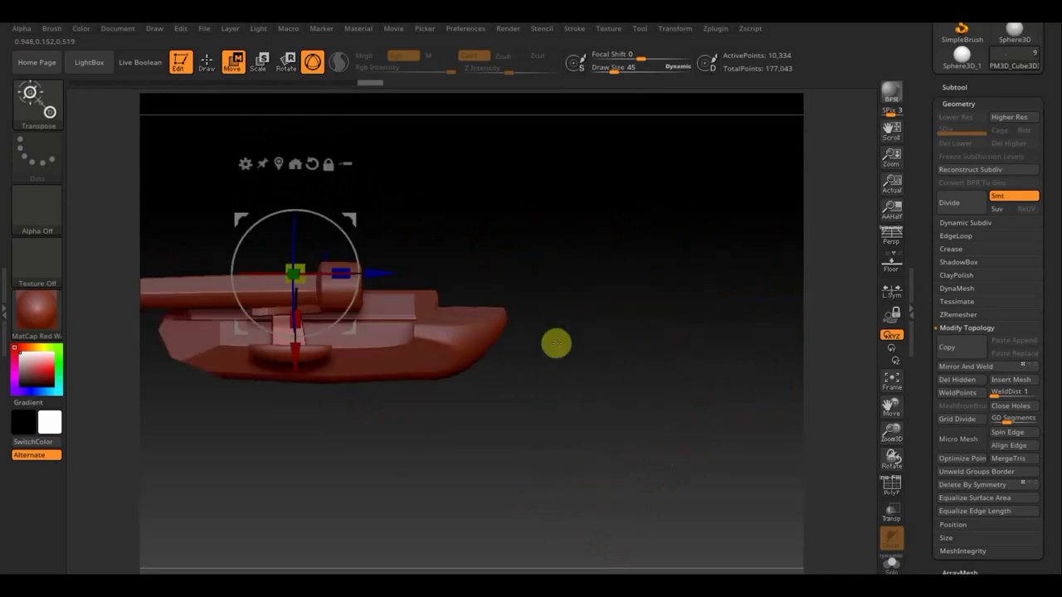
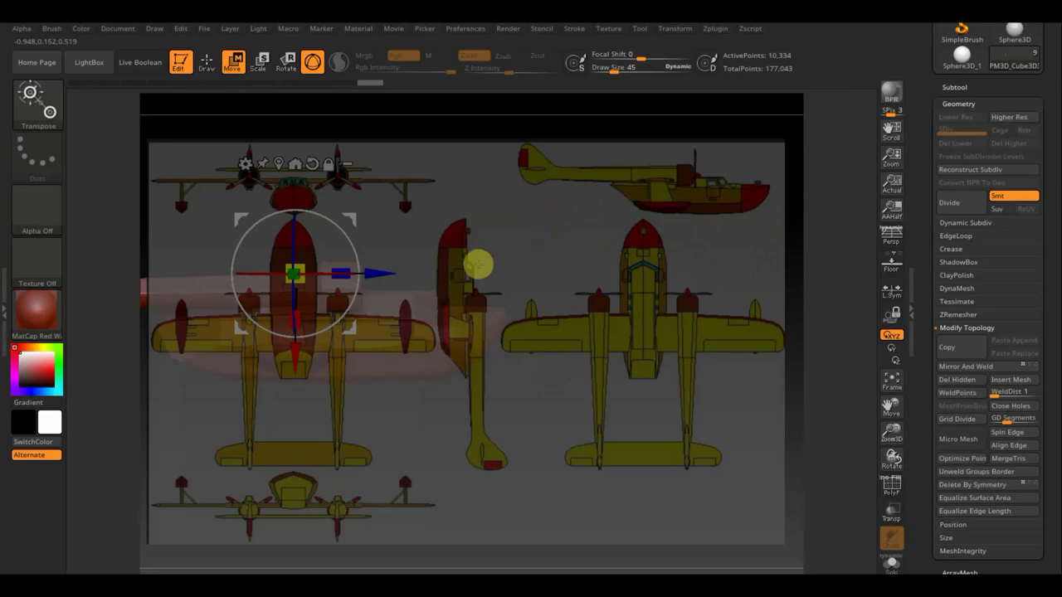
- Hide the reference overlay and frame the seaplane from the front, back in Draw mode
{"action": "key", "text": "shift+z"}
{"action": "mouse_move", "coordinate": [631, 263]}
{"action": "left_mouse_down"}
{"action": "mouse_move", "coordinate": [645, 299]}
{"action": "mouse_move", "coordinate": [619, 299]}
{"action": "mouse_move", "coordinate": [731, 211]}
{"action": "mouse_move", "coordinate": [720, 222]}
{"action": "left_mouse_up"}
{"action": "mouse_move", "coordinate": [707, 438]}
{"action": "left_mouse_down", "text": "alt"}
{"action": "mouse_move", "coordinate": [692, 408]}
{"action": "mouse_move", "coordinate": [704, 407]}
{"action": "mouse_move", "coordinate": [539, 296]}
{"action": "left_mouse_up", "text": "alt"}
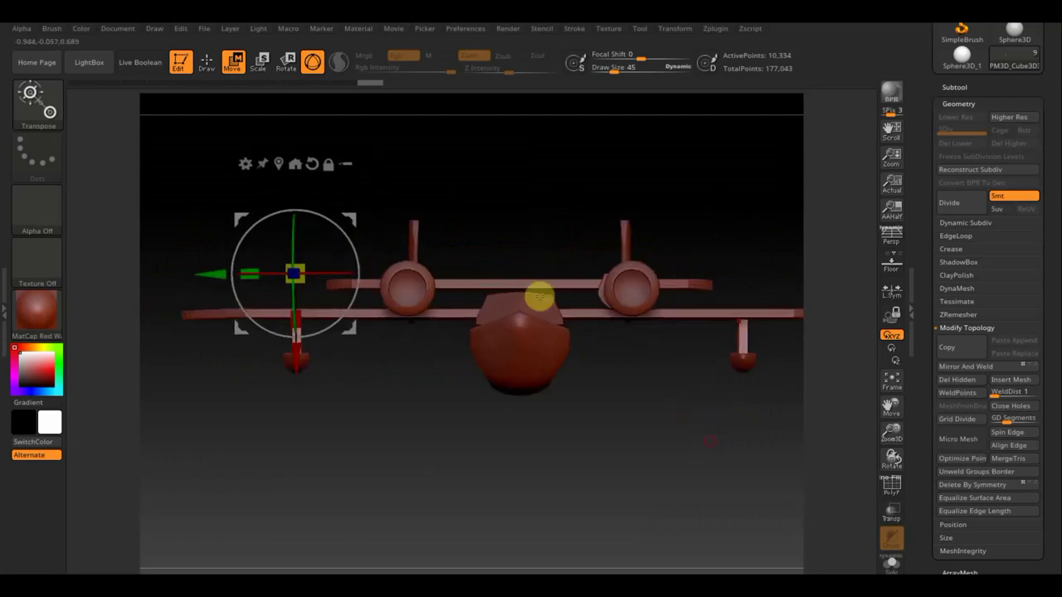
{"action": "left_click", "coordinate": [207, 63]}
{"action": "left_click_drag", "start_coordinate": [670, 448], "coordinate": [624, 433]}
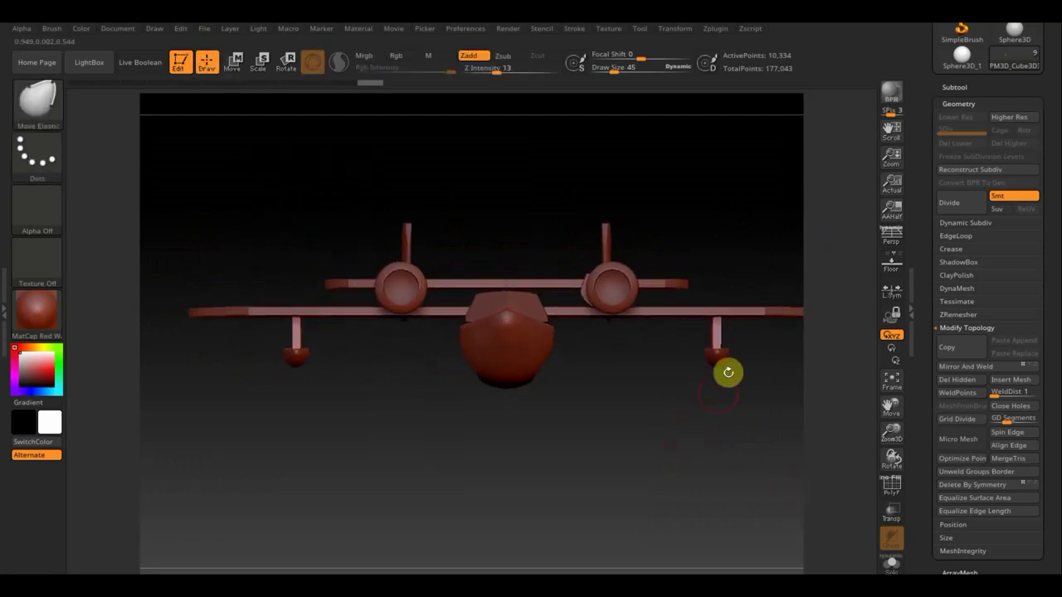
- Select PM3D_Sphere3D_1 from the SubTool list and nudge it slightly up along Y
{"action": "key", "text": "n"}
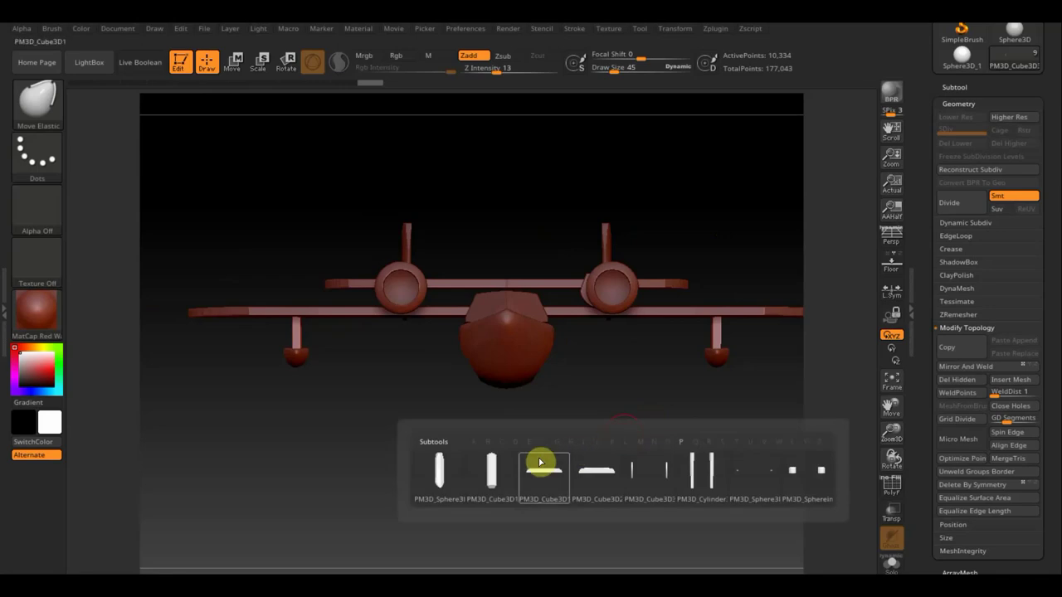
{"action": "left_click", "coordinate": [441, 481]}
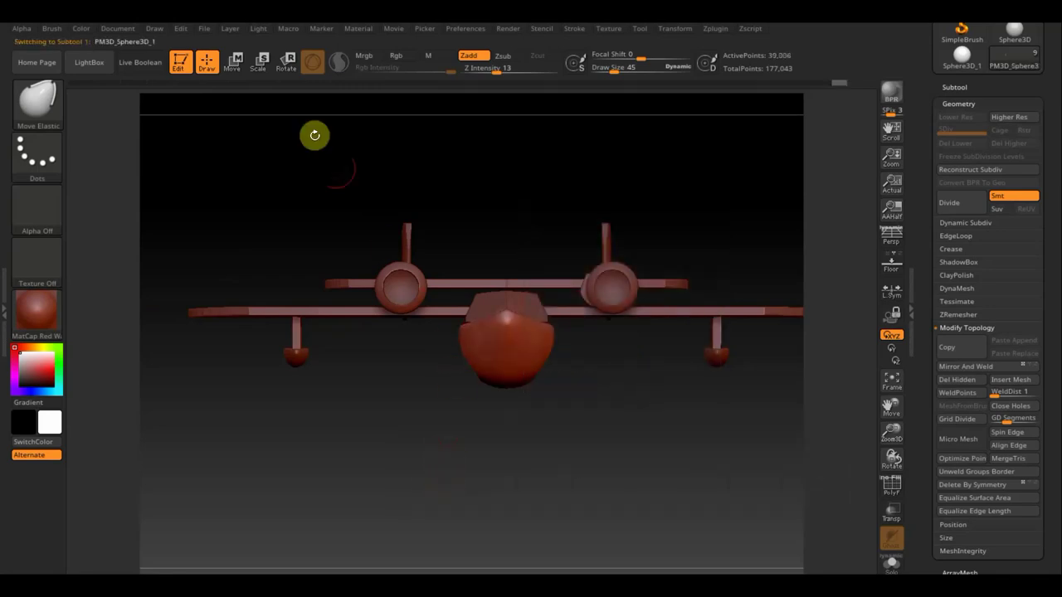
{"action": "left_click", "coordinate": [236, 60]}
{"action": "left_click_drag", "start_coordinate": [506, 259], "coordinate": [506, 245]}
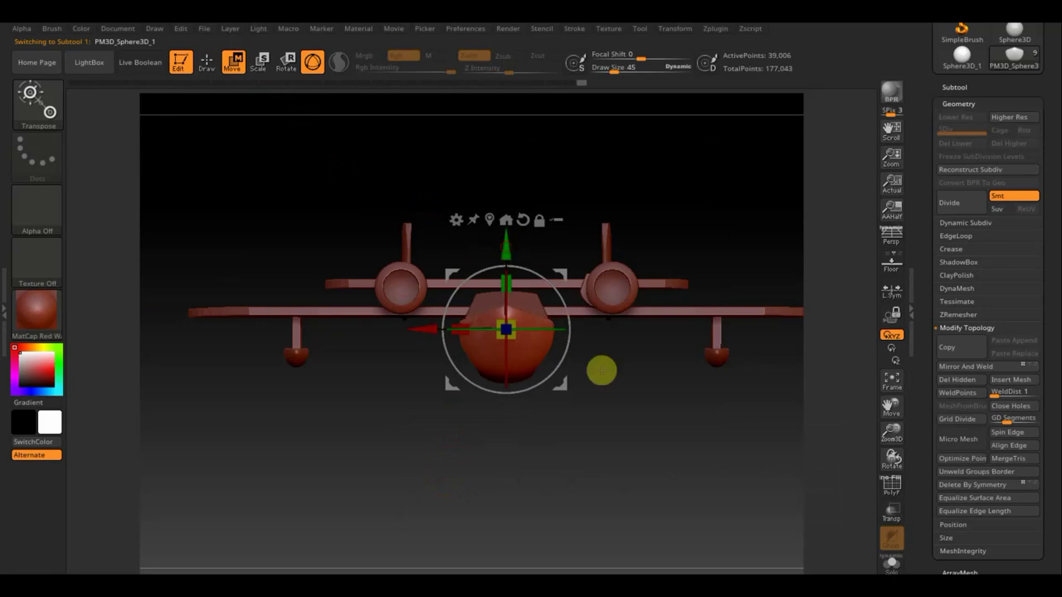
{"action": "mouse_move", "coordinate": [603, 370]}
{"action": "left_mouse_down"}
{"action": "mouse_move", "coordinate": [651, 431]}
{"action": "mouse_move", "coordinate": [543, 441]}
{"action": "mouse_move", "coordinate": [545, 450]}
{"action": "left_mouse_up"}
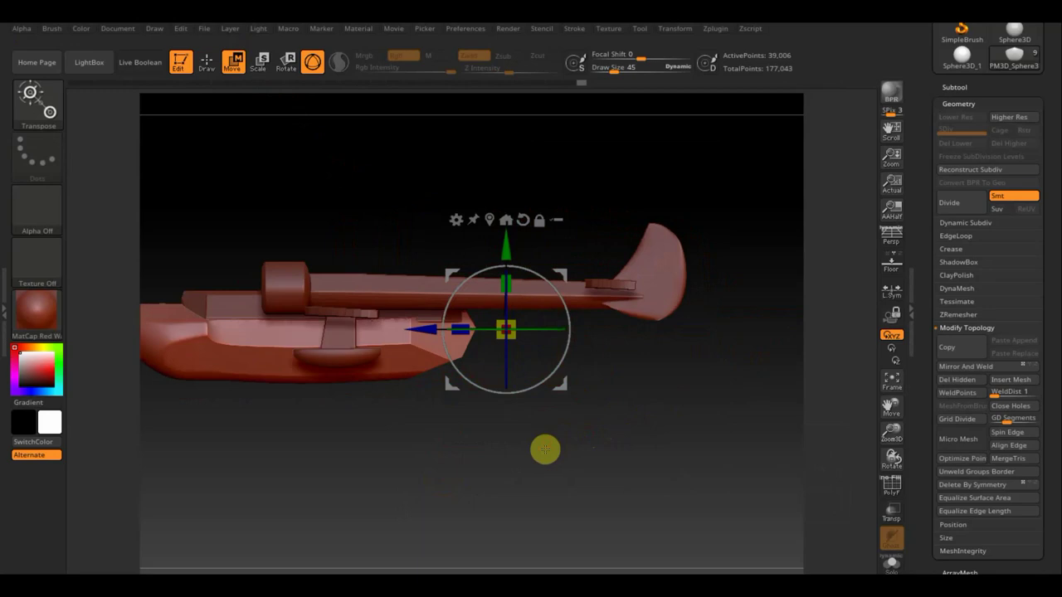
{"action": "left_click", "coordinate": [207, 64]}
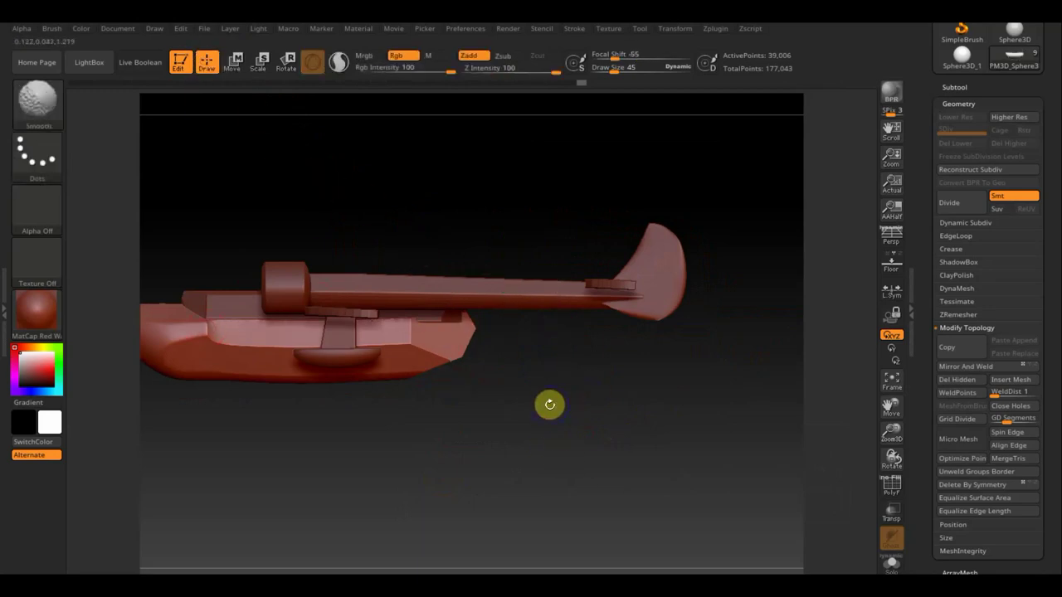
- After undoing a ClipCircle attempt, slice a small diagonal piece off the fuselage with TrimCurve
{"action": "key", "text": "shift"}
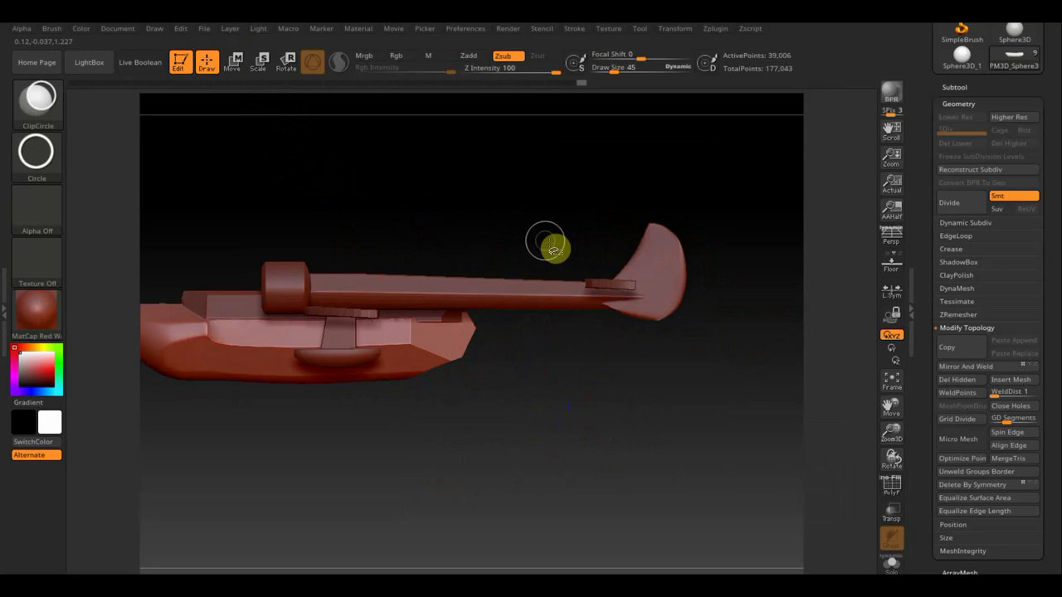
{"action": "left_click_drag", "start_coordinate": [437, 434], "coordinate": [394, 440], "text": "ctrl+shift"}
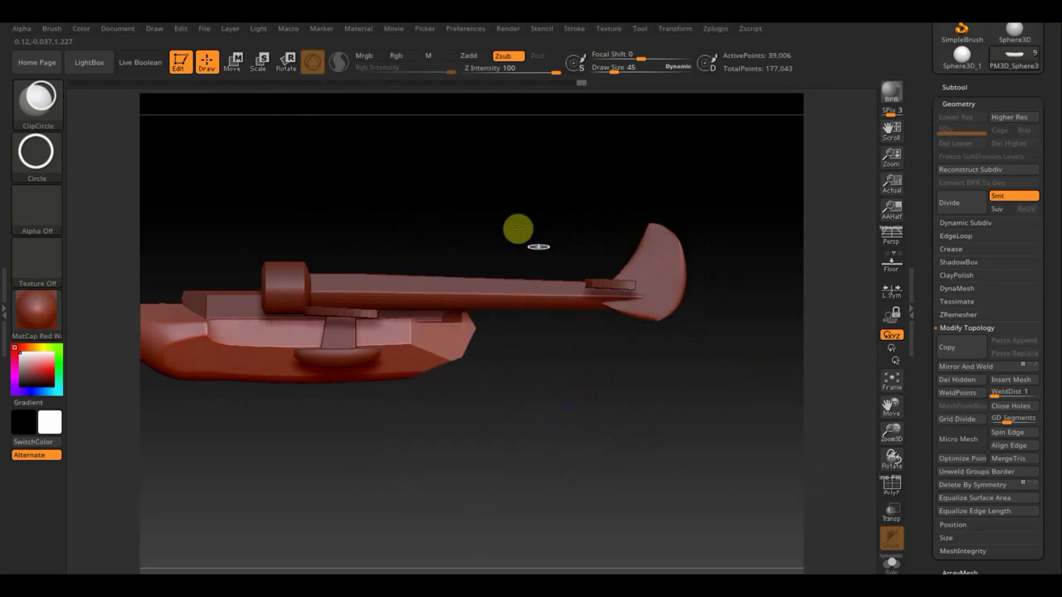
{"action": "key", "text": "ctrl+z"}
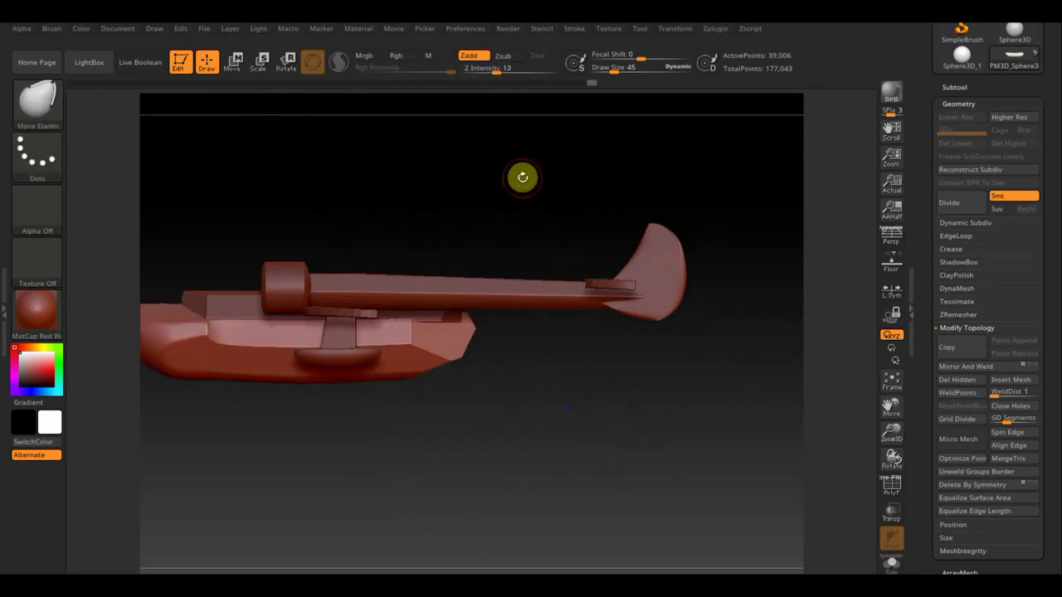
{"action": "key", "text": "space"}
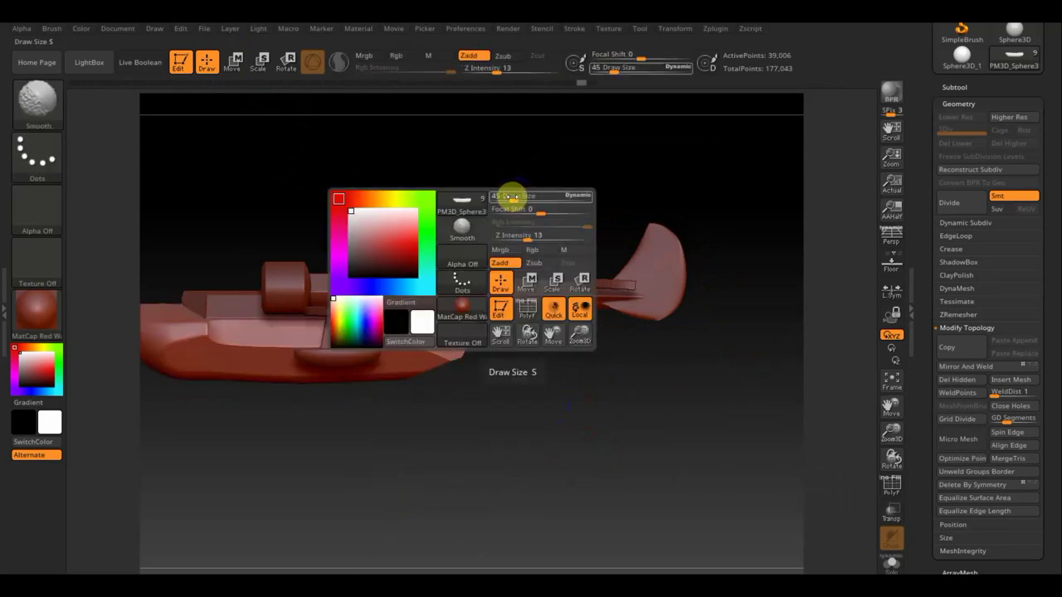
{"action": "left_click", "coordinate": [39, 105], "text": "ctrl+shift"}
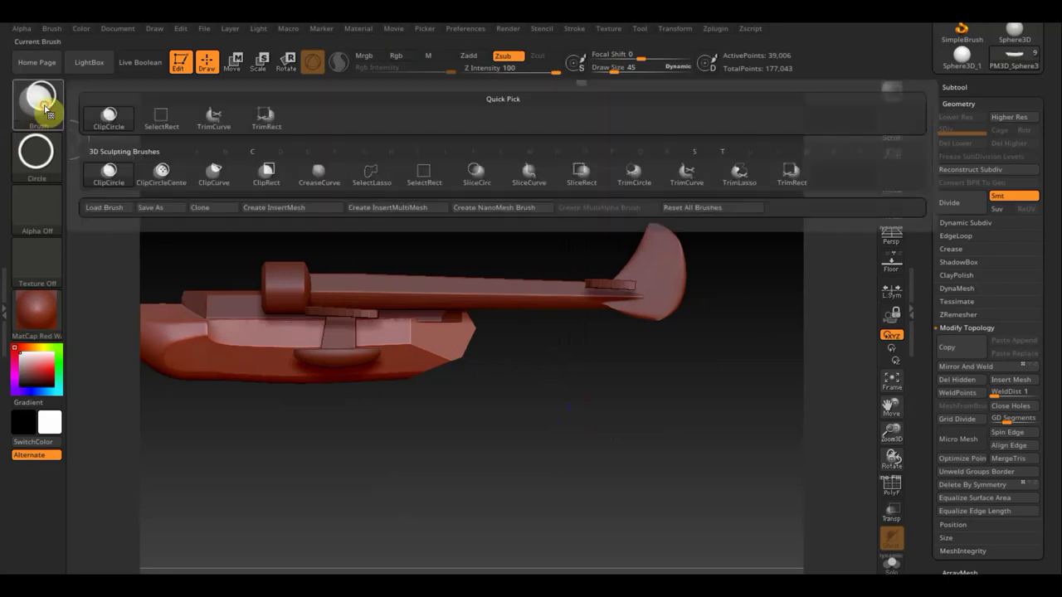
{"action": "left_click", "coordinate": [687, 171]}
{"action": "left_click_drag", "start_coordinate": [578, 223], "coordinate": [330, 459], "text": "ctrl+shift"}
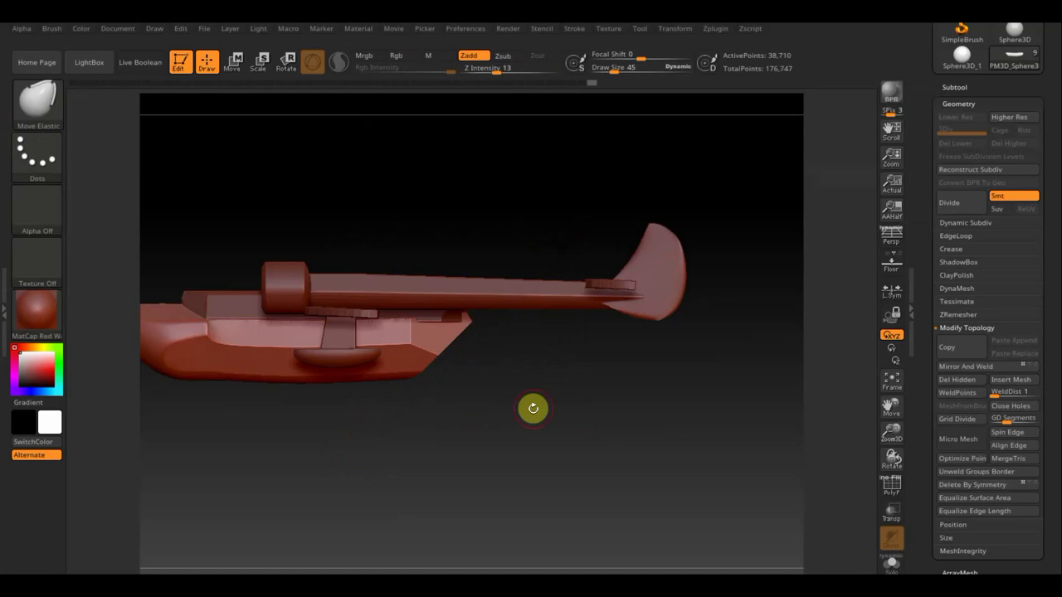
{"action": "mouse_move", "coordinate": [520, 414]}
{"action": "left_mouse_down", "text": "alt"}
{"action": "mouse_move", "coordinate": [658, 400]}
{"action": "mouse_move", "coordinate": [619, 400]}
{"action": "mouse_move", "coordinate": [730, 405]}
{"action": "mouse_move", "coordinate": [664, 410]}
{"action": "mouse_move", "coordinate": [636, 422]}
{"action": "mouse_move", "coordinate": [683, 422]}
{"action": "mouse_move", "coordinate": [574, 451]}
{"action": "mouse_move", "coordinate": [506, 450]}
{"action": "mouse_move", "coordinate": [502, 423]}
{"action": "mouse_move", "coordinate": [525, 442]}
{"action": "left_mouse_up", "text": "alt"}
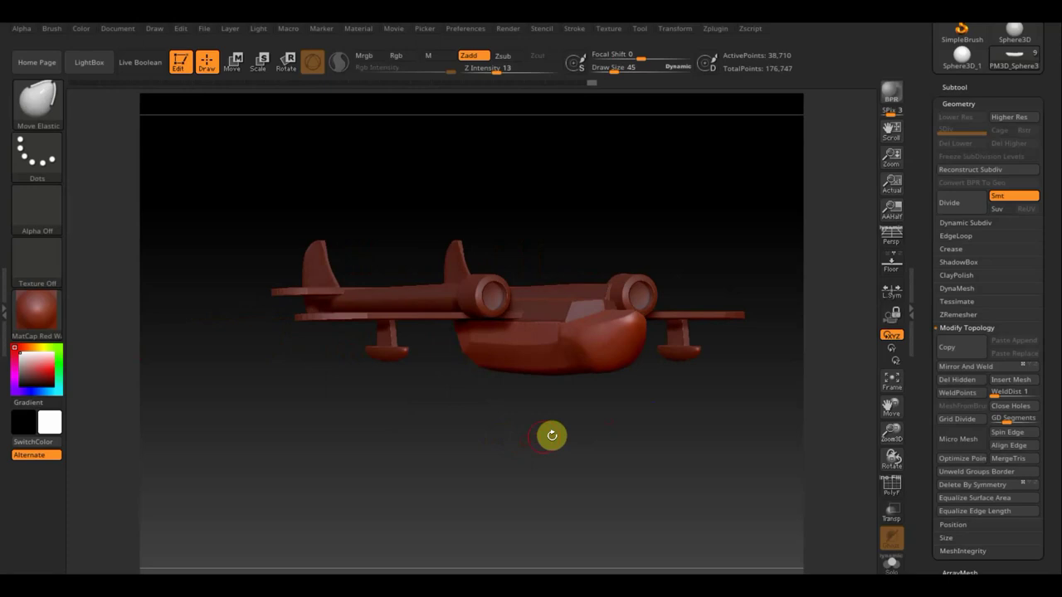
{"action": "mouse_move", "coordinate": [594, 429]}
{"action": "left_mouse_down"}
{"action": "mouse_move", "coordinate": [614, 430]}
{"action": "mouse_move", "coordinate": [503, 432]}
{"action": "mouse_move", "coordinate": [493, 487]}
{"action": "mouse_move", "coordinate": [593, 534]}
{"action": "left_mouse_up"}
{"action": "mouse_move", "coordinate": [669, 510]}
{"action": "left_mouse_down", "text": "shift"}
{"action": "mouse_move", "coordinate": [733, 407]}
{"action": "mouse_move", "coordinate": [734, 385]}
{"action": "left_mouse_up", "text": "shift"}
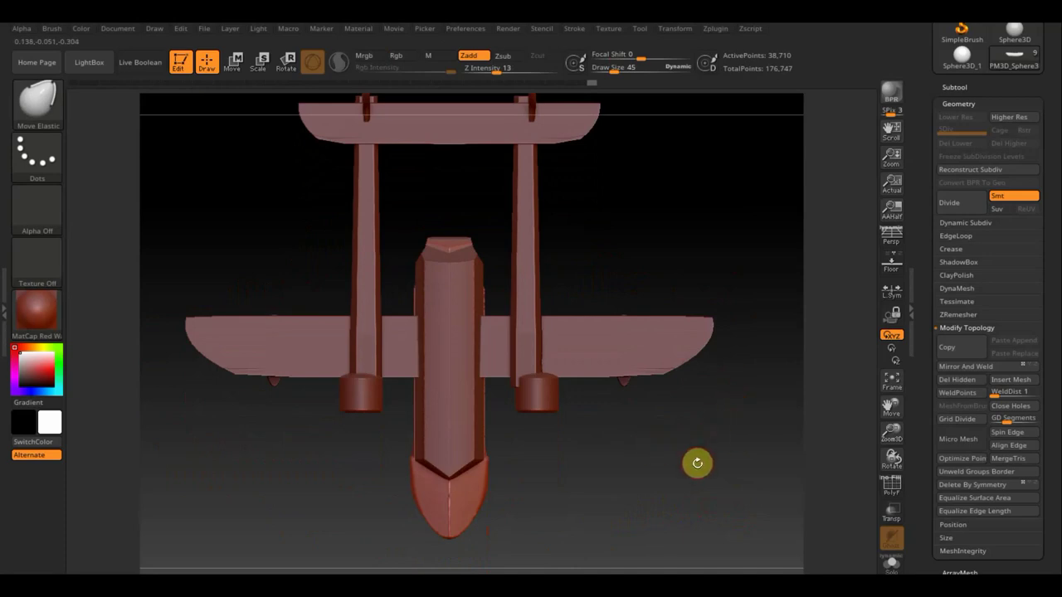
{"action": "mouse_move", "coordinate": [689, 464]}
{"action": "left_mouse_down"}
{"action": "mouse_move", "coordinate": [692, 373]}
{"action": "mouse_move", "coordinate": [670, 291]}
{"action": "mouse_move", "coordinate": [685, 277]}
{"action": "mouse_move", "coordinate": [661, 389]}
{"action": "mouse_move", "coordinate": [631, 327]}
{"action": "mouse_move", "coordinate": [633, 306]}
{"action": "mouse_move", "coordinate": [683, 341]}
{"action": "mouse_move", "coordinate": [717, 402]}
{"action": "left_mouse_up"}
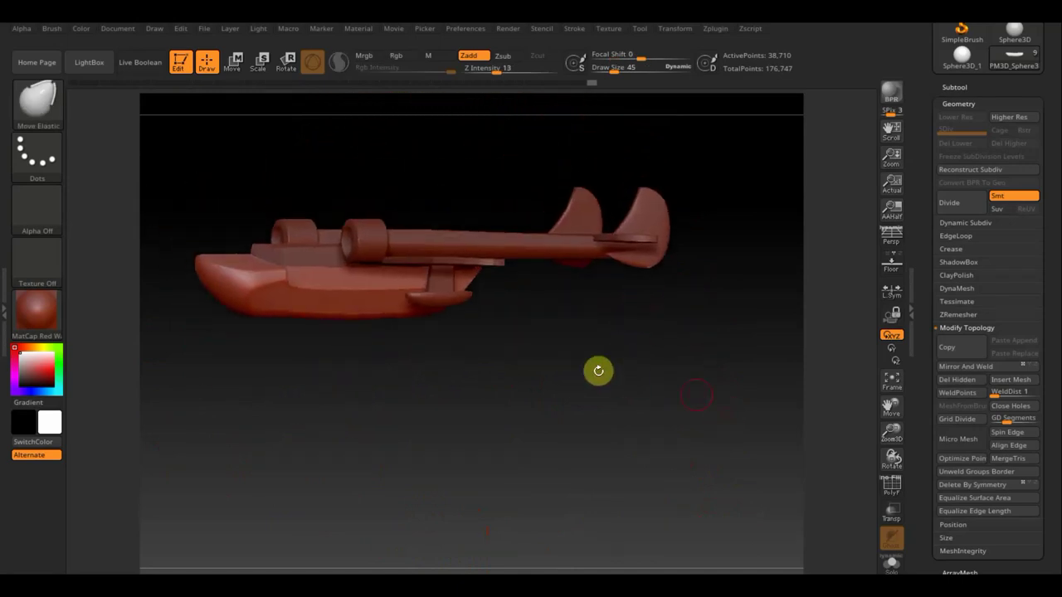
{"action": "mouse_move", "coordinate": [598, 371]}
{"action": "left_mouse_down"}
{"action": "mouse_move", "coordinate": [612, 403]}
{"action": "mouse_move", "coordinate": [612, 379]}
{"action": "mouse_move", "coordinate": [622, 400]}
{"action": "mouse_move", "coordinate": [609, 403]}
{"action": "mouse_move", "coordinate": [614, 360]}
{"action": "mouse_move", "coordinate": [653, 426]}
{"action": "mouse_move", "coordinate": [631, 393]}
{"action": "mouse_move", "coordinate": [669, 410]}
{"action": "mouse_move", "coordinate": [650, 385]}
{"action": "mouse_move", "coordinate": [650, 367]}
{"action": "mouse_move", "coordinate": [663, 374]}
{"action": "left_mouse_up"}
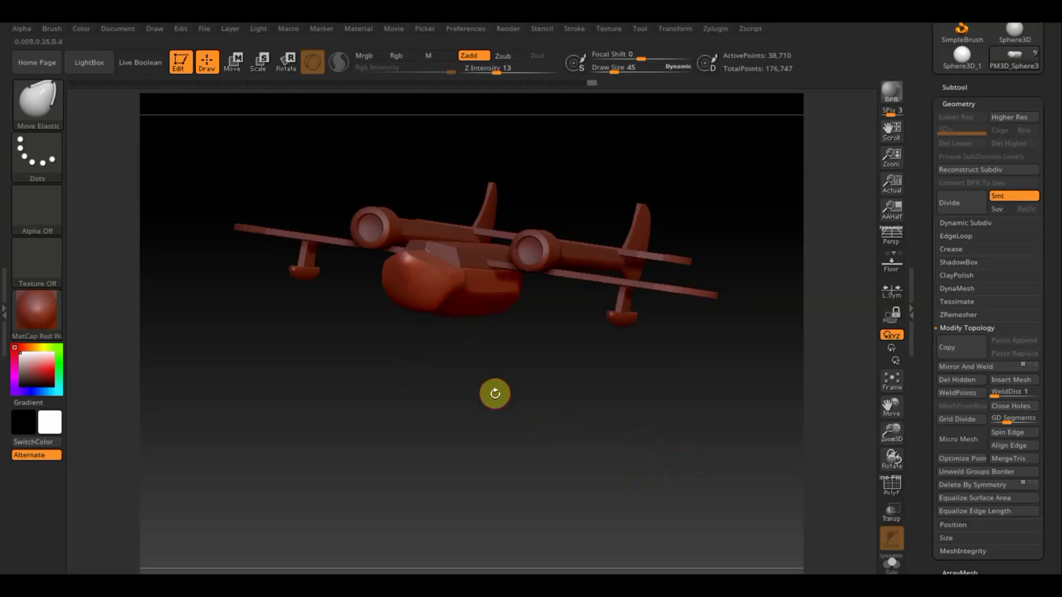
{"action": "mouse_move", "coordinate": [418, 368]}
{"action": "left_mouse_down"}
{"action": "mouse_move", "coordinate": [457, 374]}
{"action": "mouse_move", "coordinate": [444, 378]}
{"action": "mouse_move", "coordinate": [390, 304]}
{"action": "left_mouse_up"}
{"action": "mouse_move", "coordinate": [489, 348]}
{"action": "left_mouse_down"}
{"action": "mouse_move", "coordinate": [460, 370]}
{"action": "mouse_move", "coordinate": [535, 373]}
{"action": "mouse_move", "coordinate": [434, 374]}
{"action": "mouse_move", "coordinate": [393, 439]}
{"action": "mouse_move", "coordinate": [505, 464]}
{"action": "mouse_move", "coordinate": [450, 453]}
{"action": "mouse_move", "coordinate": [440, 407]}
{"action": "mouse_move", "coordinate": [463, 383]}
{"action": "mouse_move", "coordinate": [448, 371]}
{"action": "left_mouse_up"}
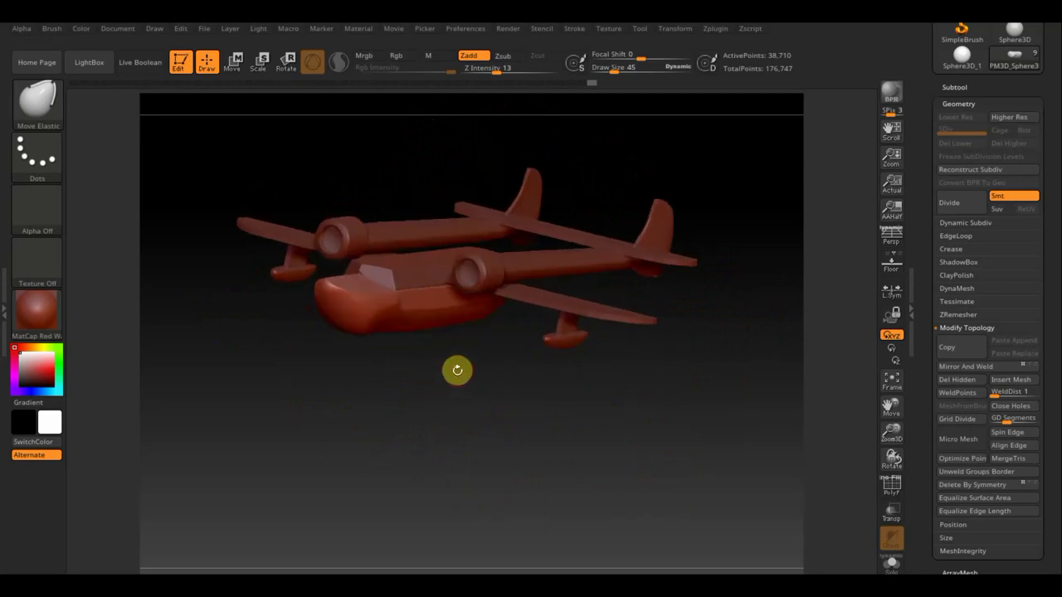